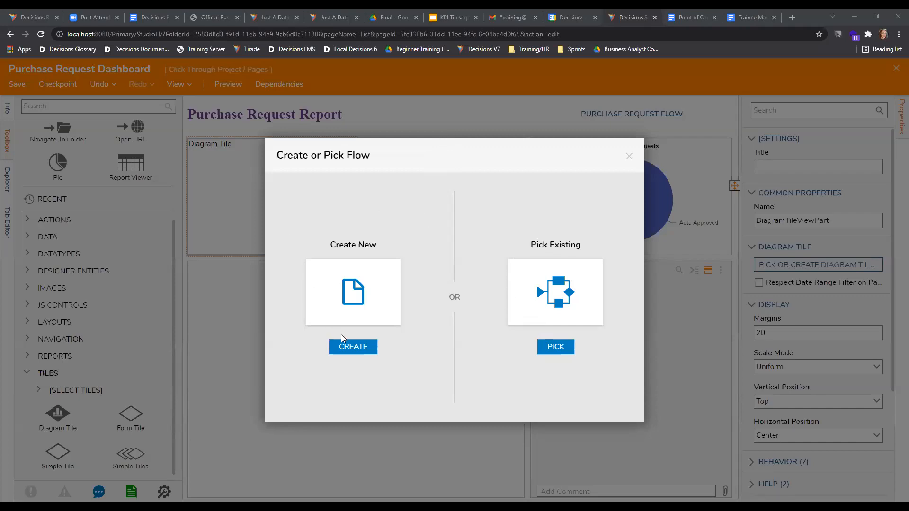
# - Create a new Diagram Tile flow named "Total Purchase Requests Tile"
pyautogui.click(352, 349)
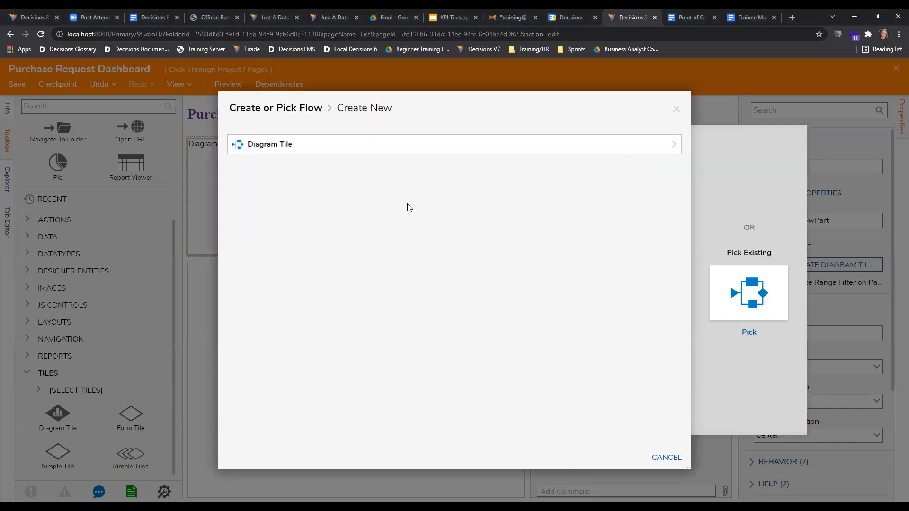
pyautogui.click(325, 146)
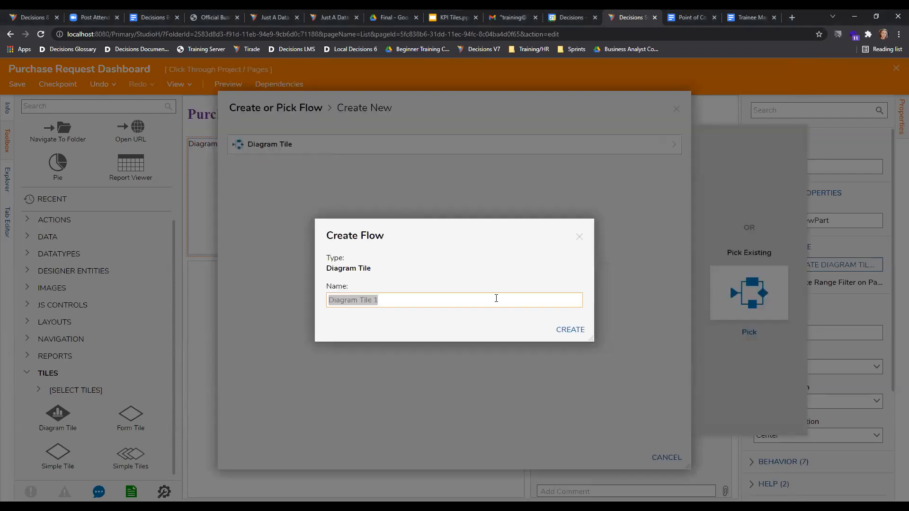
pyautogui.press('BackSpace')
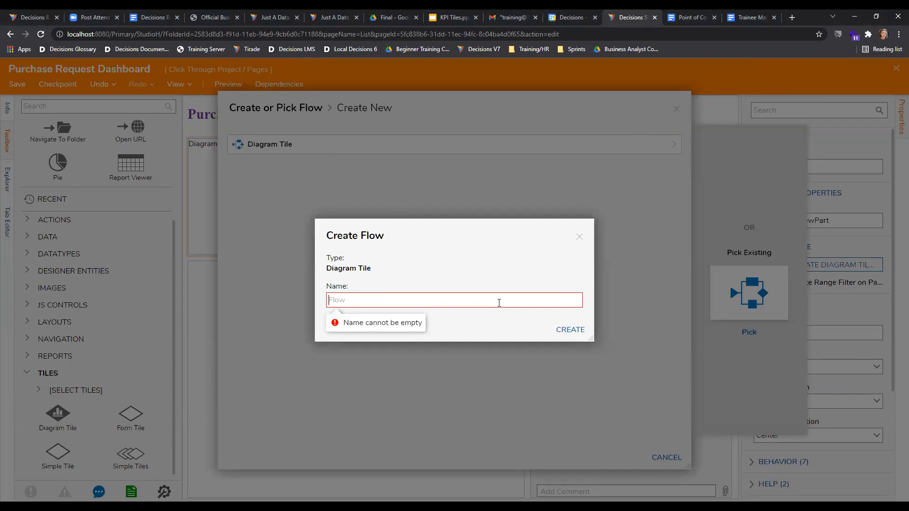
pyautogui.write('Total Purcha')
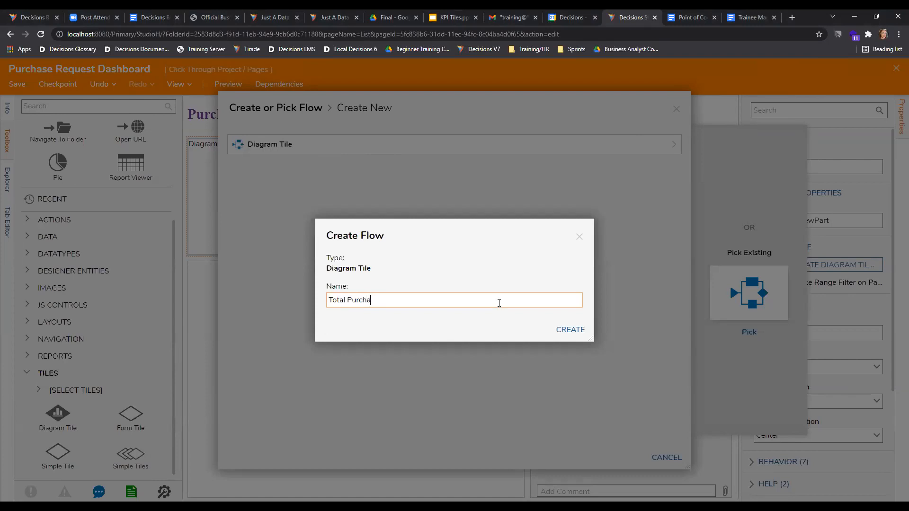
pyautogui.write('se REquests Tile')
pyautogui.click(571, 329)
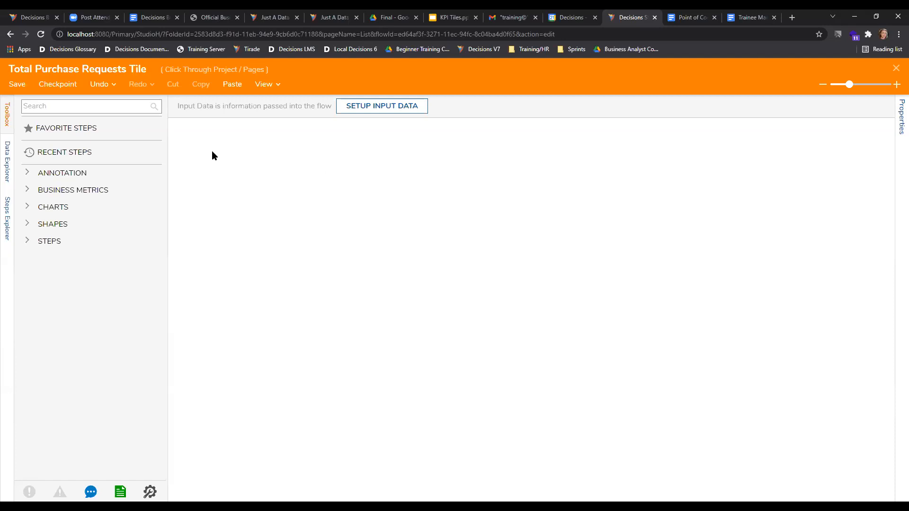
# - Place a Rectangle - Large Image shape in the upper-left area of the canvas and enlarge it to roughly twice its width and height
pyautogui.click(32, 227)
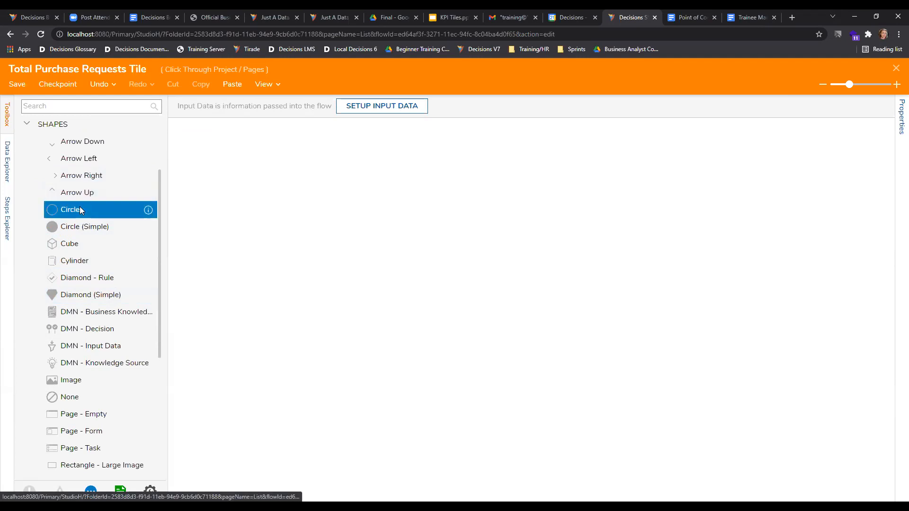
pyautogui.scroll(-3, 83, 232)
pyautogui.moveTo(85, 323); pyautogui.dragTo(220, 160)
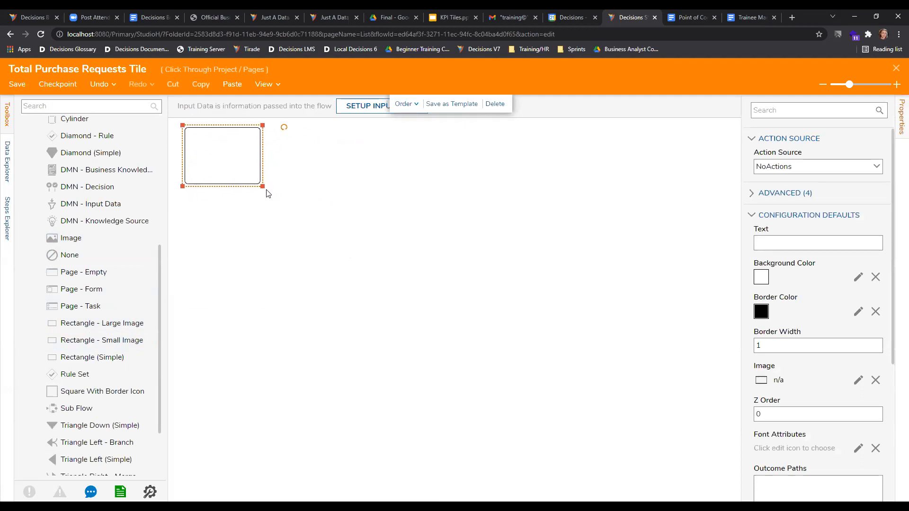
pyautogui.moveTo(264, 190); pyautogui.dragTo(383, 248)
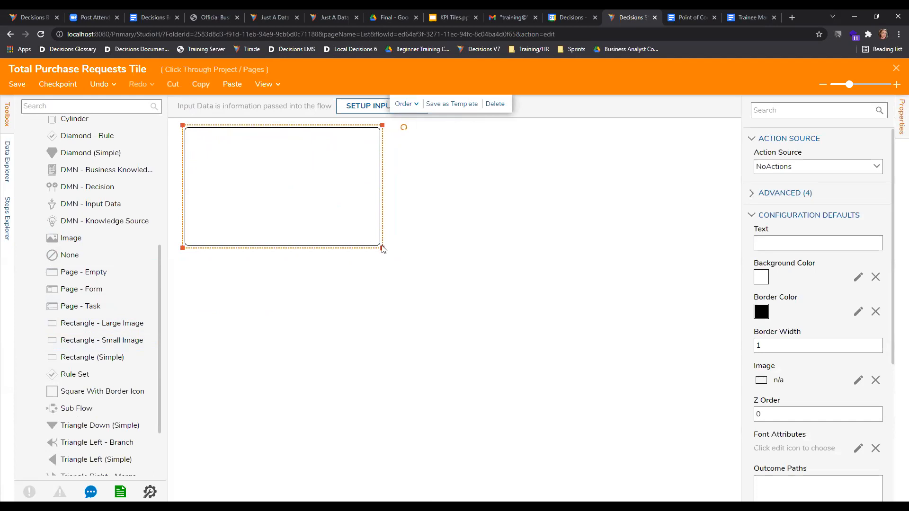
pyautogui.moveTo(382, 248); pyautogui.dragTo(344, 235)
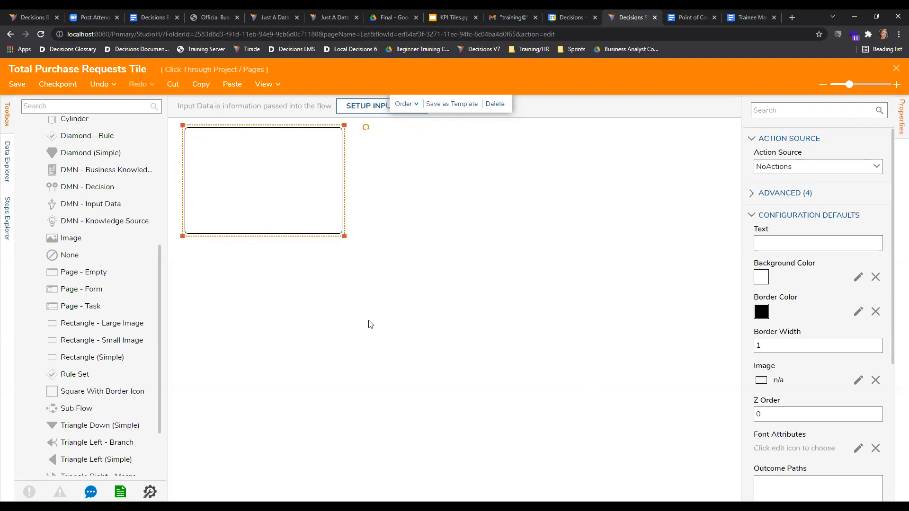
# - Add a medium label reading "Total Purchase Requests" and center it near the top inside the rectangle
pyautogui.scroll(5, 109, 311)
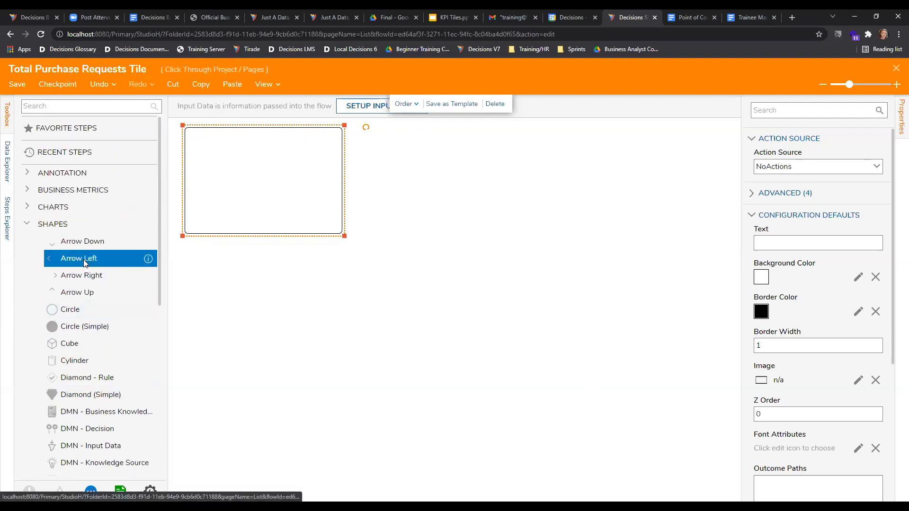
pyautogui.click(27, 224)
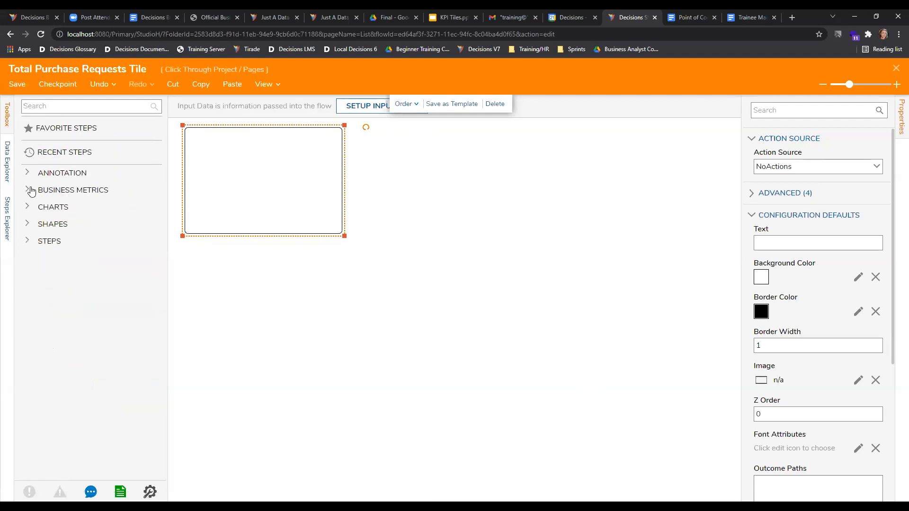
pyautogui.click(27, 173)
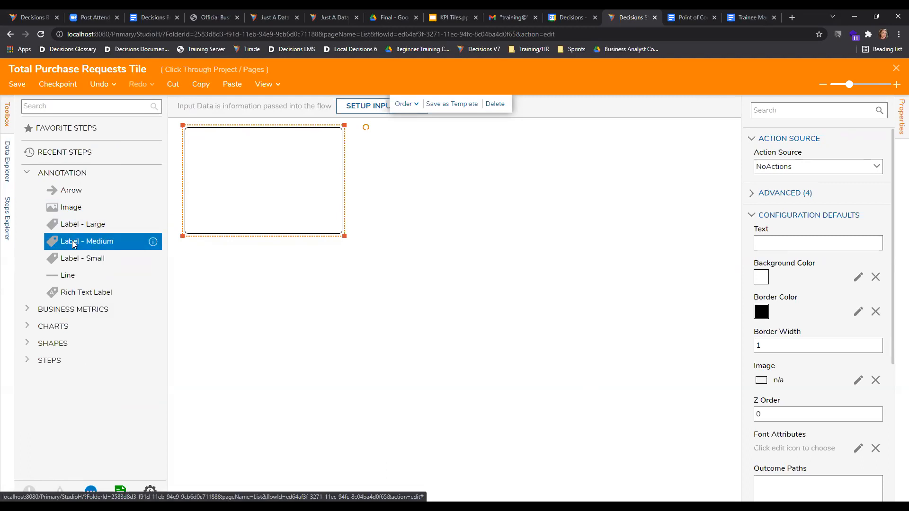
pyautogui.moveTo(73, 244); pyautogui.dragTo(268, 160)
pyautogui.doubleClick(266, 157)
pyautogui.doubleClick(266, 158)
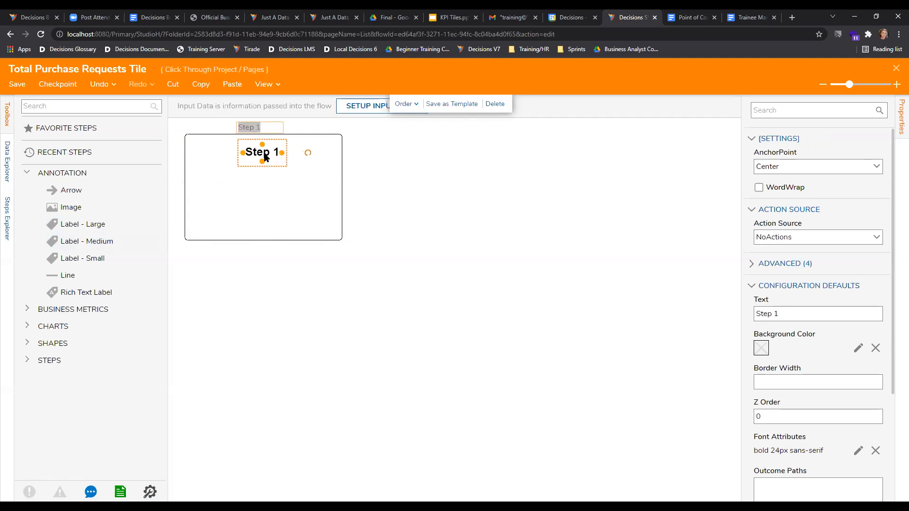
pyautogui.write('Total Pur')
pyautogui.write('chase Re')
pyautogui.write('se Requests')
pyautogui.press('Return')
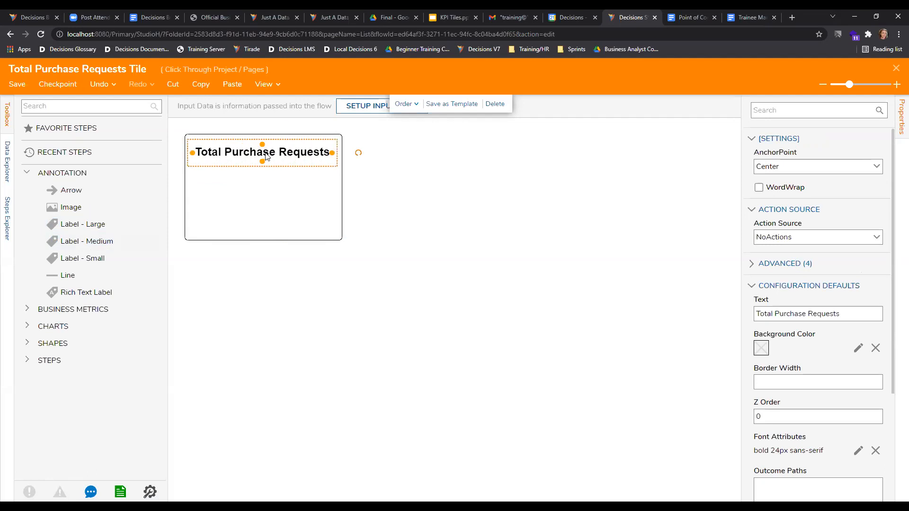
pyautogui.moveTo(268, 155); pyautogui.dragTo(270, 158)
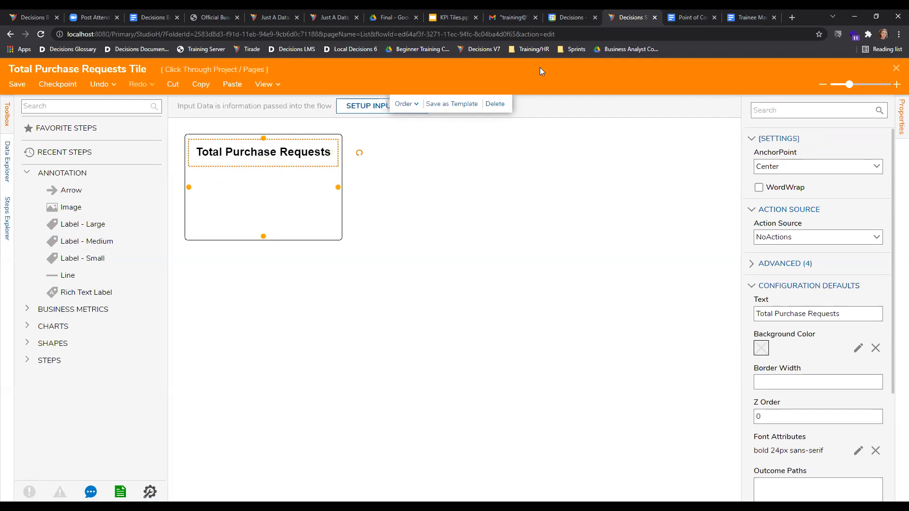
pyautogui.click(278, 34)
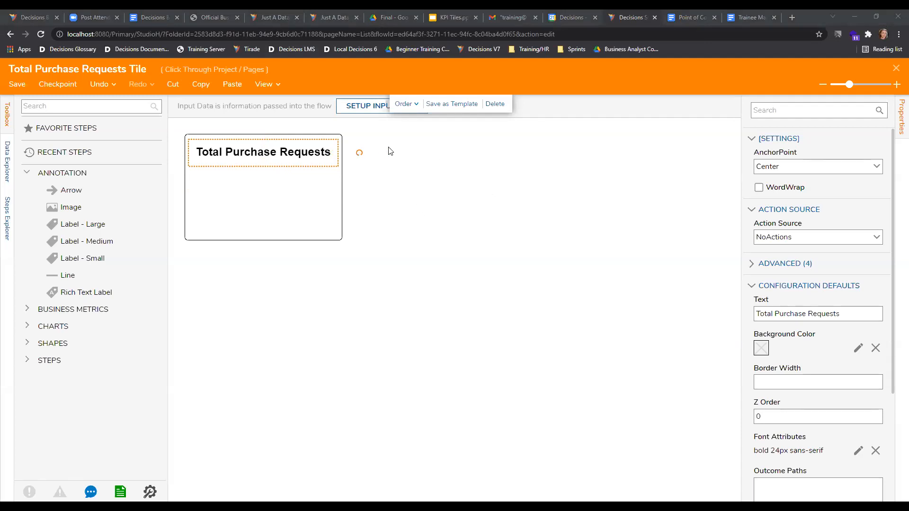
pyautogui.click(280, 156)
pyautogui.click(275, 177)
pyautogui.click(265, 165)
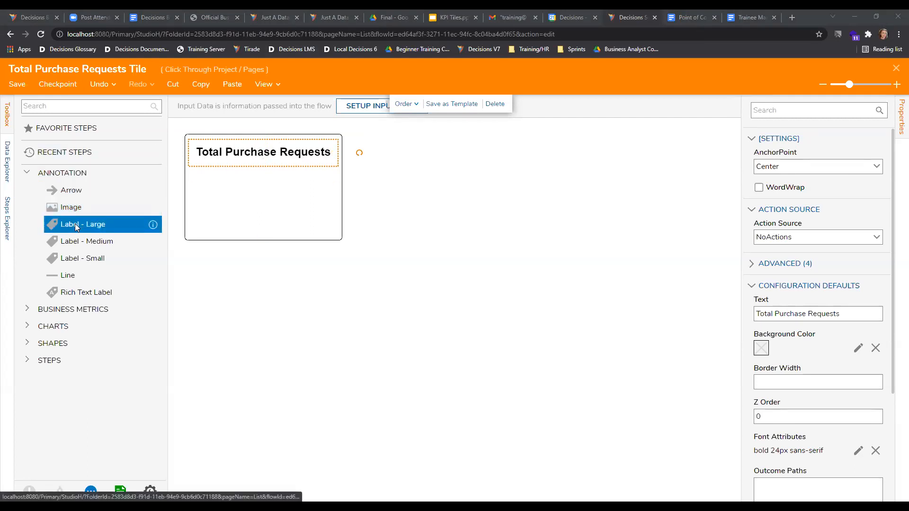
# - Add a large label reading "Total Requests" below the title label, nudging it slightly to the right
pyautogui.moveTo(76, 227); pyautogui.dragTo(268, 193)
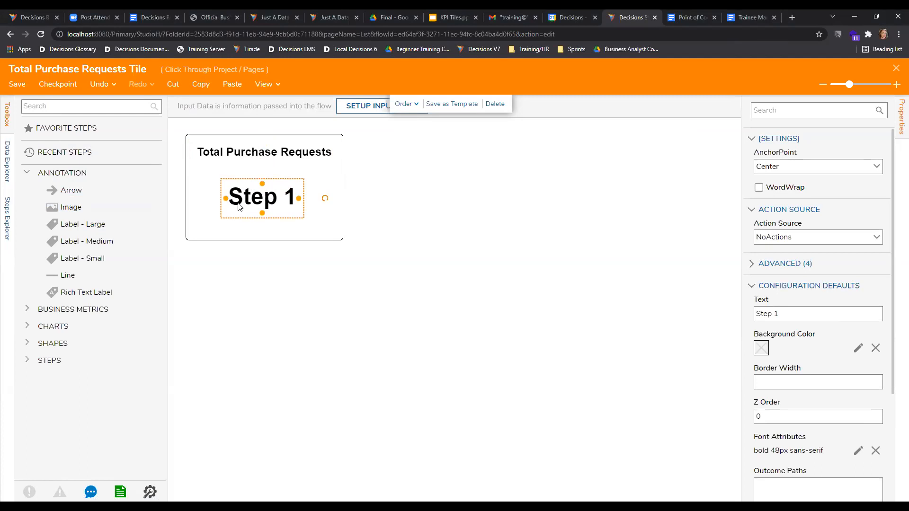
pyautogui.doubleClick(268, 203)
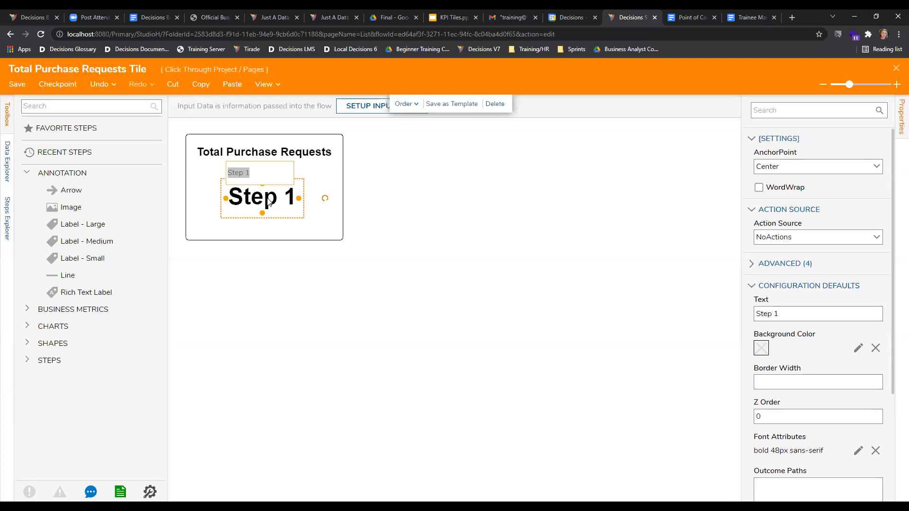
pyautogui.write('Total Requests')
pyautogui.press('Return')
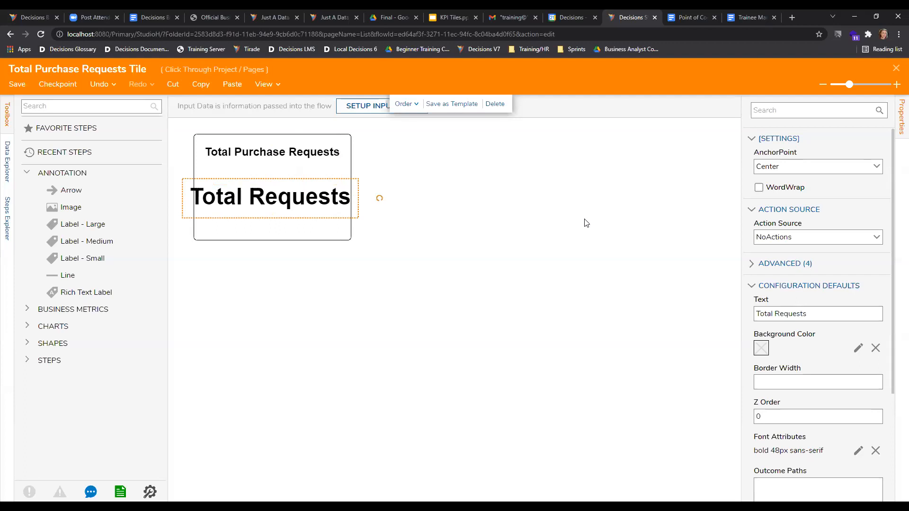
pyautogui.moveTo(270, 199); pyautogui.dragTo(281, 200)
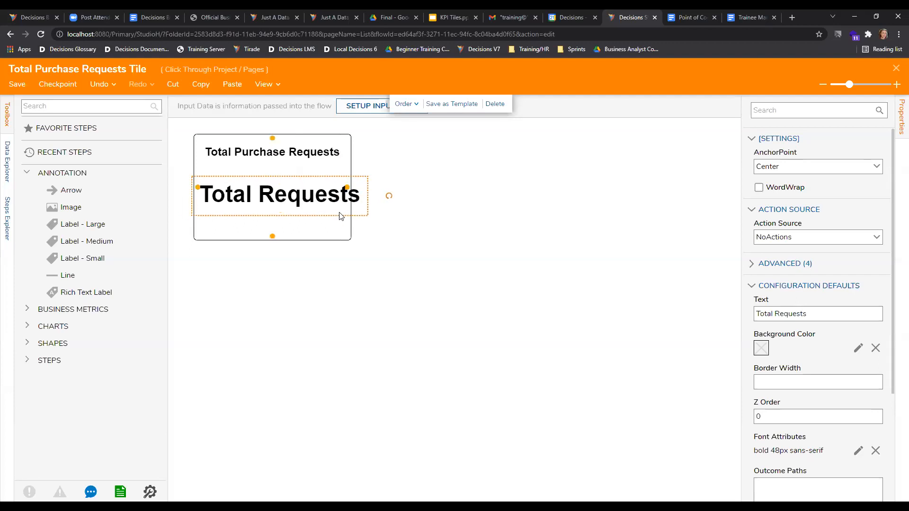
pyautogui.doubleClick(355, 199)
pyautogui.moveTo(364, 197); pyautogui.dragTo(362, 197)
pyautogui.click(375, 208)
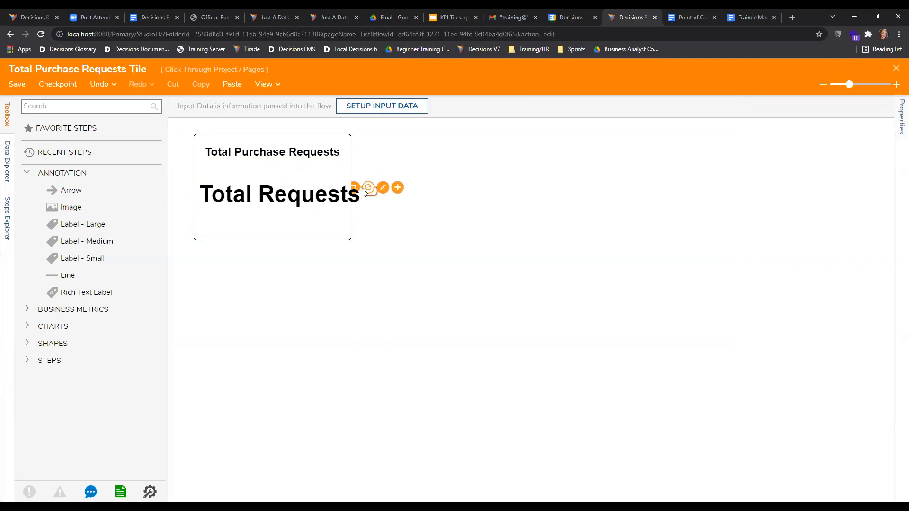
pyautogui.click(368, 190)
pyautogui.click(364, 194)
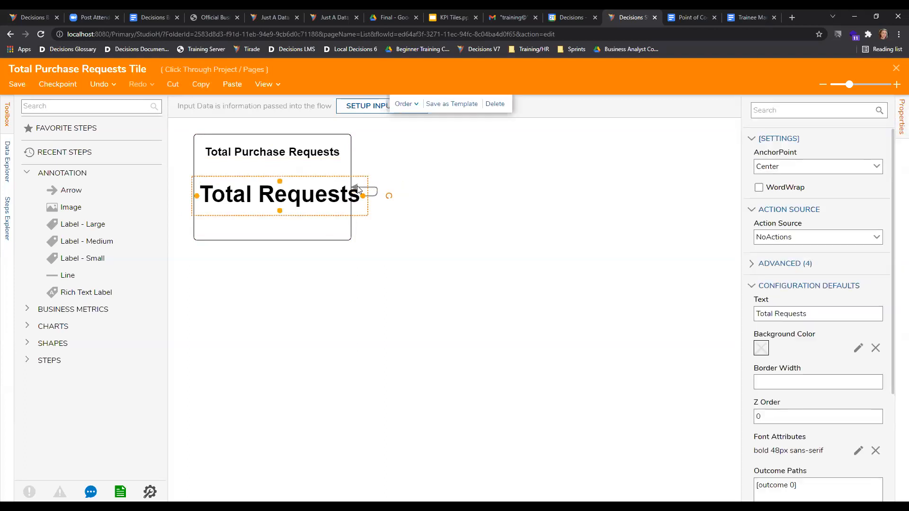
pyautogui.moveTo(356, 189); pyautogui.dragTo(321, 200)
pyautogui.click(377, 186)
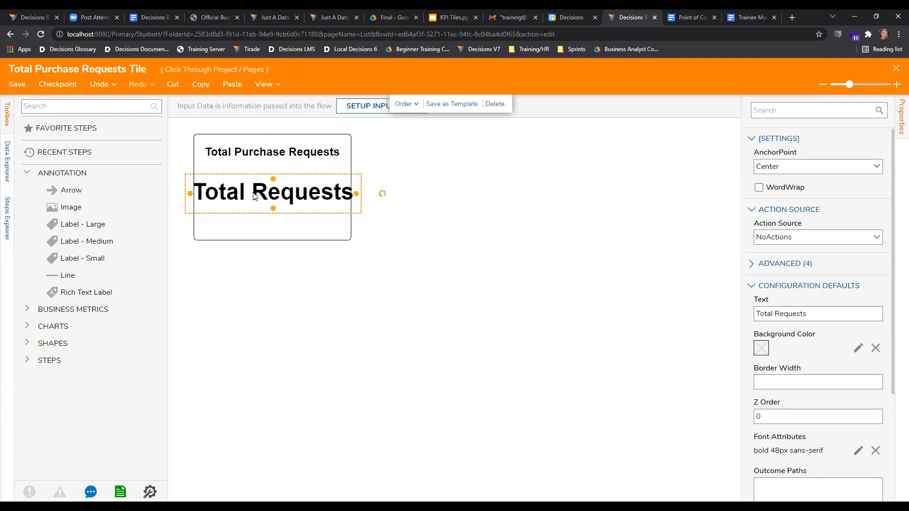
# - Shift the "Total Requests" label right to leave space between its text and the rectangle's left edge
pyautogui.moveTo(255, 197); pyautogui.dragTo(288, 199)
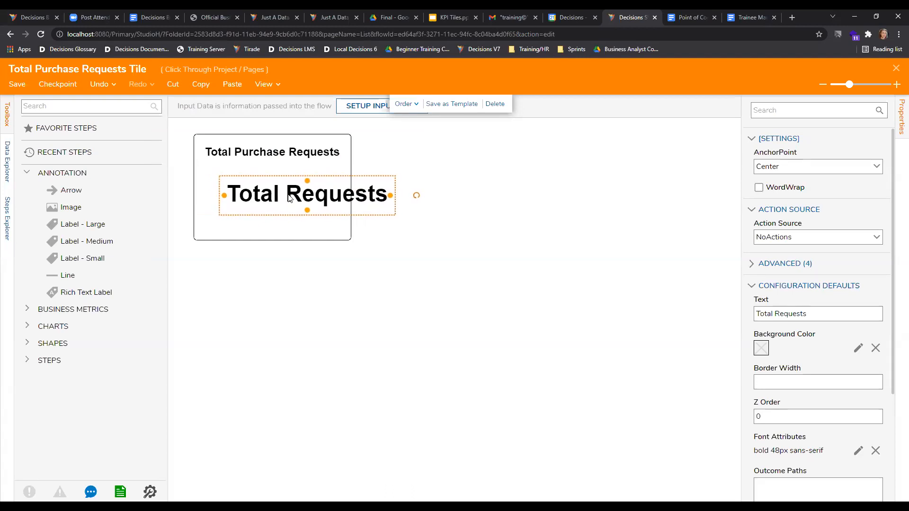
pyautogui.click(318, 167)
pyautogui.moveTo(307, 197); pyautogui.dragTo(303, 195)
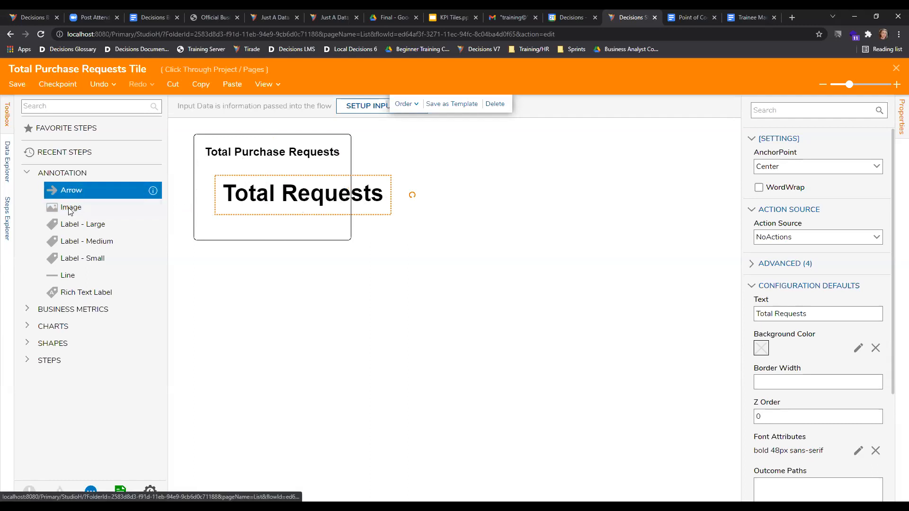
# - Place an Image annotation inside the rectangle at the start of the "Total Requests" label and open its image selection
pyautogui.moveTo(71, 208); pyautogui.dragTo(218, 209)
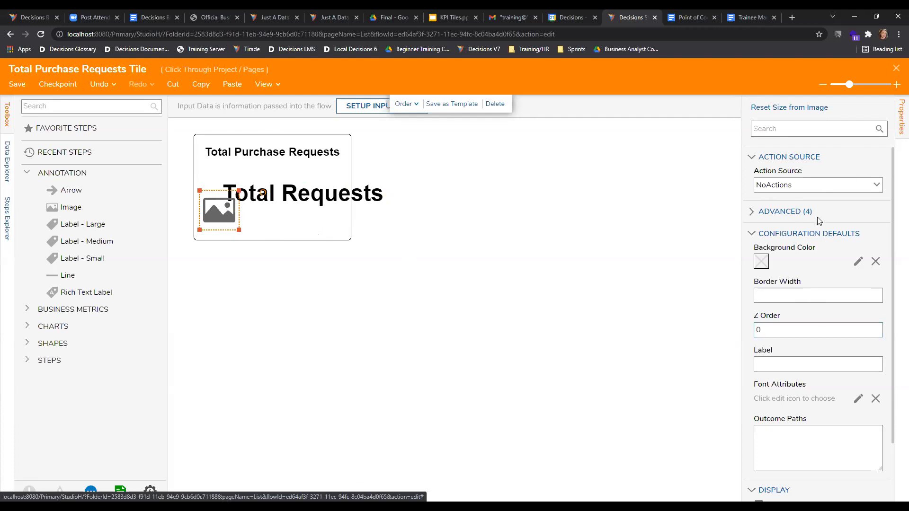
pyautogui.scroll(-2, 820, 218)
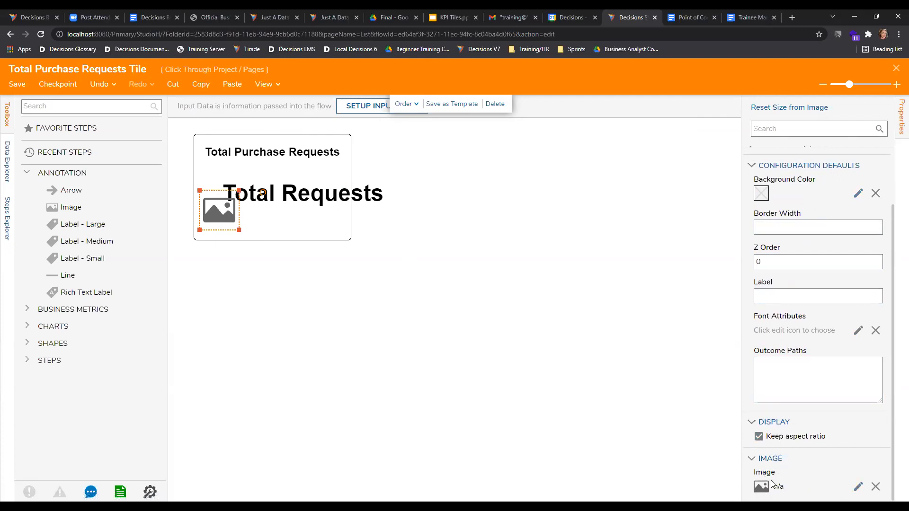
pyautogui.click(858, 489)
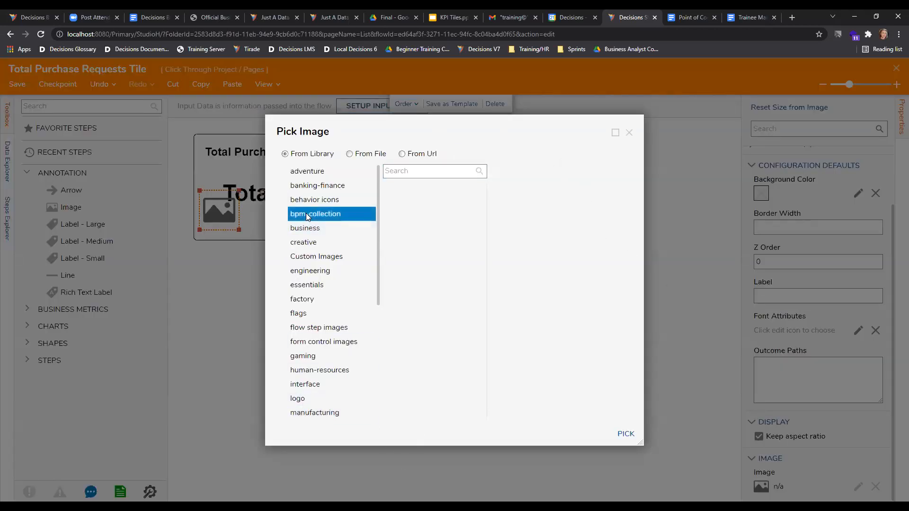
# - Look through the image library's categories for one that suits the purchase request tile
pyautogui.scroll(-5, 310, 218)
pyautogui.scroll(5, 326, 305)
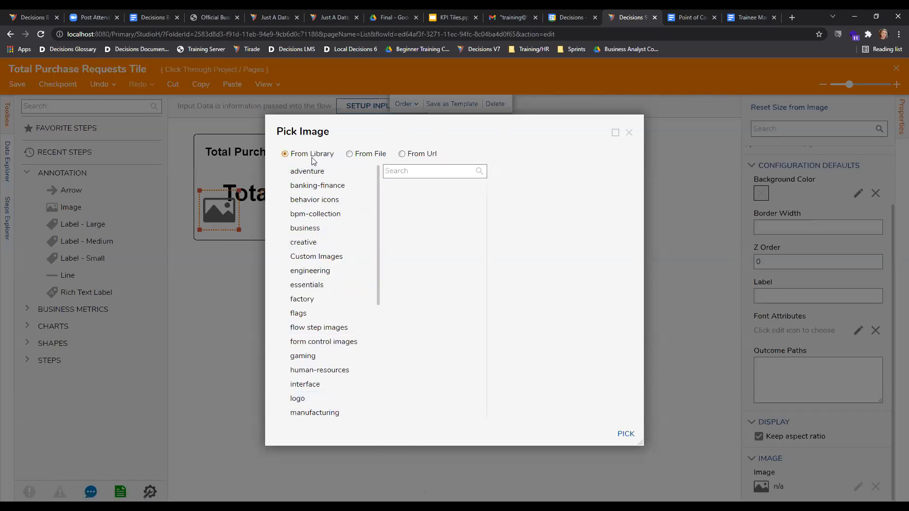
pyautogui.click(315, 172)
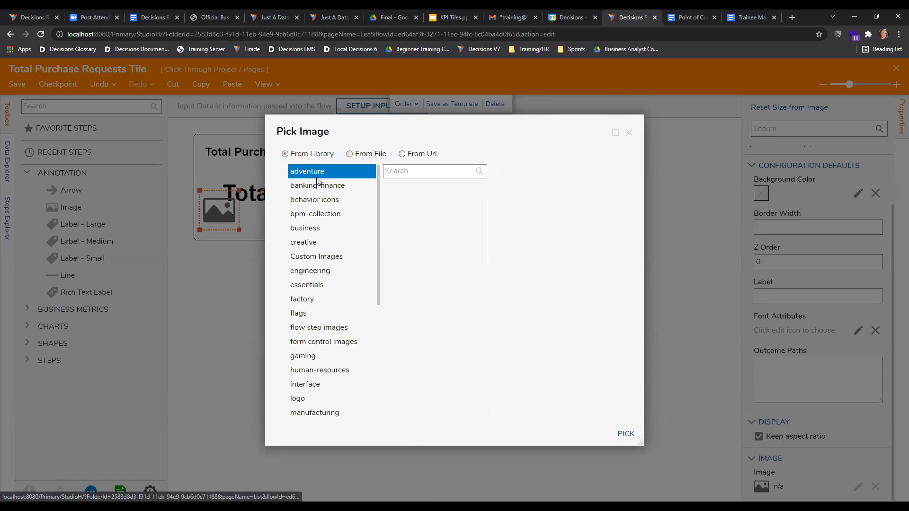
pyautogui.click(317, 185)
pyautogui.scroll(-3, 316, 213)
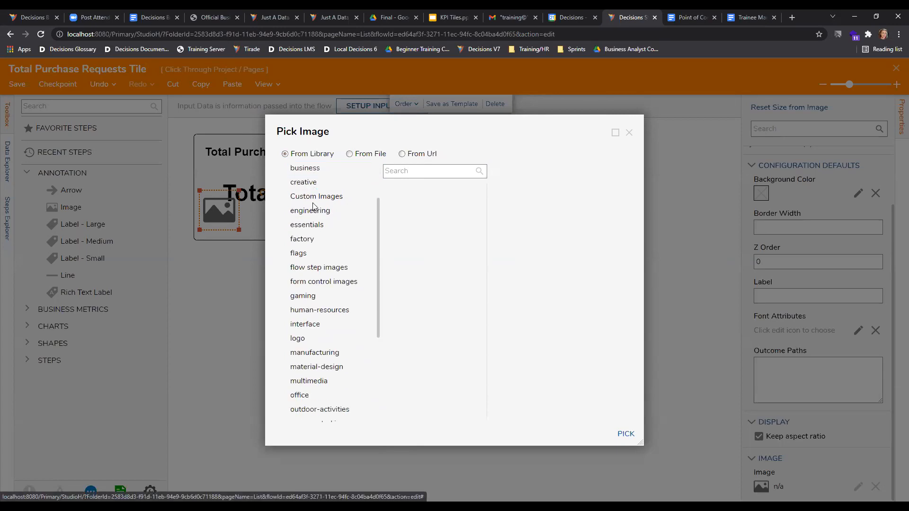
pyautogui.scroll(-2, 314, 232)
pyautogui.scroll(5, 322, 309)
pyautogui.click(328, 199)
pyautogui.click(324, 200)
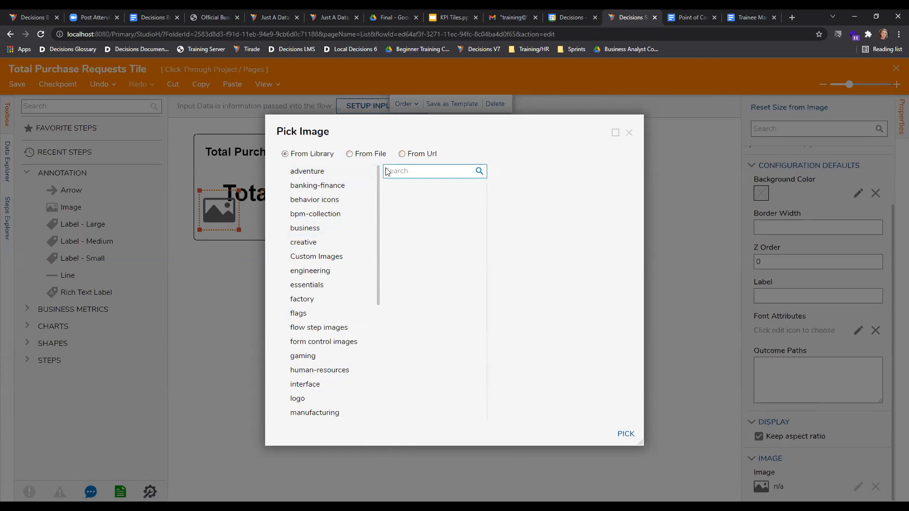
# - Choose 042-invoice.svg from the library's banking-finance category as the picture for the image annotation
pyautogui.click(322, 187)
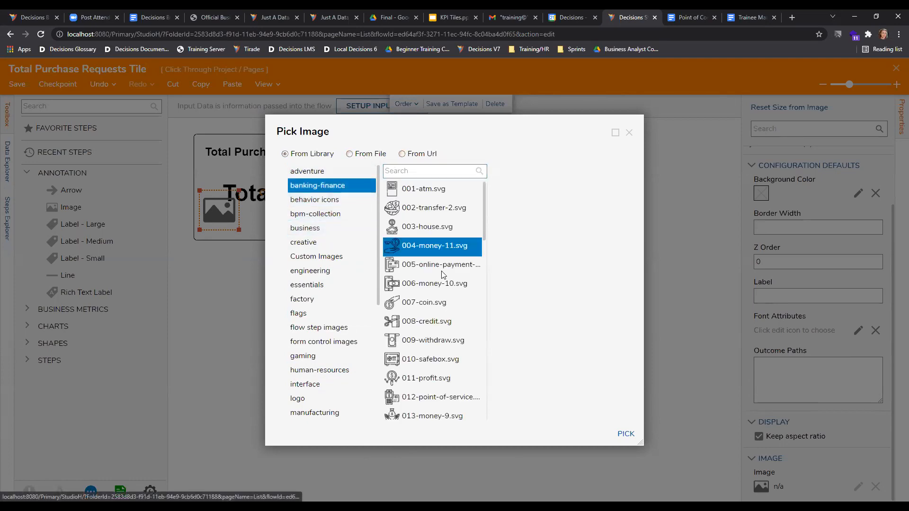
pyautogui.scroll(-7, 433, 256)
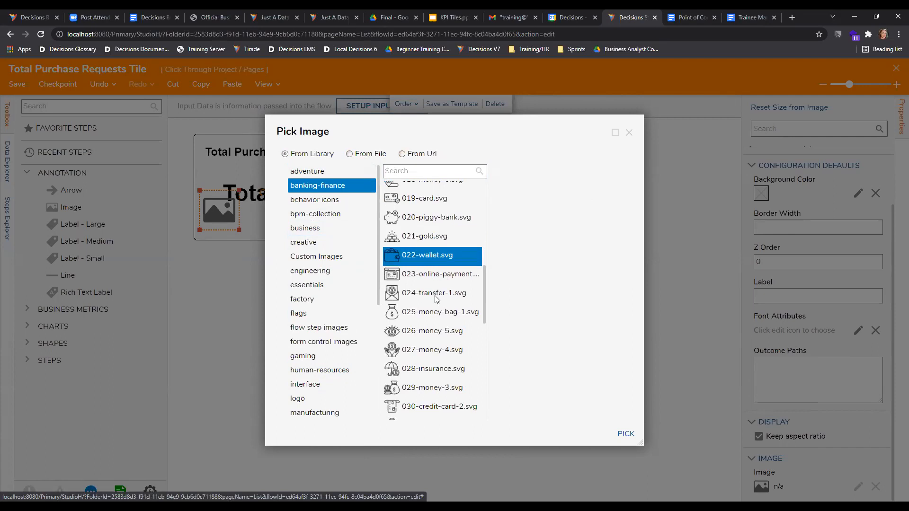
pyautogui.scroll(-5, 436, 294)
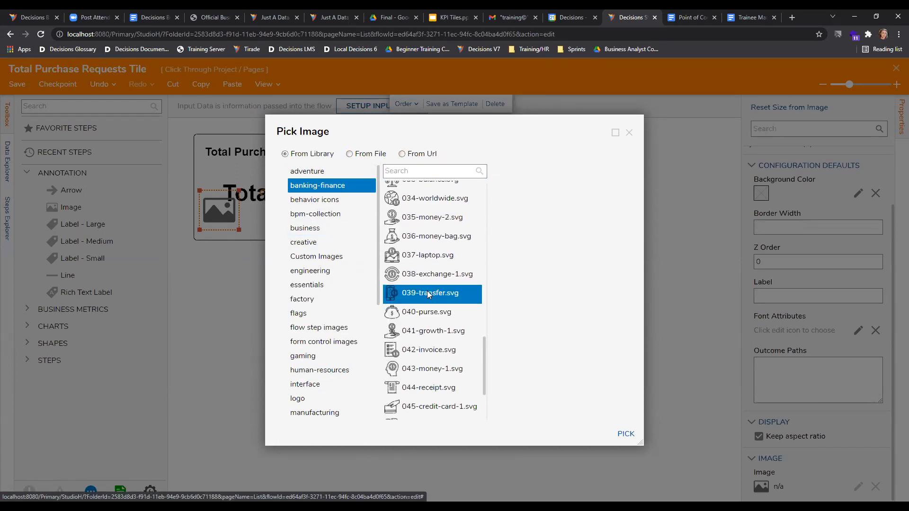
pyautogui.scroll(-1, 431, 313)
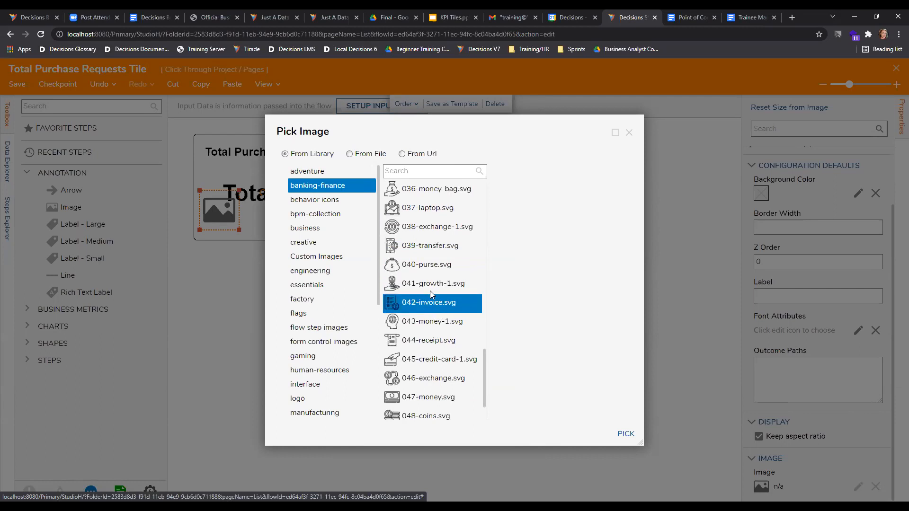
pyautogui.click(421, 306)
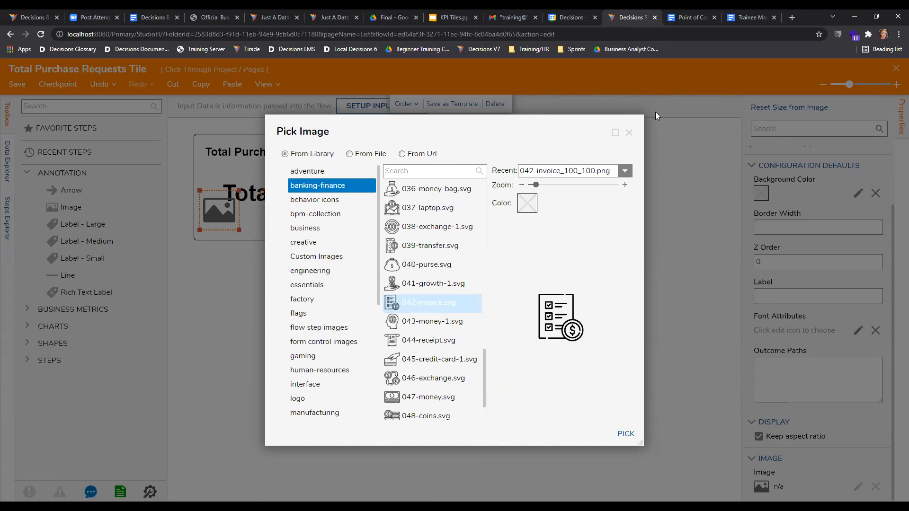
pyautogui.click(625, 434)
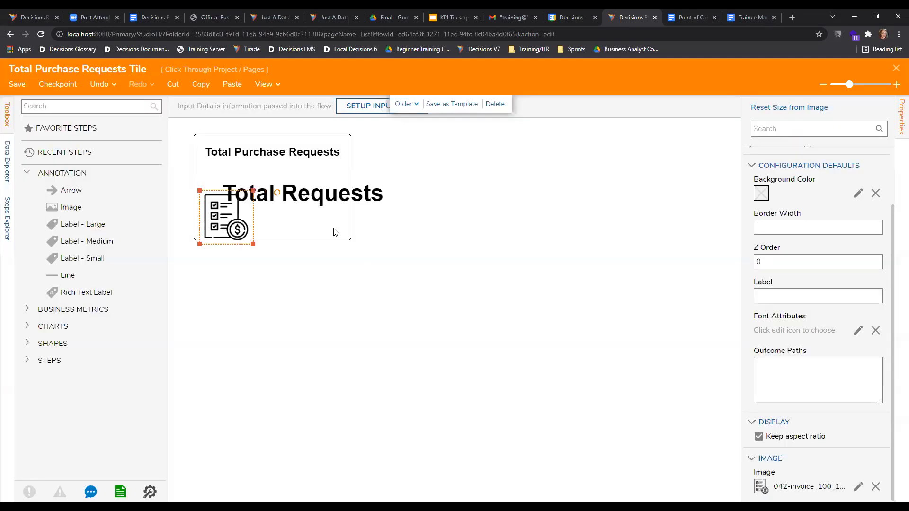
# - Move the invoice icon into the rectangle's lower-left corner and raise the "Total Requests" label closer to the title label
pyautogui.click(303, 190)
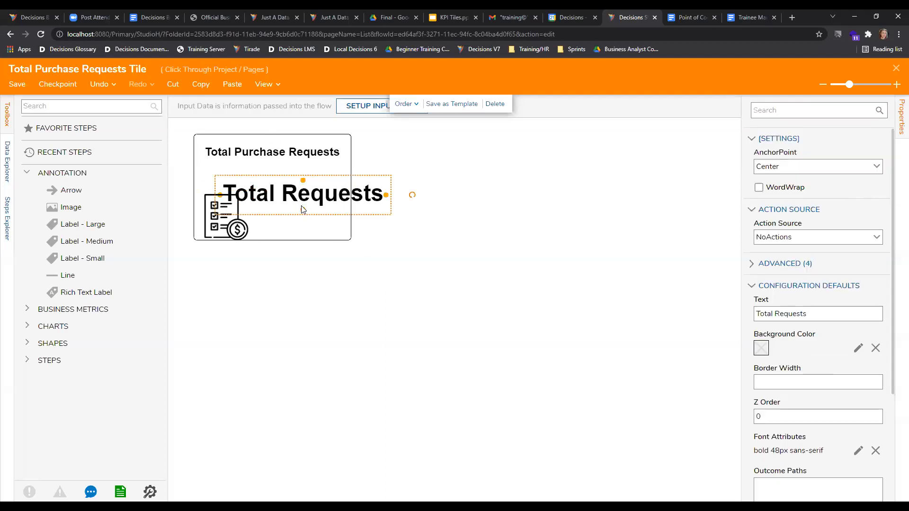
pyautogui.click(290, 236)
pyautogui.click(221, 229)
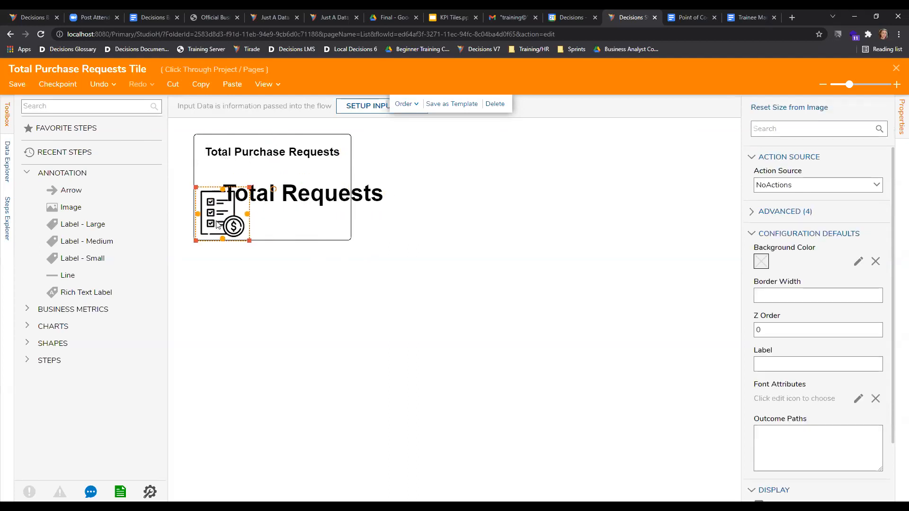
pyautogui.moveTo(294, 197); pyautogui.dragTo(295, 183)
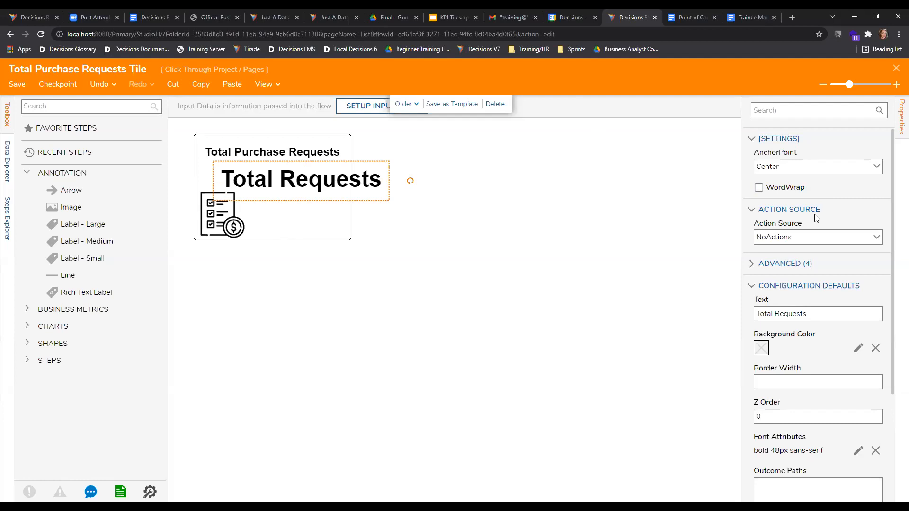
pyautogui.scroll(-3, 805, 237)
pyautogui.click(792, 331)
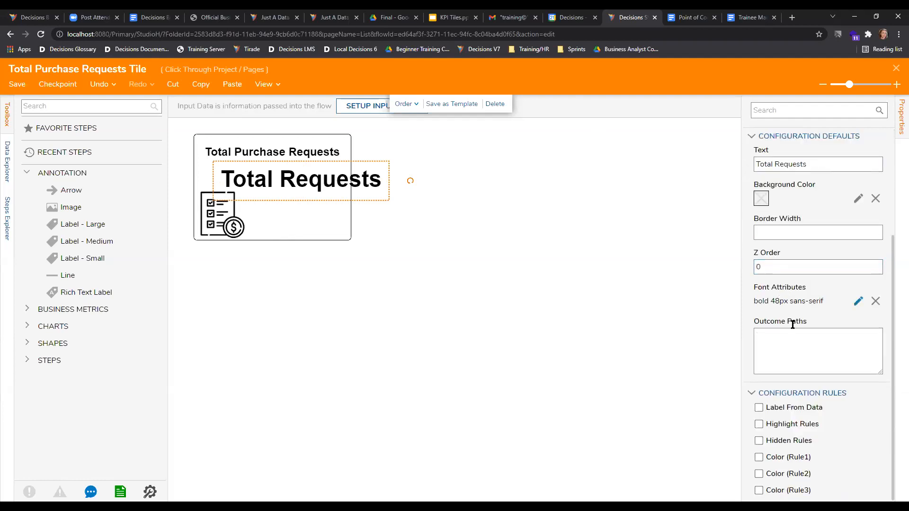
pyautogui.scroll(3, 569, 283)
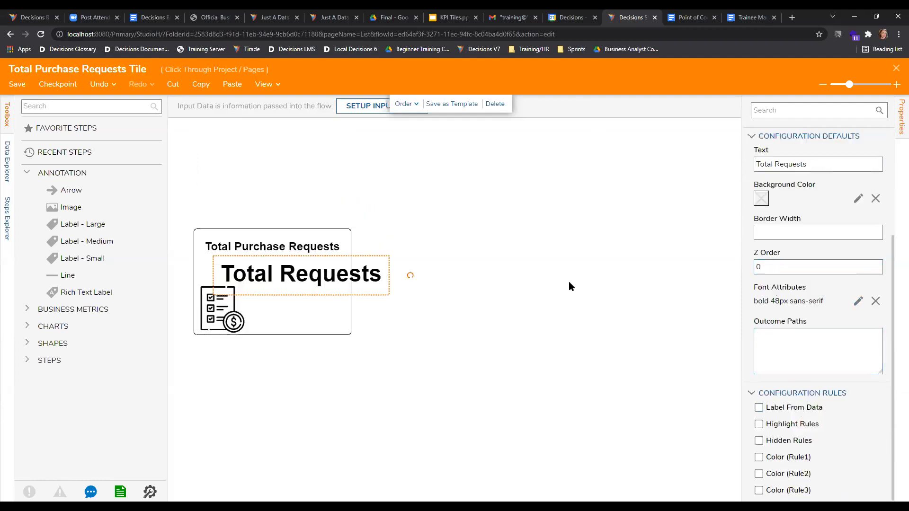
pyautogui.scroll(-3, 666, 283)
pyautogui.click(788, 232)
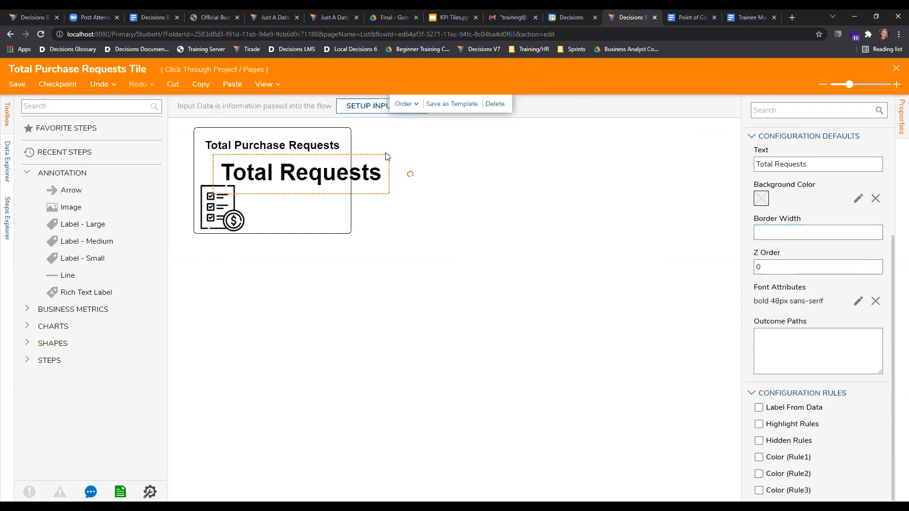
pyautogui.click(301, 171)
pyautogui.click(420, 231)
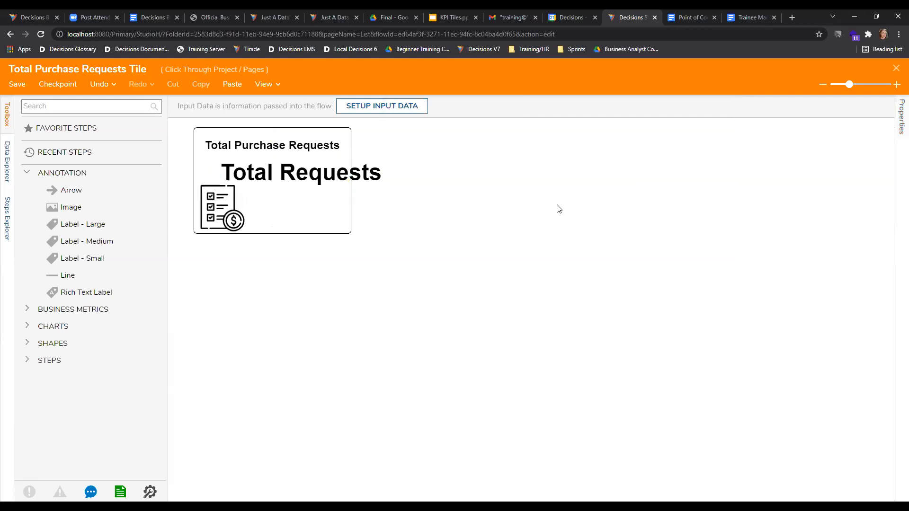
# - Set the diagram tile's overall background color to medium blue from the common colors
pyautogui.click(899, 111)
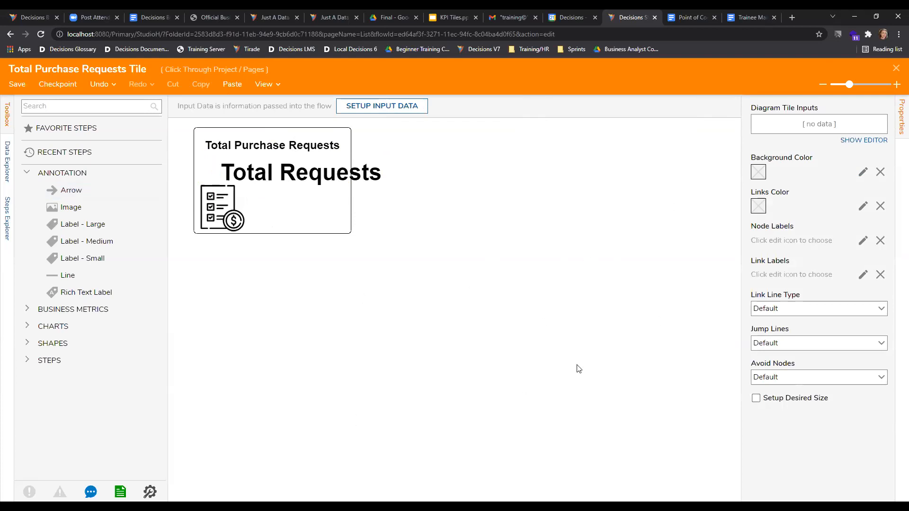
pyautogui.click(862, 173)
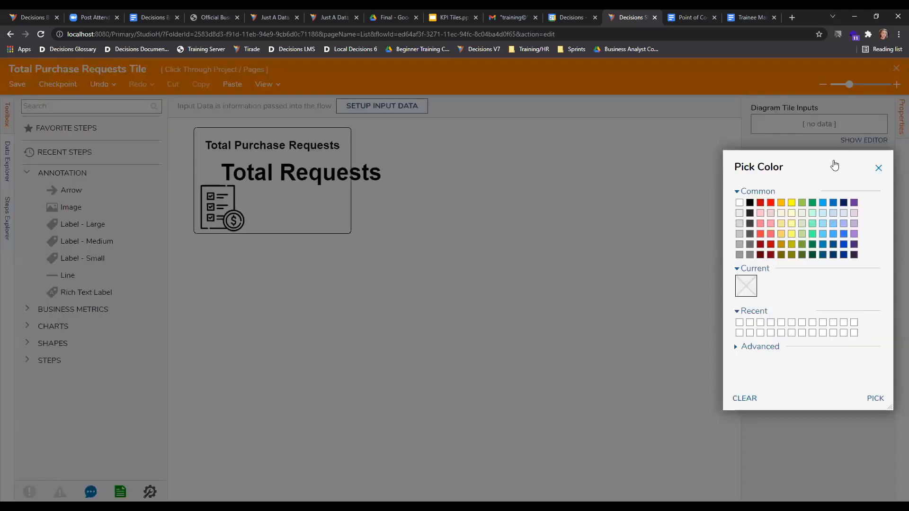
pyautogui.click(751, 135)
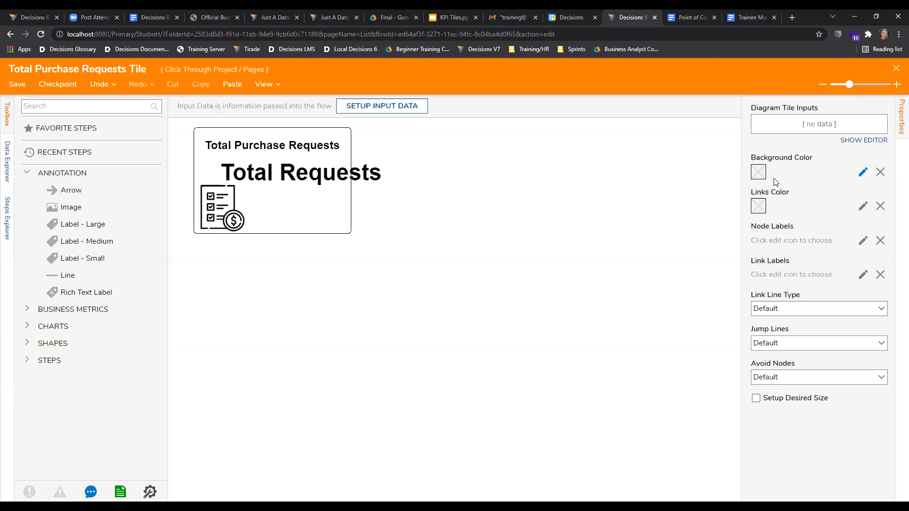
pyautogui.click(863, 173)
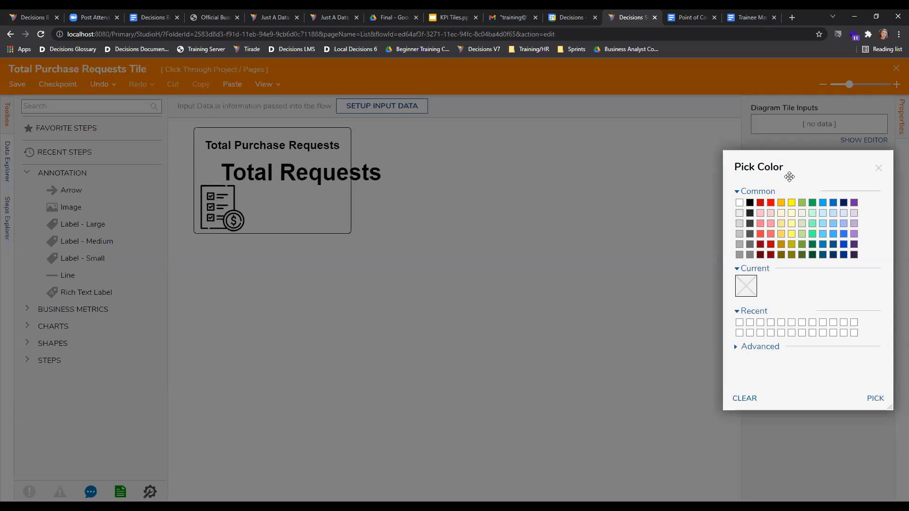
pyautogui.click(832, 202)
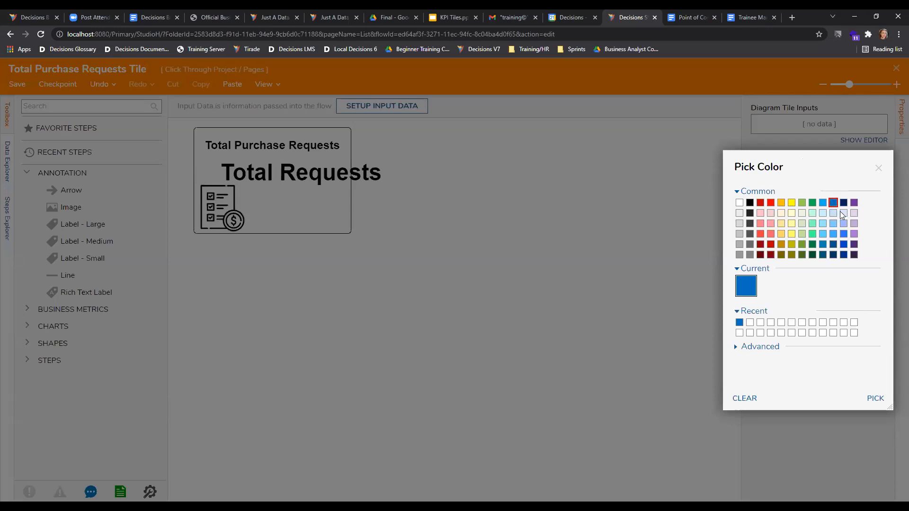
pyautogui.click(875, 399)
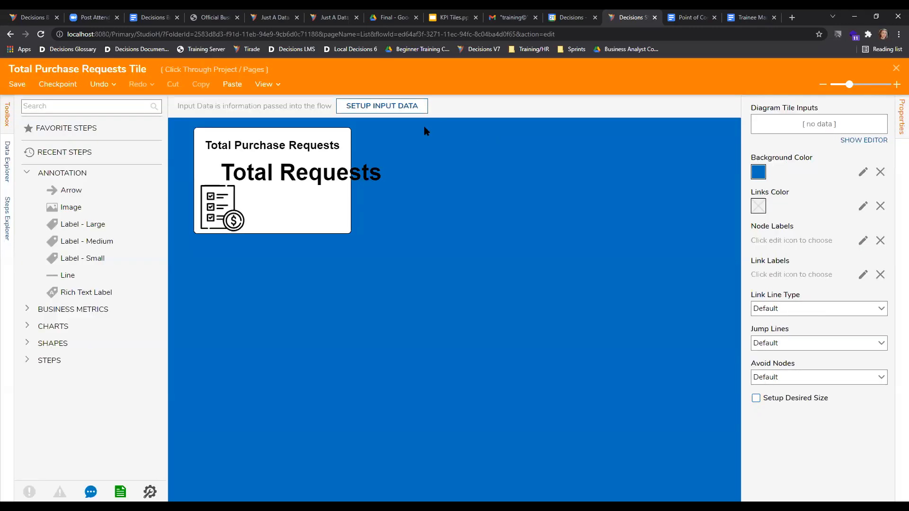
# - Give the rectangle the same medium blue background color as the tile
pyautogui.click(195, 129)
pyautogui.click(279, 179)
pyautogui.click(296, 204)
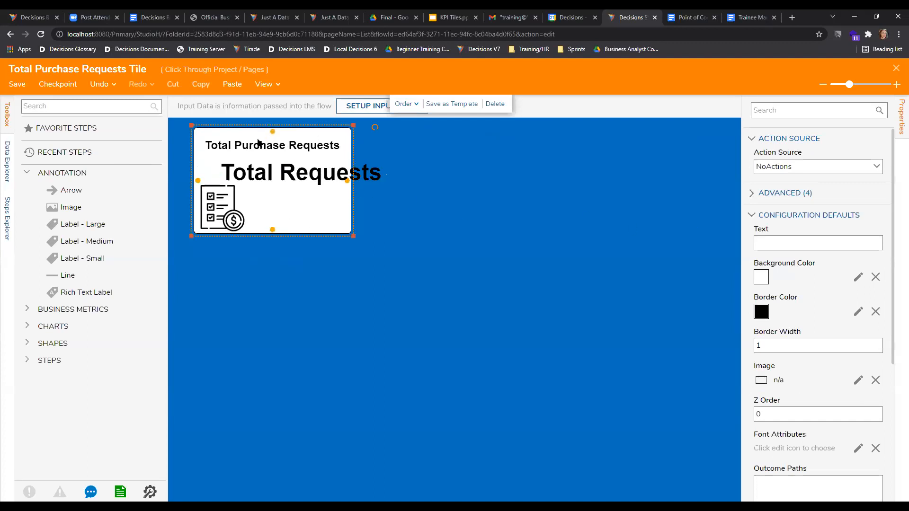
pyautogui.click(858, 277)
pyautogui.click(828, 202)
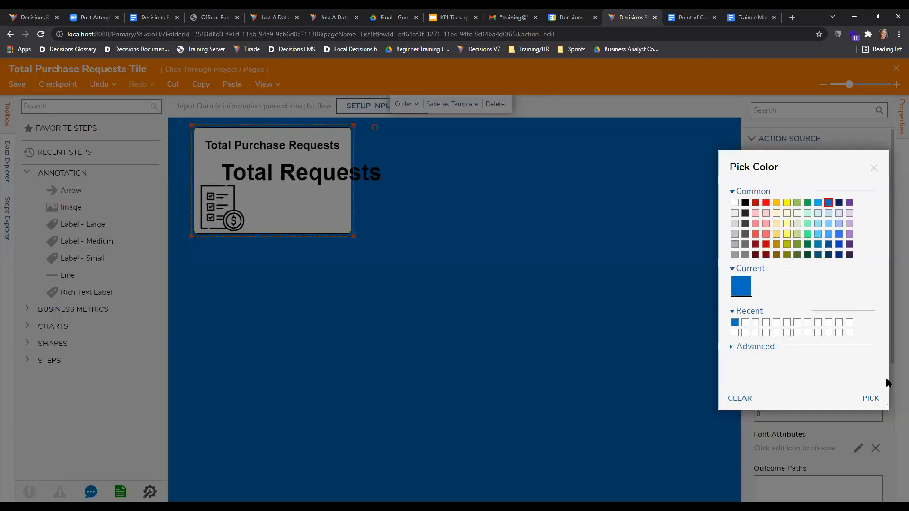
pyautogui.click(864, 397)
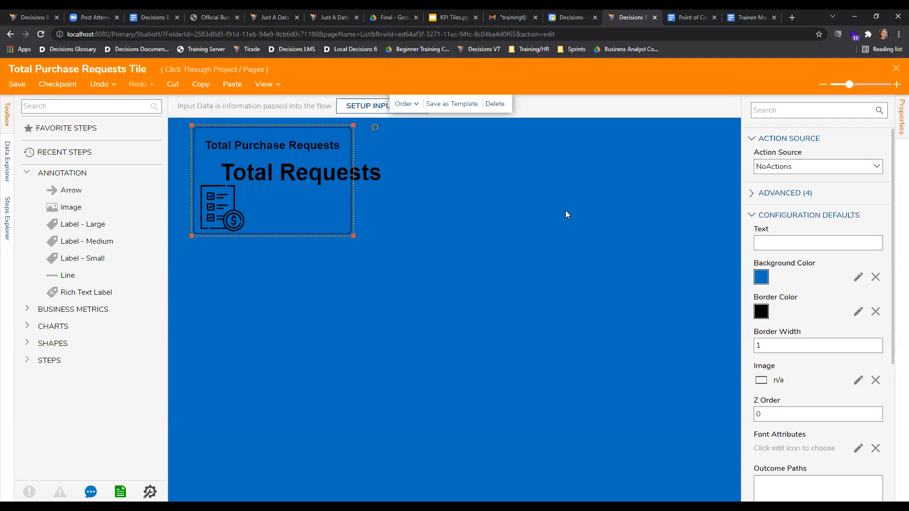
# - Lower the "Total Requests" label slightly and move the "Total Purchase Requests" title label down closer to it
pyautogui.click(298, 180)
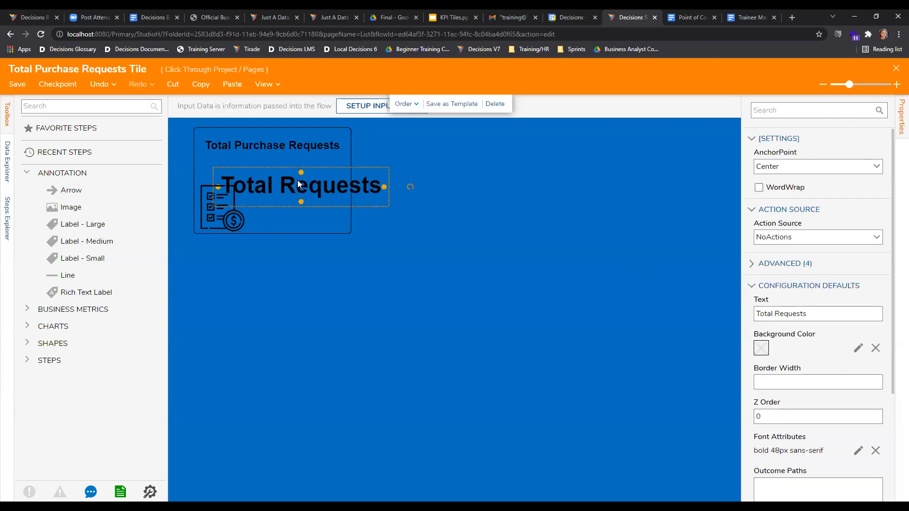
pyautogui.moveTo(296, 182); pyautogui.dragTo(296, 179)
pyautogui.click(299, 147)
pyautogui.moveTo(299, 147); pyautogui.dragTo(303, 158)
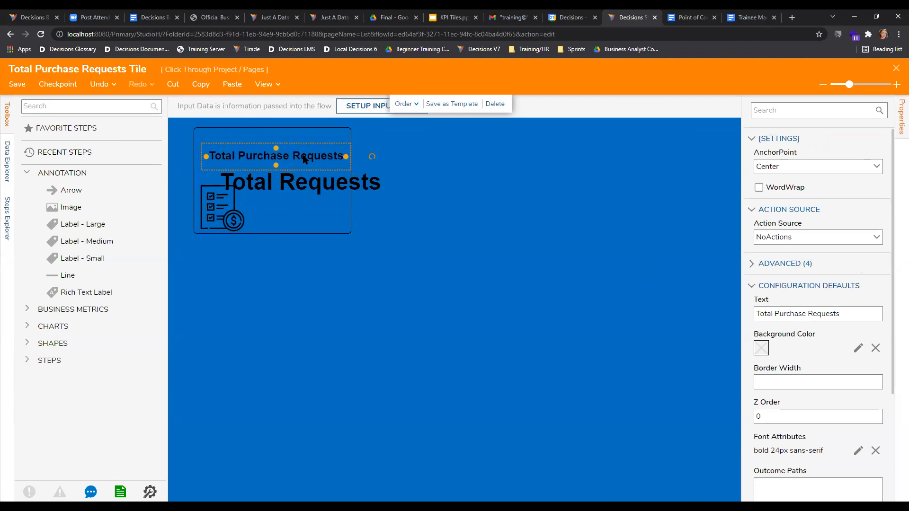
pyautogui.click(387, 250)
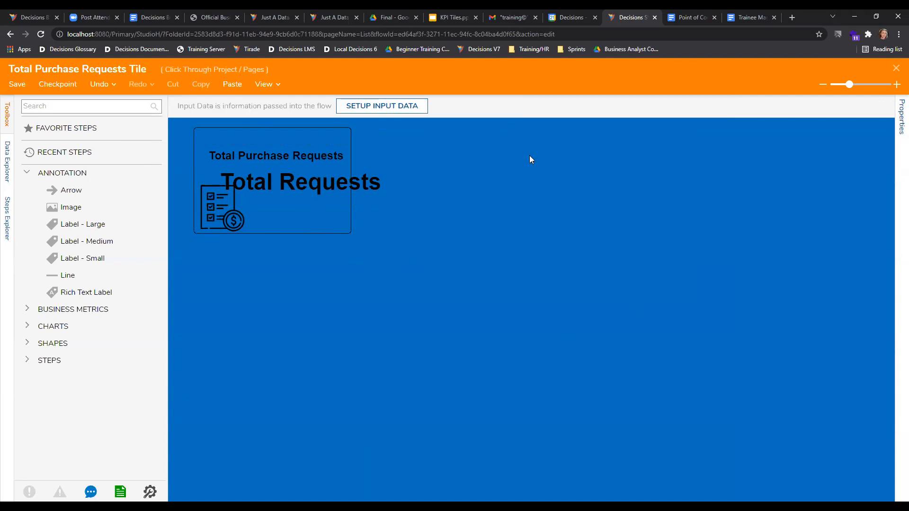
# - Save the tile flow without adding notes
pyautogui.click(901, 117)
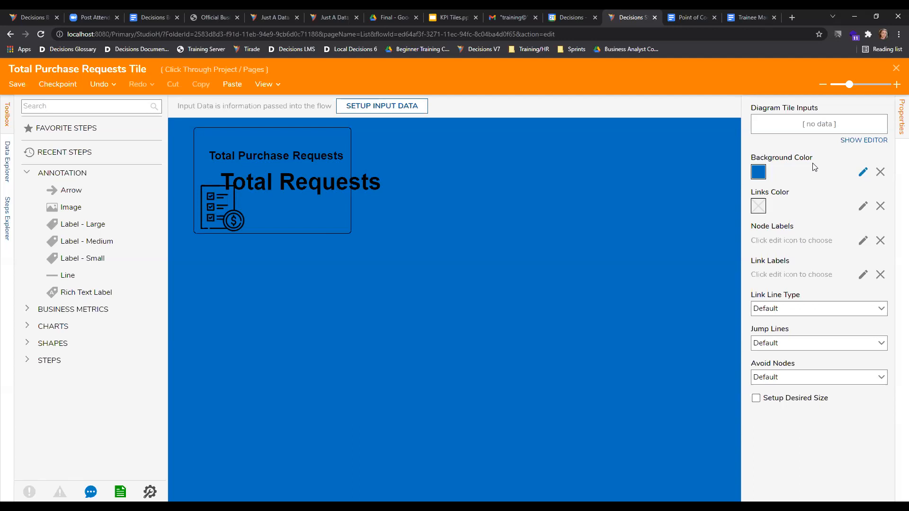
pyautogui.click(17, 84)
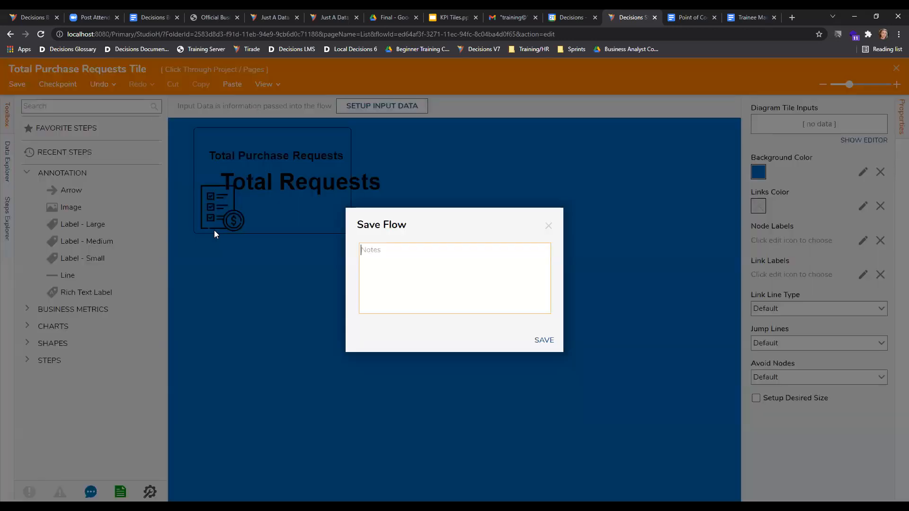
pyautogui.click(543, 340)
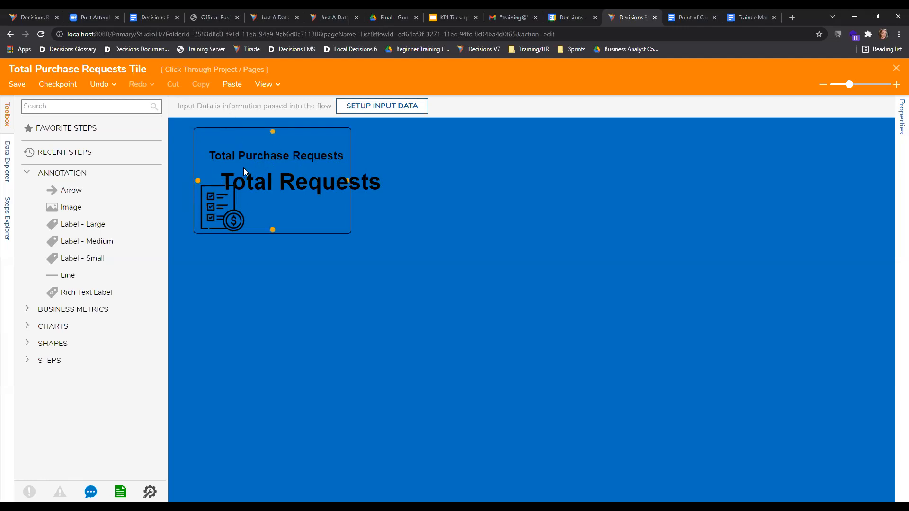
# - Set the label color of the "Total Purchase Requests" title to white in its font attributes
pyautogui.click(273, 156)
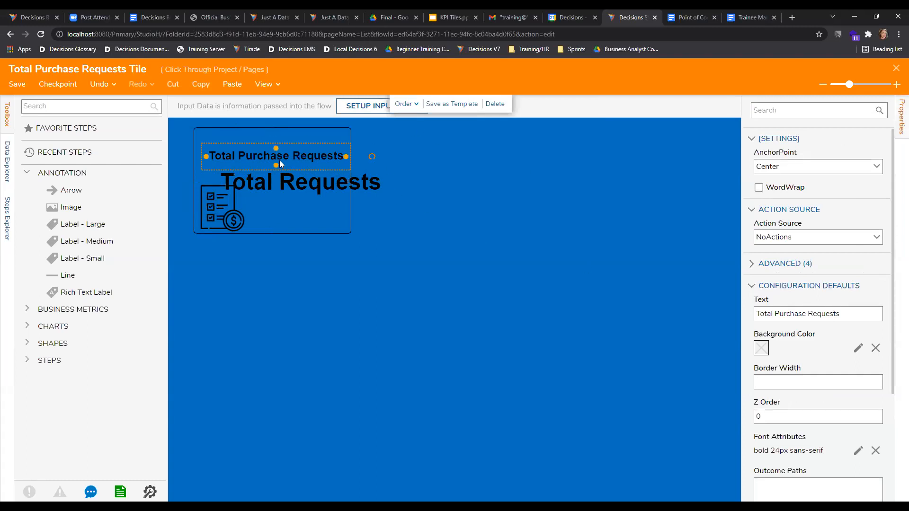
pyautogui.scroll(-2, 784, 347)
pyautogui.press('Tab')
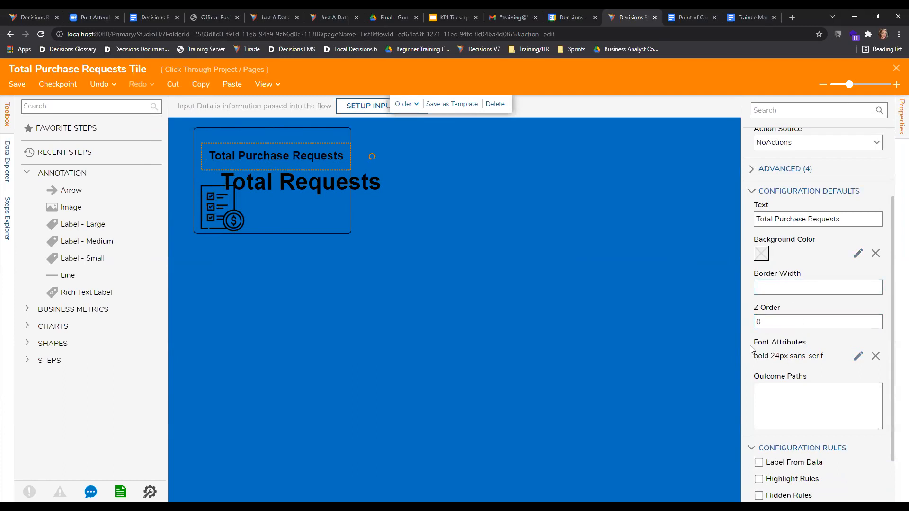
pyautogui.click(859, 355)
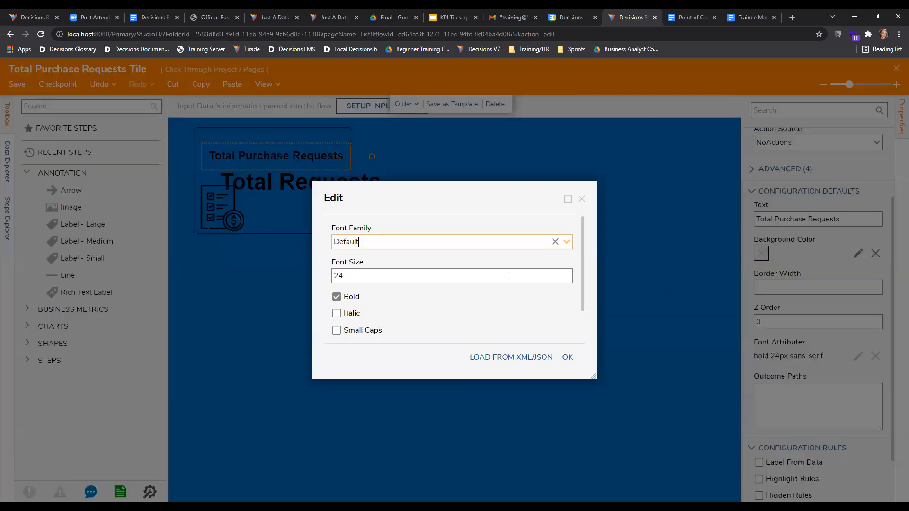
pyautogui.scroll(-1, 436, 305)
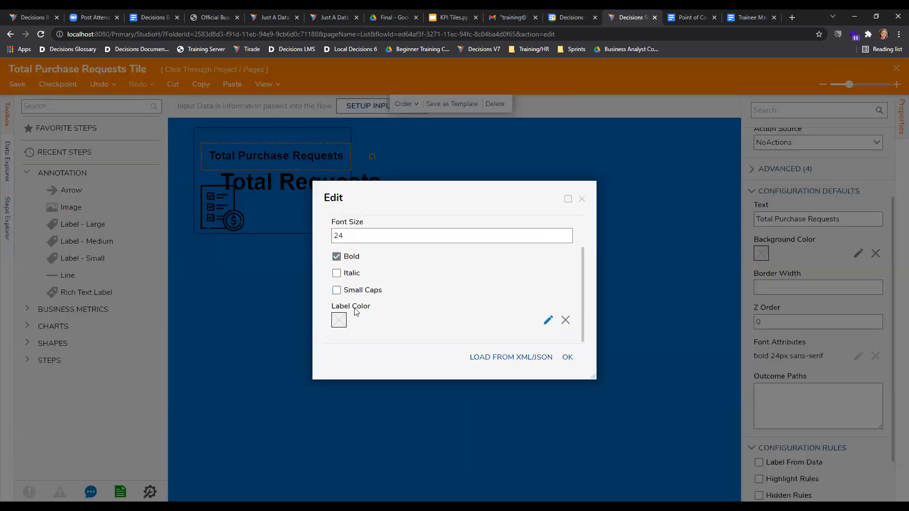
pyautogui.click(548, 320)
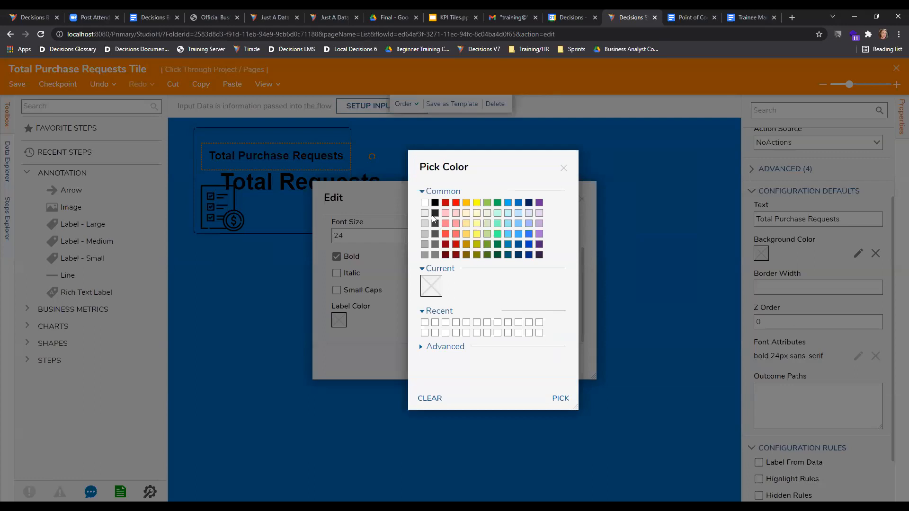
pyautogui.click(424, 203)
pyautogui.click(557, 398)
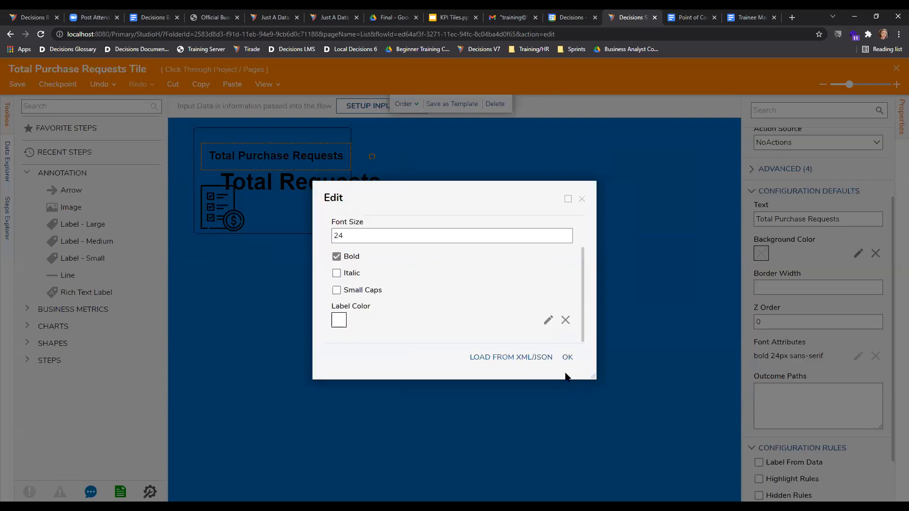
pyautogui.click(569, 357)
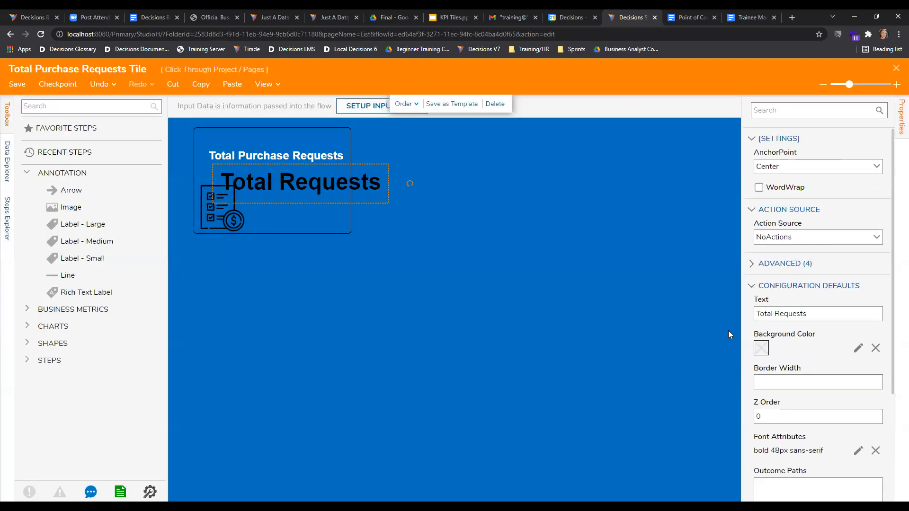
# - Set the label color of the "Total Requests" label to white in its font attributes
pyautogui.scroll(-3, 828, 374)
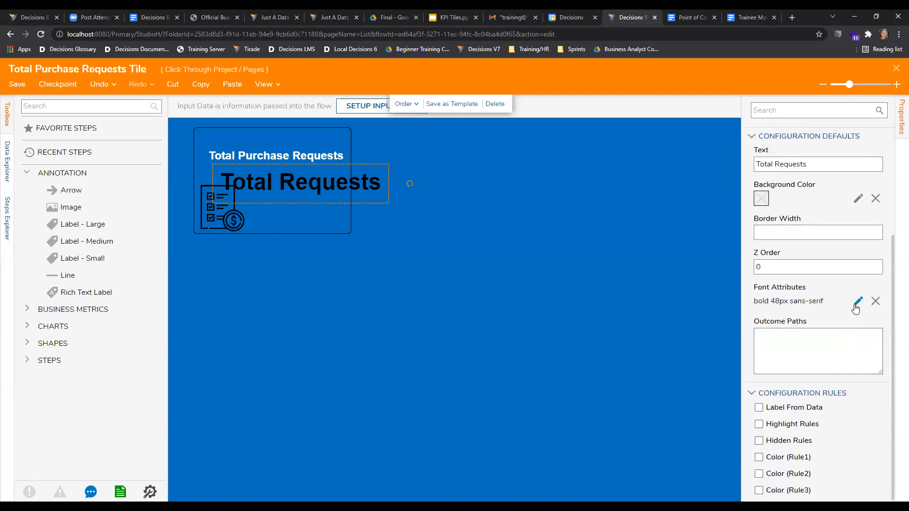
pyautogui.click(858, 301)
pyautogui.scroll(-2, 476, 321)
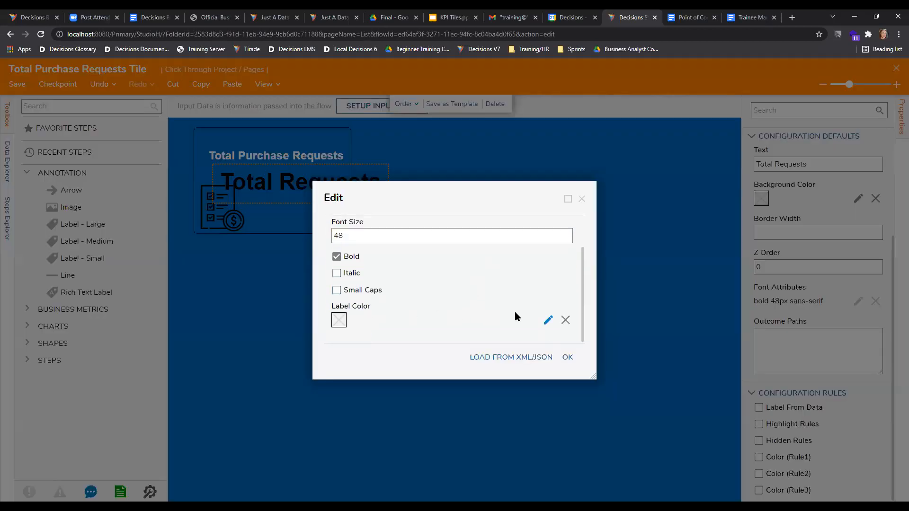
pyautogui.click(549, 321)
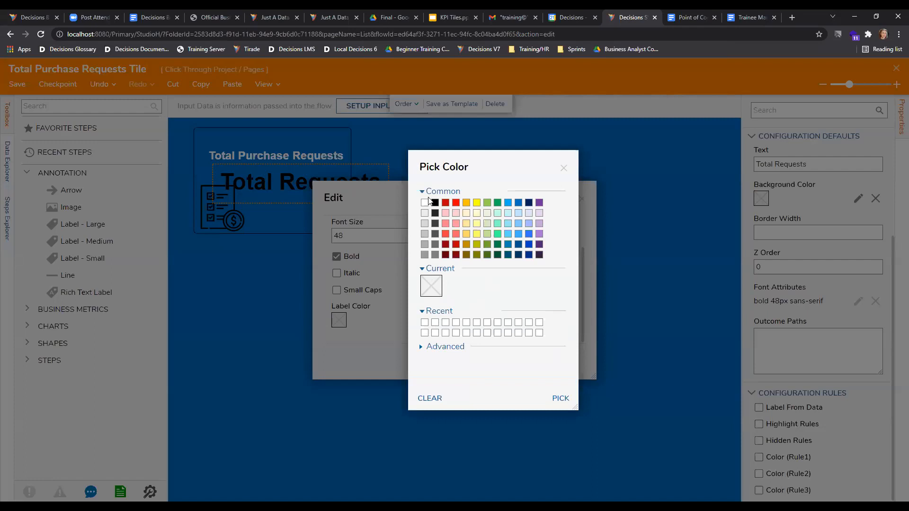
pyautogui.click(561, 398)
pyautogui.click(562, 357)
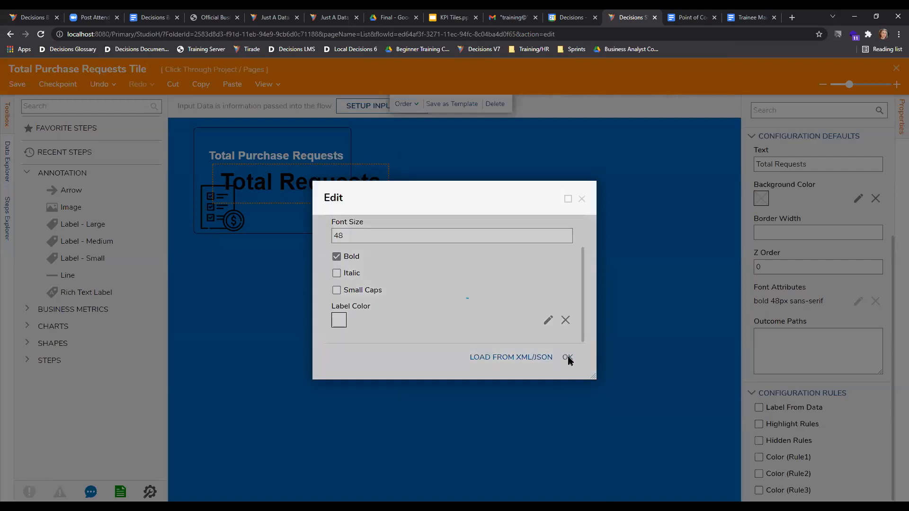
# - Try to turn the invoice icon white by setting the label color in its font attributes to white
pyautogui.click(222, 209)
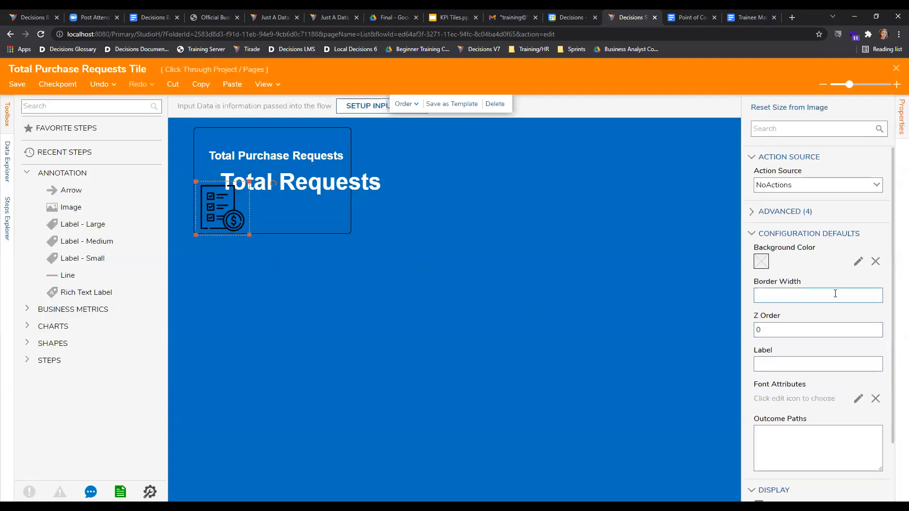
pyautogui.scroll(-2, 842, 390)
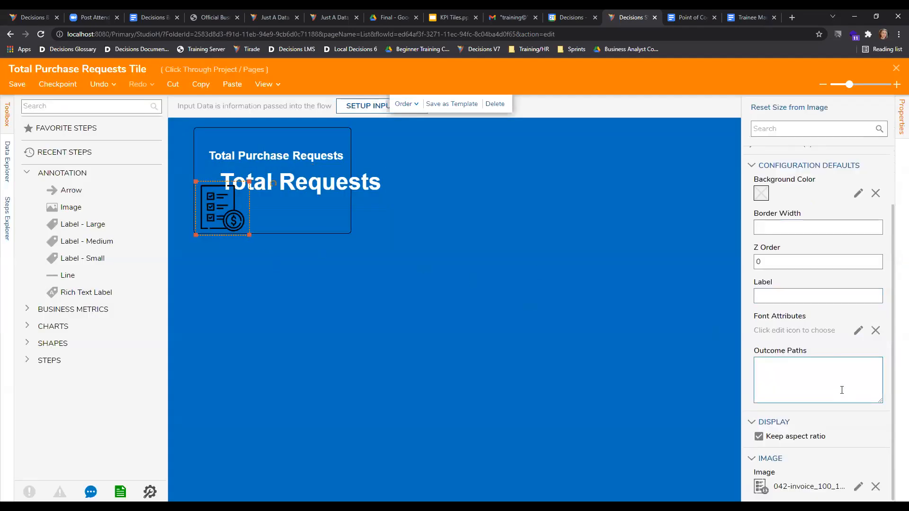
pyautogui.click(858, 330)
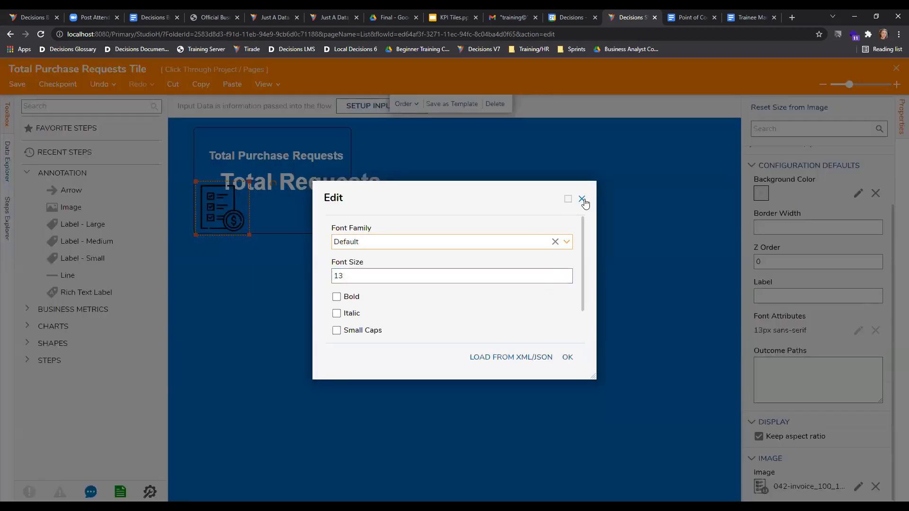
pyautogui.scroll(-2, 373, 318)
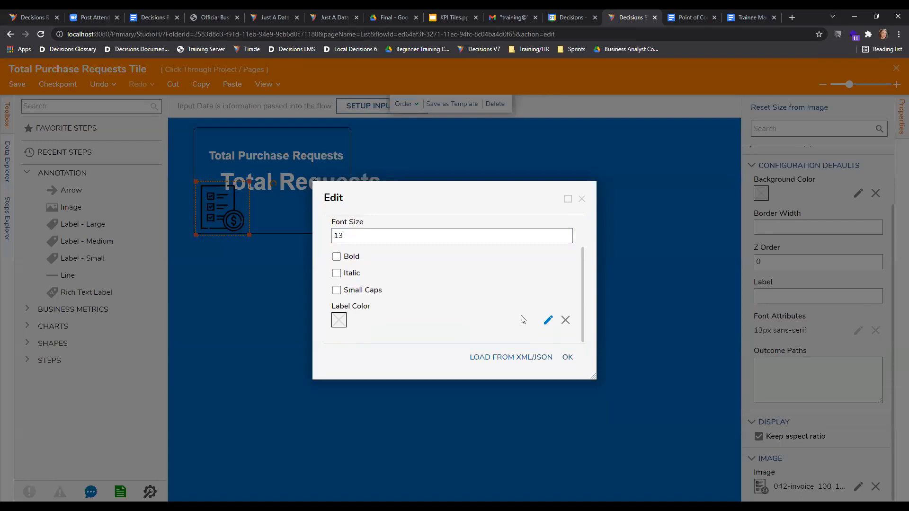
pyautogui.click(548, 320)
pyautogui.click(425, 202)
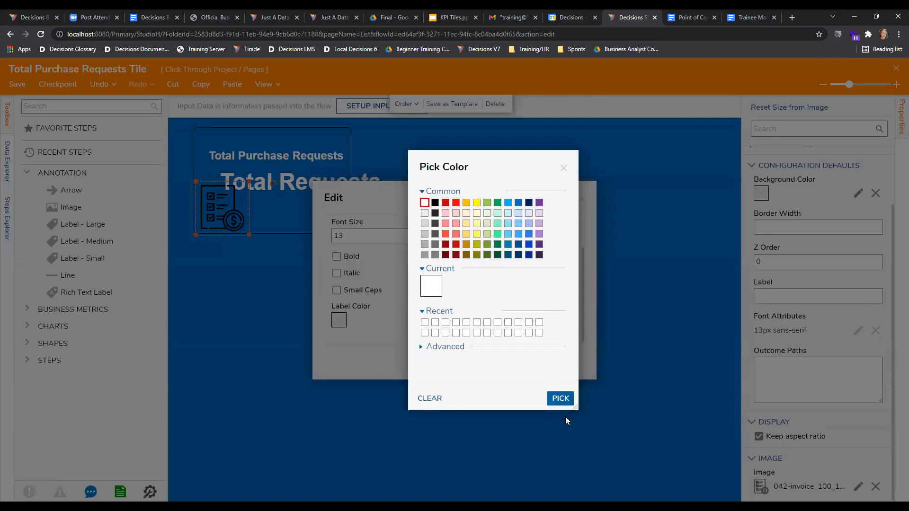
pyautogui.click(560, 398)
pyautogui.click(567, 357)
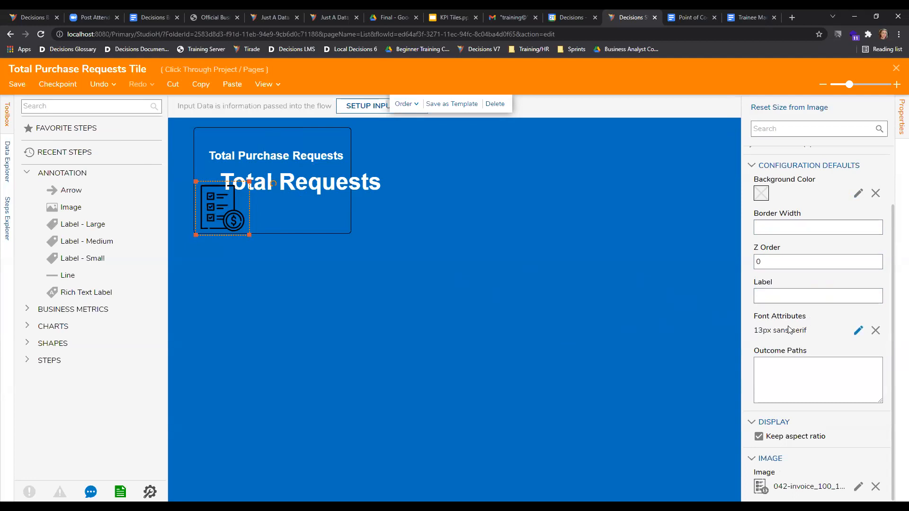
pyautogui.click(858, 331)
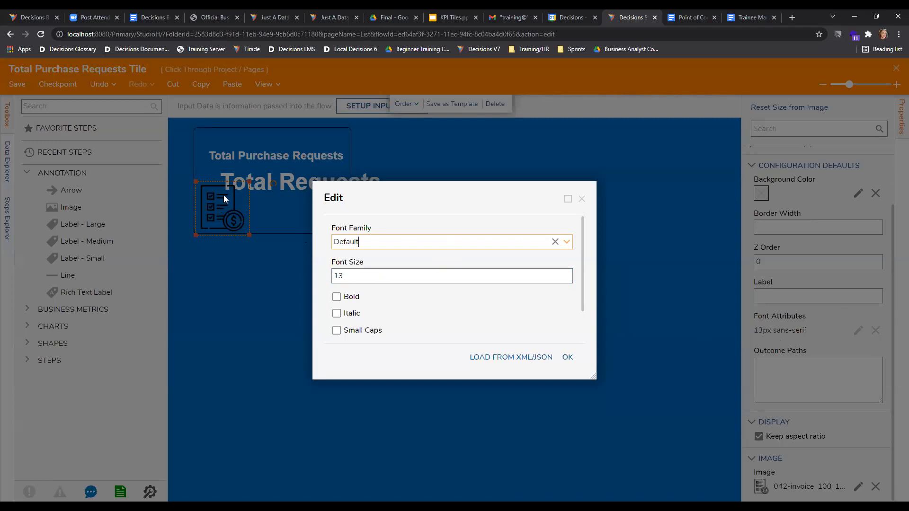
pyautogui.click(582, 198)
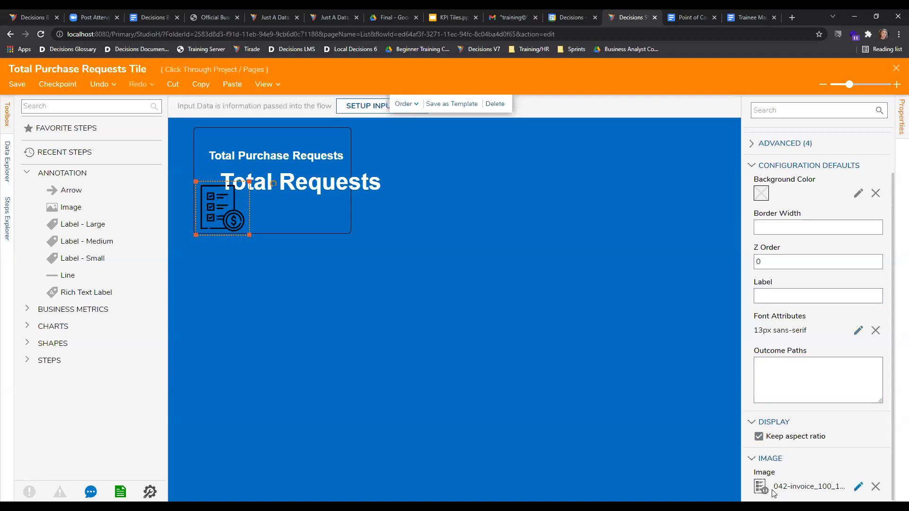
# - Recolor the invoice icon's library image 042-invoice_100_100.png to white
pyautogui.click(858, 487)
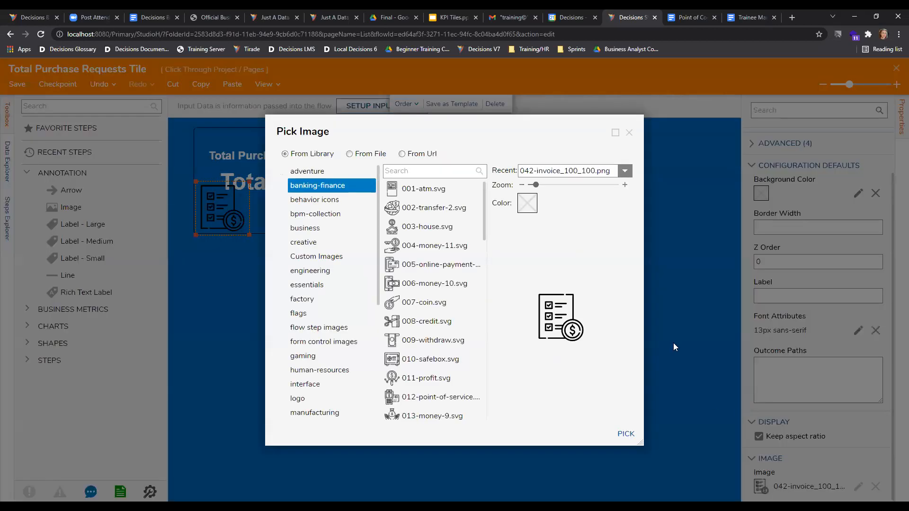
pyautogui.click(529, 204)
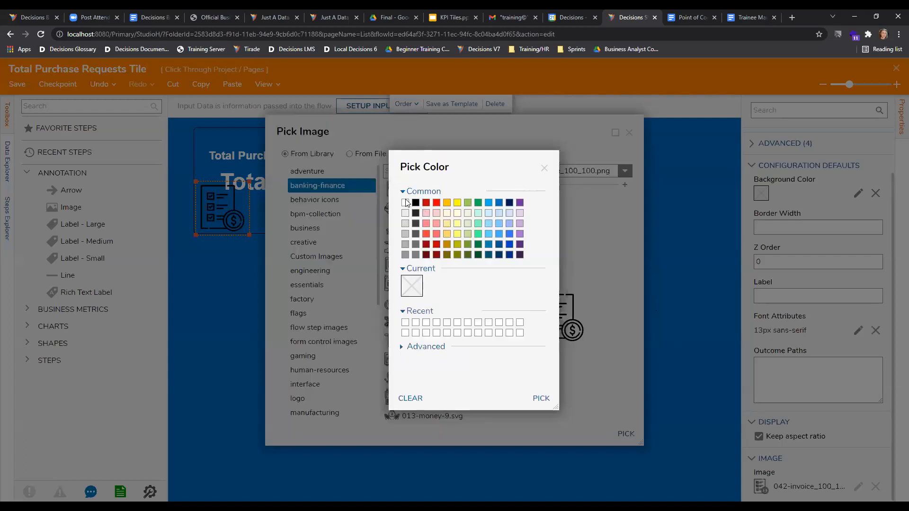
pyautogui.click(406, 203)
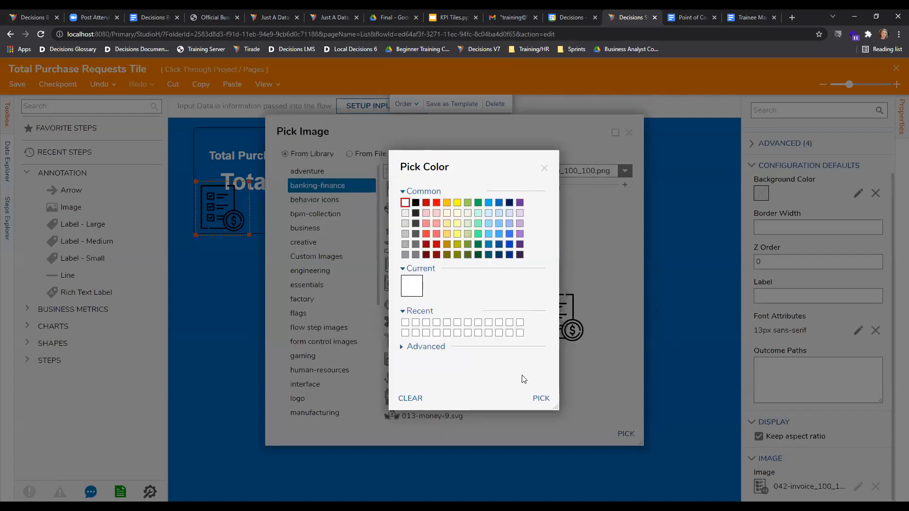
pyautogui.click(542, 398)
pyautogui.click(626, 434)
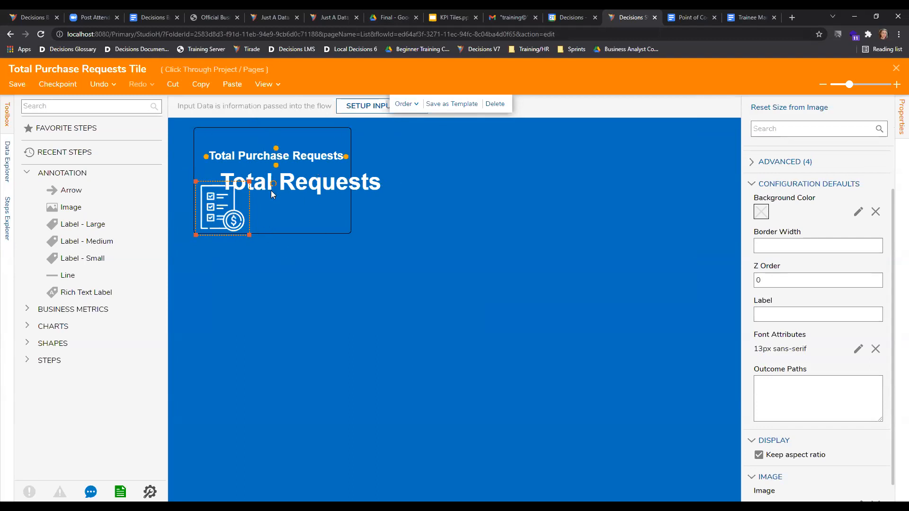
# - Delete the rectangle behind the labels and the invoice icon
pyautogui.click(338, 236)
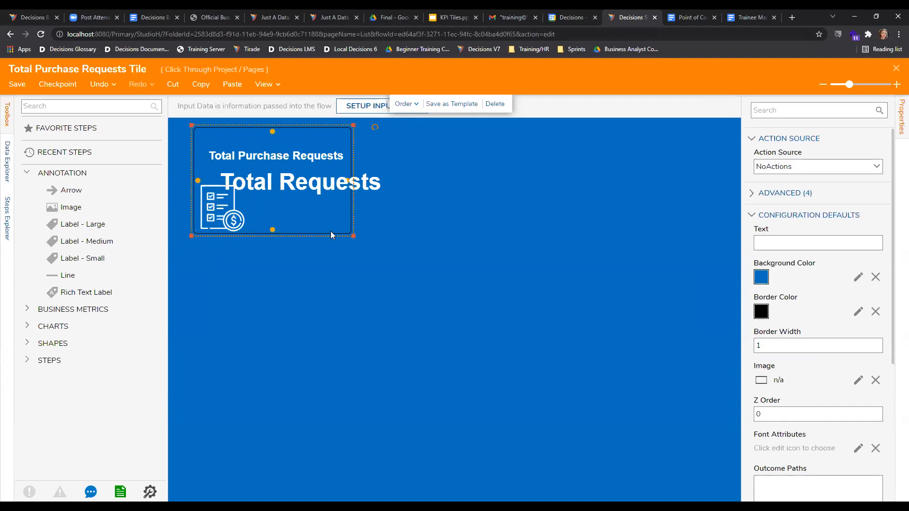
pyautogui.press('Delete')
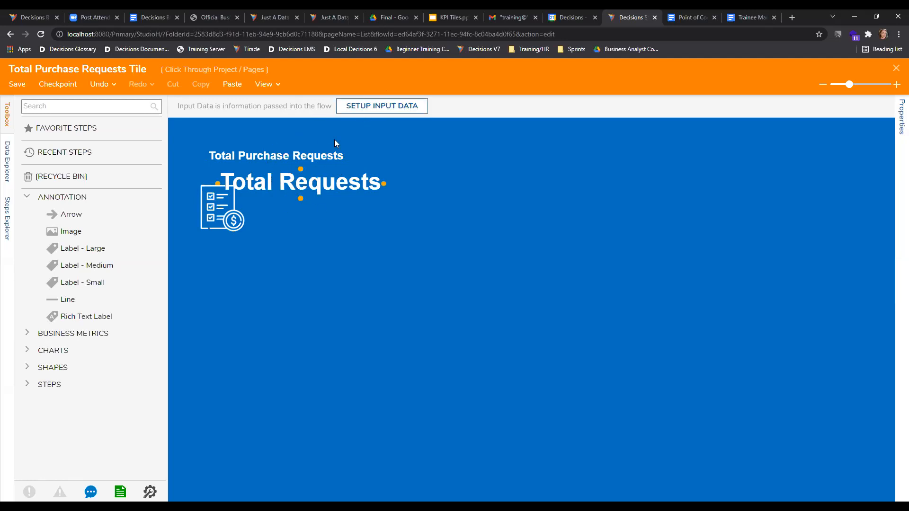
# - Define an input data item named TotalRequests of type Int32 [Number] for the tile, save it and return to the diagram
pyautogui.click(363, 108)
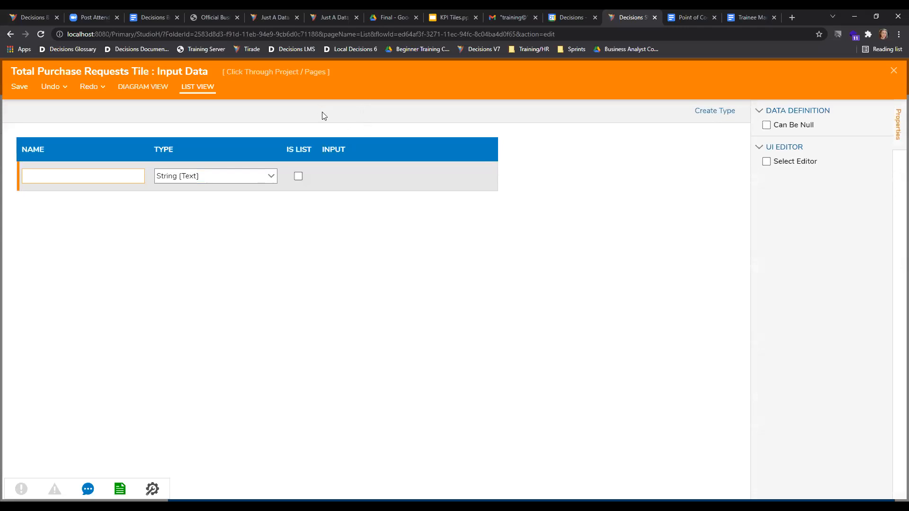
pyautogui.write('TotalRequests')
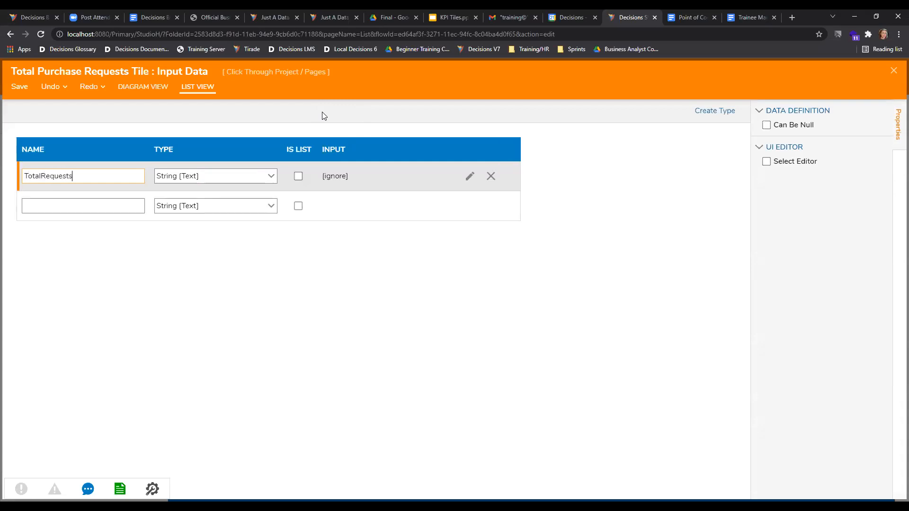
pyautogui.click(266, 177)
pyautogui.click(208, 240)
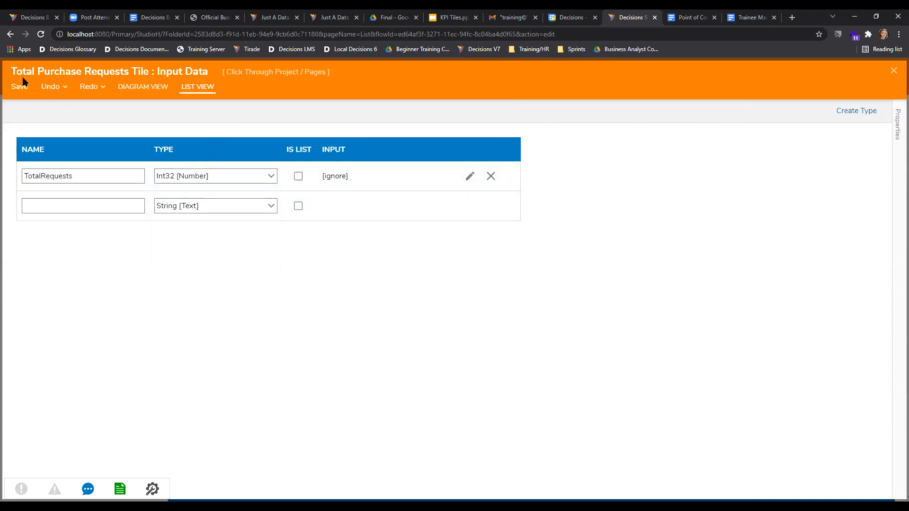
pyautogui.click(19, 94)
pyautogui.click(569, 309)
pyautogui.click(894, 70)
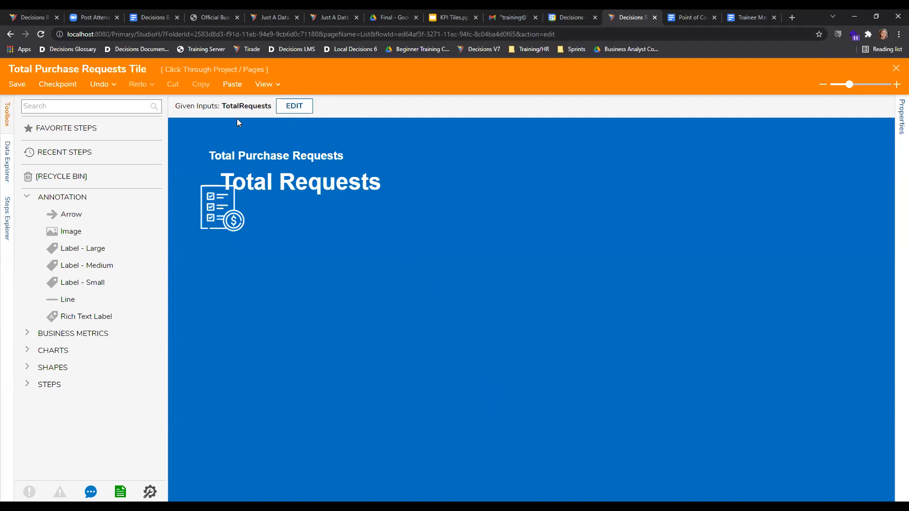
# - Enable the Label From Data configuration rule on the "Total Requests" label
pyautogui.click(305, 186)
pyautogui.click(305, 187)
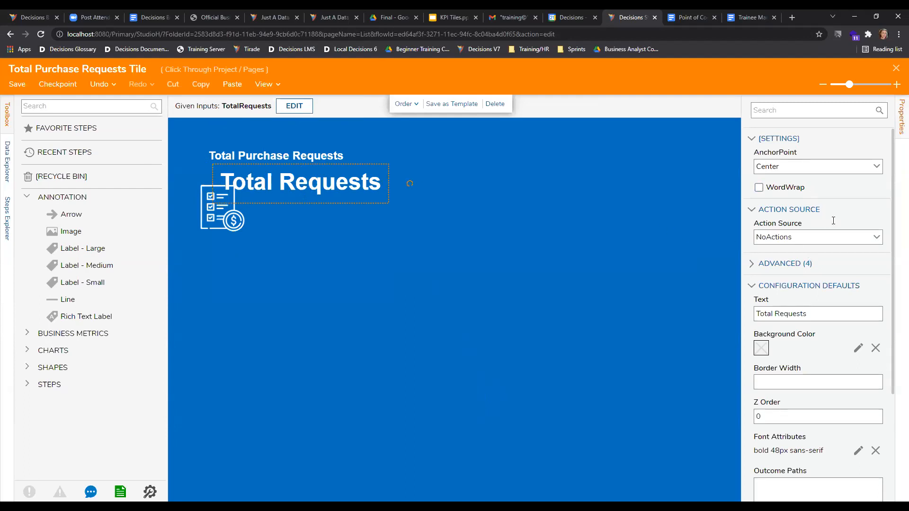
pyautogui.scroll(-3, 834, 254)
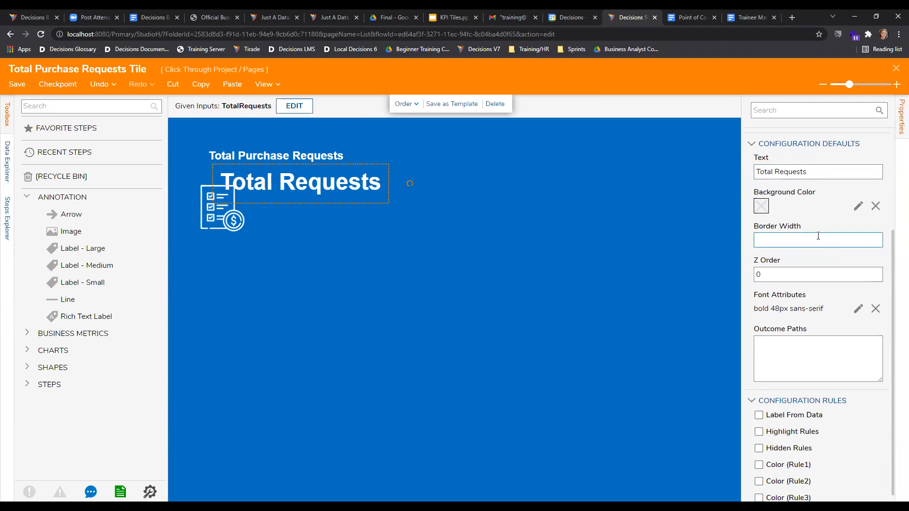
pyautogui.scroll(3, 826, 198)
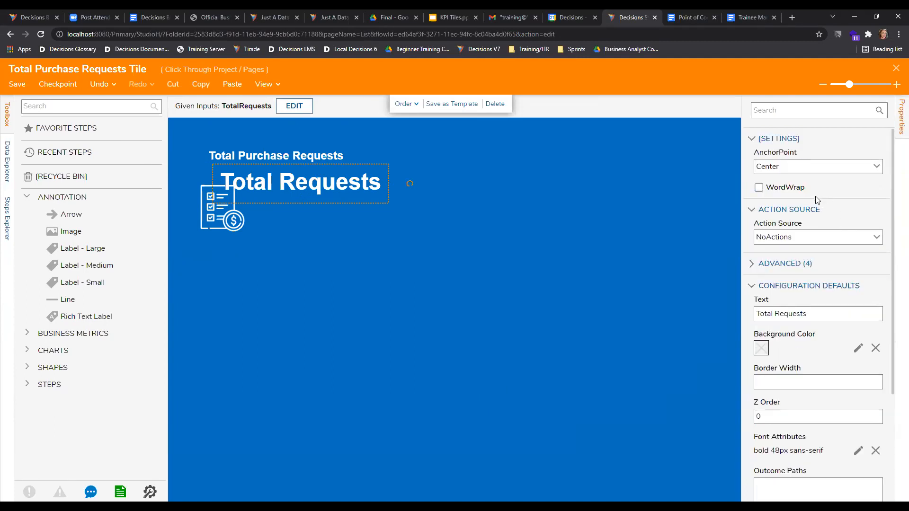
pyautogui.scroll(-3, 817, 195)
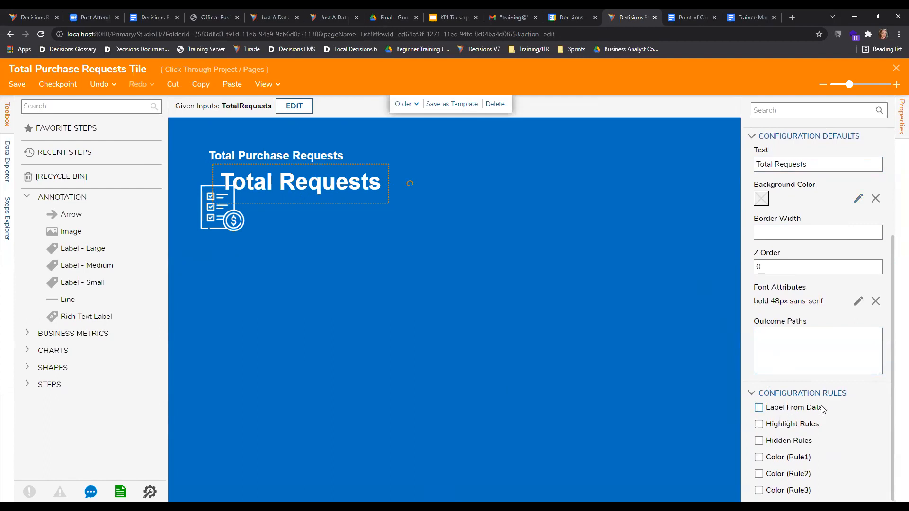
pyautogui.click(803, 407)
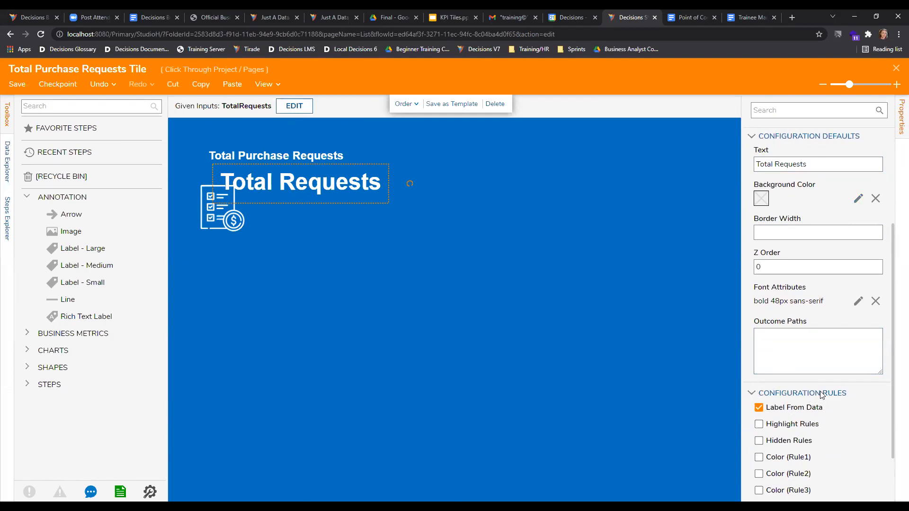
# - Map the label's Text input to the TotalRequests value selected from the flow
pyautogui.scroll(-2, 819, 379)
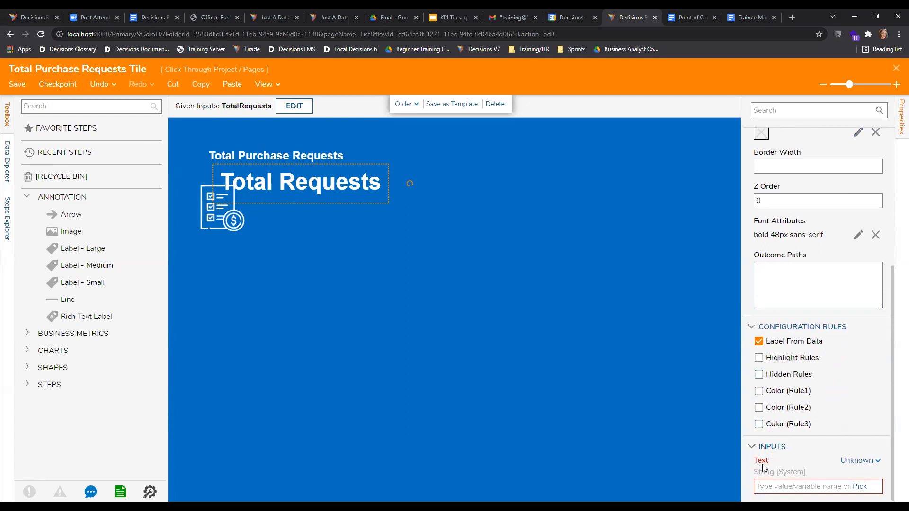
pyautogui.click(298, 195)
pyautogui.click(861, 487)
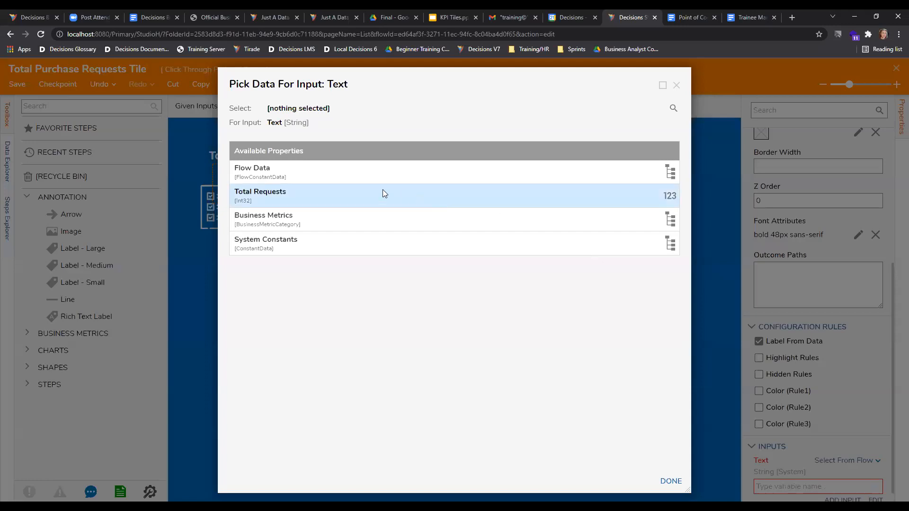
pyautogui.click(326, 195)
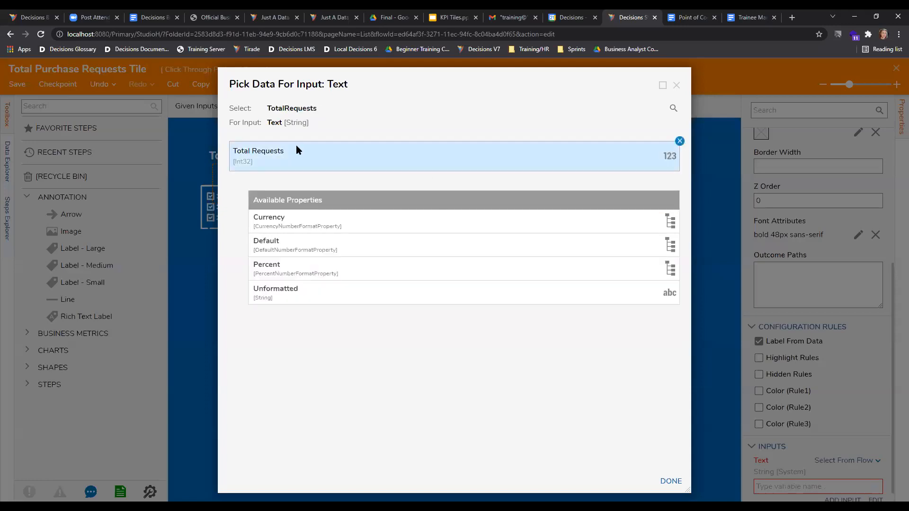
pyautogui.moveTo(514, 75); pyautogui.dragTo(614, 94)
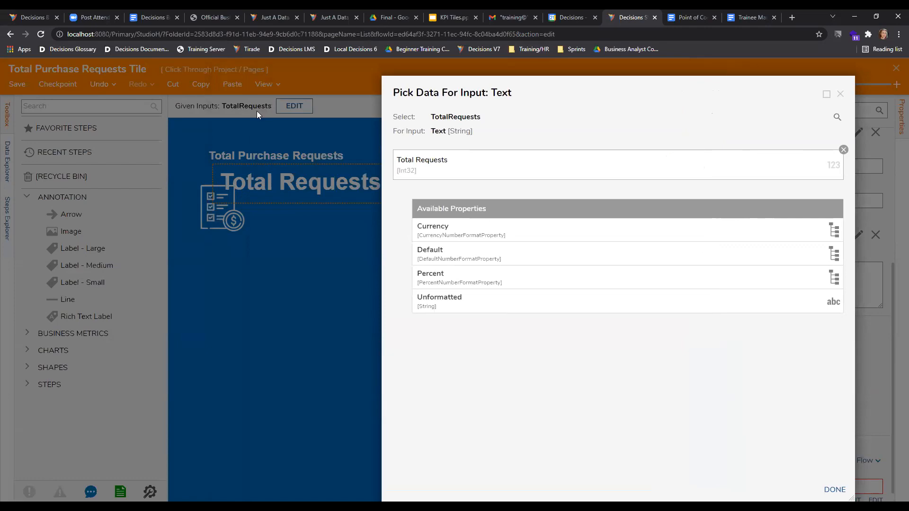
pyautogui.click(834, 490)
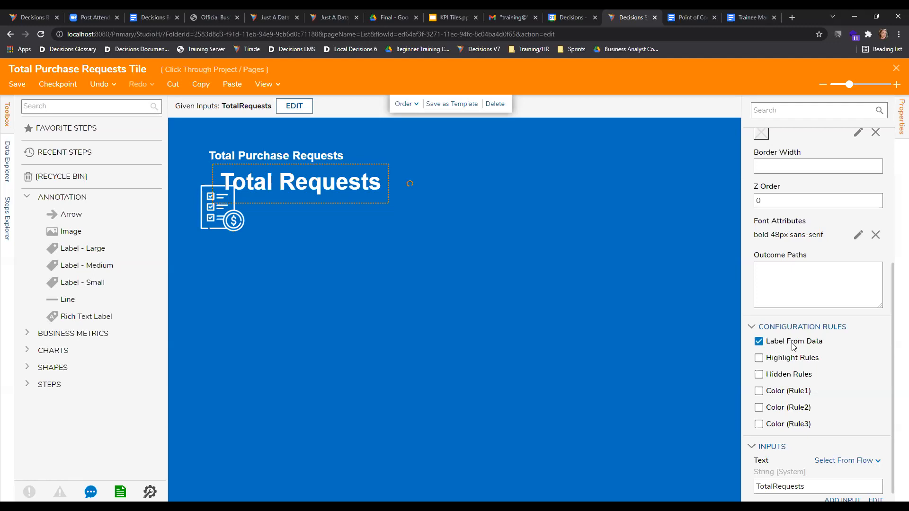
pyautogui.scroll(-1, 800, 344)
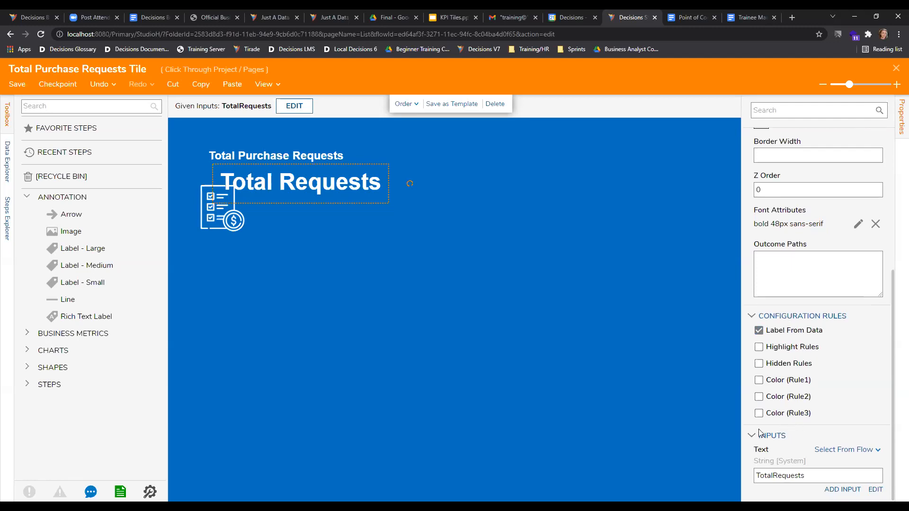
pyautogui.moveTo(811, 475); pyautogui.dragTo(756, 474)
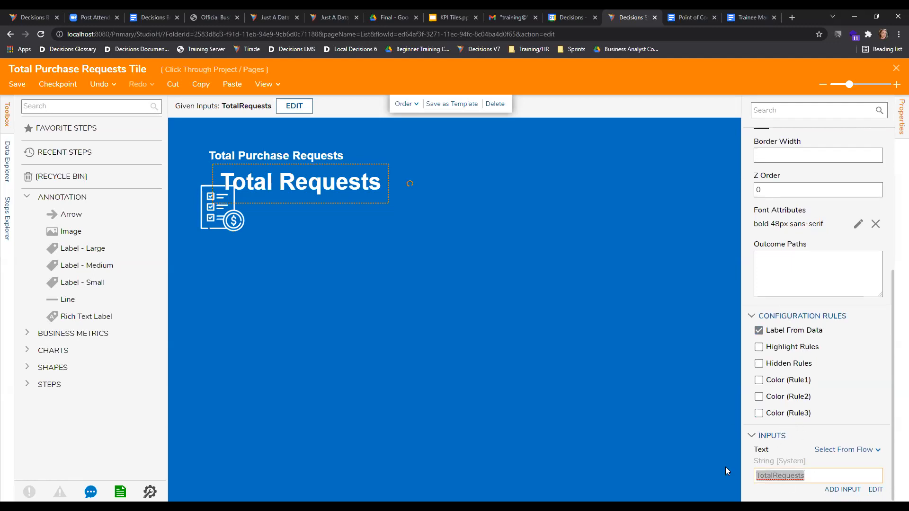
pyautogui.click(745, 477)
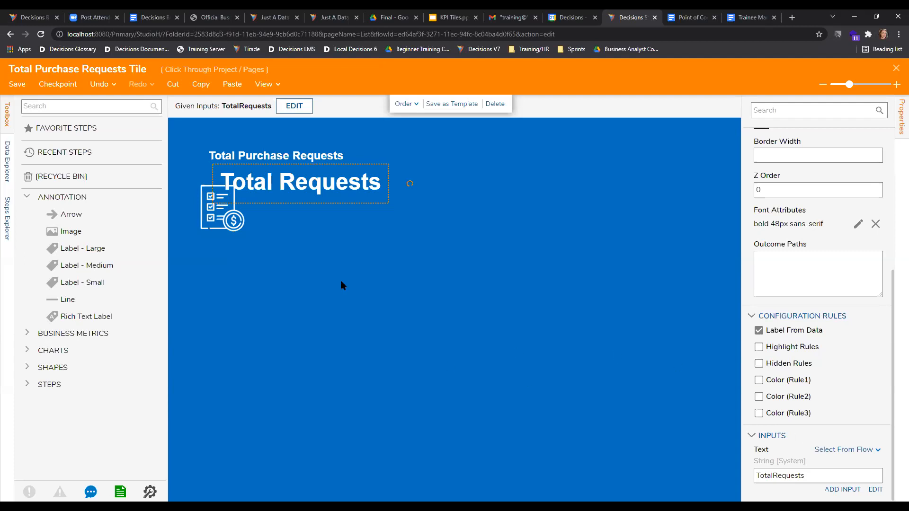
# - Review the tile's input data definition for TotalRequests and return to the diagram
pyautogui.click(294, 105)
pyautogui.click(141, 173)
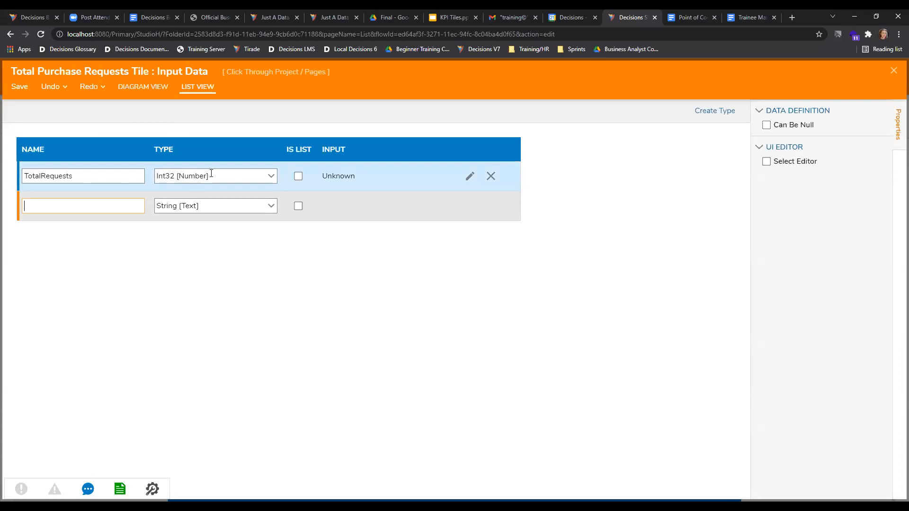
pyautogui.press('Tab')
pyautogui.click(892, 71)
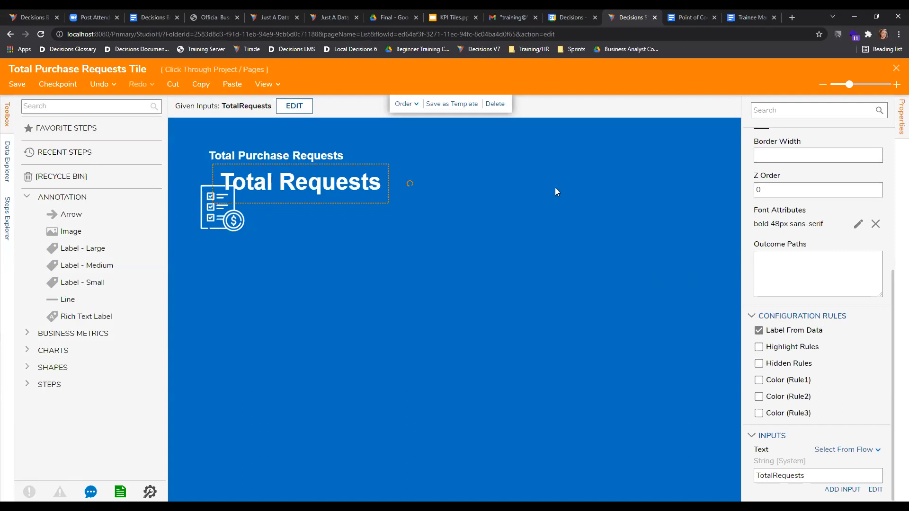
# - Save the Total Purchase Requests Tile diagram and close it to return to the Purchase Request Dashboard
pyautogui.click(338, 155)
pyautogui.click(17, 84)
pyautogui.click(554, 344)
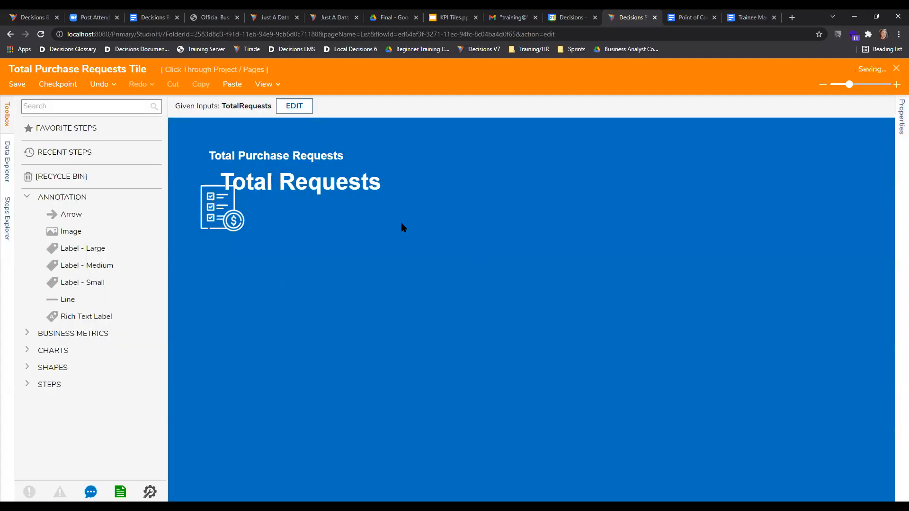
pyautogui.click(896, 70)
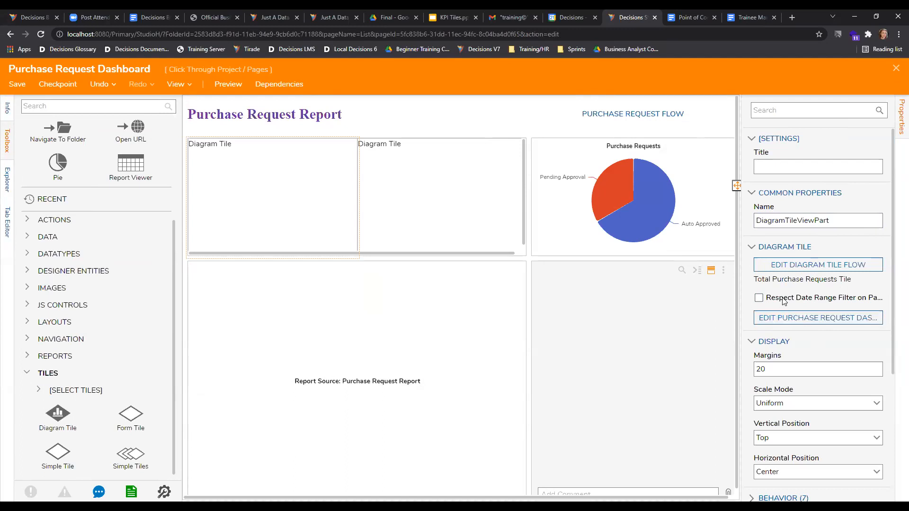
# - Recheck the diagram tile's given input and open the Purchase Request Dashboard Input Flow for editing
pyautogui.click(807, 267)
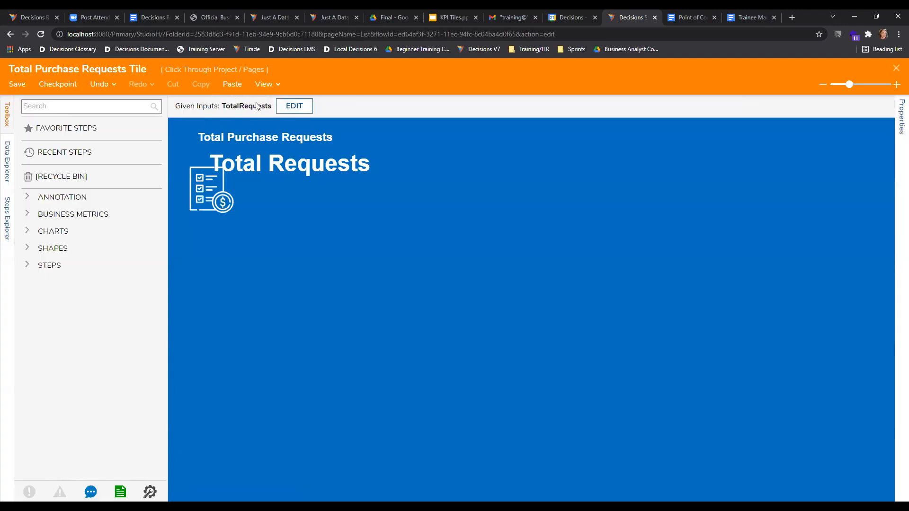
pyautogui.click(896, 68)
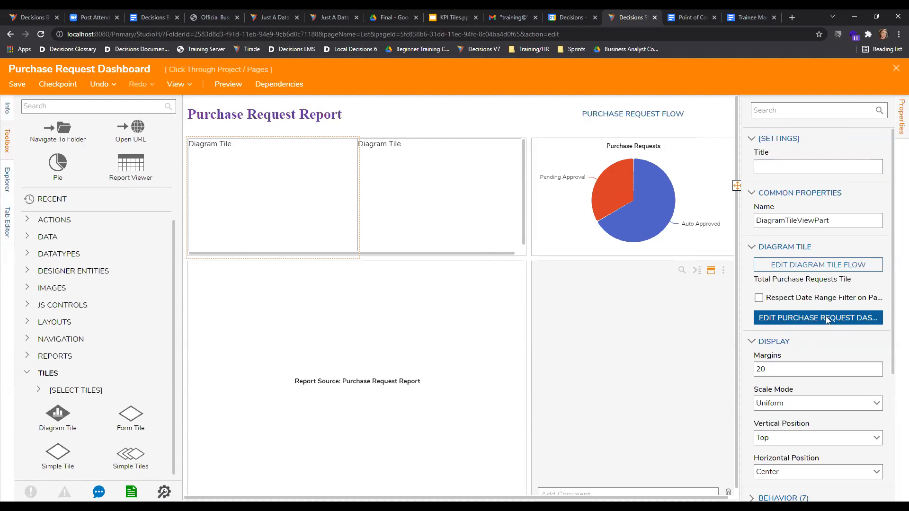
pyautogui.click(817, 318)
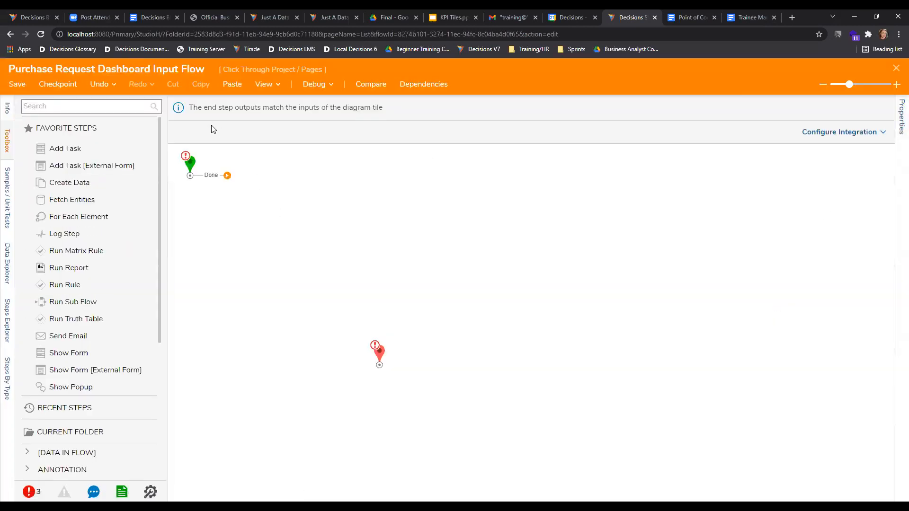
# - Move the End step nearer the Start step, add a Fetch Entities step between them and connect Start to it
pyautogui.moveTo(379, 359); pyautogui.dragTo(441, 265)
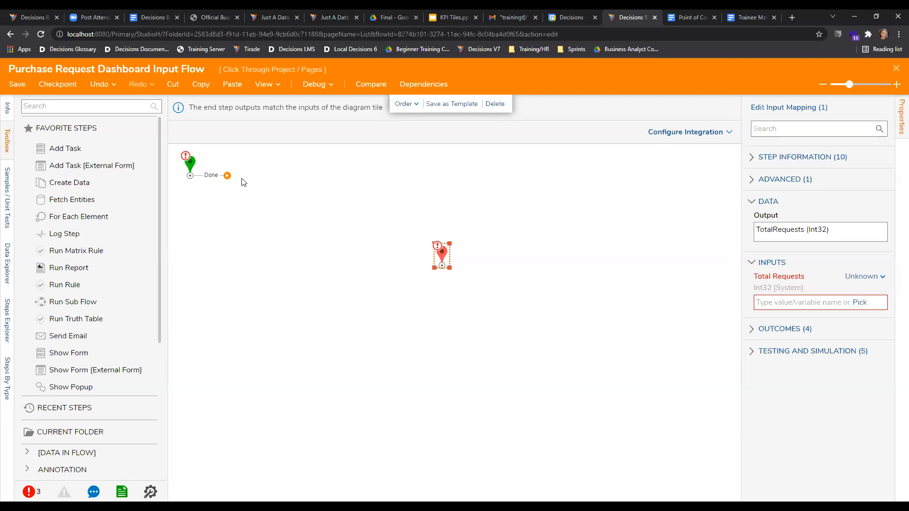
pyautogui.moveTo(52, 201); pyautogui.dragTo(285, 187)
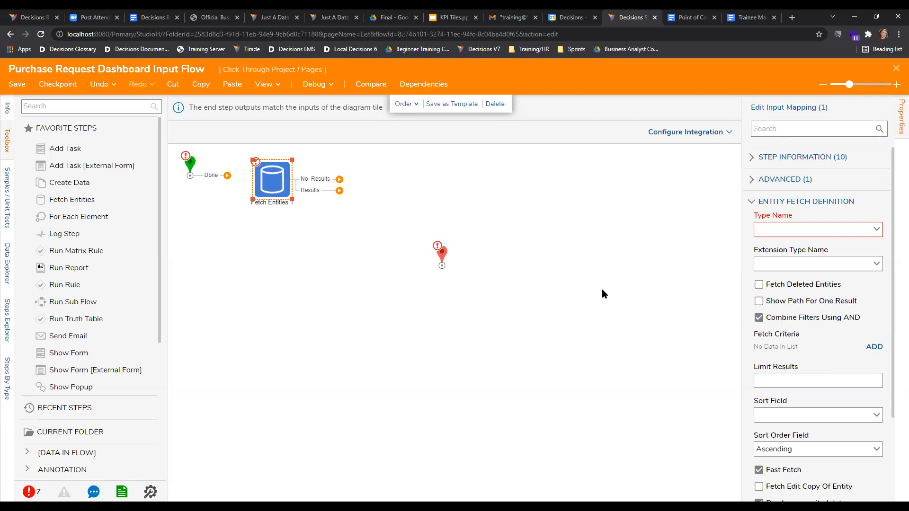
pyautogui.moveTo(191, 175); pyautogui.dragTo(247, 185)
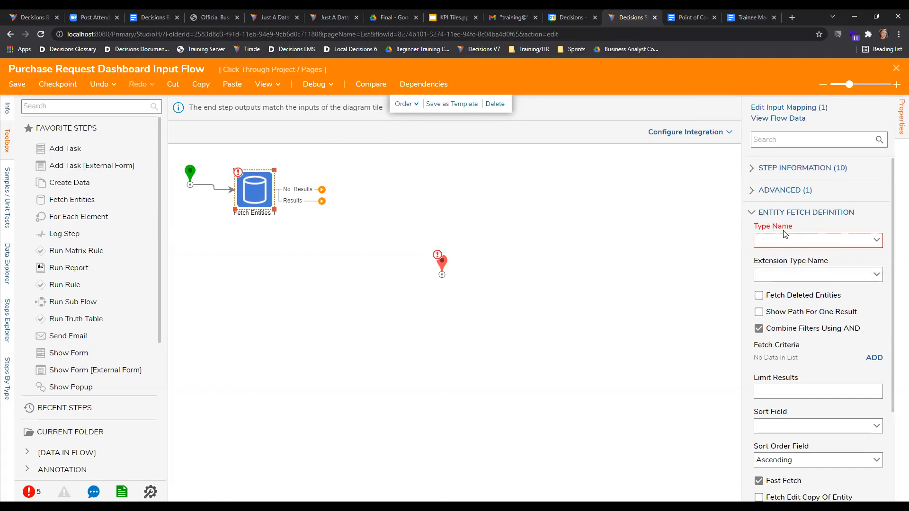
# - Set the Fetch Entities step's type name to CTPurchaseRequest from the user-defined Flow Data Extensions
pyautogui.click(879, 241)
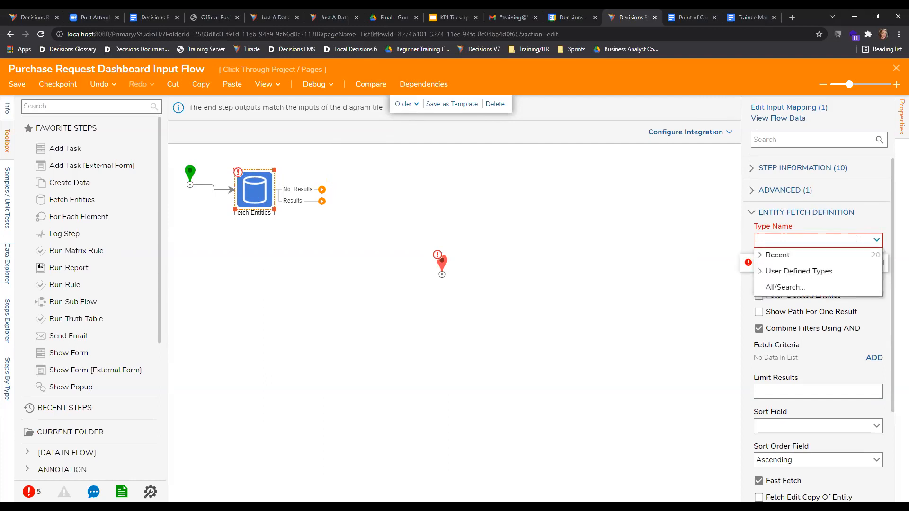
pyautogui.click(759, 255)
pyautogui.click(764, 256)
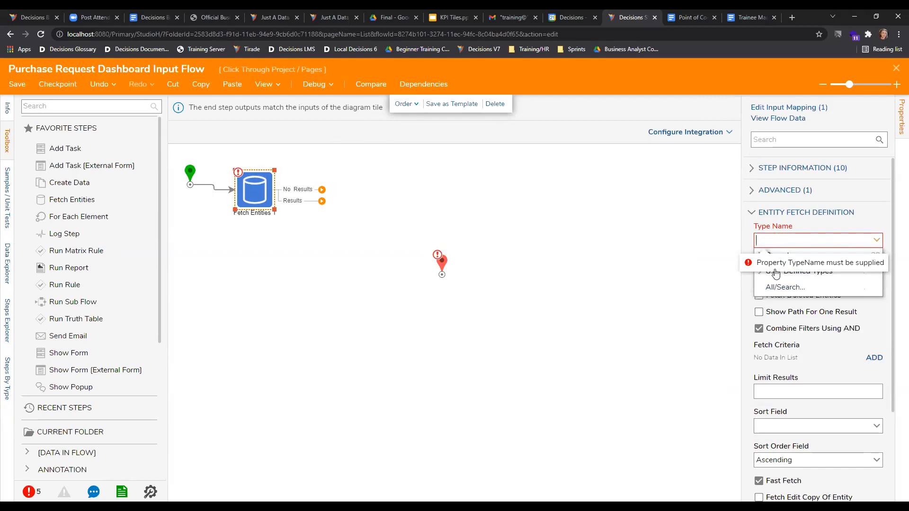
pyautogui.click(761, 273)
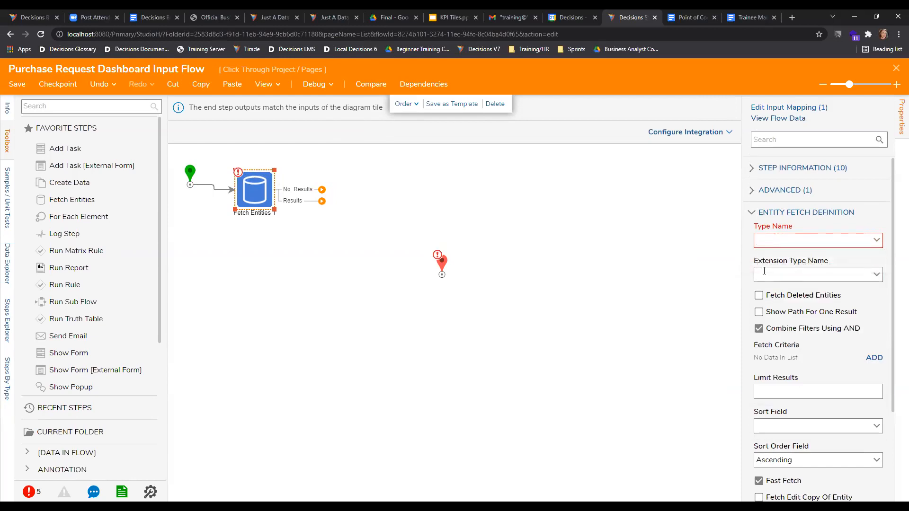
pyautogui.click(879, 241)
pyautogui.click(761, 273)
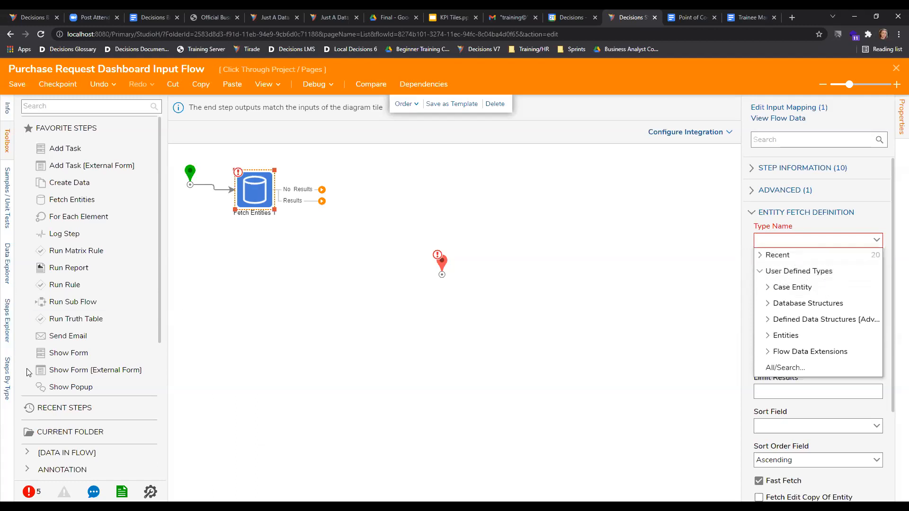
pyautogui.scroll(-5, 51, 382)
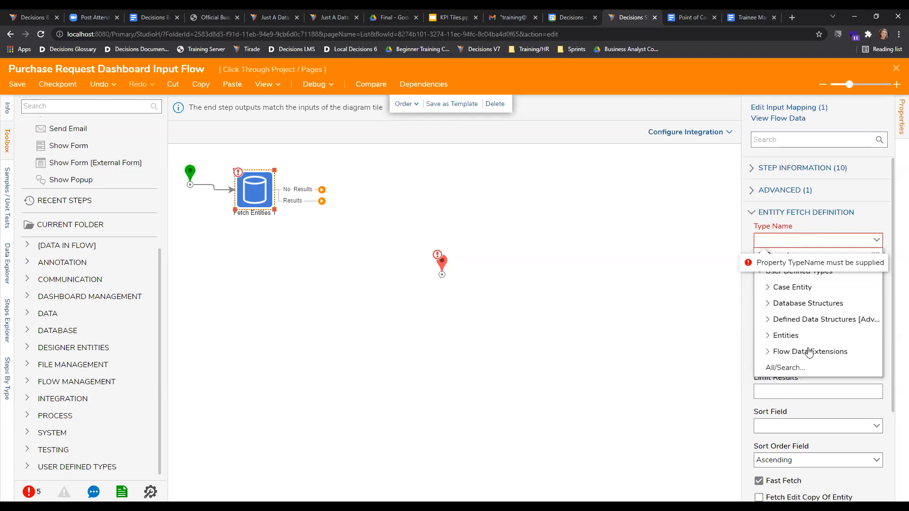
pyautogui.click(769, 351)
pyautogui.scroll(-2, 800, 331)
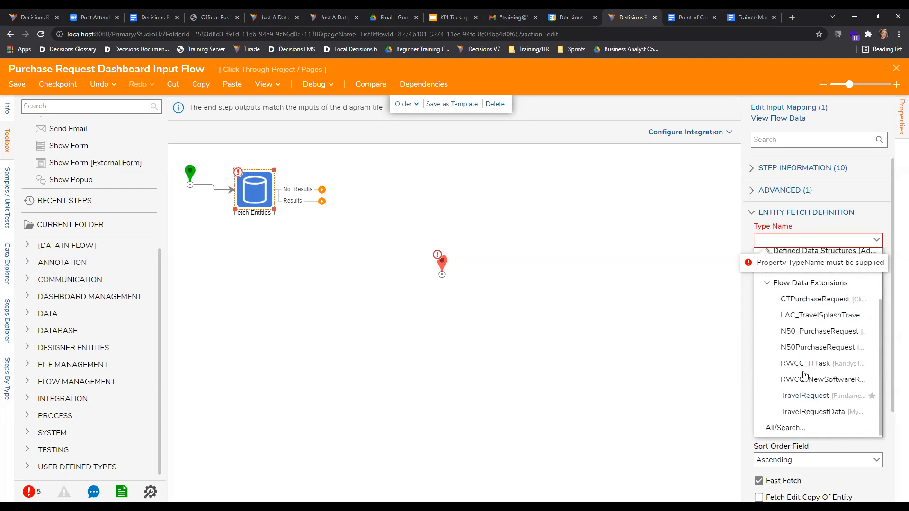
pyautogui.click(804, 303)
pyautogui.moveTo(856, 252); pyautogui.dragTo(701, 262)
pyautogui.click(752, 266)
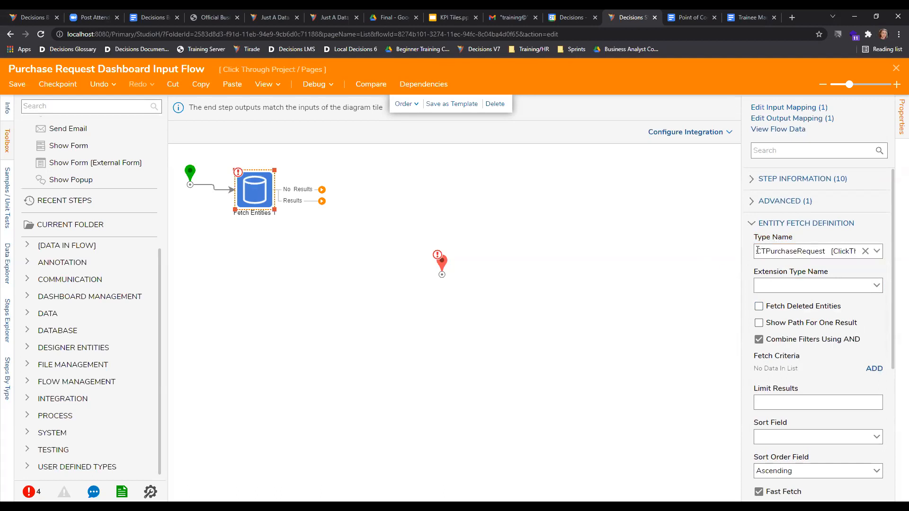
pyautogui.click(758, 250)
pyautogui.moveTo(758, 251); pyautogui.dragTo(758, 251)
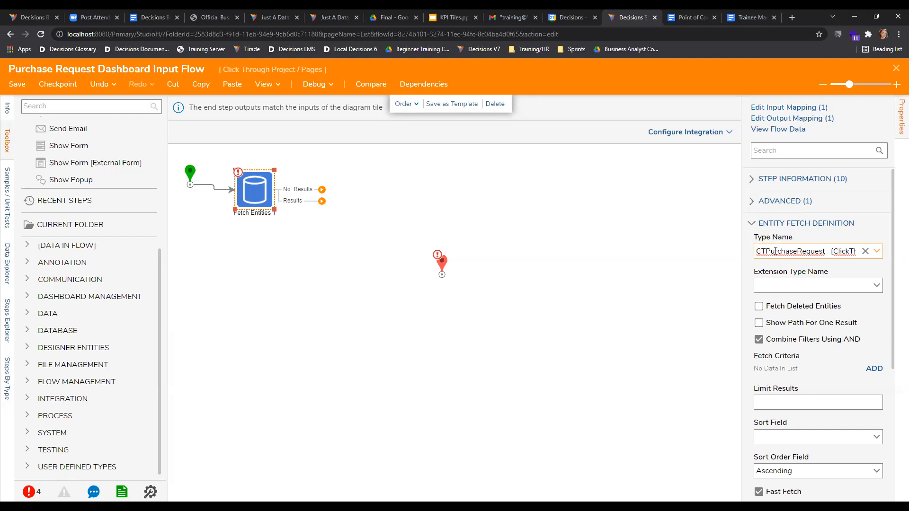
pyautogui.moveTo(758, 252); pyautogui.dragTo(862, 251)
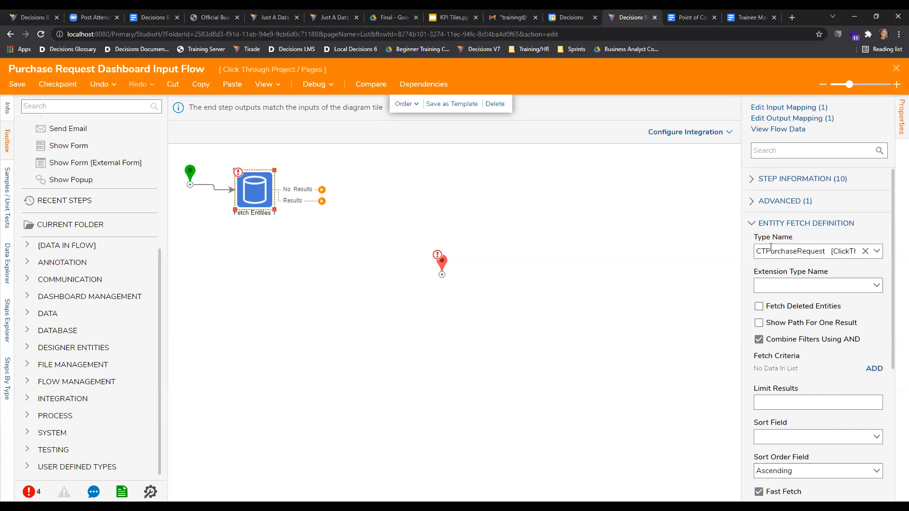
pyautogui.click(758, 251)
pyautogui.moveTo(759, 251); pyautogui.dragTo(827, 249)
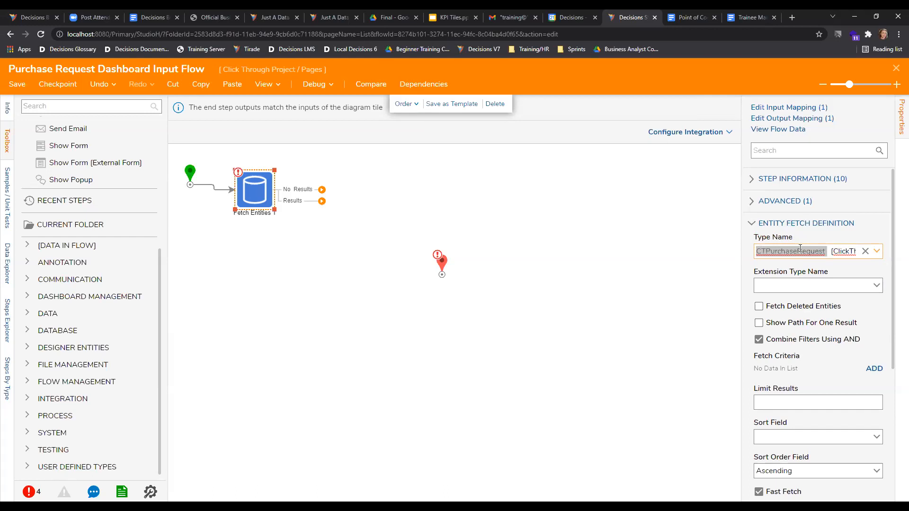
# - Try Account as the Fetch Entities step's type name by searching for "account", and clear it again
pyautogui.doubleClick(758, 252)
pyautogui.write('=')
pyautogui.tripleClick(760, 255)
pyautogui.write('=')
pyautogui.press('BackSpace')
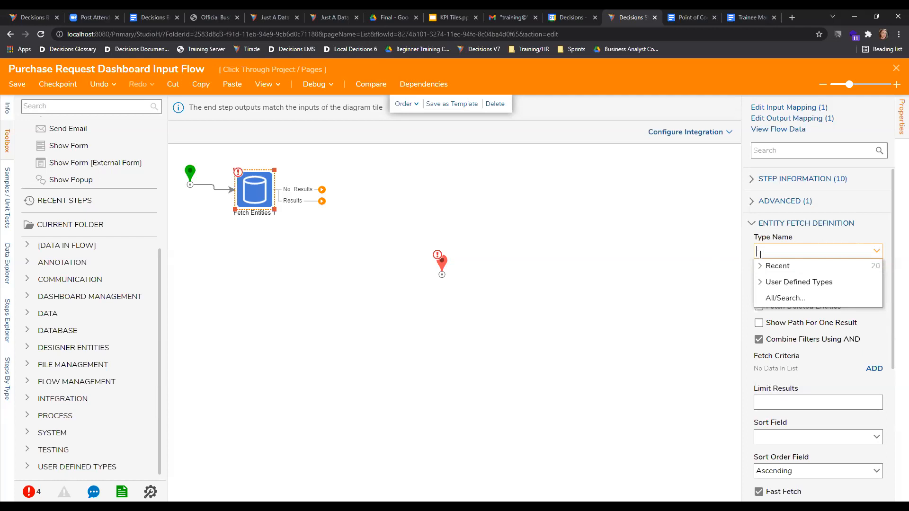
pyautogui.write('account')
pyautogui.click(786, 266)
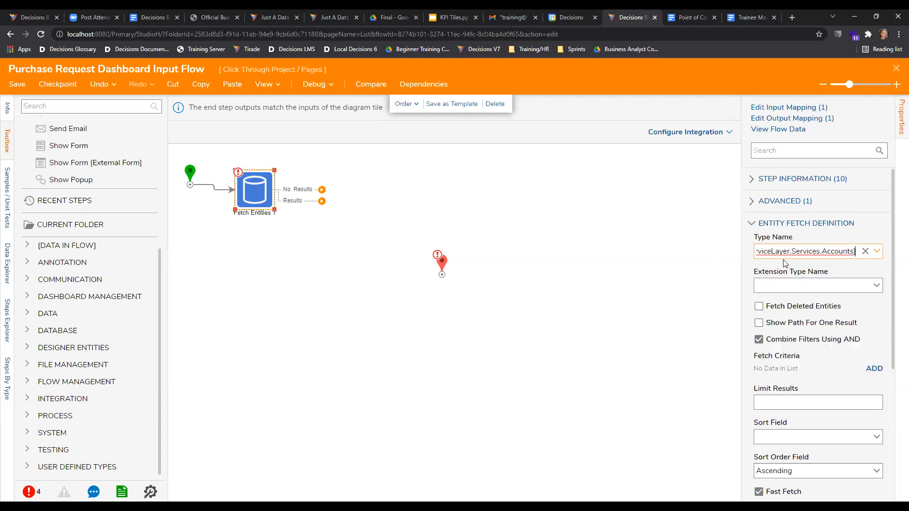
pyautogui.moveTo(777, 251); pyautogui.dragTo(686, 251)
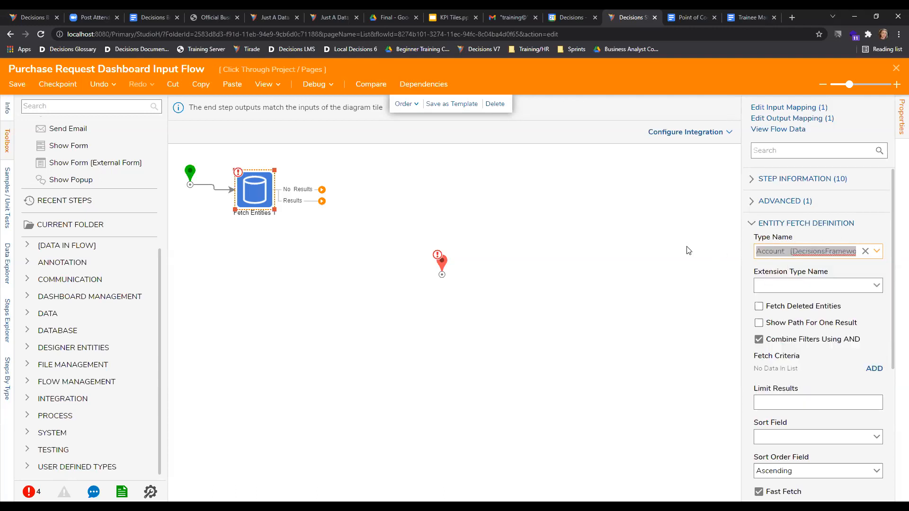
pyautogui.click(749, 265)
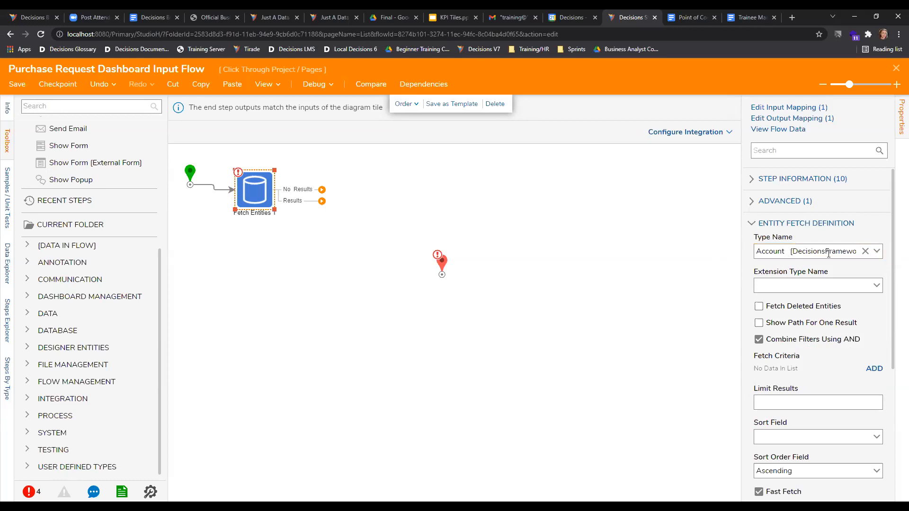
pyautogui.click(865, 251)
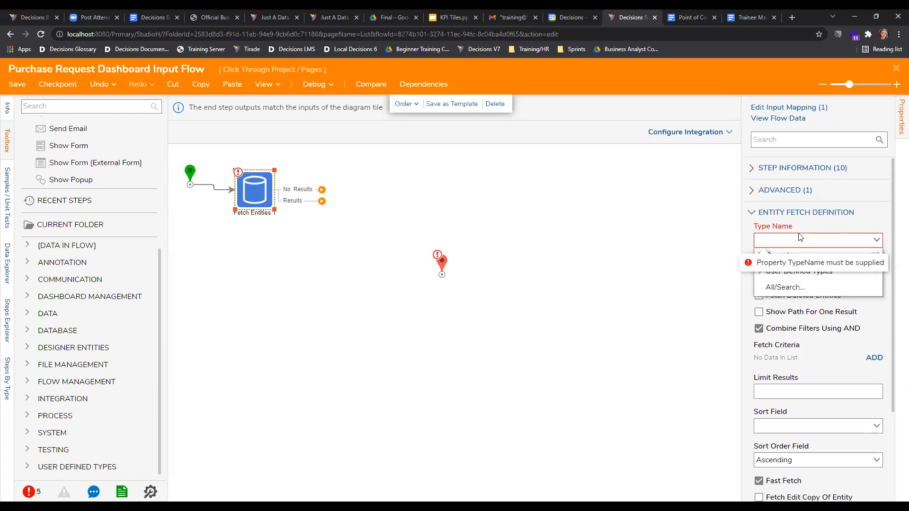
# - Select CTPurchaseRequest from the Flow Data Extensions again as the type for the Fetch Entities step
pyautogui.click(764, 276)
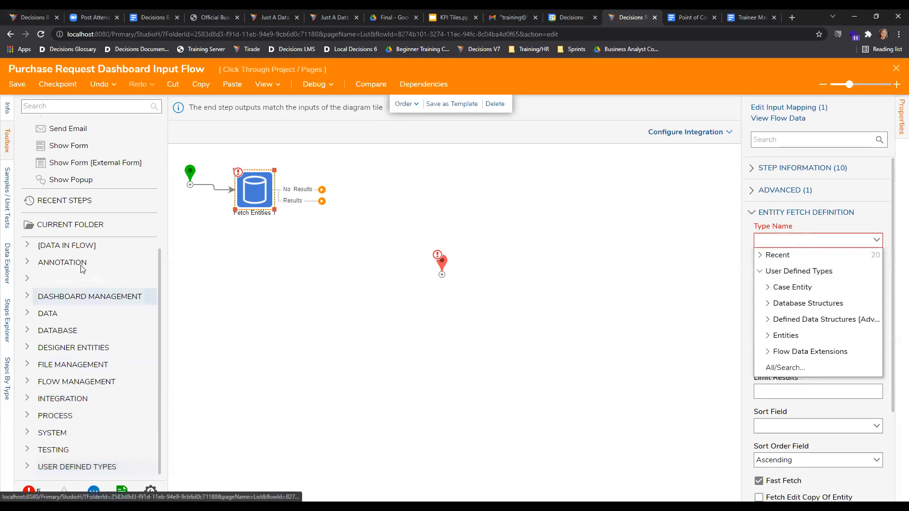
pyautogui.click(767, 351)
pyautogui.scroll(-2, 791, 331)
pyautogui.click(789, 322)
pyautogui.moveTo(818, 250); pyautogui.dragTo(690, 265)
pyautogui.click(749, 283)
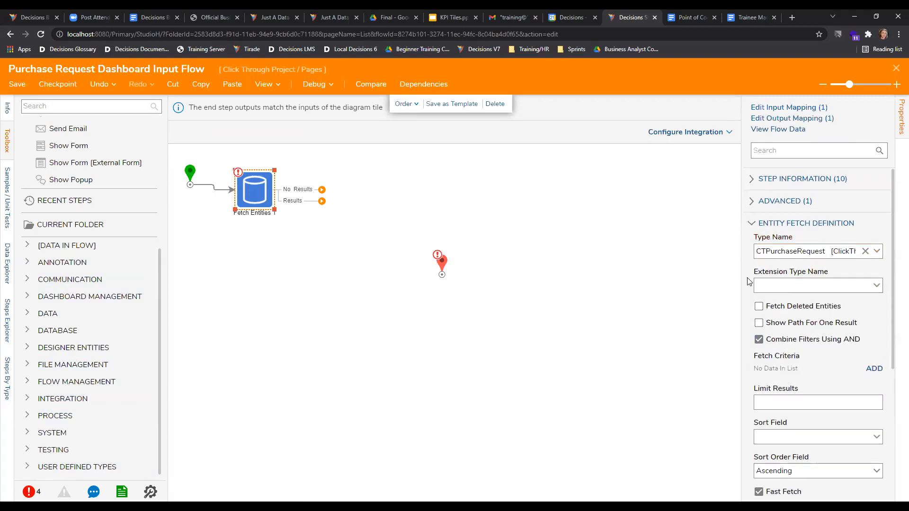
pyautogui.click(519, 231)
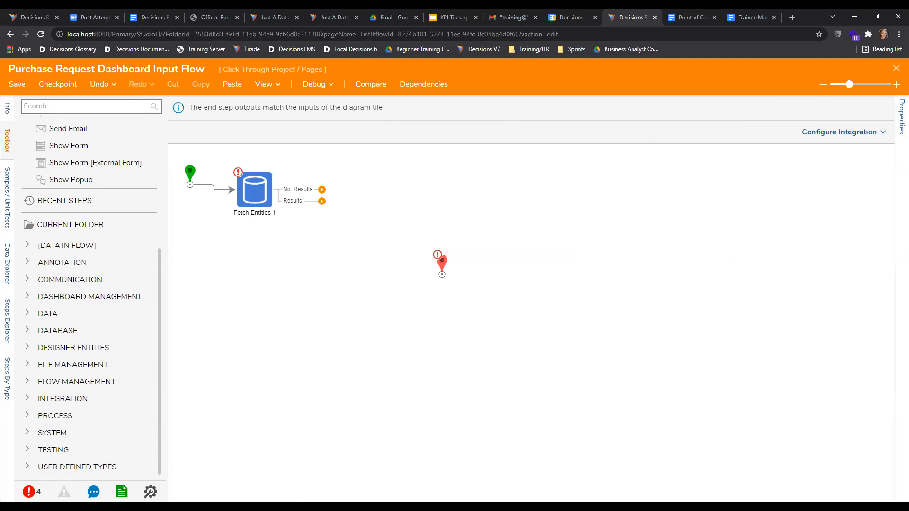
# - Connect the No Results and Results paths of Fetch Entities to the End step, with Results leaving from the step's underside
pyautogui.moveTo(322, 191); pyautogui.dragTo(438, 266)
pyautogui.moveTo(313, 200); pyautogui.dragTo(436, 274)
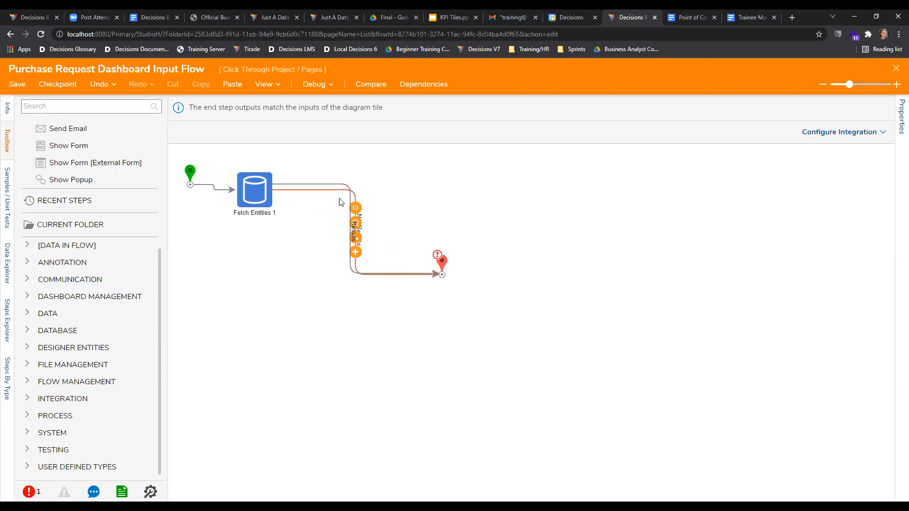
pyautogui.click(294, 191)
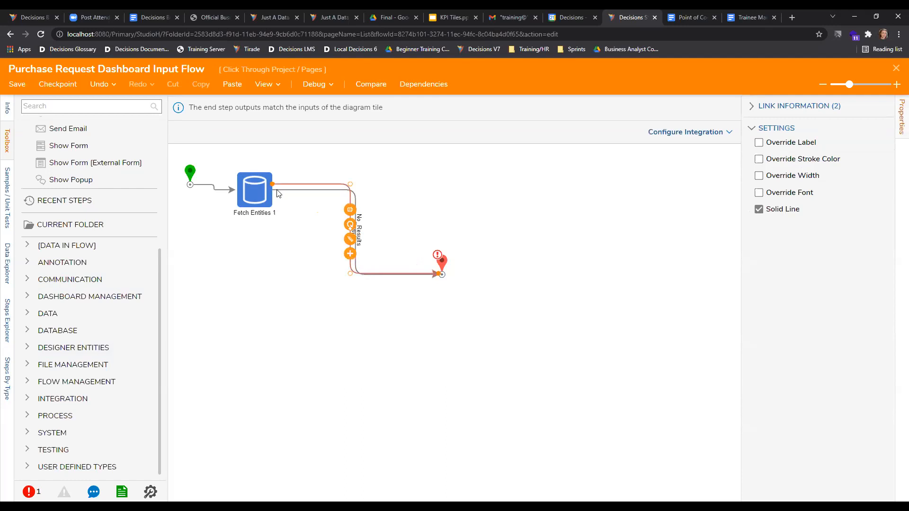
pyautogui.moveTo(273, 184); pyautogui.dragTo(258, 222)
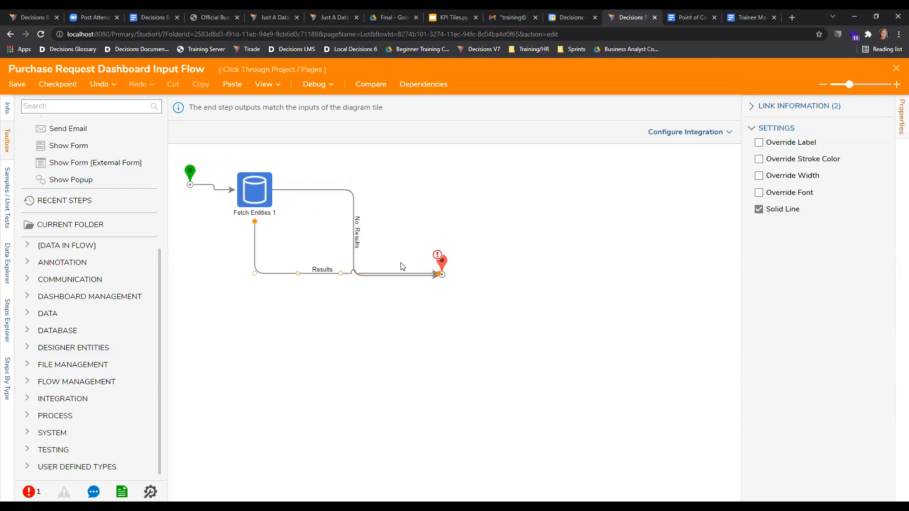
# - Move the End step closer to Fetch Entities and align the Start step with it for a straight connection
pyautogui.moveTo(441, 264); pyautogui.dragTo(420, 224)
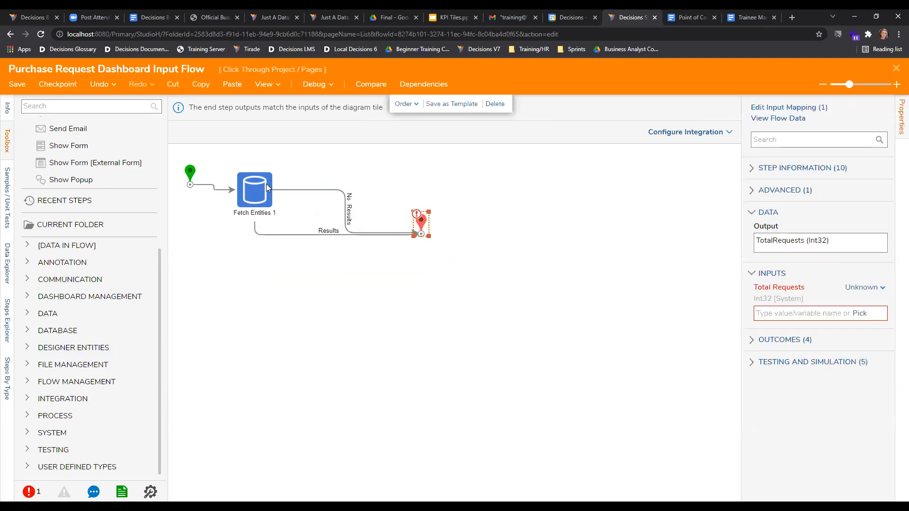
pyautogui.moveTo(273, 187)
pyautogui.click(190, 177)
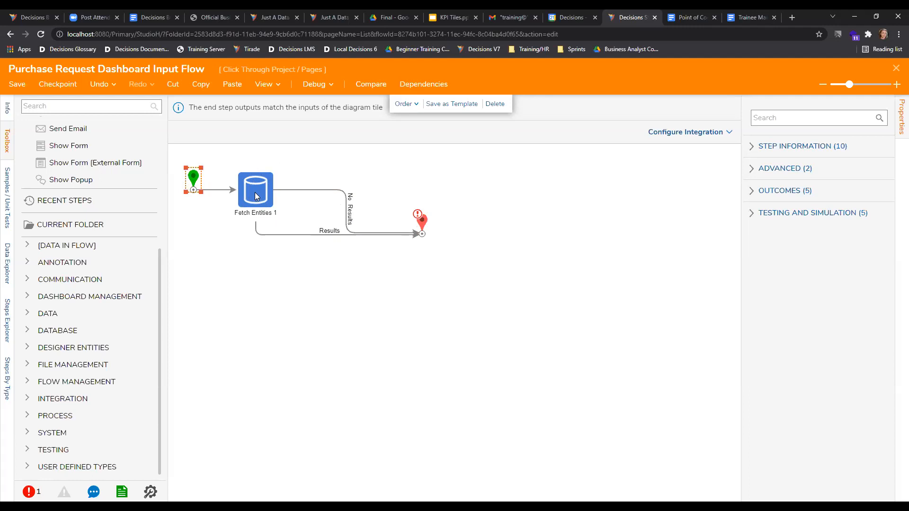
# - Examine the output settings of the Fetch Entities step
pyautogui.moveTo(334, 200)
pyautogui.click(267, 202)
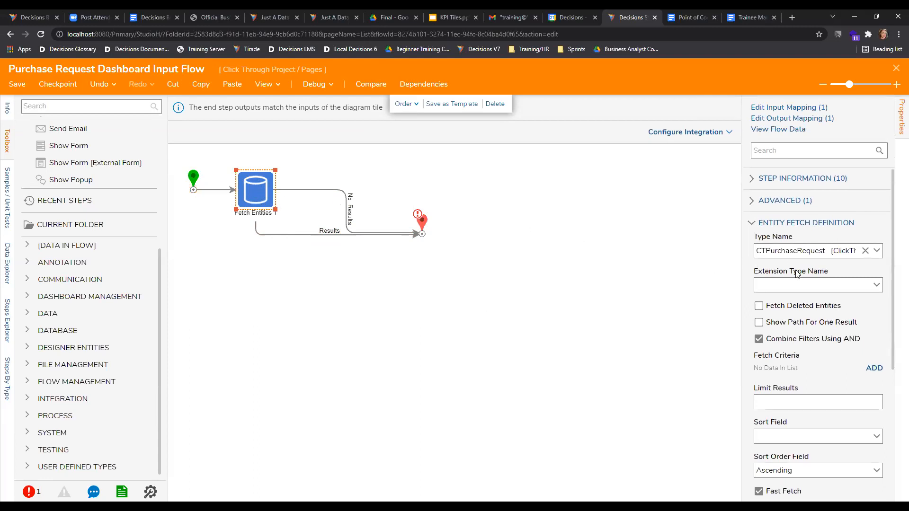
pyautogui.scroll(-5, 786, 275)
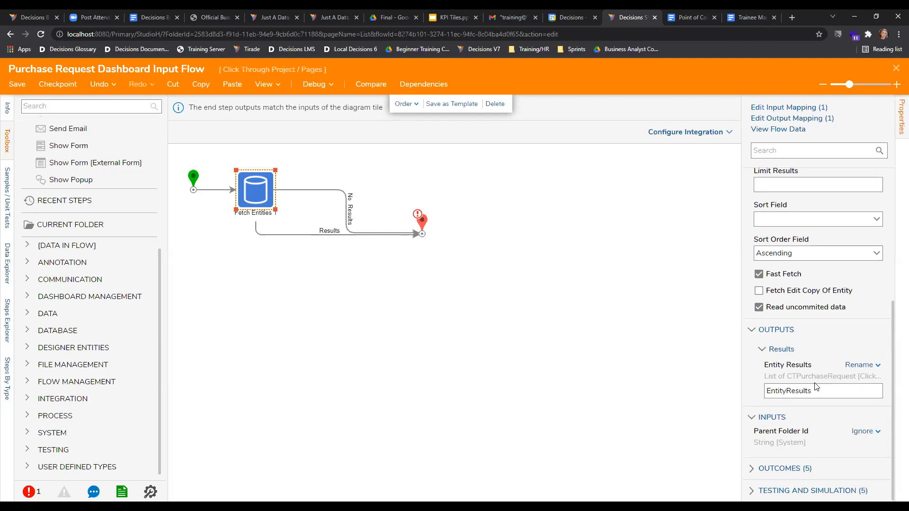
# - Rename the Entity Results output of the Fetch Entities step to PurchaseRequestResults
pyautogui.moveTo(821, 390); pyautogui.dragTo(751, 398)
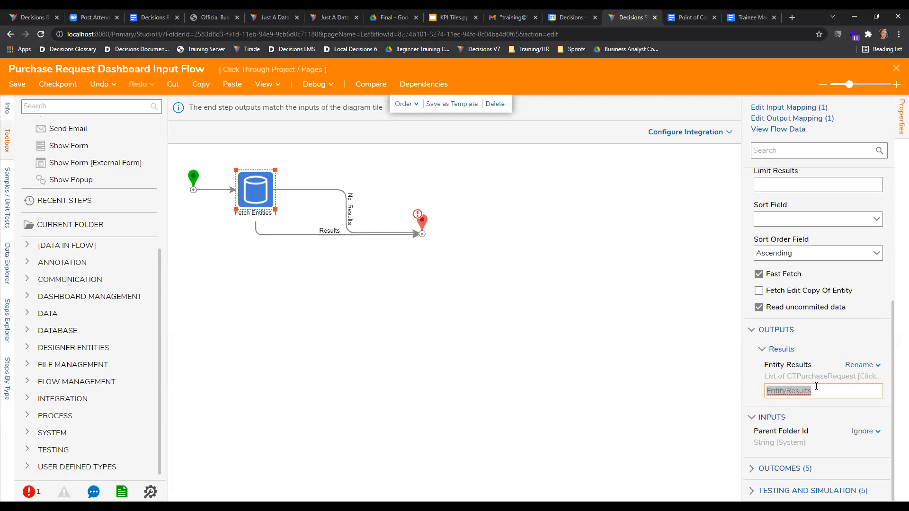
pyautogui.press('BackSpace')
pyautogui.write('Pru')
pyautogui.press('BackSpace')
pyautogui.press('BackSpace')
pyautogui.write('urchaseRE')
pyautogui.press('BackSpace')
pyautogui.write('equestRE')
pyautogui.press('BackSpace')
pyautogui.write('esults')
pyautogui.moveTo(857, 391); pyautogui.dragTo(754, 397)
pyautogui.click(825, 392)
pyautogui.doubleClick(836, 391)
pyautogui.click(835, 391)
pyautogui.moveTo(845, 391); pyautogui.dragTo(826, 391)
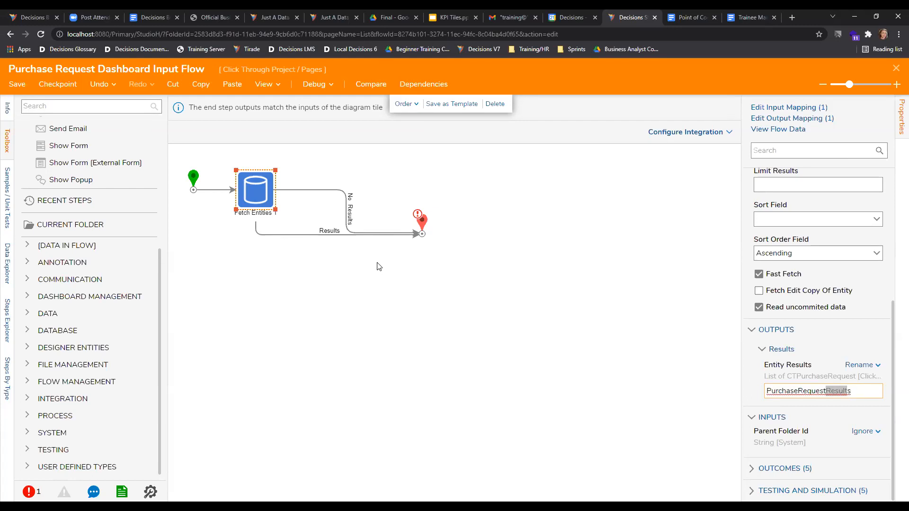
pyautogui.click(841, 389)
pyautogui.moveTo(845, 391); pyautogui.dragTo(826, 391)
pyautogui.click(858, 392)
pyautogui.moveTo(849, 393); pyautogui.dragTo(862, 392)
pyautogui.click(857, 391)
pyautogui.click(674, 341)
pyautogui.click(420, 222)
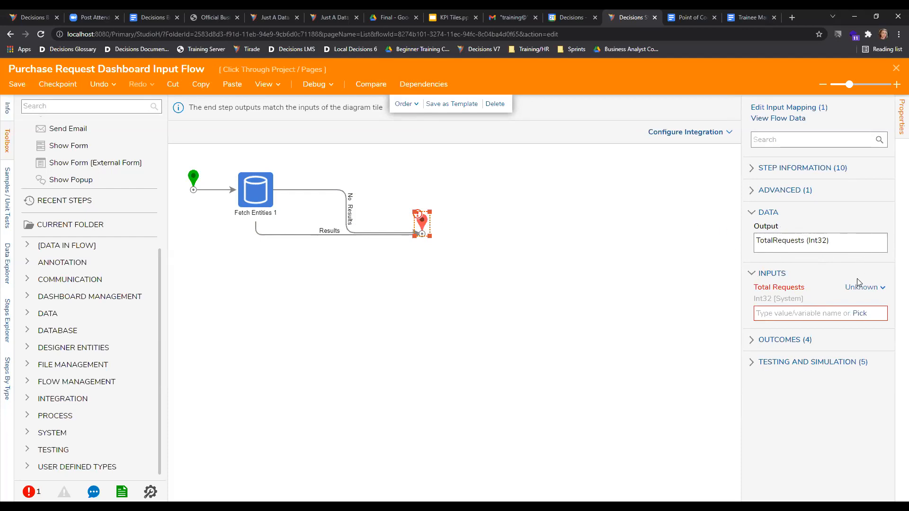
pyautogui.click(859, 314)
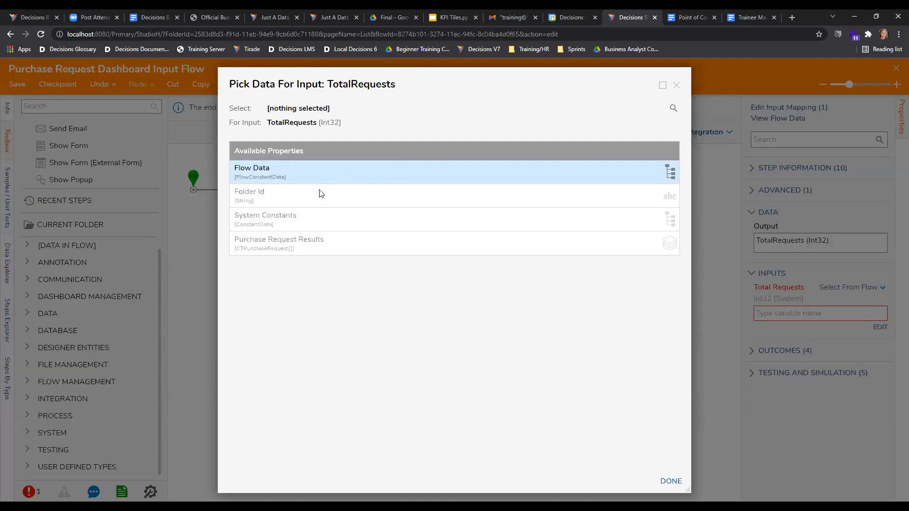
pyautogui.click(287, 244)
pyautogui.scroll(-3, 324, 226)
pyautogui.scroll(-5, 326, 227)
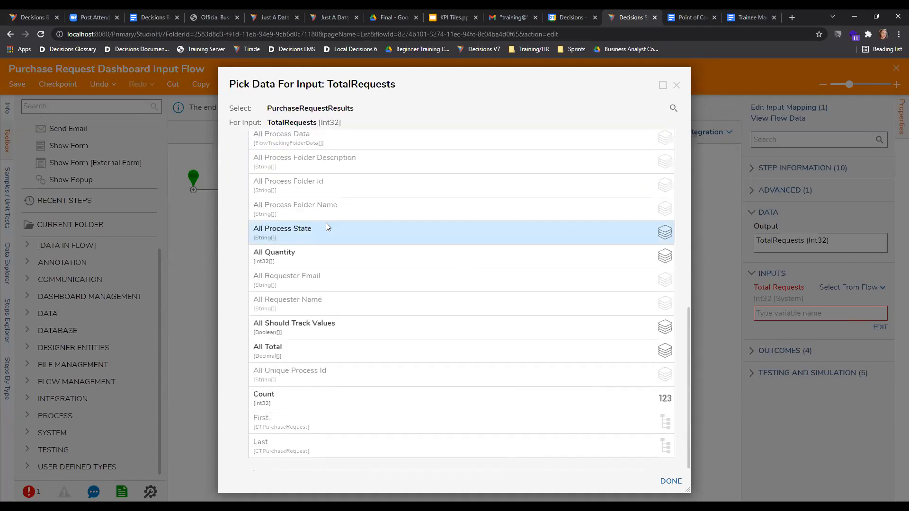
pyautogui.scroll(3, 338, 211)
pyautogui.scroll(5, 337, 212)
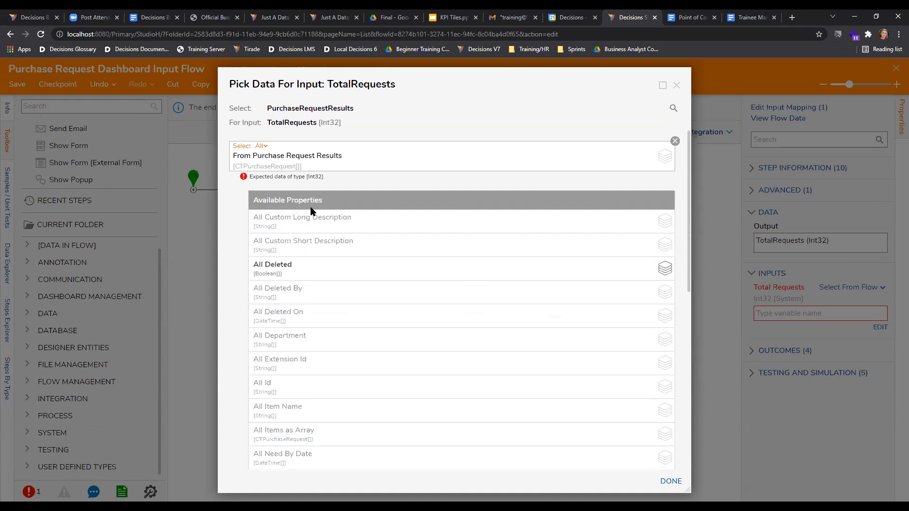
pyautogui.scroll(-5, 311, 218)
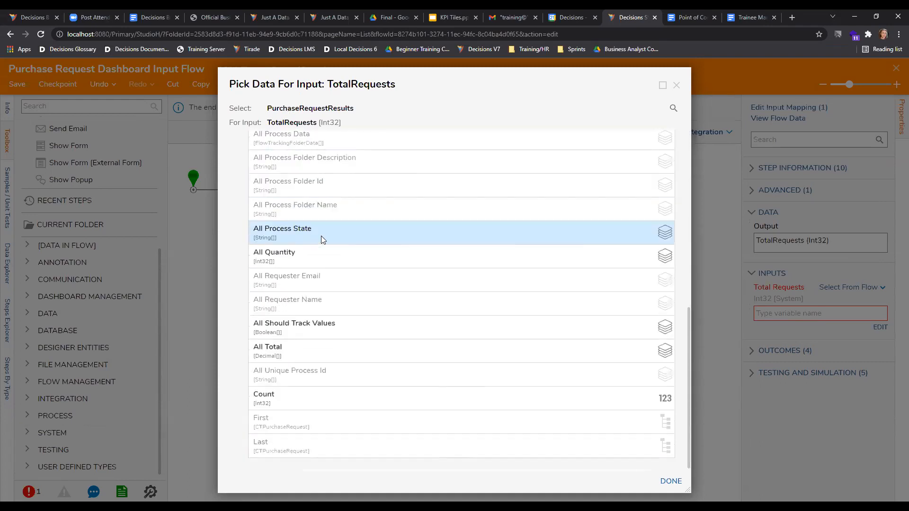
pyautogui.scroll(5, 321, 237)
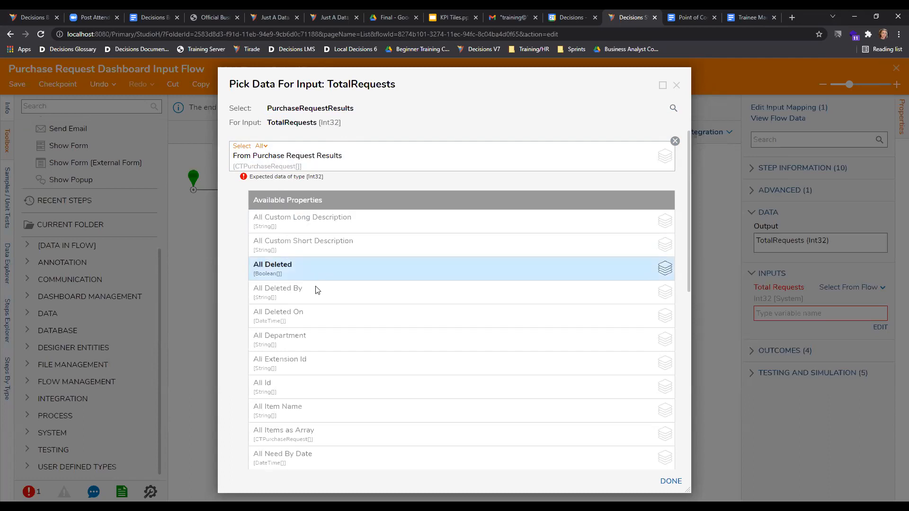
pyautogui.scroll(-10, 317, 290)
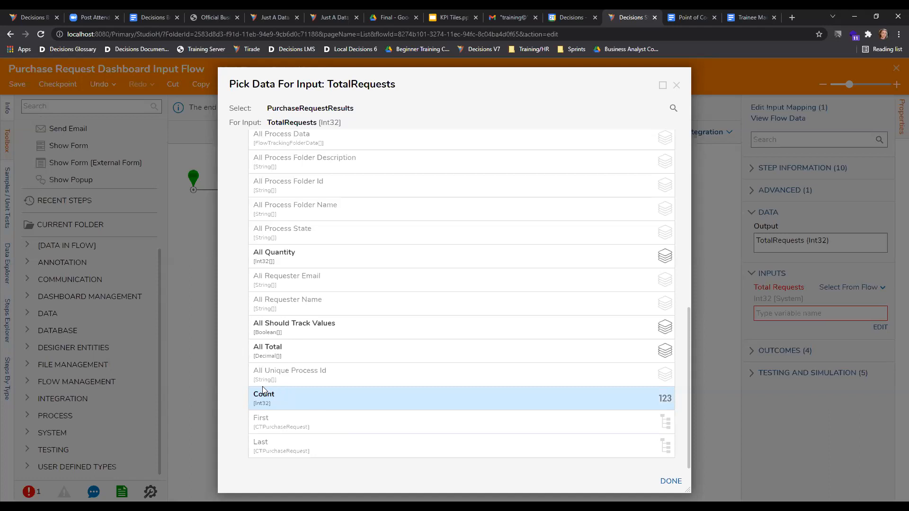
pyautogui.click(258, 403)
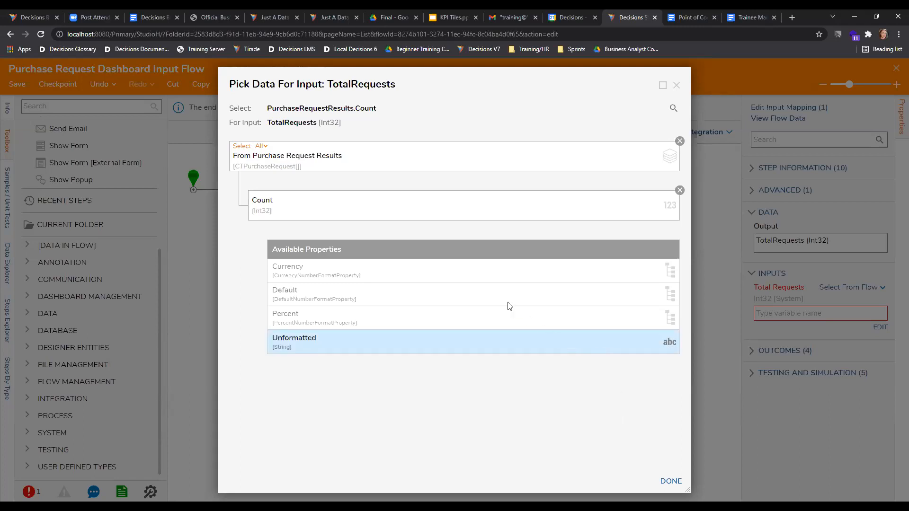
pyautogui.click(679, 141)
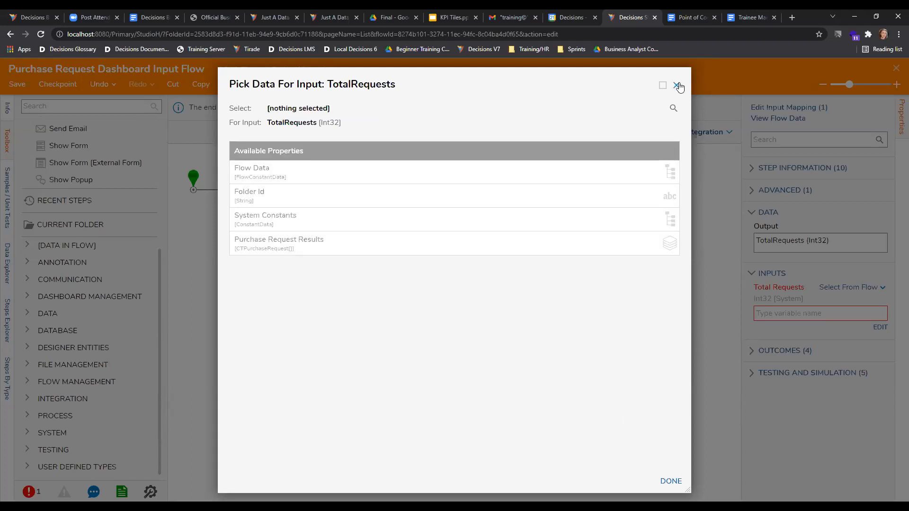
pyautogui.click(676, 85)
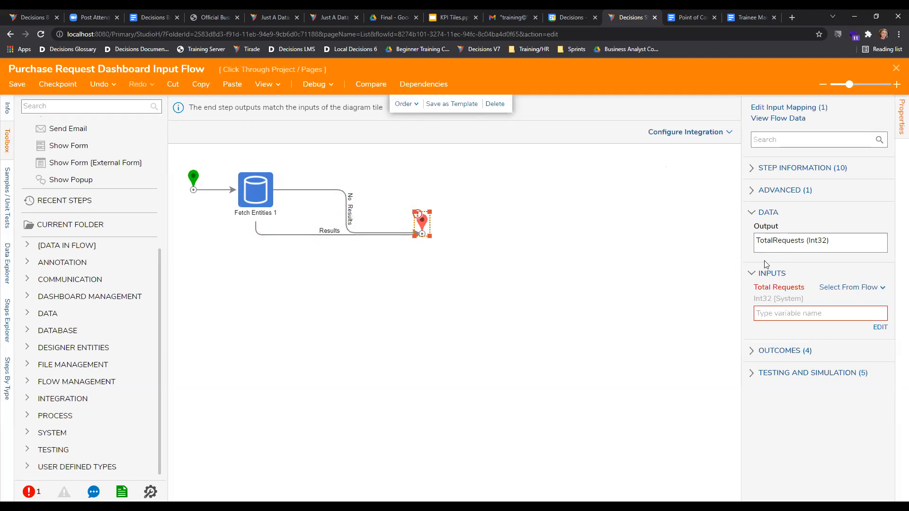
pyautogui.click(788, 314)
pyautogui.click(880, 327)
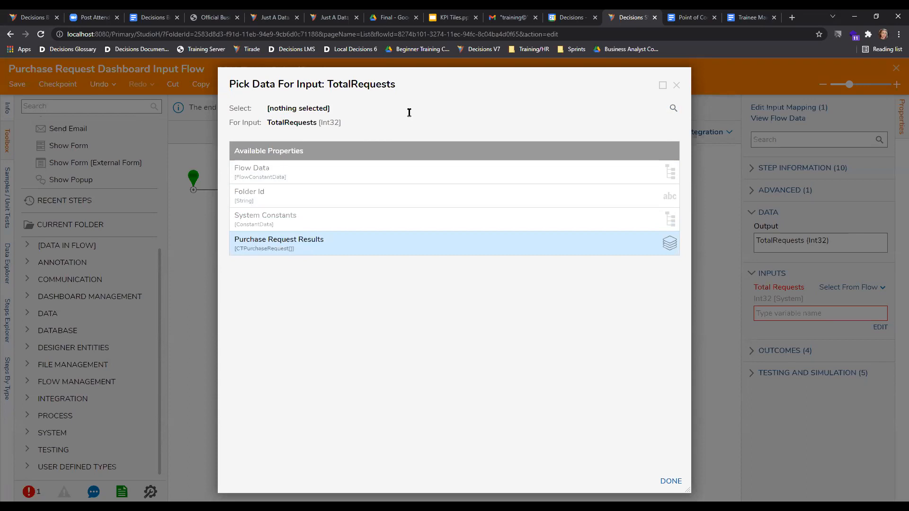
pyautogui.moveTo(426, 86); pyautogui.dragTo(576, 91)
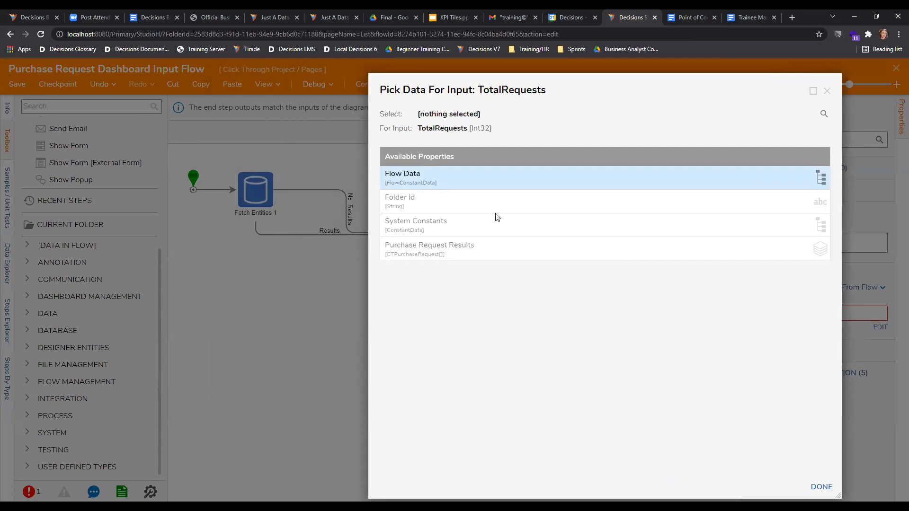
pyautogui.click(827, 91)
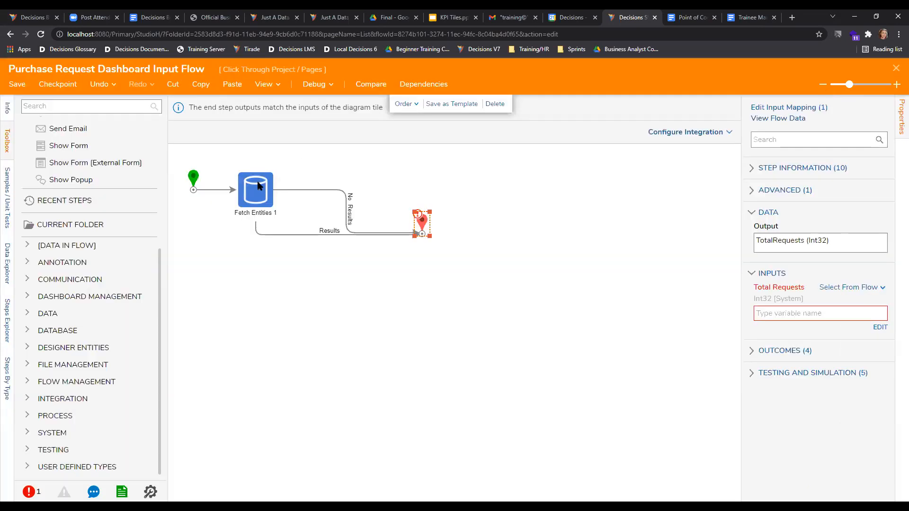
pyautogui.click(259, 186)
pyautogui.scroll(-5, 800, 374)
pyautogui.moveTo(851, 391); pyautogui.dragTo(757, 392)
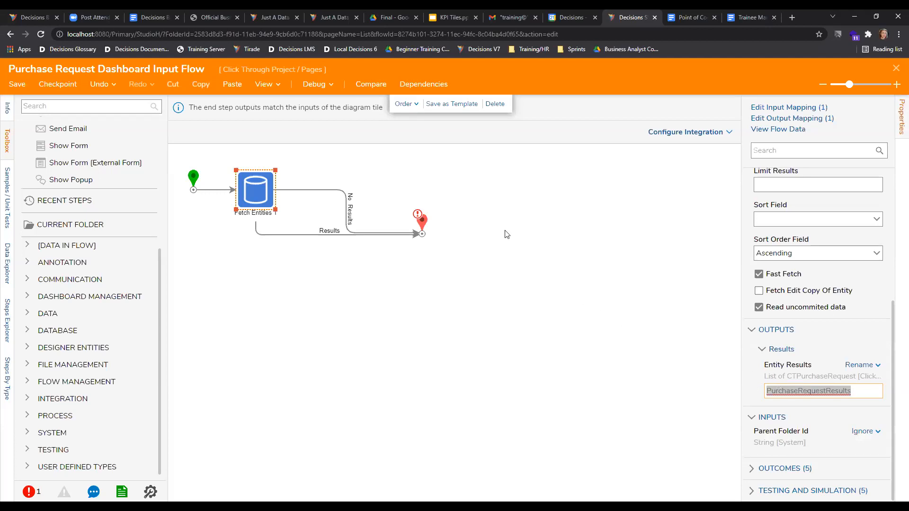
# - Map the End step's Total Requests input to the Count property of Purchase Request Results from the flow
pyautogui.click(421, 221)
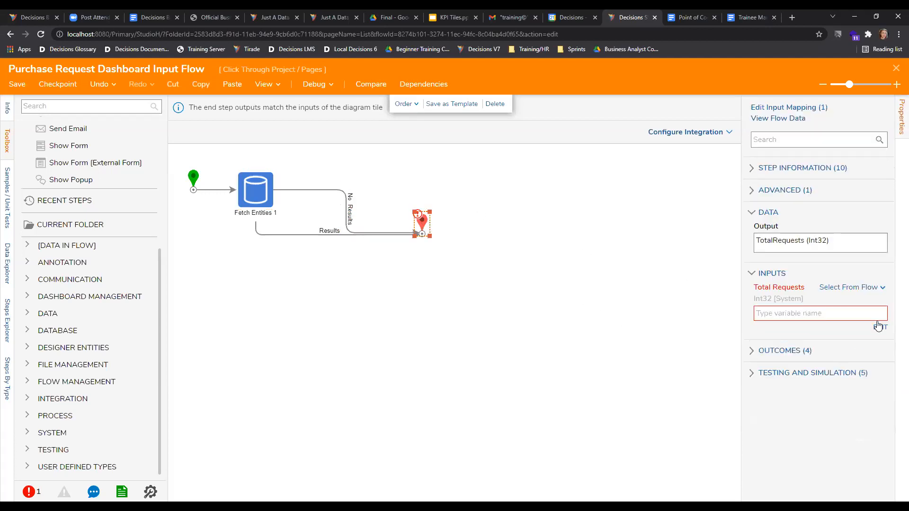
pyautogui.click(879, 327)
pyautogui.click(336, 249)
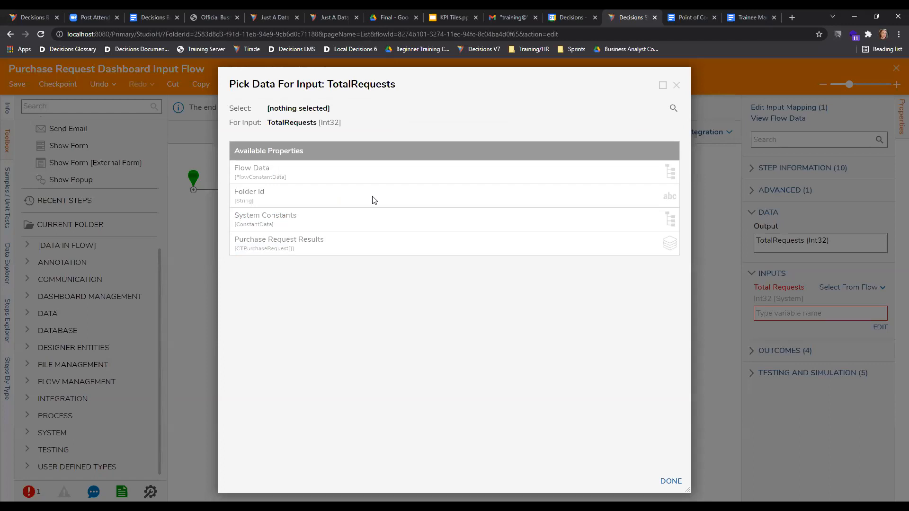
pyautogui.scroll(-5, 377, 336)
pyautogui.click(359, 397)
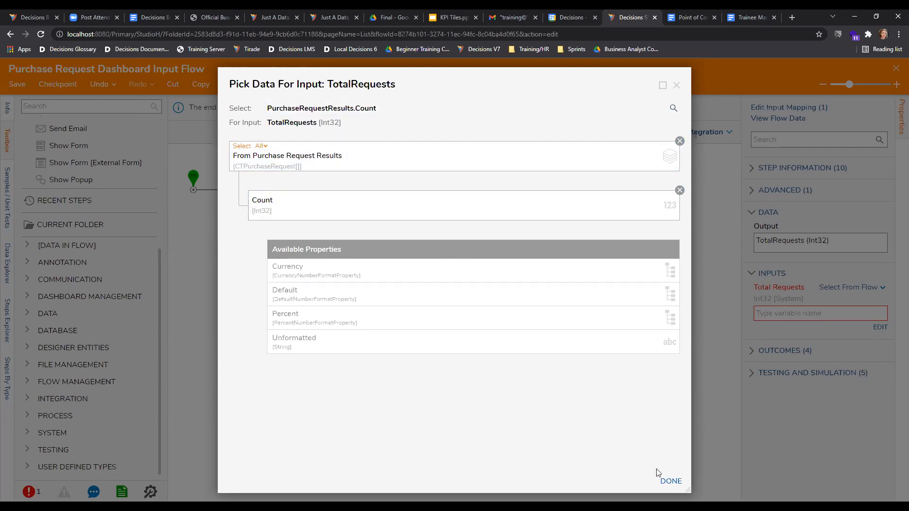
pyautogui.click(670, 480)
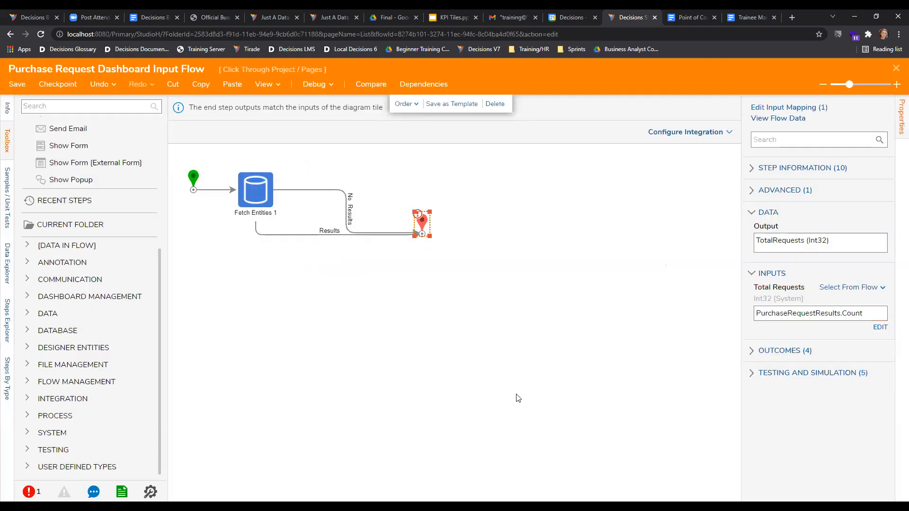
pyautogui.click(527, 292)
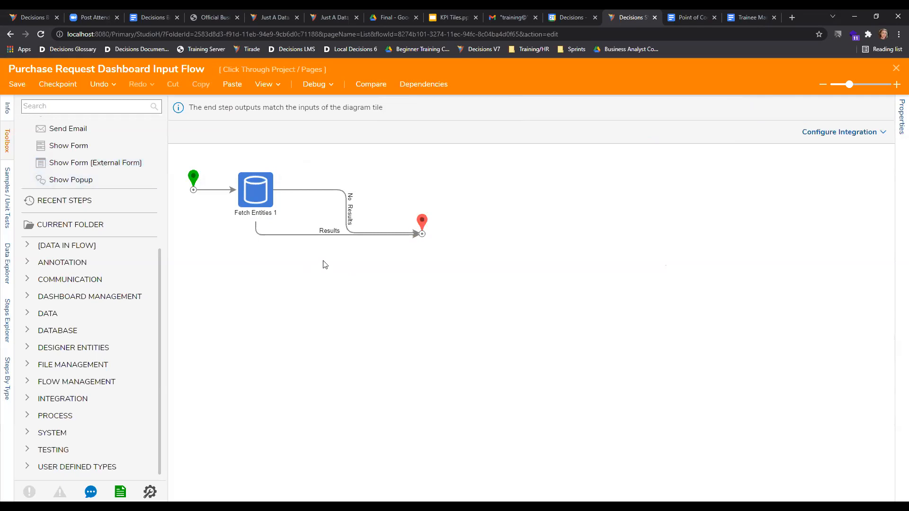
# - Save the input flow without notes, save the Purchase Request Dashboard page, and close both designers
pyautogui.click(22, 81)
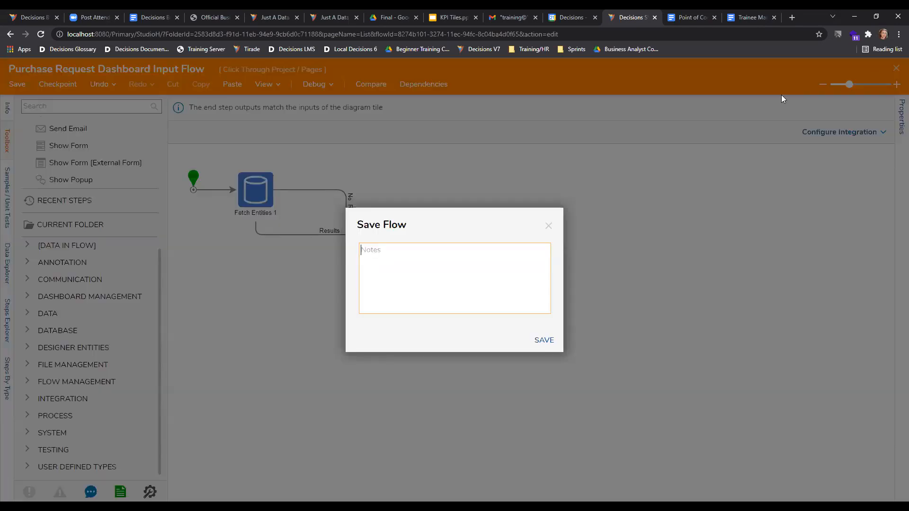
pyautogui.click(549, 225)
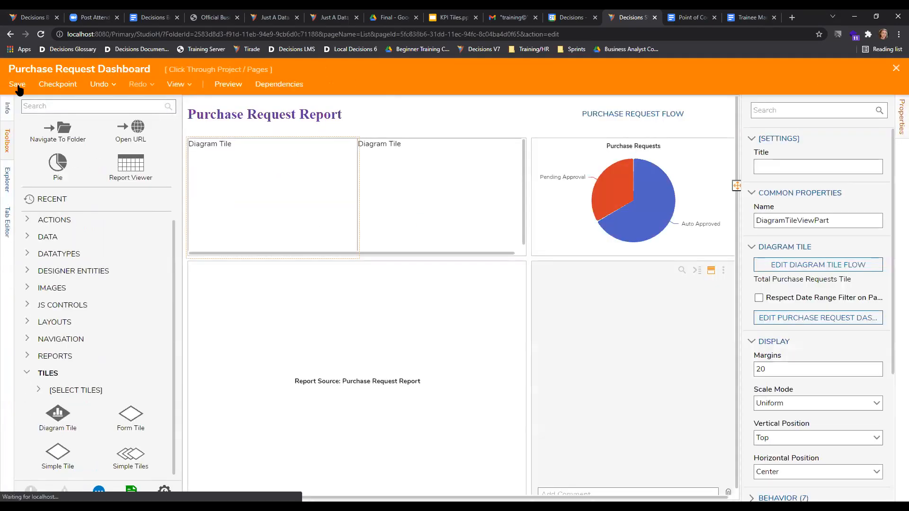
pyautogui.click(18, 87)
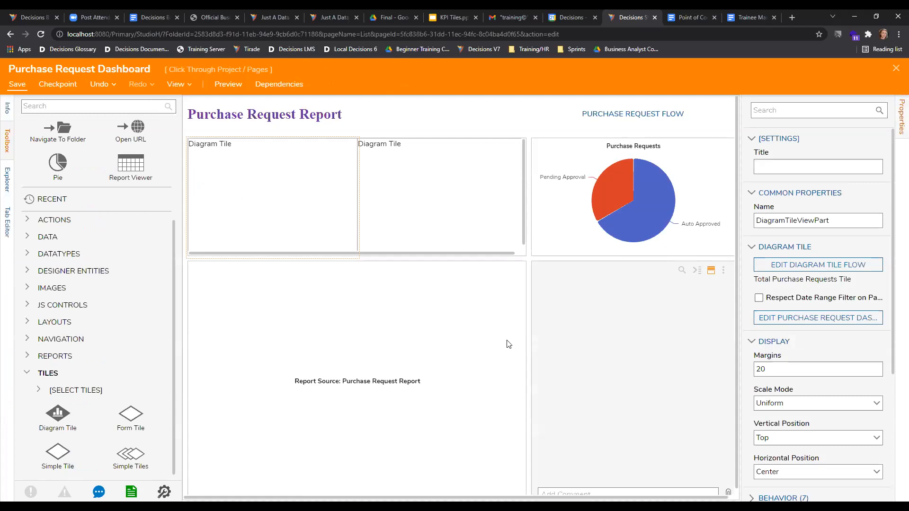
pyautogui.click(542, 340)
pyautogui.click(894, 70)
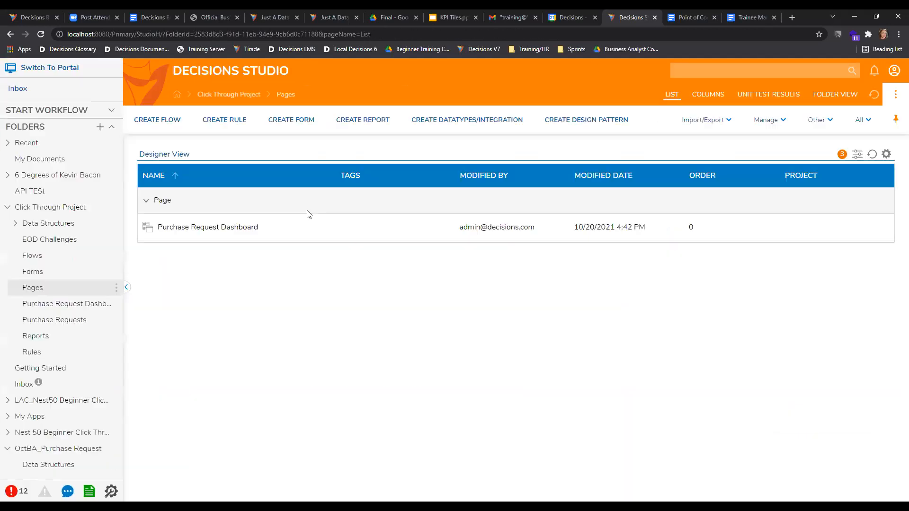
# - View the refreshed Purchase Request Dashboard and compare its tile with the entries in the Purchase Requests folder
pyautogui.click(66, 304)
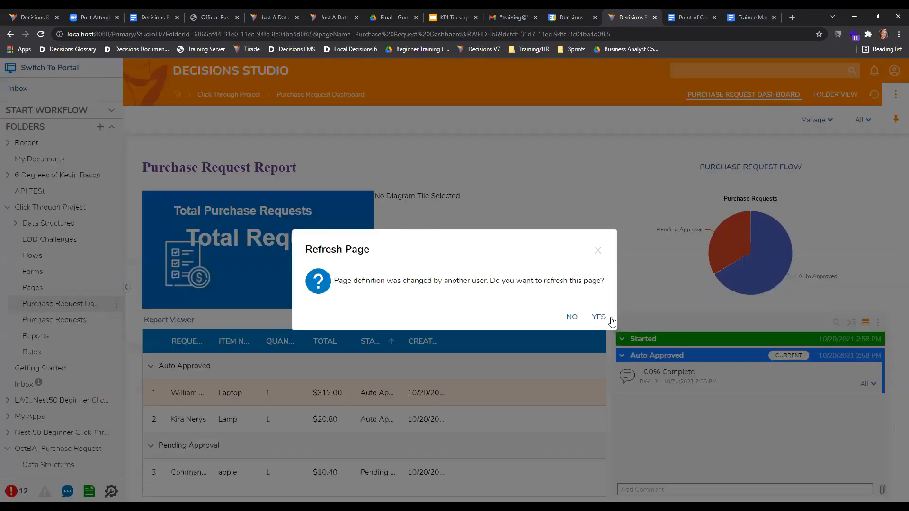
pyautogui.click(597, 318)
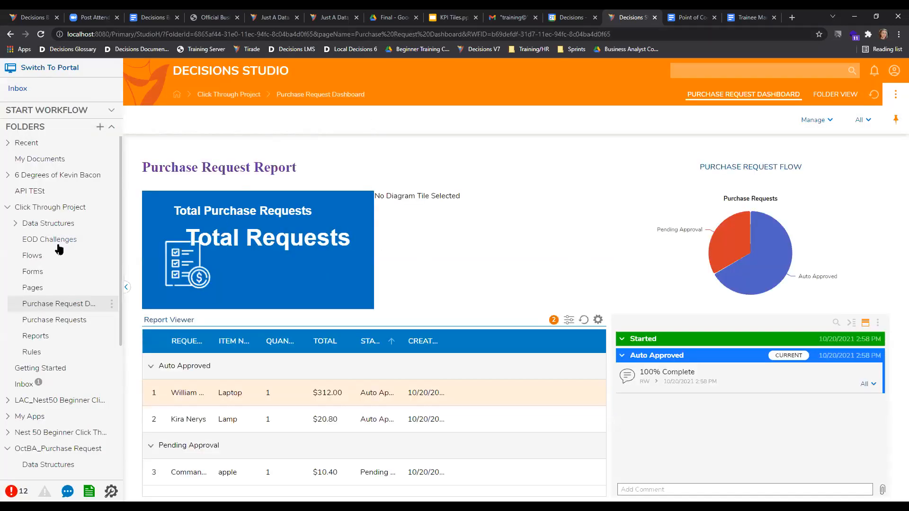
pyautogui.click(51, 321)
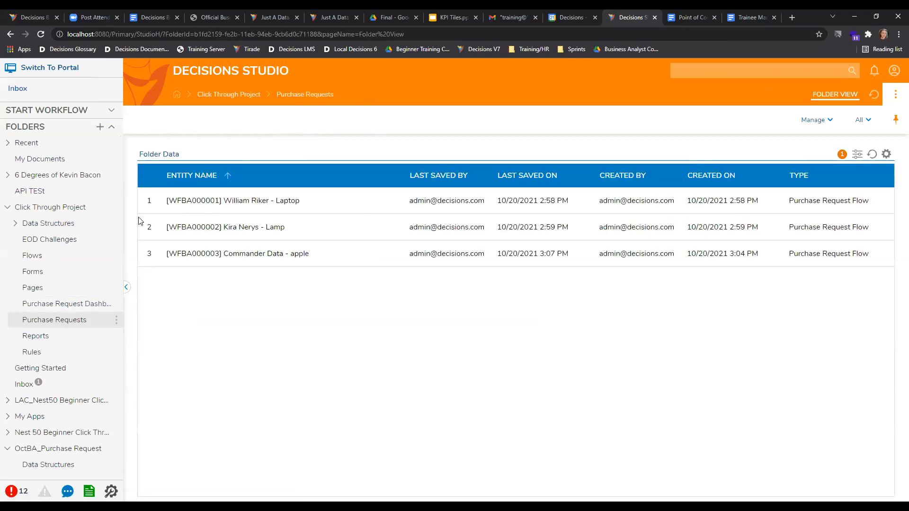
# - Reopen the Total Purchase Requests Tile from the Pages folder and check its input data and label settings
pyautogui.click(34, 288)
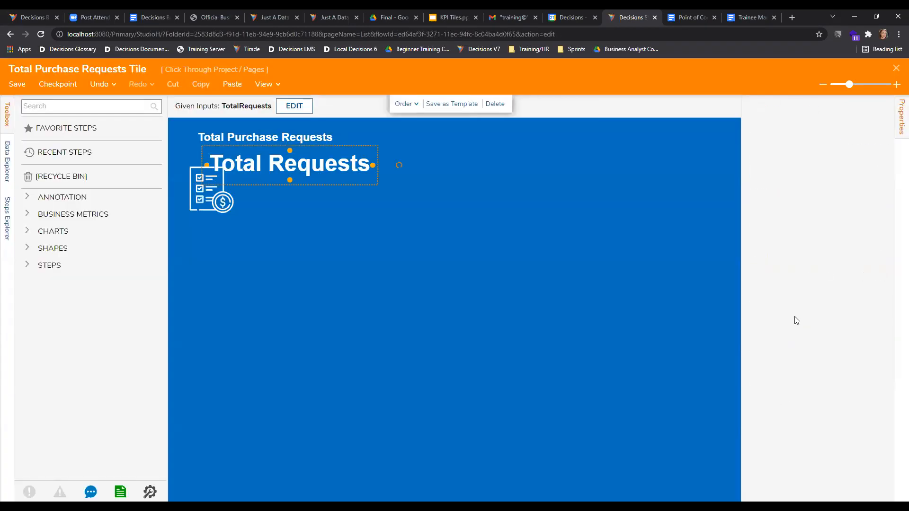
pyautogui.scroll(-5, 771, 403)
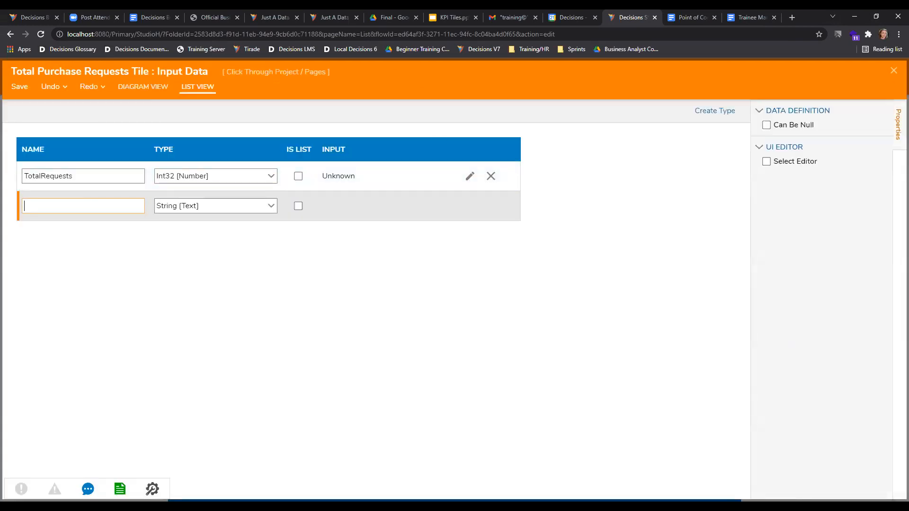
pyautogui.click(893, 72)
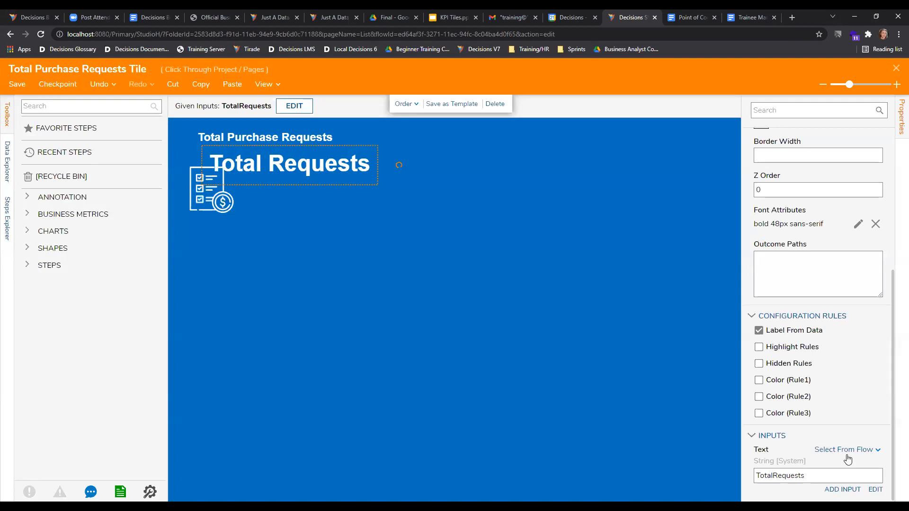
# - Clear the data mapped to the Text input of the tile's Total Requests label and select Total Requests again
pyautogui.click(876, 489)
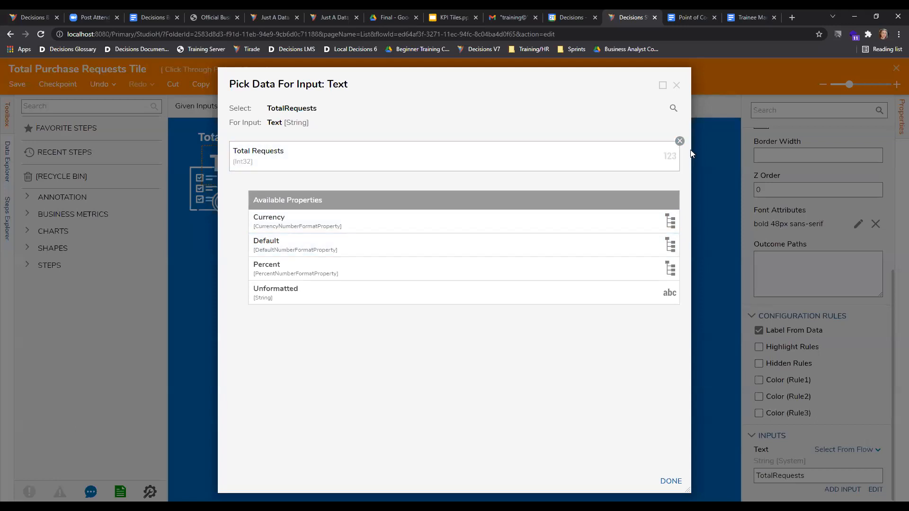
pyautogui.click(680, 141)
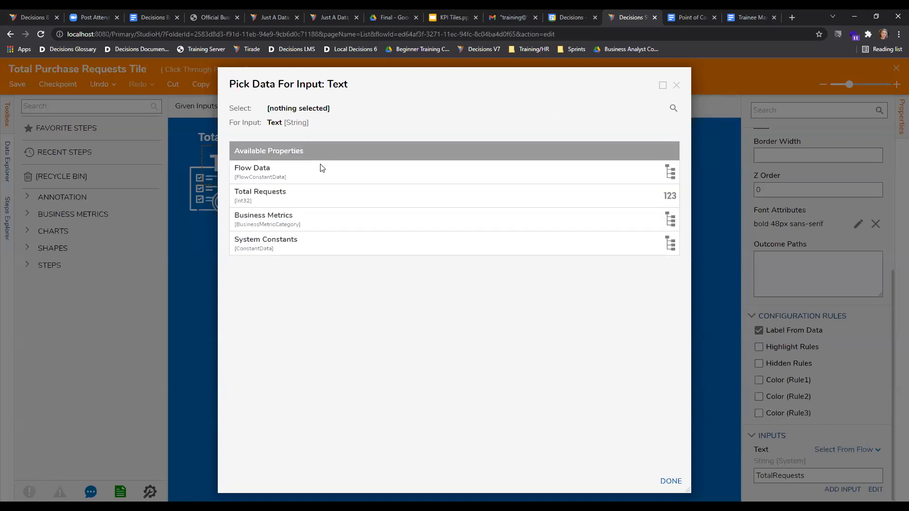
pyautogui.click(284, 193)
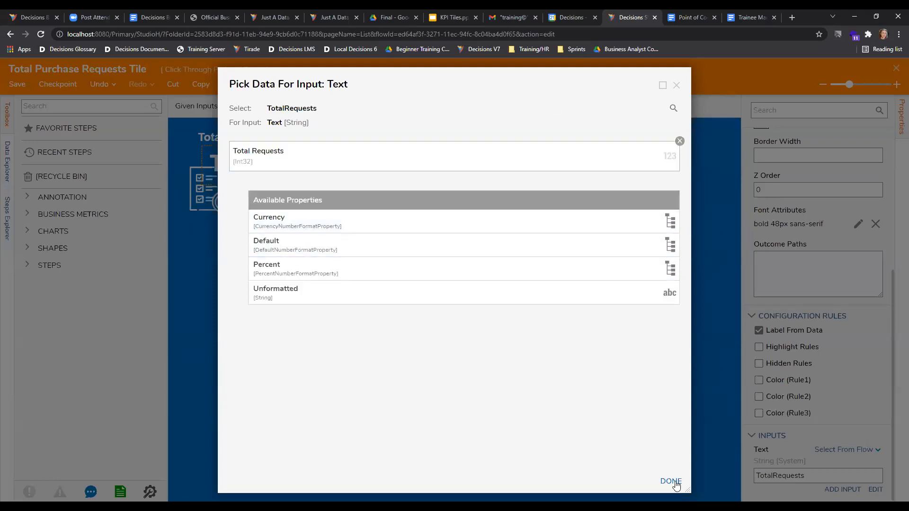
pyautogui.click(761, 457)
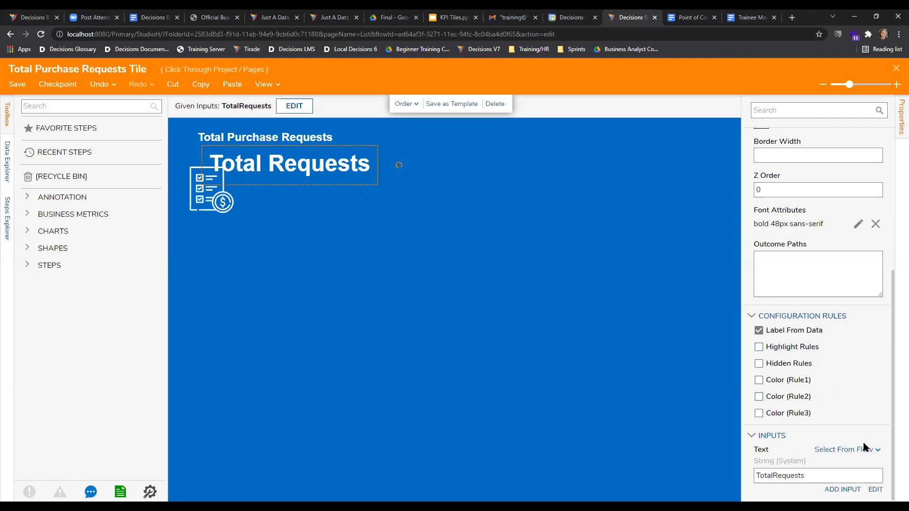
# - Change the type of the tile's TotalRequests input to String, save the input data changes, and close the input data editor
pyautogui.click(293, 105)
pyautogui.click(274, 181)
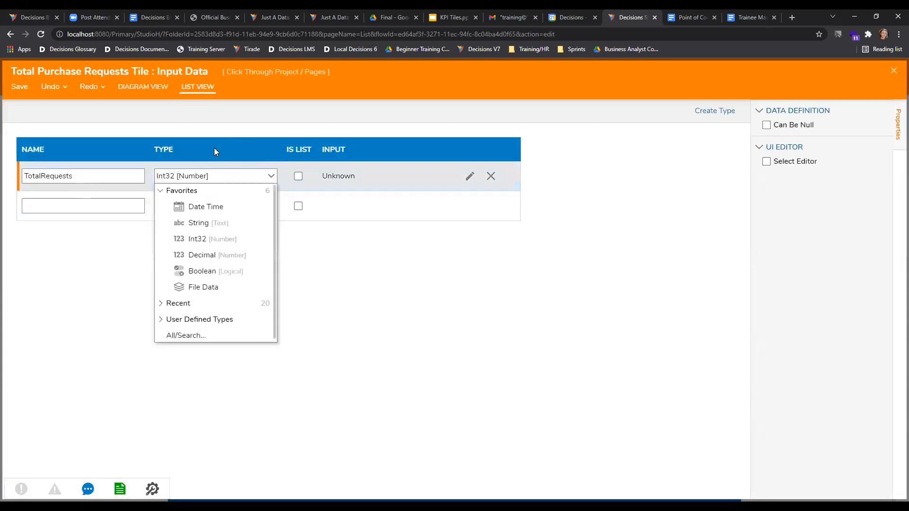
pyautogui.click(202, 223)
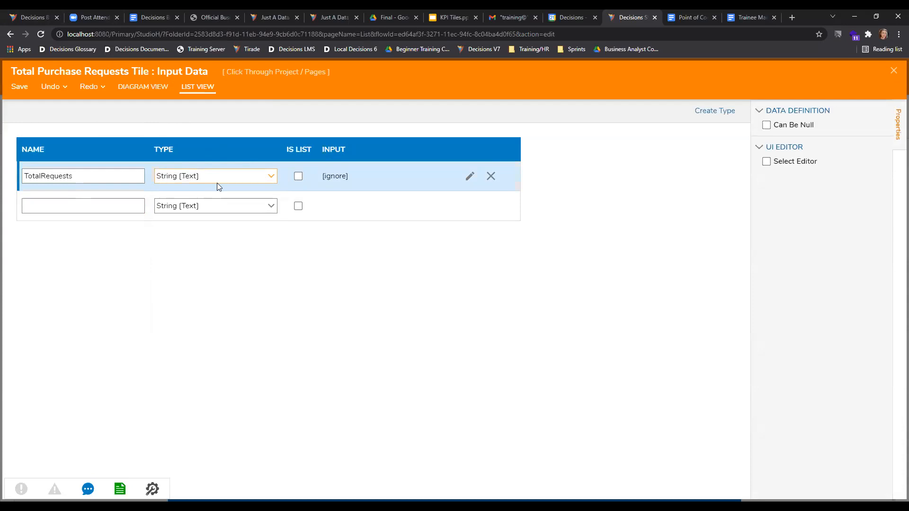
pyautogui.moveTo(212, 177); pyautogui.dragTo(134, 171)
pyautogui.click(270, 314)
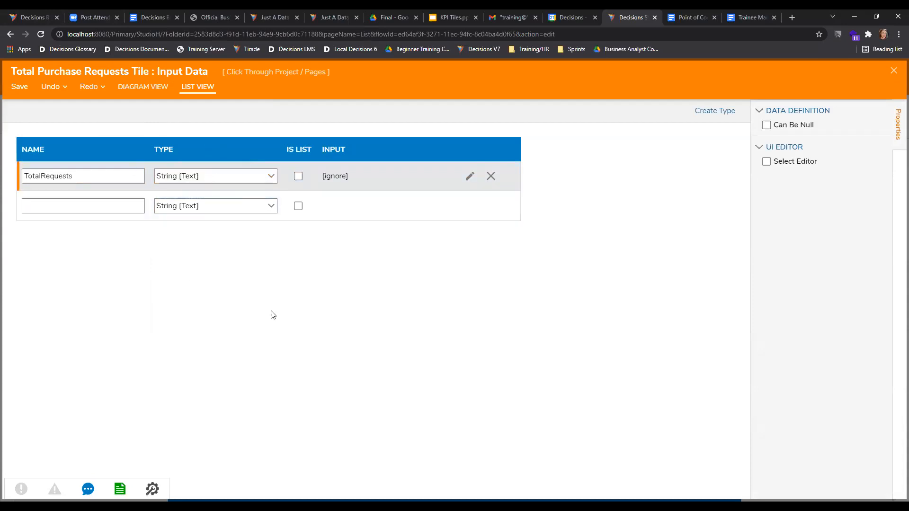
pyautogui.click(19, 86)
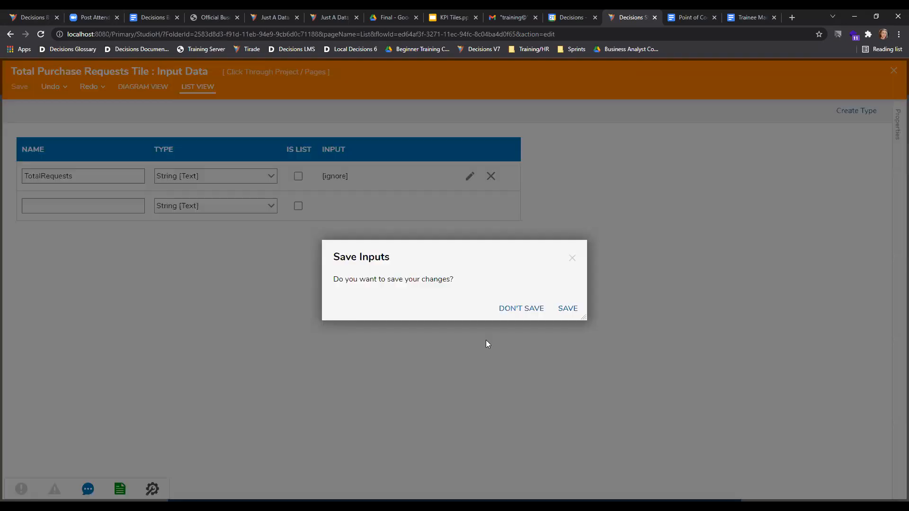
pyautogui.click(567, 308)
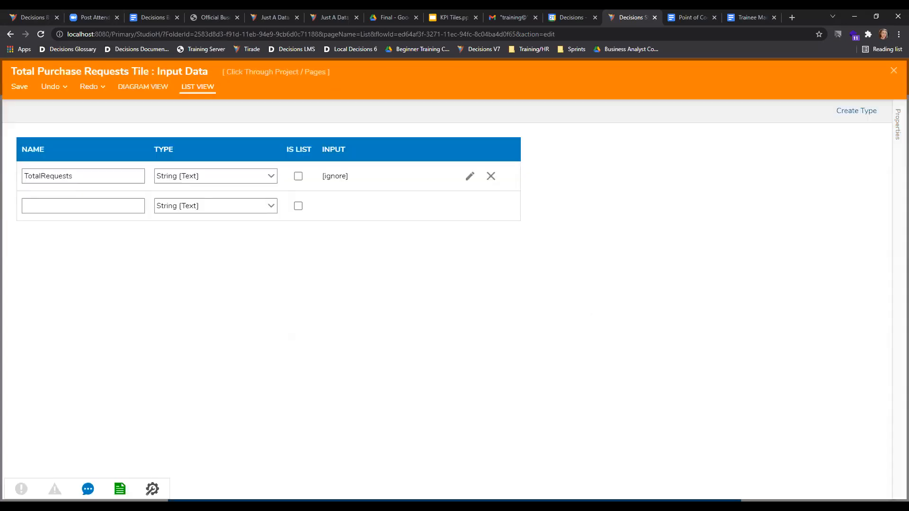
pyautogui.click(891, 72)
# - Save the Total Purchase Requests Tile without notes and close its designer
pyautogui.click(17, 85)
pyautogui.click(544, 340)
pyautogui.click(894, 69)
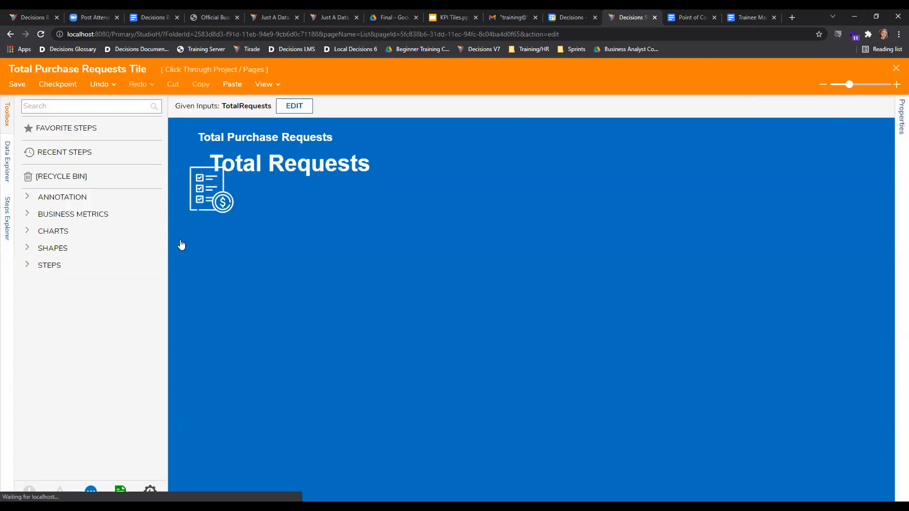
# - Check the end step's Total Requests mapping in the Purchase Request Dashboard Input Flow, save the flow without notes, and close it
pyautogui.click(808, 317)
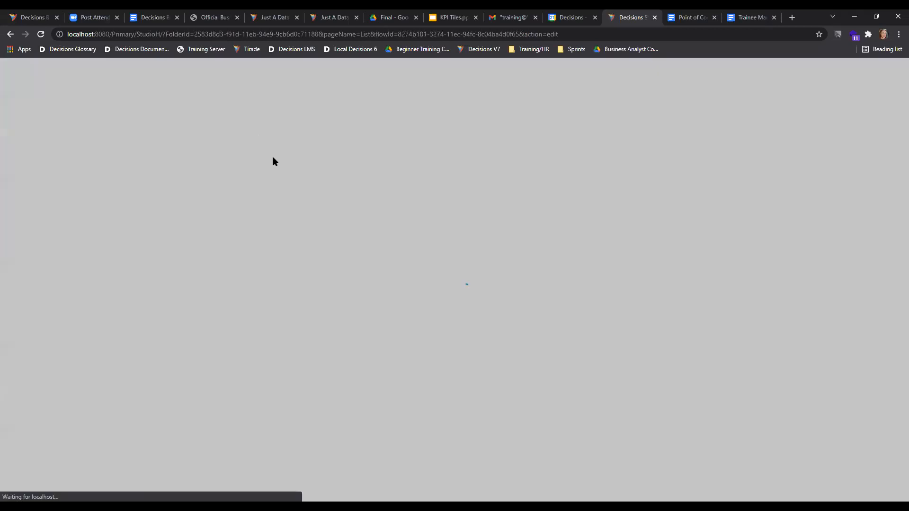
pyautogui.click(421, 208)
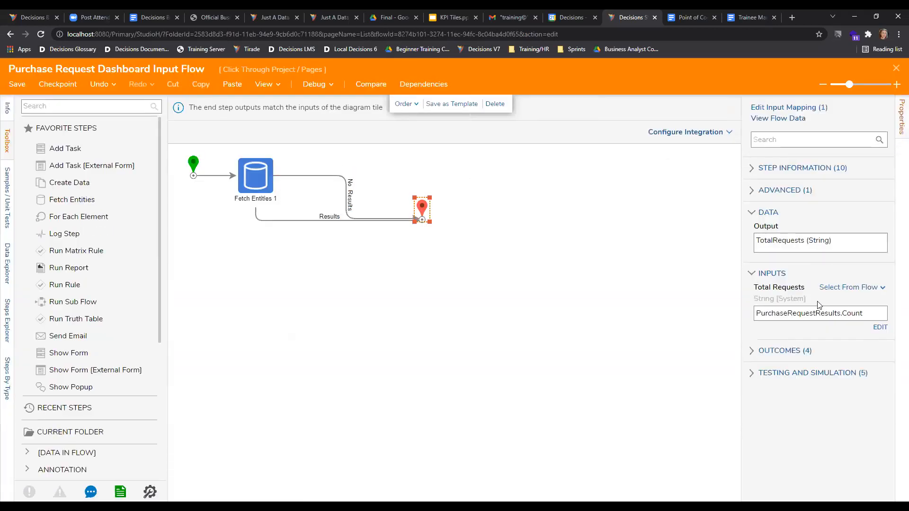
pyautogui.click(17, 84)
pyautogui.click(548, 339)
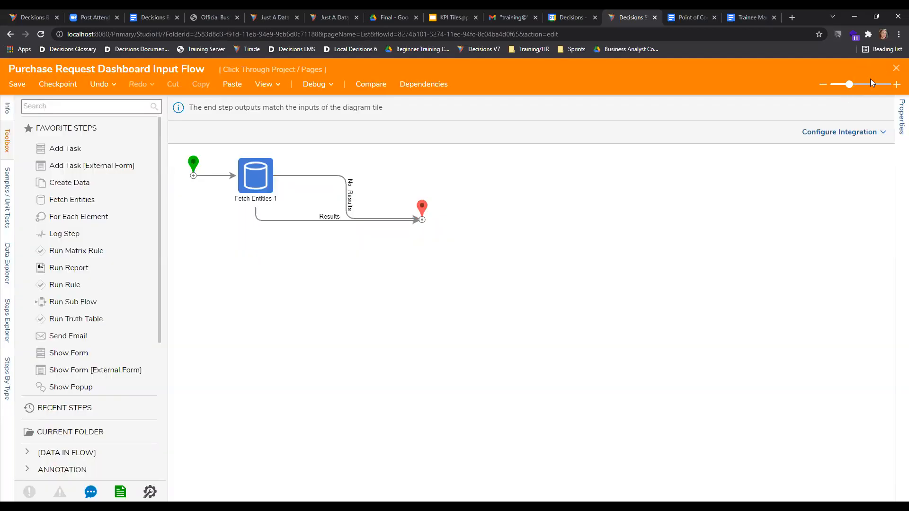
pyautogui.click(896, 68)
# - Save and close the dashboard page and view the tile in the Purchase Request Dashboard folder
pyautogui.click(544, 339)
pyautogui.click(897, 68)
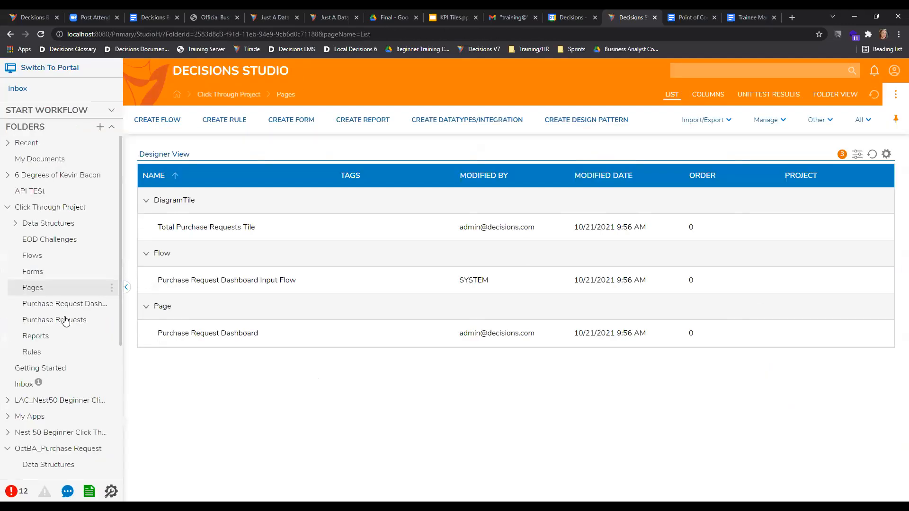
pyautogui.click(61, 305)
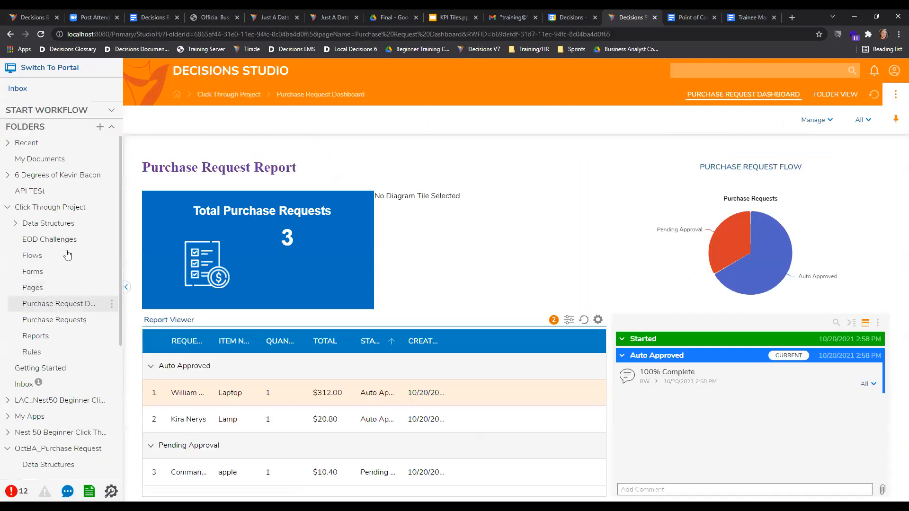
# - Reopen the Purchase Request Dashboard page from the Pages folder and review its input flow, closing the flow again
pyautogui.click(33, 288)
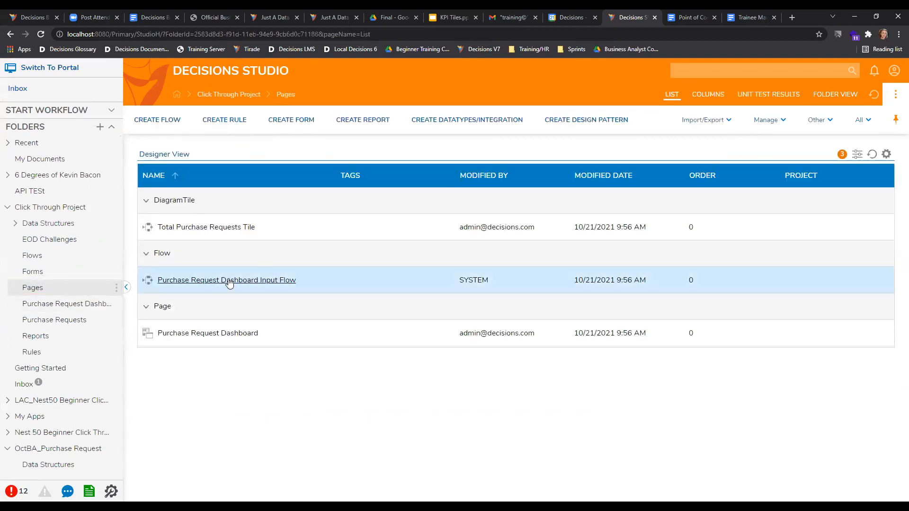
pyautogui.click(228, 333)
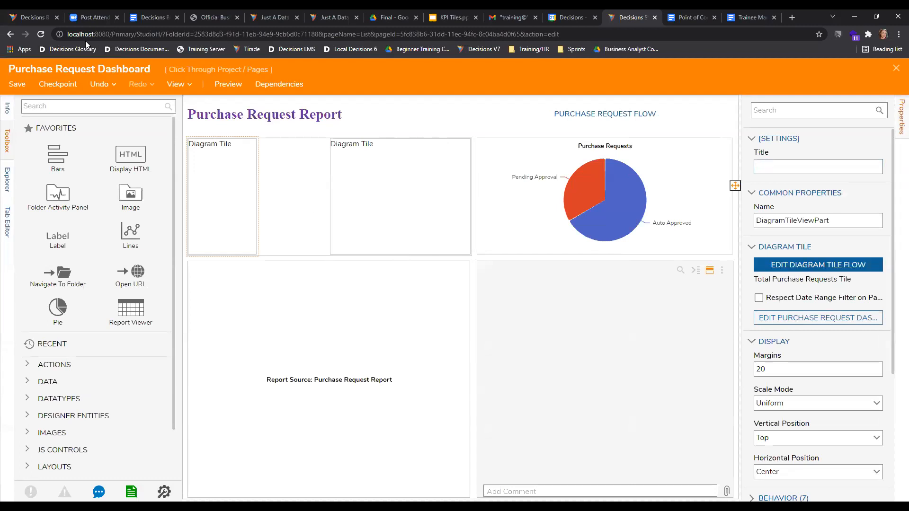
pyautogui.moveTo(67, 35); pyautogui.dragTo(109, 35)
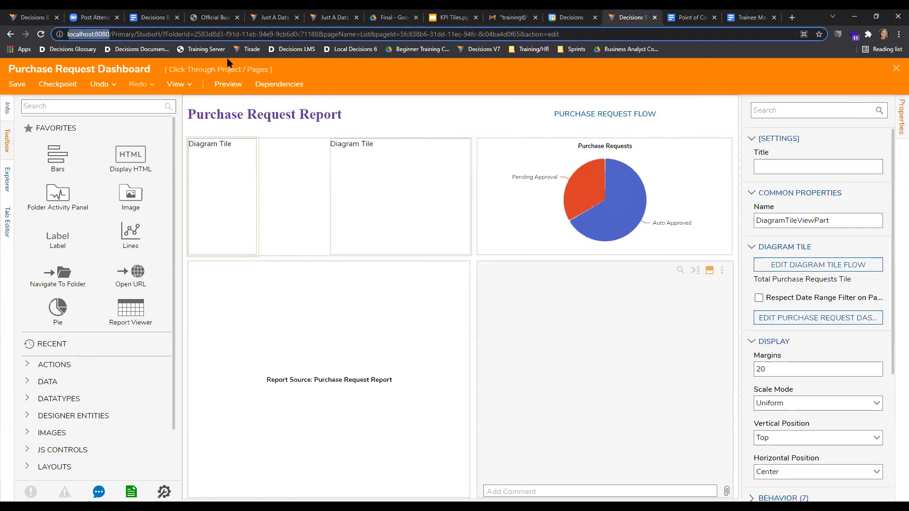
pyautogui.click(834, 320)
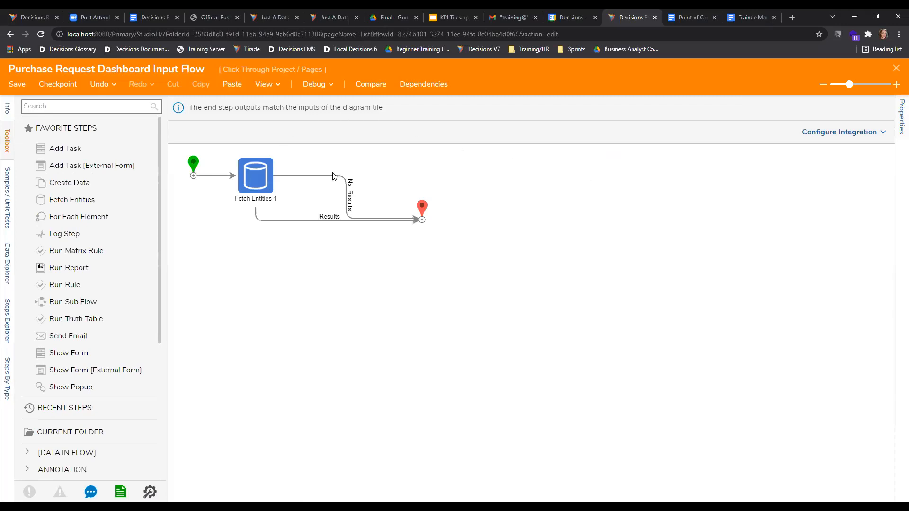
pyautogui.click(894, 68)
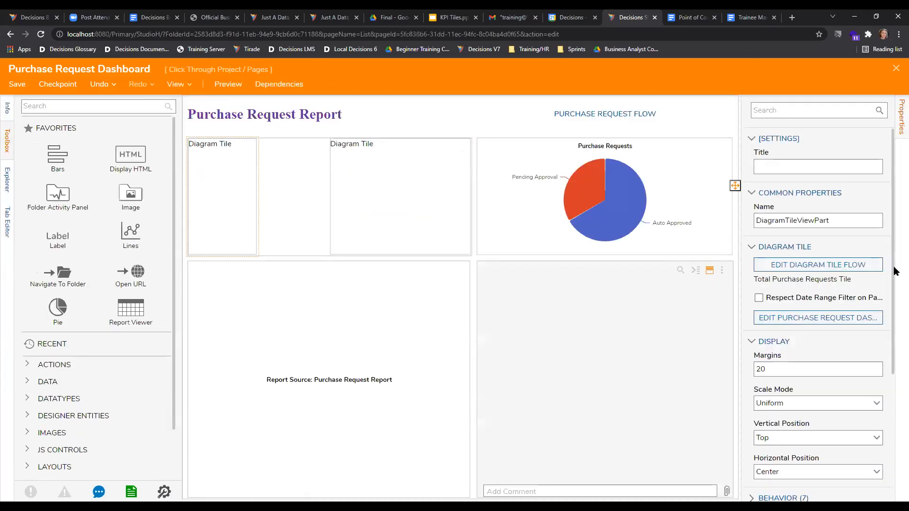
# - Open the Total Purchase Requests Tile from the page, review the type of its TotalRequests input, and close the tile designer
pyautogui.click(823, 266)
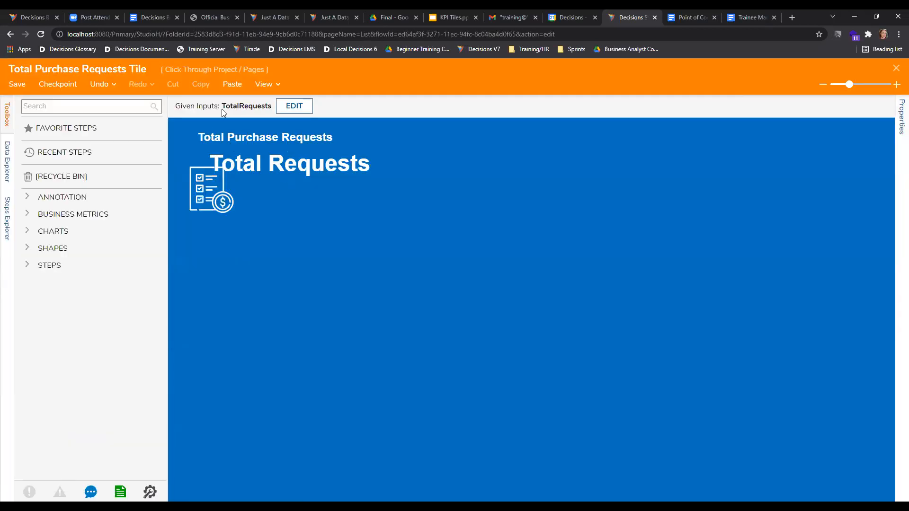
pyautogui.click(287, 106)
pyautogui.moveTo(200, 176); pyautogui.dragTo(145, 177)
pyautogui.click(650, 325)
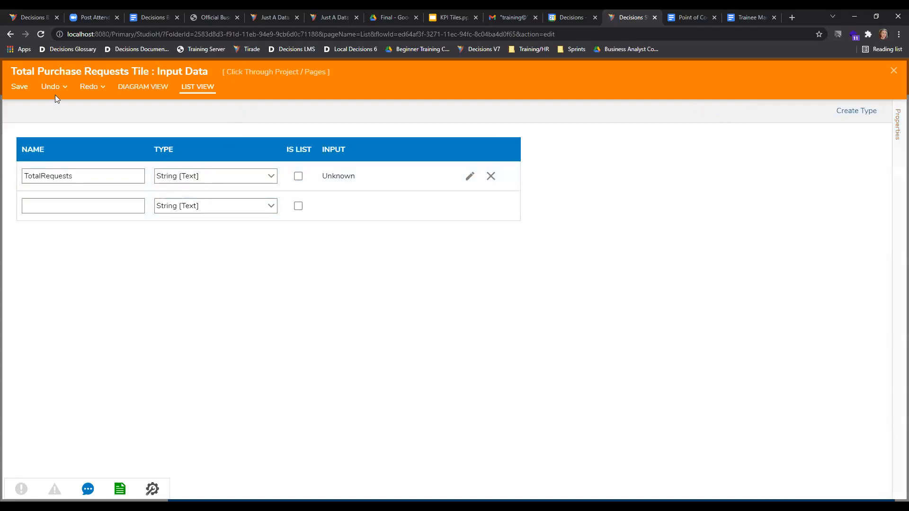
pyautogui.click(893, 71)
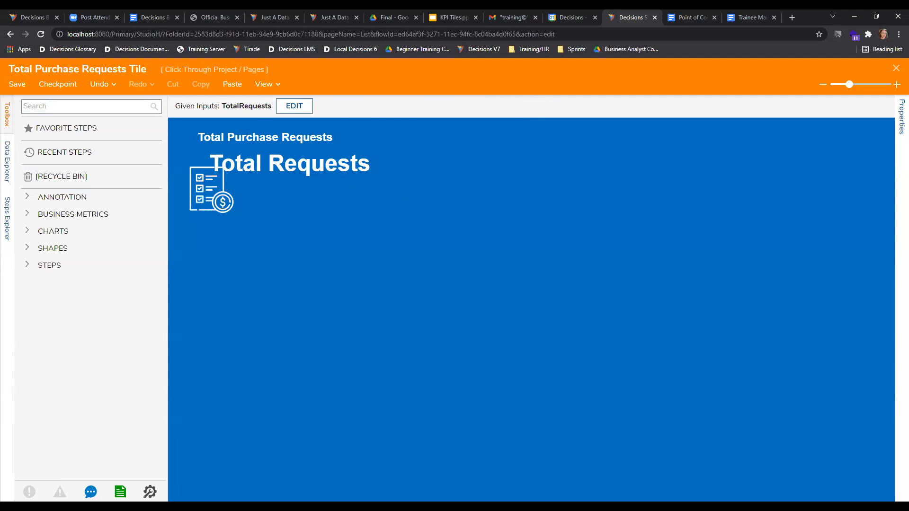
pyautogui.click(896, 68)
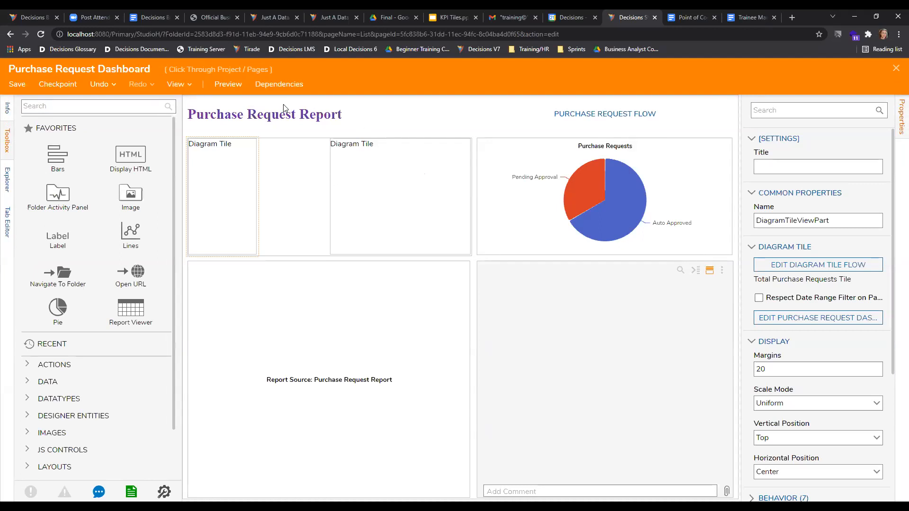
# - Save the Purchase Request Dashboard page without notes, close it, and view the published dashboard
pyautogui.click(17, 84)
pyautogui.click(543, 338)
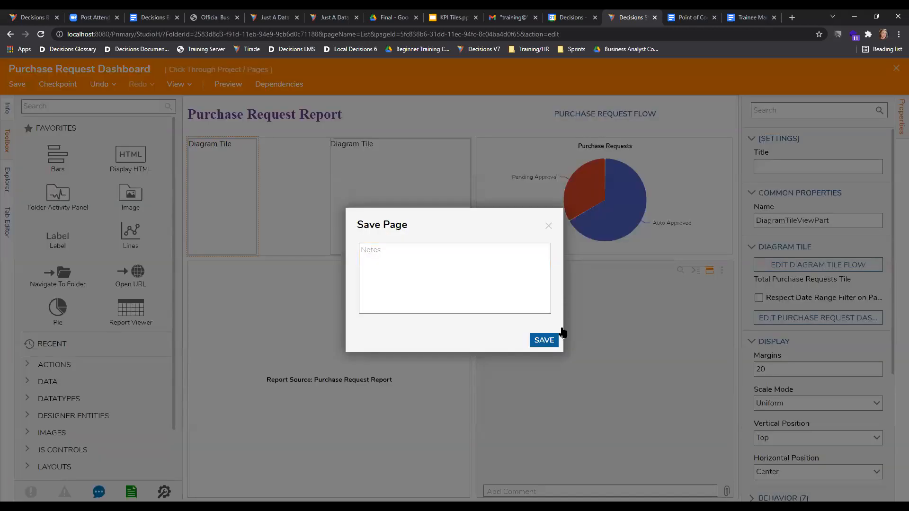
pyautogui.click(894, 69)
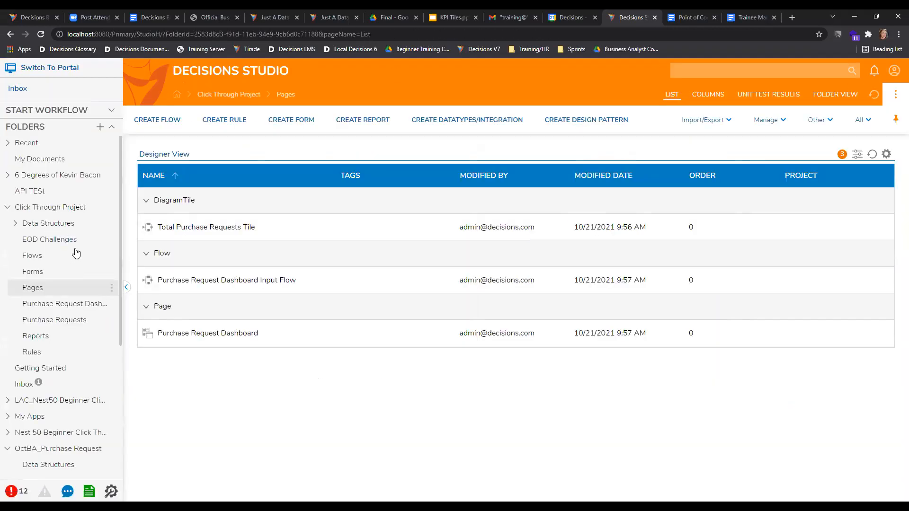
pyautogui.click(55, 306)
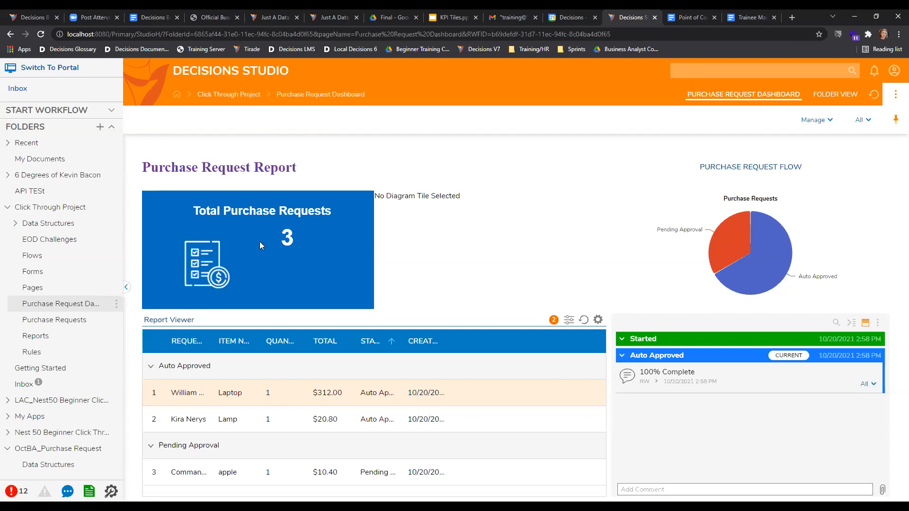
# - Reopen the Purchase Request Dashboard page from the Pages folder and open its Total Purchase Requests Tile for editing
pyautogui.click(36, 288)
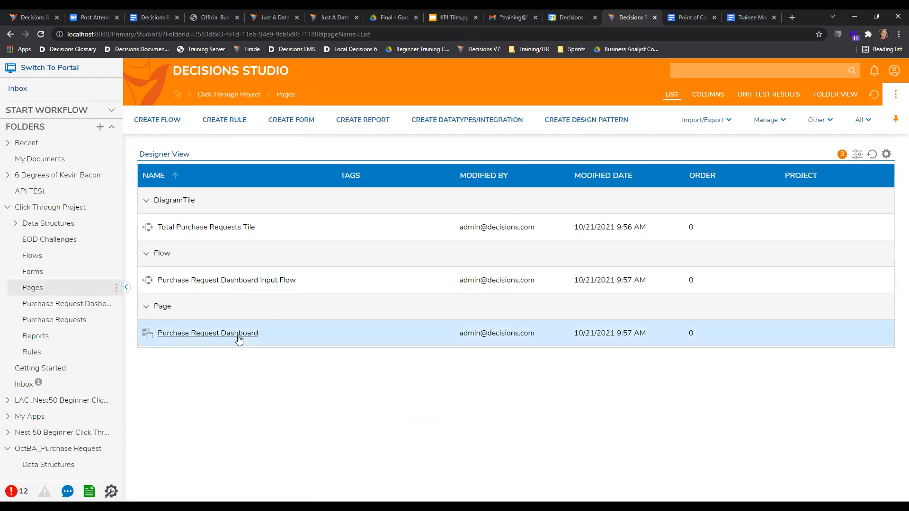
pyautogui.click(240, 337)
pyautogui.click(479, 200)
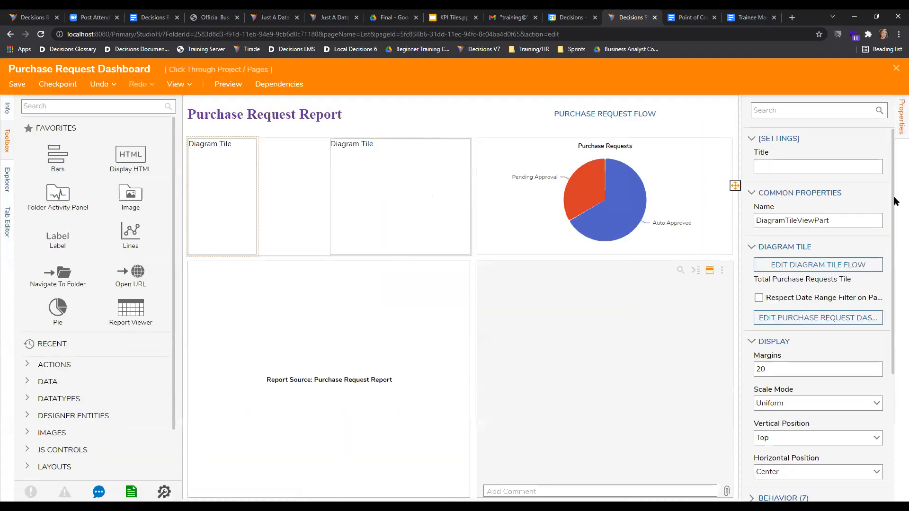
pyautogui.click(819, 266)
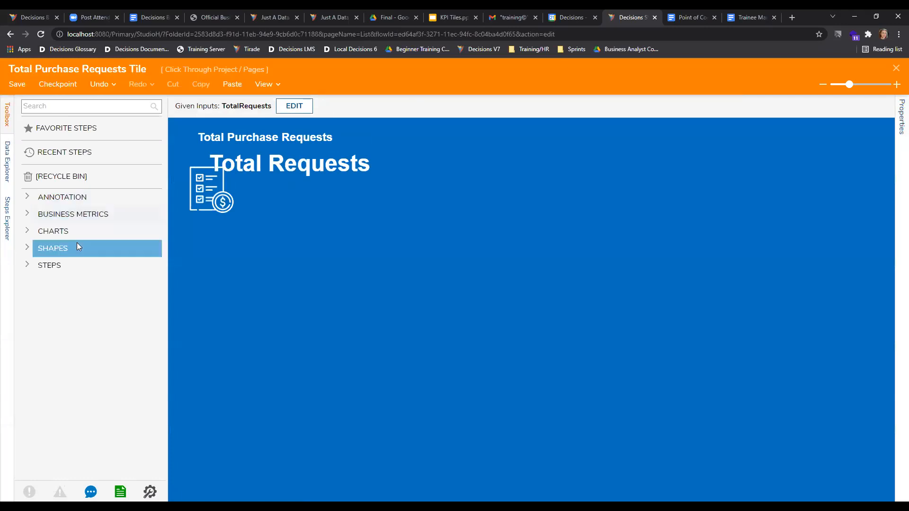
# - Add a rectangle shape to the tile and enlarge it to cover the title, the count label and the icon
pyautogui.click(27, 197)
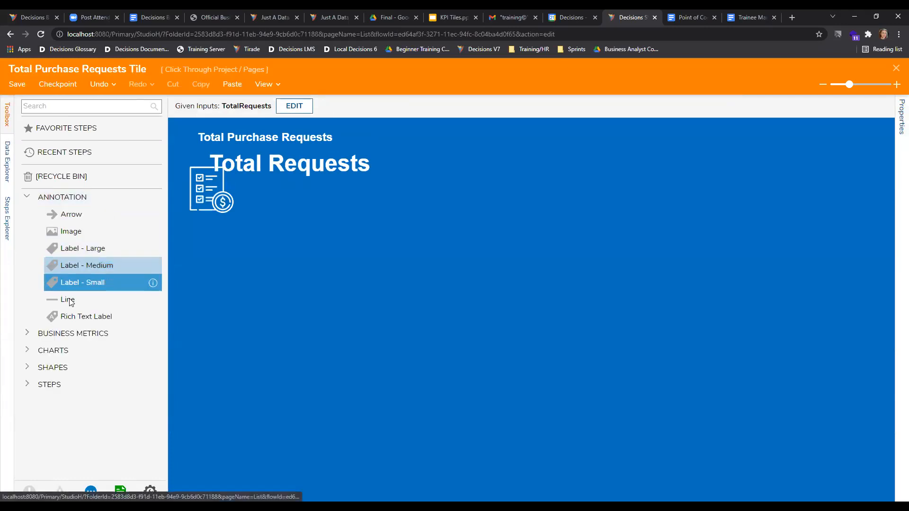
pyautogui.click(27, 367)
pyautogui.scroll(-5, 113, 277)
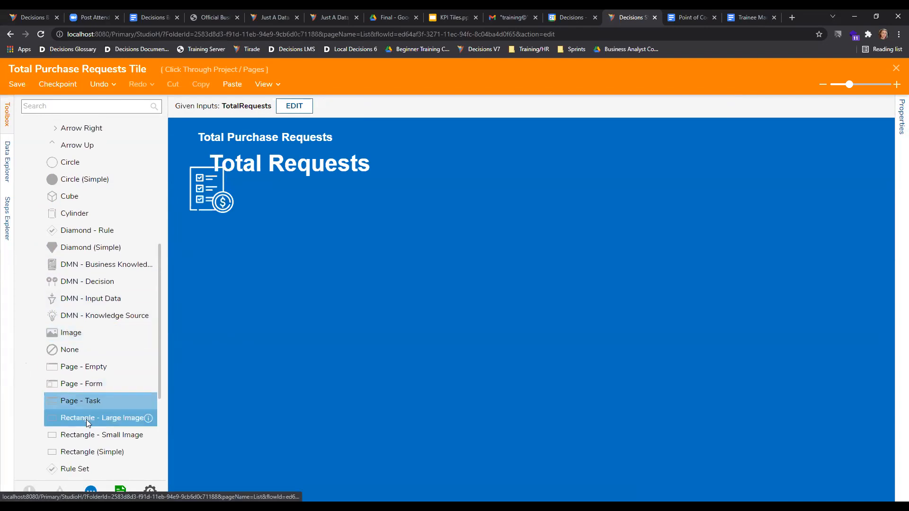
pyautogui.scroll(-1, 82, 426)
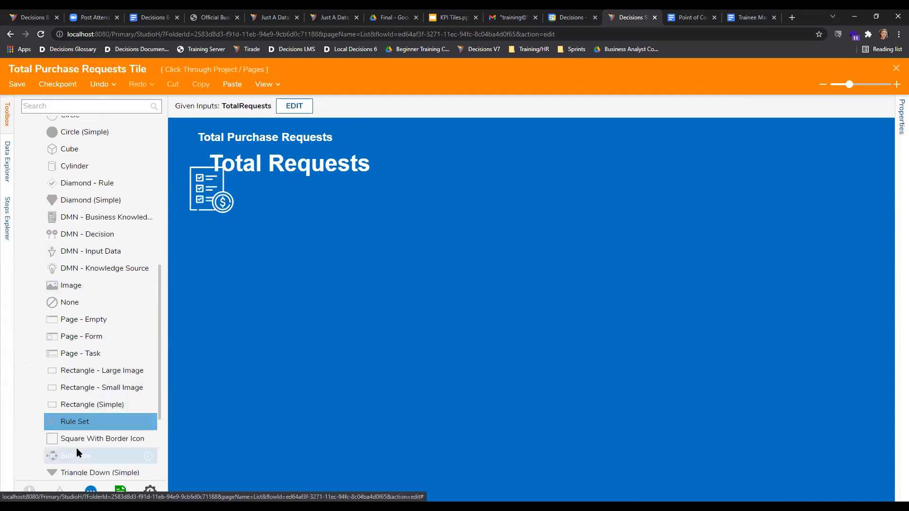
pyautogui.moveTo(111, 396); pyautogui.dragTo(216, 150)
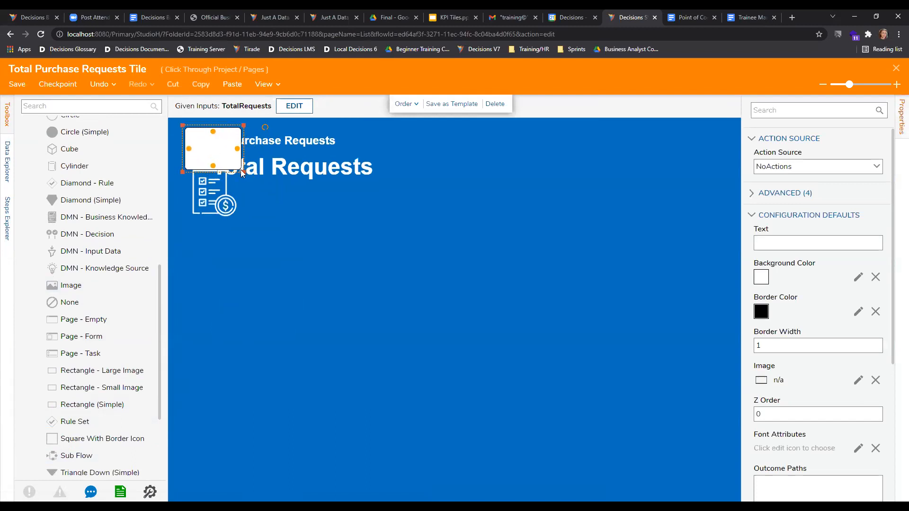
pyautogui.moveTo(243, 171); pyautogui.dragTo(382, 232)
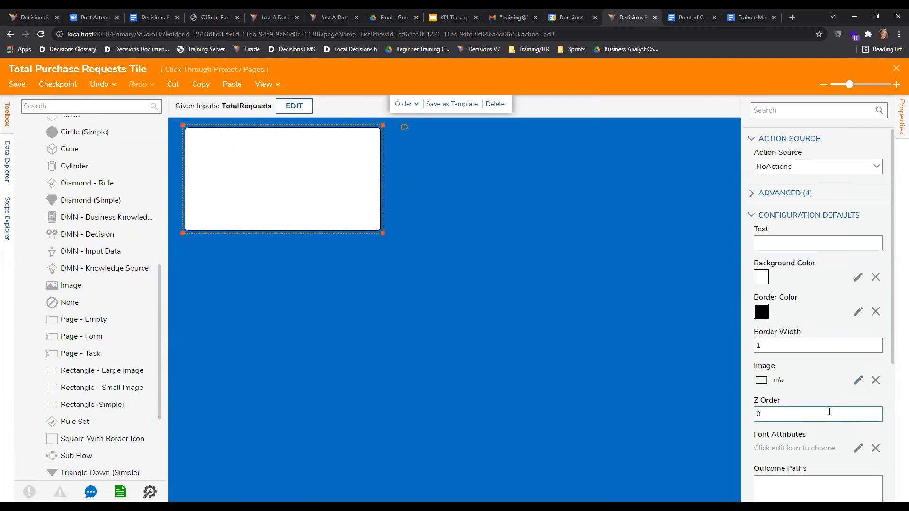
# - Try setting the rectangle's Z Order to 9 and look at its image setting
pyautogui.scroll(-1, 830, 412)
pyautogui.click(775, 364)
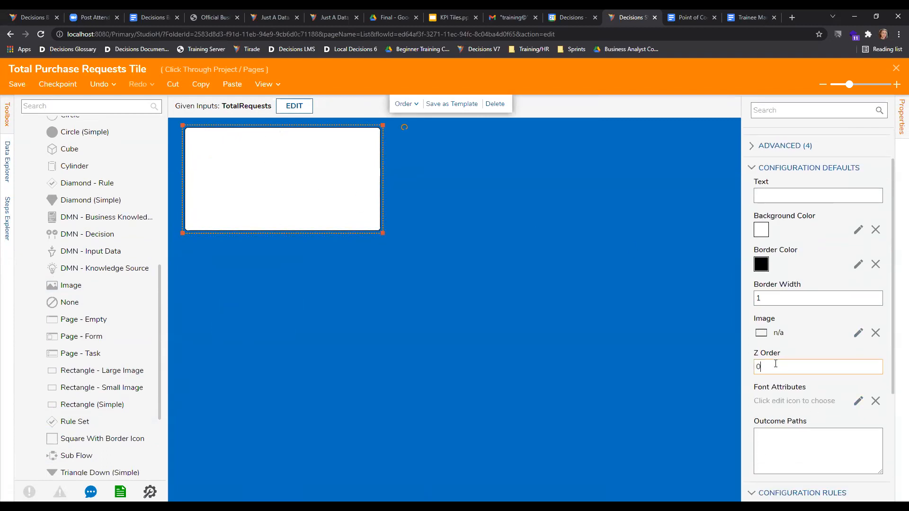
pyautogui.rightClick(358, 196)
pyautogui.doubleClick(758, 366)
pyautogui.write('9')
pyautogui.click(858, 333)
pyautogui.click(629, 133)
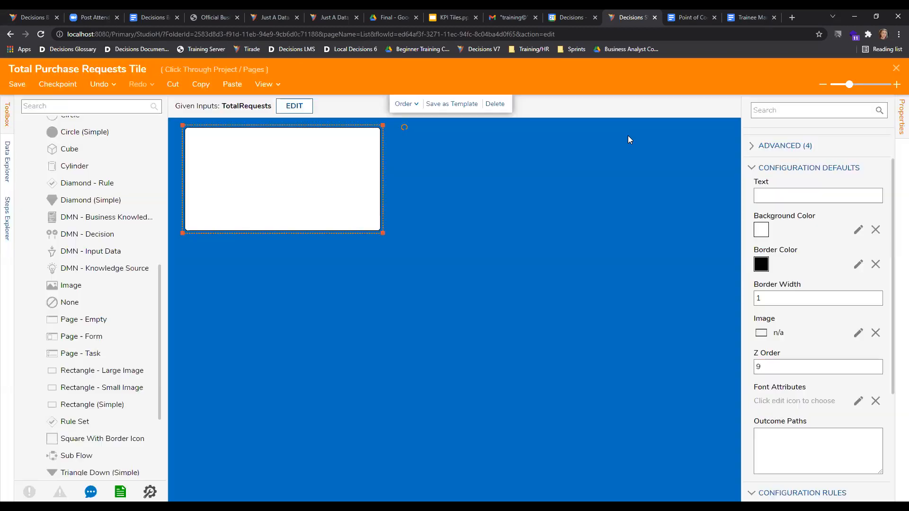
# - View the rectangle's font attributes, close them without edits, and set its Z Order back to 0
pyautogui.click(802, 402)
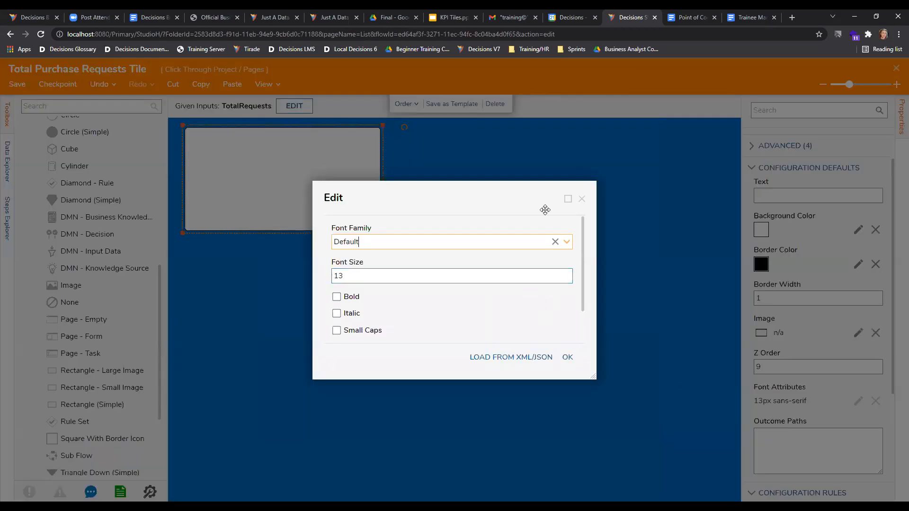
pyautogui.scroll(-1, 558, 259)
pyautogui.click(582, 199)
pyautogui.doubleClick(774, 367)
pyautogui.write('0')
pyautogui.click(767, 337)
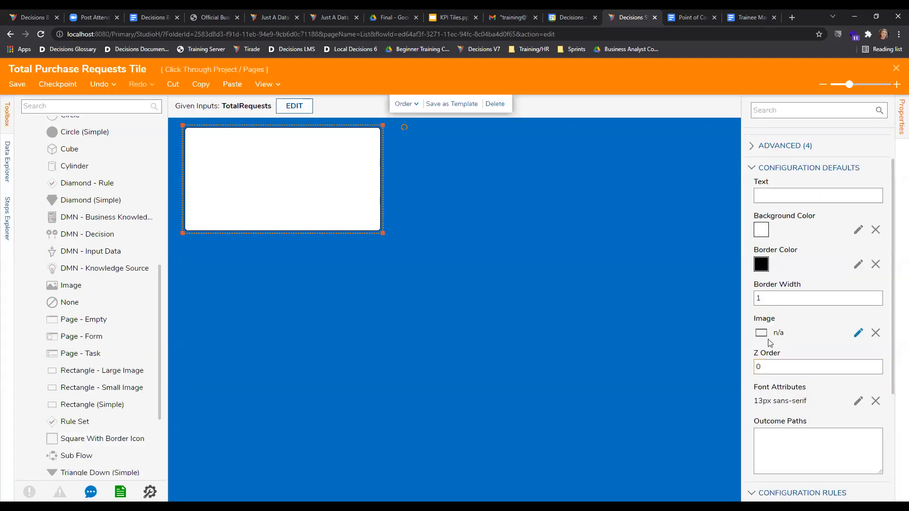
pyautogui.click(630, 133)
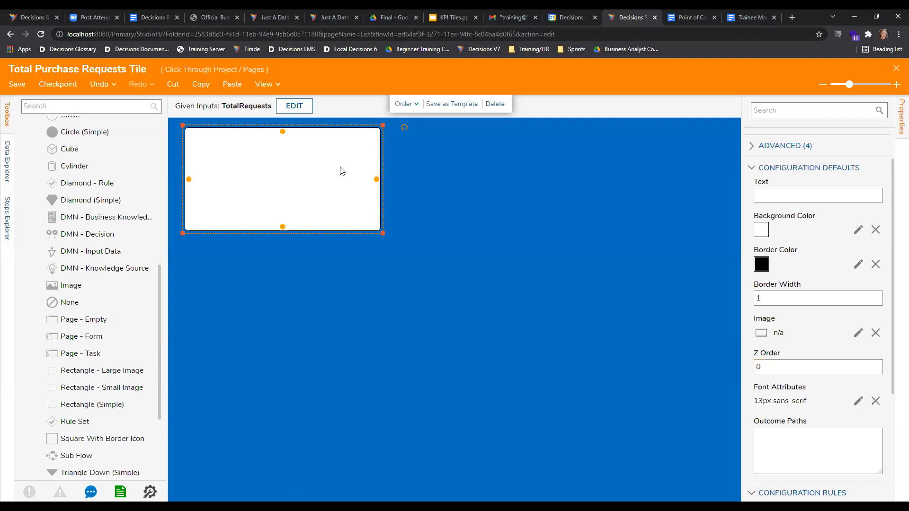
pyautogui.rightClick(305, 171)
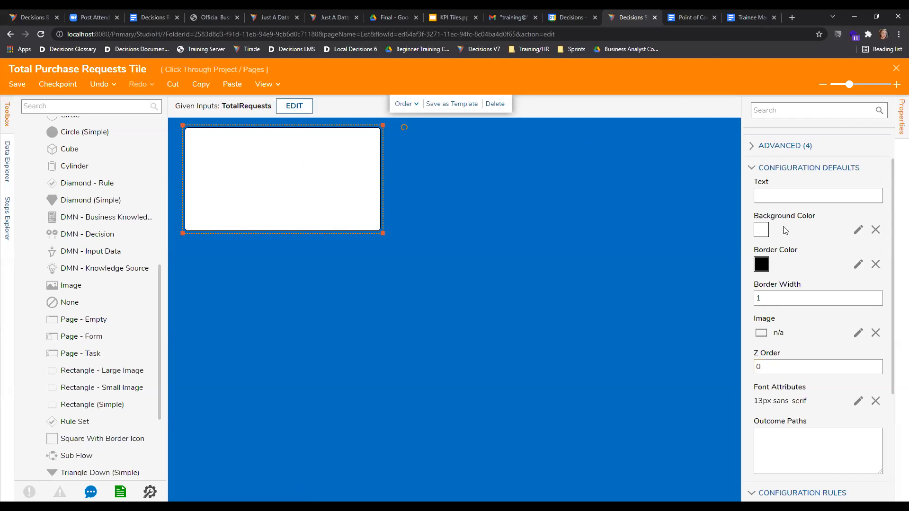
pyautogui.click(857, 229)
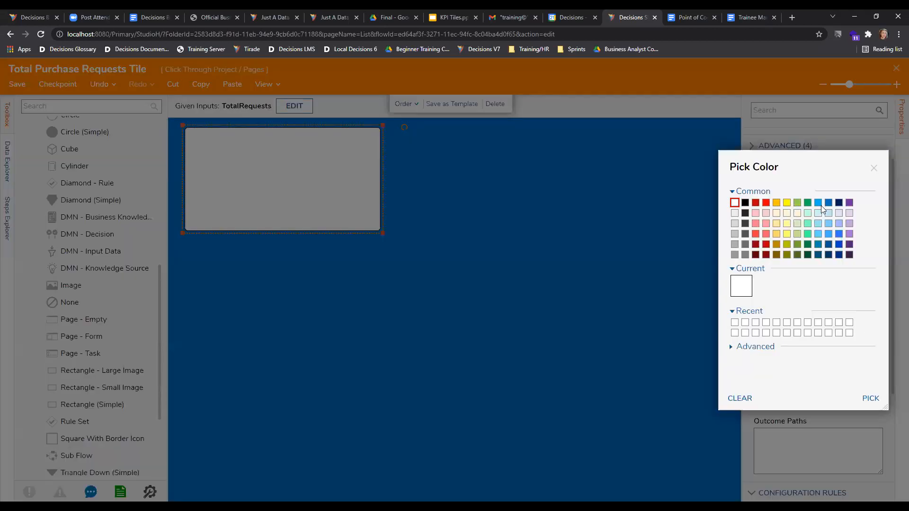
pyautogui.click(828, 204)
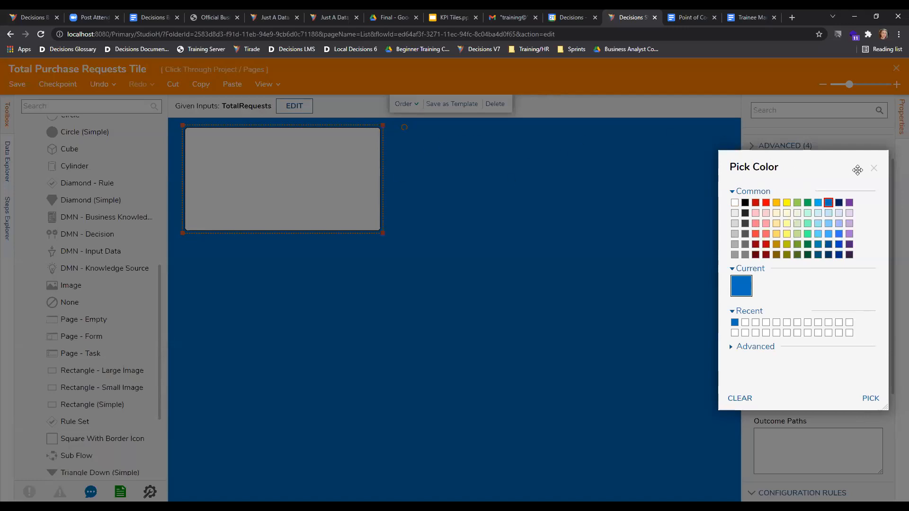
pyautogui.click(719, 475)
pyautogui.click(756, 368)
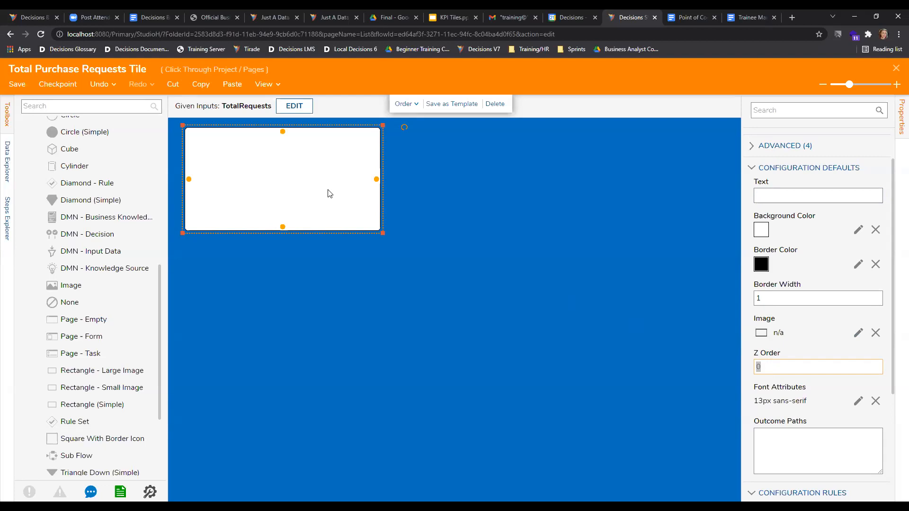
# - Set the rectangle's background color to the same medium blue as the tile background
pyautogui.click(776, 368)
pyautogui.click(858, 232)
pyautogui.click(828, 203)
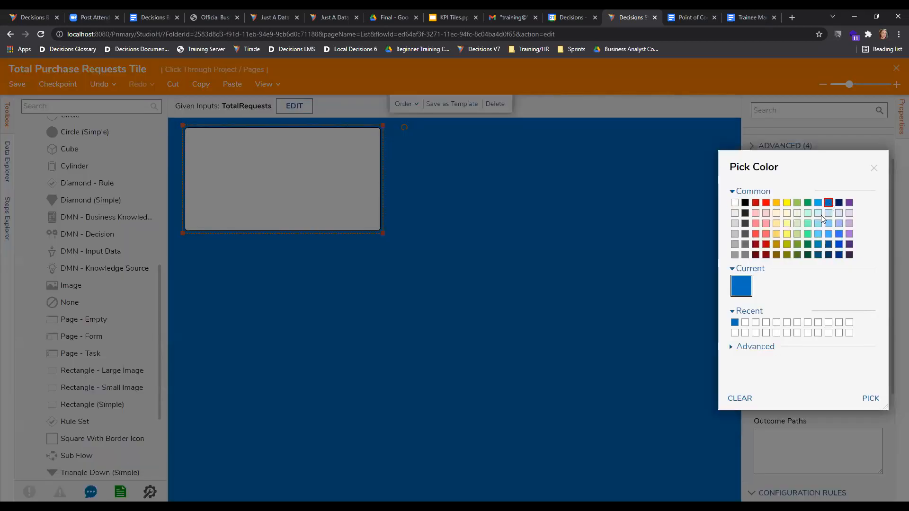
pyautogui.click(862, 399)
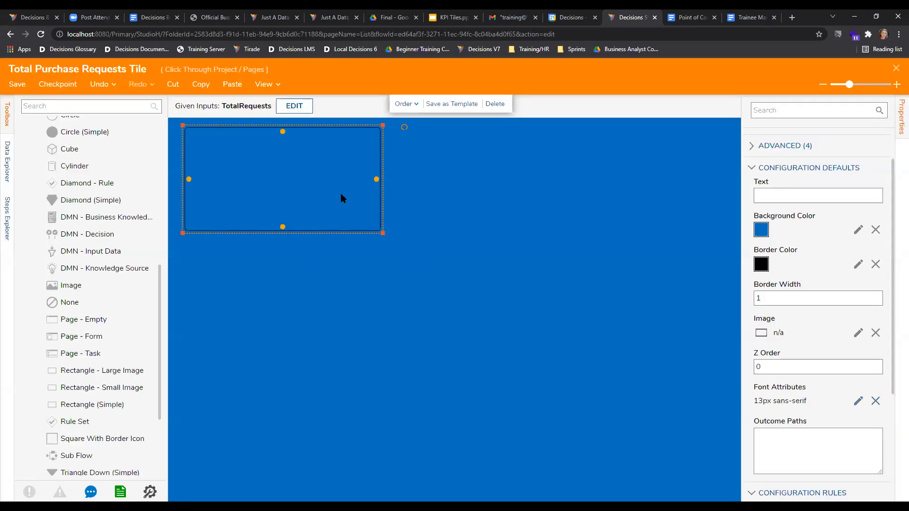
# - Move the rectangle clear of the tile content and raise the Z Order of the title, the Total Requests label (11) and the icon (2)
pyautogui.moveTo(309, 178); pyautogui.dragTo(339, 261)
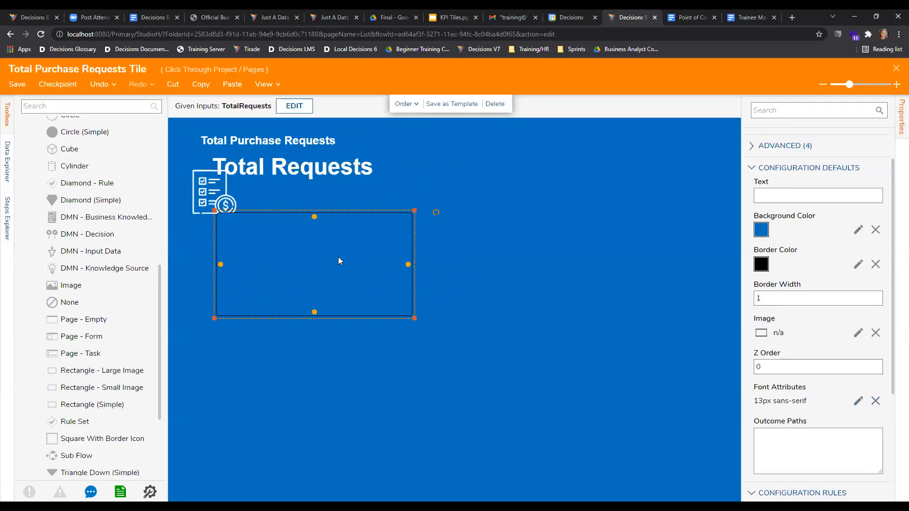
pyautogui.rightClick(339, 261)
pyautogui.click(290, 181)
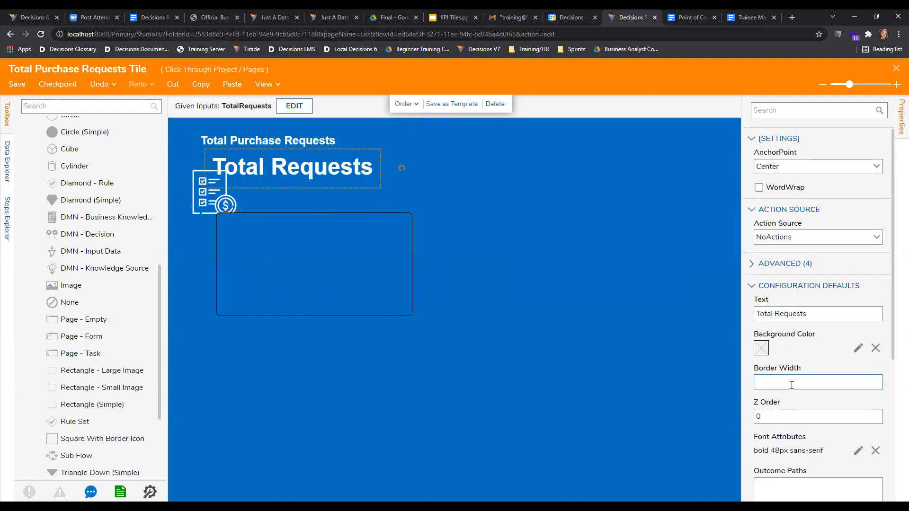
pyautogui.click(785, 409)
pyautogui.click(265, 140)
pyautogui.click(795, 419)
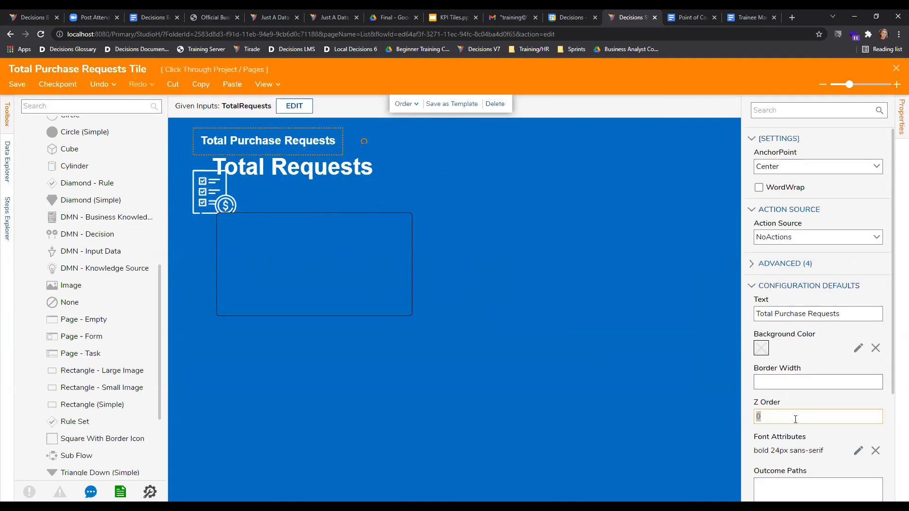
pyautogui.click(233, 211)
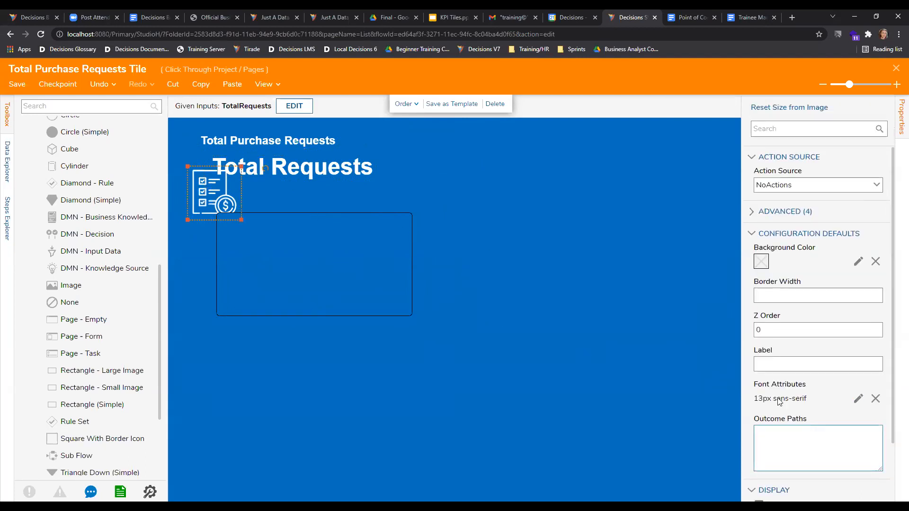
pyautogui.click(770, 330)
# - Move the rectangle back behind the title, label and icon, and check the Z Order settings of the elements
pyautogui.click(367, 264)
pyautogui.moveTo(367, 264); pyautogui.dragTo(330, 176)
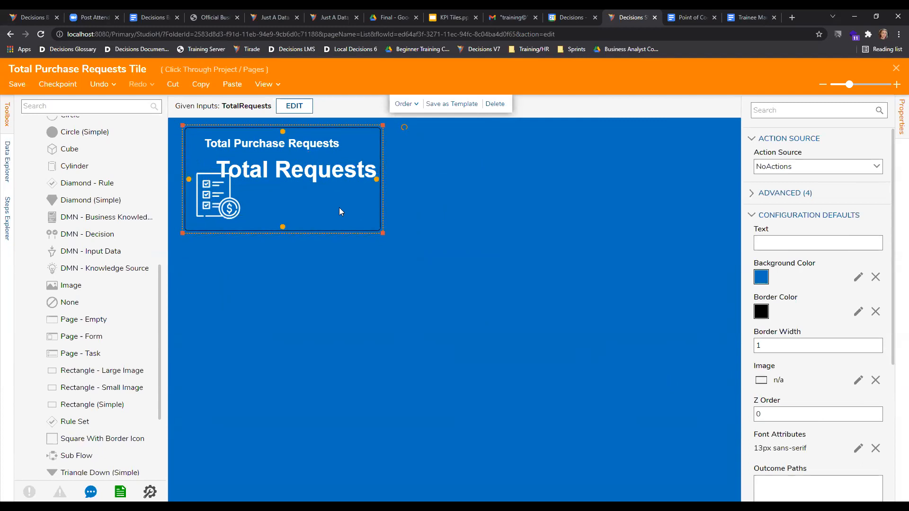
pyautogui.click(760, 415)
pyautogui.click(357, 218)
pyautogui.click(332, 173)
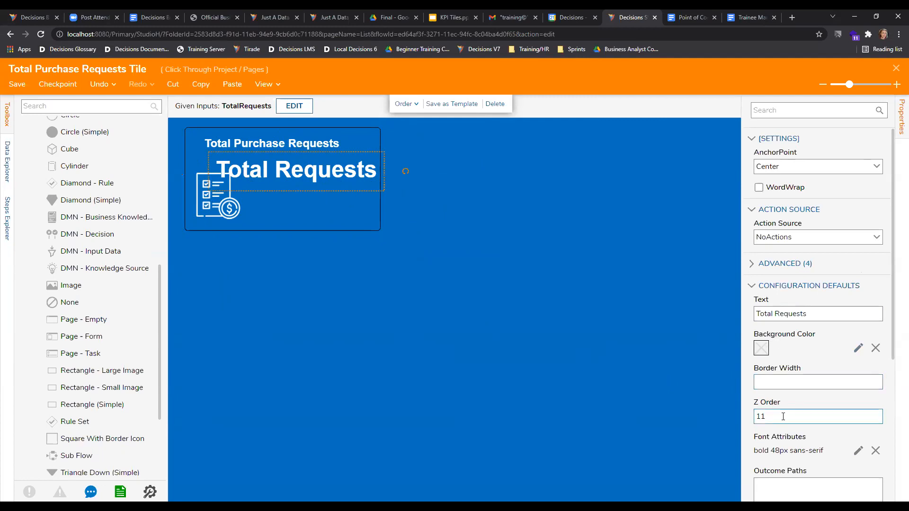
pyautogui.click(223, 197)
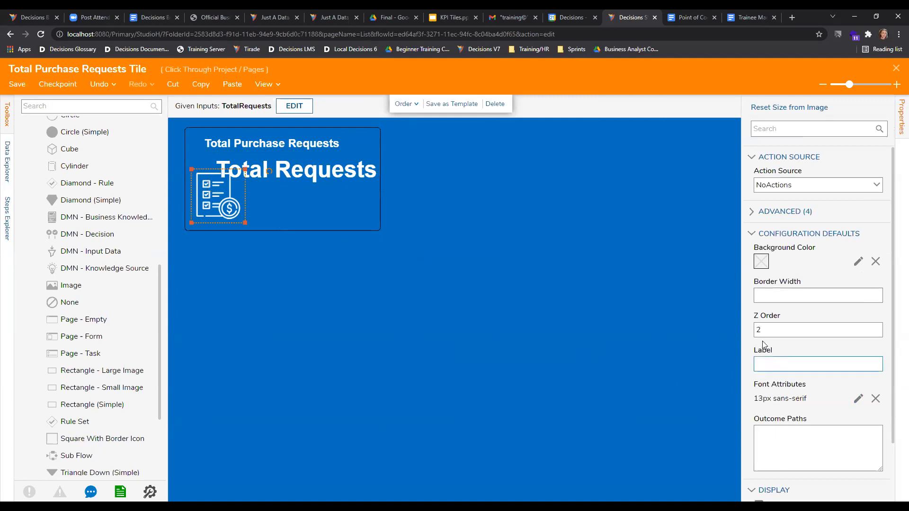
# - Clear the background color of the diagram tile itself, leaving the rectangle's blue fill in place
pyautogui.click(277, 252)
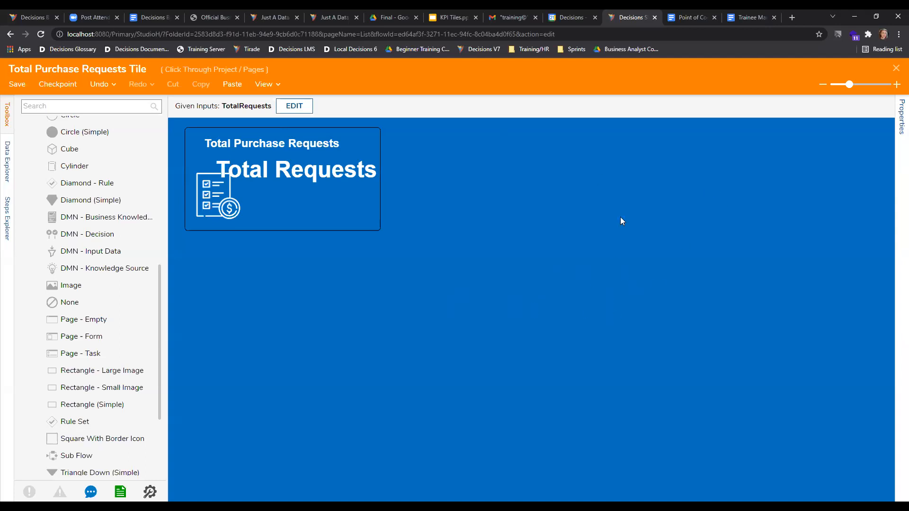
pyautogui.click(900, 126)
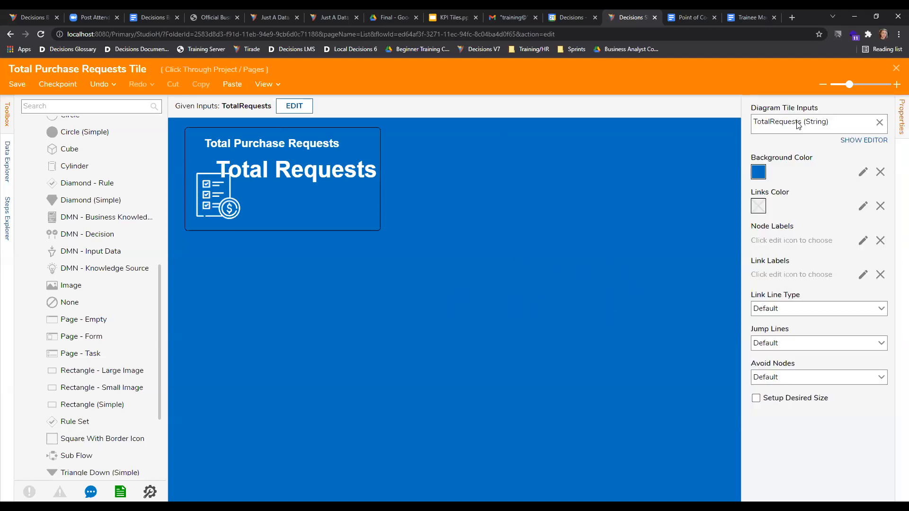
pyautogui.click(863, 172)
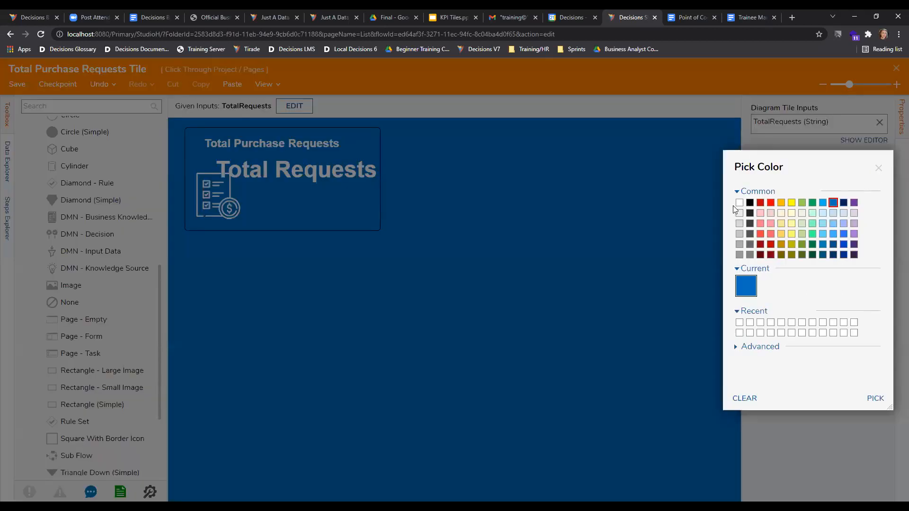
pyautogui.click(878, 168)
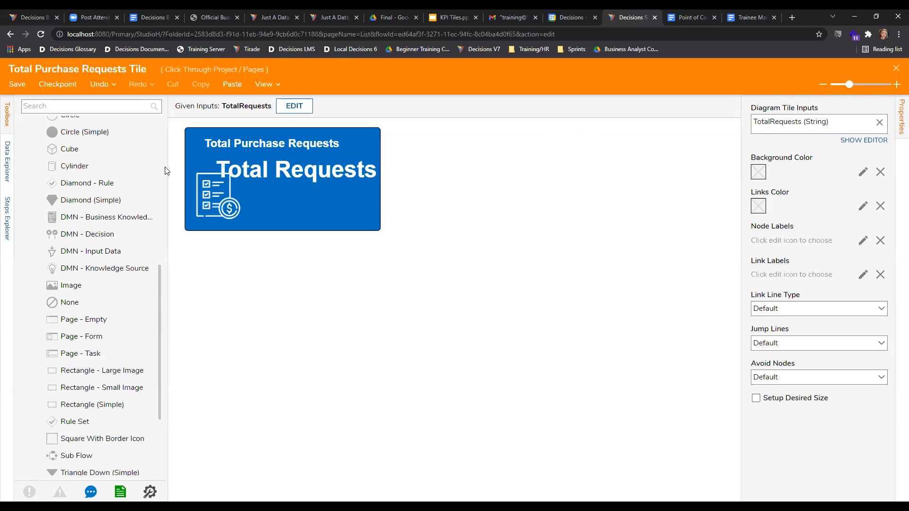
# - Save the Total Purchase Requests Tile without notes and close it to return to the dashboard page
pyautogui.click(297, 162)
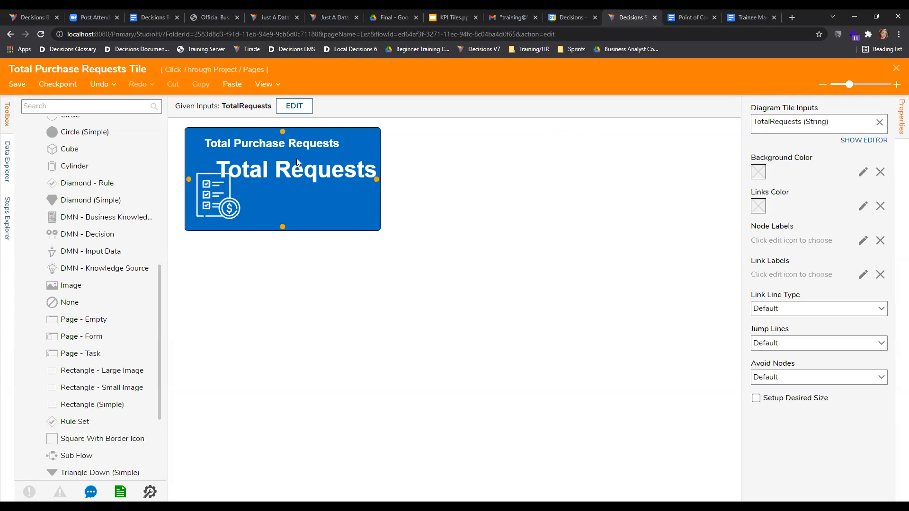
pyautogui.click(184, 133)
pyautogui.click(15, 85)
pyautogui.click(549, 348)
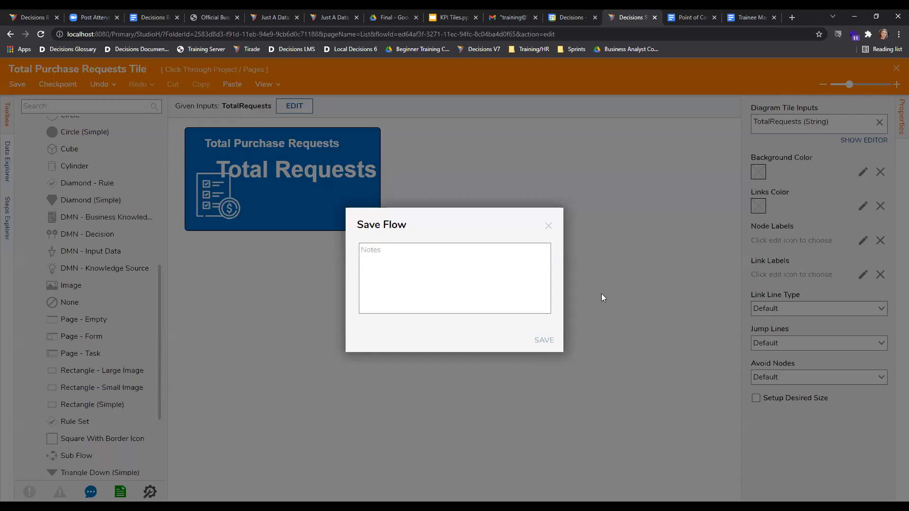
pyautogui.click(897, 69)
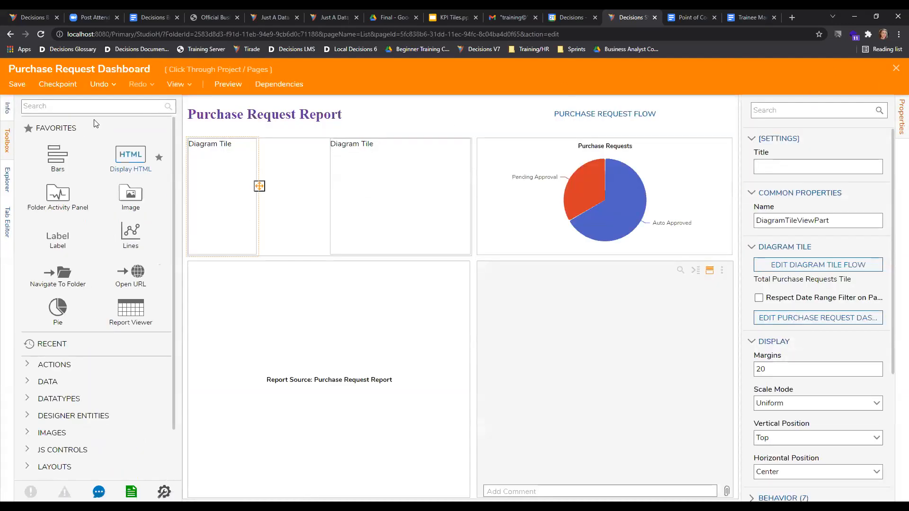
# - Save and close the Purchase Request Dashboard page, and open the Purchase Request Dashboard folder to view the tile
pyautogui.click(17, 84)
pyautogui.click(544, 340)
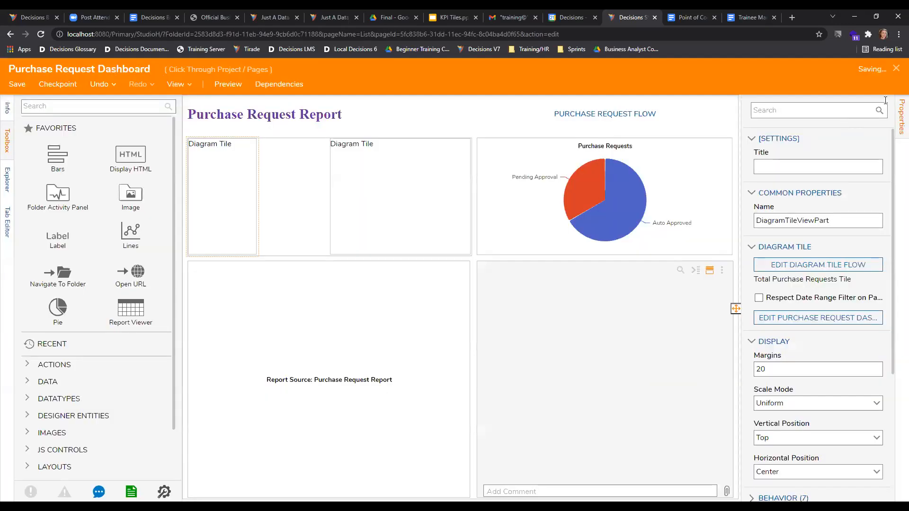
pyautogui.click(896, 68)
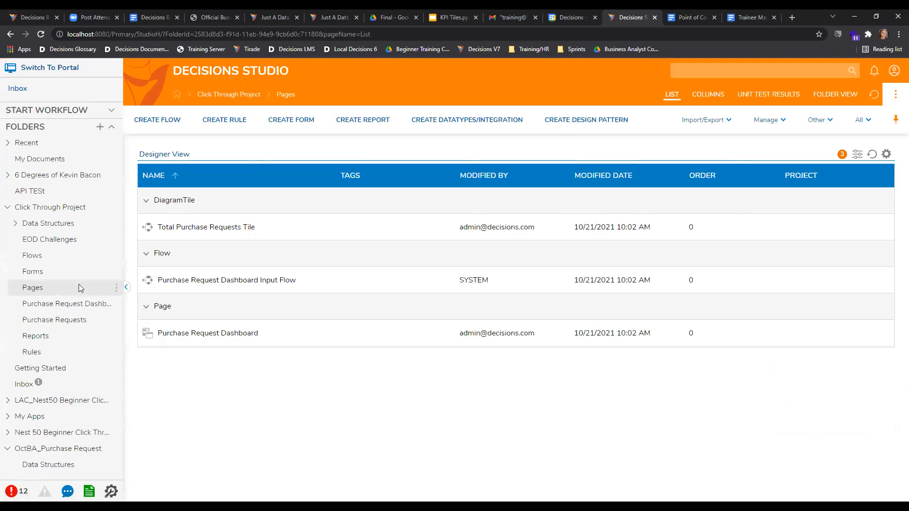
pyautogui.click(54, 305)
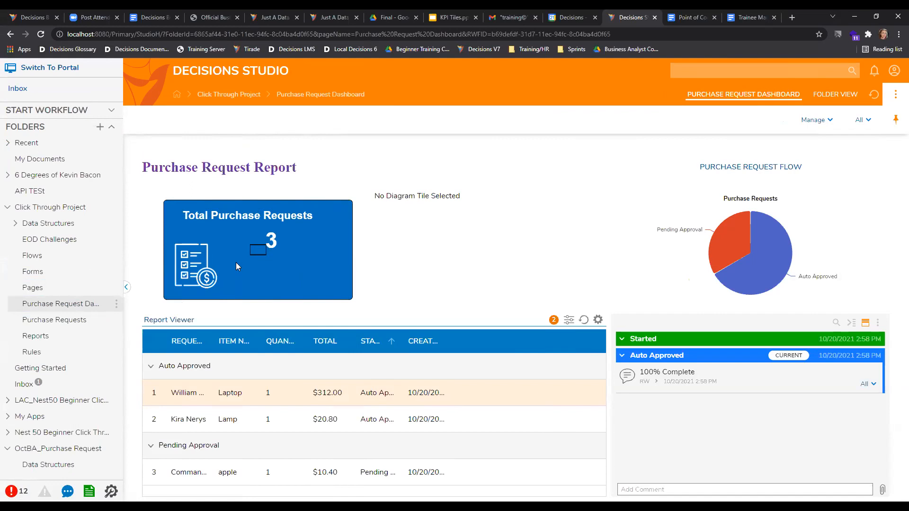
# - Reopen the Purchase Request Dashboard page from the Pages folder and open its Total Purchase Requests Tile for editing
pyautogui.click(40, 287)
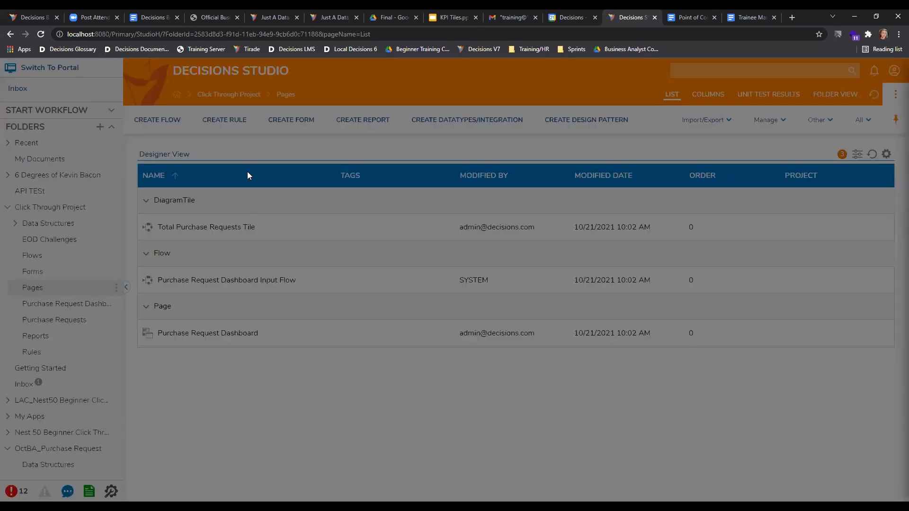
pyautogui.click(290, 128)
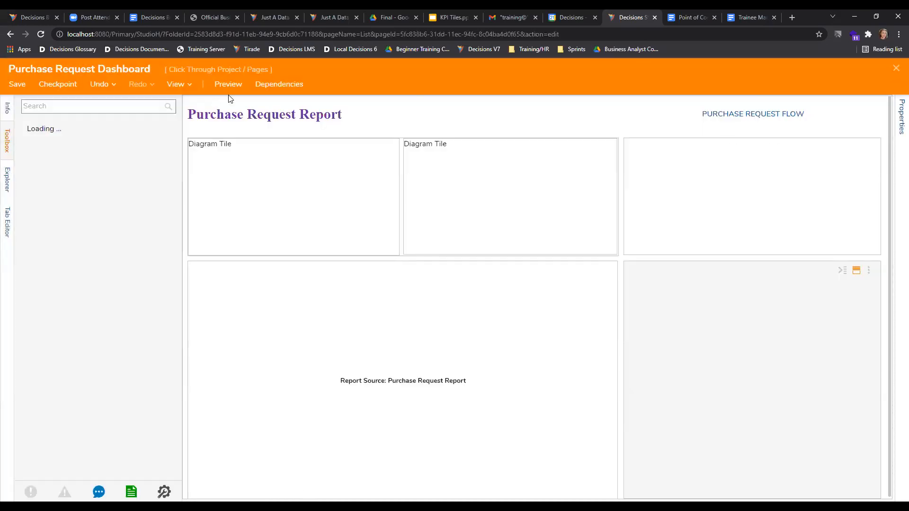
pyautogui.click(309, 201)
pyautogui.click(855, 269)
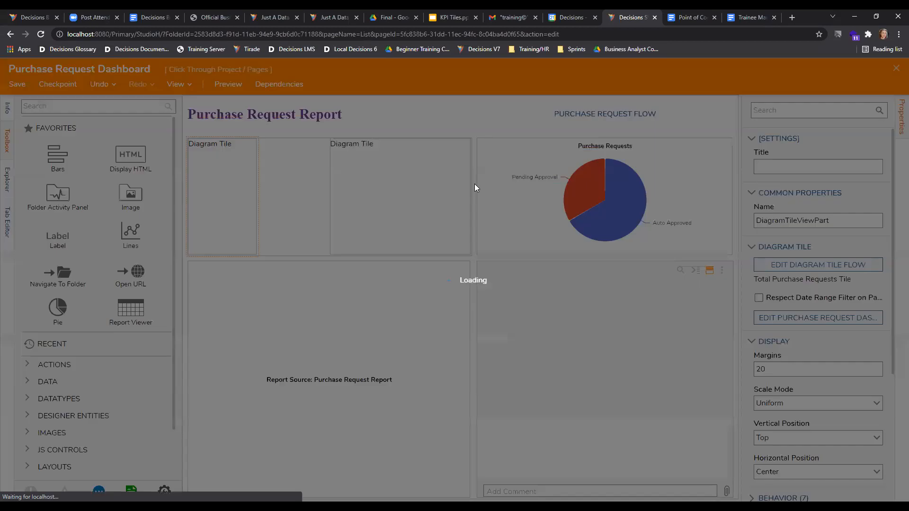
# - View the tile's input data definition, and close both it and the tile designer without edits
pyautogui.click(291, 108)
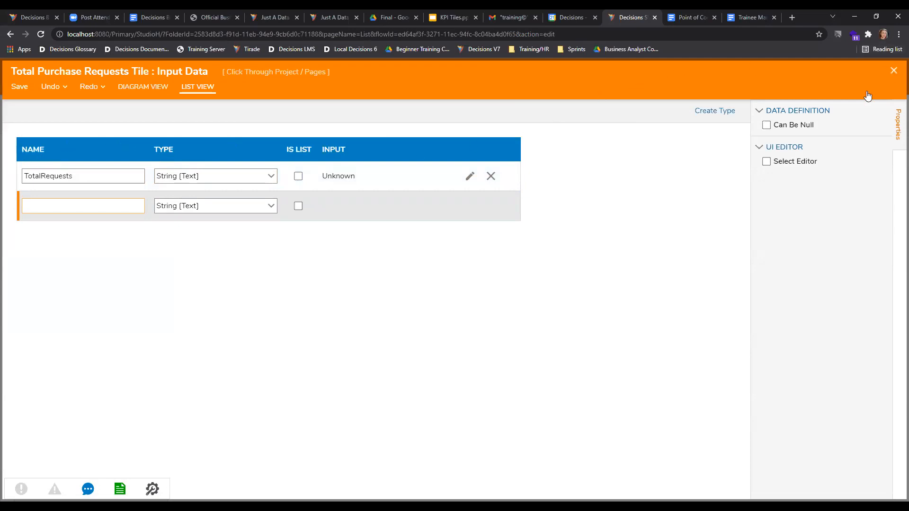
pyautogui.click(895, 72)
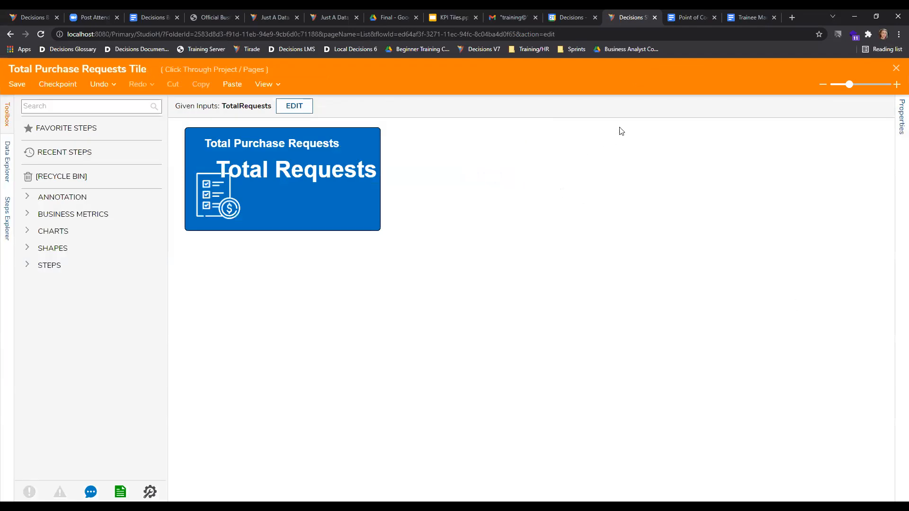
pyautogui.click(894, 72)
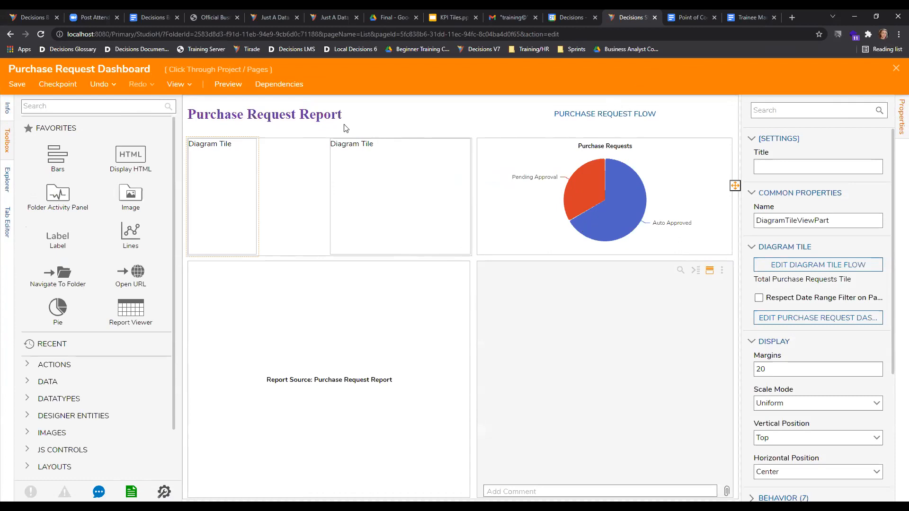
# - Preview the dashboard page, look through the report's request rows, and close the preview
pyautogui.click(229, 84)
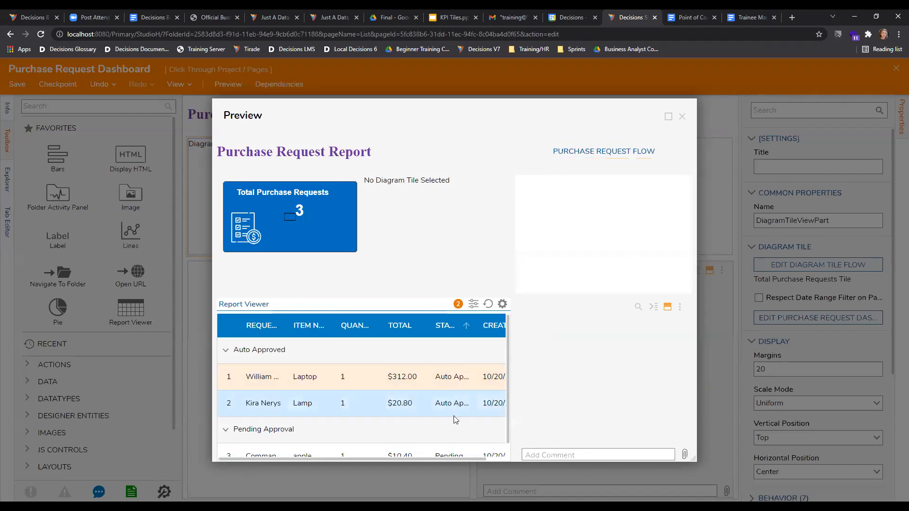
pyautogui.scroll(-1, 453, 429)
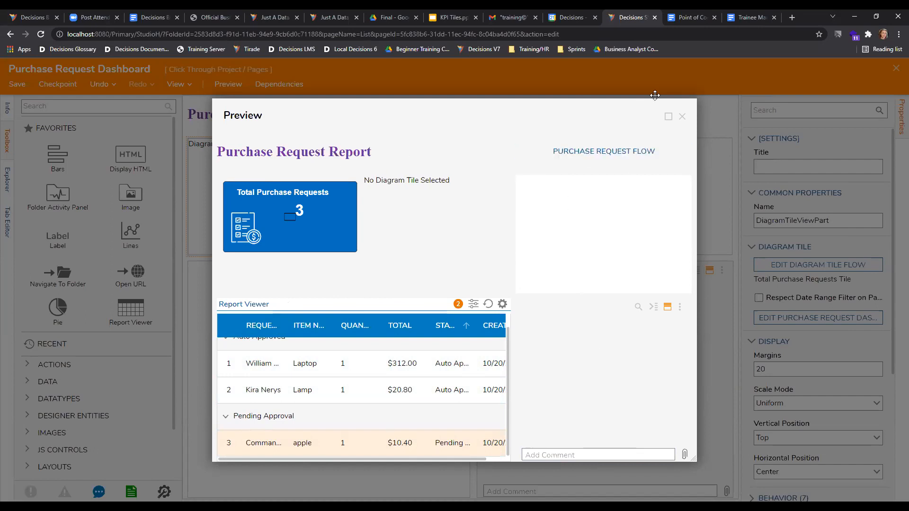
pyautogui.click(682, 117)
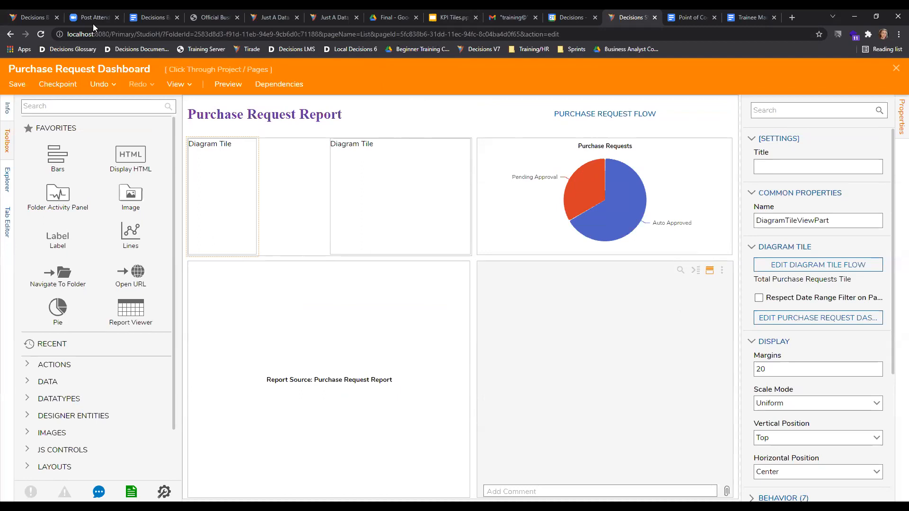
# - Widen the first diagram tile on the dashboard to the edge of the second one, and open its tile for editing
pyautogui.moveTo(258, 184); pyautogui.dragTo(330, 185)
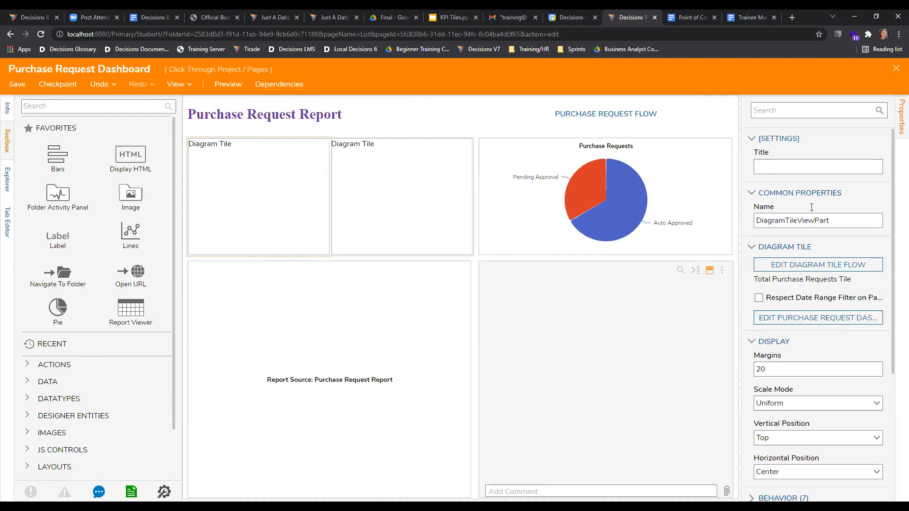
pyautogui.click(815, 269)
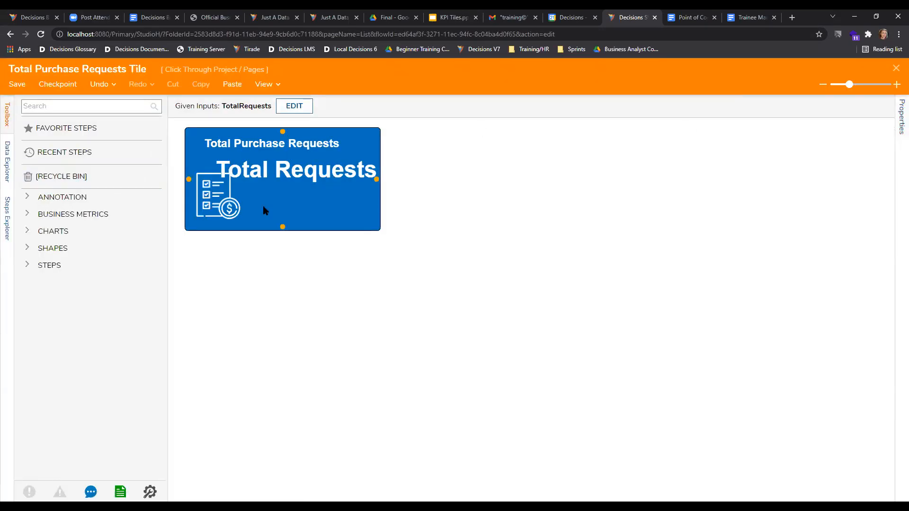
# - View the image library available for the tile's blue rectangle, and close it without picking an image
pyautogui.click(232, 211)
pyautogui.scroll(-2, 805, 296)
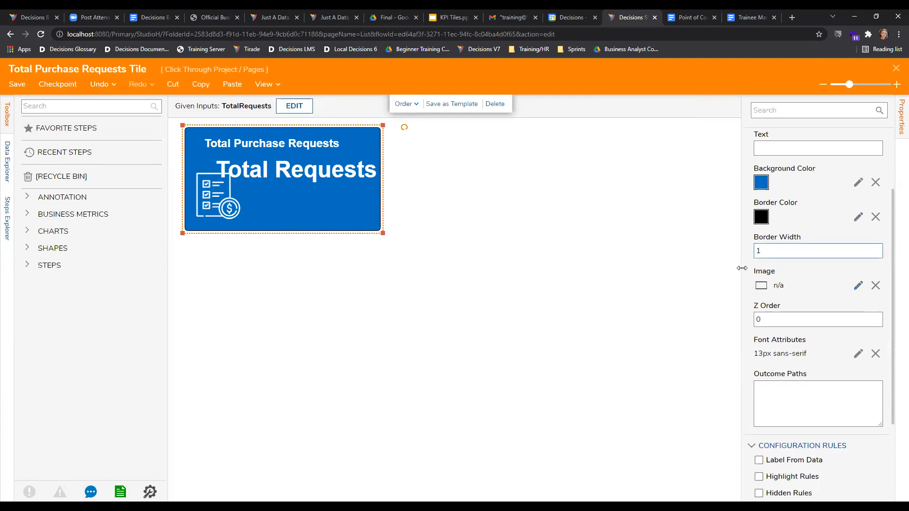
pyautogui.click(858, 285)
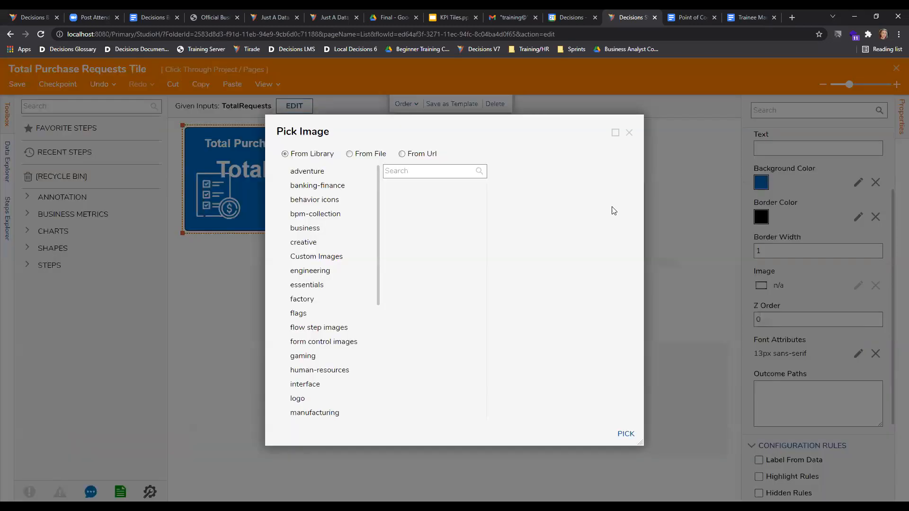
pyautogui.click(629, 132)
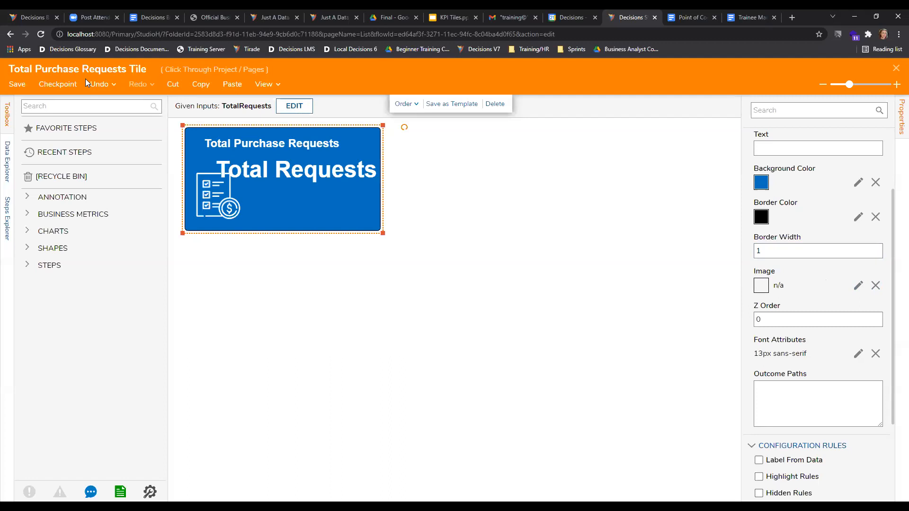
# - Save and close the Total Purchase Requests Tile, and save and close the Purchase Request Dashboard page
pyautogui.click(12, 90)
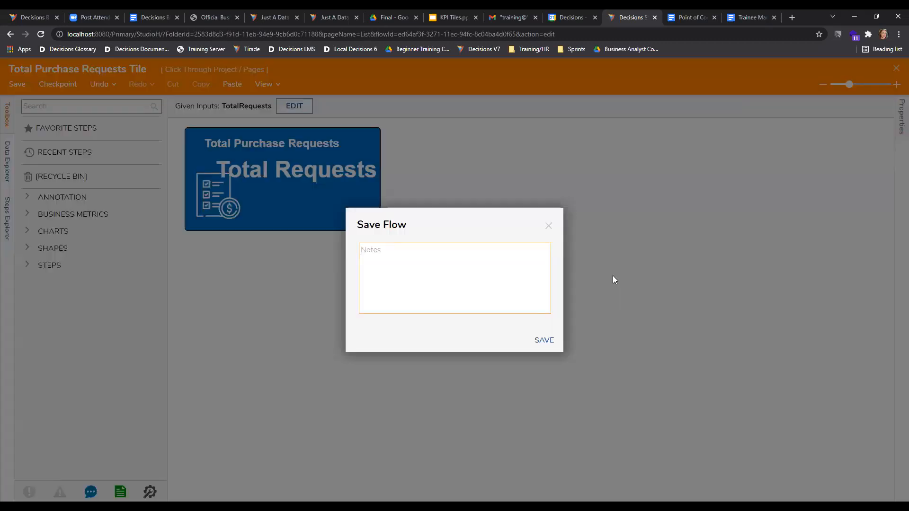
pyautogui.click(543, 341)
pyautogui.click(895, 69)
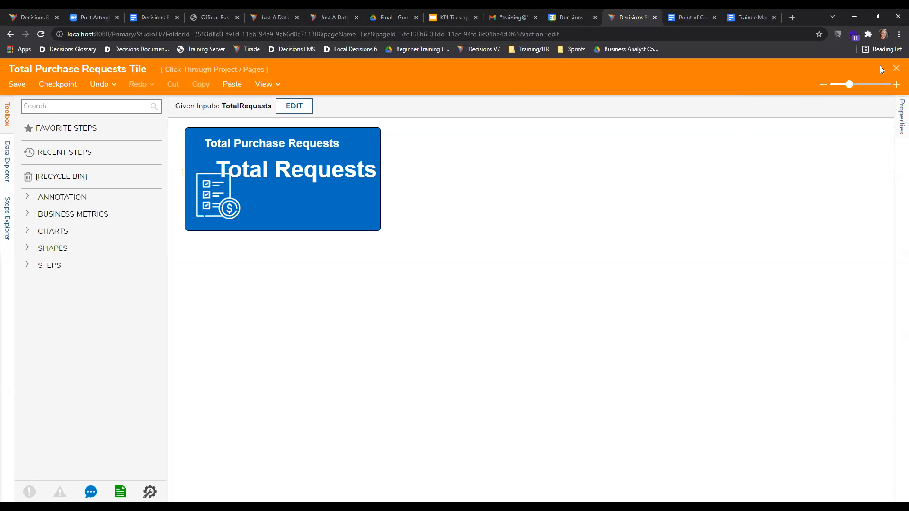
pyautogui.click(17, 84)
pyautogui.click(544, 340)
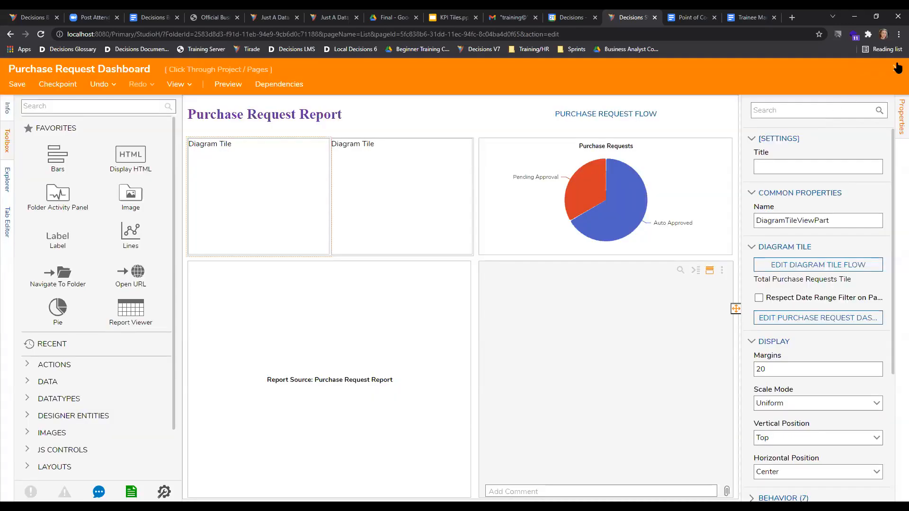
pyautogui.click(897, 67)
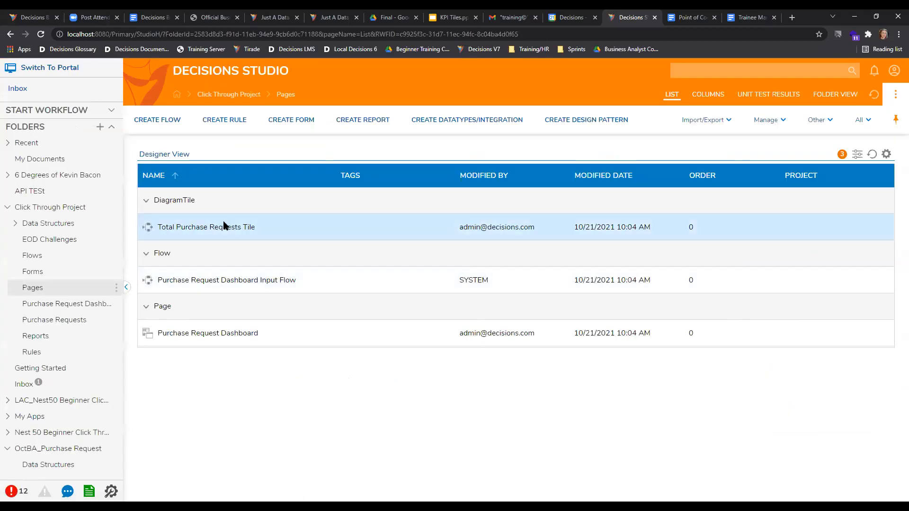
# - Check the overview of the Purchase Request Dashboard Input Flow, and reopen the Purchase Request Dashboard page for editing
pyautogui.click(188, 277)
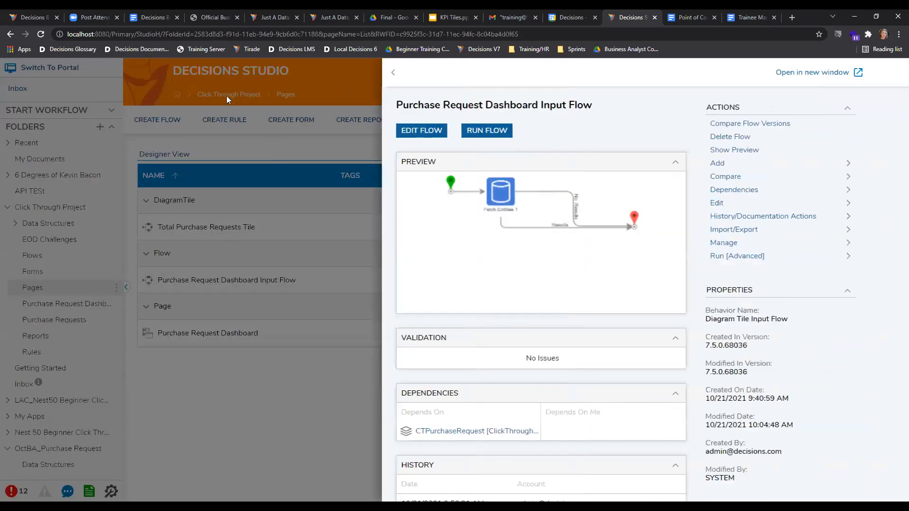
pyautogui.click(184, 350)
pyautogui.click(184, 333)
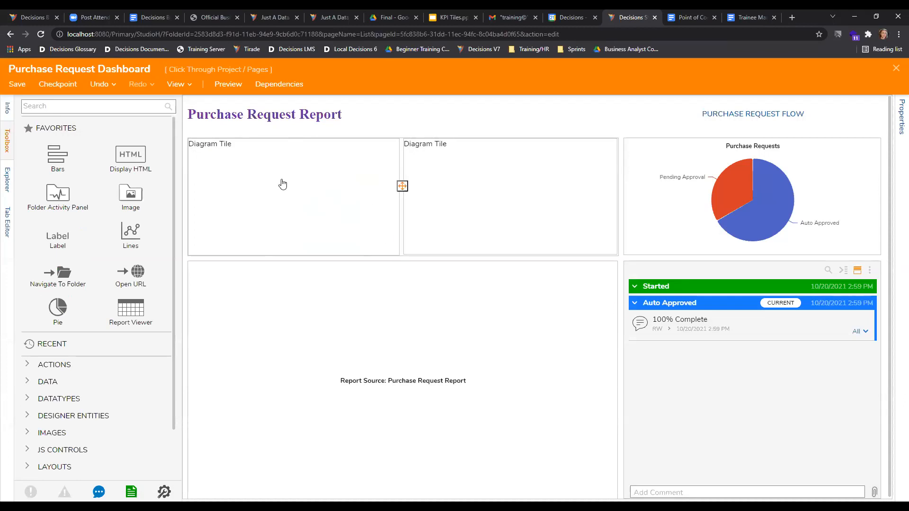
# - Create a new Diagram Tile flow named "Total $ Purchase Requests" for the second diagram tile on the dashboard
pyautogui.click(522, 174)
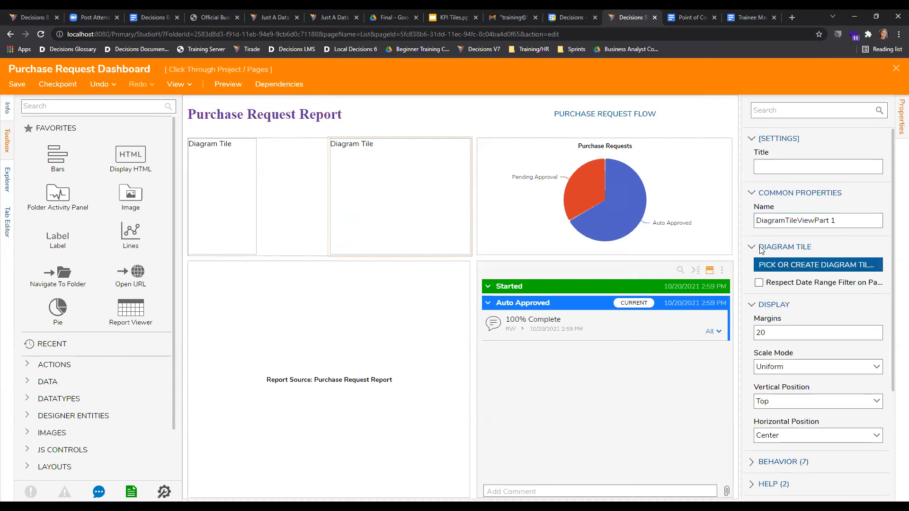
pyautogui.click(810, 266)
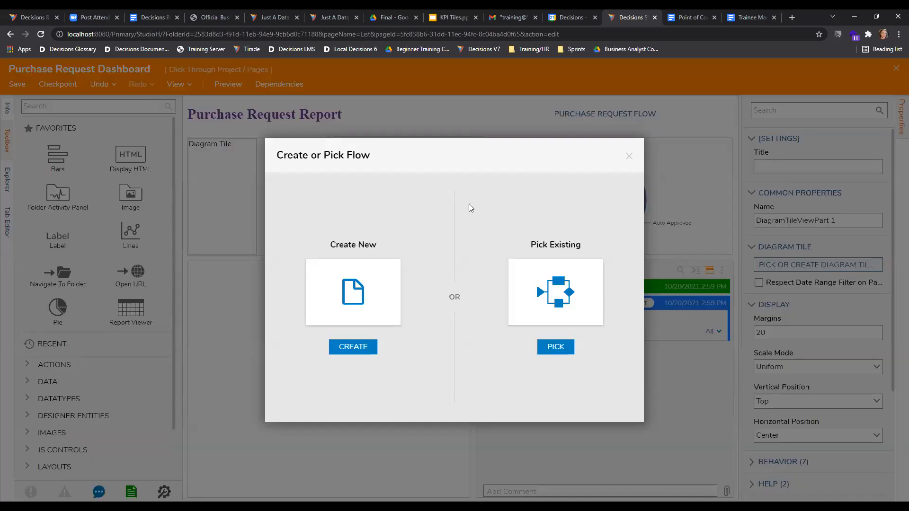
pyautogui.click(351, 349)
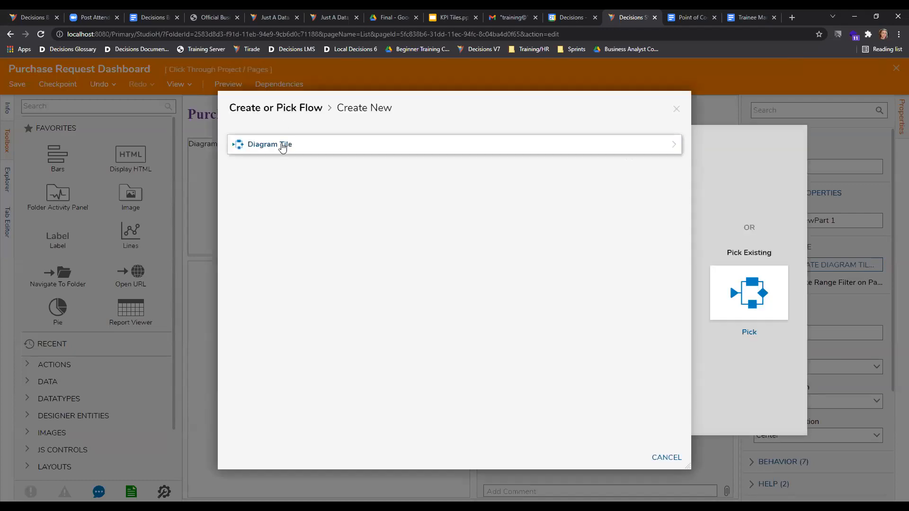
pyautogui.click(283, 146)
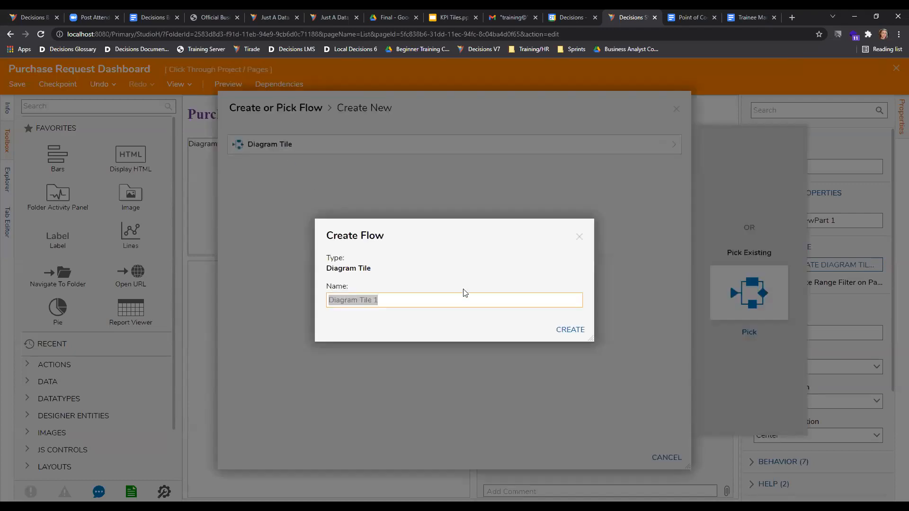
pyautogui.press('BackSpace')
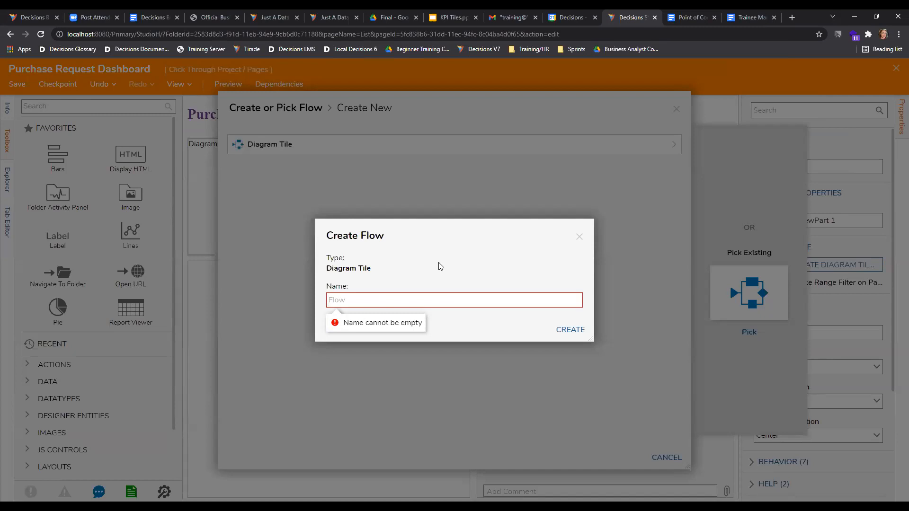
pyautogui.write('Total')
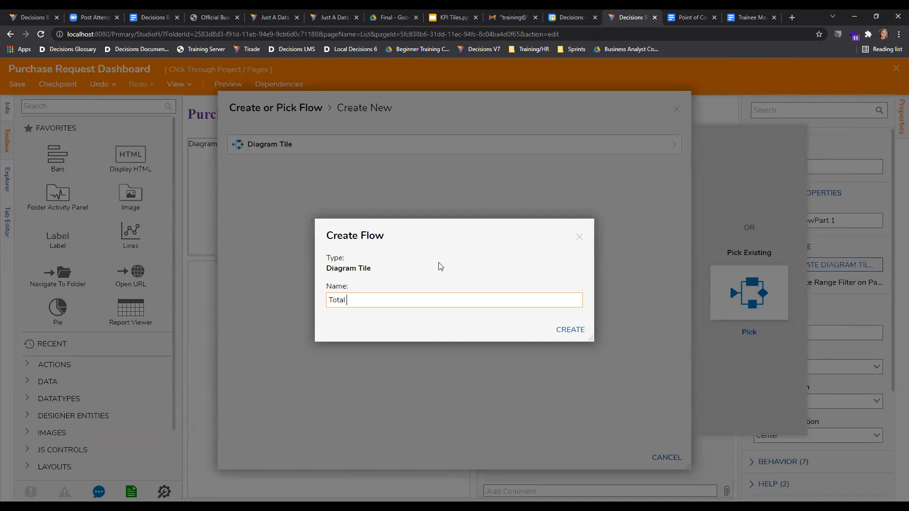
pyautogui.write(' $ Purchase Requests')
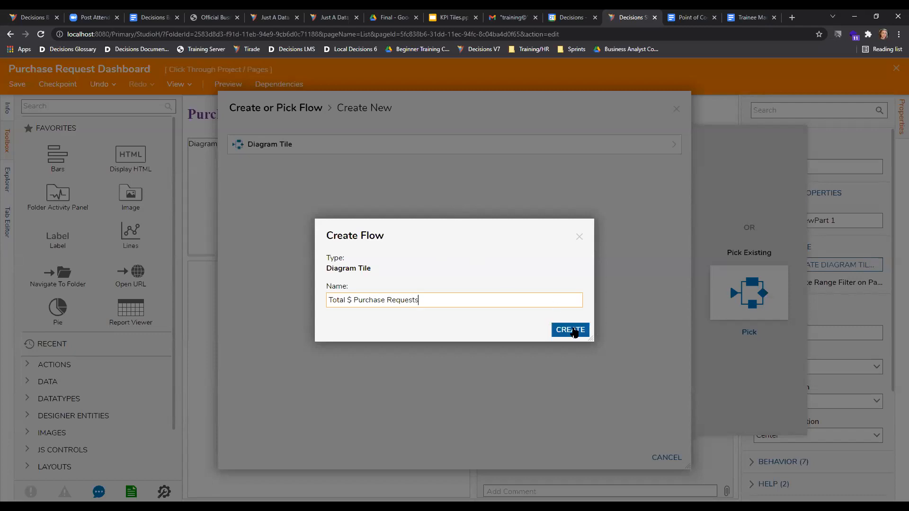
pyautogui.click(573, 331)
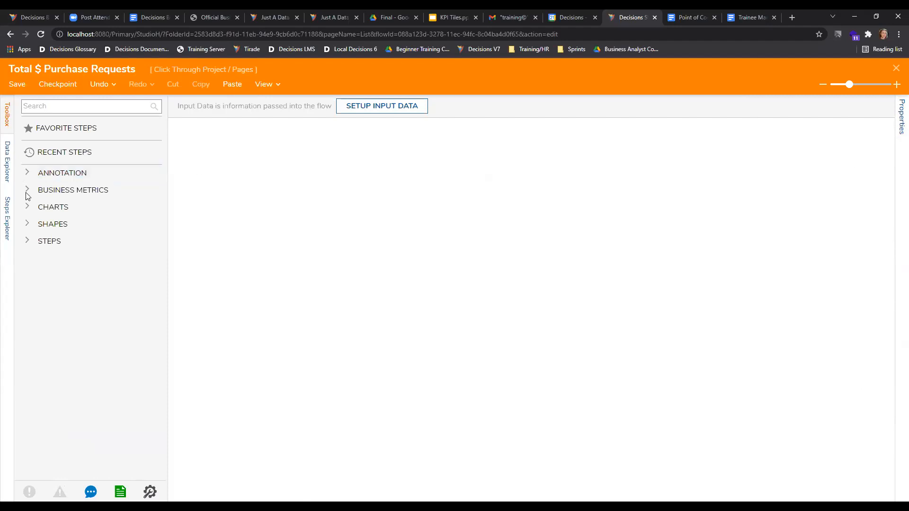
# - Add a Circle shape to the empty tile canvas and enlarge it to about 181 wide by 144 high
pyautogui.click(52, 224)
pyautogui.scroll(3, 61, 179)
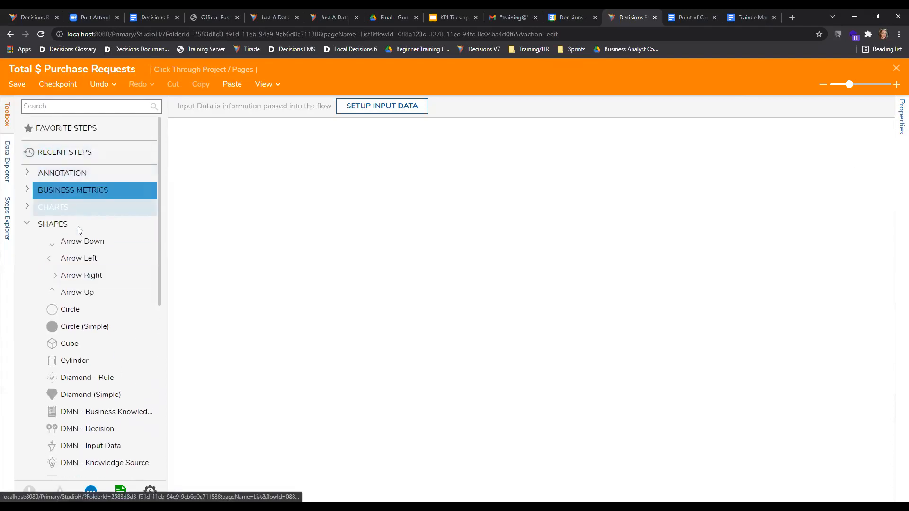
pyautogui.scroll(-3, 81, 256)
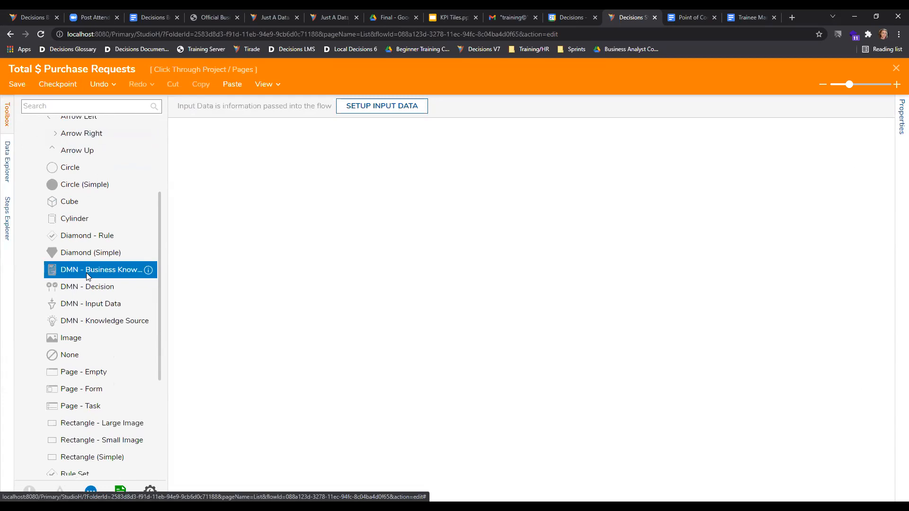
pyautogui.scroll(-1, 87, 270)
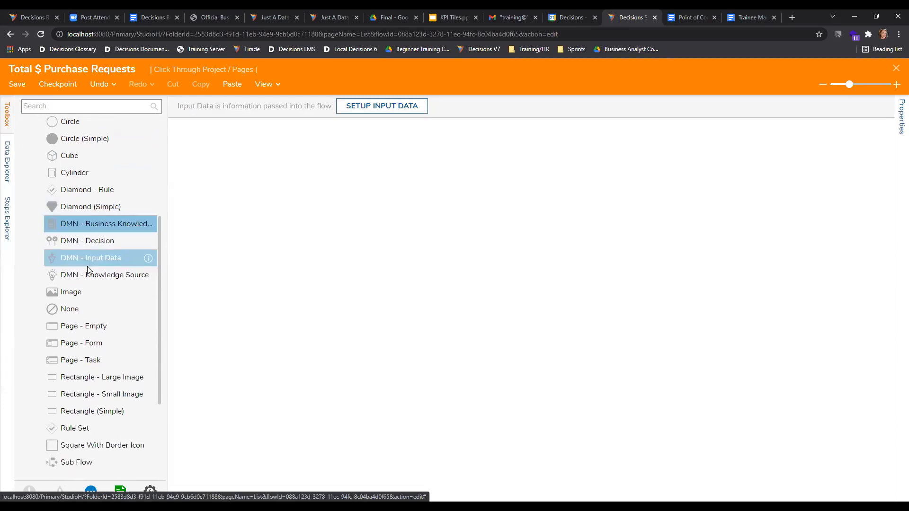
pyautogui.scroll(-2, 90, 266)
pyautogui.scroll(5, 76, 266)
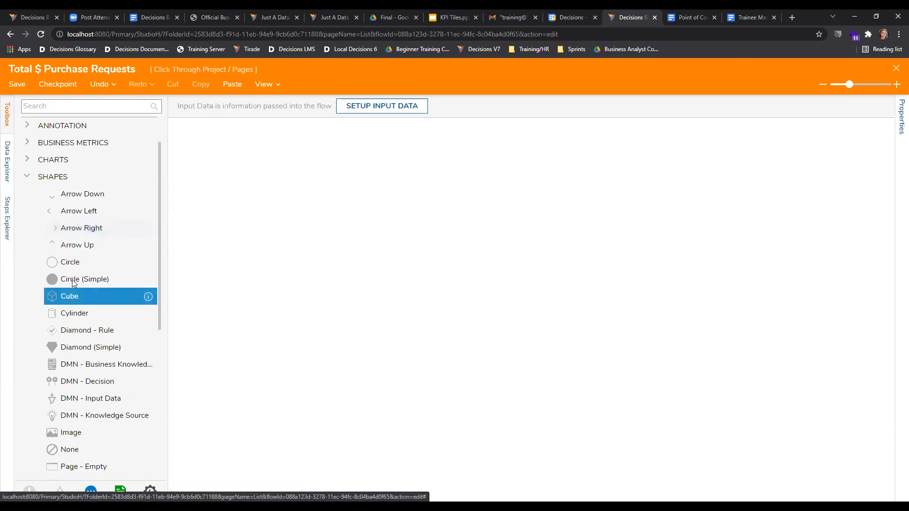
pyautogui.moveTo(64, 264); pyautogui.dragTo(261, 168)
pyautogui.moveTo(301, 194); pyautogui.dragTo(331, 220)
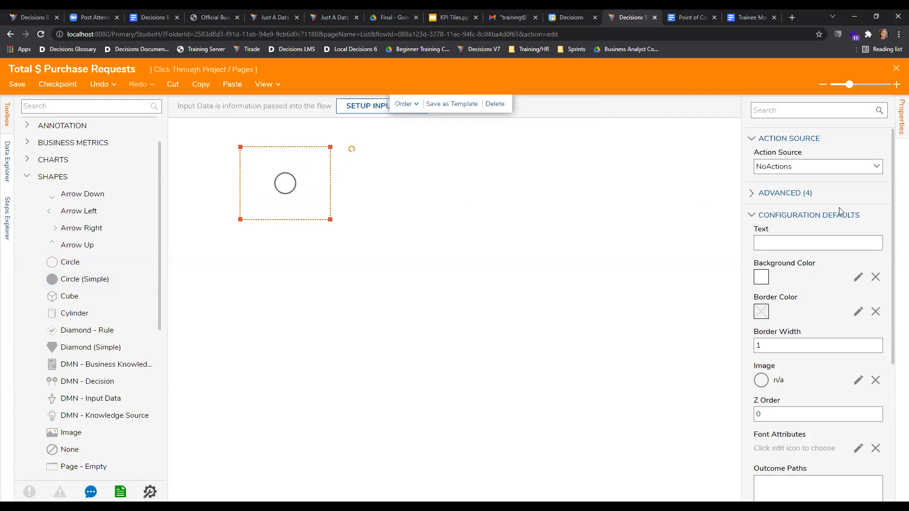
pyautogui.scroll(-2, 824, 317)
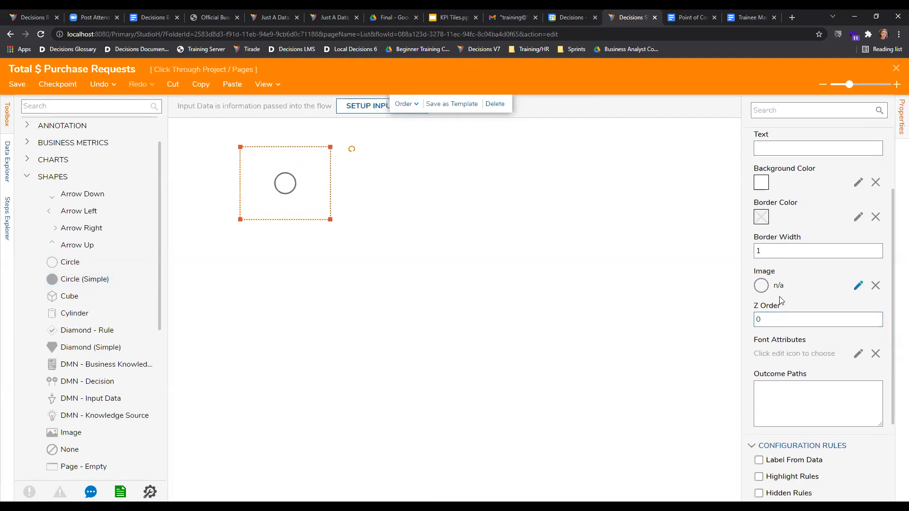
pyautogui.click(857, 286)
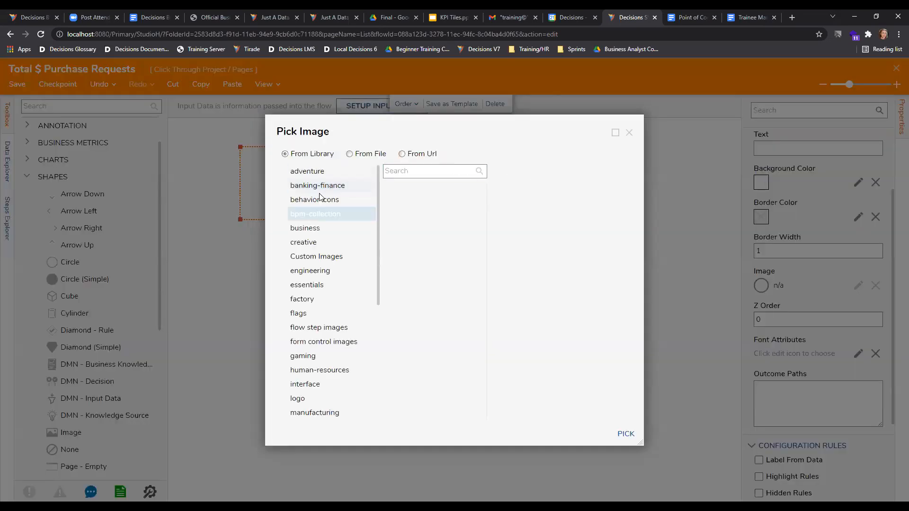
pyautogui.click(630, 132)
# - Set the circle's font size to 30 in its font attributes
pyautogui.scroll(-3, 800, 256)
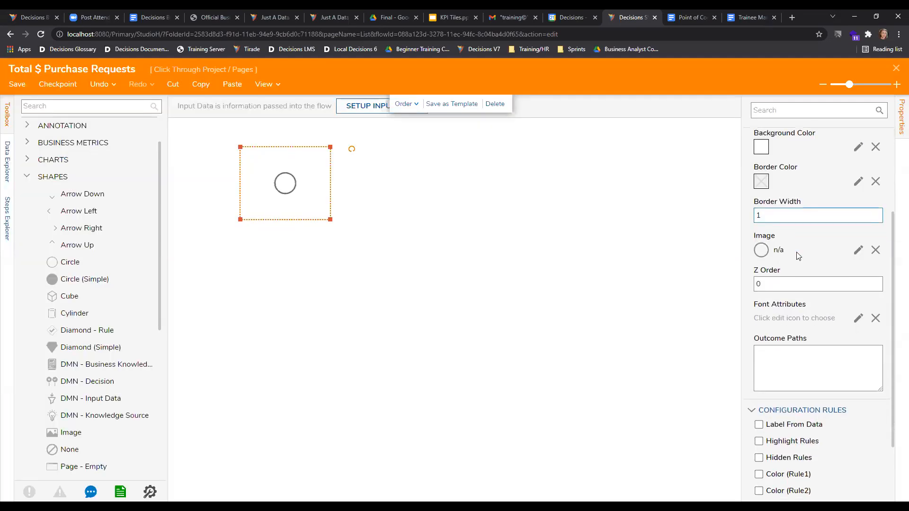
pyautogui.click(858, 234)
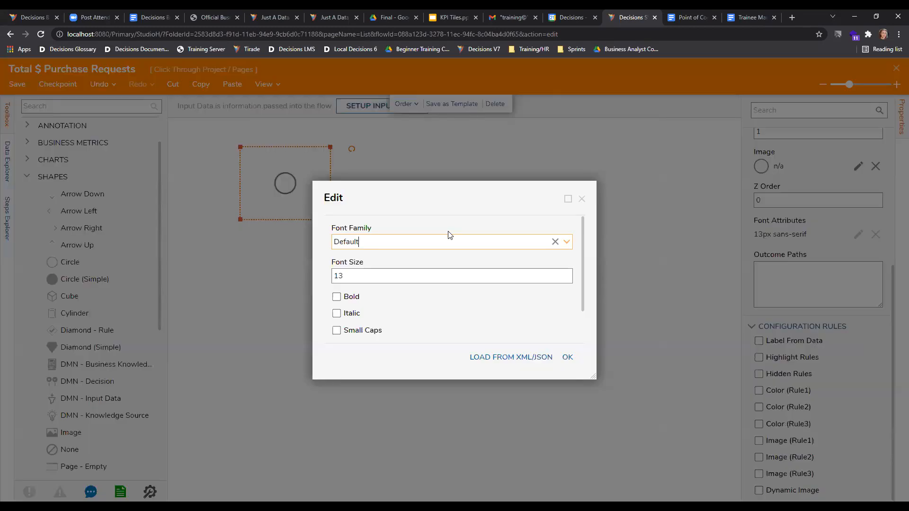
pyautogui.click(552, 279)
pyautogui.hotkey('ctrl', 'a')
pyautogui.write('30')
pyautogui.click(567, 358)
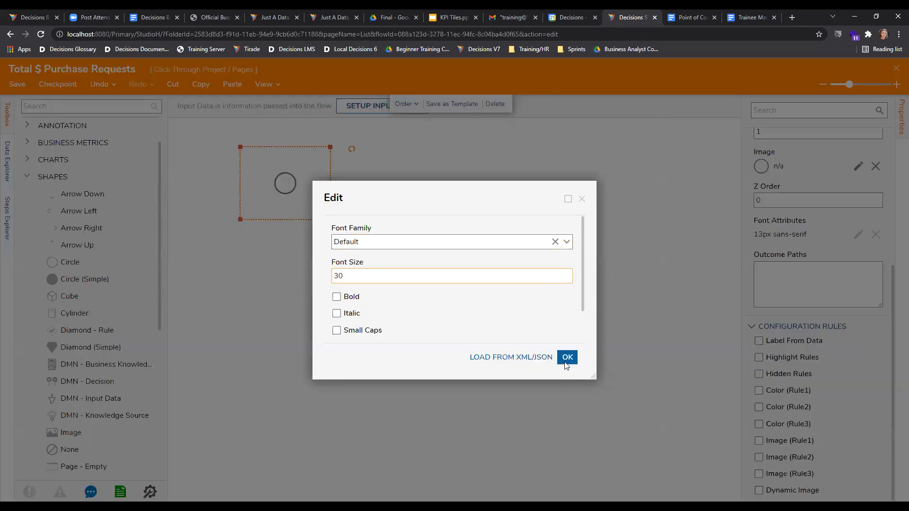
# - Set the circle's height to 300 and its X position to 300
pyautogui.scroll(2, 811, 215)
pyautogui.scroll(2, 811, 216)
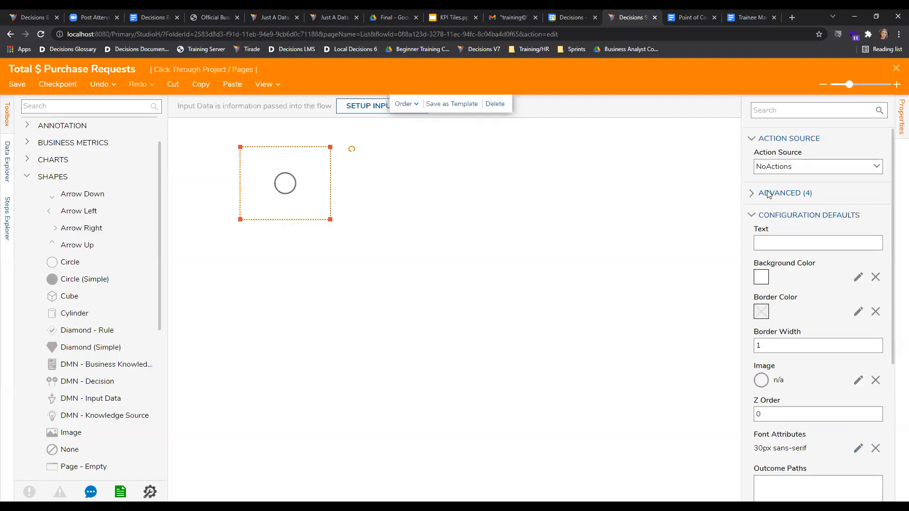
pyautogui.click(787, 194)
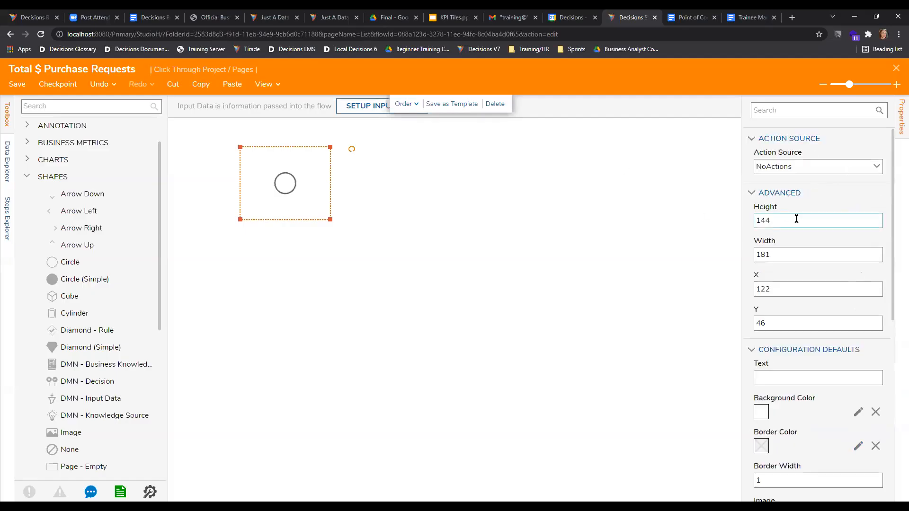
pyautogui.doubleClick(796, 220)
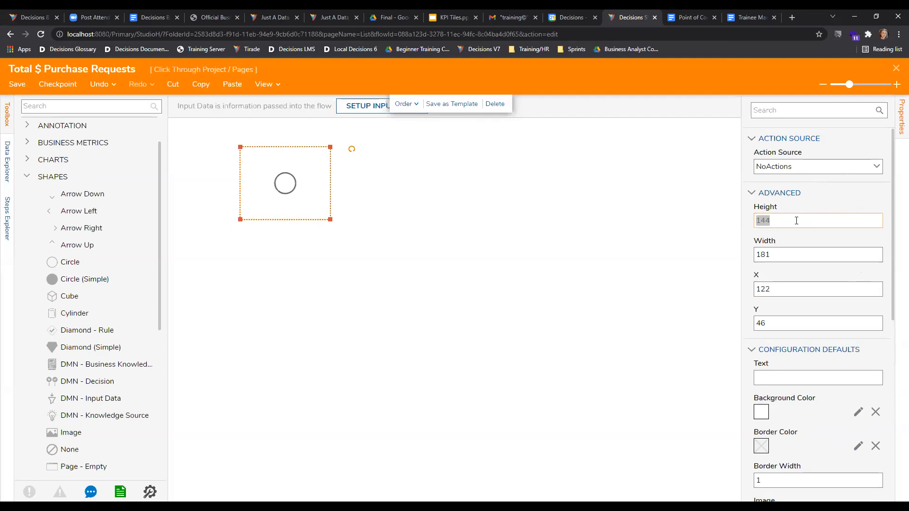
pyautogui.write('300')
pyautogui.doubleClick(791, 255)
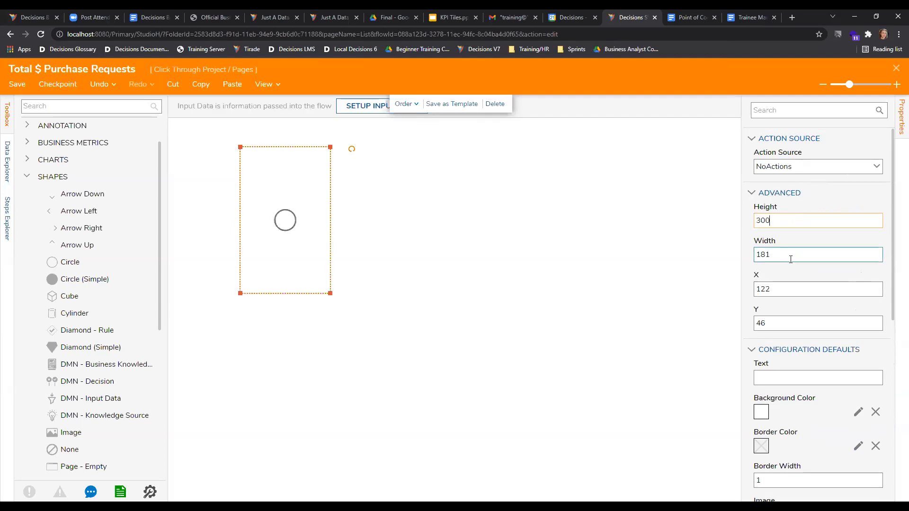
pyautogui.doubleClick(776, 291)
pyautogui.write('300')
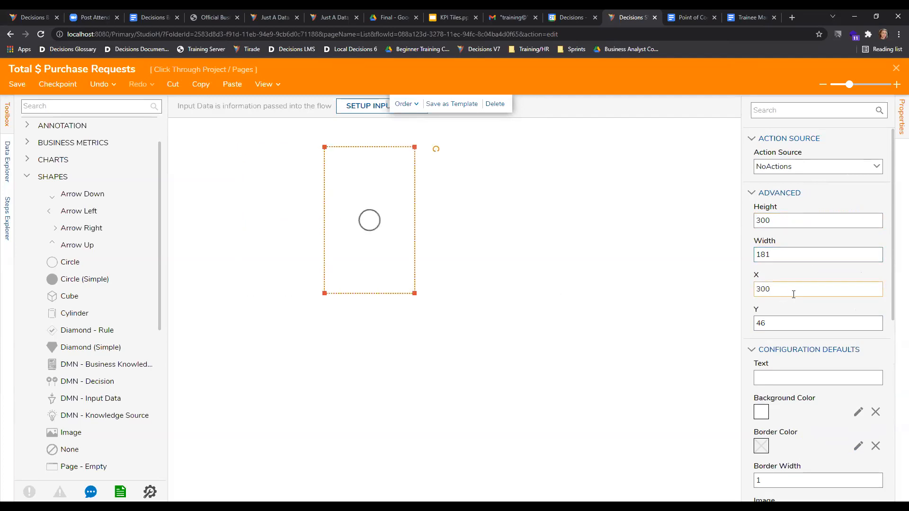
# - Enable the Dynamic Image configuration rule for the circle
pyautogui.scroll(-3, 793, 295)
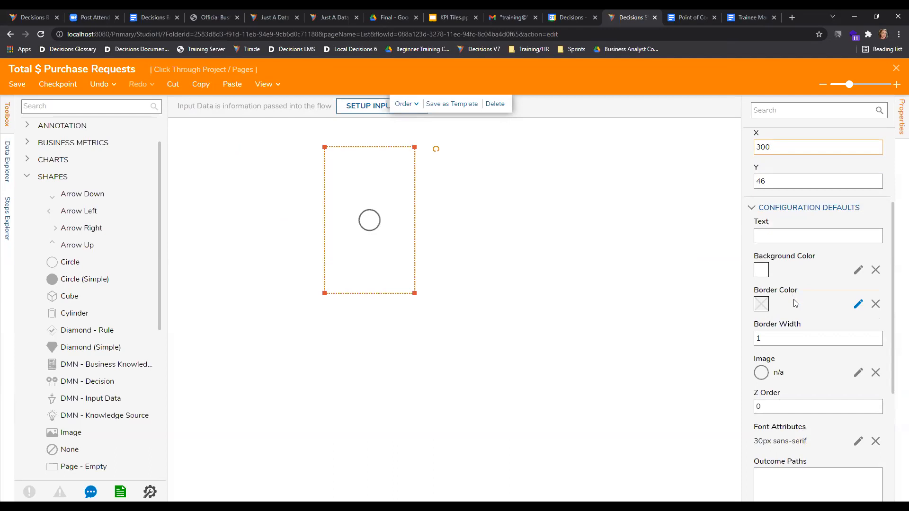
pyautogui.scroll(-3, 794, 303)
pyautogui.scroll(-2, 795, 303)
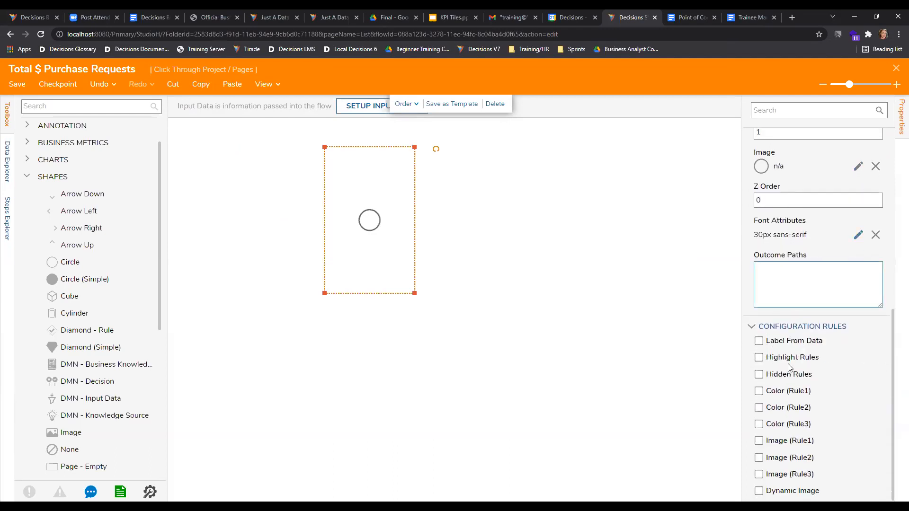
pyautogui.click(794, 491)
pyautogui.scroll(-2, 815, 440)
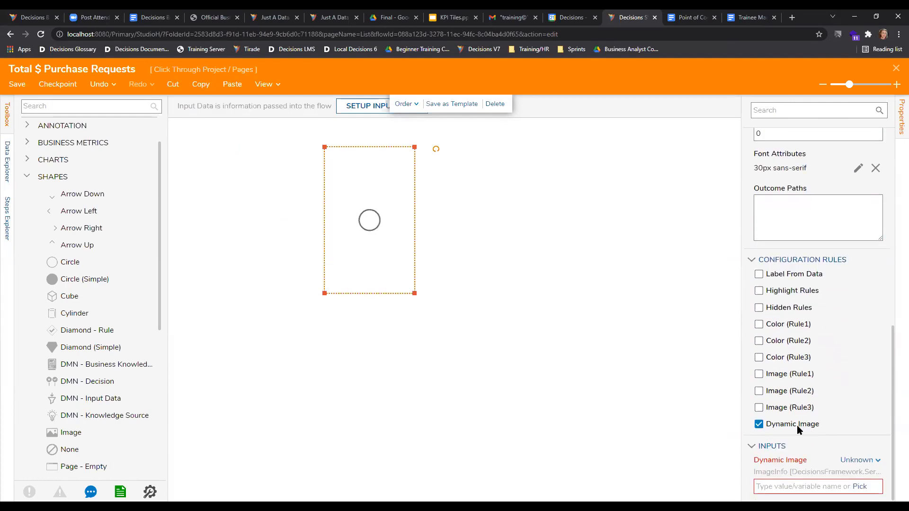
# - Disable the circle's Dynamic Image rule, then shorten the circle and move it toward the upper-left area of the canvas
pyautogui.click(798, 425)
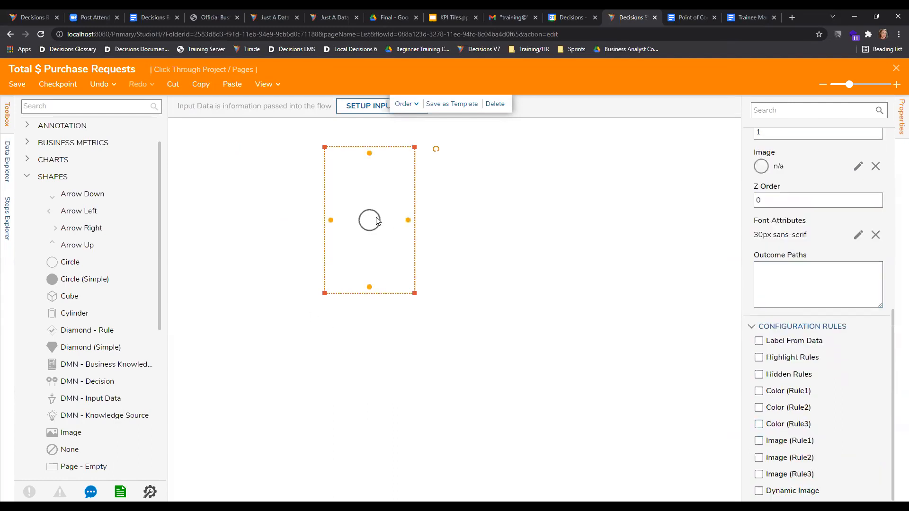
pyautogui.moveTo(414, 147); pyautogui.dragTo(416, 187)
pyautogui.moveTo(356, 232); pyautogui.dragTo(280, 212)
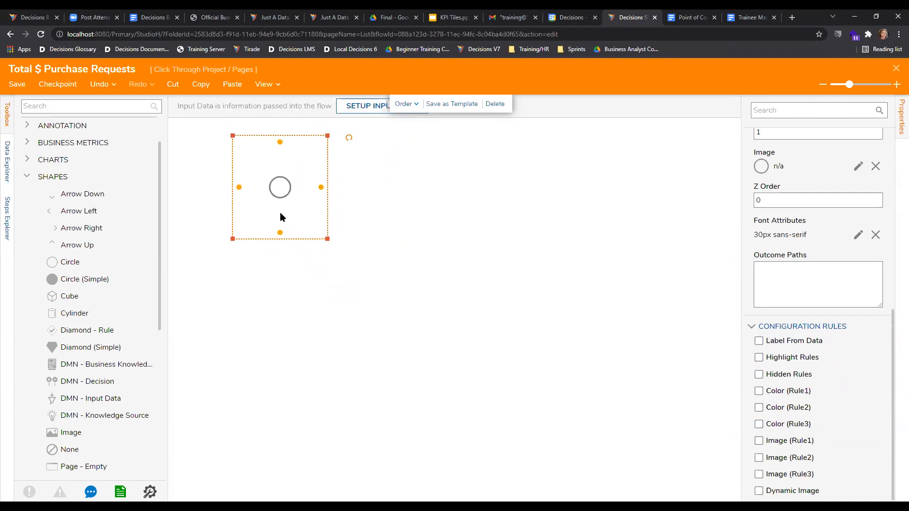
# - Delete the Circle shape from the tile canvas
pyautogui.scroll(1, 800, 256)
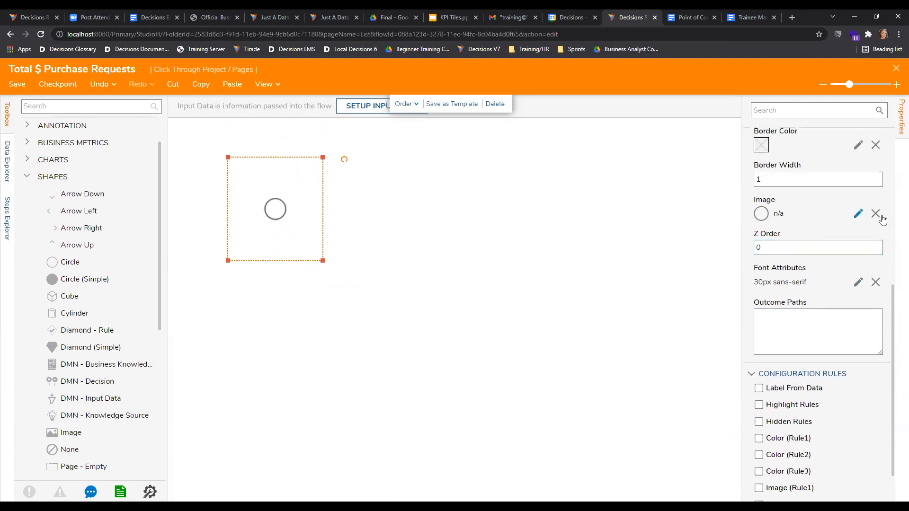
pyautogui.click(858, 214)
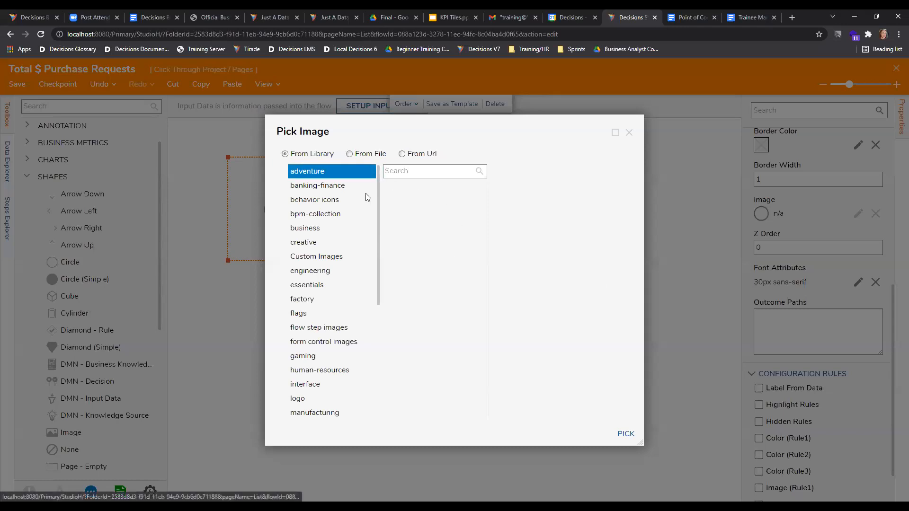
pyautogui.press('Escape')
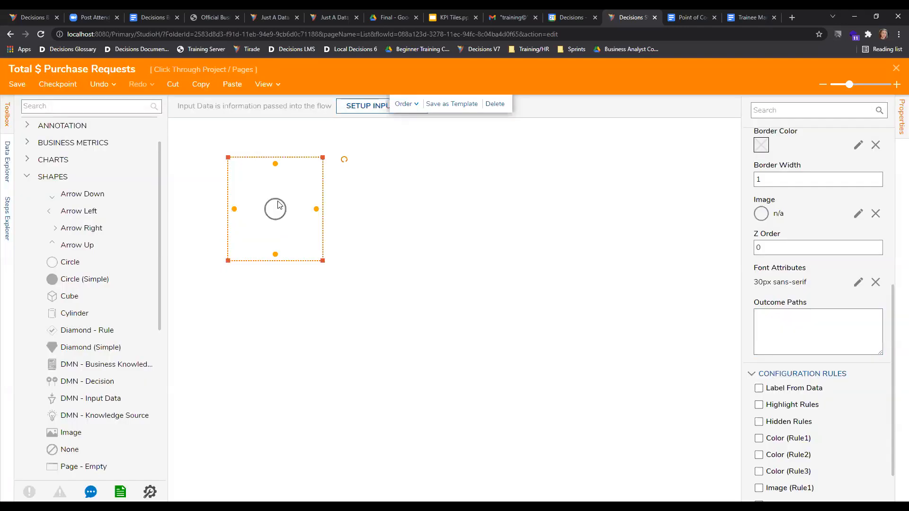
pyautogui.press('Delete')
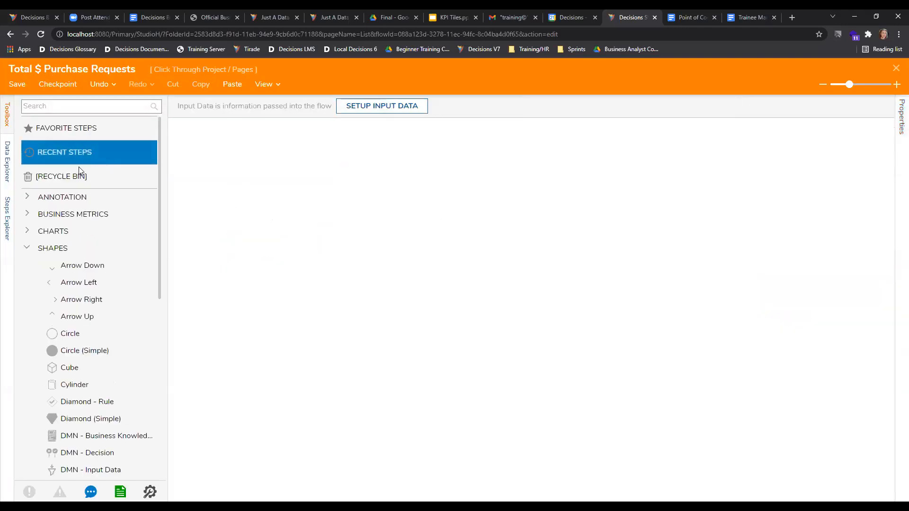
# - Add an Image annotation to the empty tile canvas
pyautogui.click(27, 197)
pyautogui.moveTo(85, 231)
pyautogui.mouseDown()
pyautogui.moveTo(221, 242)
pyautogui.moveTo(266, 208)
pyautogui.mouseUp()
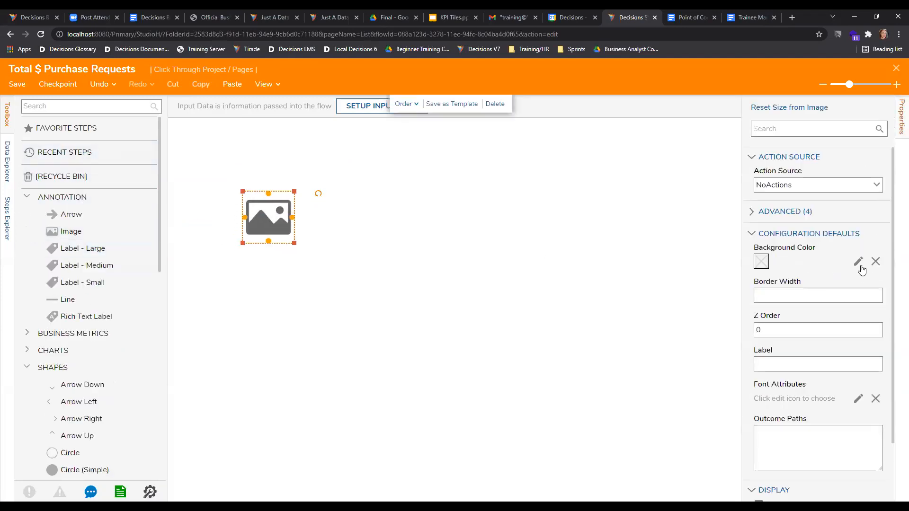
pyautogui.click(761, 261)
pyautogui.click(875, 169)
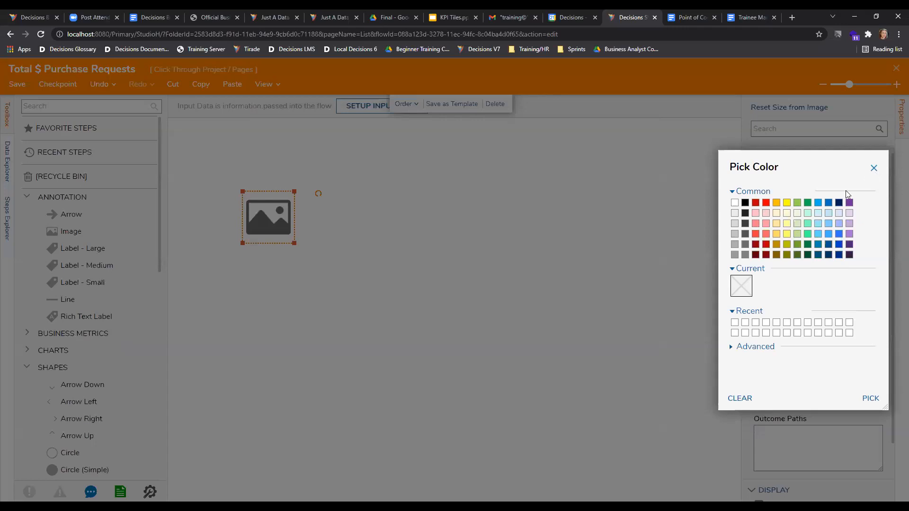
pyautogui.click(858, 261)
pyautogui.click(876, 169)
# - Search the image library for "circle" and assign circle-outline.svg to the Image annotation
pyautogui.scroll(-2, 829, 341)
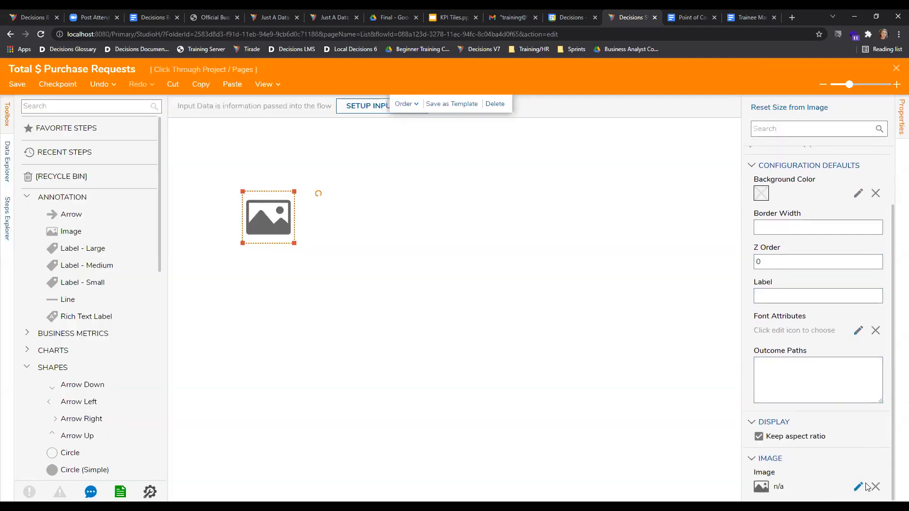
pyautogui.click(858, 487)
pyautogui.click(398, 170)
pyautogui.write('c')
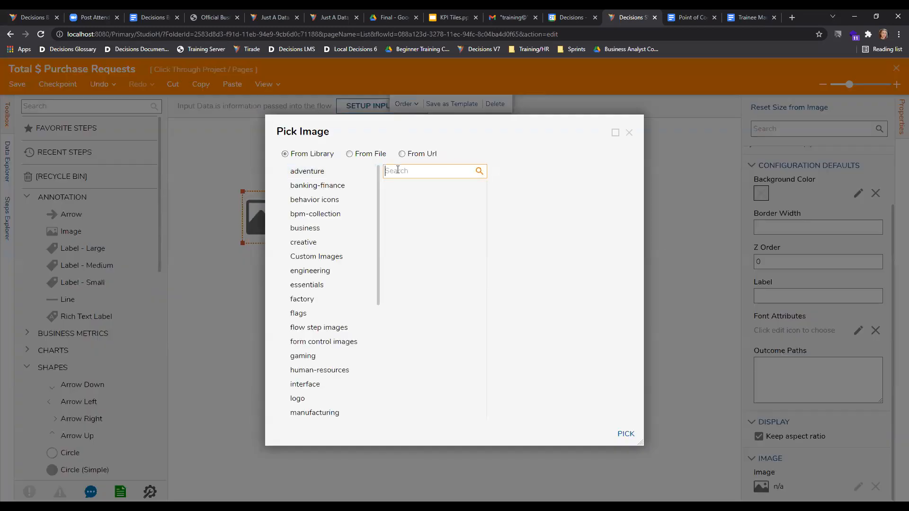
pyautogui.write('ircle')
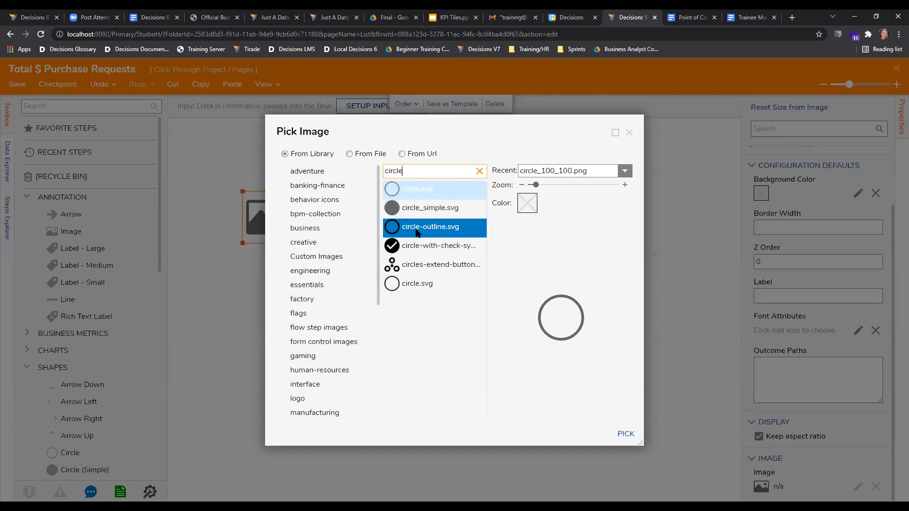
pyautogui.click(418, 232)
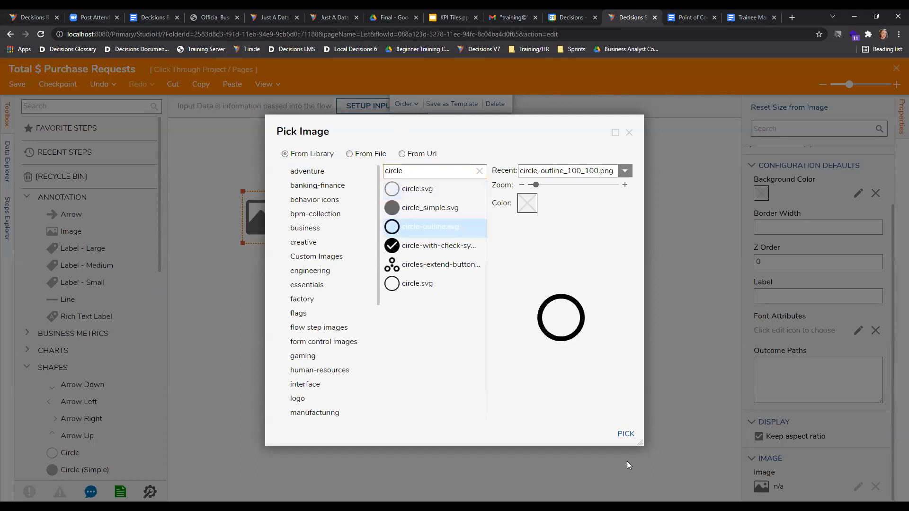
pyautogui.click(628, 439)
# - Enlarge the circle outline to more than twice its size and reposition it in the upper-left area of the canvas
pyautogui.moveTo(270, 220); pyautogui.dragTo(322, 261)
pyautogui.moveTo(275, 205); pyautogui.dragTo(295, 216)
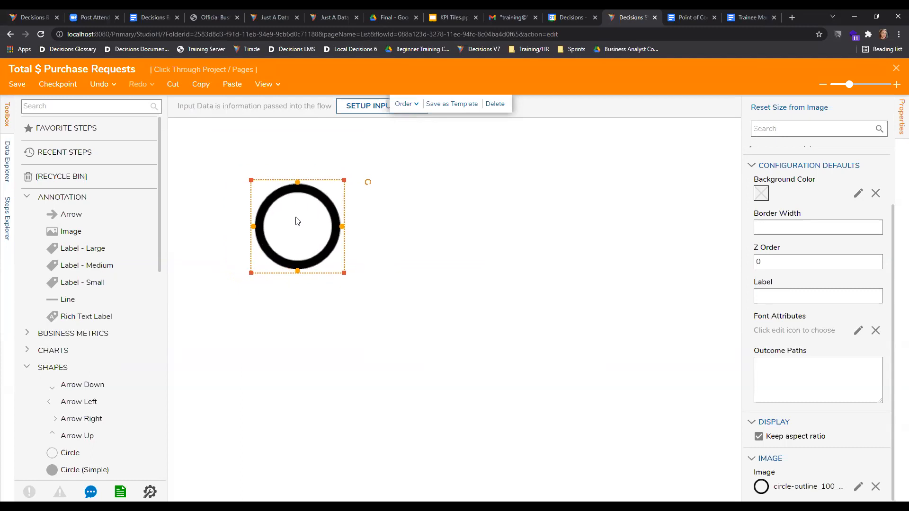
pyautogui.moveTo(344, 273); pyautogui.dragTo(368, 295)
pyautogui.moveTo(332, 261); pyautogui.dragTo(308, 226)
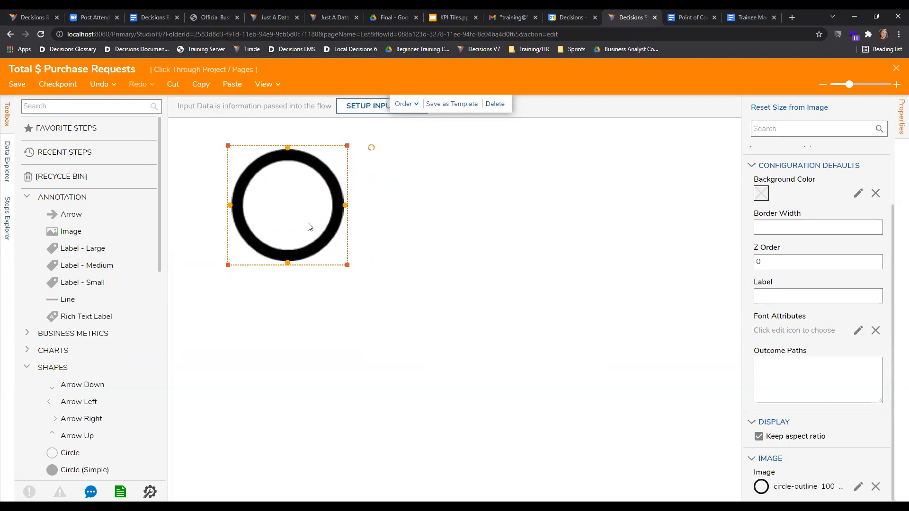
pyautogui.moveTo(270, 204); pyautogui.dragTo(271, 219)
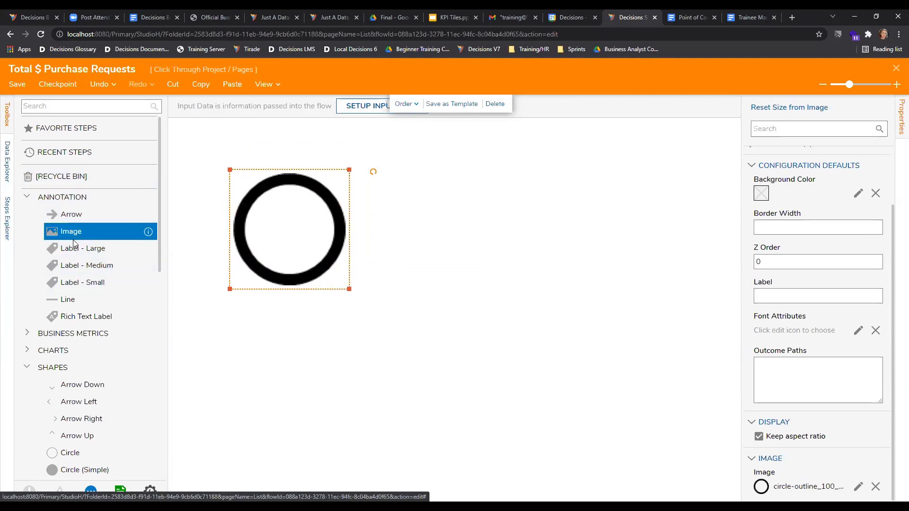
# - Add a second Image annotation at the circle's lower left and assign it money_coins.svg from the image library
pyautogui.moveTo(71, 233); pyautogui.dragTo(197, 253)
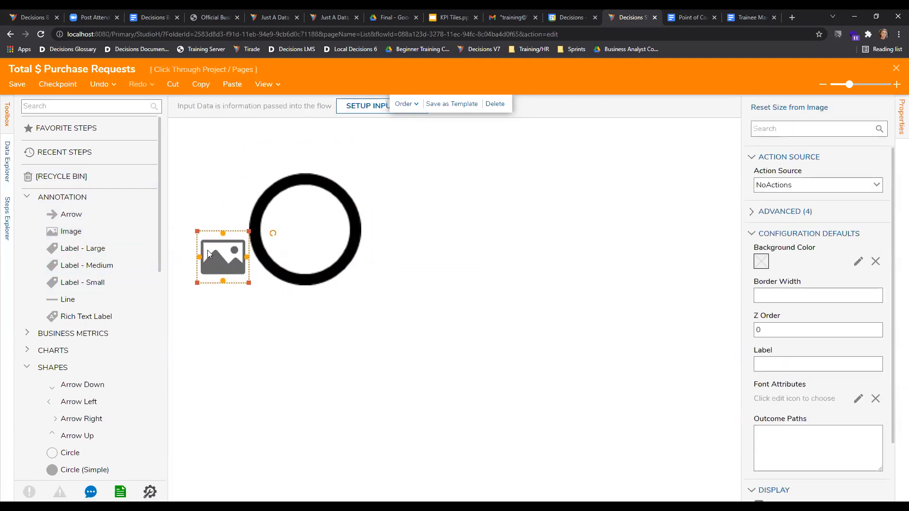
pyautogui.click(858, 487)
pyautogui.click(437, 170)
pyautogui.write('money')
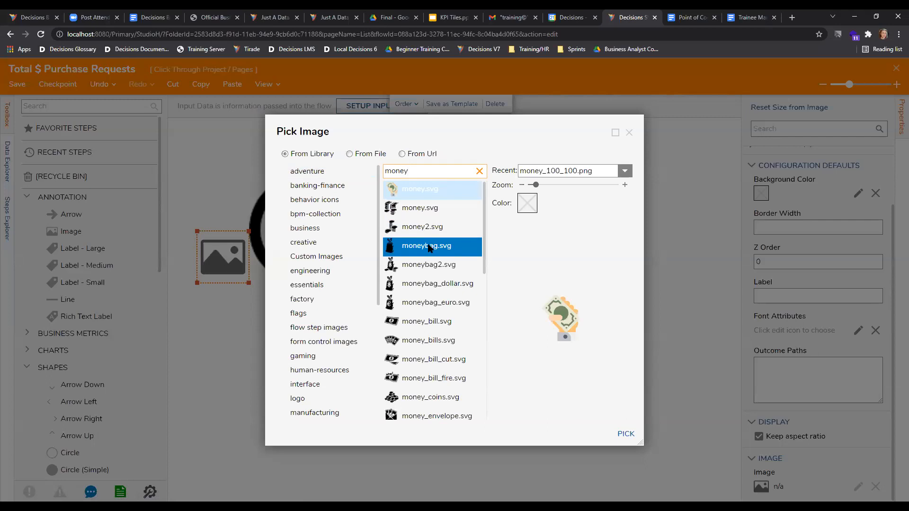
pyautogui.scroll(-1, 429, 251)
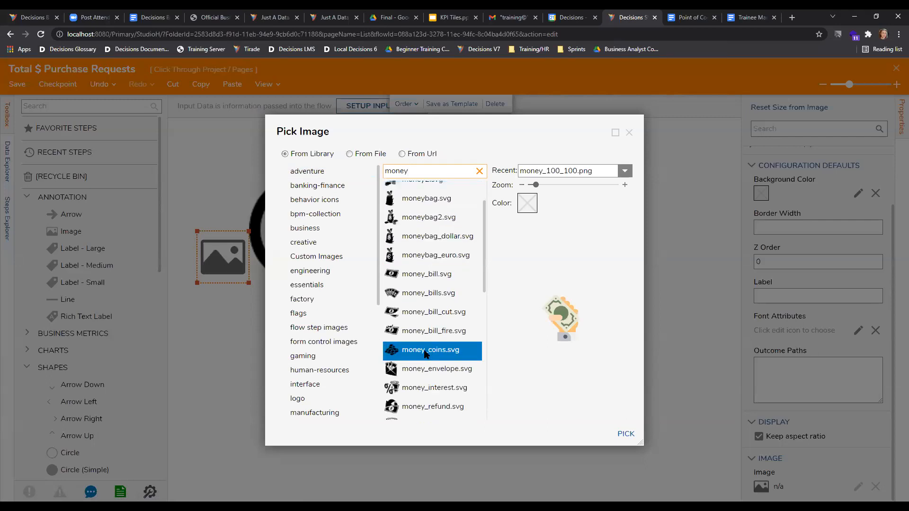
pyautogui.click(429, 350)
pyautogui.click(626, 434)
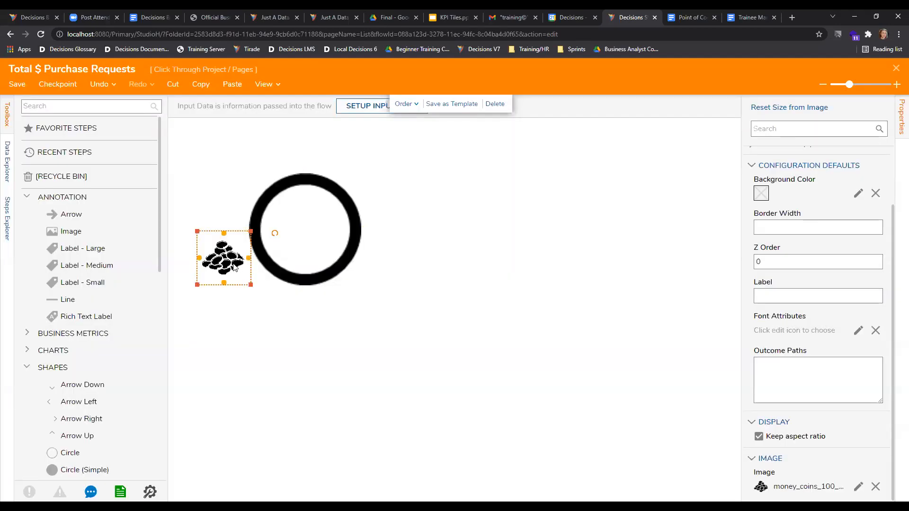
pyautogui.moveTo(239, 267); pyautogui.dragTo(238, 273)
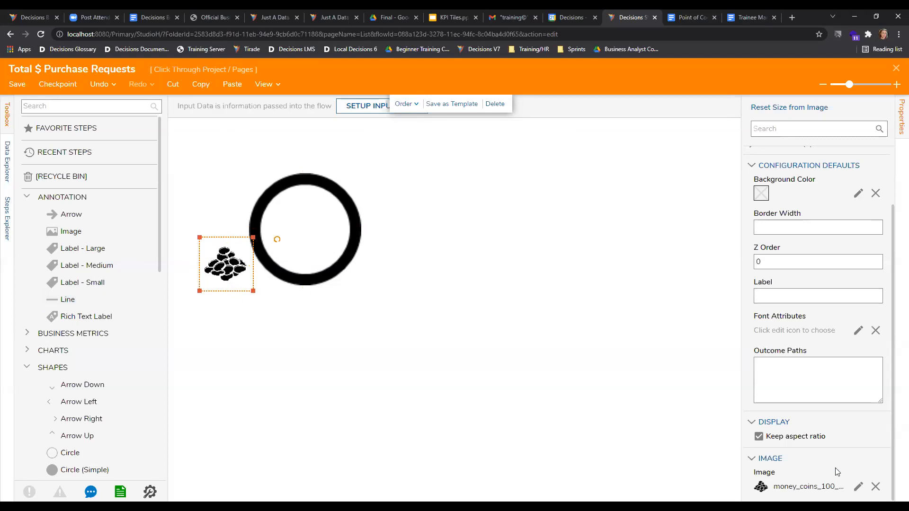
# - Recolor the money coins image with the green from the top row of common colors
pyautogui.click(859, 487)
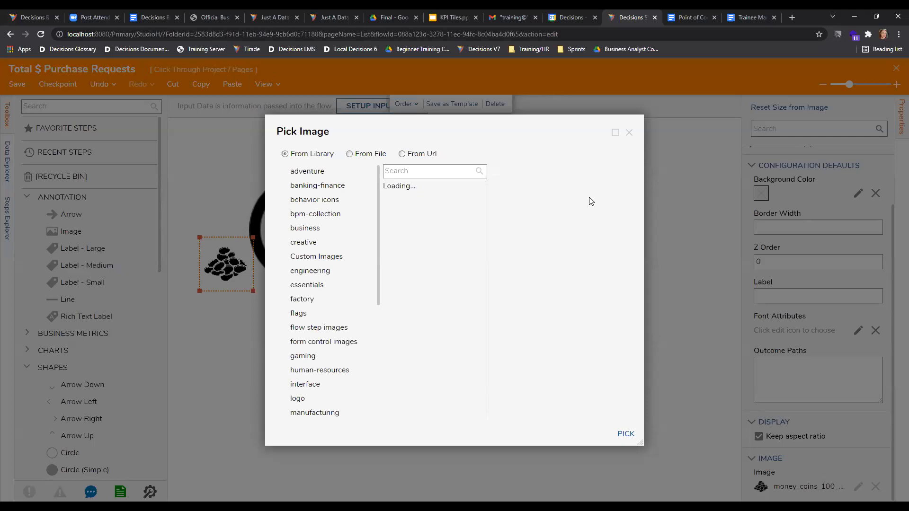
pyautogui.click(529, 204)
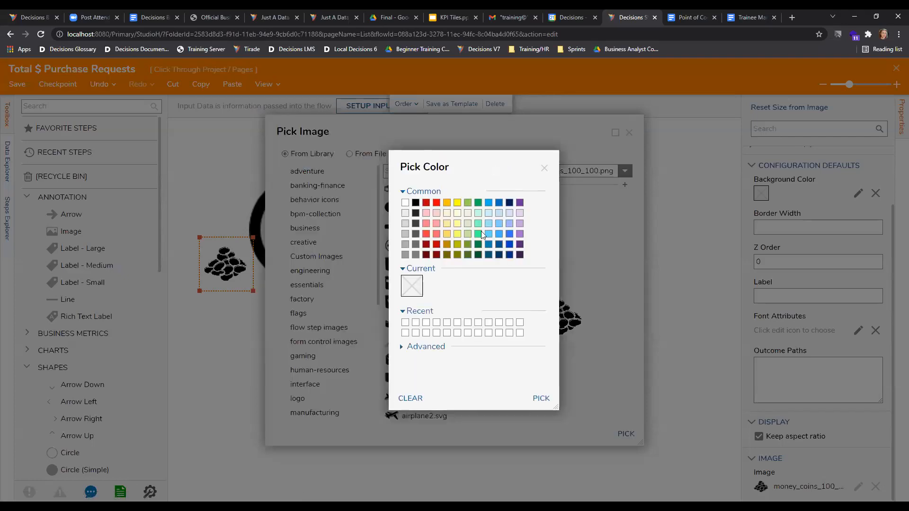
pyautogui.click(478, 202)
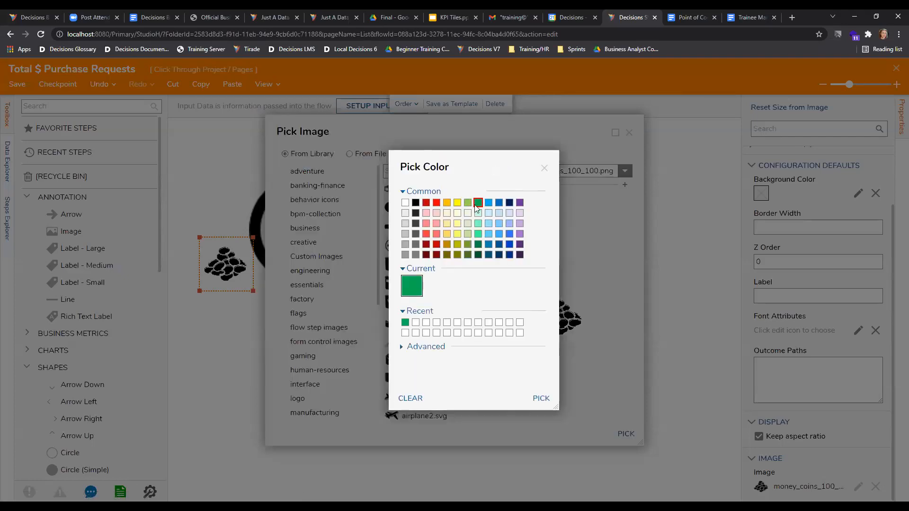
pyautogui.click(541, 398)
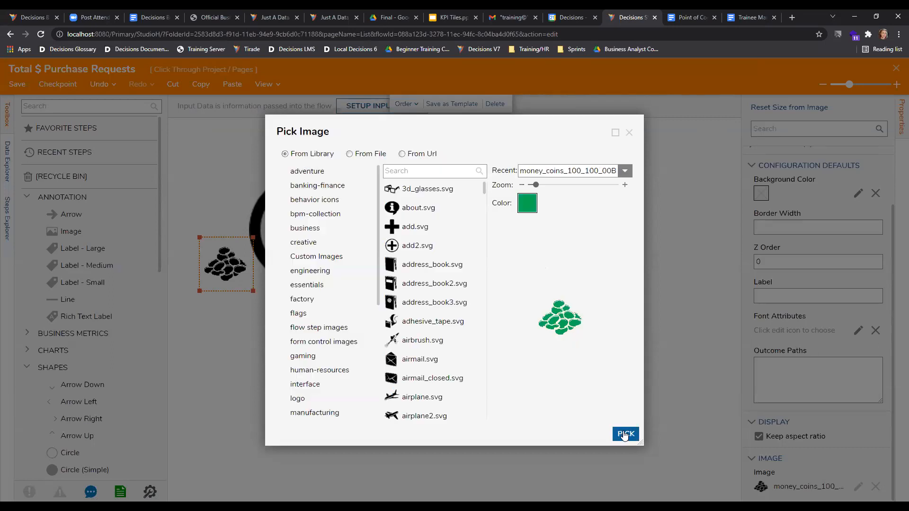
pyautogui.click(625, 435)
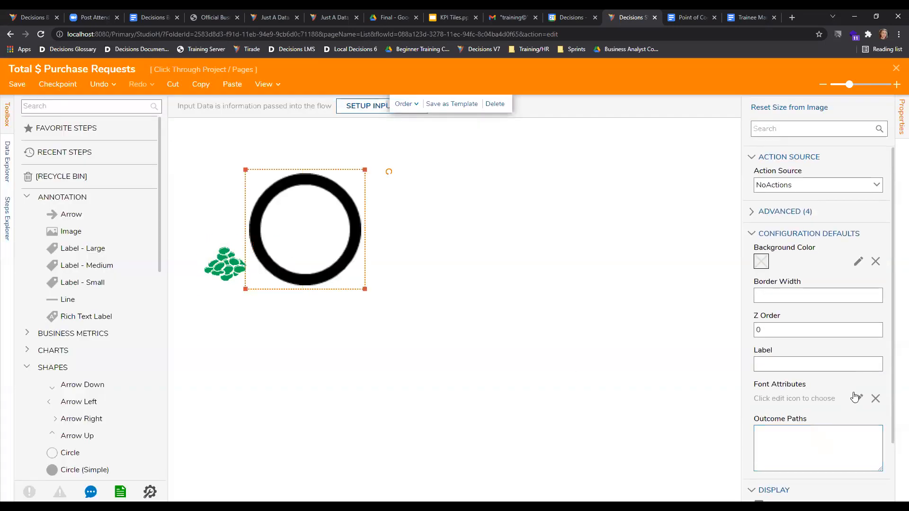
# - Recolor the circle outline image with the same green as the coins
pyautogui.scroll(-3, 850, 399)
pyautogui.click(859, 487)
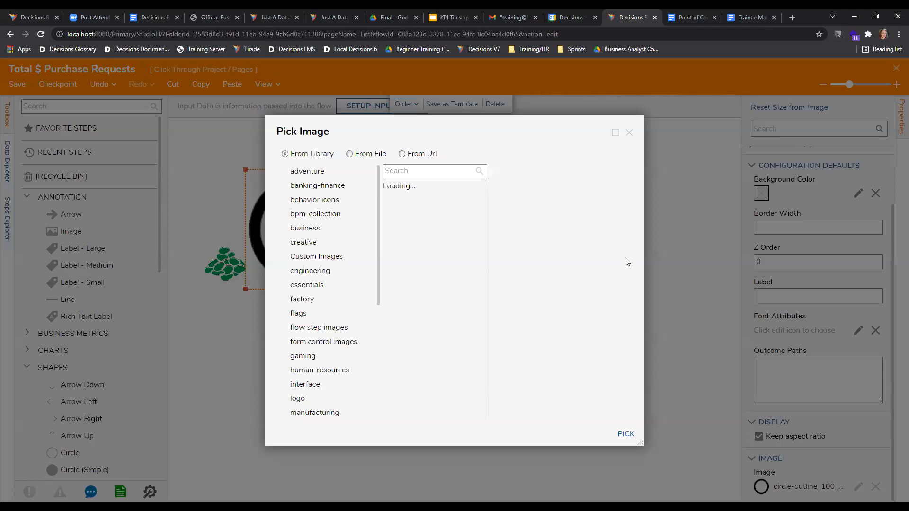
pyautogui.click(533, 203)
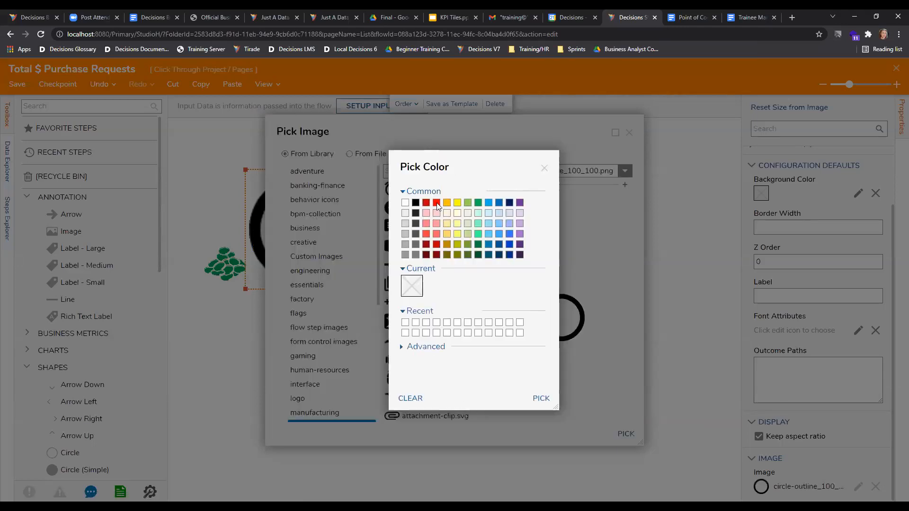
pyautogui.click(477, 203)
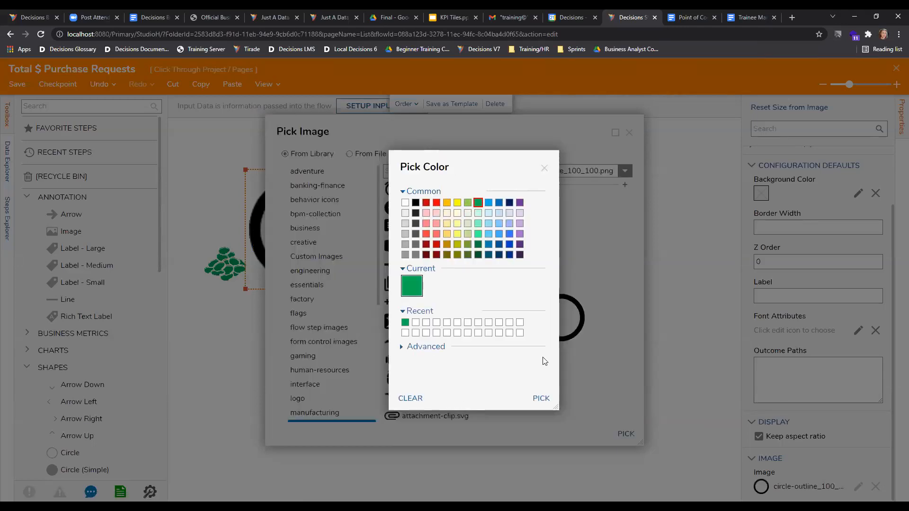
pyautogui.click(541, 398)
pyautogui.click(625, 434)
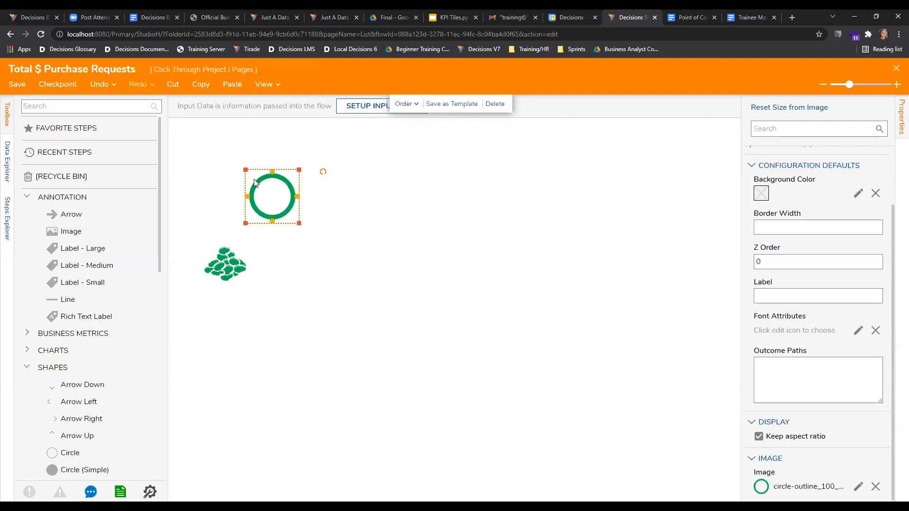
# - Enlarge the green circle outline to nearly twice its size and place it just above and right of the coins
pyautogui.click(303, 225)
pyautogui.click(295, 213)
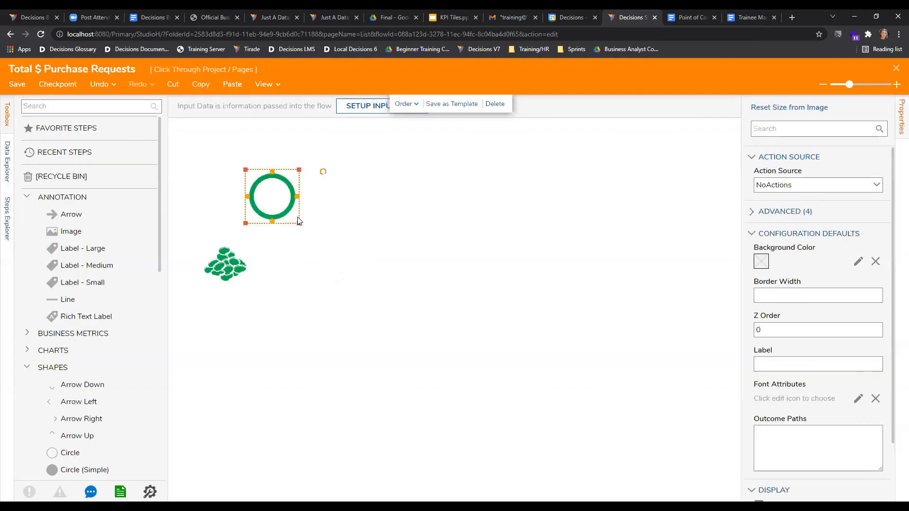
pyautogui.moveTo(299, 222); pyautogui.dragTo(344, 269)
pyautogui.click(370, 289)
pyautogui.moveTo(291, 259); pyautogui.dragTo(277, 254)
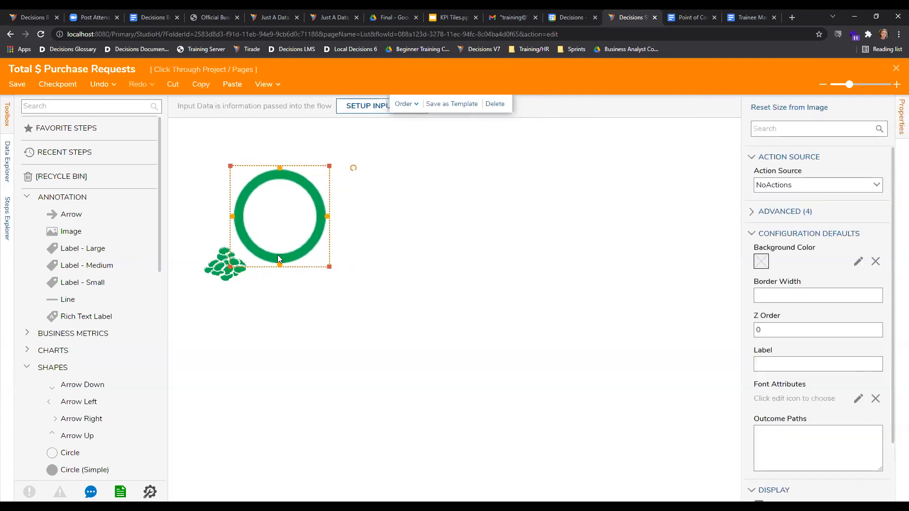
pyautogui.click(343, 229)
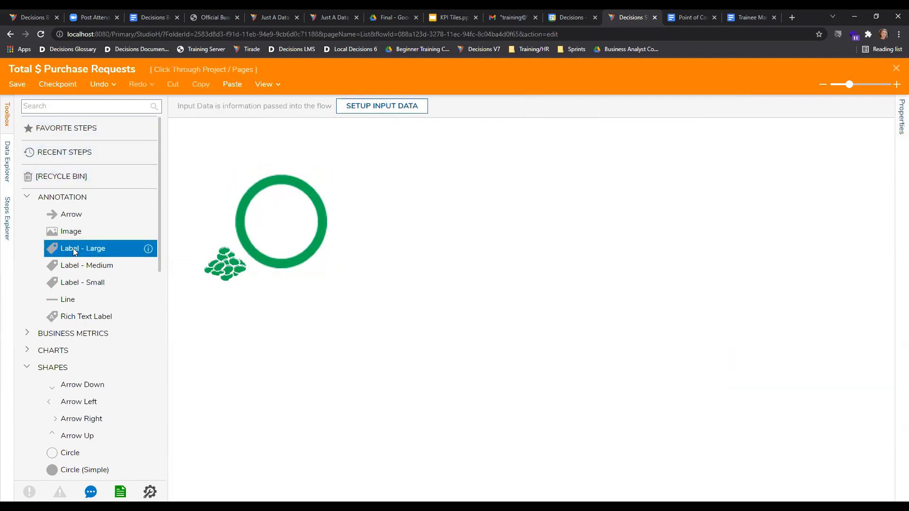
# - Add a text label above the circle and change its text to "Total Request Amount"
pyautogui.moveTo(76, 265); pyautogui.dragTo(261, 162)
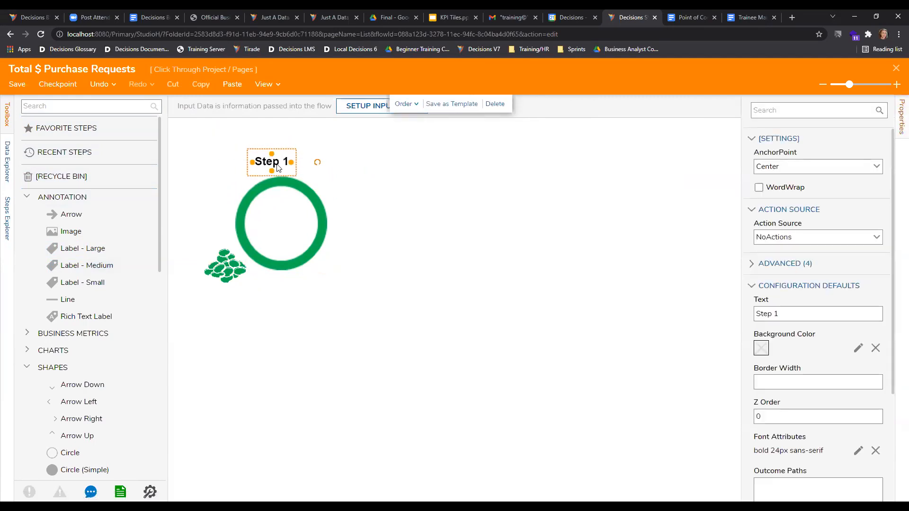
pyautogui.doubleClick(268, 163)
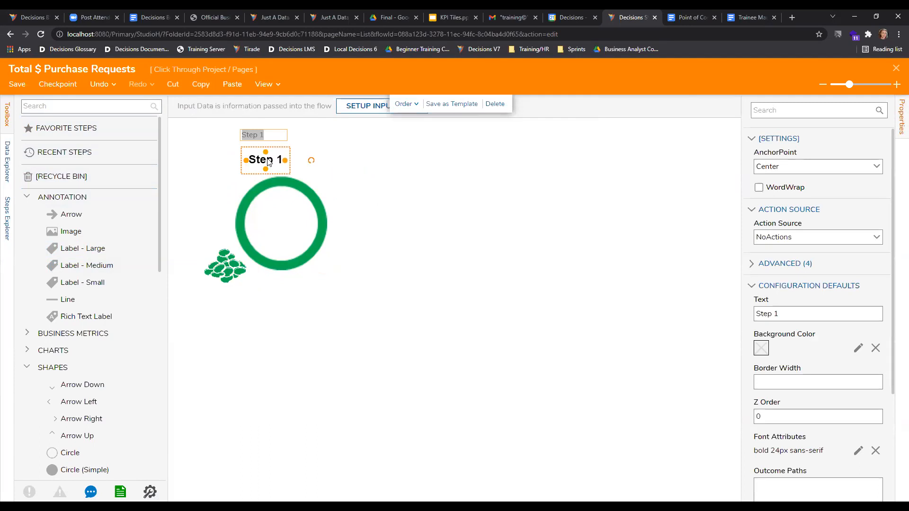
pyautogui.write('Total Reques')
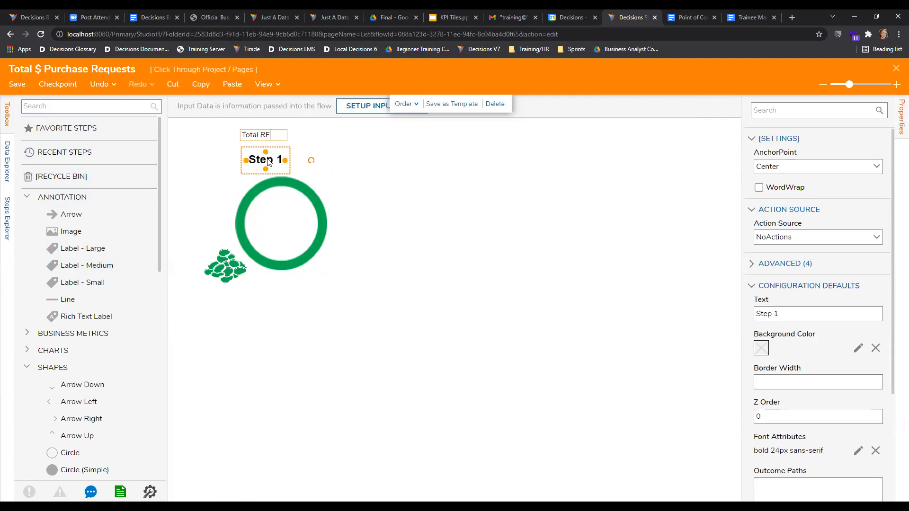
pyautogui.press('BackSpace')
pyautogui.press('BackSpace')
pyautogui.write('u')
pyautogui.press('BackSpace')
pyautogui.write('est Amount')
pyautogui.press('Return')
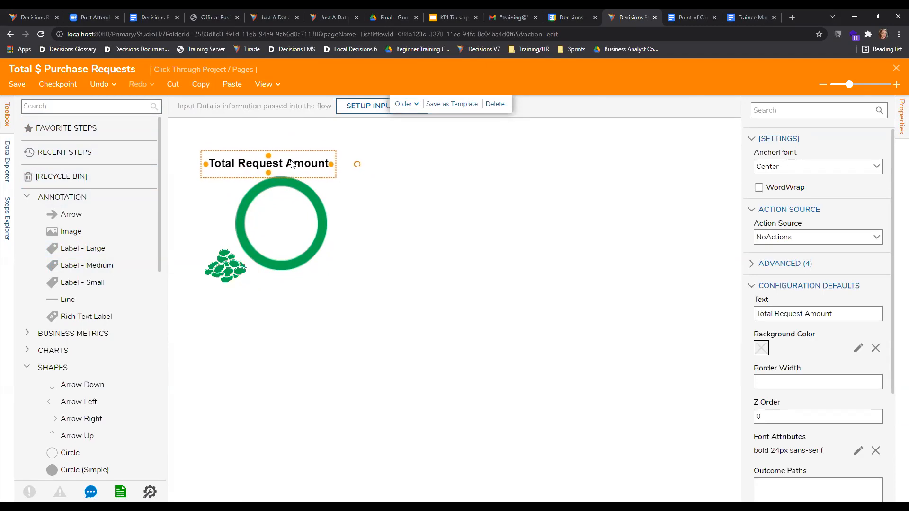
# - Set the "Total Request Amount" label's font color to the same green as the circle
pyautogui.click(374, 239)
pyautogui.click(308, 163)
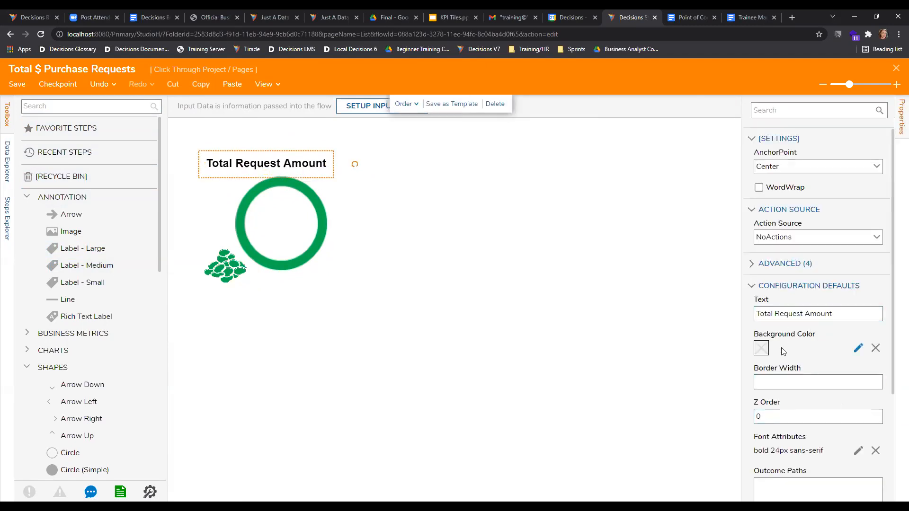
pyautogui.scroll(-3, 838, 408)
pyautogui.click(859, 301)
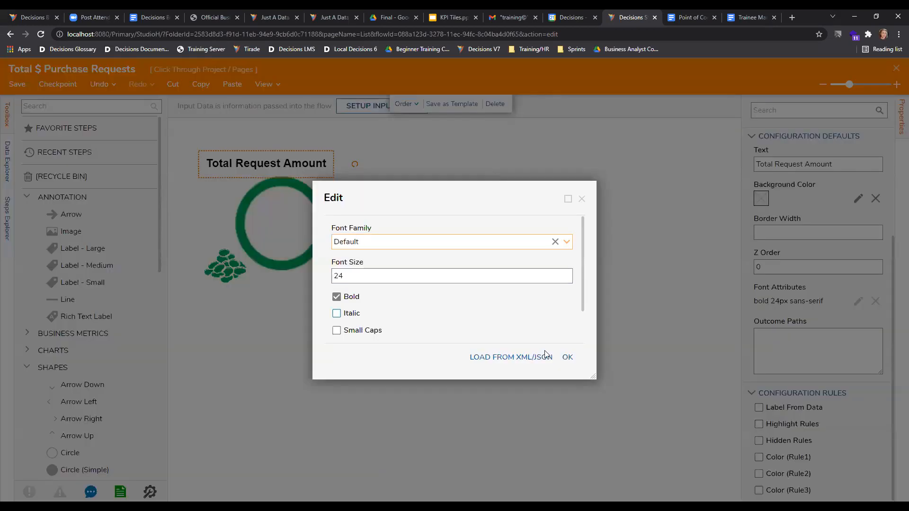
pyautogui.scroll(-1, 456, 308)
pyautogui.click(548, 320)
pyautogui.click(498, 203)
pyautogui.click(560, 398)
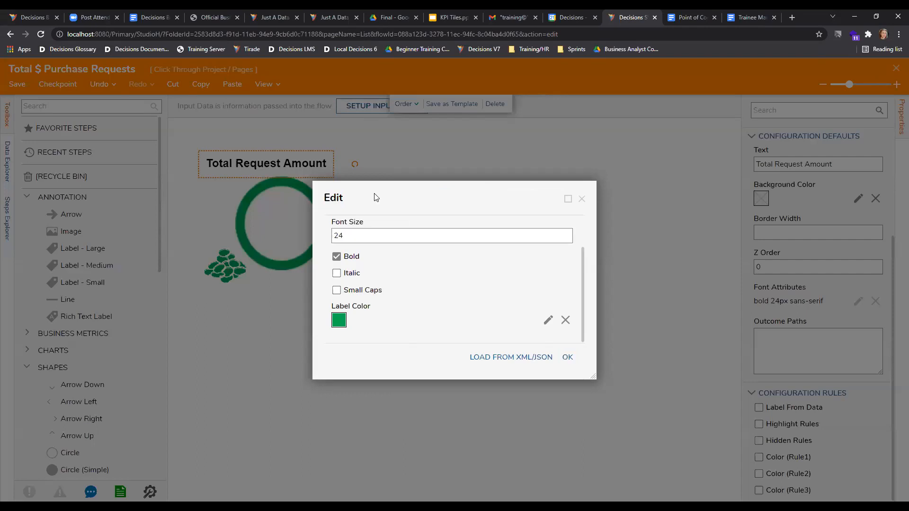
# - Apply the green label color to the Total Request Amount label and deselect it
pyautogui.press('Return')
pyautogui.click(394, 308)
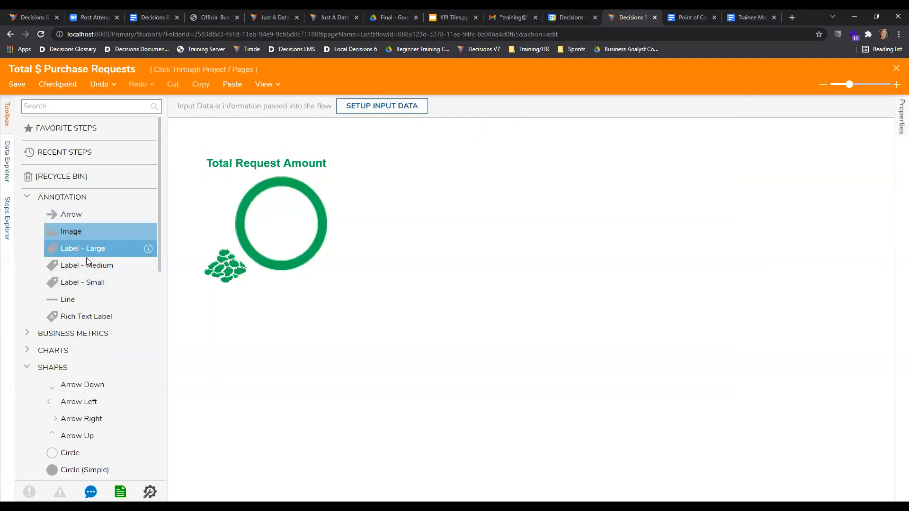
# - Place a large label in the center of the green ring and set its label color to green
pyautogui.moveTo(81, 252); pyautogui.dragTo(294, 228)
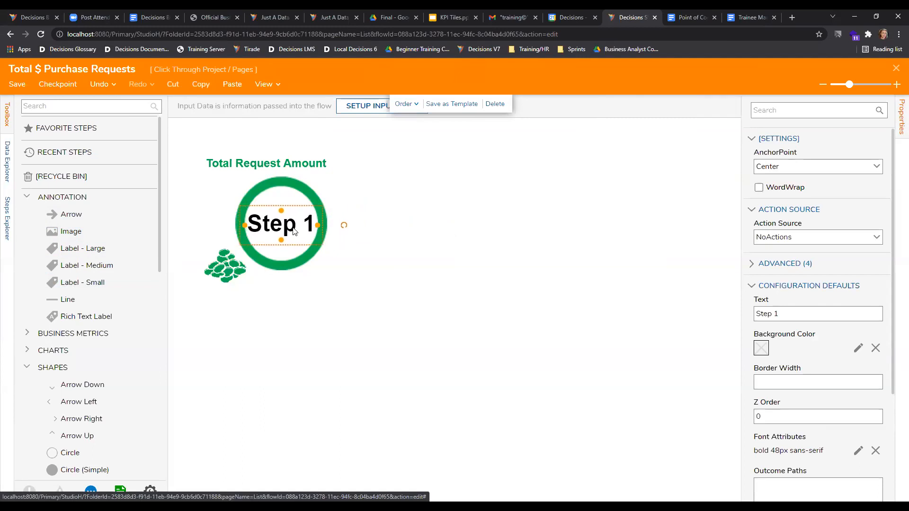
pyautogui.scroll(-3, 821, 351)
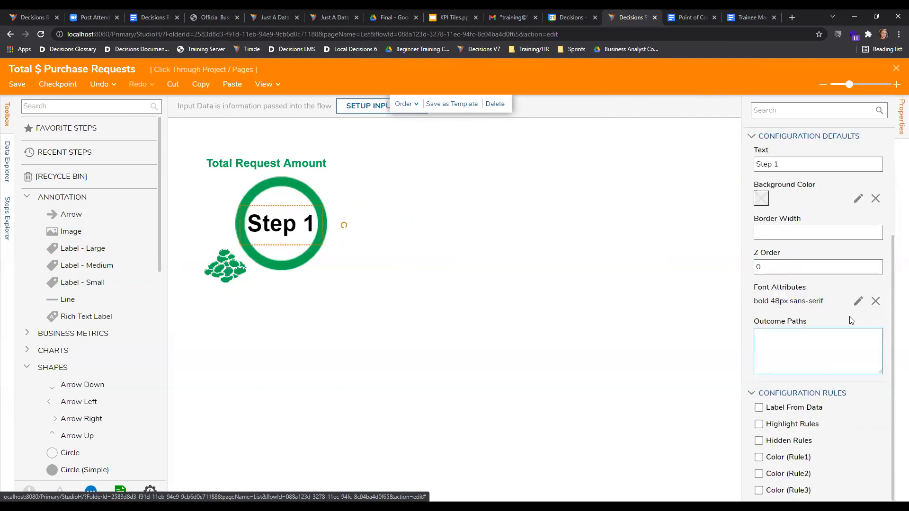
pyautogui.click(860, 302)
pyautogui.scroll(-2, 497, 293)
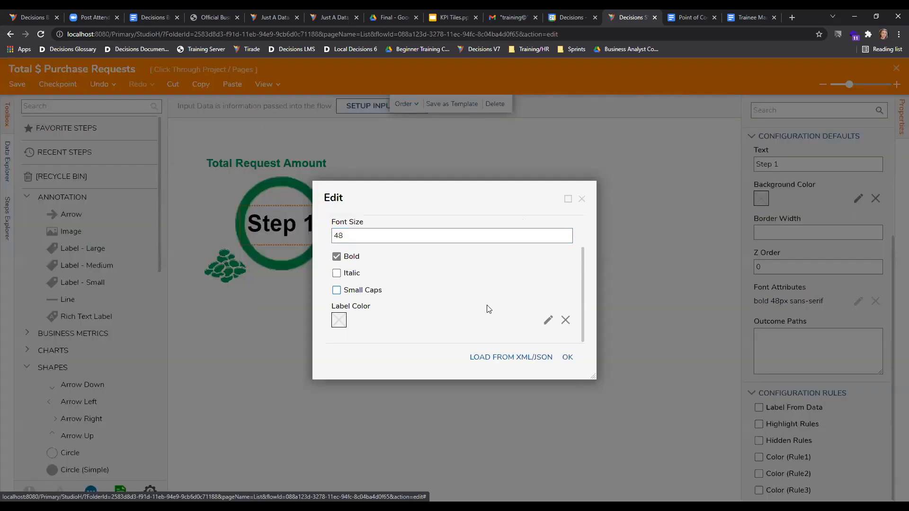
pyautogui.click(548, 320)
pyautogui.click(497, 203)
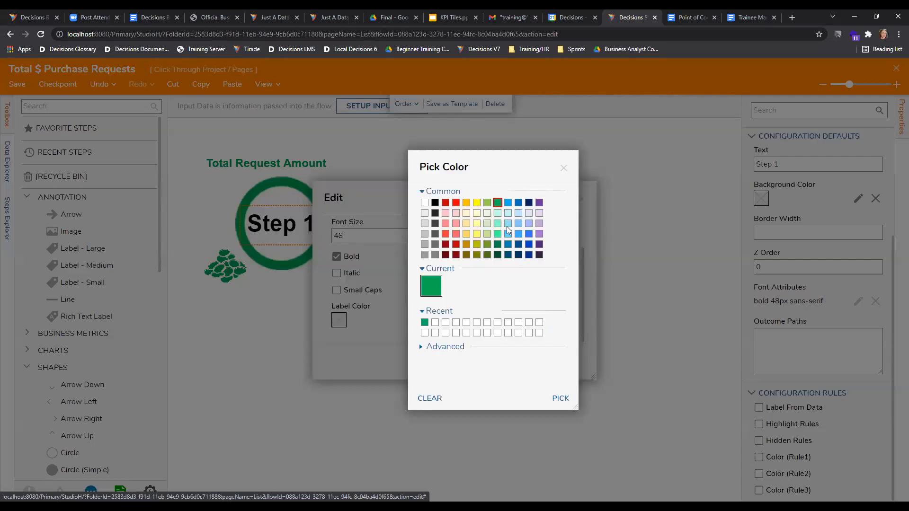
pyautogui.click(560, 399)
pyautogui.click(566, 359)
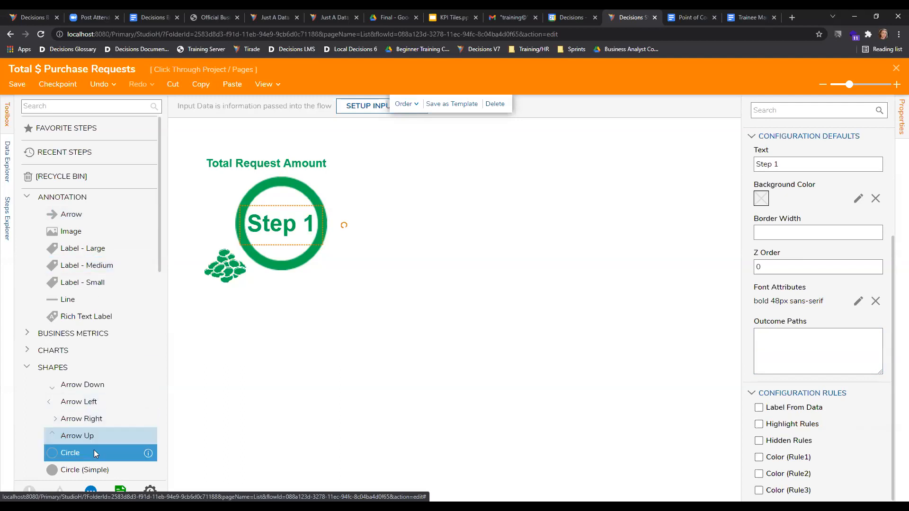
pyautogui.scroll(-3, 77, 405)
pyautogui.scroll(3, 66, 332)
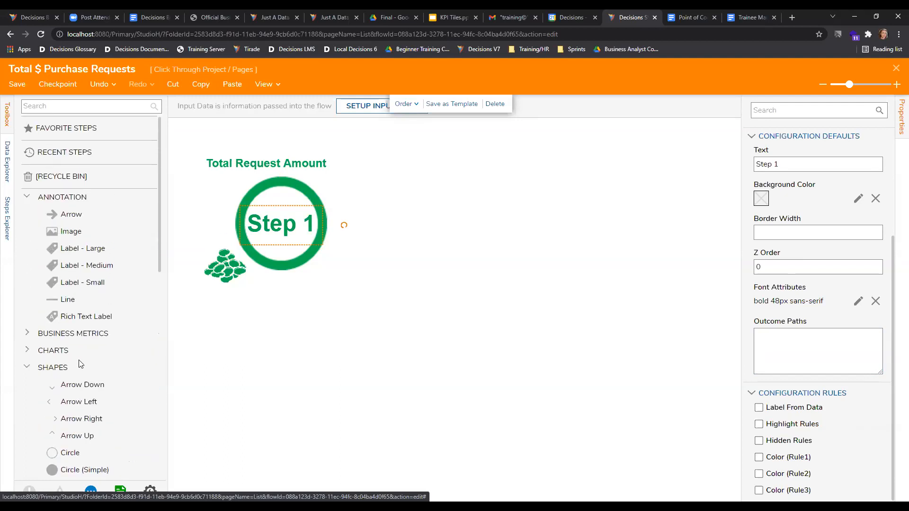
pyautogui.moveTo(52, 228); pyautogui.dragTo(415, 371)
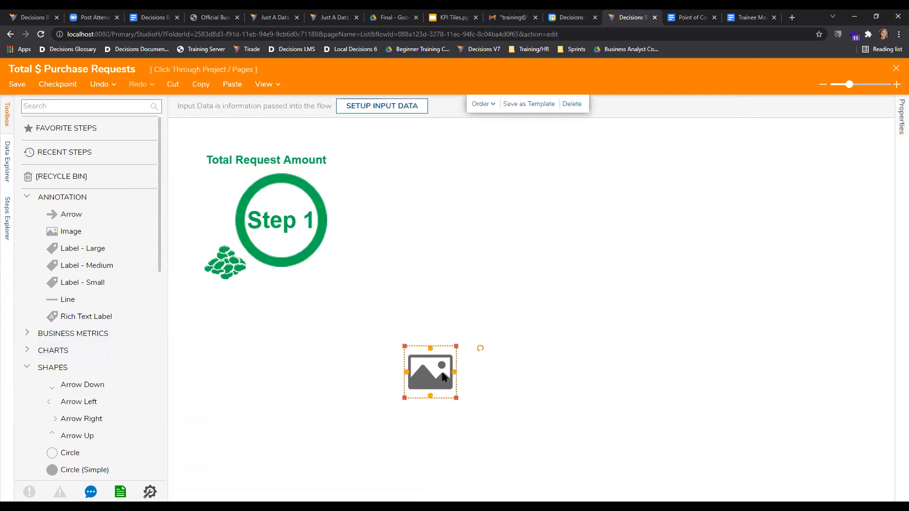
pyautogui.press('Delete')
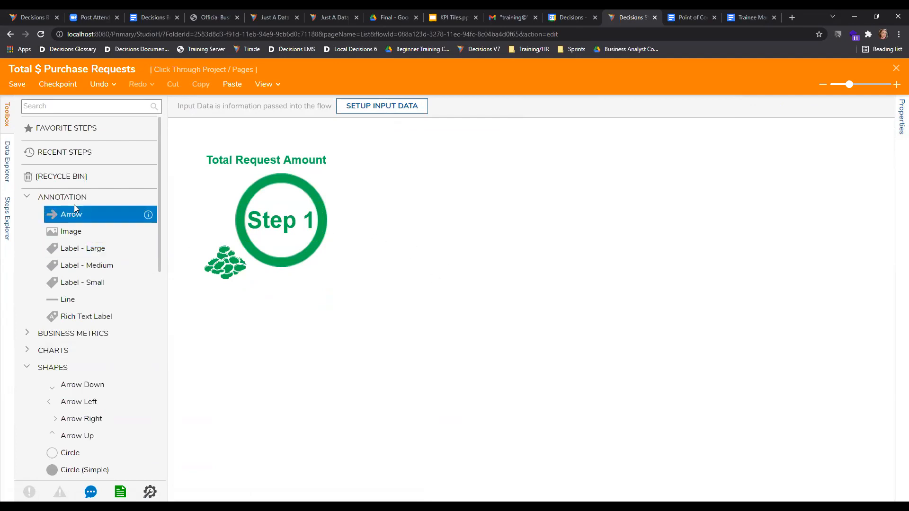
# - Place an image on the canvas, search the image library for circle, and preview circle-outline.svg
pyautogui.moveTo(70, 236); pyautogui.dragTo(569, 294)
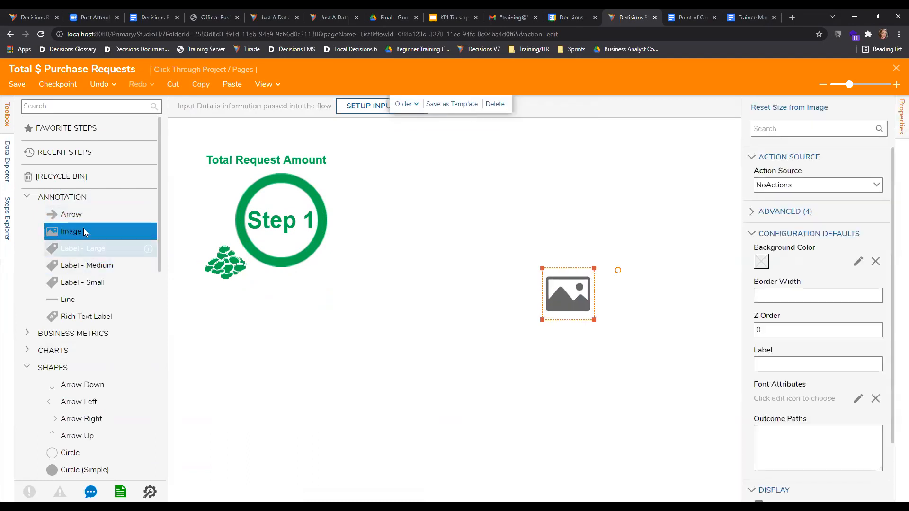
pyautogui.scroll(-2, 832, 421)
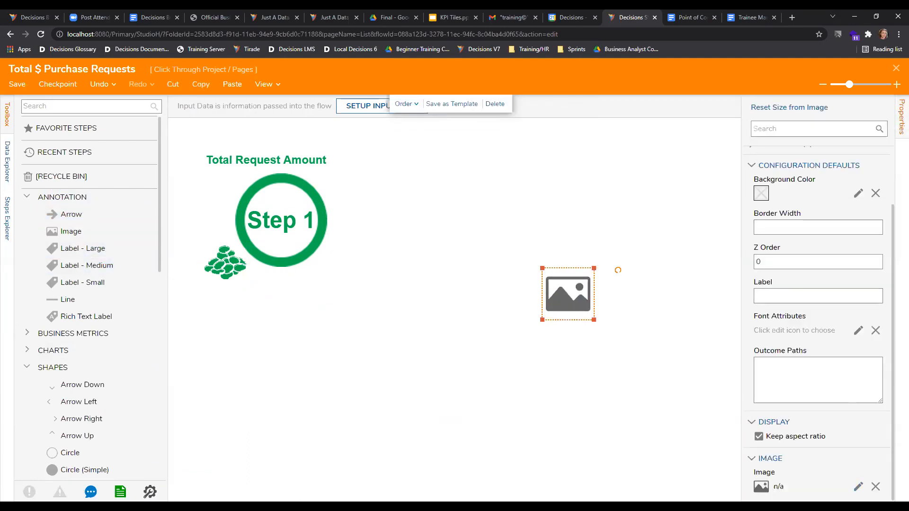
pyautogui.click(858, 486)
pyautogui.click(390, 172)
pyautogui.write('circle')
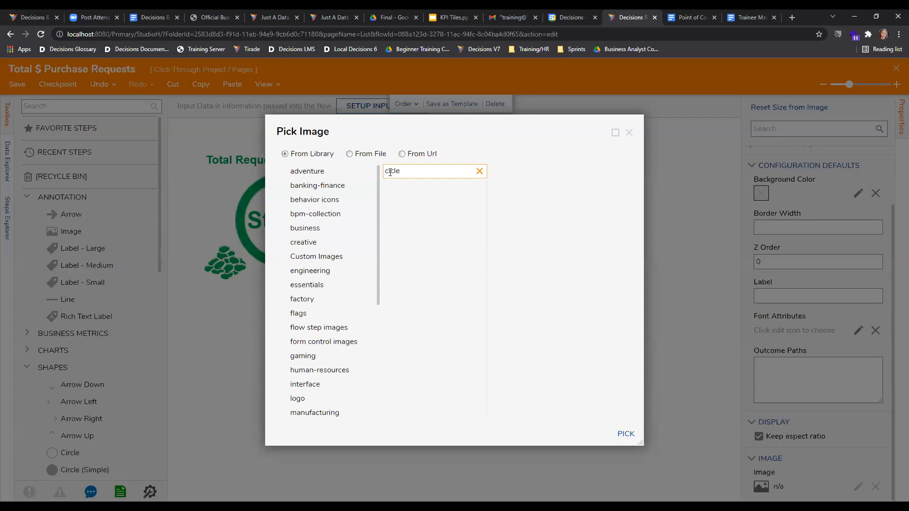
pyautogui.press('BackSpace')
pyautogui.press('BackSpace')
pyautogui.press('BackSpace')
pyautogui.press('BackSpace')
pyautogui.click(431, 228)
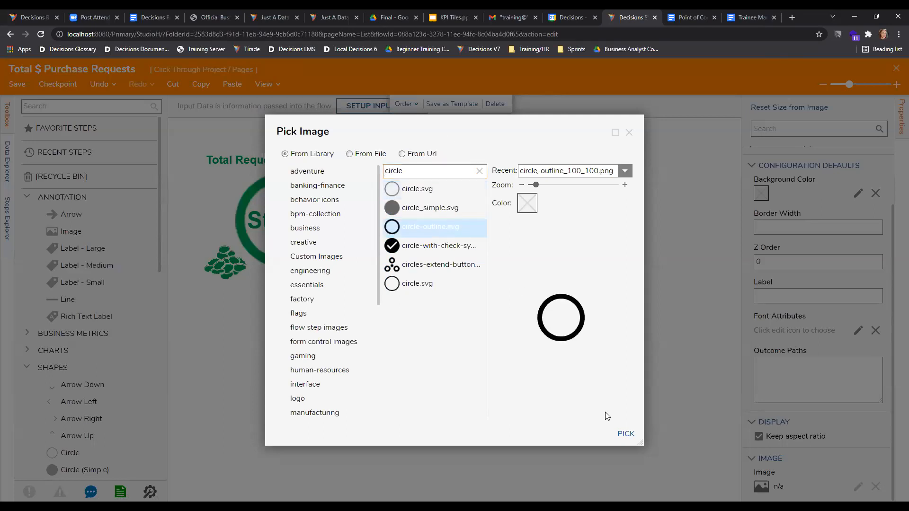
pyautogui.click(629, 134)
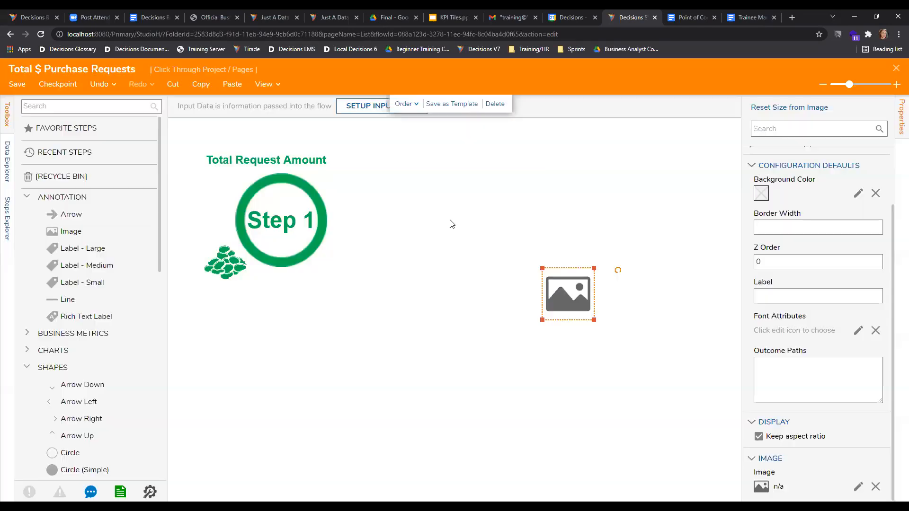
# - Enlarge the green ring slightly around the Step 1 label by extending its lower-right corner
pyautogui.click(326, 266)
pyautogui.moveTo(330, 270)
pyautogui.mouseDown()
pyautogui.moveTo(386, 308)
pyautogui.moveTo(329, 273)
pyautogui.mouseUp()
pyautogui.click(359, 324)
# - Delete the unused placeholder image from the canvas
pyautogui.click(565, 300)
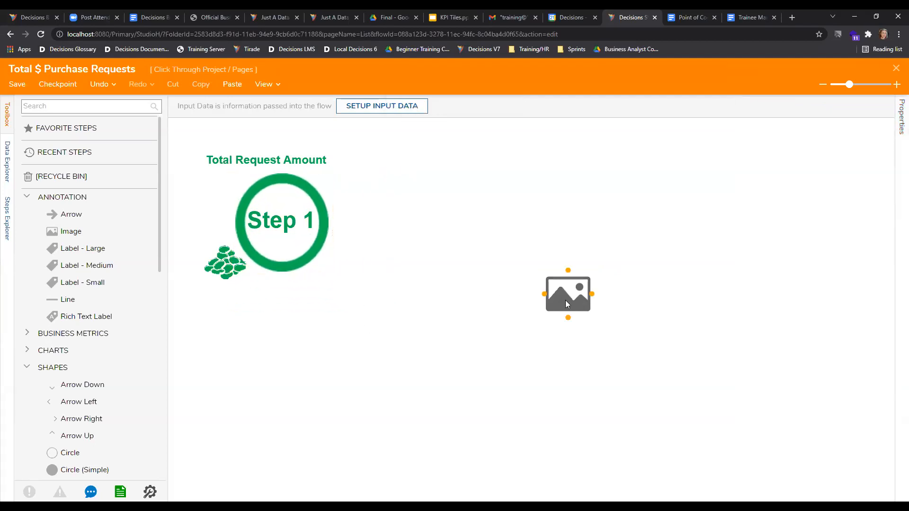
pyautogui.press('Delete')
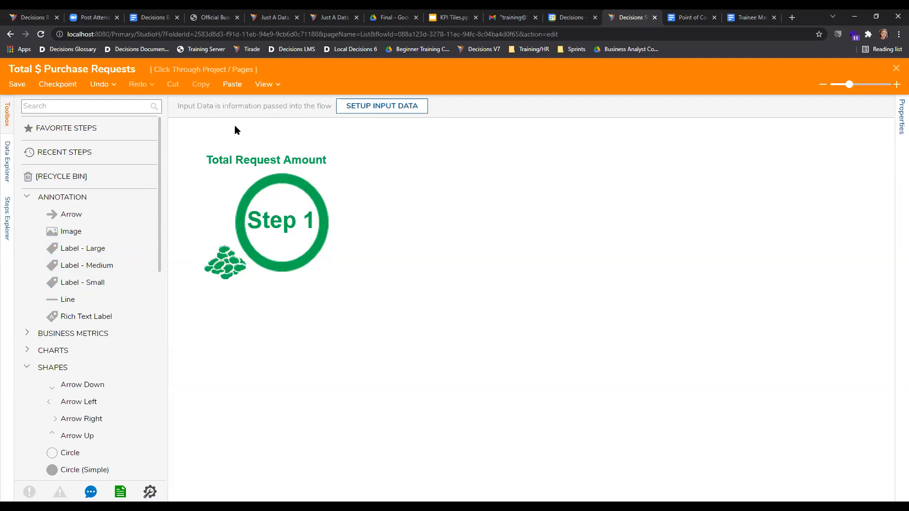
pyautogui.click(282, 214)
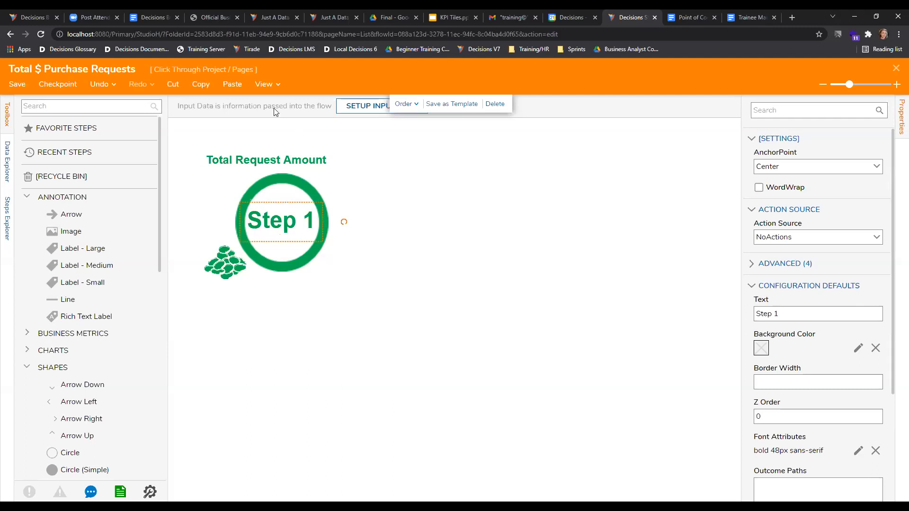
pyautogui.click(312, 145)
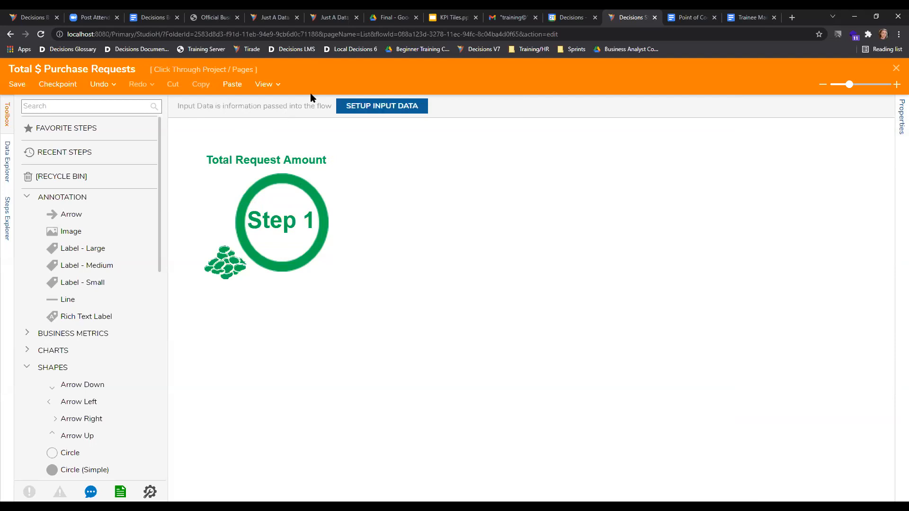
# - Define a String (Text) input named TotalDollarAmount for the tile diagram and save the input data
pyautogui.click(359, 108)
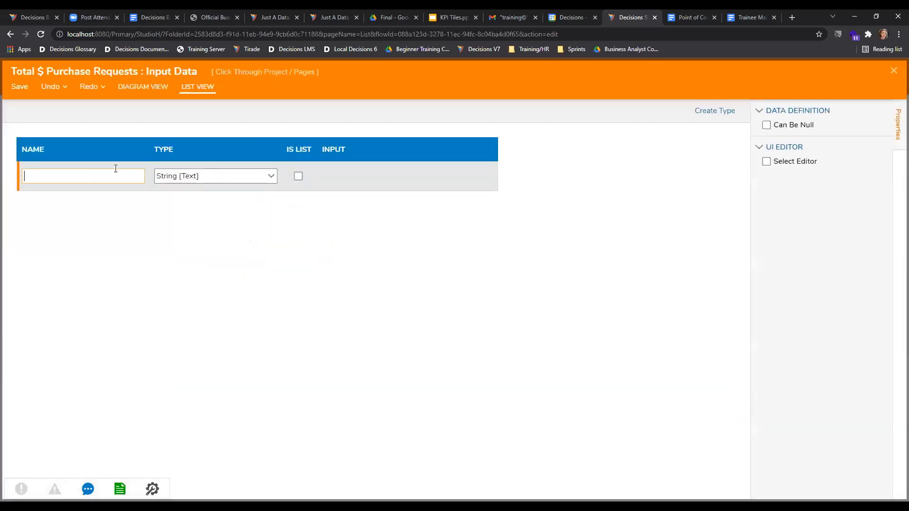
pyautogui.click(115, 170)
pyautogui.write('Total')
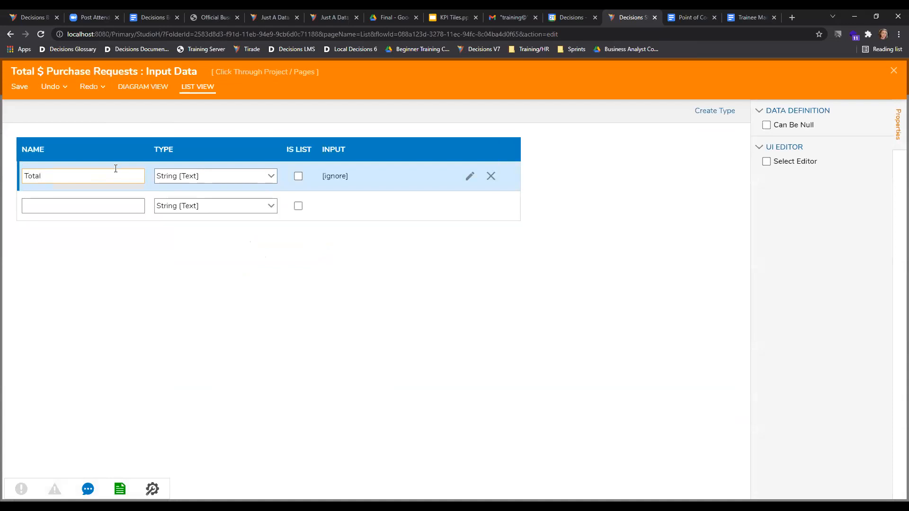
pyautogui.write('DollarAmount')
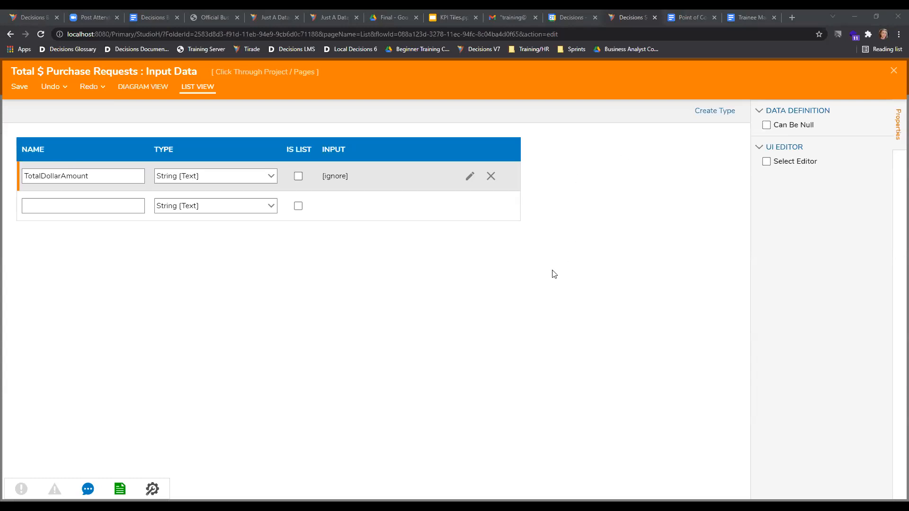
pyautogui.click(492, 249)
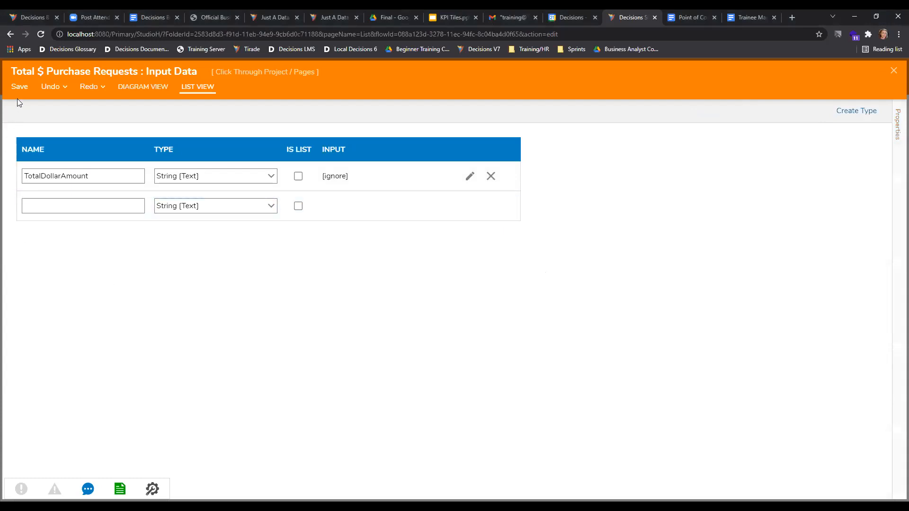
pyautogui.click(19, 86)
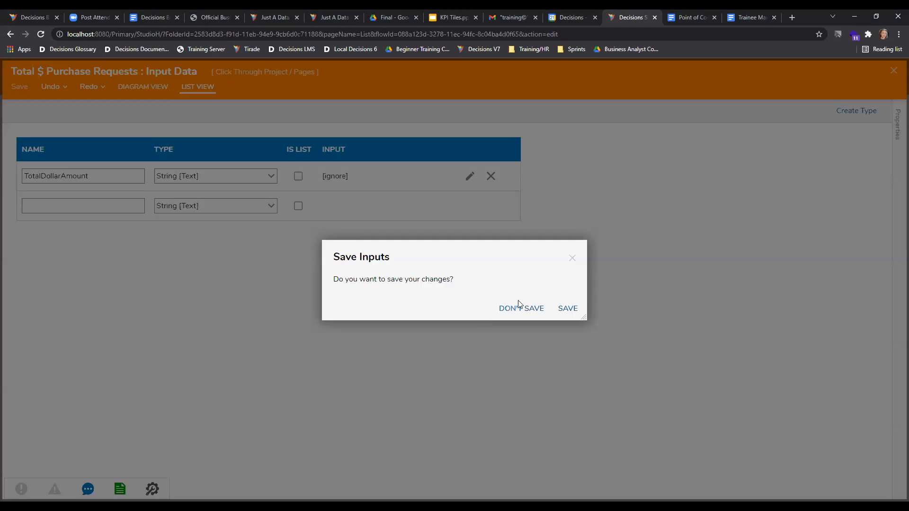
pyautogui.click(568, 308)
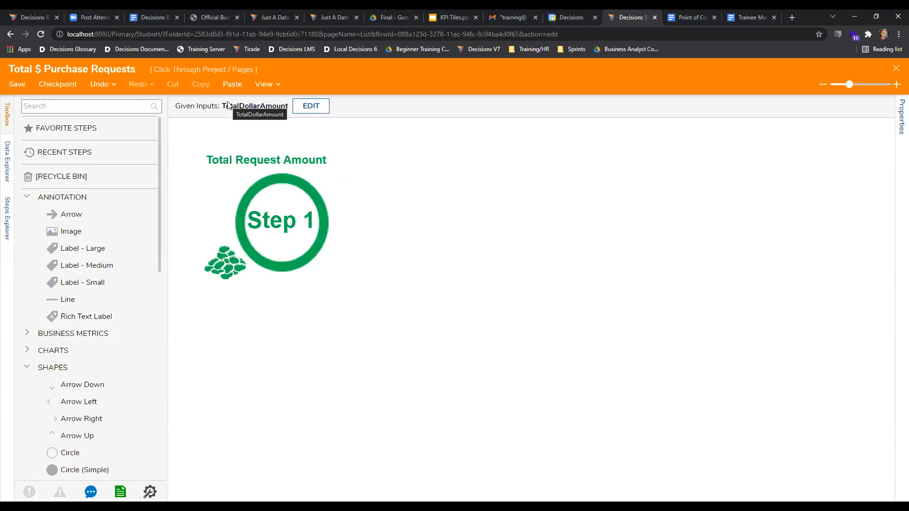
# - Make the Step 1 label take its text from data, mapping its Text input to TotalDollarAmount
pyautogui.click(287, 218)
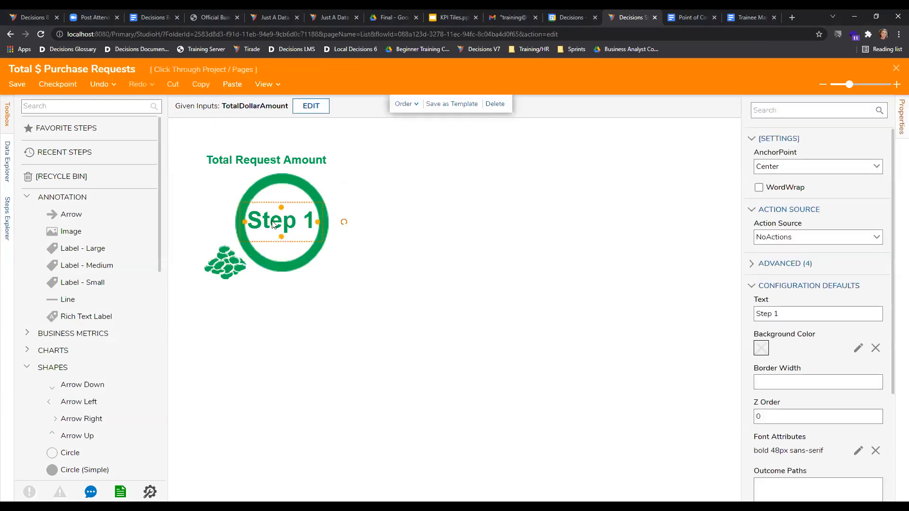
pyautogui.scroll(-3, 793, 273)
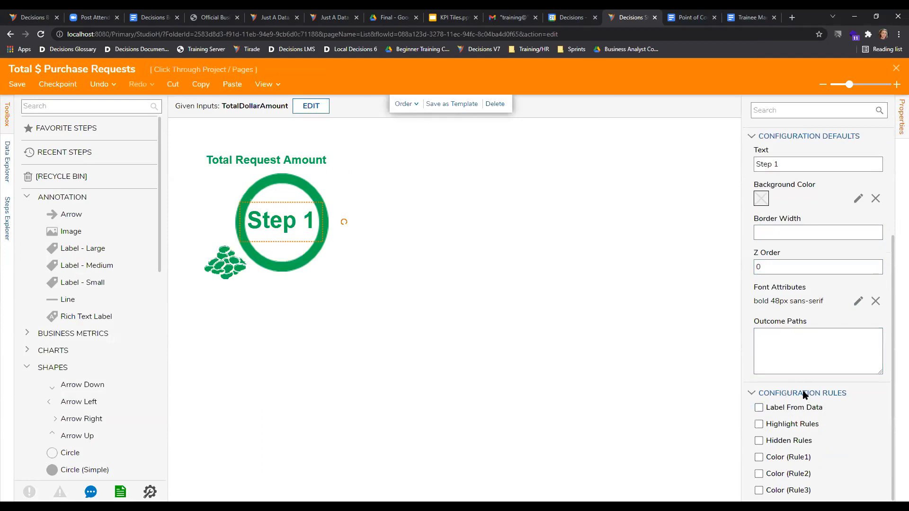
pyautogui.click(767, 408)
pyautogui.scroll(-2, 767, 416)
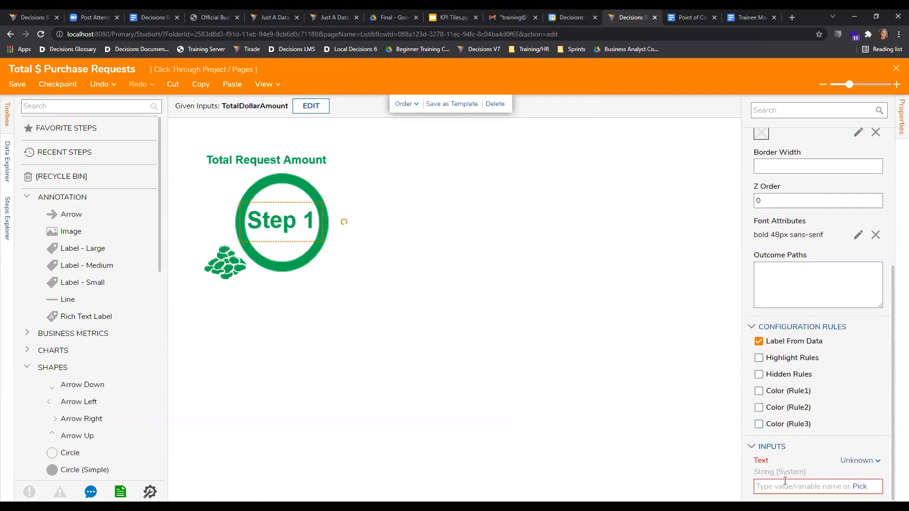
pyautogui.click(859, 486)
pyautogui.click(327, 190)
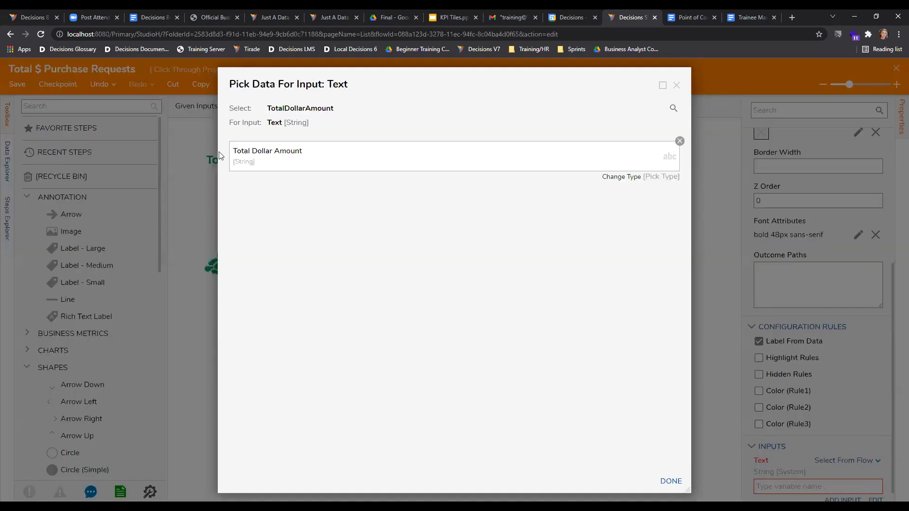
pyautogui.click(675, 481)
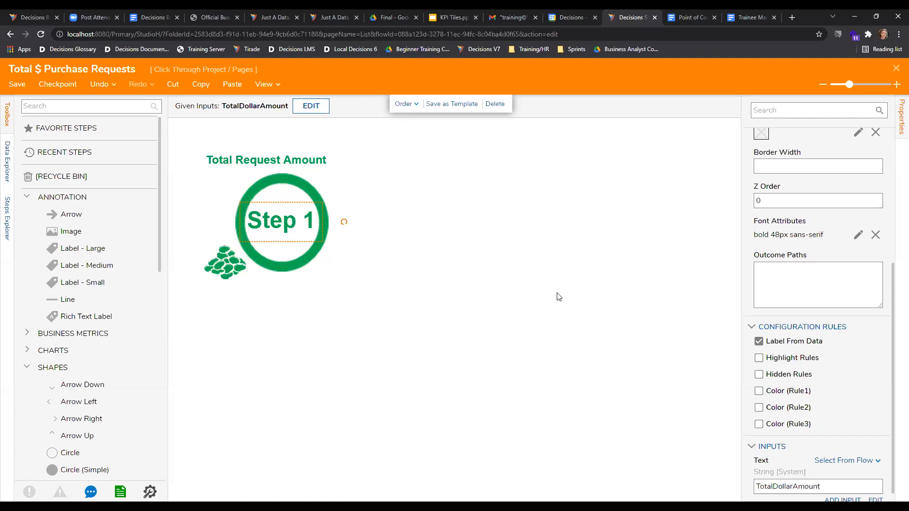
# - Save and close the Total $ Purchase Requests diagram and open the Purchase Request Dashboard's input flow
pyautogui.click(69, 137)
pyautogui.click(14, 84)
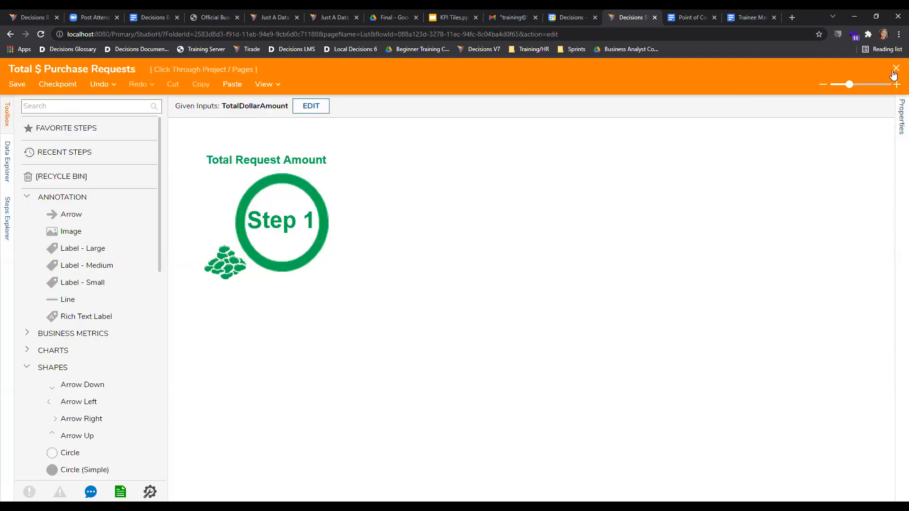
pyautogui.click(895, 70)
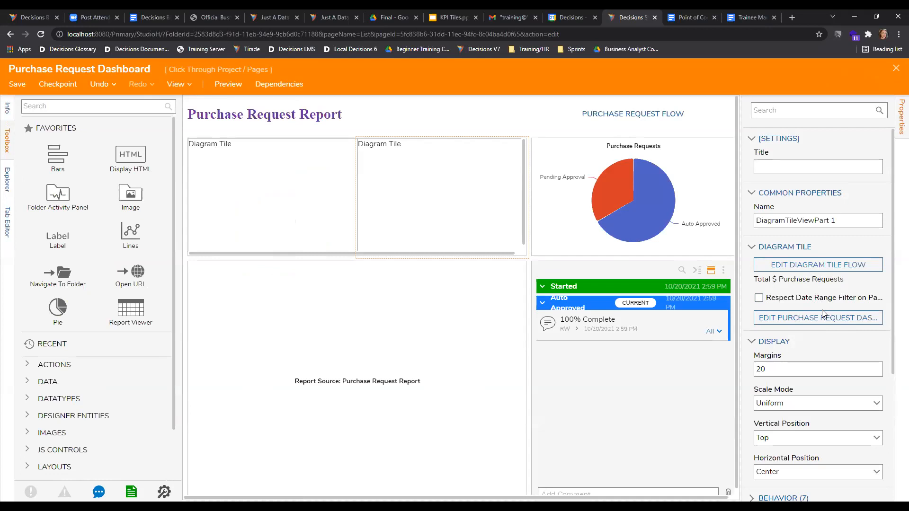
pyautogui.click(822, 314)
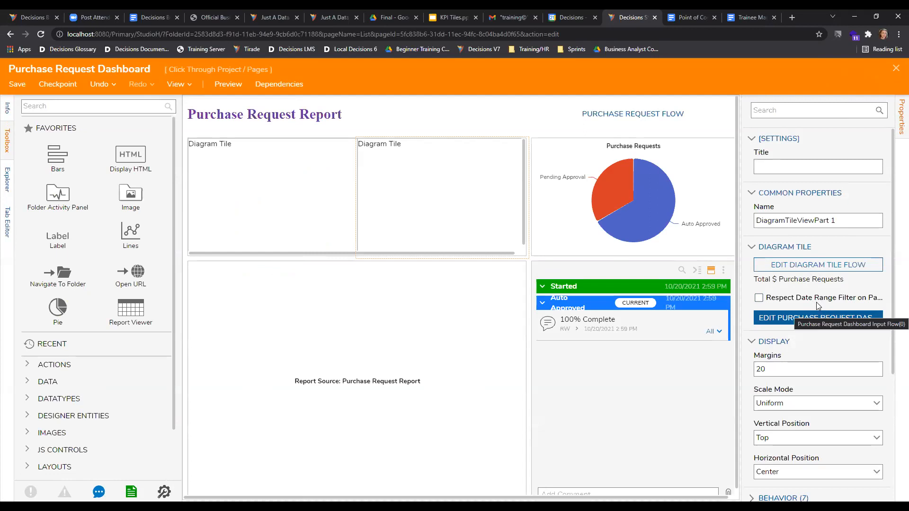
pyautogui.click(808, 319)
# - Move the end step aside, add a Run Report step connected after the start step, and align the start step with it
pyautogui.moveTo(376, 357); pyautogui.dragTo(425, 260)
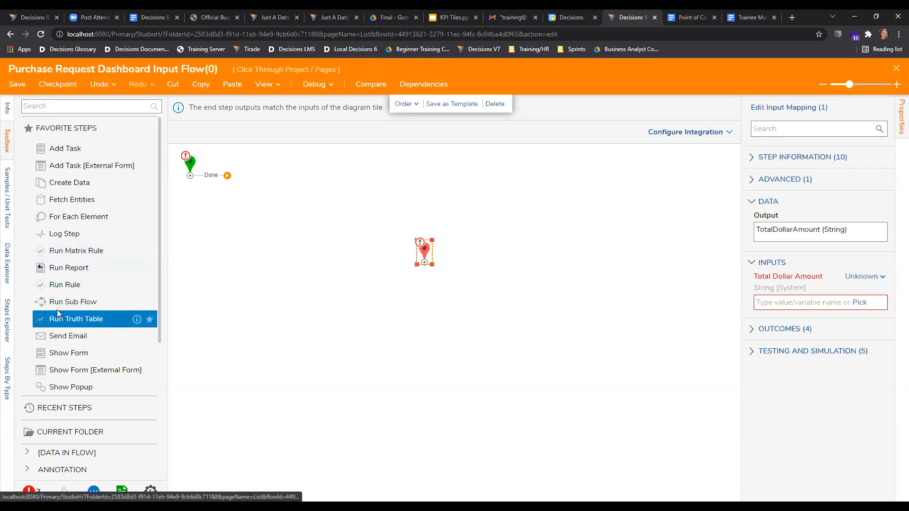
pyautogui.moveTo(59, 268); pyautogui.dragTo(279, 198)
pyautogui.moveTo(228, 175); pyautogui.dragTo(275, 196)
pyautogui.moveTo(186, 168); pyautogui.dragTo(205, 188)
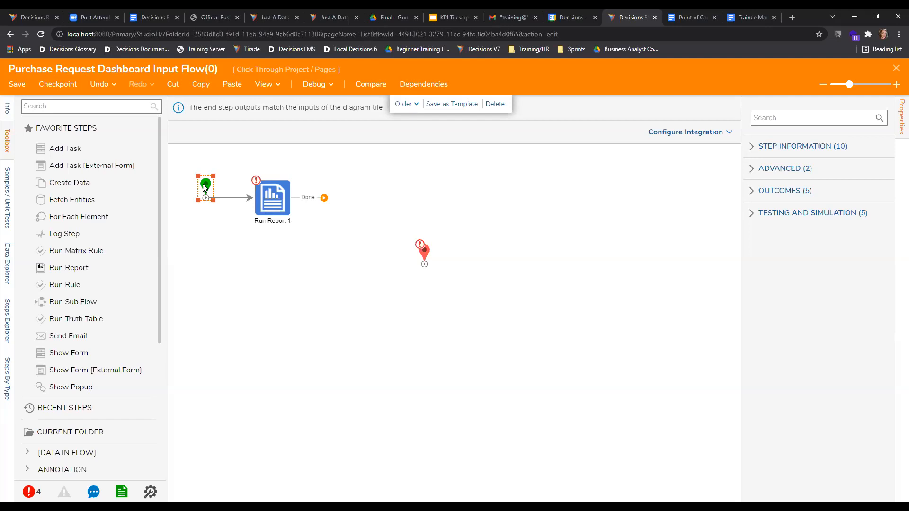
# - Create a new report named PRTotalsReport for the Run Report 1 step
pyautogui.click(272, 198)
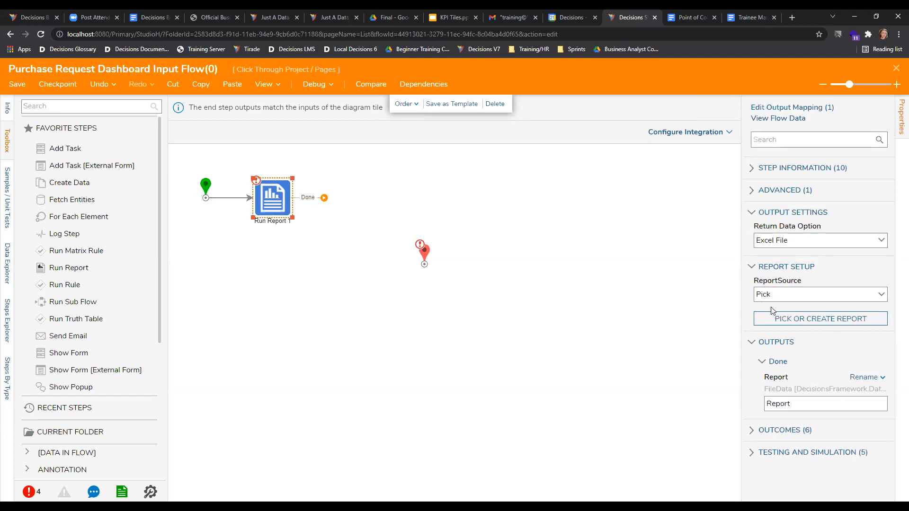
pyautogui.click(796, 320)
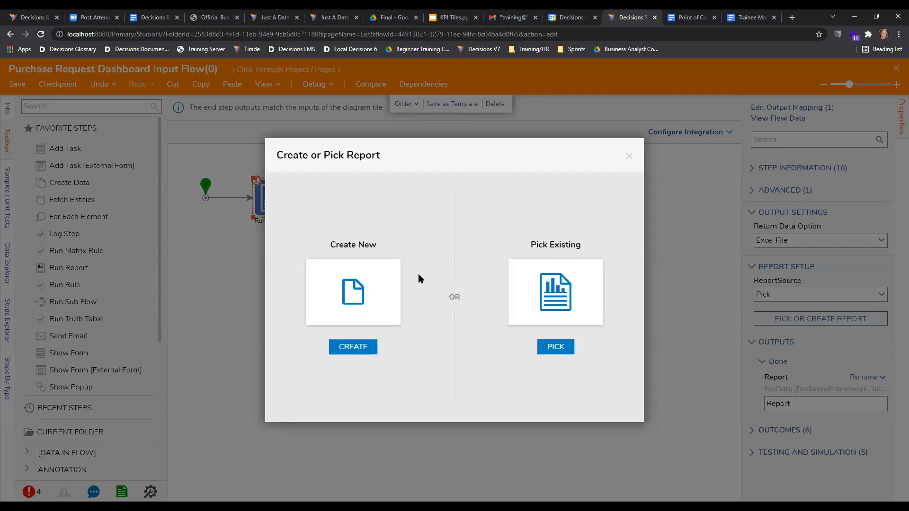
pyautogui.click(368, 346)
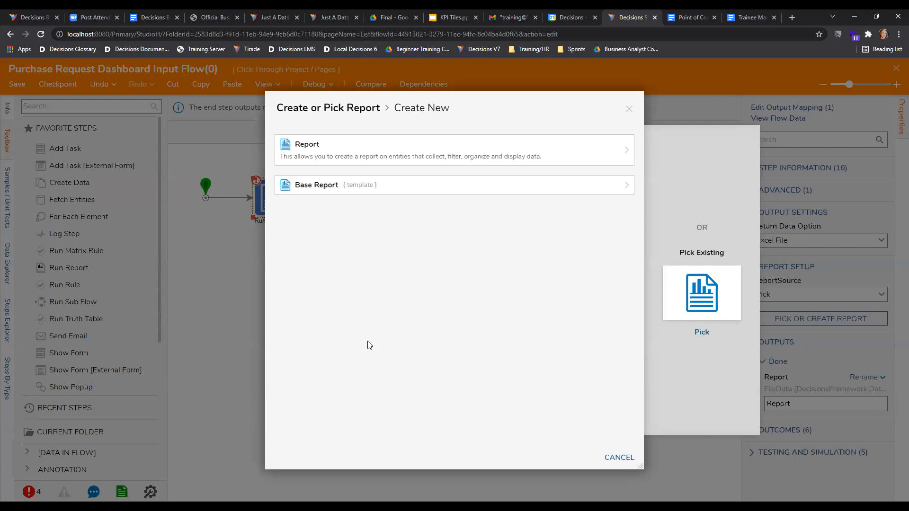
pyautogui.click(340, 155)
pyautogui.press('BackSpace')
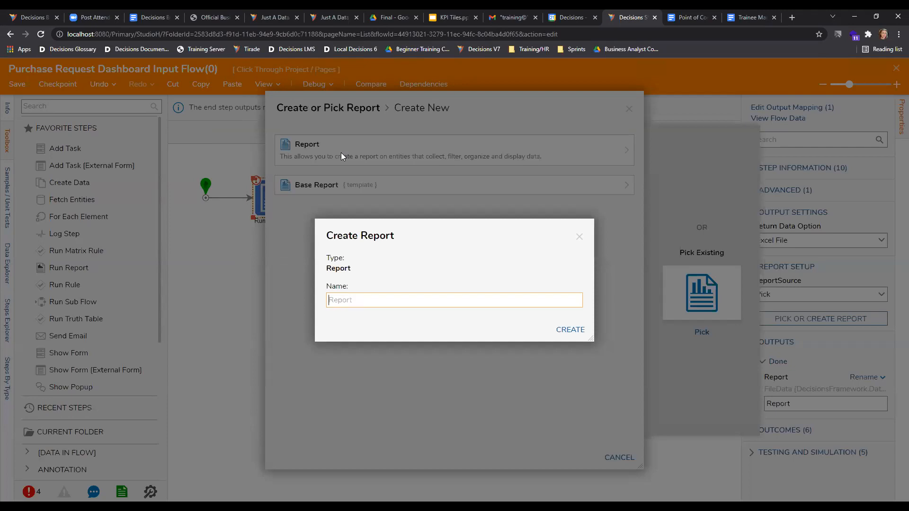
pyautogui.write('PRTotalsReport')
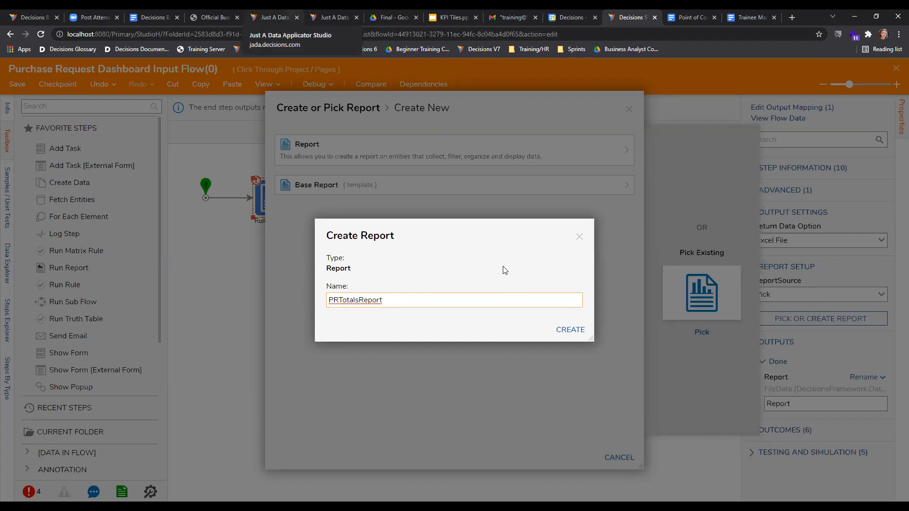
pyautogui.press('Return')
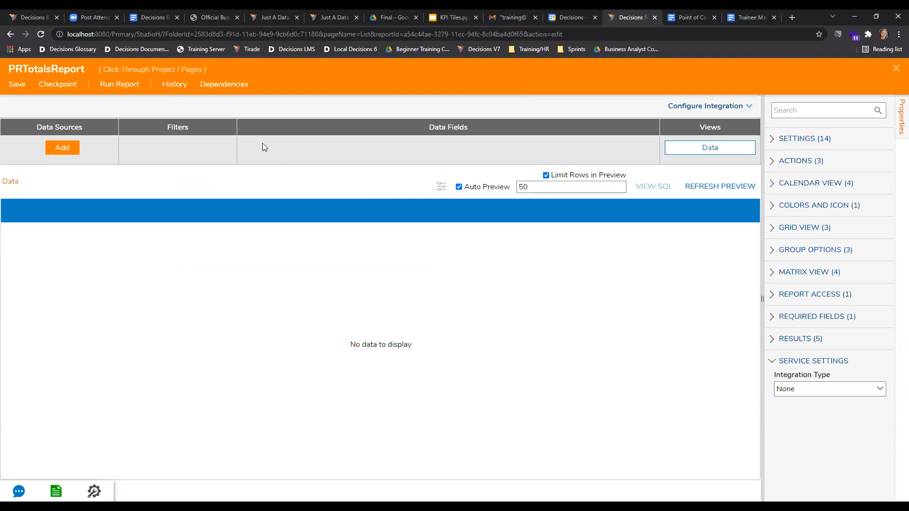
# - Add the CTPurchase Request flow data extension as the report's data source, and save and close the report
pyautogui.click(60, 149)
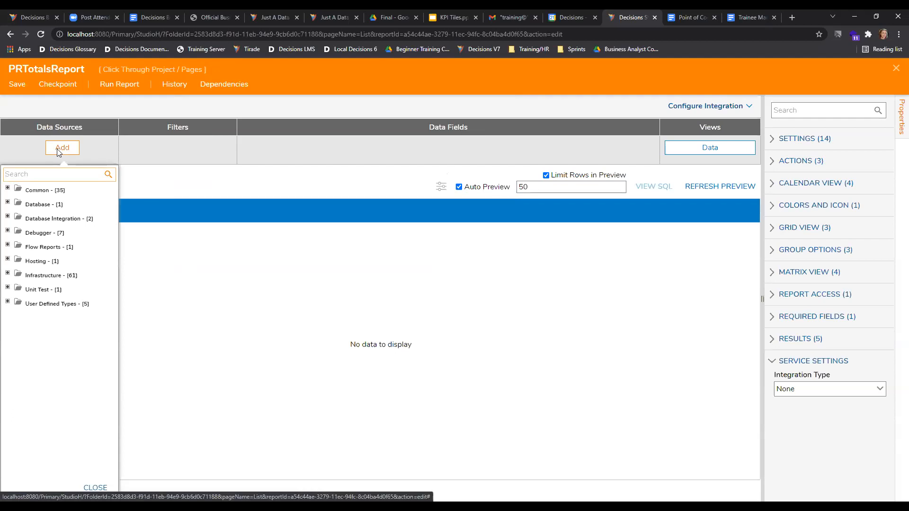
pyautogui.click(8, 301)
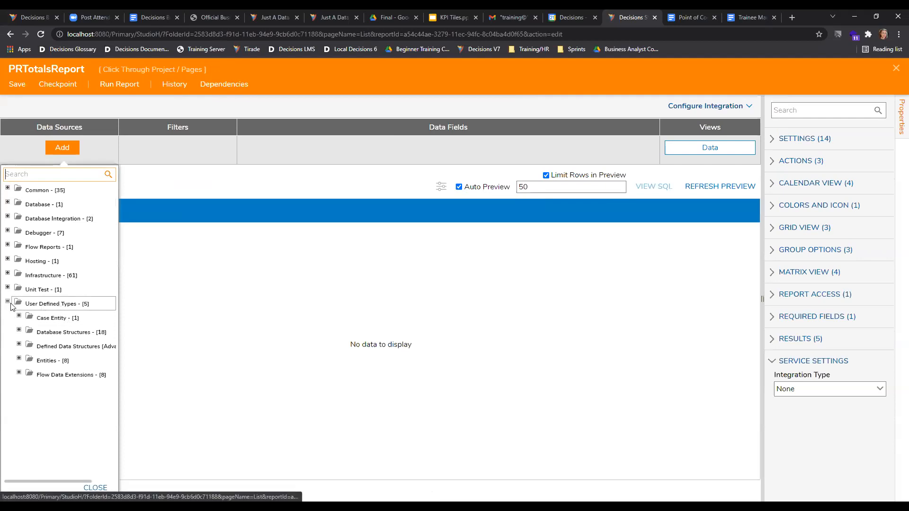
pyautogui.click(18, 373)
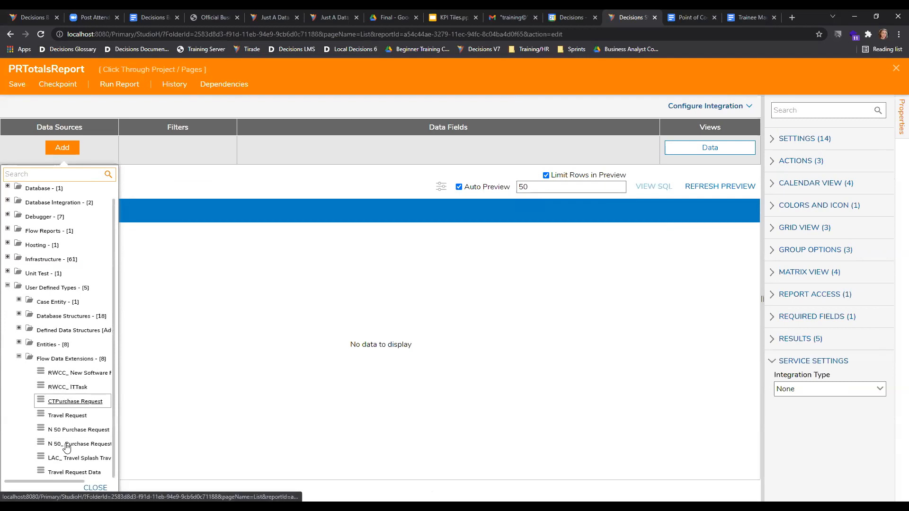
pyautogui.click(64, 399)
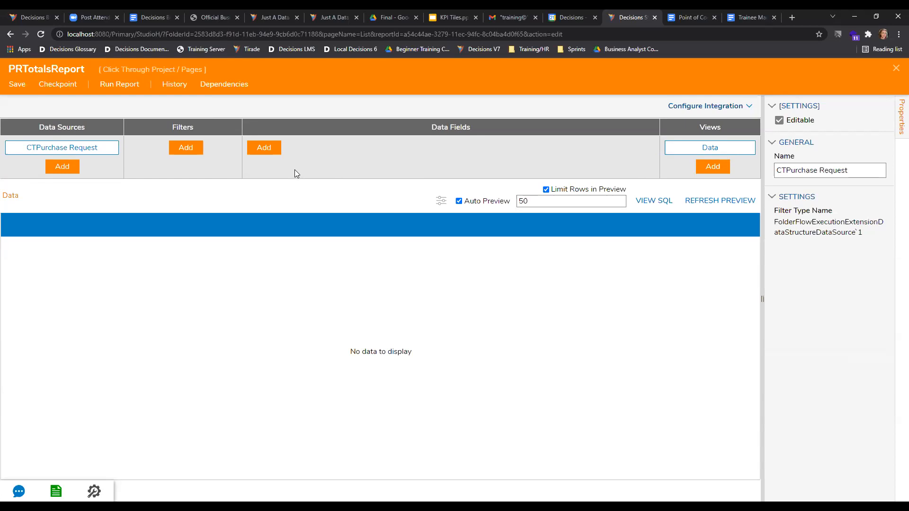
pyautogui.click(19, 95)
pyautogui.click(544, 340)
pyautogui.click(896, 68)
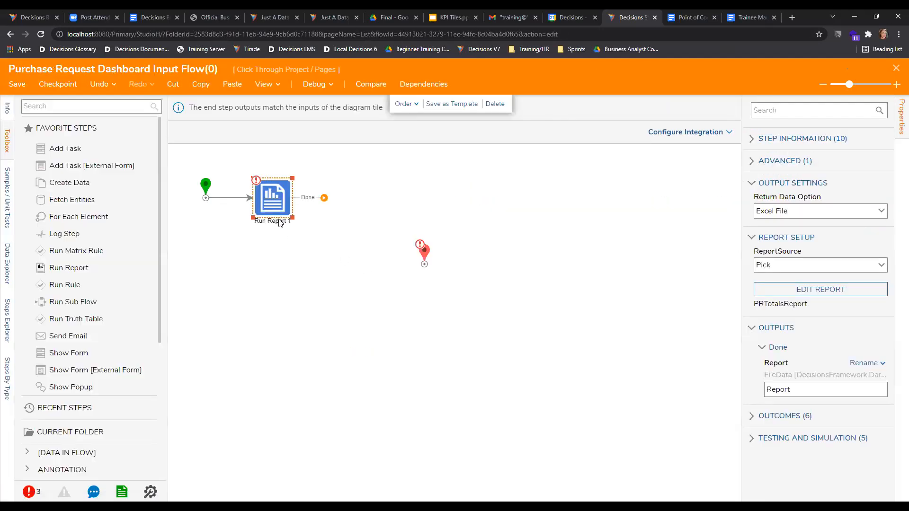
pyautogui.click(233, 148)
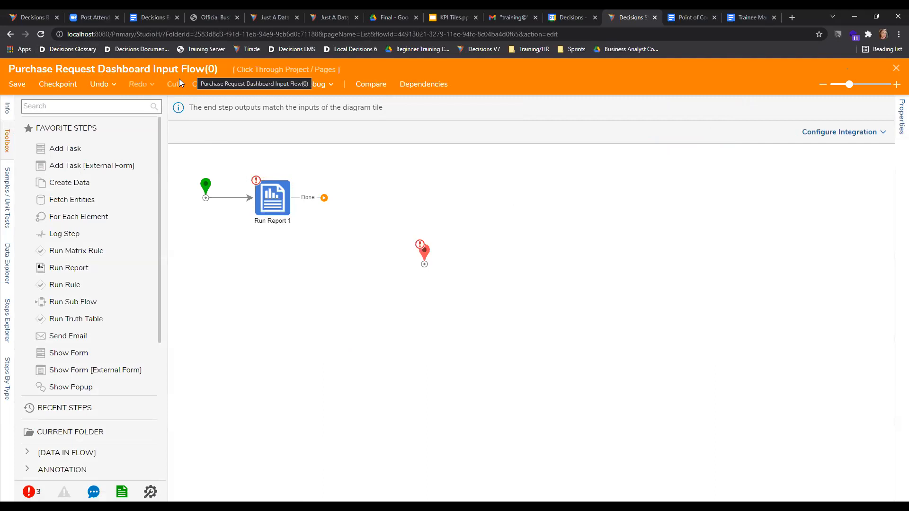
# - Reopen PRTotalsReport from the Run Report 1 step and add the Total column as a data field
pyautogui.click(278, 203)
pyautogui.click(781, 316)
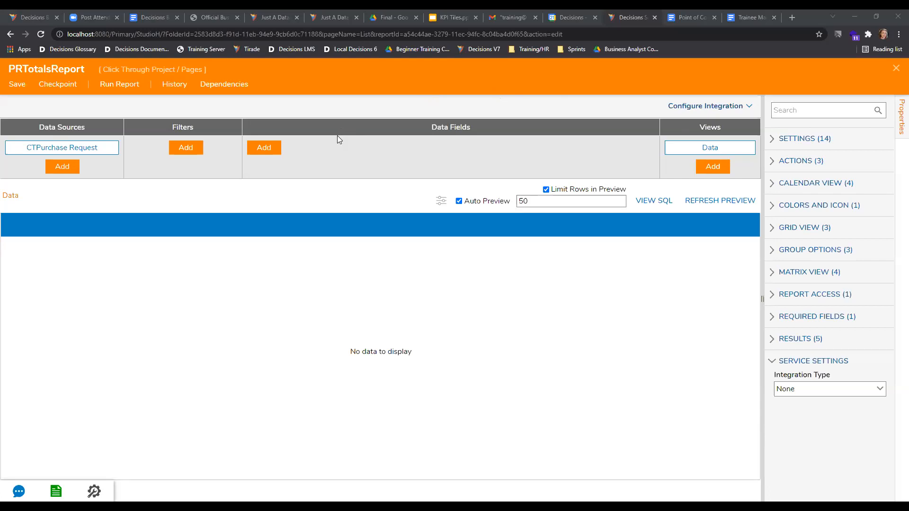
pyautogui.click(269, 147)
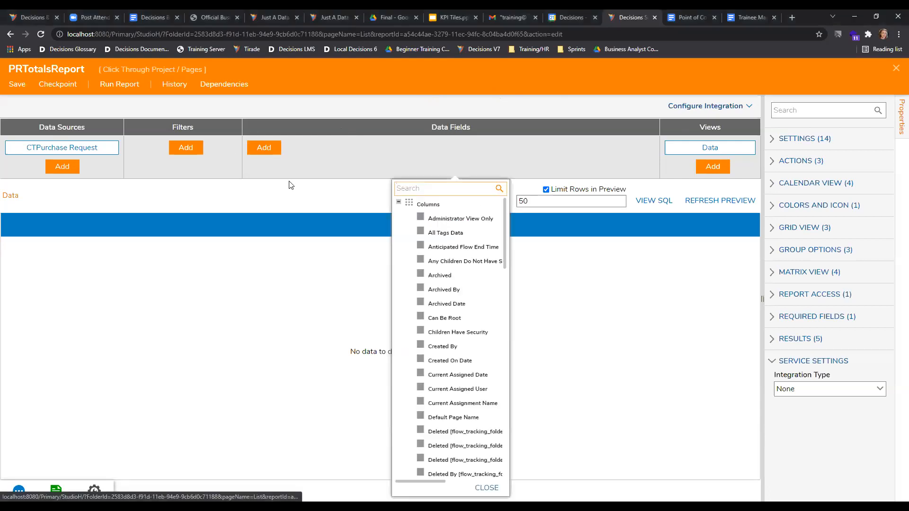
pyautogui.scroll(-5, 438, 246)
pyautogui.scroll(-12, 436, 253)
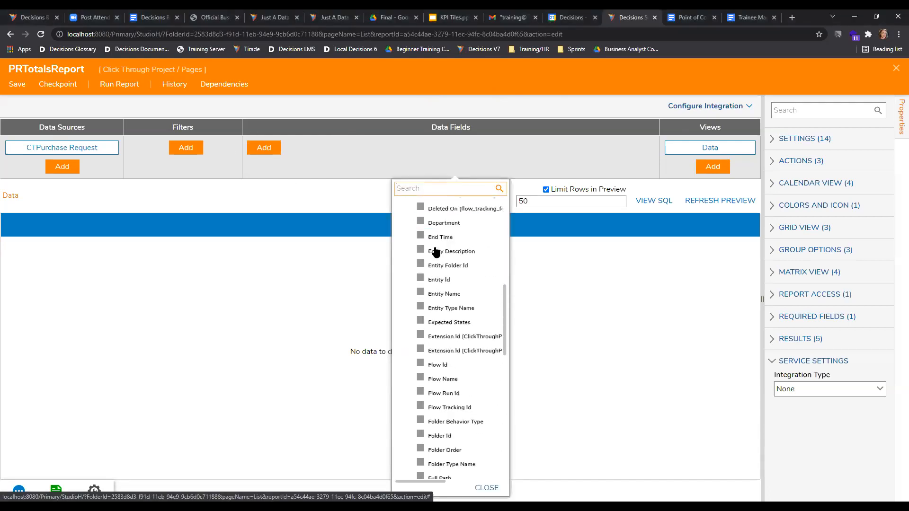
pyautogui.scroll(-3, 434, 261)
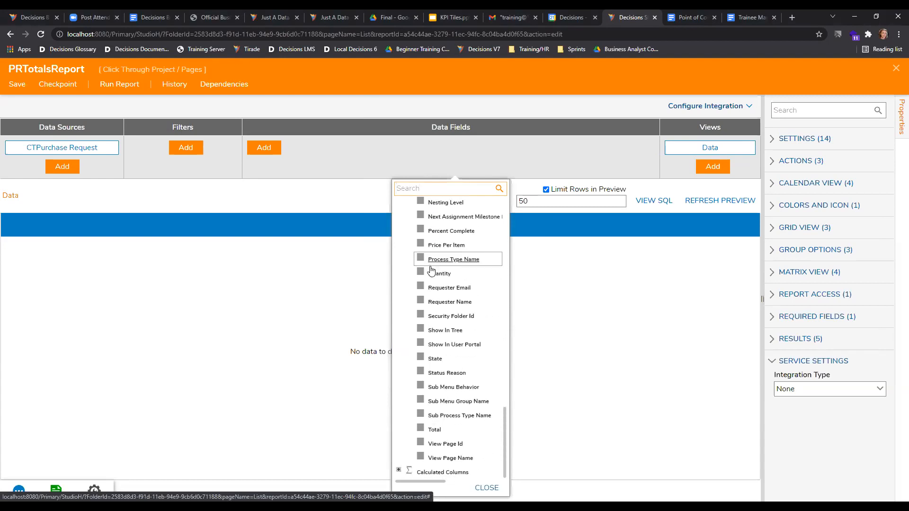
pyautogui.click(441, 432)
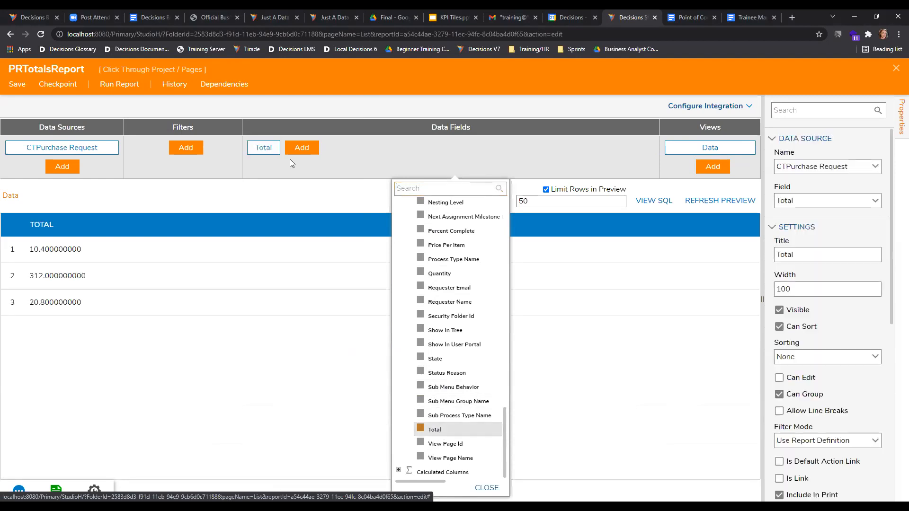
pyautogui.click(299, 184)
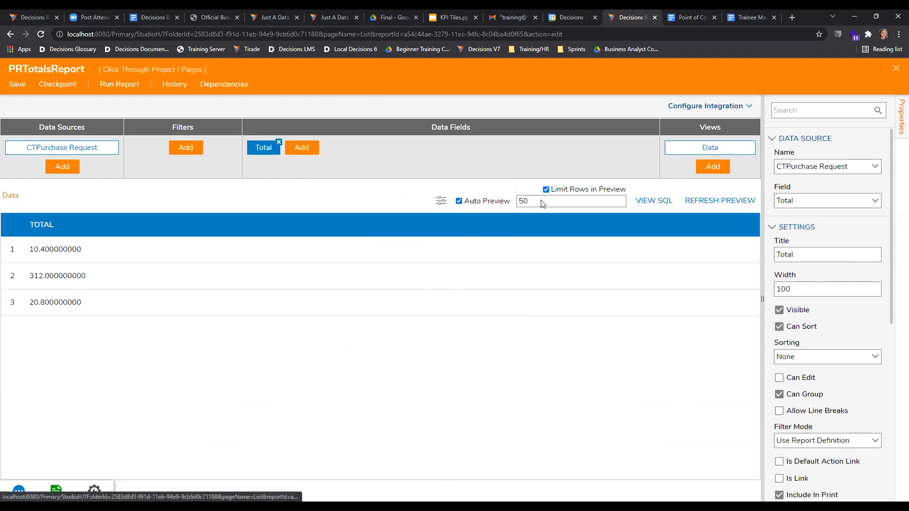
# - Set the Total column's format to Currency, and save and close the report
pyautogui.scroll(-7, 797, 218)
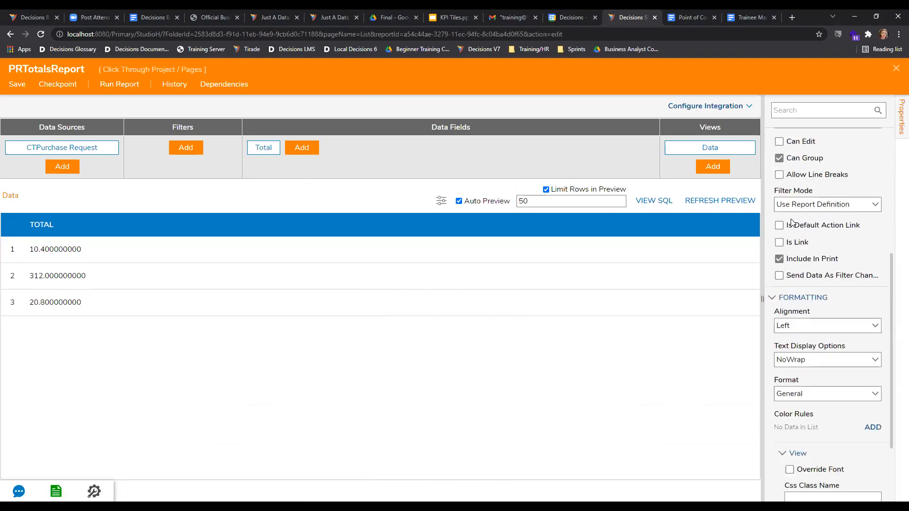
pyautogui.click(875, 300)
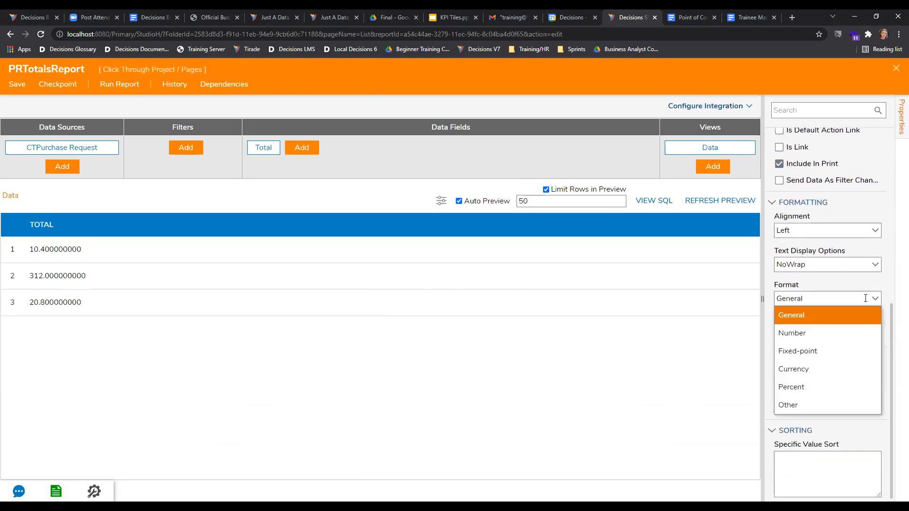
pyautogui.click(816, 367)
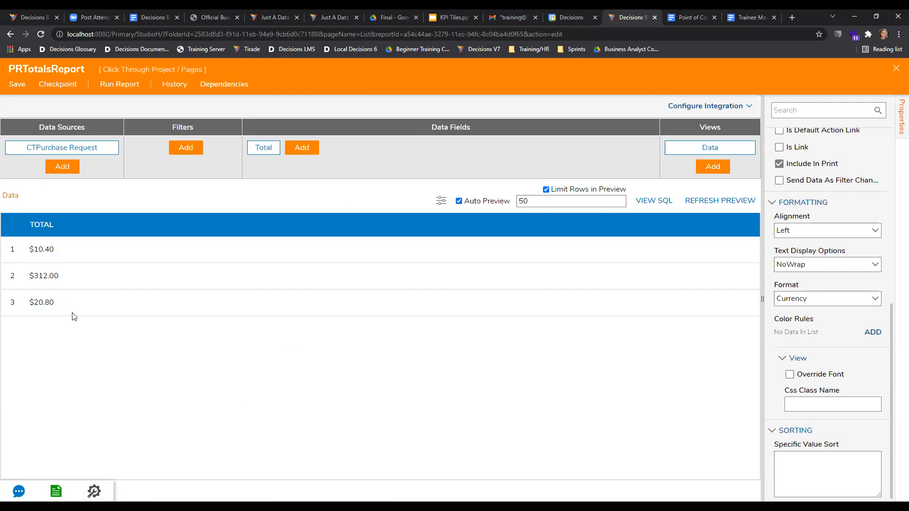
pyautogui.click(17, 84)
pyautogui.click(544, 340)
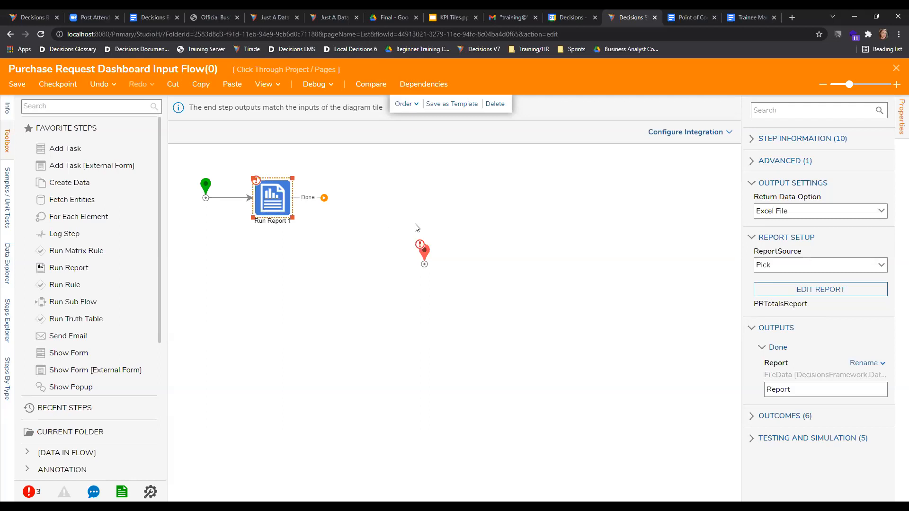
# - Set Run Report 1 to return Data Rows and connect its Done outcome to the end step
pyautogui.click(879, 211)
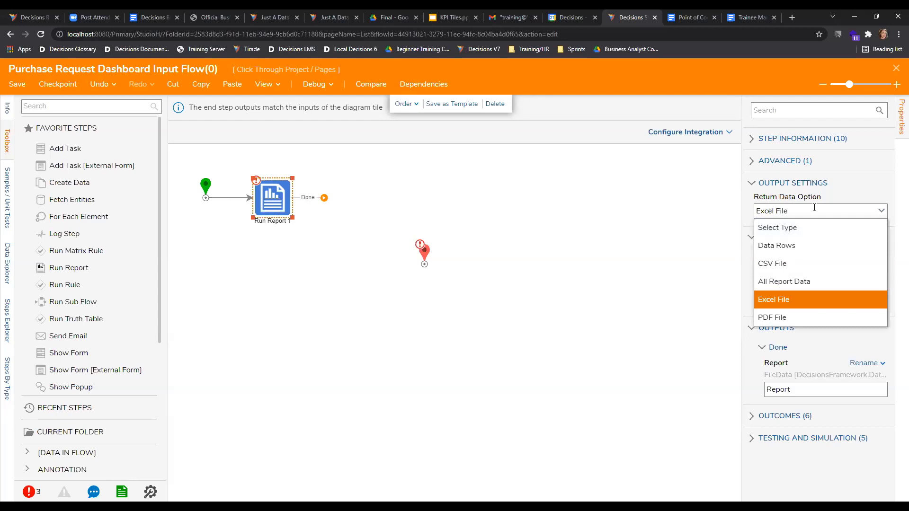
pyautogui.click(778, 244)
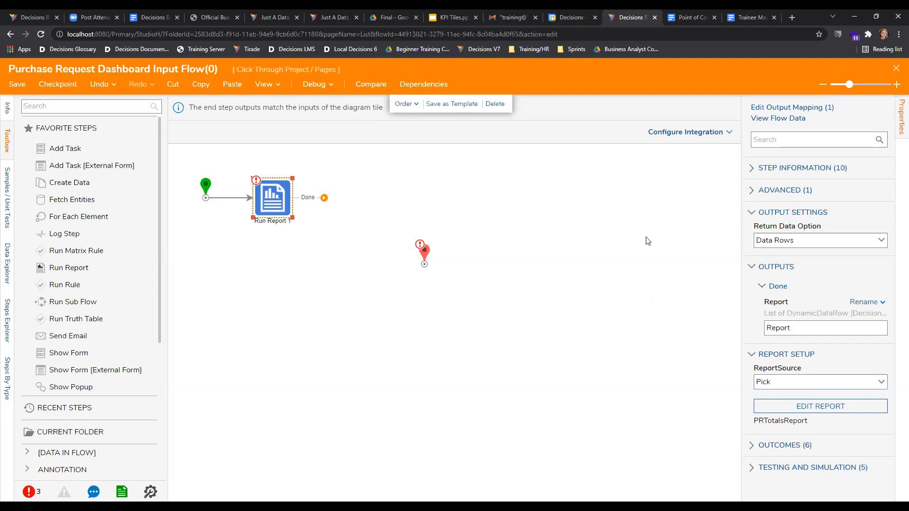
pyautogui.click(818, 406)
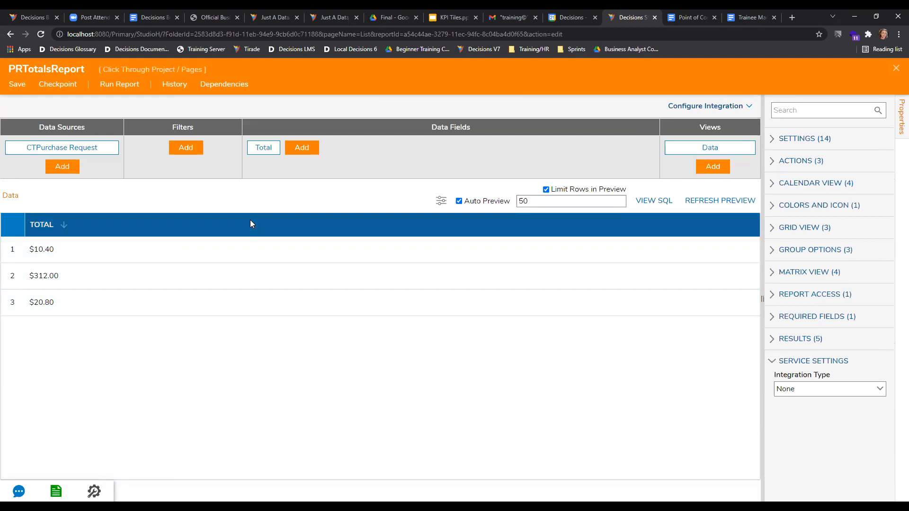
pyautogui.click(896, 68)
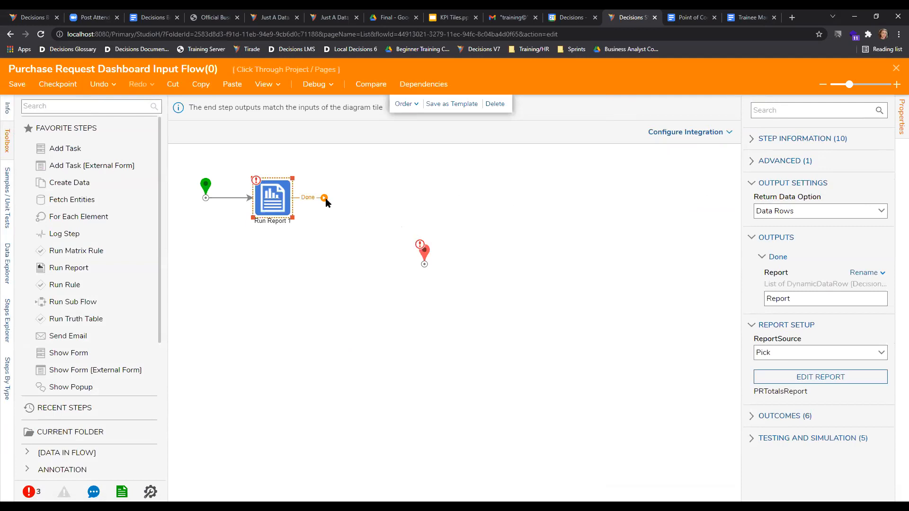
pyautogui.moveTo(324, 198); pyautogui.dragTo(430, 274)
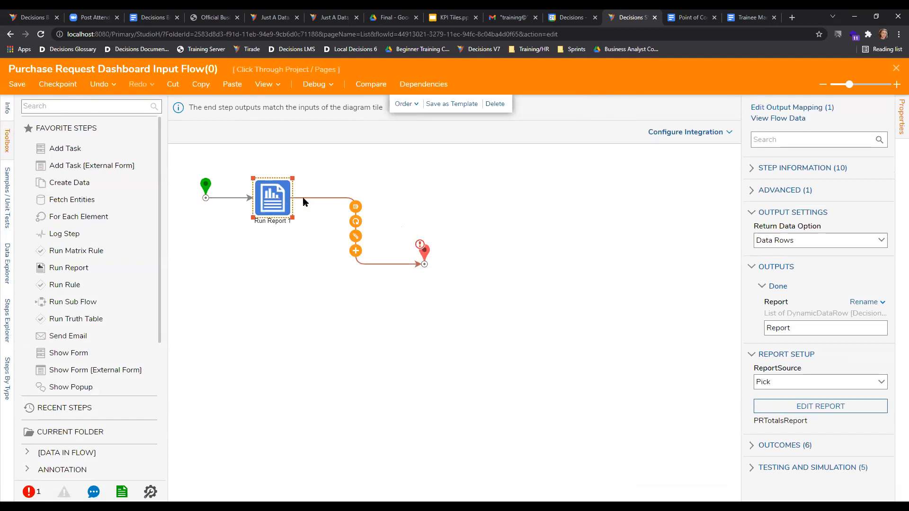
pyautogui.click(502, 252)
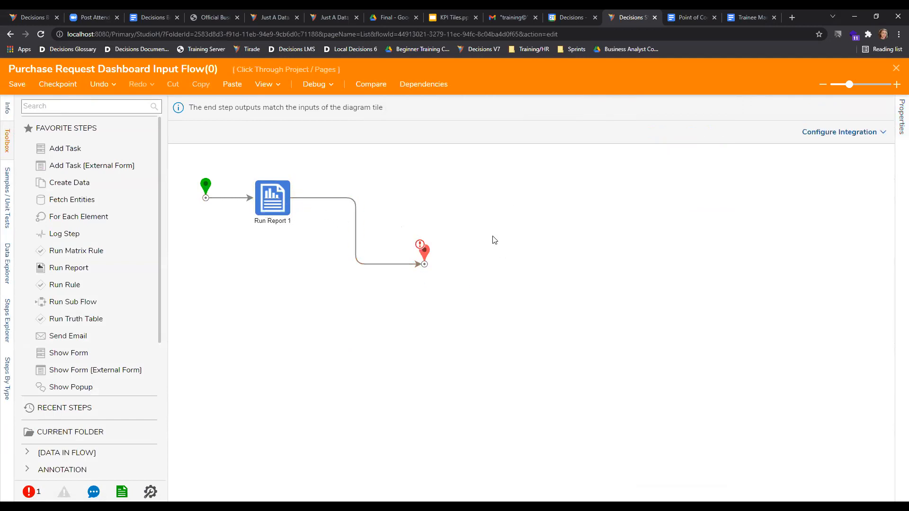
# - Debug the input flow and open the output data of Run Report 1
pyautogui.click(317, 88)
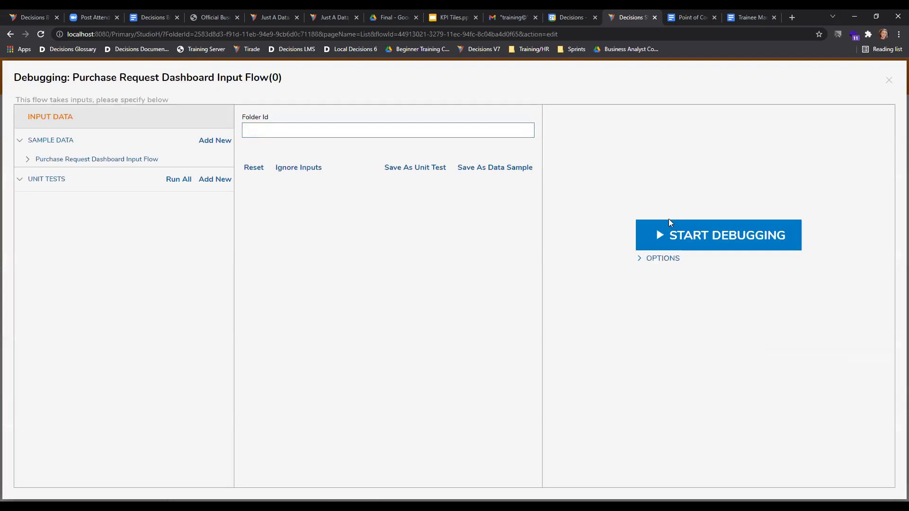
pyautogui.click(710, 230)
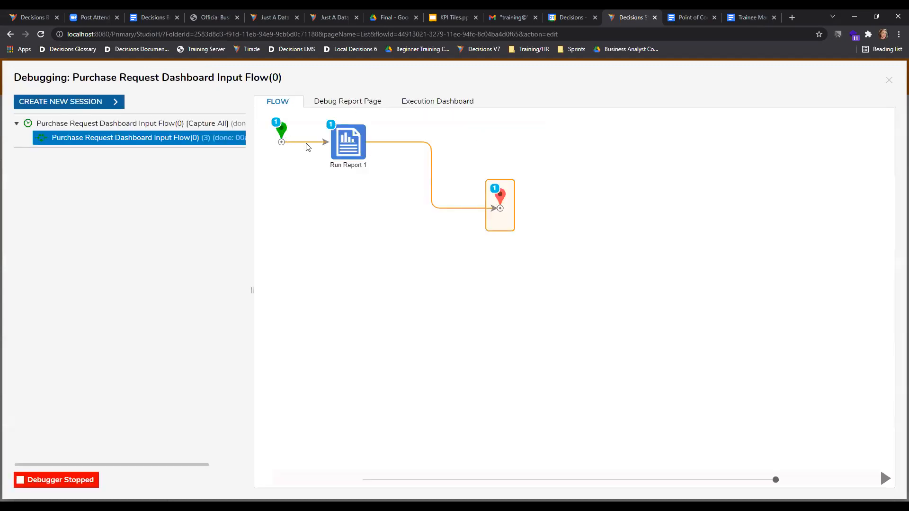
pyautogui.click(350, 144)
pyautogui.moveTo(465, 160)
pyautogui.click(491, 166)
pyautogui.scroll(-2, 419, 251)
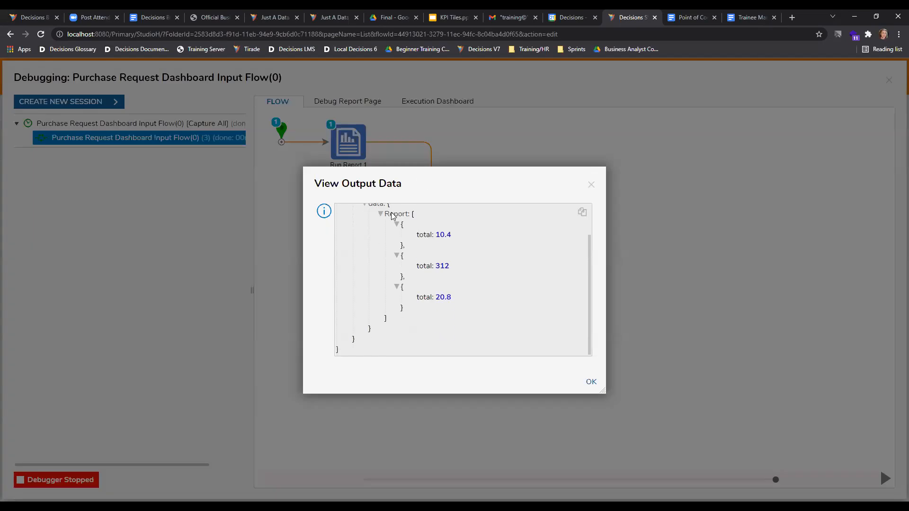
# - Examine the total values listed under Report in the output data, and close the debugger
pyautogui.moveTo(419, 230); pyautogui.dragTo(461, 300)
pyautogui.click(461, 301)
pyautogui.doubleClick(447, 235)
pyautogui.doubleClick(442, 266)
pyautogui.doubleClick(443, 297)
pyautogui.scroll(2, 454, 289)
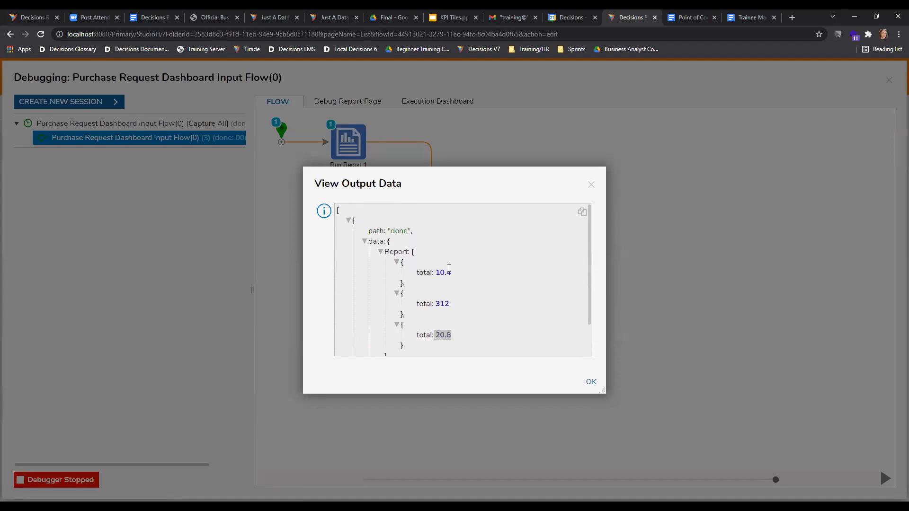
pyautogui.moveTo(417, 274); pyautogui.dragTo(423, 273)
pyautogui.click(418, 272)
pyautogui.moveTo(417, 273); pyautogui.dragTo(464, 333)
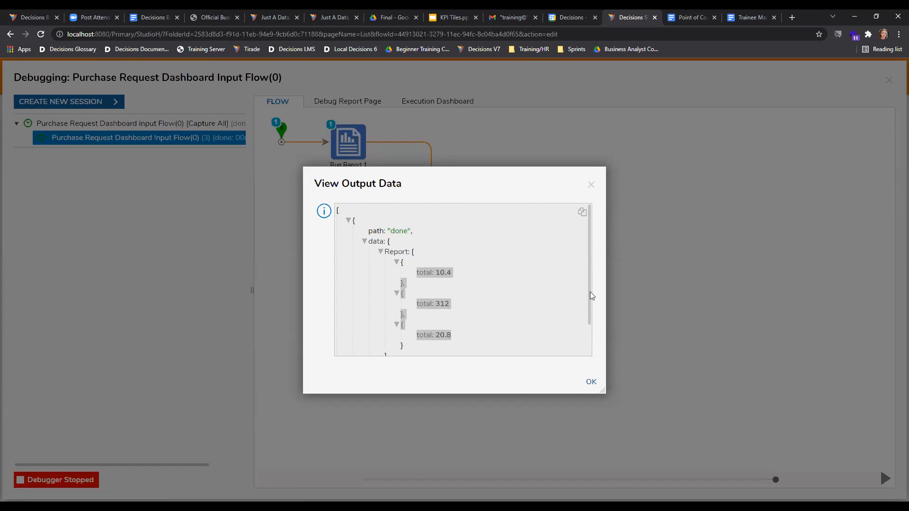
pyautogui.scroll(-1, 416, 268)
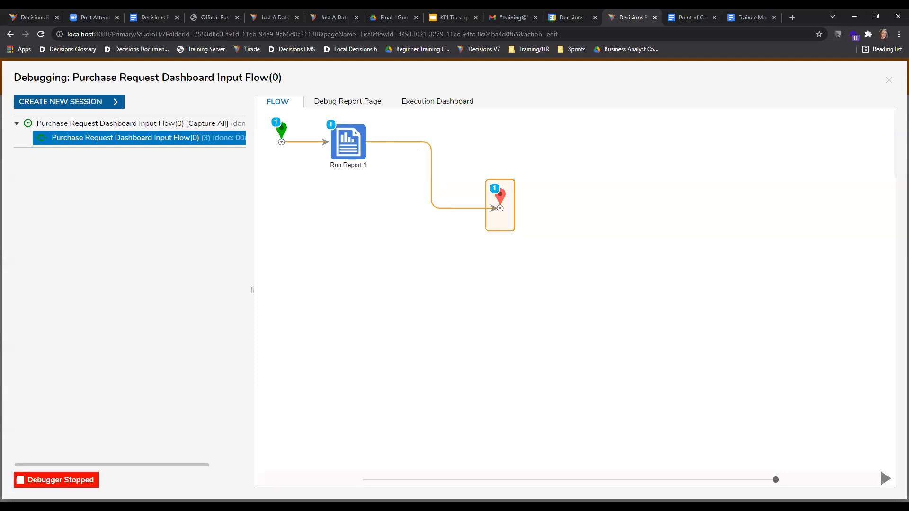
pyautogui.click(889, 80)
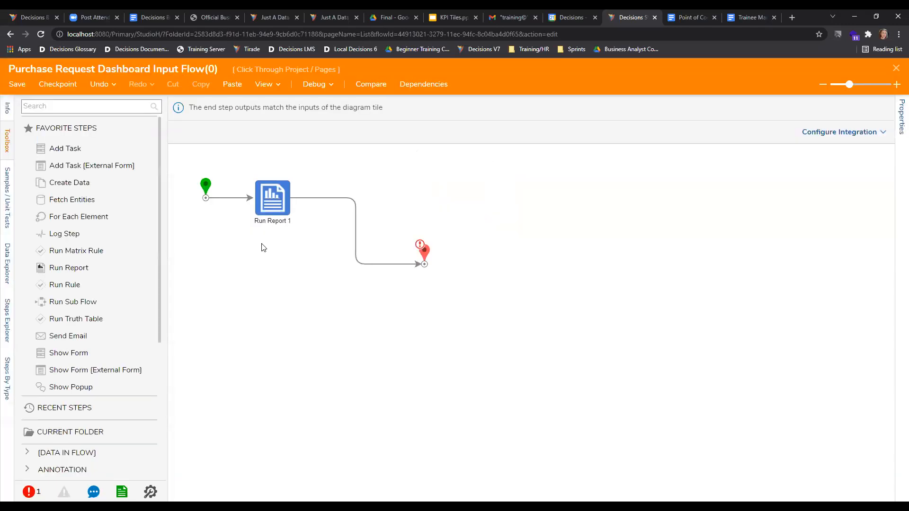
# - Add a Sum step from the Data > Numbers category between Run Report 1 and the end step, and reposition it on the canvas
pyautogui.click(425, 256)
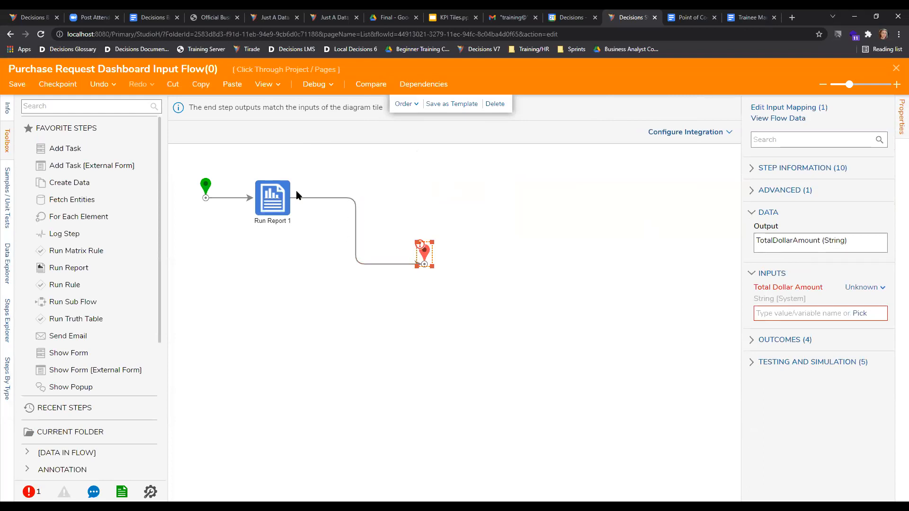
pyautogui.moveTo(318, 198)
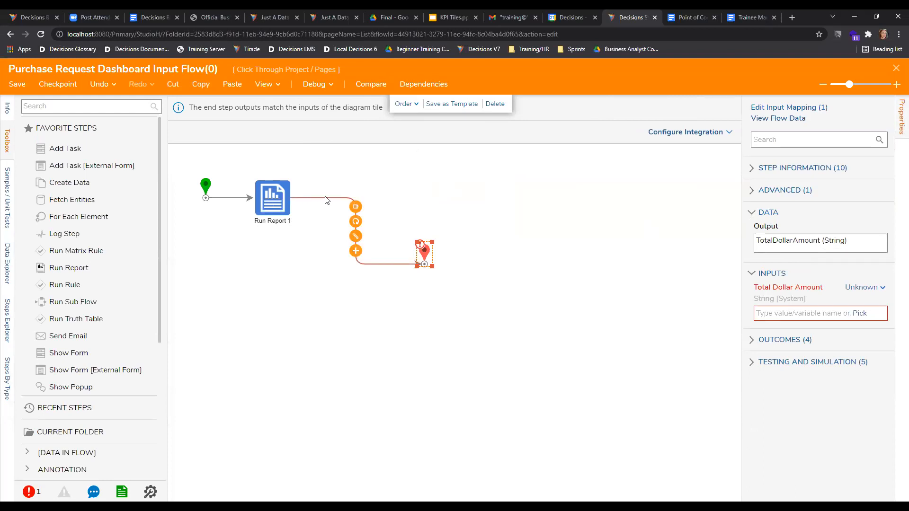
pyautogui.click(356, 251)
pyautogui.scroll(-2, 386, 219)
pyautogui.click(348, 374)
pyautogui.scroll(-4, 386, 237)
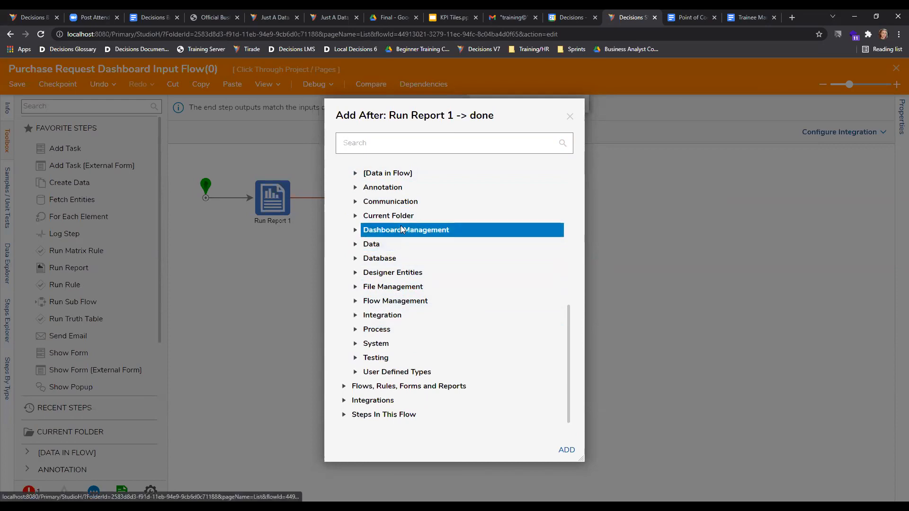
pyautogui.click(355, 244)
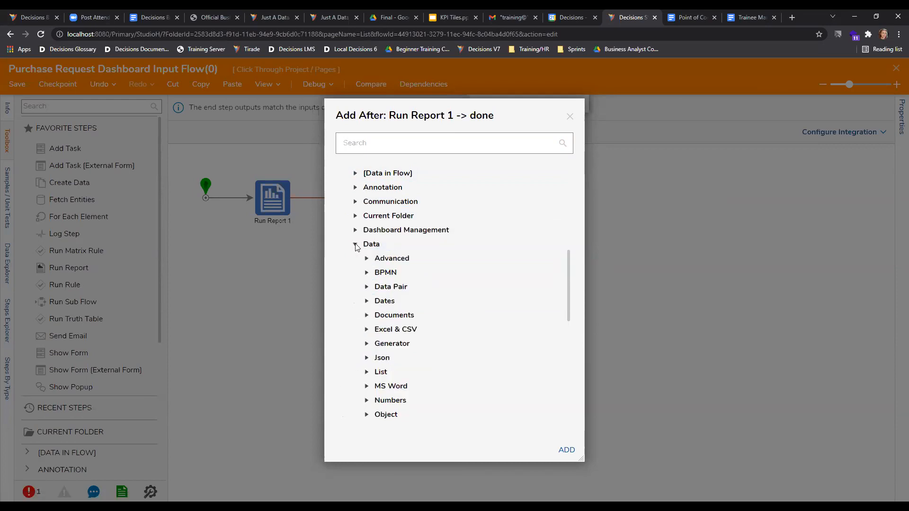
pyautogui.scroll(-2, 379, 222)
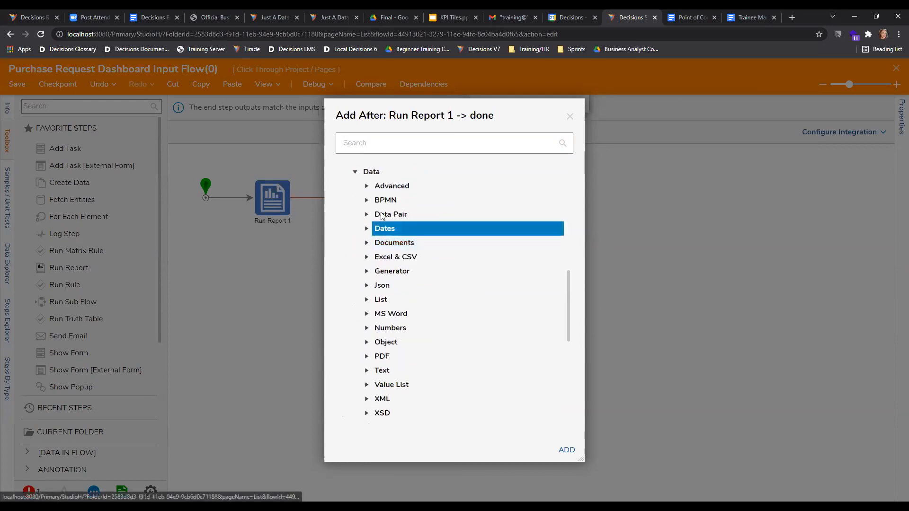
pyautogui.click(367, 328)
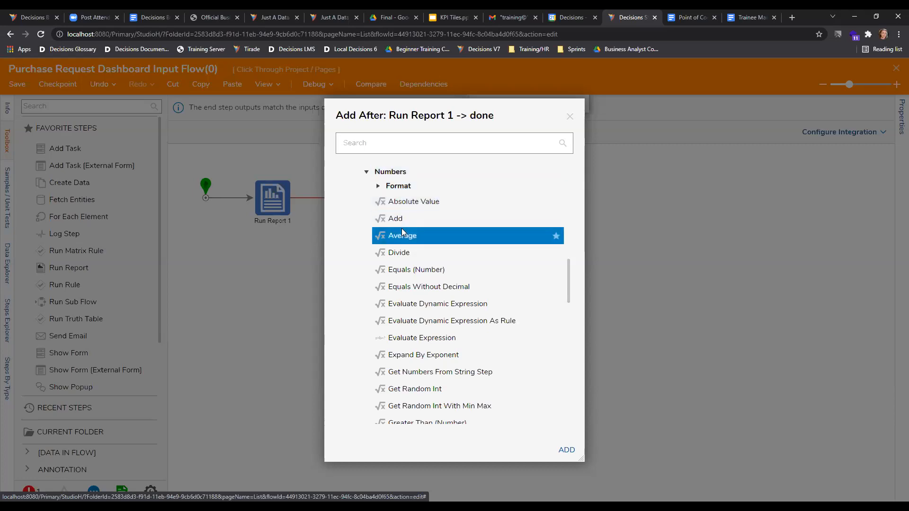
pyautogui.scroll(-8, 403, 234)
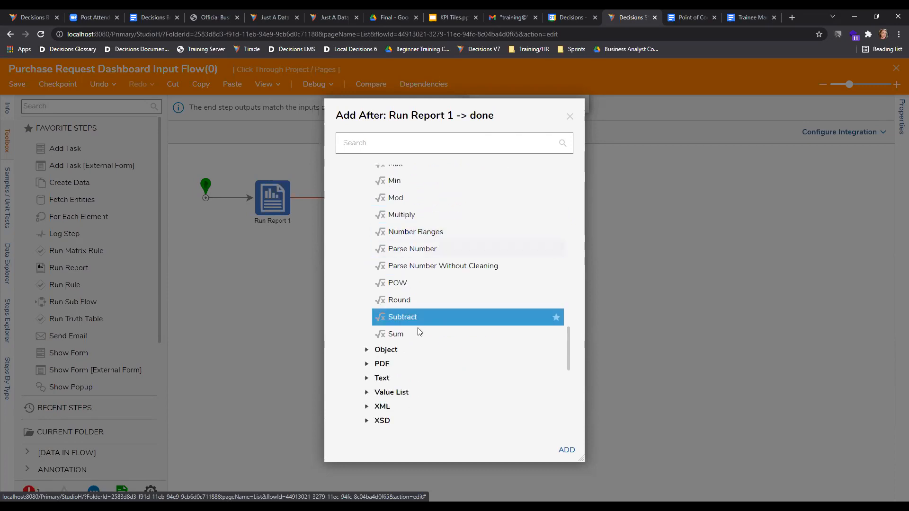
pyautogui.click(398, 336)
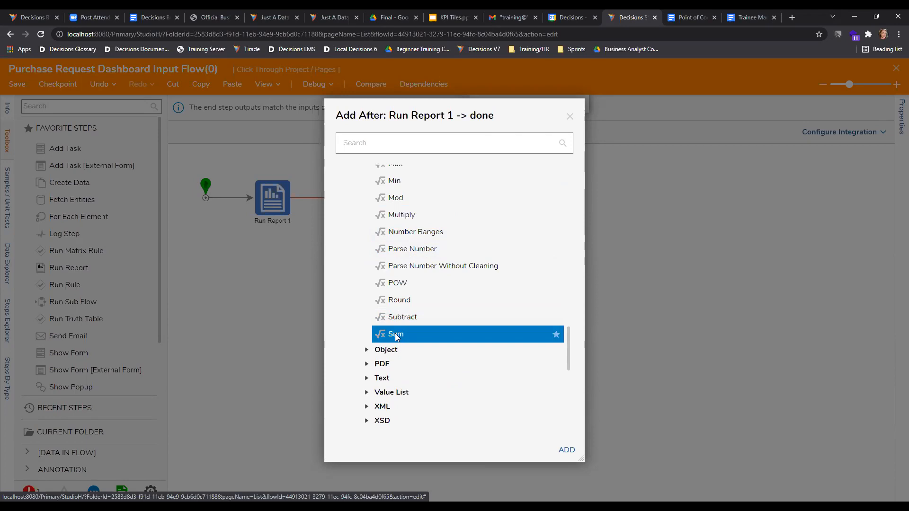
pyautogui.click(567, 450)
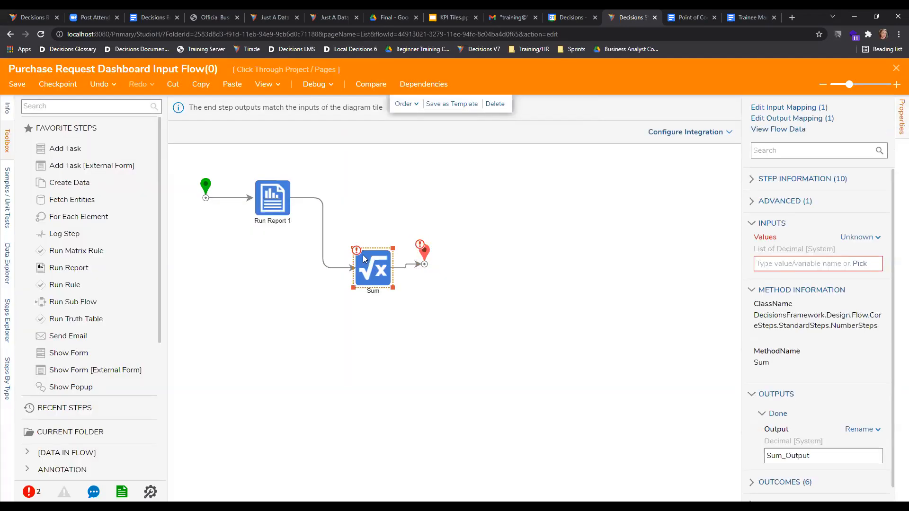
pyautogui.moveTo(375, 273); pyautogui.dragTo(363, 259)
# - Start mapping the Sum step's Values input from the flow data, choosing All Field 01 from Report
pyautogui.click(282, 195)
pyautogui.moveTo(795, 240); pyautogui.dragTo(758, 240)
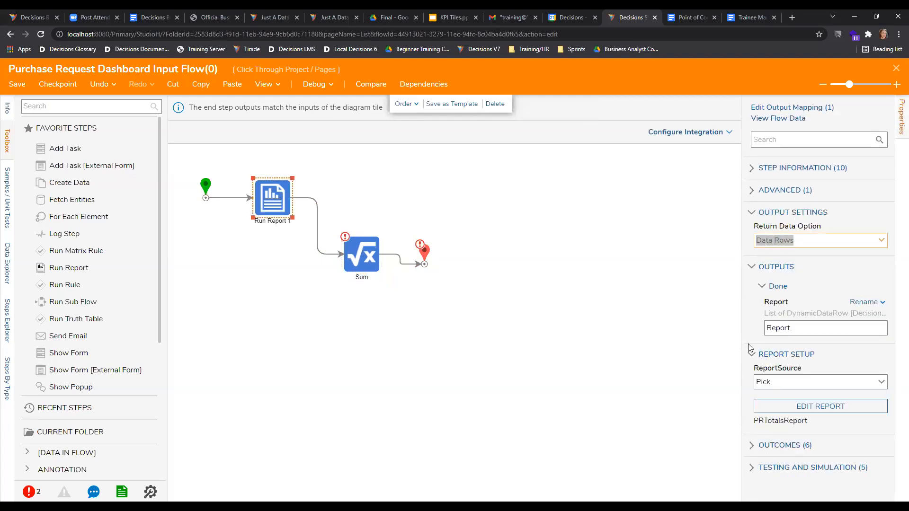
pyautogui.click(810, 417)
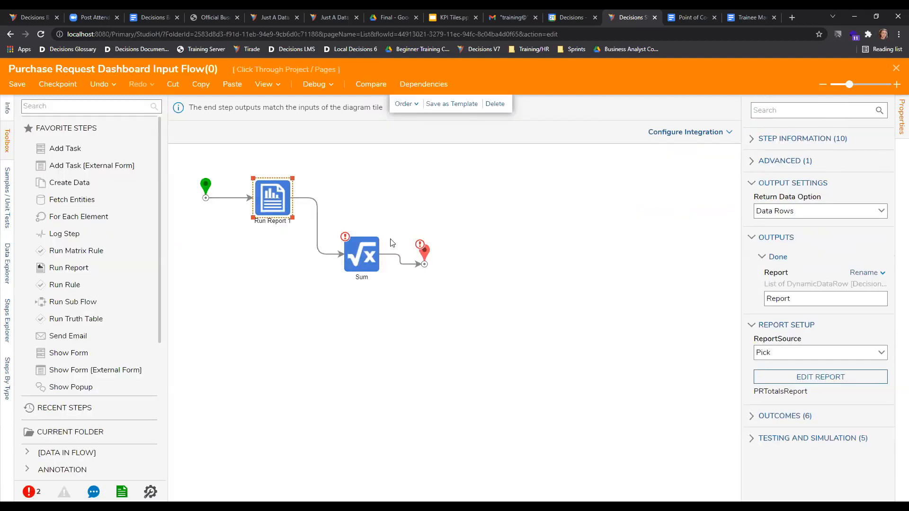
pyautogui.click(369, 308)
pyautogui.click(360, 247)
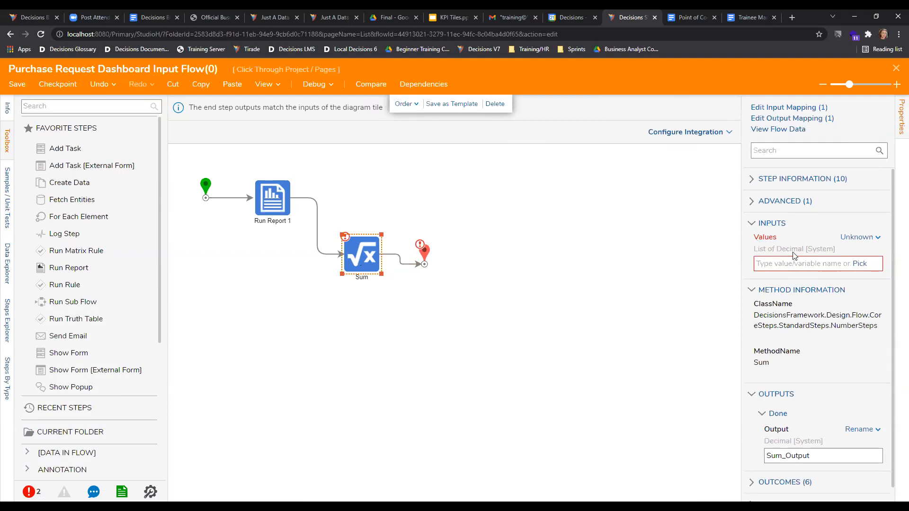
pyautogui.click(858, 263)
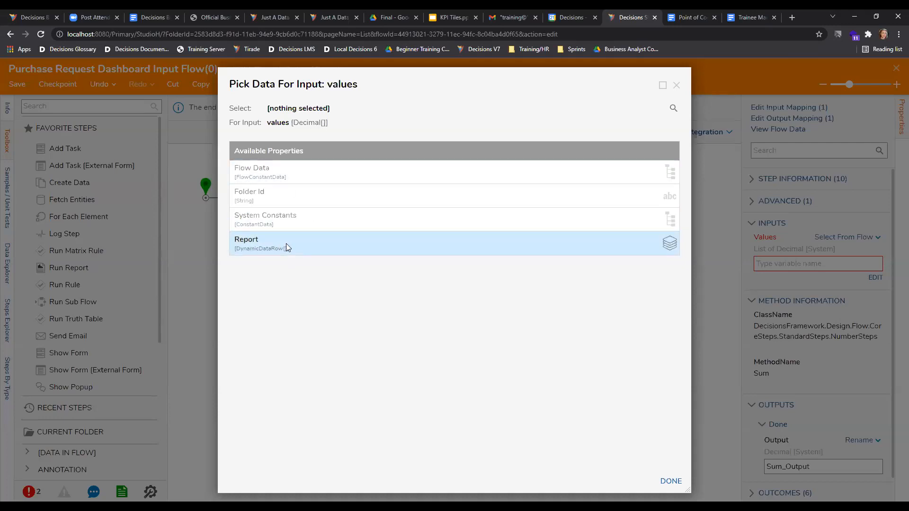
pyautogui.click(348, 233)
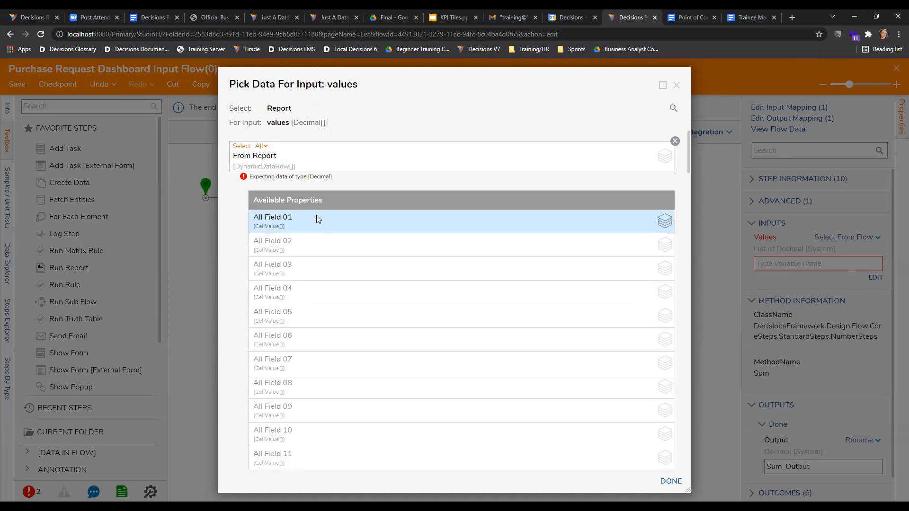
pyautogui.scroll(-20, 304, 233)
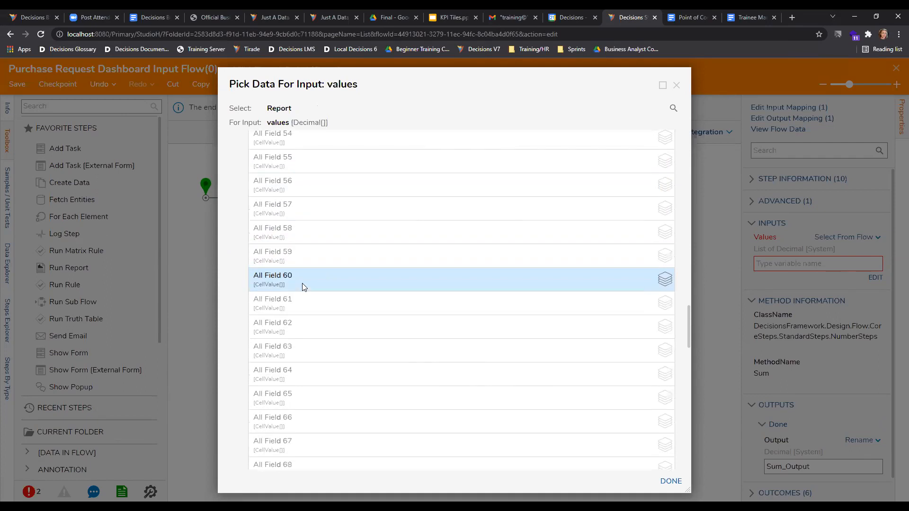
pyautogui.scroll(20, 322, 265)
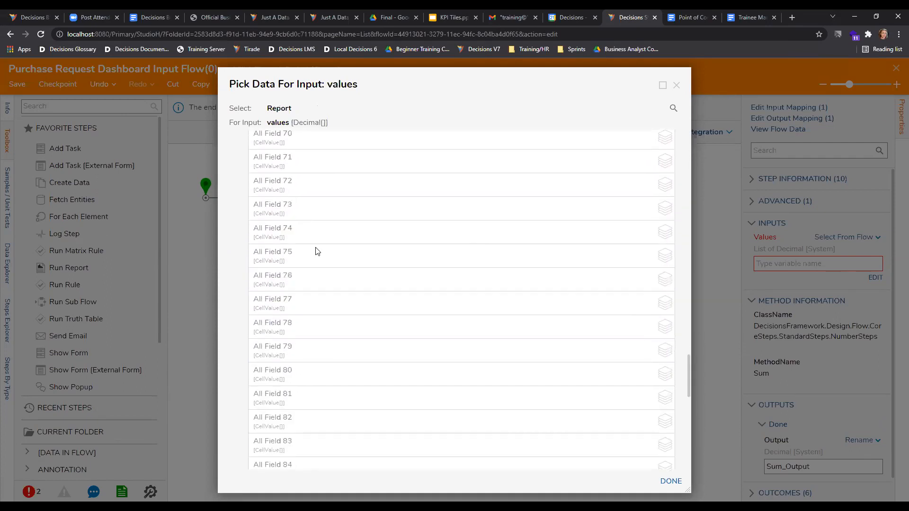
pyautogui.scroll(20, 332, 271)
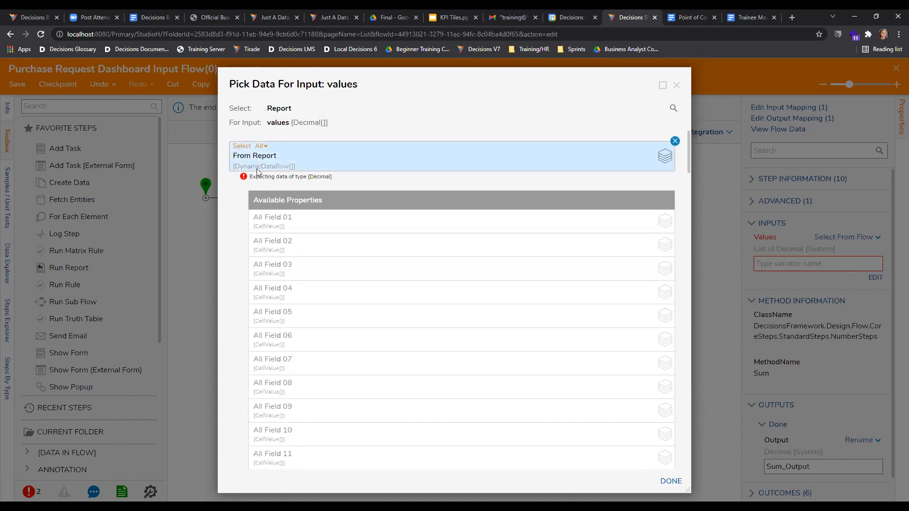
pyautogui.click(275, 221)
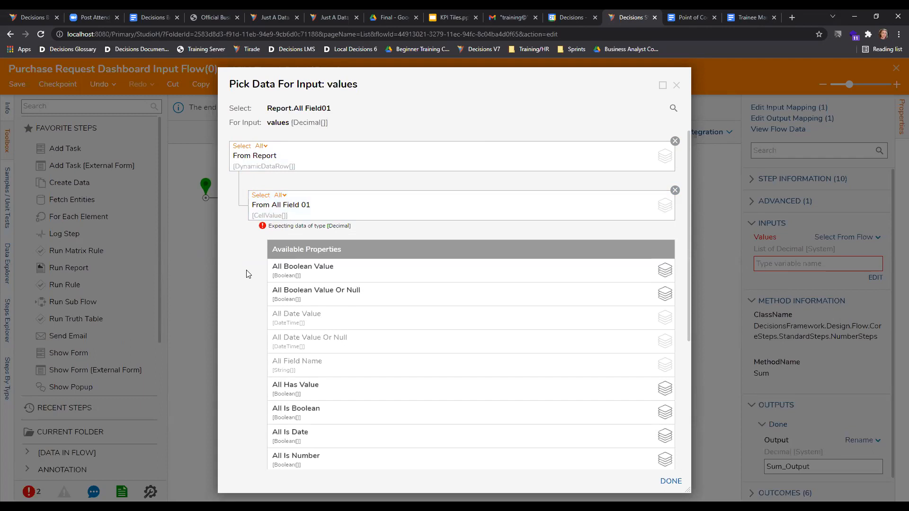
# - Choose All Number Value under All Field 01 as the Sum step's Values input and confirm the mapping
pyautogui.scroll(-5, 246, 274)
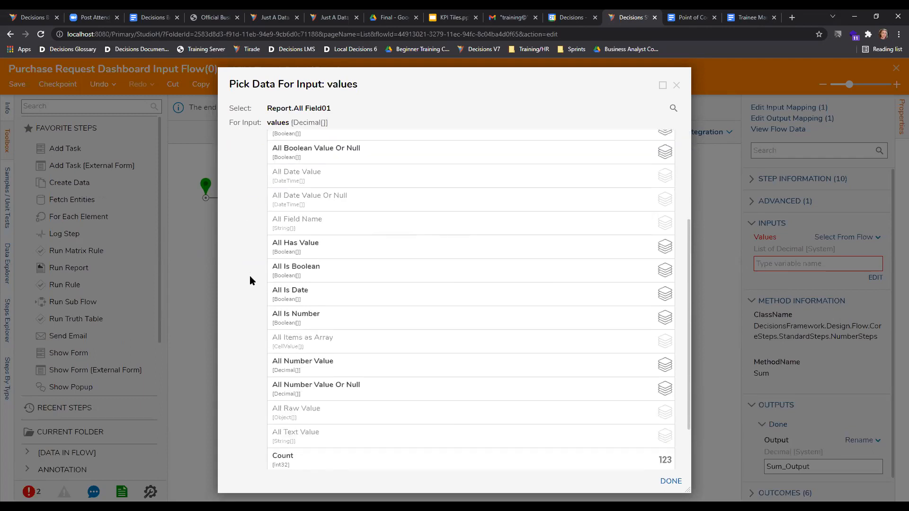
pyautogui.scroll(5, 243, 279)
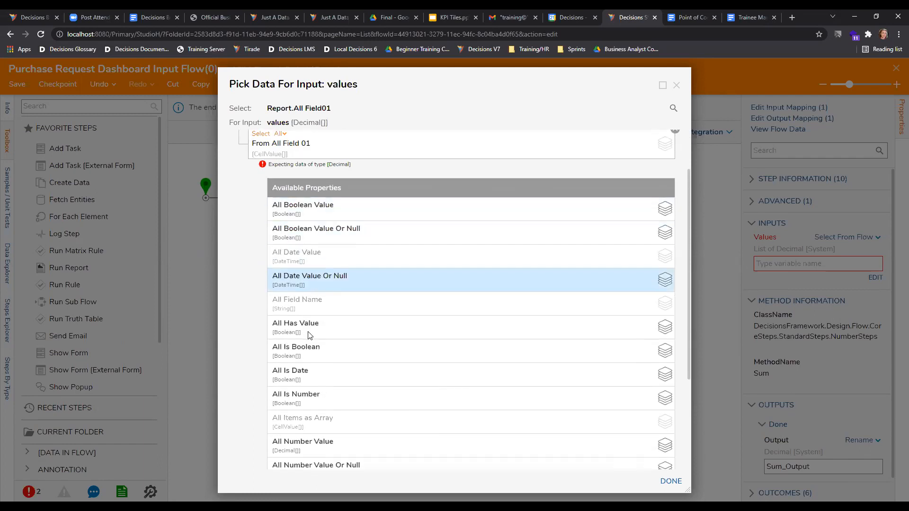
pyautogui.scroll(-1, 294, 369)
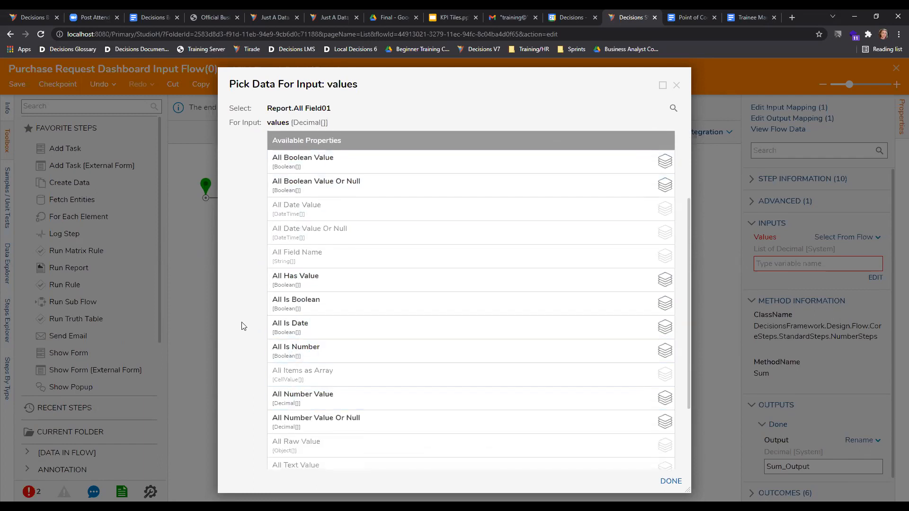
pyautogui.scroll(-2, 242, 326)
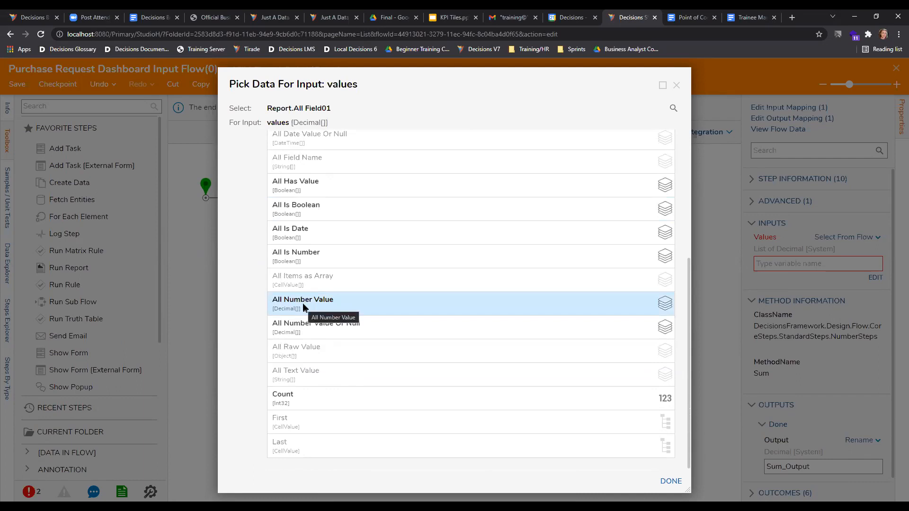
pyautogui.scroll(4, 262, 226)
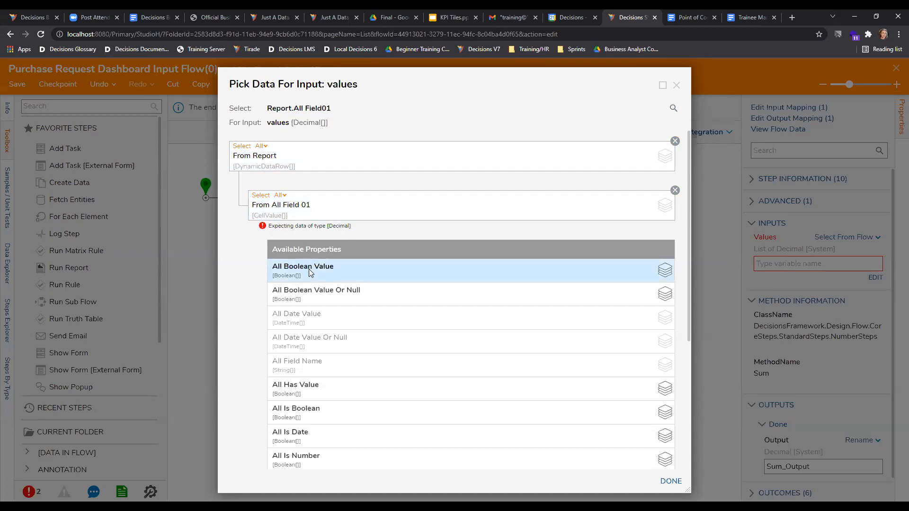
pyautogui.scroll(-4, 311, 267)
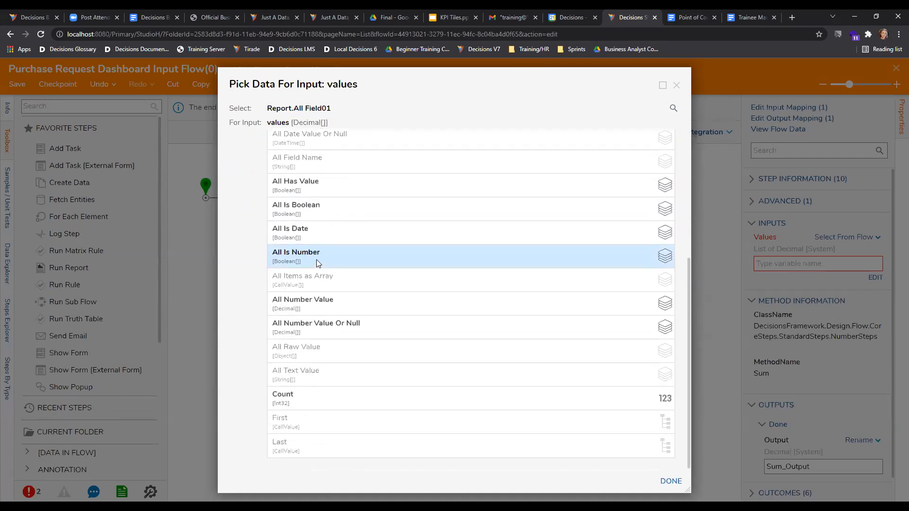
pyautogui.scroll(2, 308, 237)
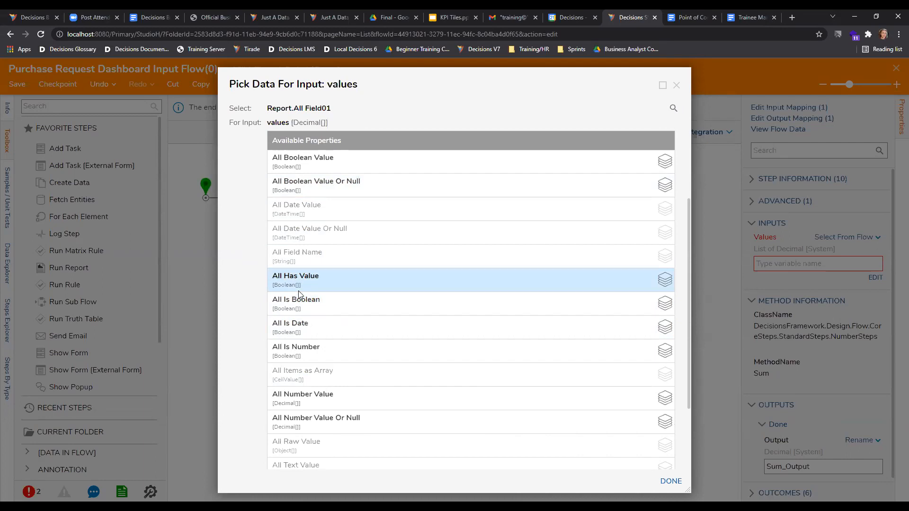
pyautogui.scroll(-1, 332, 360)
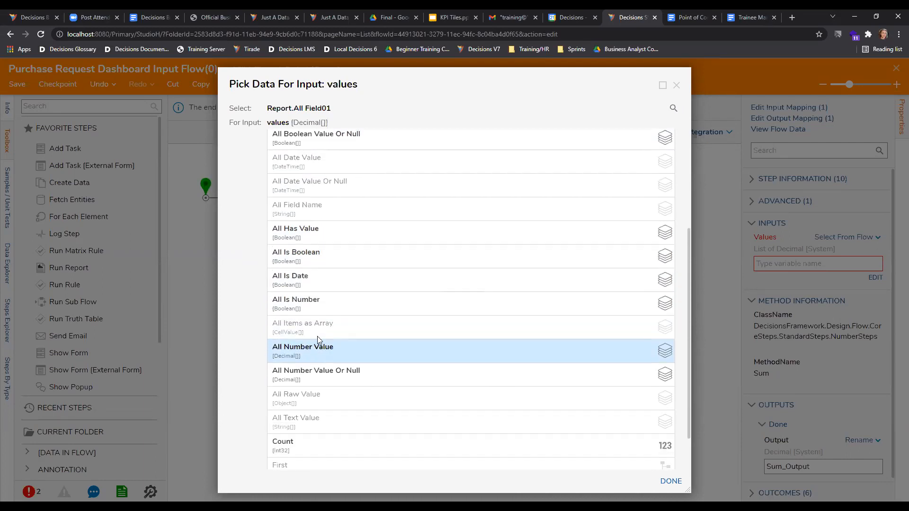
pyautogui.scroll(-1, 350, 355)
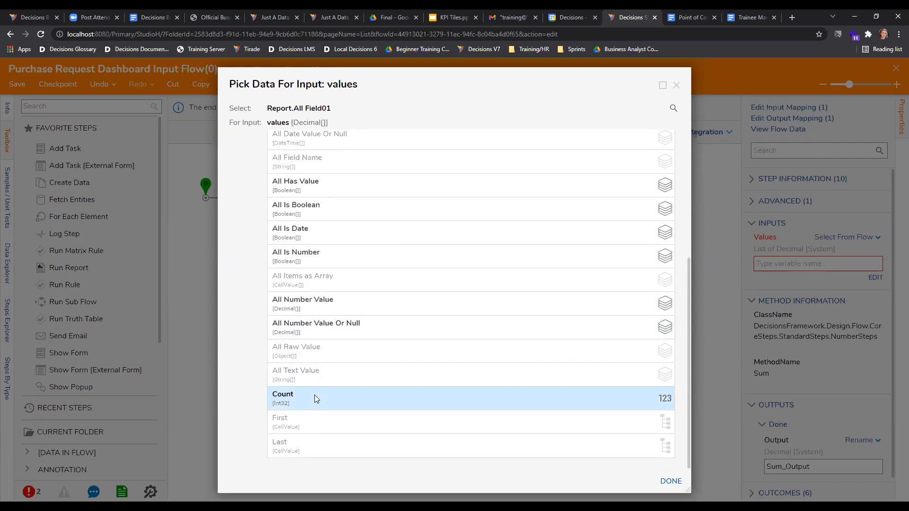
pyautogui.click(303, 312)
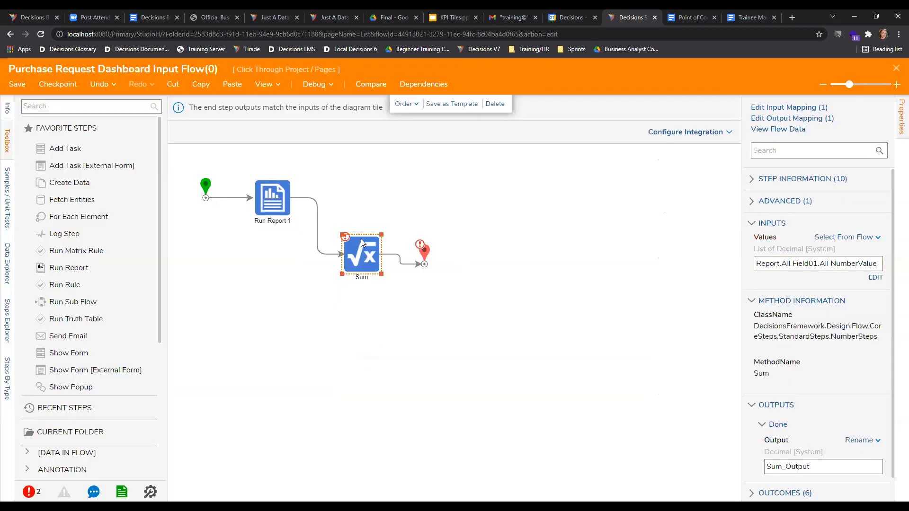
# - Align the start, Run Report 1, Sum and end steps together on one horizontal line
pyautogui.click(452, 296)
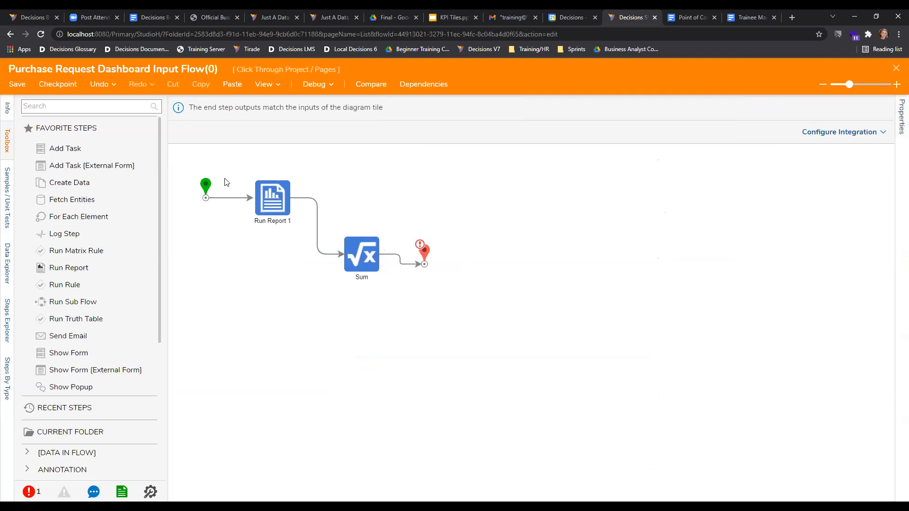
pyautogui.moveTo(190, 170); pyautogui.dragTo(479, 305)
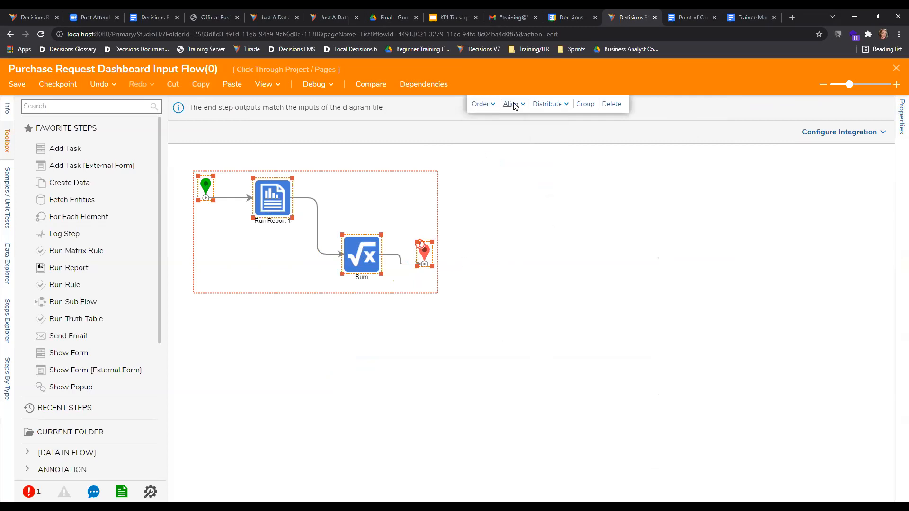
pyautogui.moveTo(514, 105)
pyautogui.click(503, 174)
pyautogui.click(438, 216)
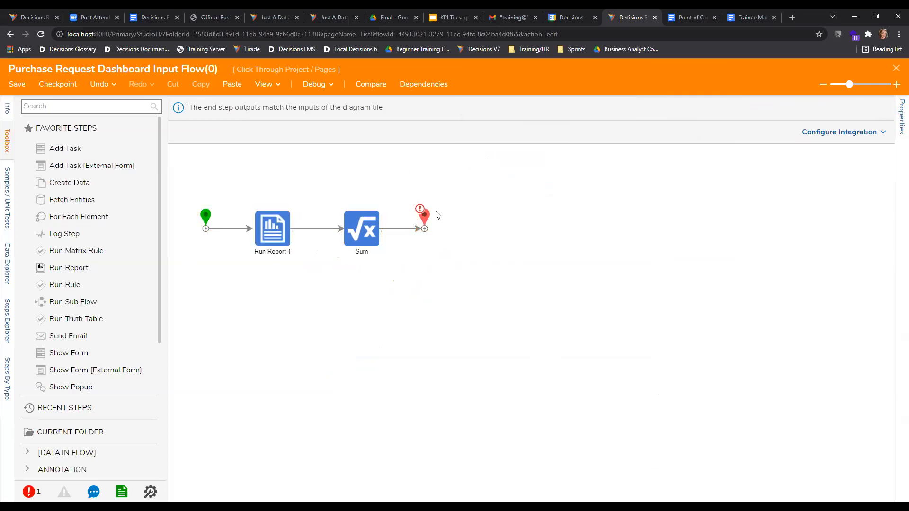
# - Map the end step's Total Dollar Amount input to the Currency property of Sum_Output
pyautogui.click(425, 219)
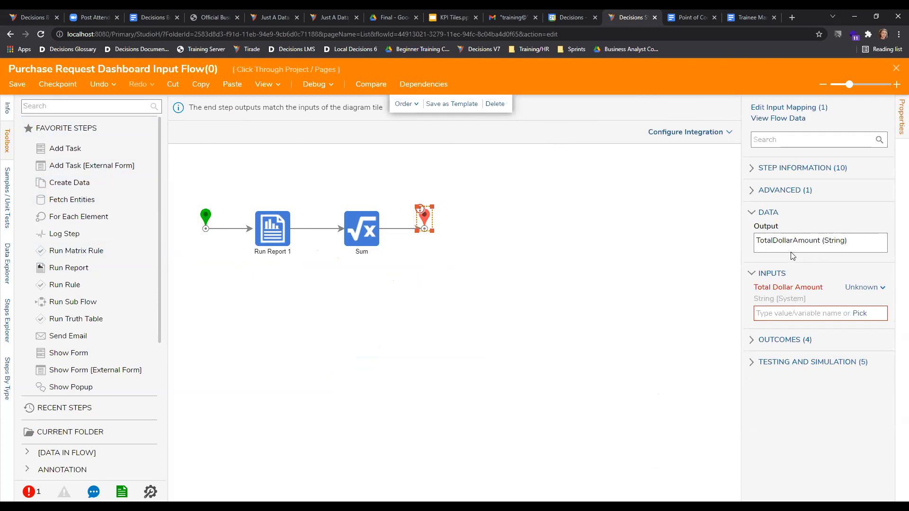
pyautogui.click(860, 314)
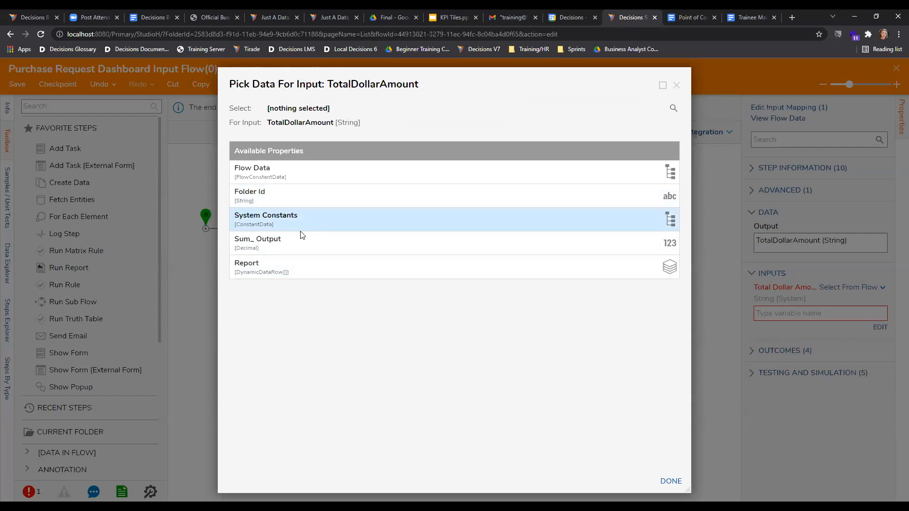
pyautogui.click(297, 245)
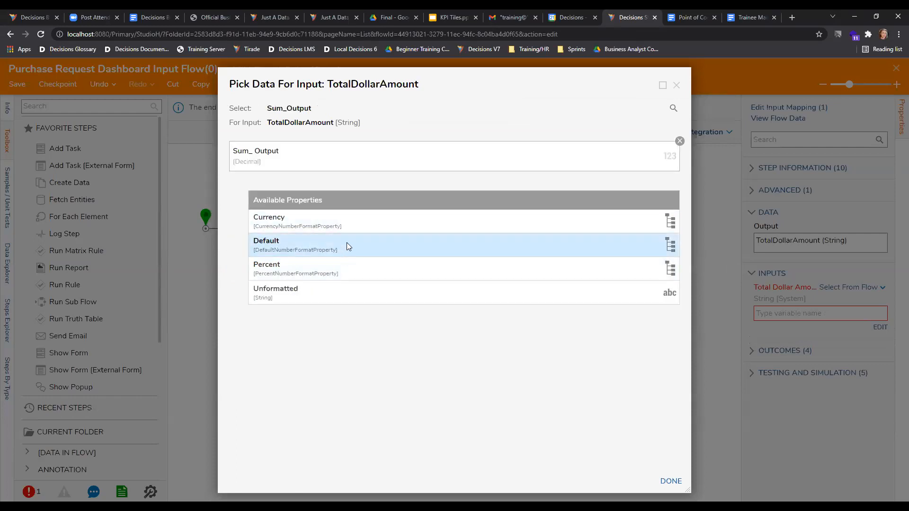
pyautogui.click(297, 218)
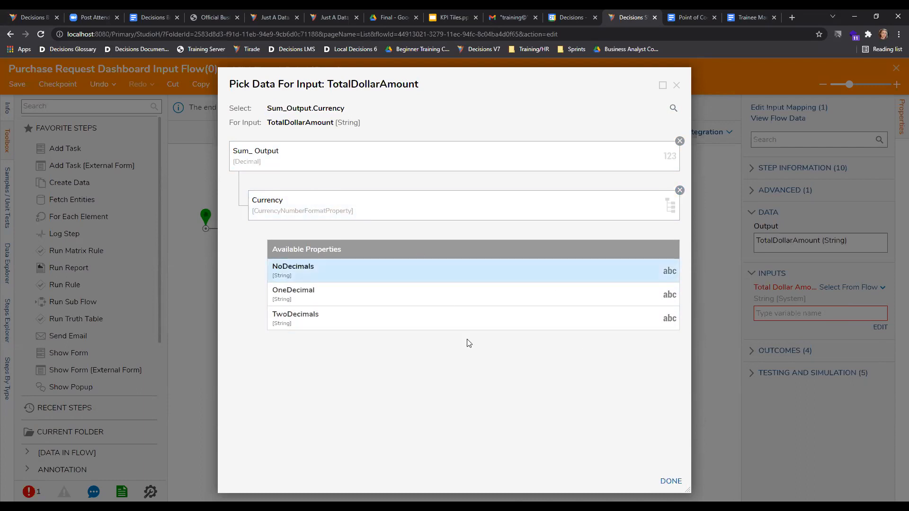
pyautogui.click(669, 481)
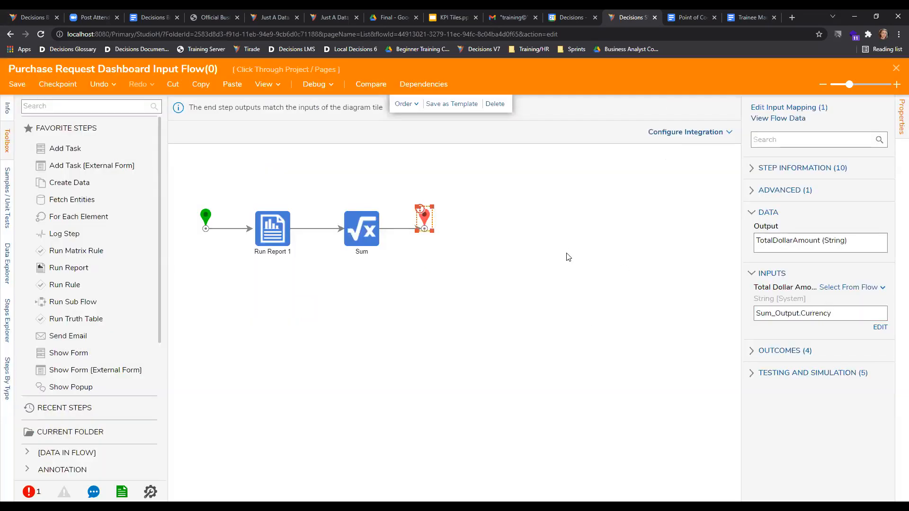
pyautogui.moveTo(848, 313); pyautogui.dragTo(799, 312)
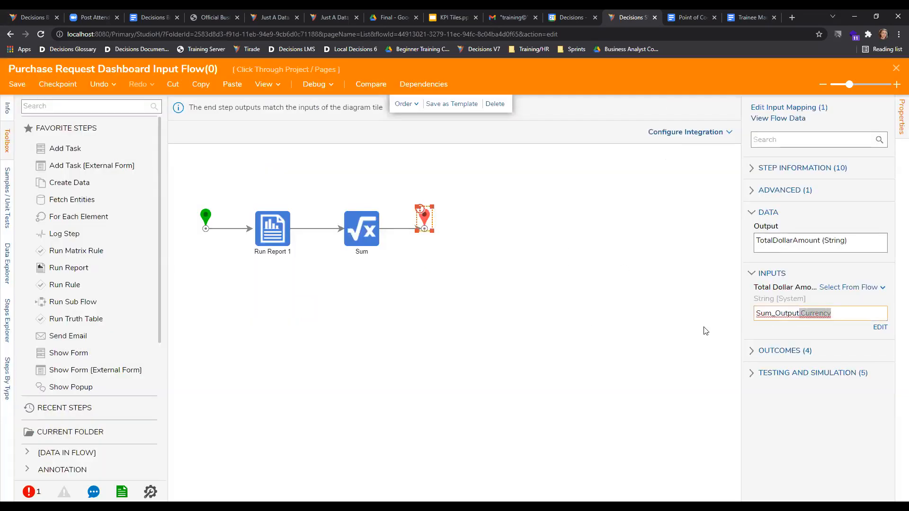
pyautogui.click(643, 292)
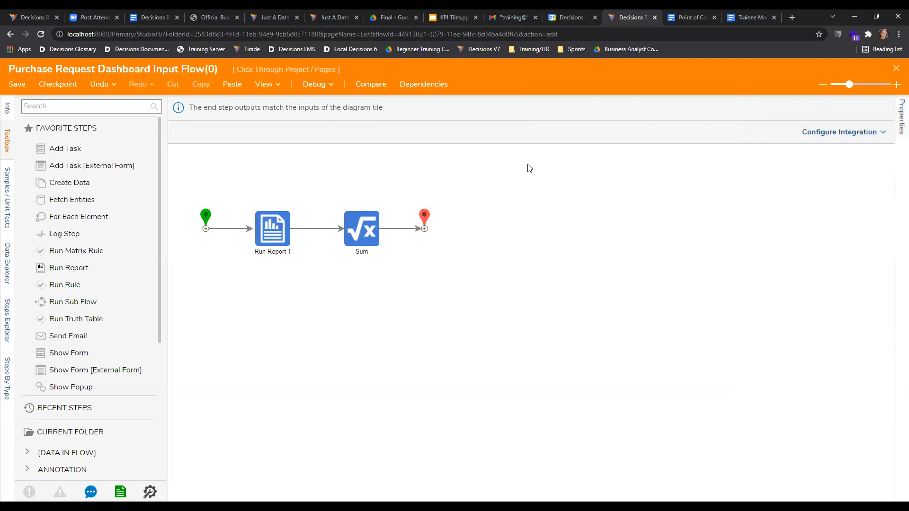
# - Save and close the input flow and the Purchase Request Dashboard page, and view the dashboard in its folder
pyautogui.click(19, 87)
pyautogui.click(538, 330)
pyautogui.click(897, 69)
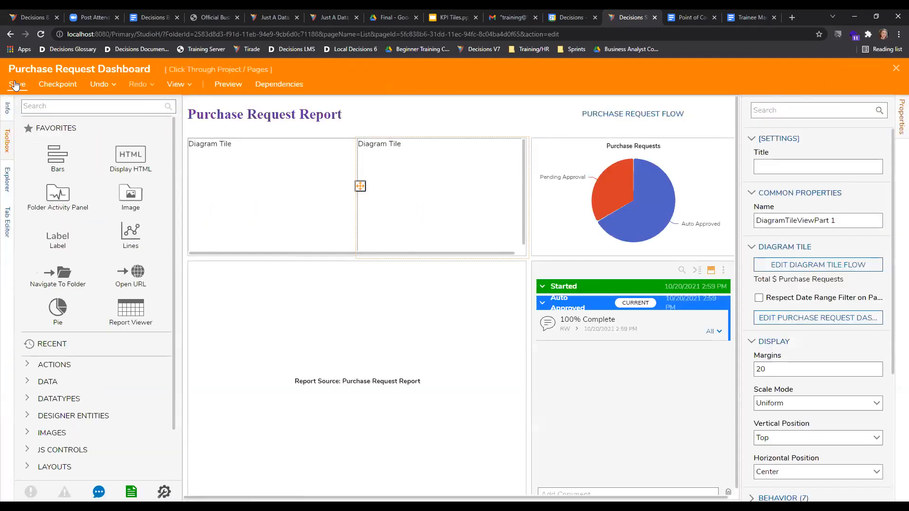
pyautogui.click(17, 84)
pyautogui.click(544, 339)
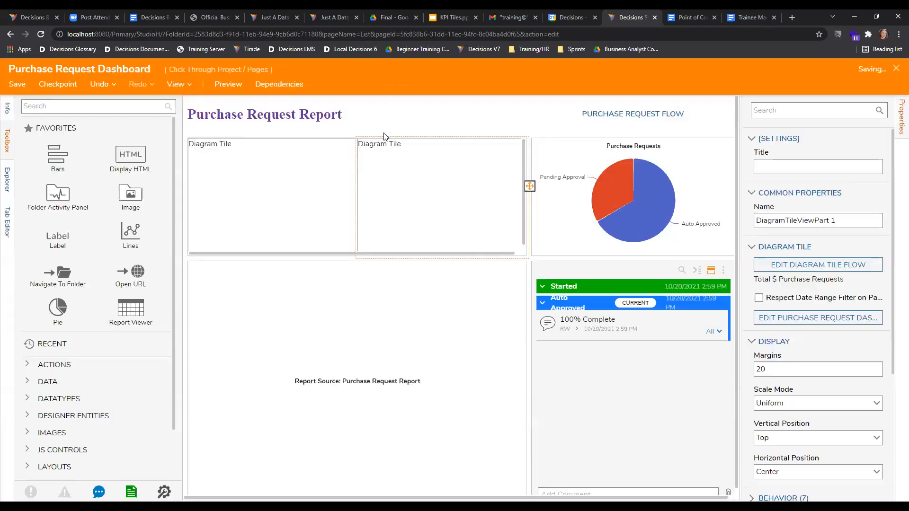
pyautogui.click(896, 68)
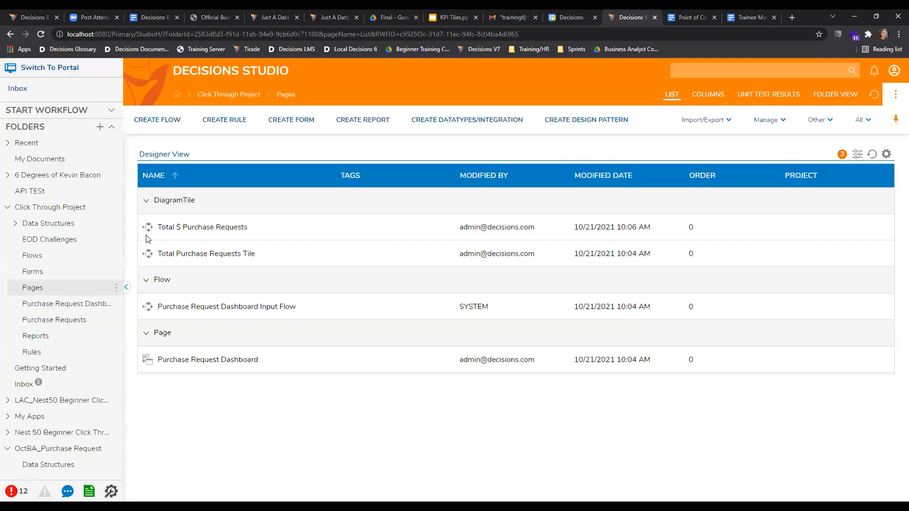
pyautogui.click(65, 304)
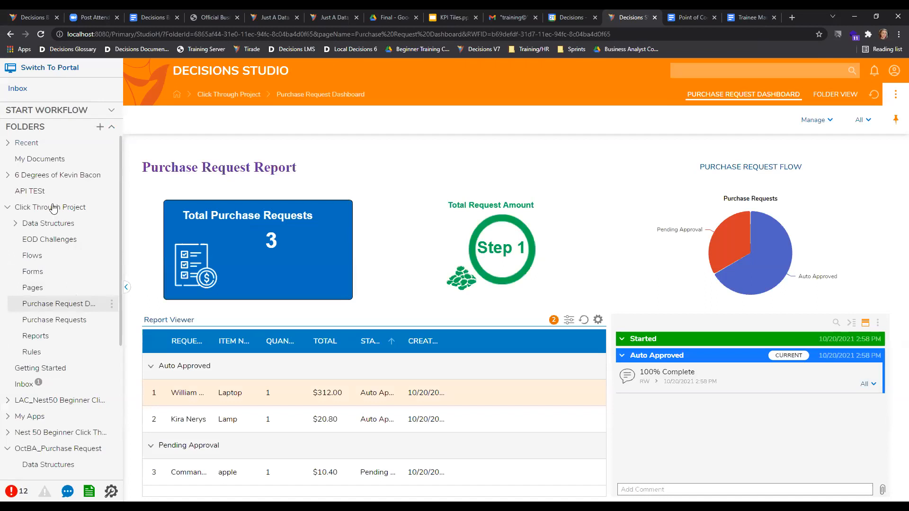
# - Reopen the Purchase Request Dashboard page from the Pages folder and open the Total $ Purchase Requests tile's input data for editing
pyautogui.click(107, 288)
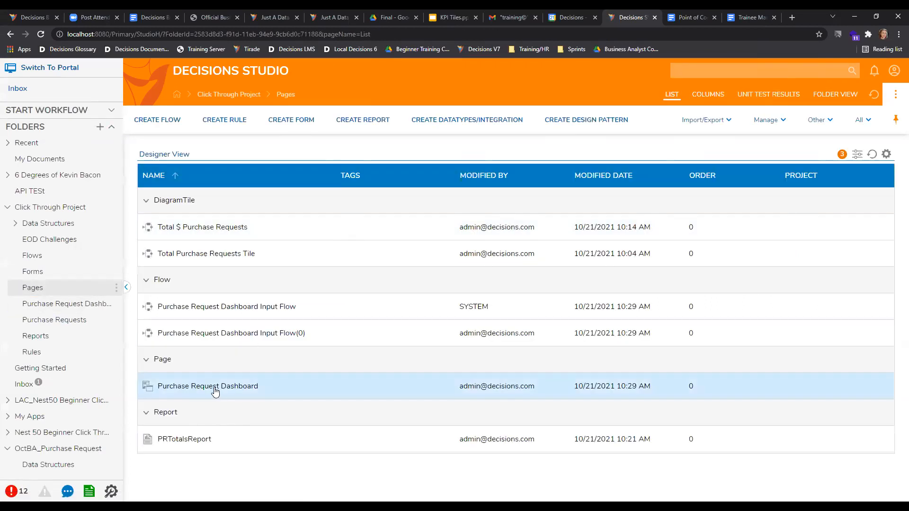
pyautogui.click(247, 386)
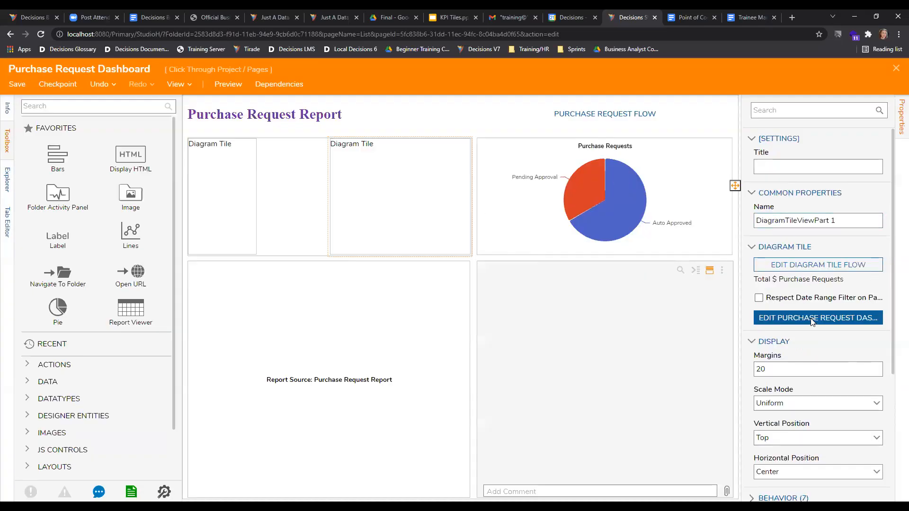
pyautogui.click(807, 275)
pyautogui.click(311, 105)
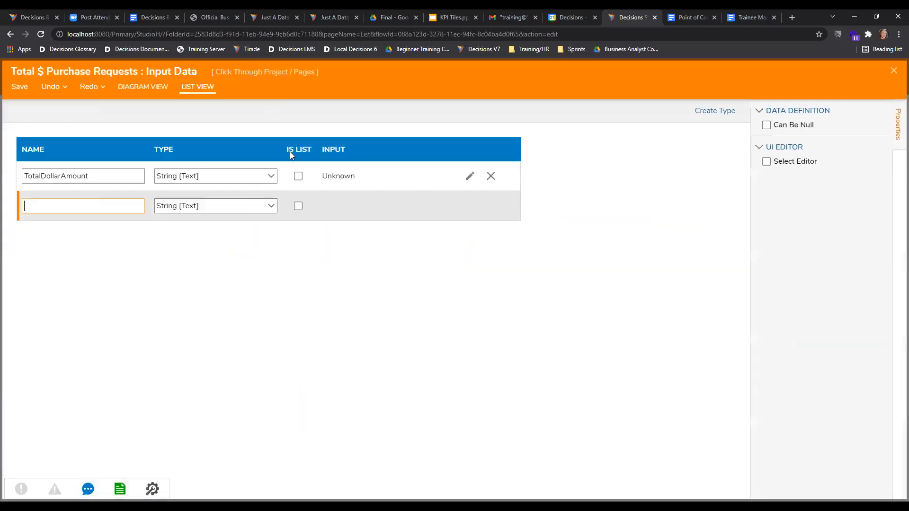
# - Set the TotalDollarAmount input's type to Decimal [Number] and save the tile's inputs
pyautogui.click(270, 177)
pyautogui.click(212, 256)
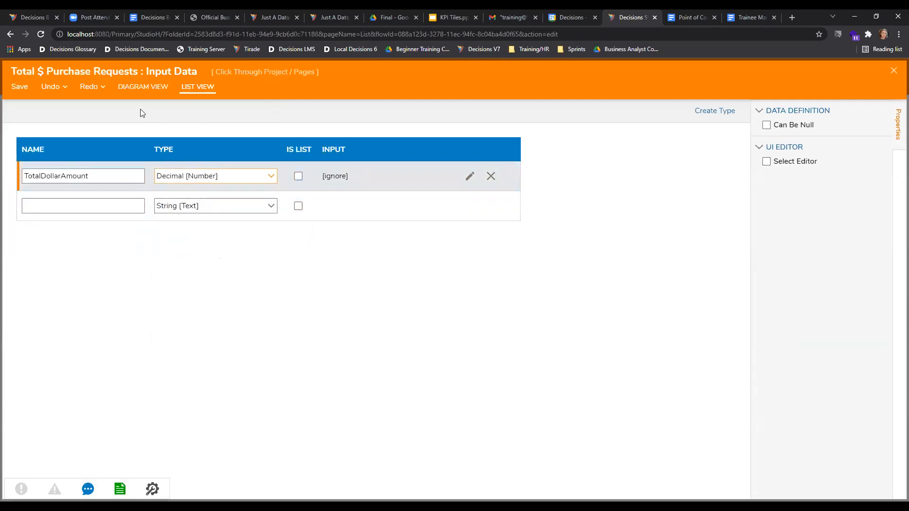
pyautogui.click(19, 87)
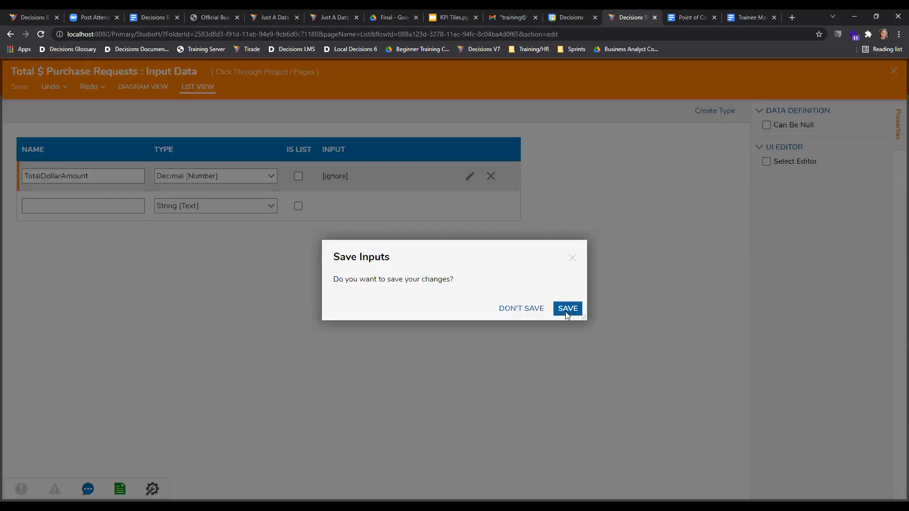
pyautogui.click(568, 309)
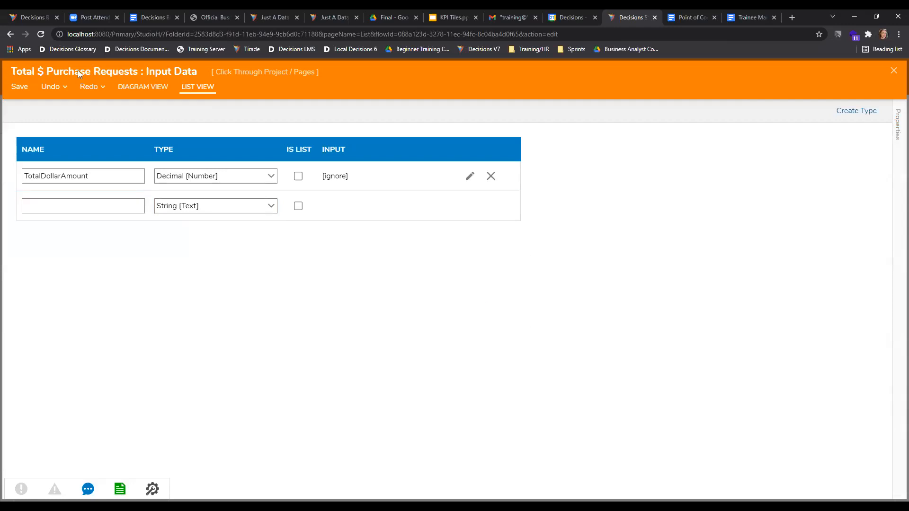
pyautogui.click(20, 88)
pyautogui.click(568, 309)
pyautogui.click(895, 70)
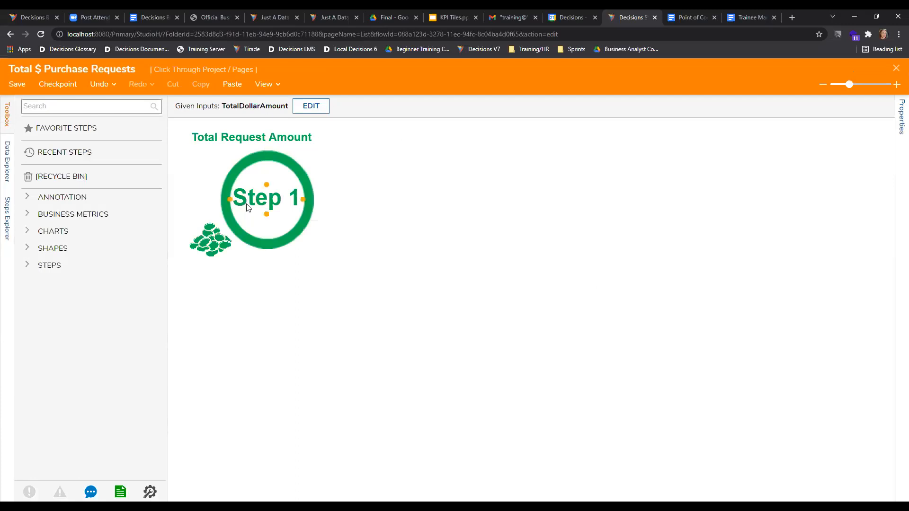
# - Reposition the Step 1 label slightly inside the green circle and remap its Text input to Total Dollar Amount
pyautogui.click(257, 196)
pyautogui.moveTo(256, 194); pyautogui.dragTo(253, 203)
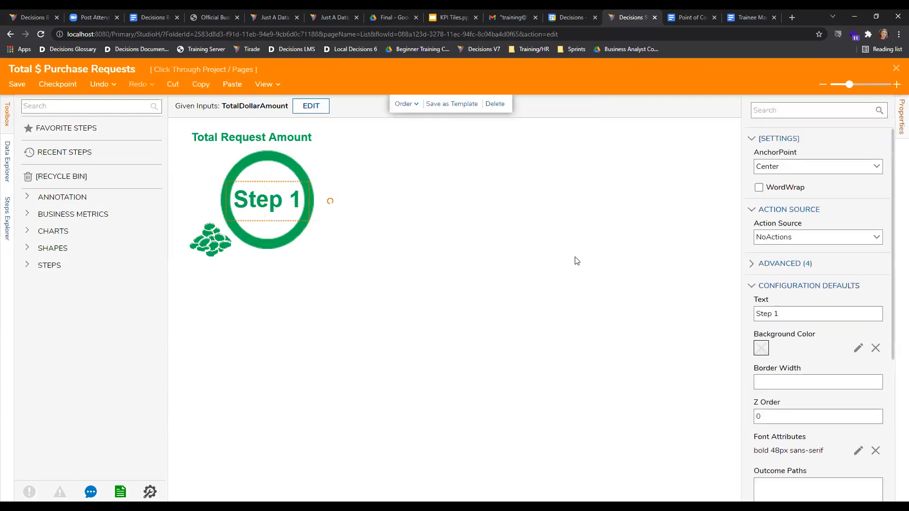
pyautogui.scroll(-1, 769, 354)
pyautogui.scroll(-5, 769, 353)
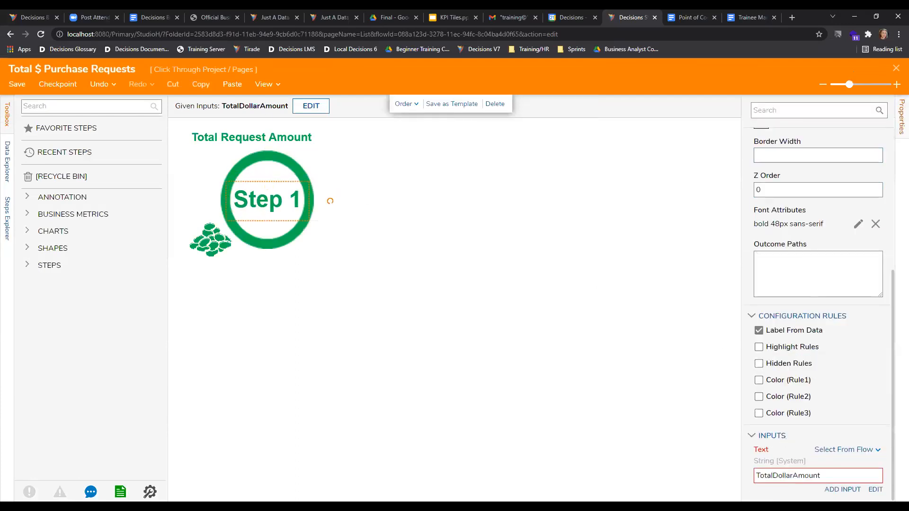
pyautogui.click(875, 489)
pyautogui.click(680, 141)
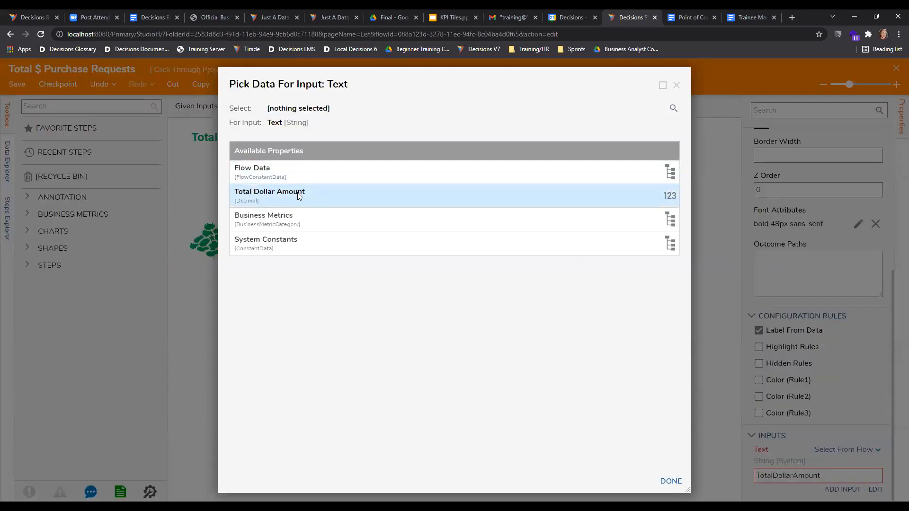
pyautogui.click(274, 195)
pyautogui.click(678, 481)
pyautogui.click(326, 195)
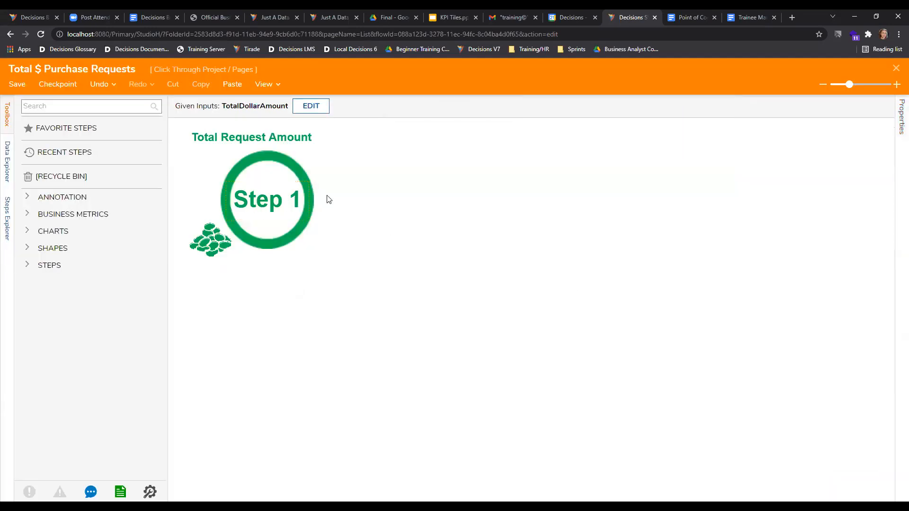
# - Save and close the Total $ Purchase Requests diagram tile
pyautogui.click(18, 81)
pyautogui.click(542, 339)
pyautogui.click(896, 68)
# - Open the tile's input flow and remap the end step's Total Dollar Amount input to Sum_Output without the Currency property
pyautogui.click(379, 156)
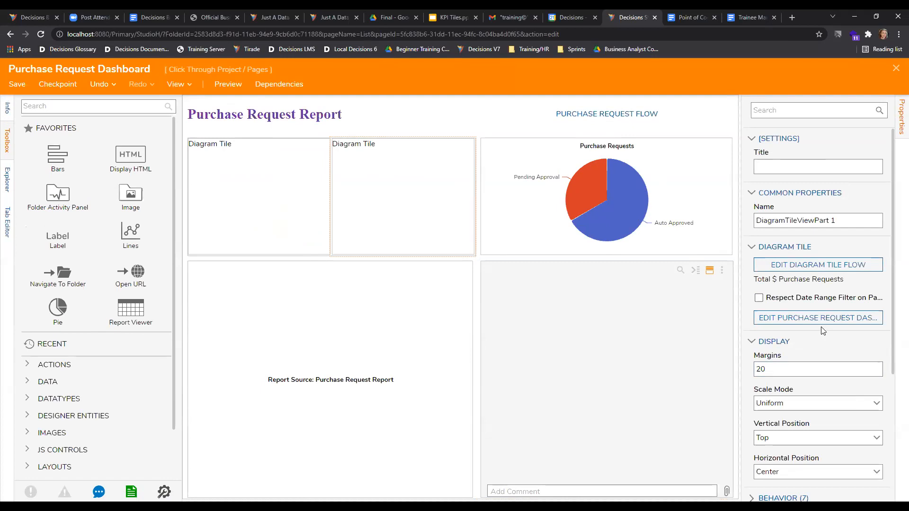
pyautogui.click(804, 318)
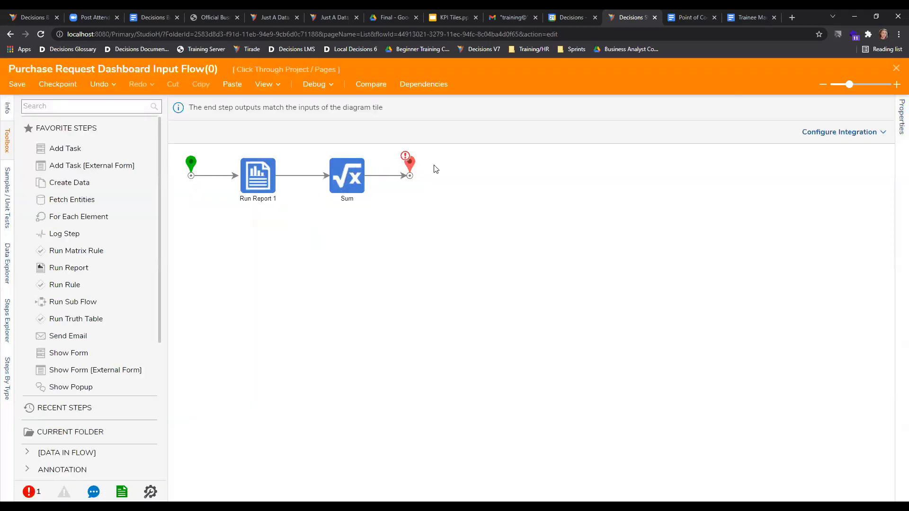
pyautogui.click(410, 166)
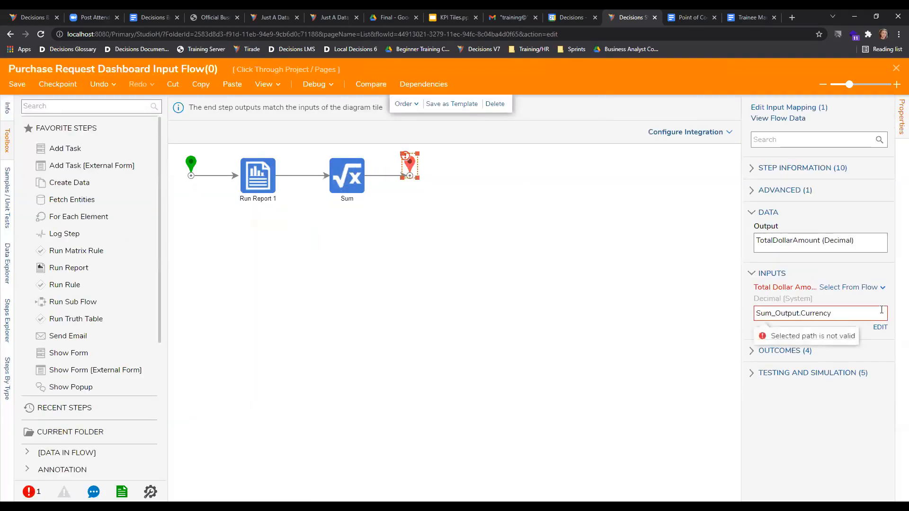
pyautogui.click(880, 327)
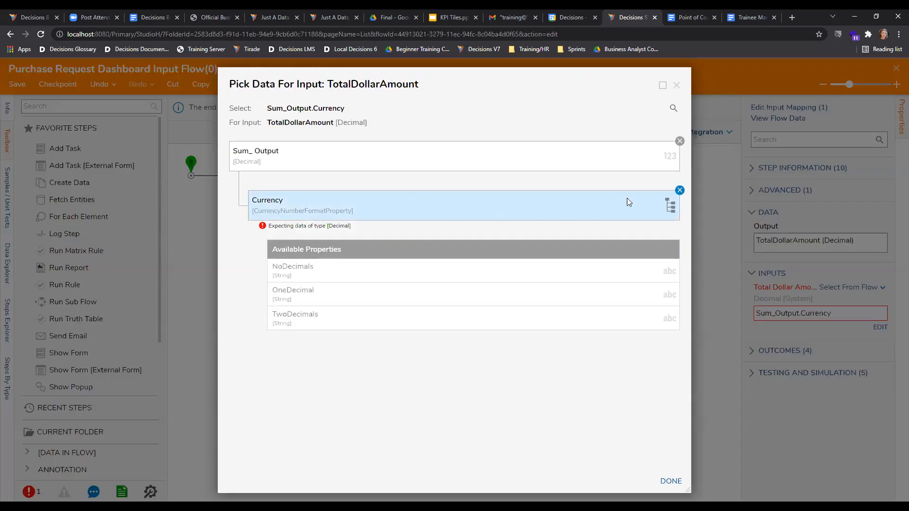
pyautogui.click(680, 190)
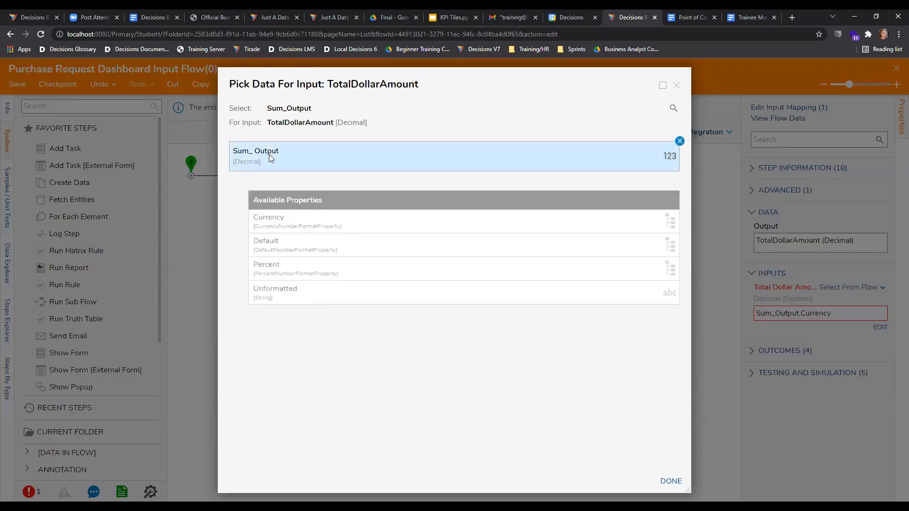
pyautogui.click(671, 480)
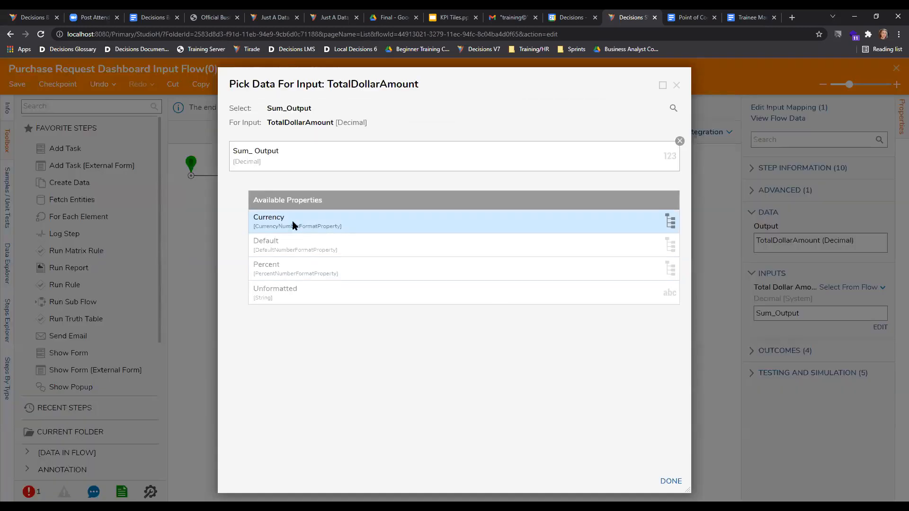
pyautogui.click(294, 225)
pyautogui.click(680, 191)
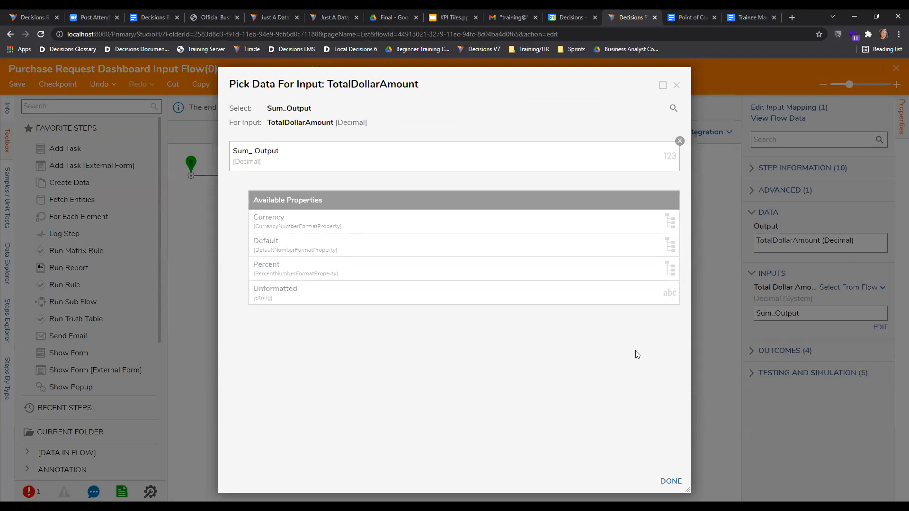
pyautogui.click(671, 481)
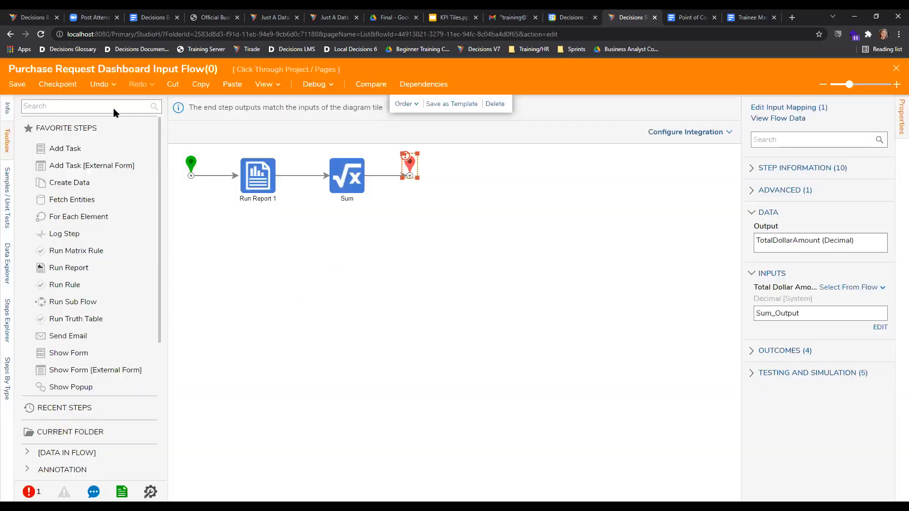
# - Save and close the corrected input flow and dashboard page, and view the Purchase Request Dashboard in its folder
pyautogui.click(17, 86)
pyautogui.click(544, 341)
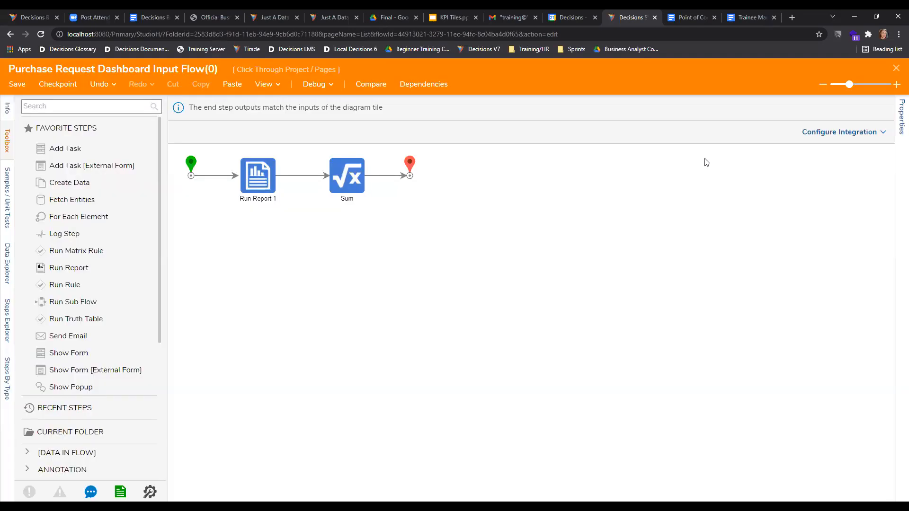
pyautogui.click(895, 70)
pyautogui.click(17, 84)
pyautogui.click(552, 341)
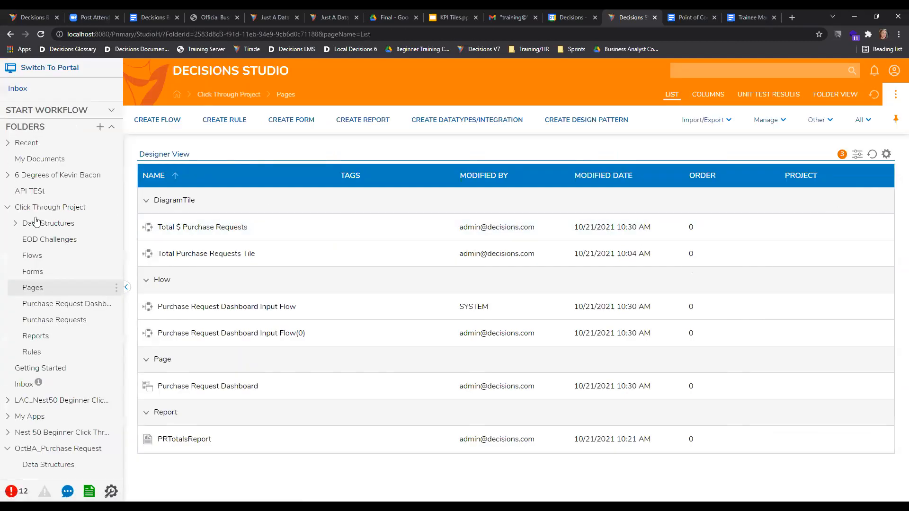
pyautogui.click(45, 303)
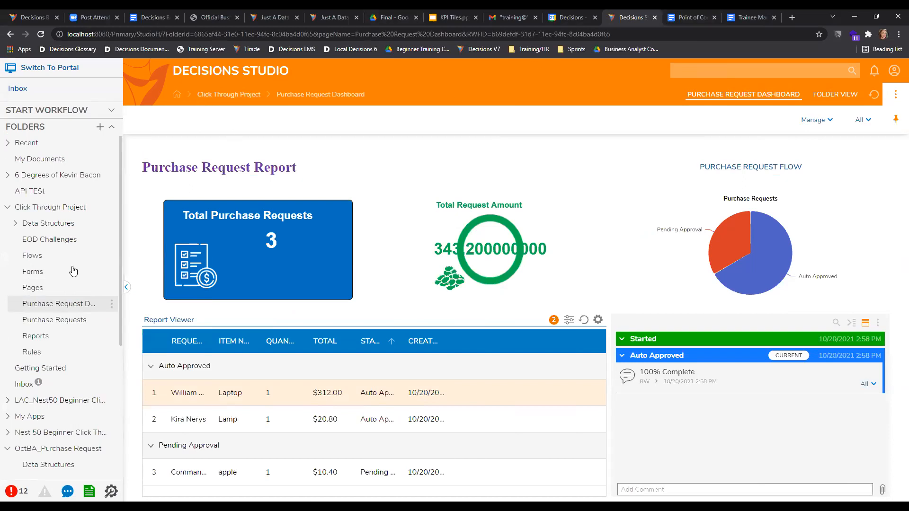
# - Open the Purchase Request Dashboard page from the Pages folder and edit the input flow of the Total $ Purchase Requests tile
pyautogui.click(52, 321)
pyautogui.click(56, 288)
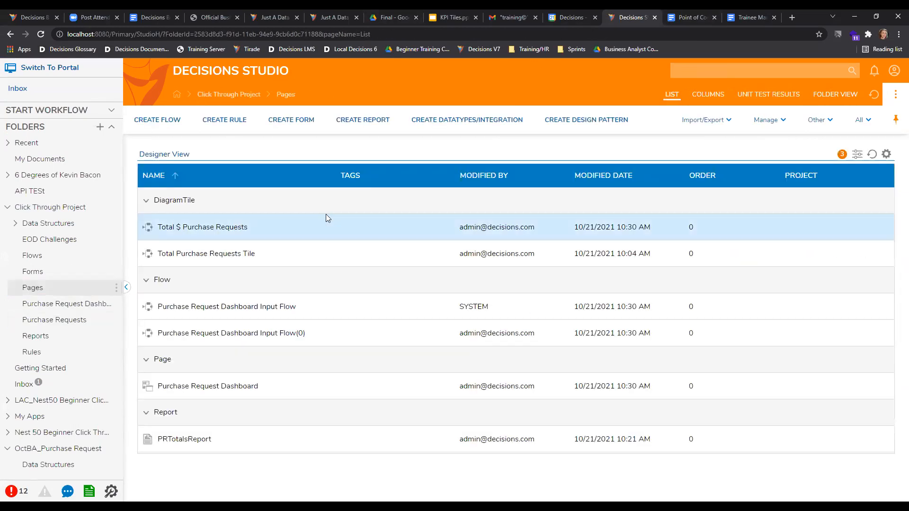
pyautogui.click(251, 384)
pyautogui.click(444, 168)
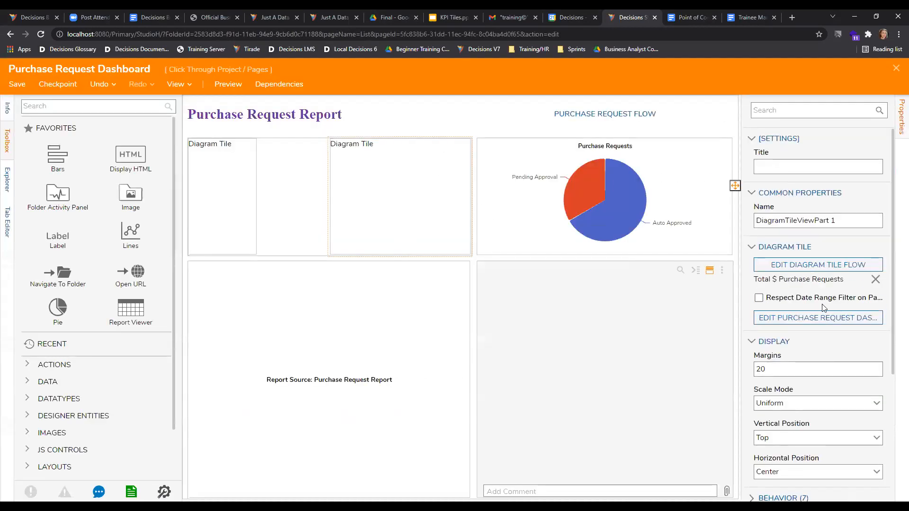
pyautogui.click(819, 318)
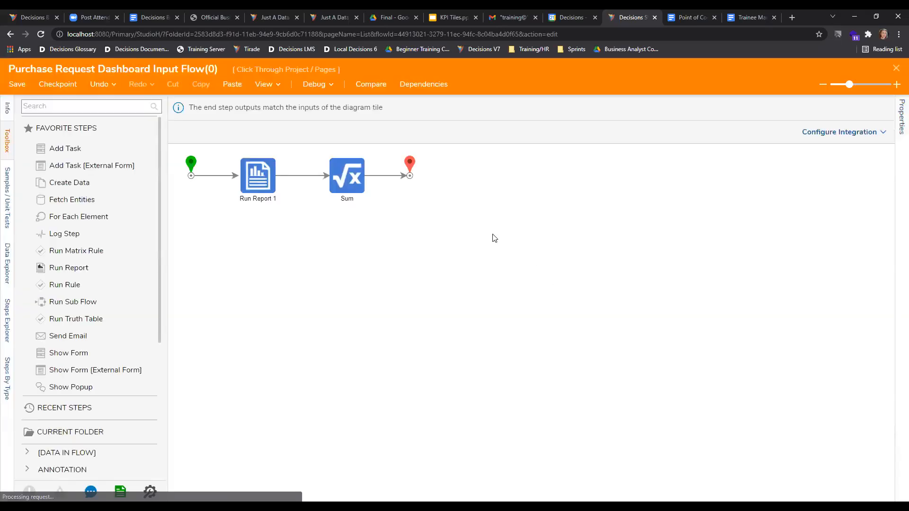
# - Examine the Sum step's Values input mapping and the properties available under All Number Value
pyautogui.click(353, 175)
pyautogui.scroll(-1, 800, 283)
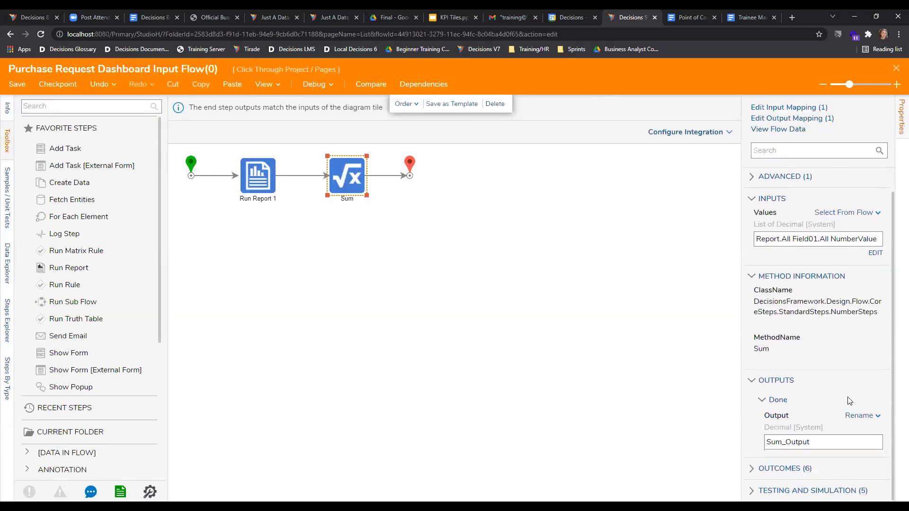
pyautogui.click(876, 252)
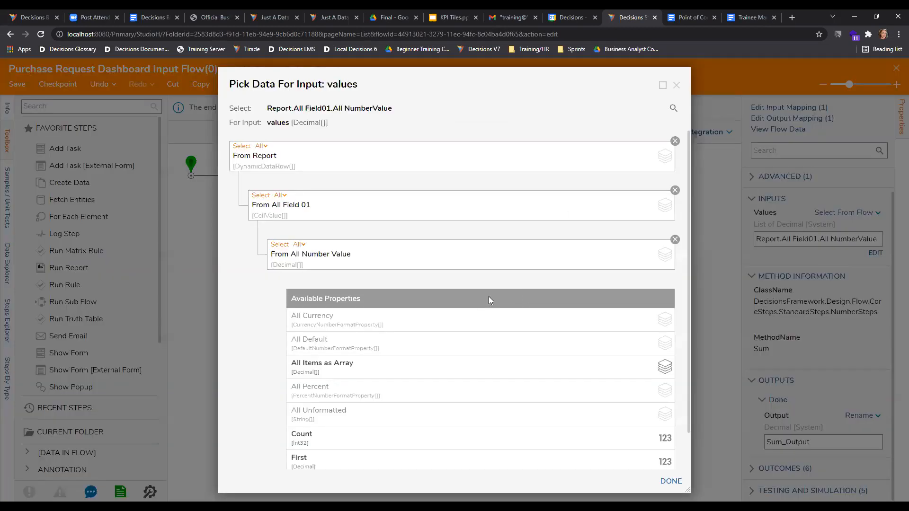
pyautogui.scroll(-1, 478, 303)
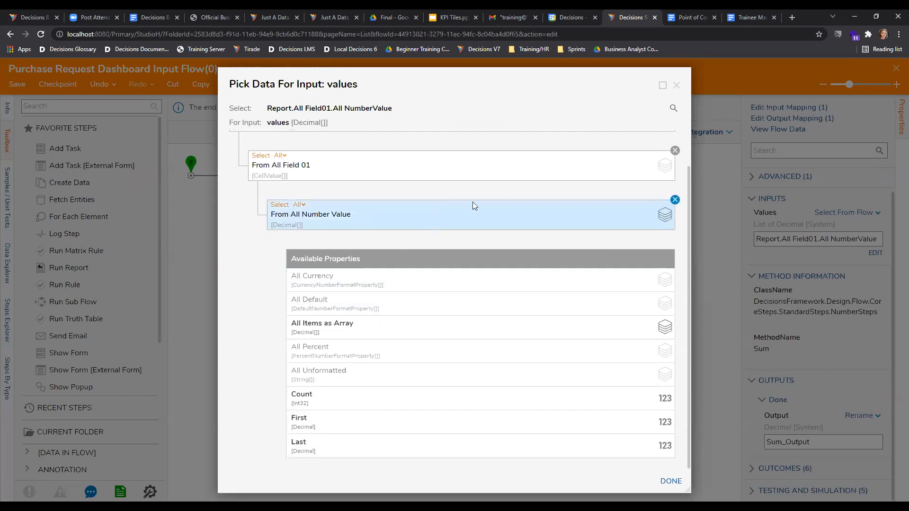
pyautogui.scroll(1, 472, 204)
pyautogui.click(677, 86)
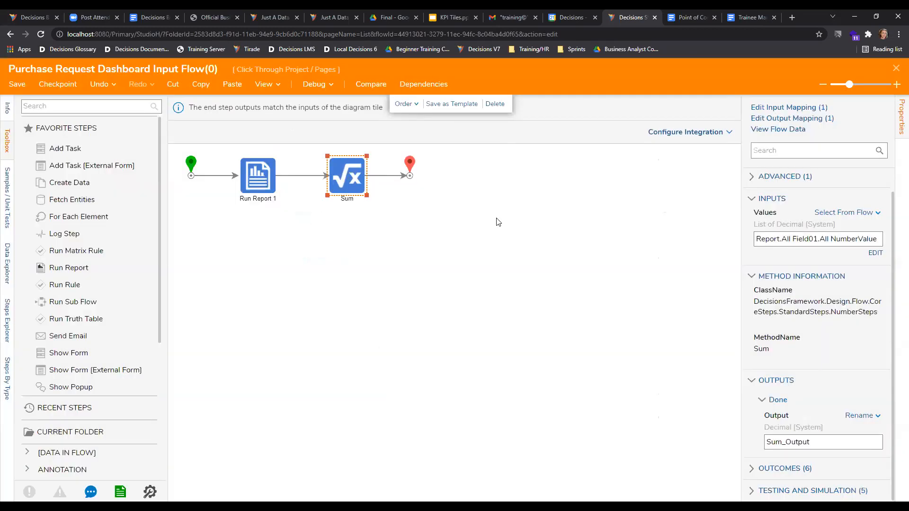
# - Try mapping the Sum step's Values input to the All Currency property, and restore it to Report.All Field01.All NumberValue
pyautogui.click(875, 253)
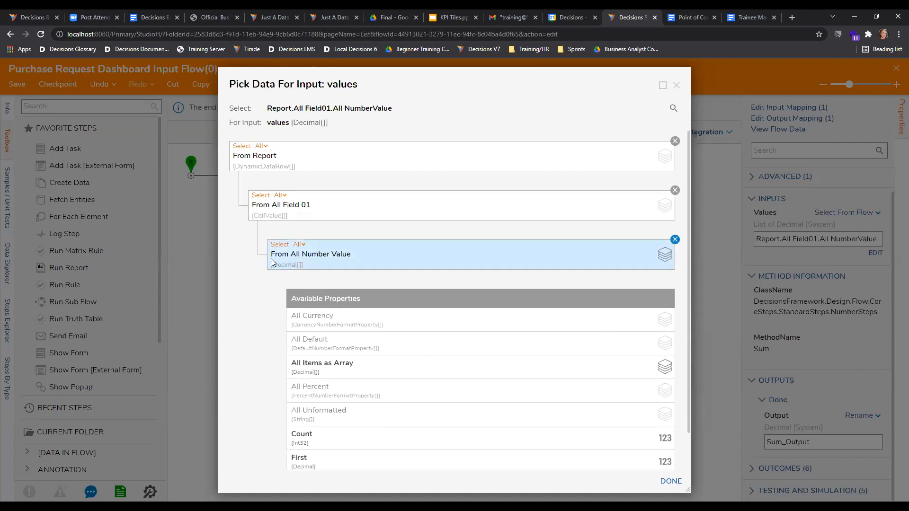
pyautogui.scroll(-1, 338, 308)
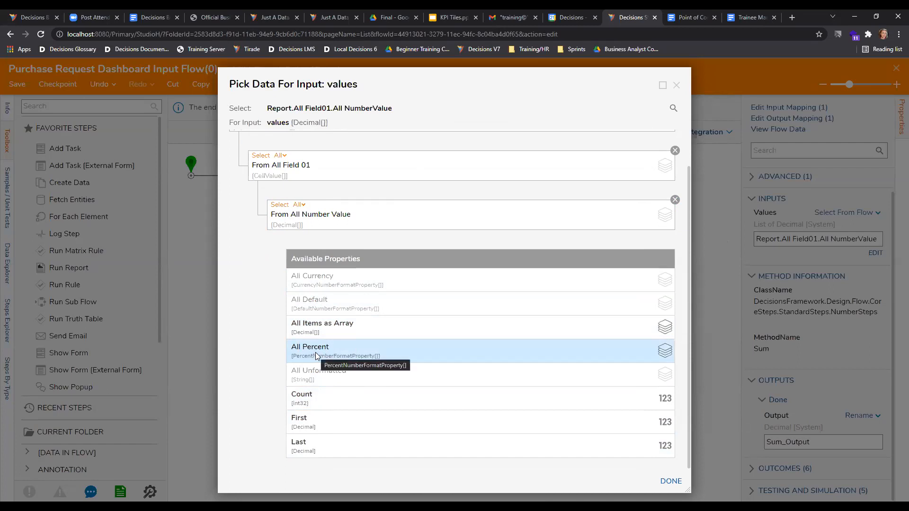
pyautogui.click(321, 281)
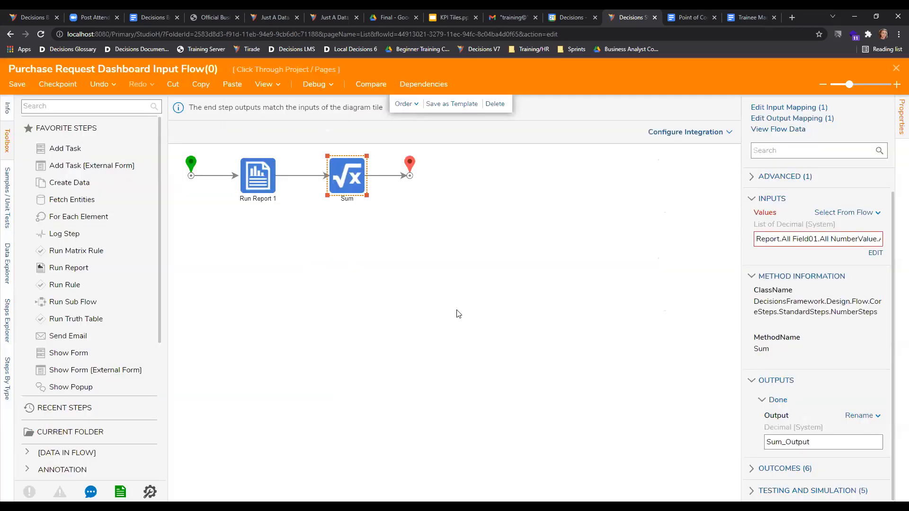
pyautogui.click(456, 310)
pyautogui.click(337, 172)
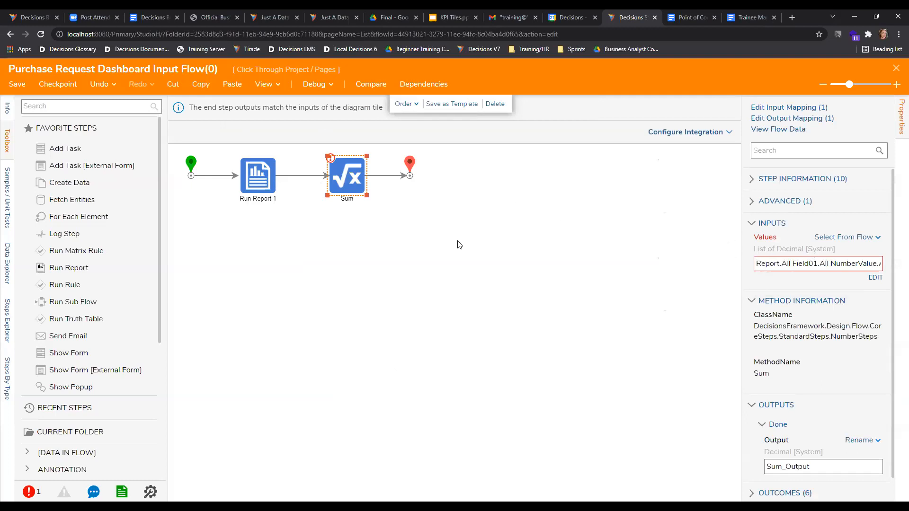
pyautogui.click(875, 277)
pyautogui.click(675, 289)
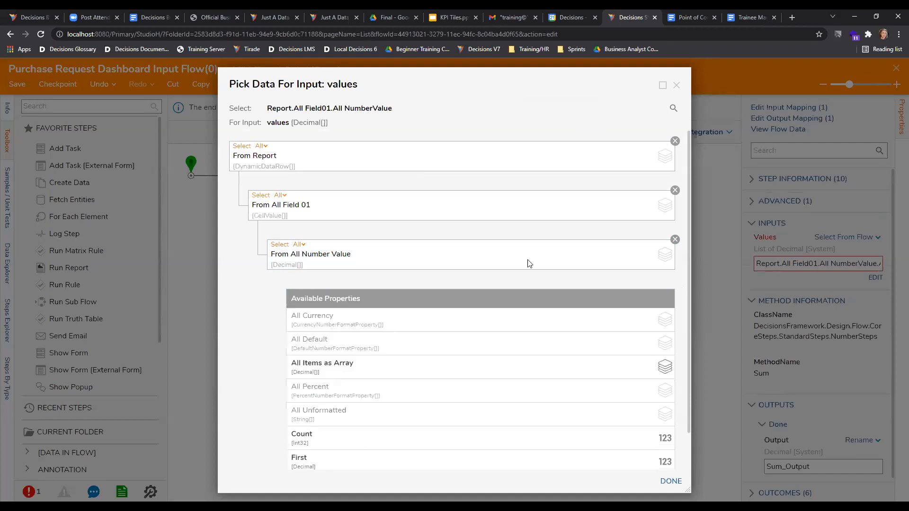
pyautogui.click(671, 481)
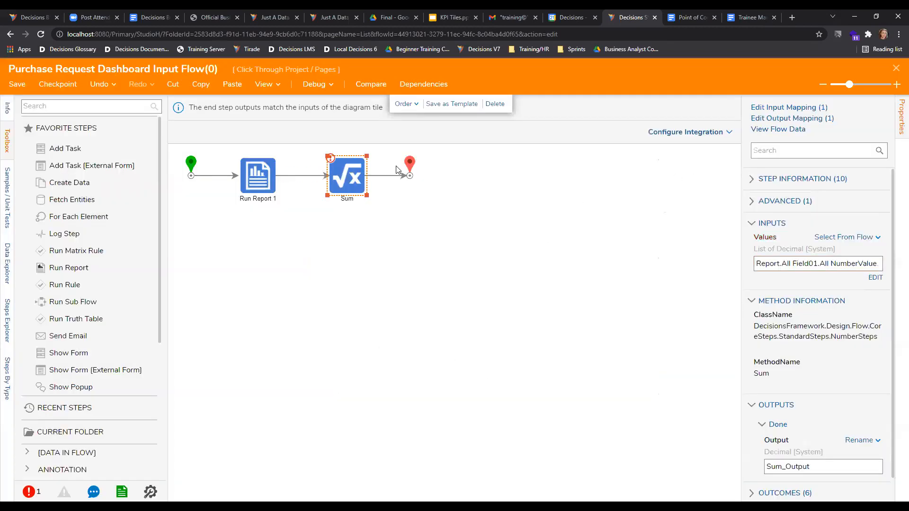
# - Check which data the end step's Total Dollar Amount input uses and compare it with the Sum step's output
pyautogui.click(407, 165)
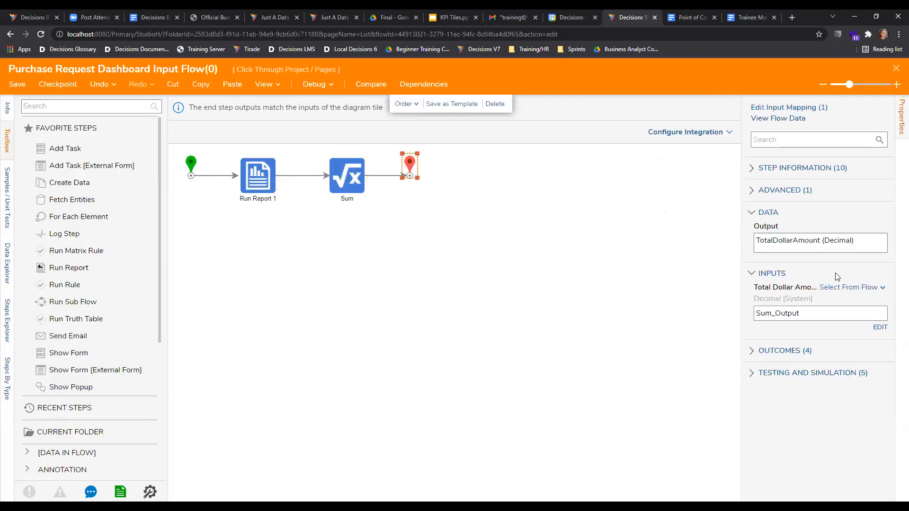
pyautogui.click(839, 313)
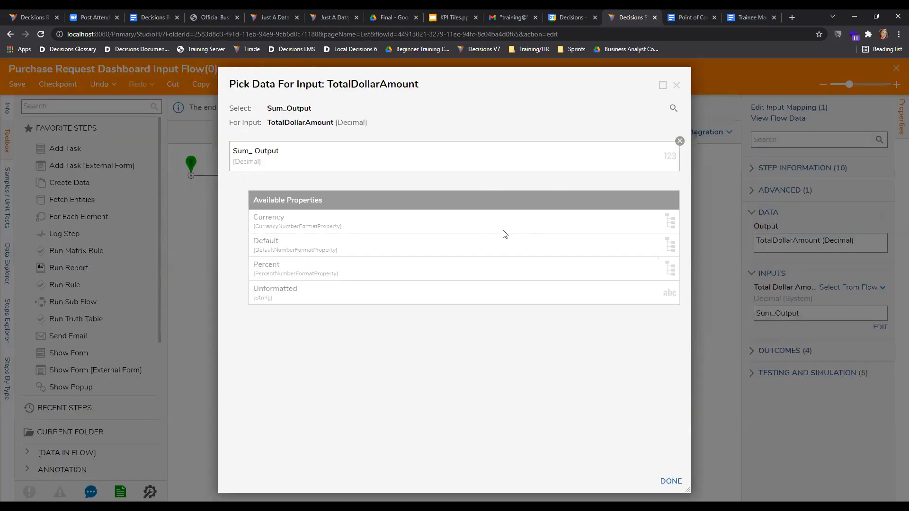
pyautogui.click(677, 85)
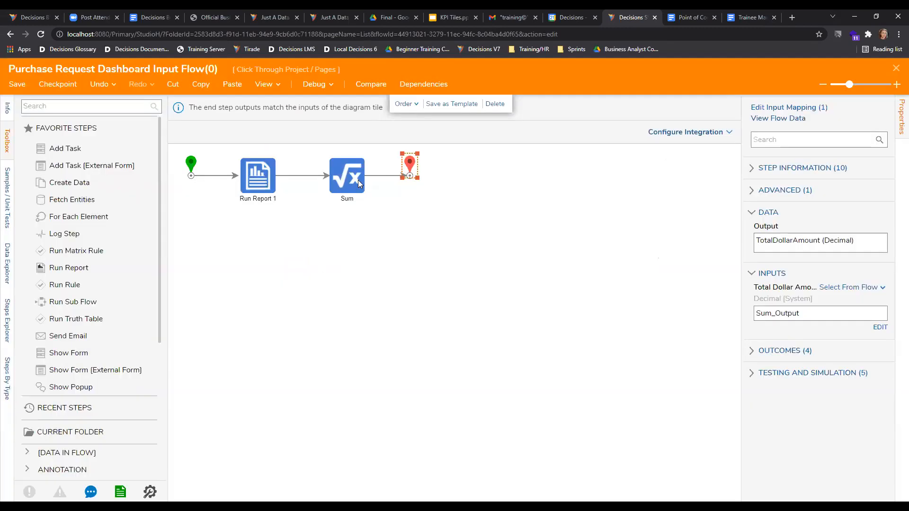
pyautogui.click(341, 175)
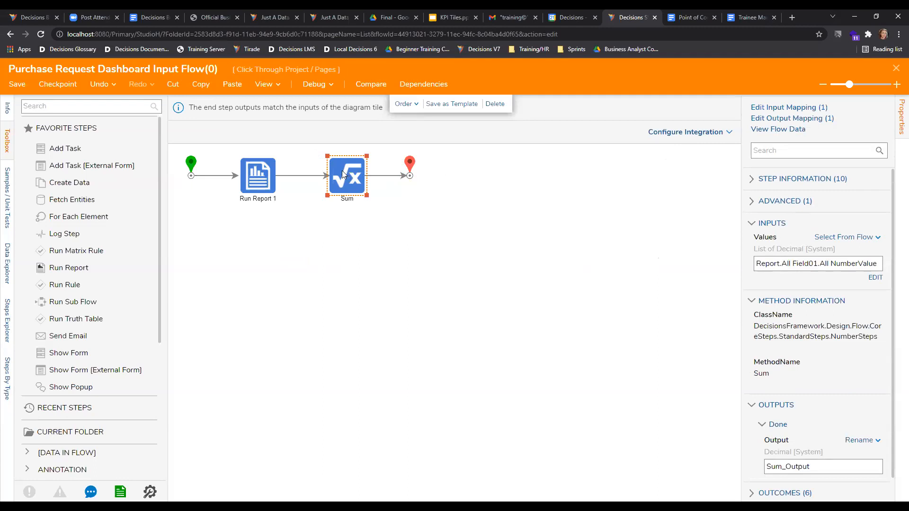
# - Try mapping the end step's Total Dollar Amount input to Sum_Output.Currency, and remove the Currency property again
pyautogui.click(408, 166)
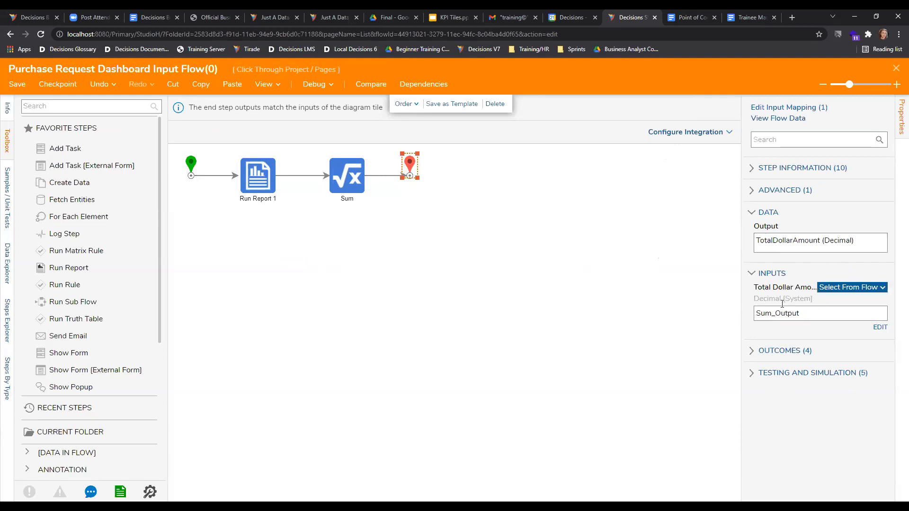
pyautogui.click(880, 329)
pyautogui.click(542, 215)
pyautogui.click(671, 481)
pyautogui.click(879, 328)
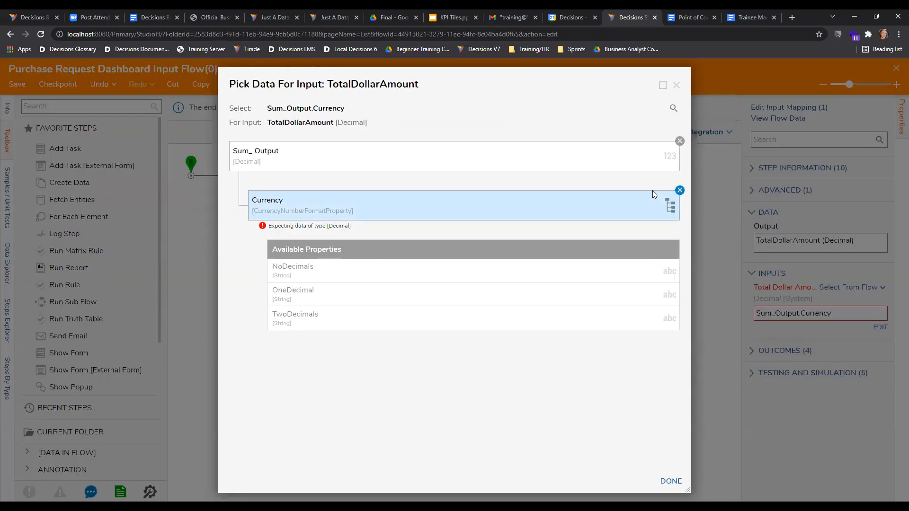
pyautogui.click(680, 190)
pyautogui.click(671, 481)
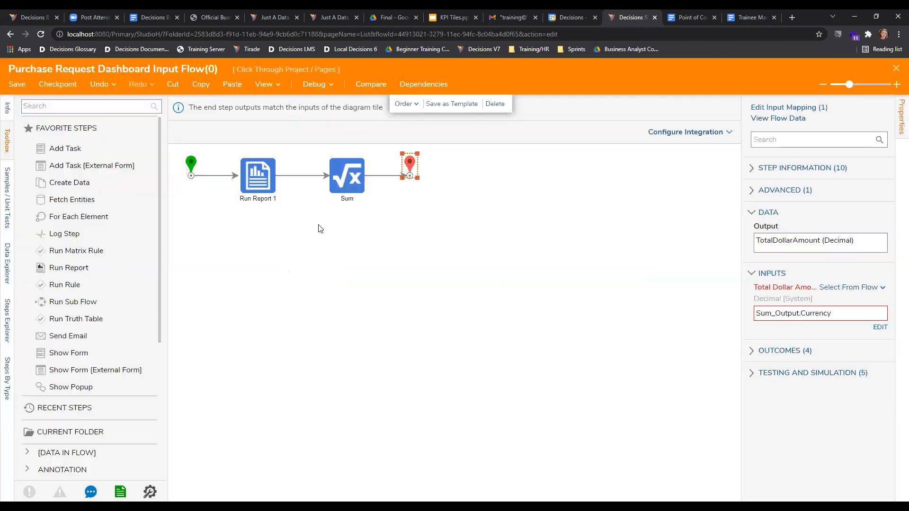
# - Save and close the tile's input flow
pyautogui.click(17, 83)
pyautogui.click(543, 342)
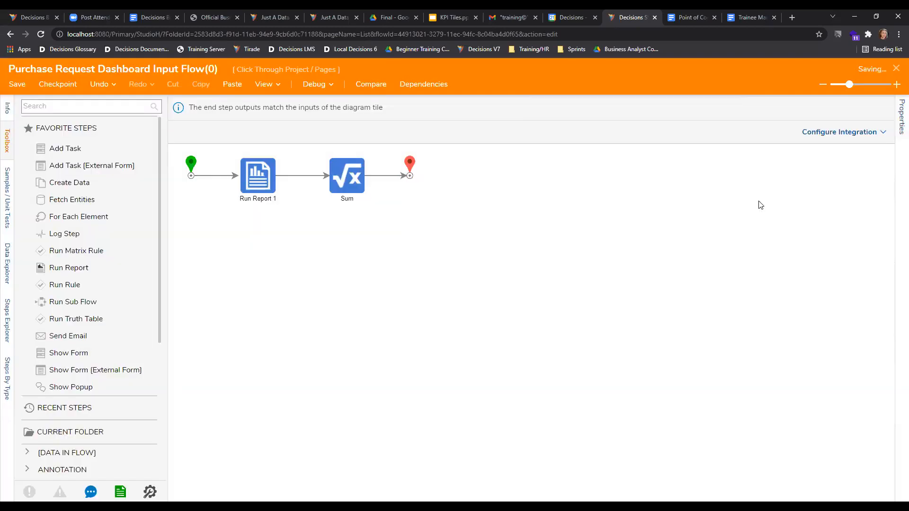
pyautogui.click(896, 69)
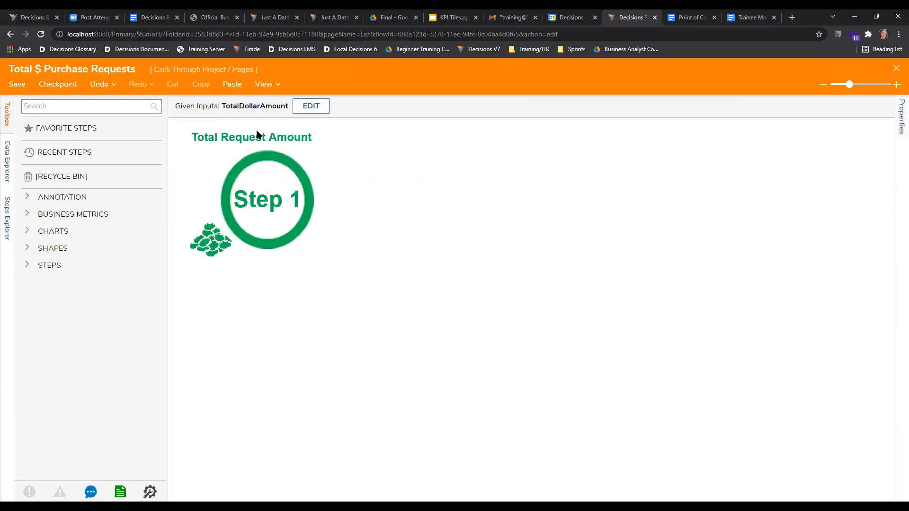
# - In the Total $ Purchase Requests tile, map the Step 1 label's Text input to TotalDollarAmount.Currency
pyautogui.click(268, 210)
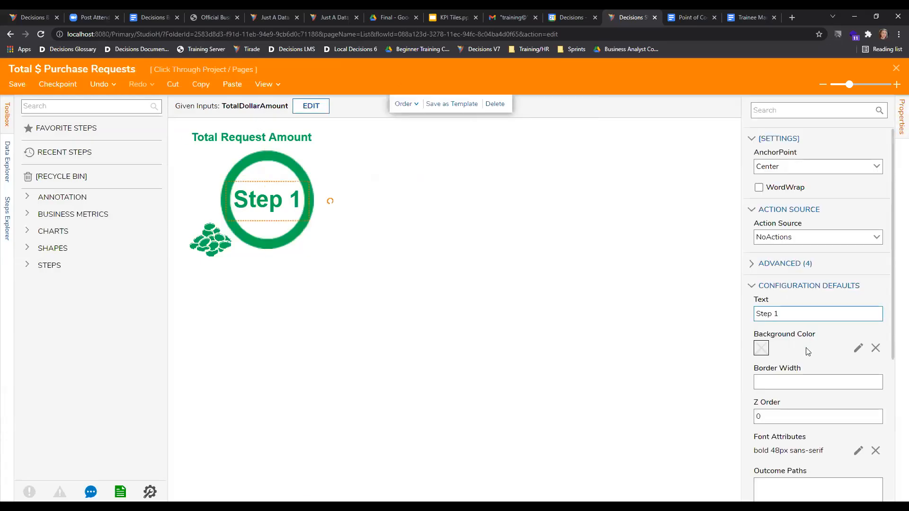
pyautogui.scroll(-5, 805, 343)
pyautogui.click(875, 489)
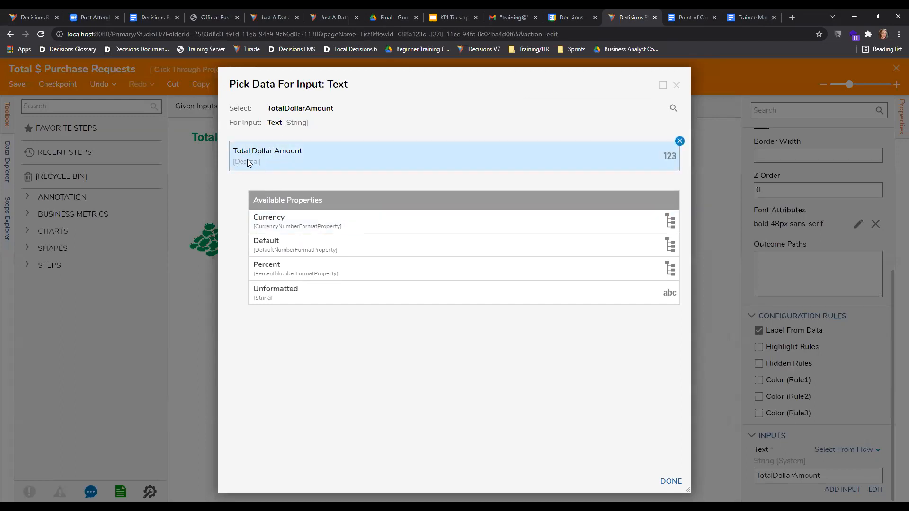
pyautogui.click(284, 220)
pyautogui.click(672, 482)
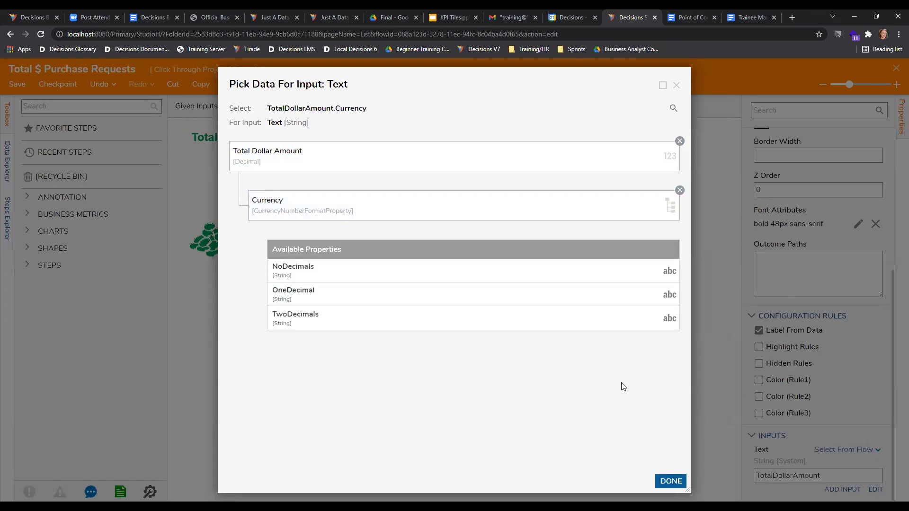
# - Save and close the diagram tile and the dashboard page, and view the Purchase Request Dashboard in its folder
pyautogui.click(17, 85)
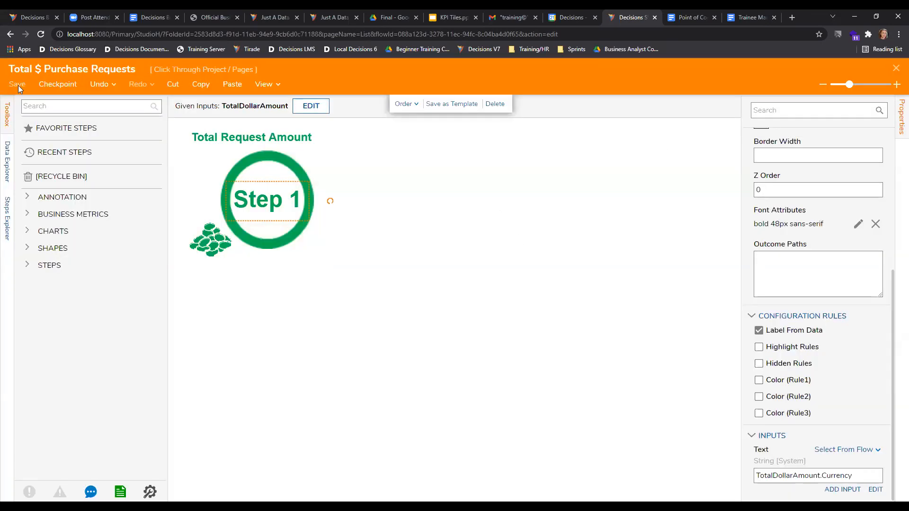
pyautogui.click(543, 341)
pyautogui.click(896, 71)
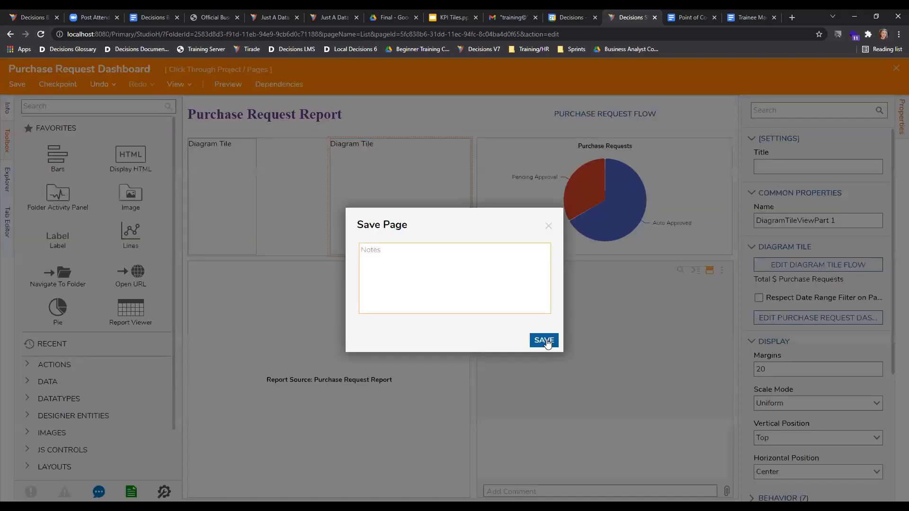
pyautogui.click(544, 341)
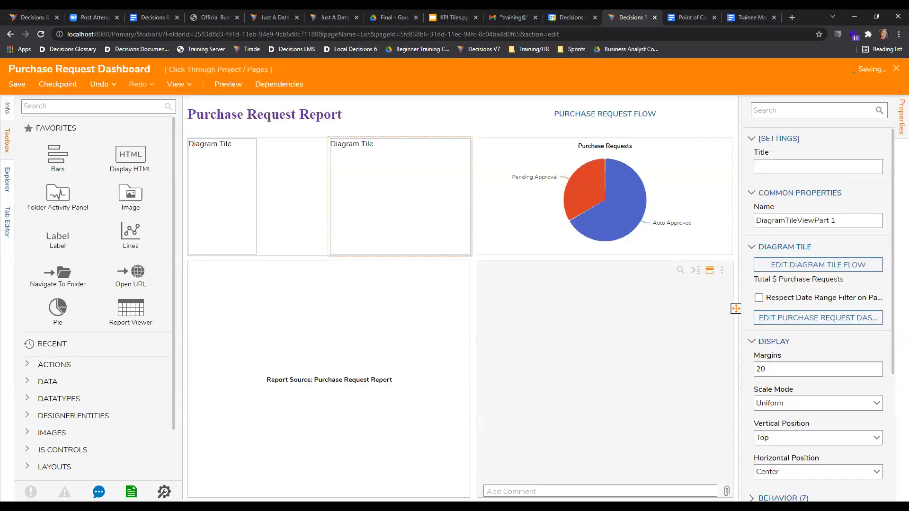
pyautogui.click(896, 70)
pyautogui.click(99, 303)
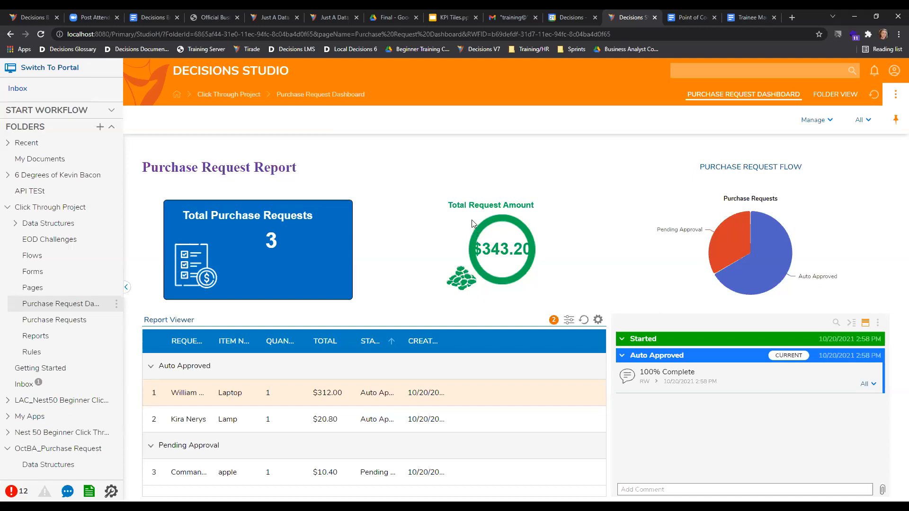
# - Reopen the Total $ Purchase Requests tile from the dashboard page and review the data type of its TotalDollarAmount input
pyautogui.click(31, 287)
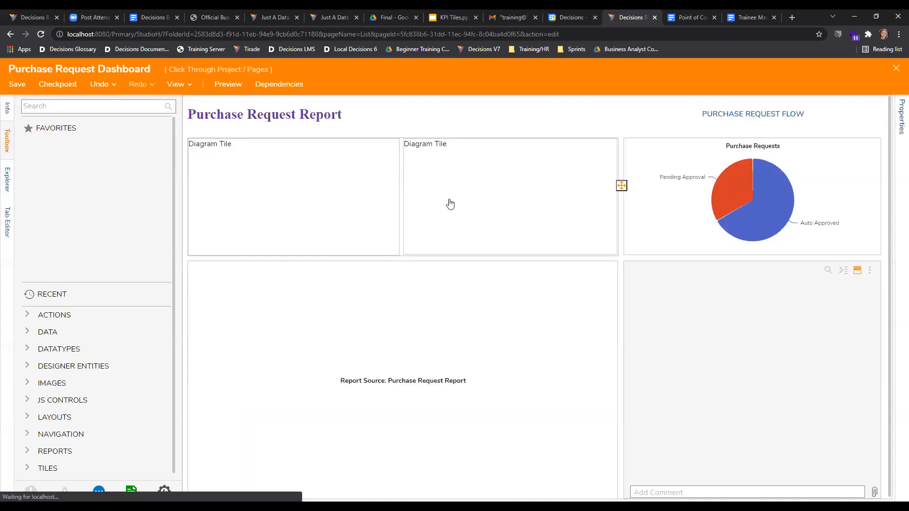
pyautogui.click(450, 204)
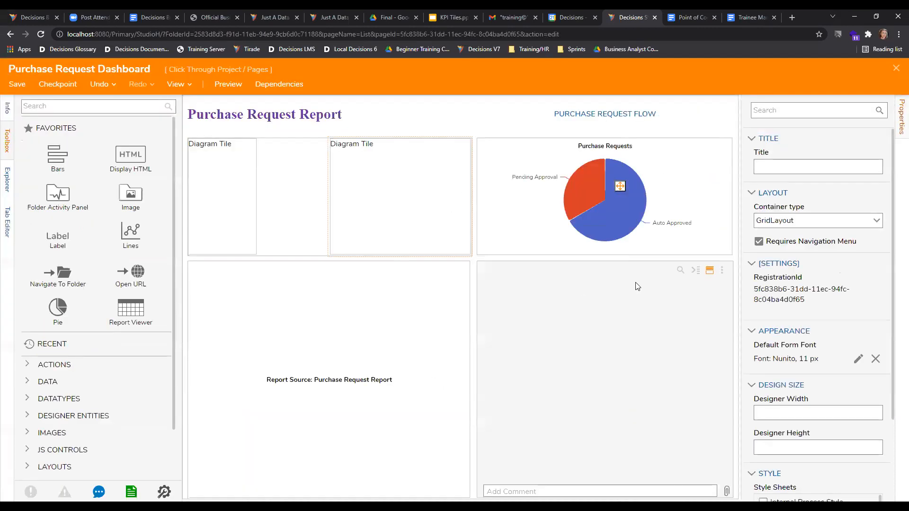
pyautogui.click(802, 264)
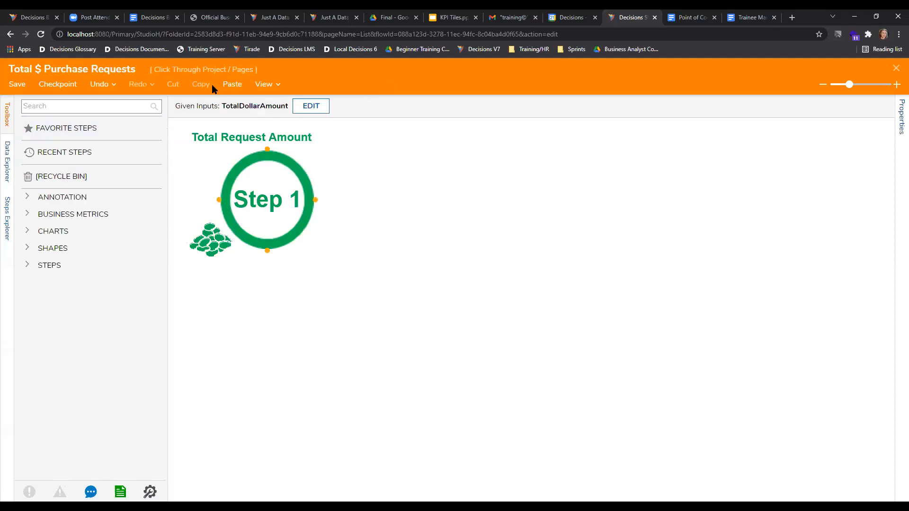
pyautogui.click(263, 202)
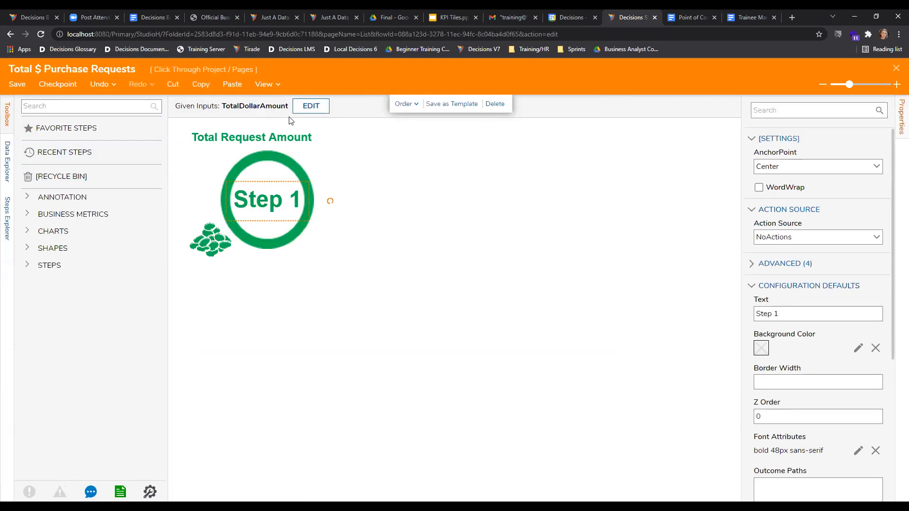
pyautogui.click(303, 108)
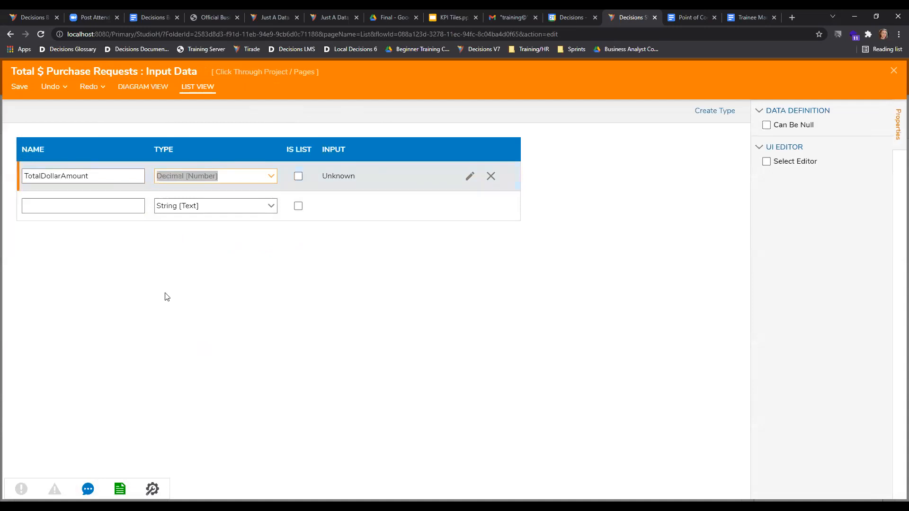
pyautogui.click(469, 283)
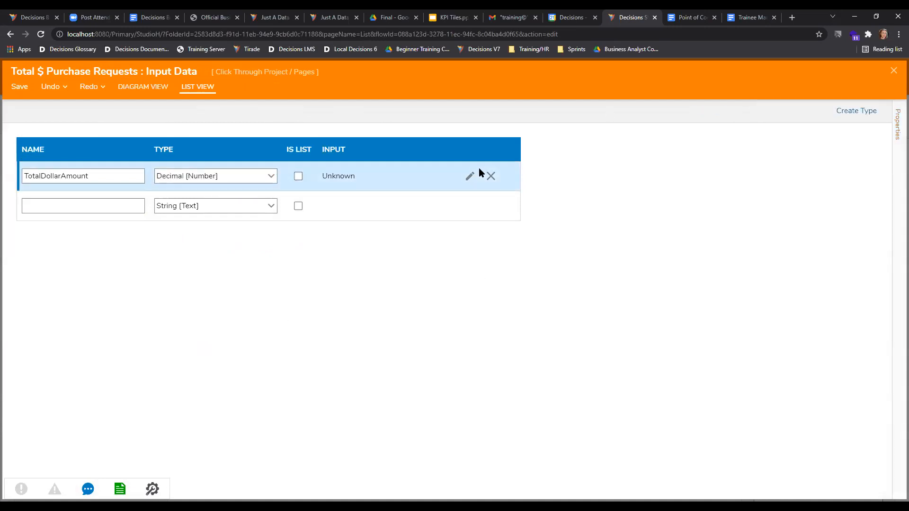
# - Close the tile's input data, examine the data picked for the Step 1 label's Text input, and save and close the tile
pyautogui.click(893, 72)
pyautogui.doubleClick(271, 204)
pyautogui.scroll(-5, 832, 322)
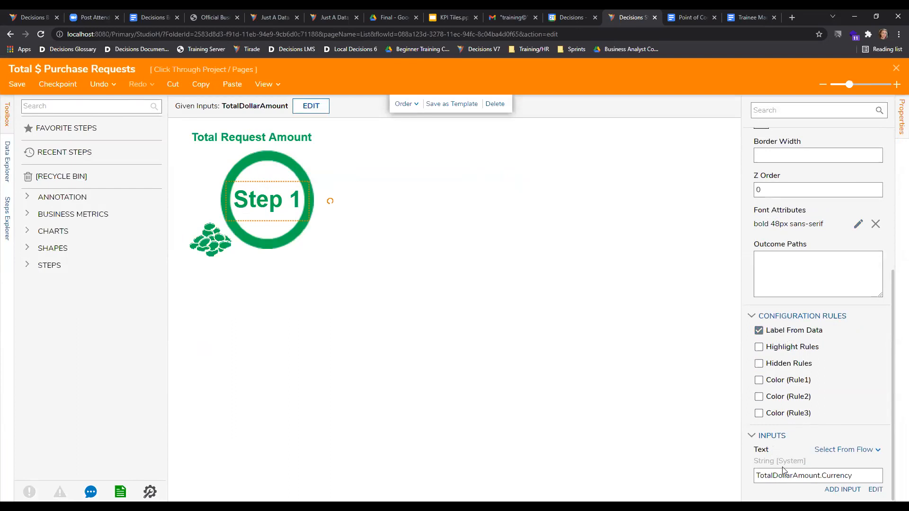
pyautogui.moveTo(854, 479); pyautogui.dragTo(752, 469)
pyautogui.click(790, 477)
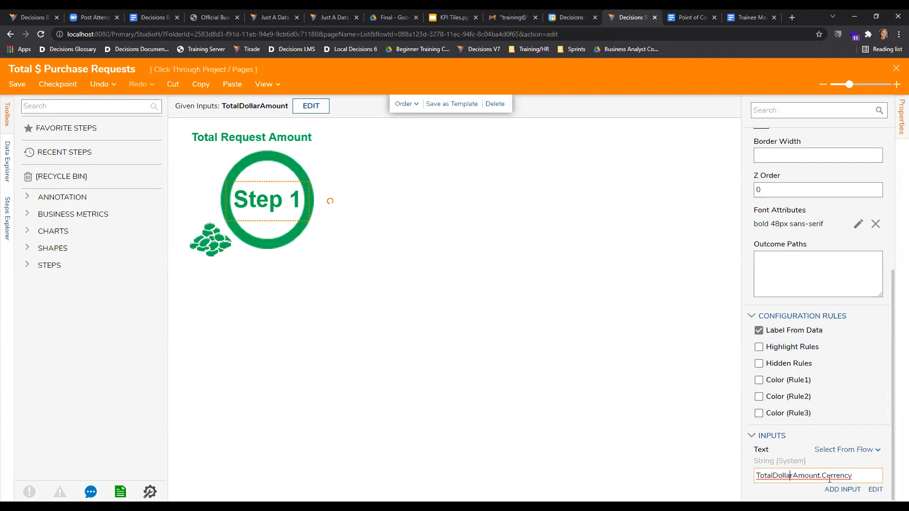
pyautogui.click(875, 490)
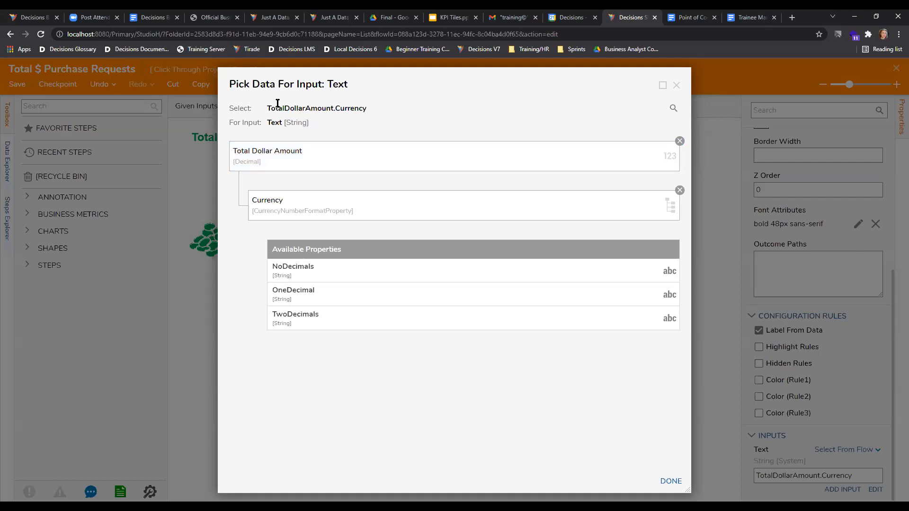
pyautogui.moveTo(406, 85); pyautogui.dragTo(342, 98)
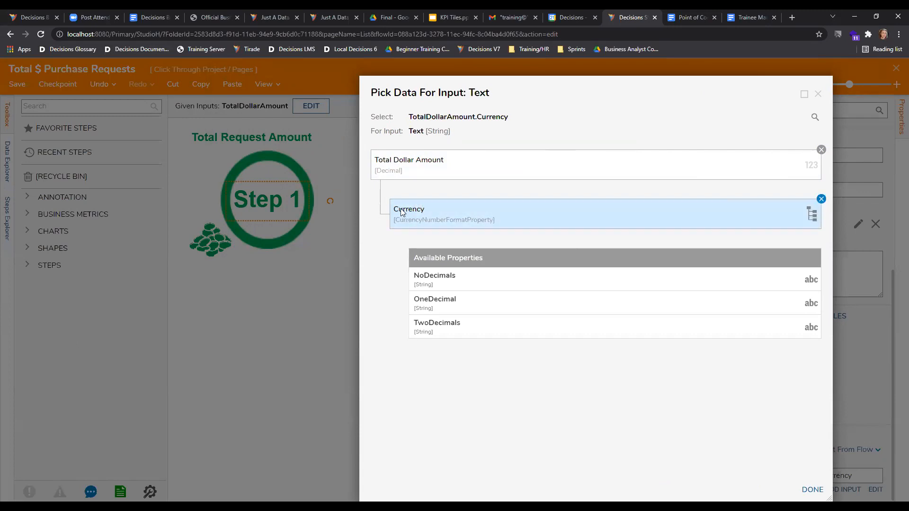
pyautogui.click(814, 491)
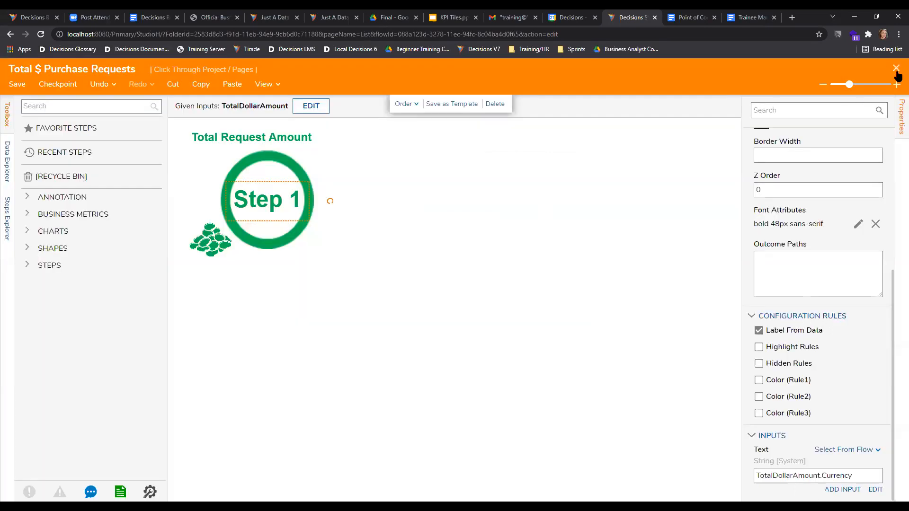
pyautogui.click(896, 70)
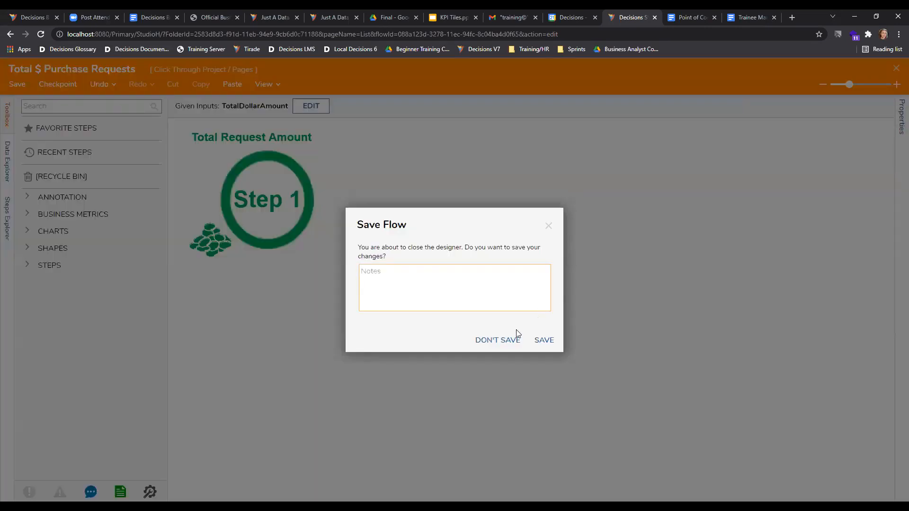
pyautogui.click(544, 340)
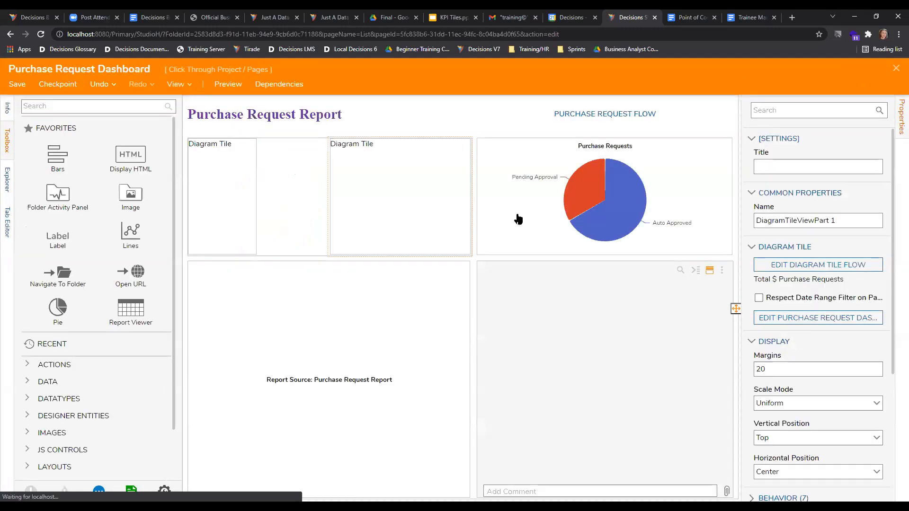
# - Open the tile's input flow from the dashboard page and review the PRTotalsReport used by its Run Report 1 step
pyautogui.click(819, 317)
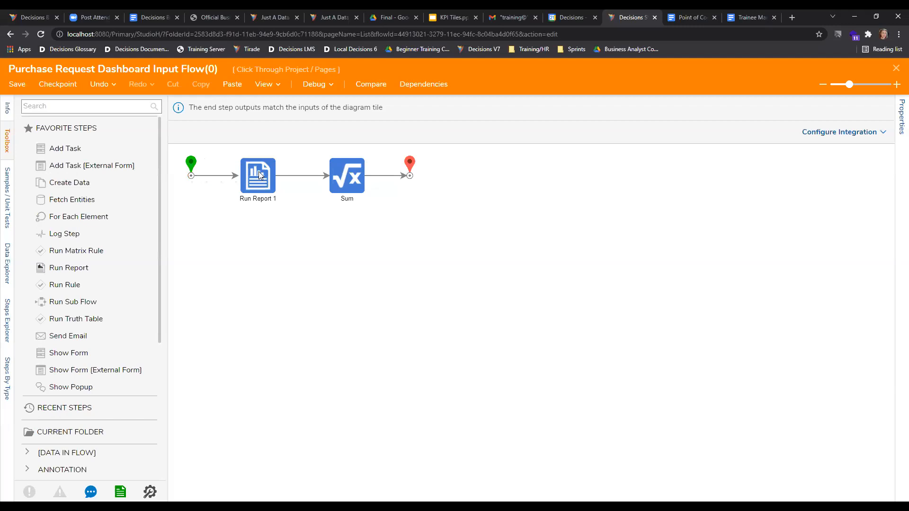
pyautogui.click(252, 168)
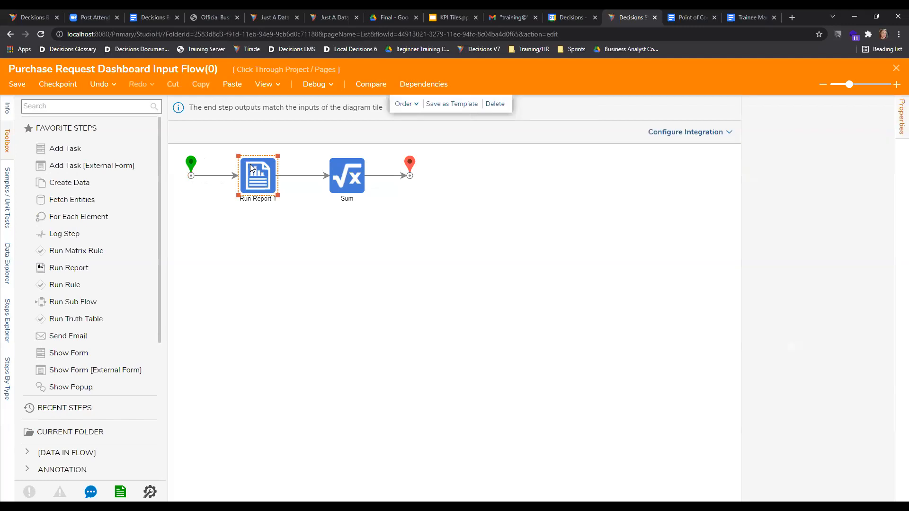
pyautogui.click(822, 318)
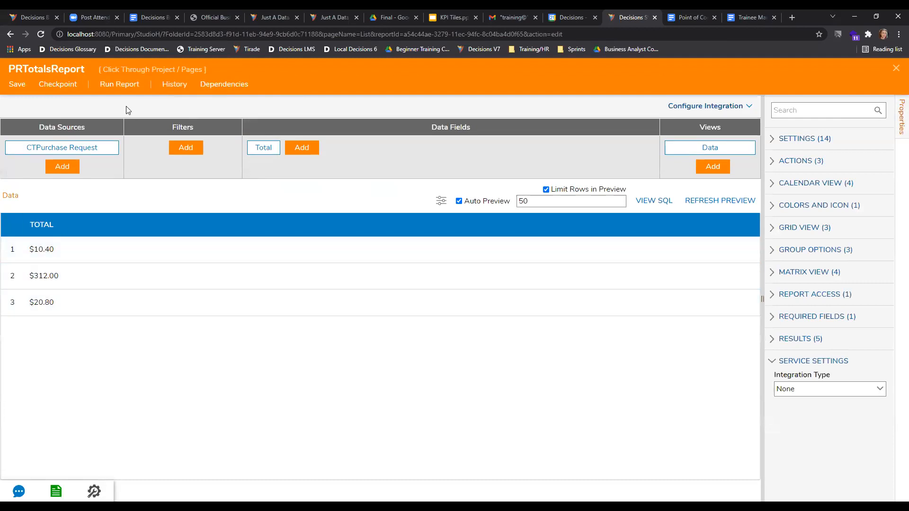
pyautogui.click(896, 71)
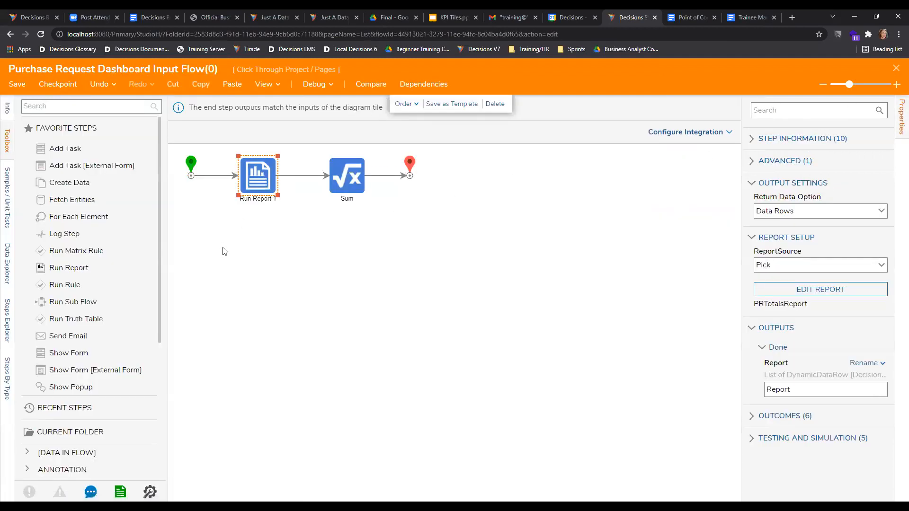
# - Review the Sum step's Values input mapping and its output name in the input flow
pyautogui.click(341, 166)
pyautogui.moveTo(878, 263); pyautogui.dragTo(737, 255)
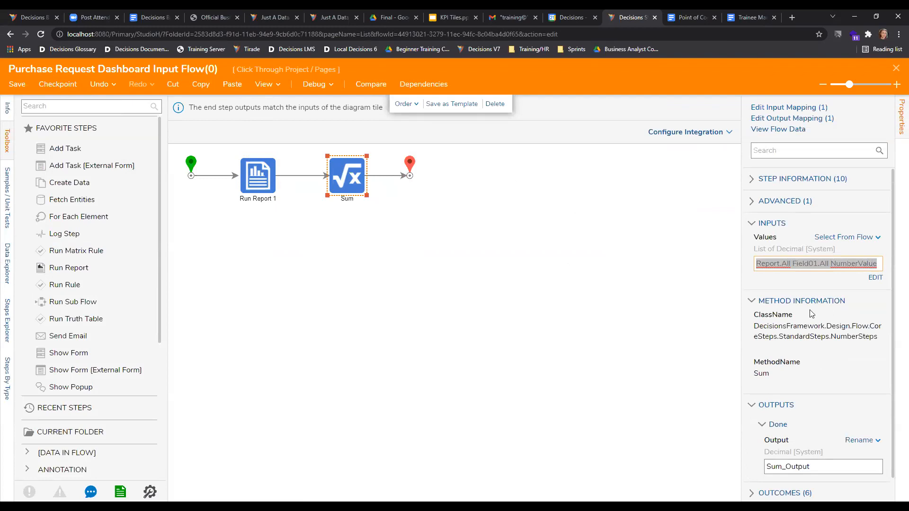
pyautogui.doubleClick(797, 467)
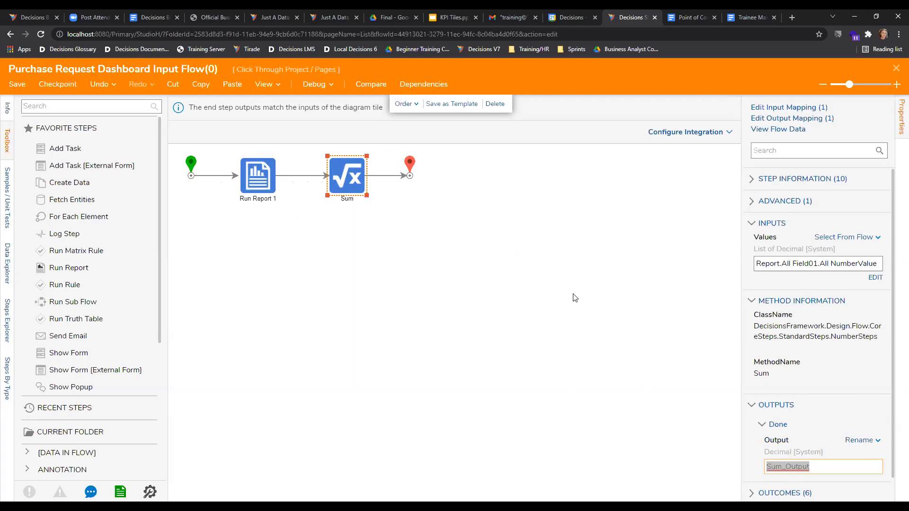
# - Review the end step's TotalDollarAmount output and the Sum step value mapped to it
pyautogui.click(410, 164)
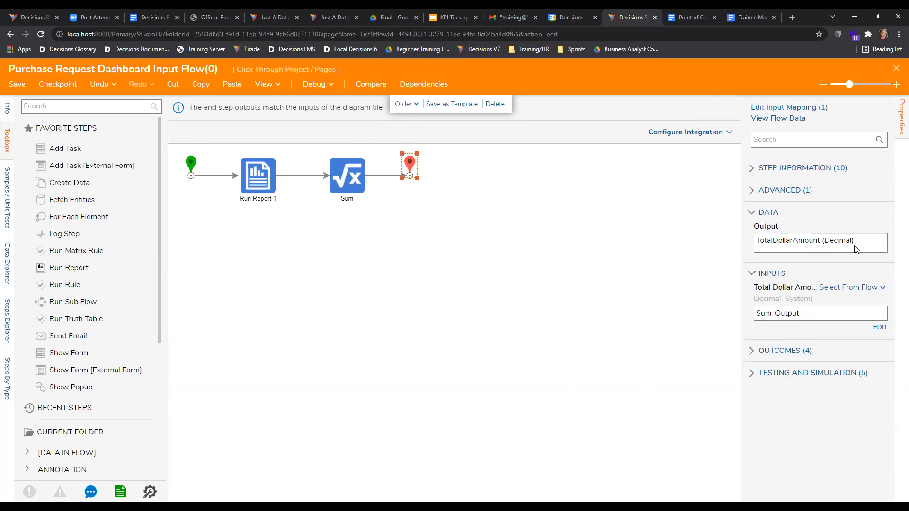
pyautogui.moveTo(807, 313); pyautogui.dragTo(709, 313)
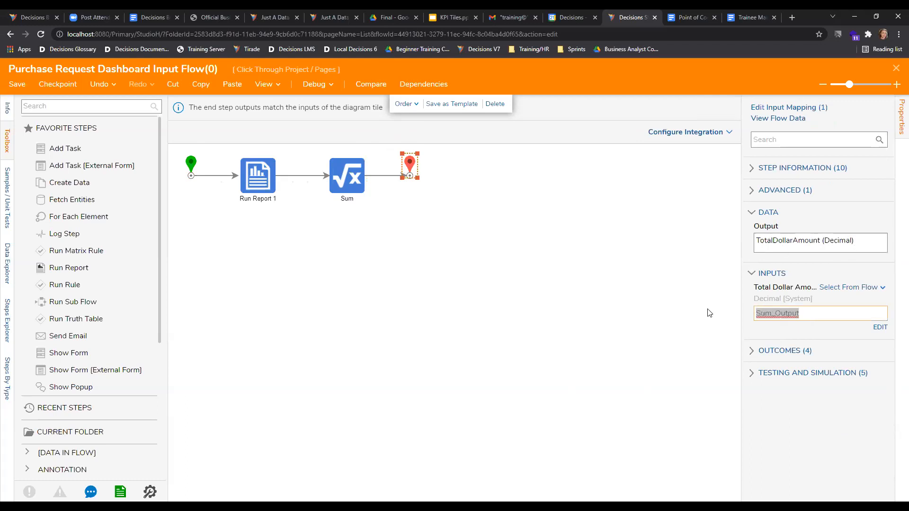
pyautogui.click(462, 298)
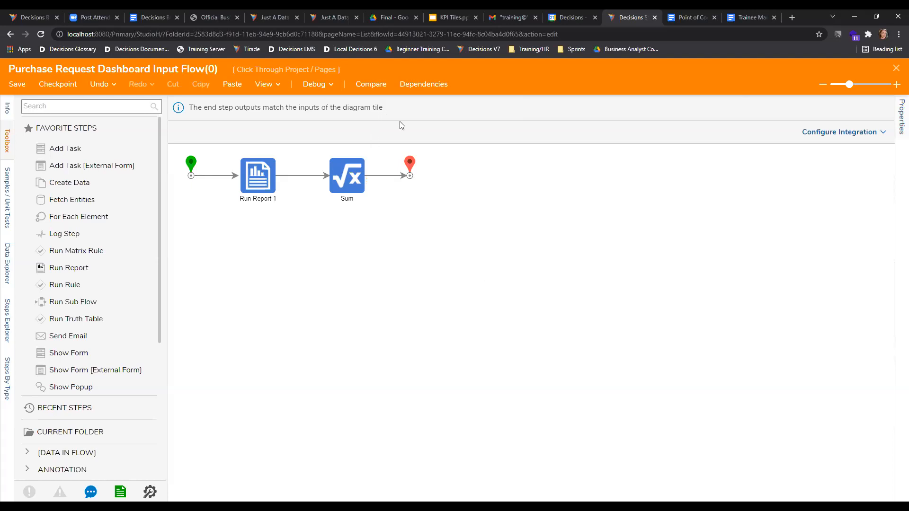
pyautogui.click(410, 166)
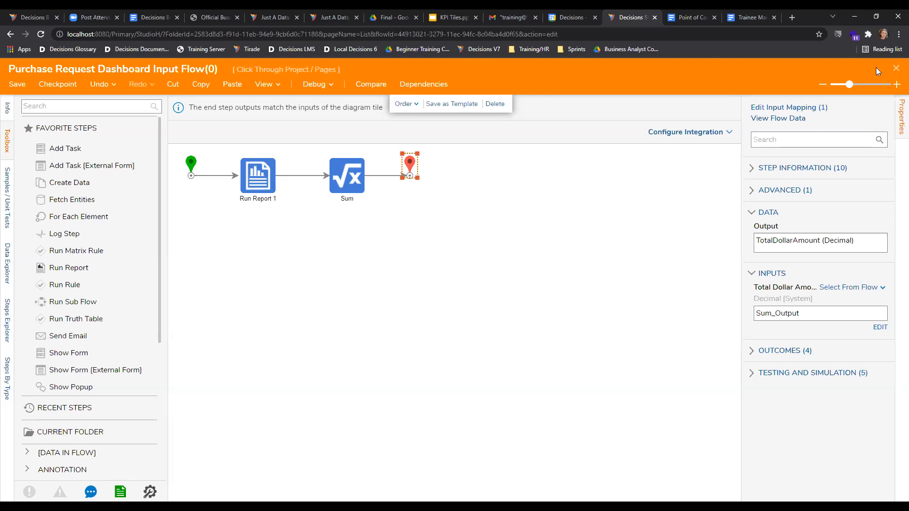
# - Save and close the input flow, and save and close the Purchase Request Dashboard page
pyautogui.click(896, 68)
pyautogui.click(543, 338)
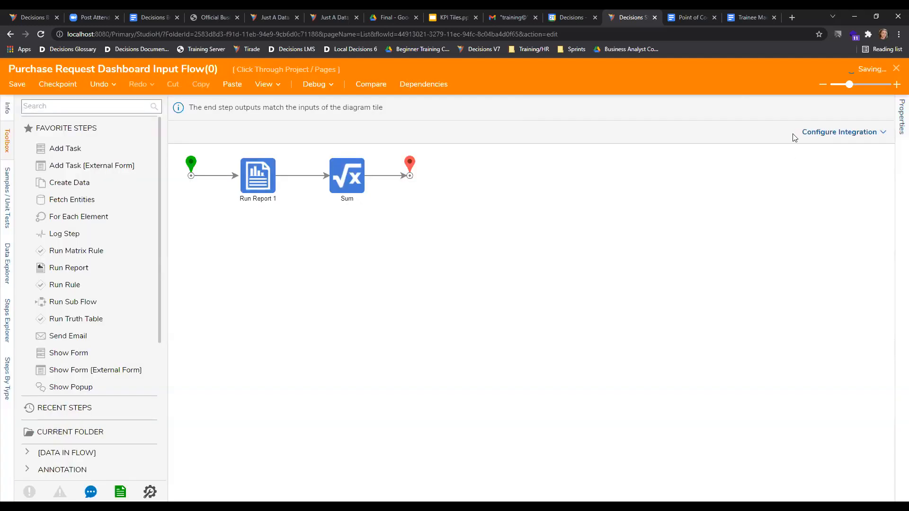
pyautogui.click(896, 68)
pyautogui.click(542, 344)
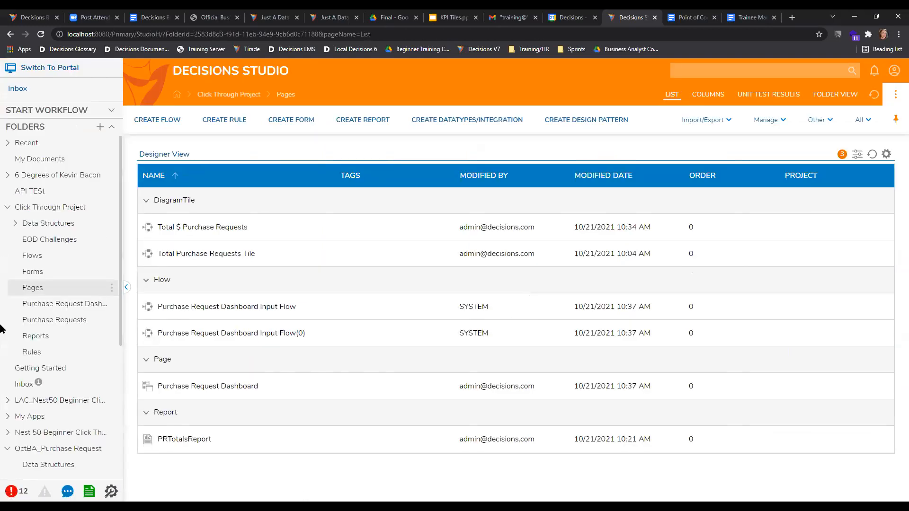
# - View the Purchase Request Dashboard in its folder and show the process activity of the Lamp and apple requests
pyautogui.click(35, 304)
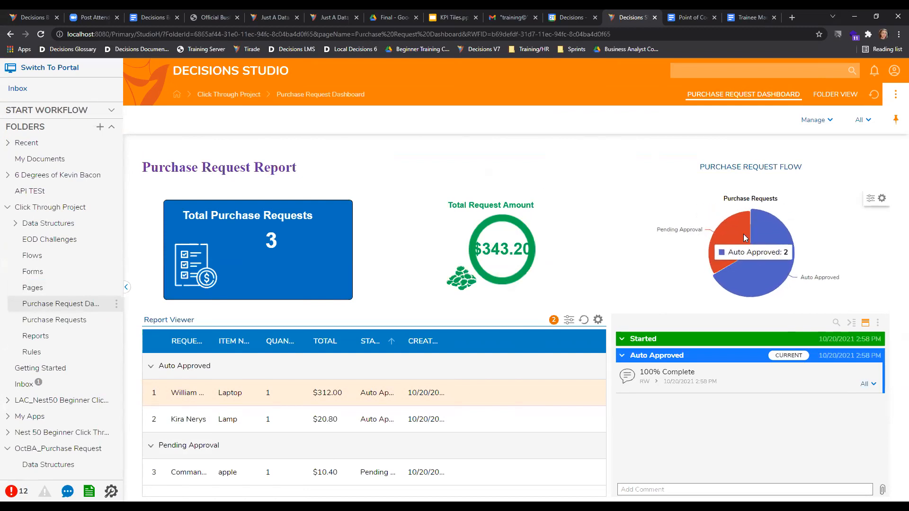
pyautogui.moveTo(745, 259)
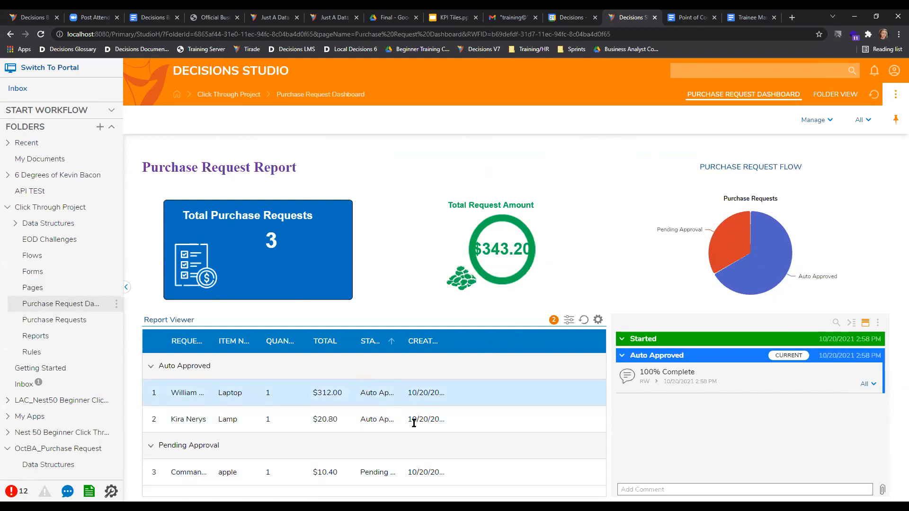
pyautogui.click(462, 426)
pyautogui.click(459, 478)
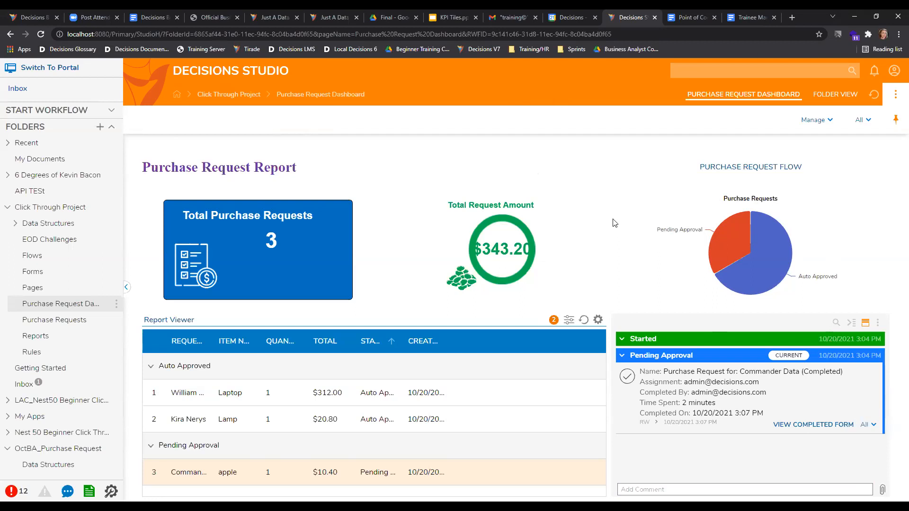
# - Reopen the Total $ Purchase Requests tile from the dashboard page and check the Step 1 label's Text mapping and its available currency formats
pyautogui.click(807, 146)
pyautogui.click(487, 149)
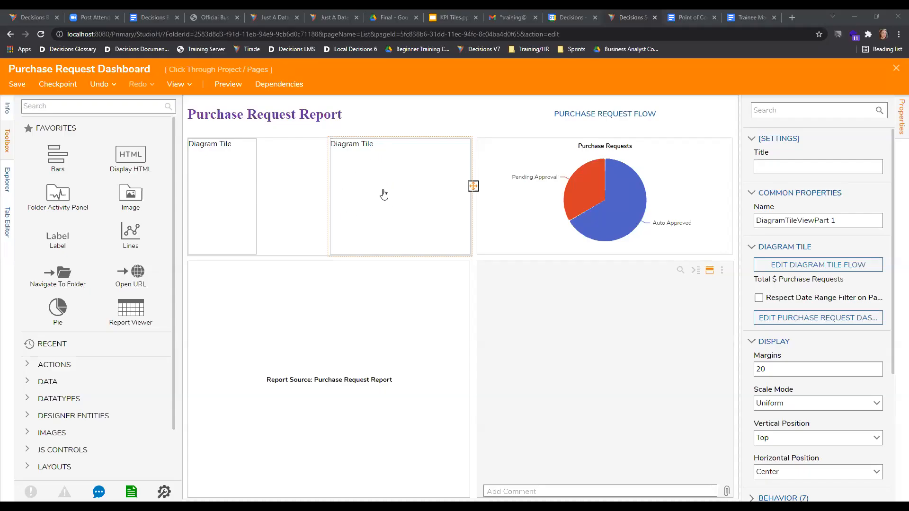
pyautogui.click(803, 266)
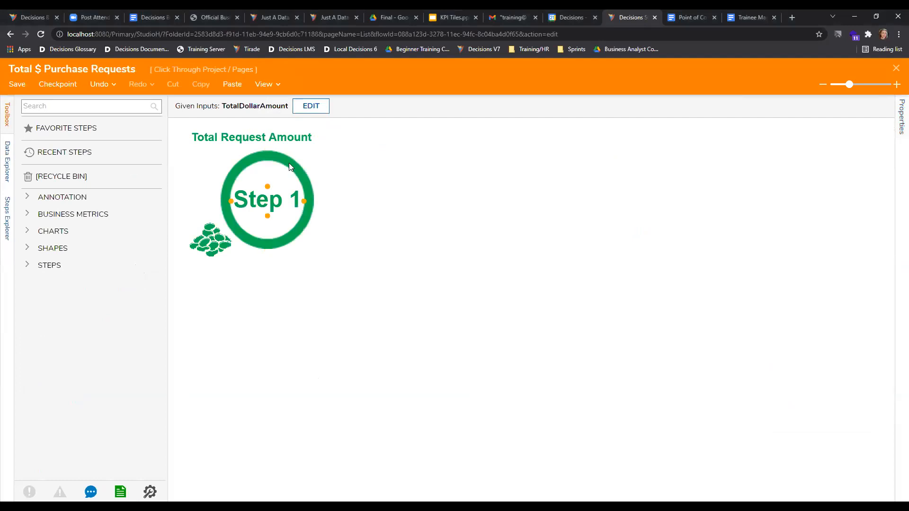
pyautogui.click(265, 198)
pyautogui.scroll(-5, 785, 350)
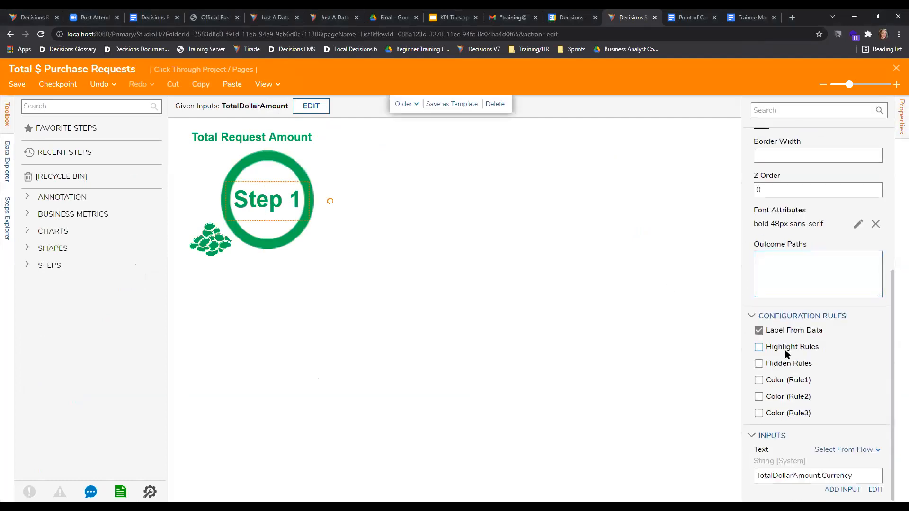
pyautogui.moveTo(852, 476); pyautogui.dragTo(756, 475)
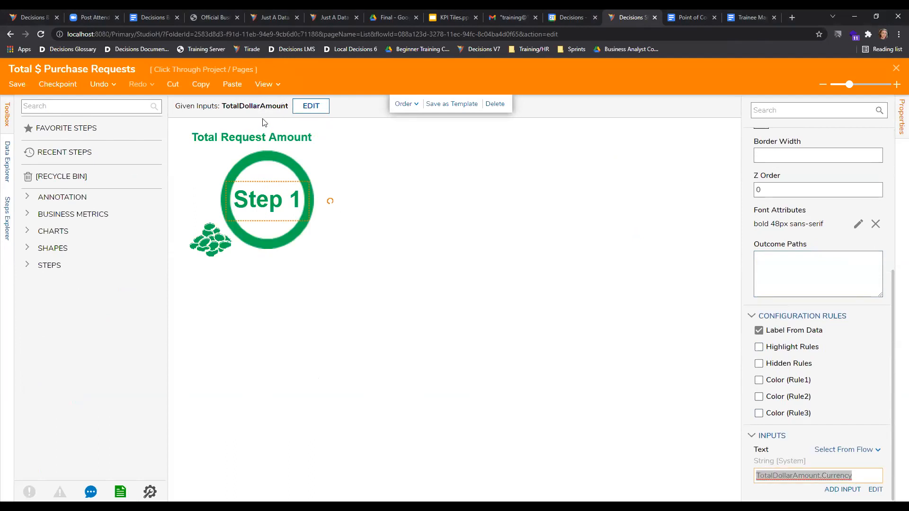
pyautogui.click(876, 490)
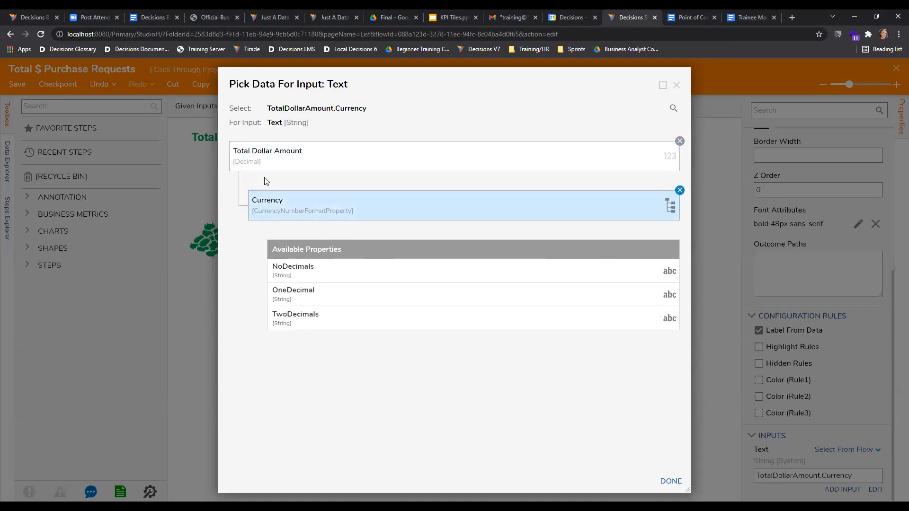
pyautogui.click(676, 86)
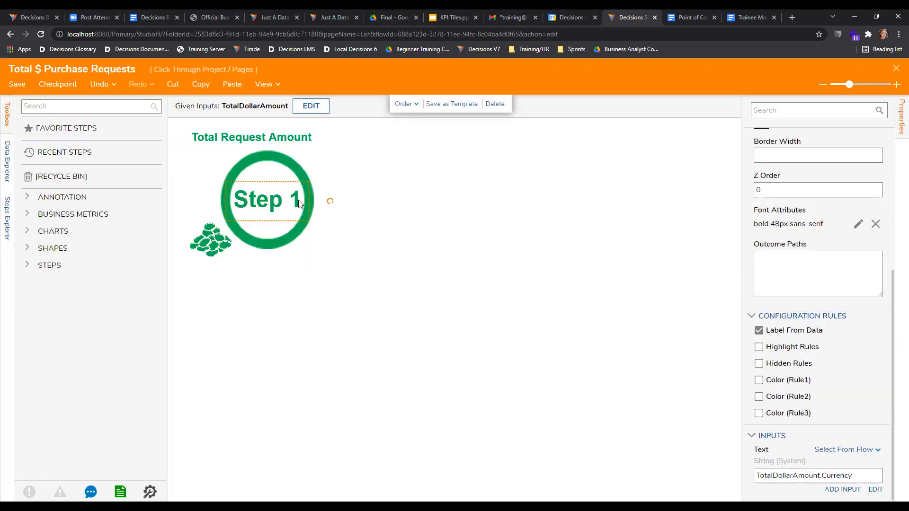
pyautogui.click(857, 475)
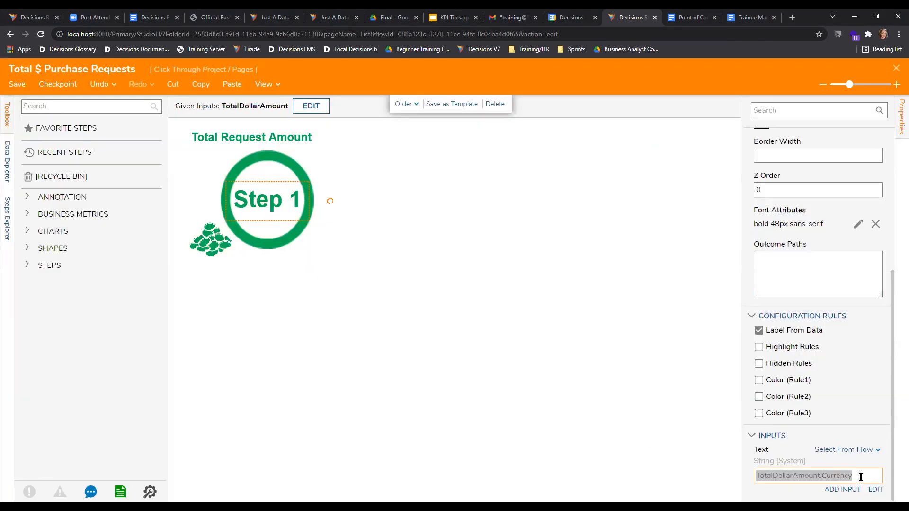
pyautogui.click(857, 475)
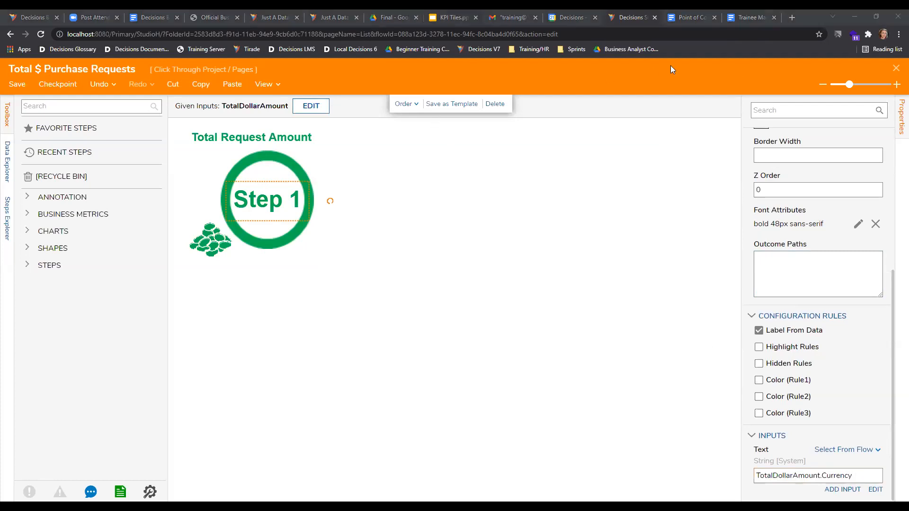
# - Close the Total $ Purchase Requests tile, save the Purchase Request Dashboard page, and return to the Pages folder
pyautogui.click(896, 70)
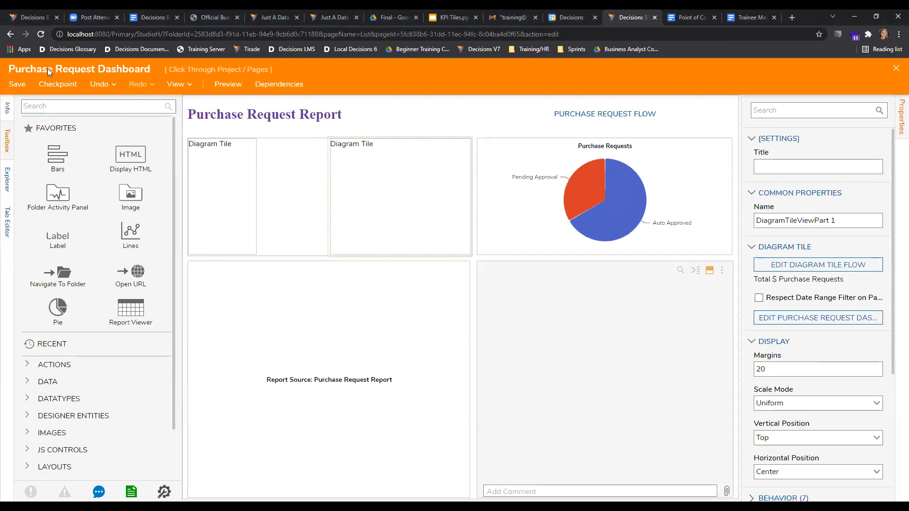
pyautogui.click(18, 85)
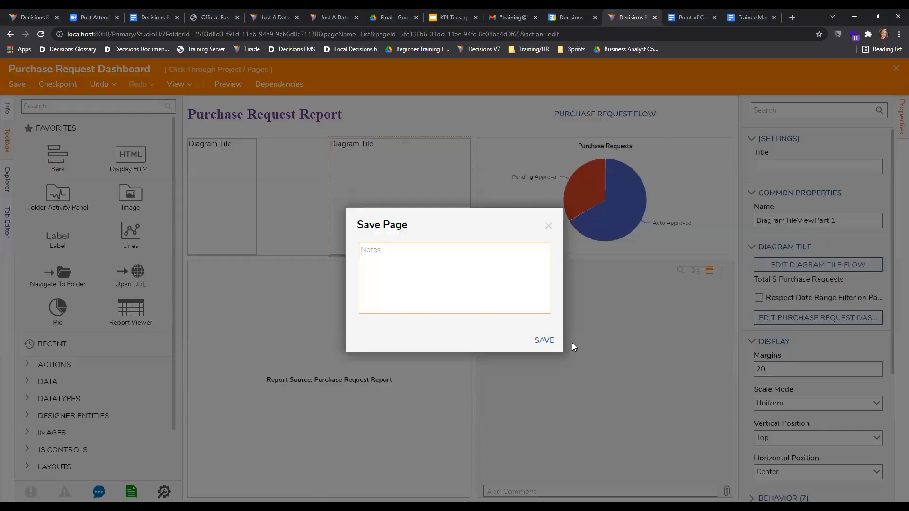
pyautogui.click(545, 343)
pyautogui.click(896, 70)
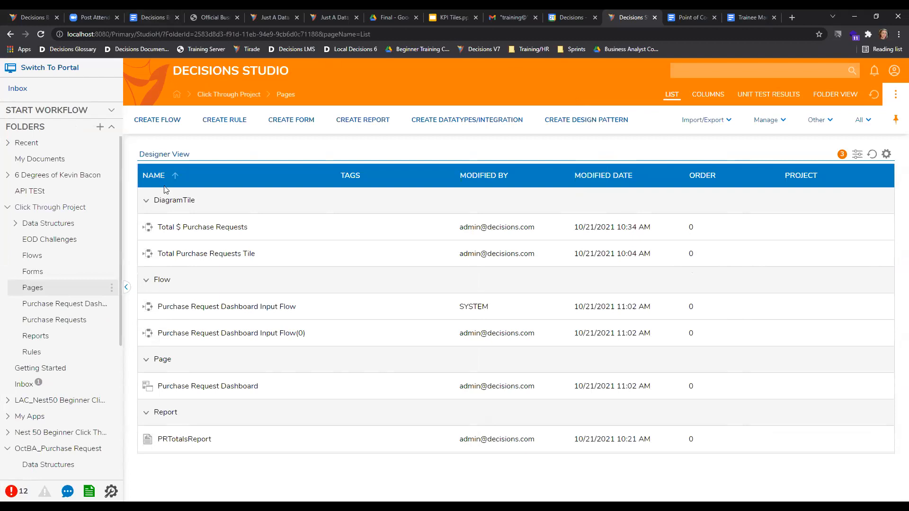
# - Open the Purchase Request Flow from the Click Through Project's Flows folder
pyautogui.click(30, 256)
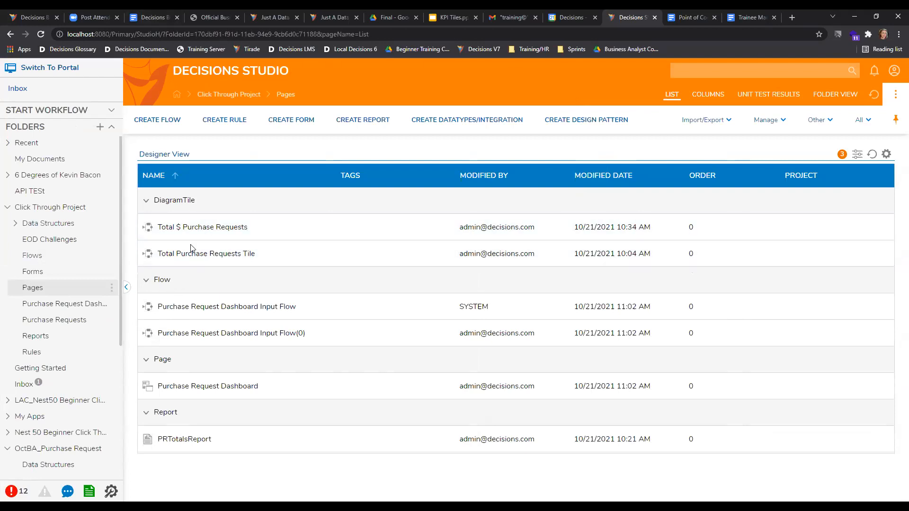
pyautogui.click(207, 276)
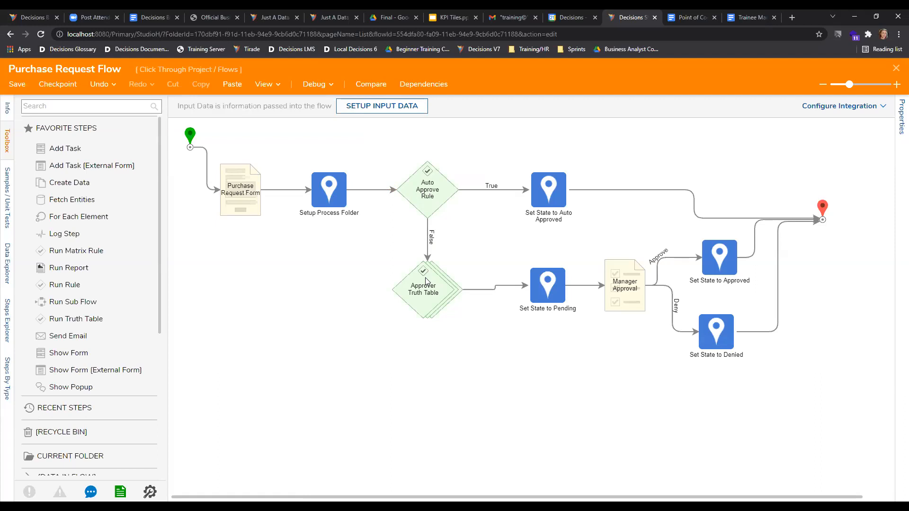
# - Inspect the Set State to Pending and Manager Approval steps in the Purchase Request Flow, and close the flow without saving
pyautogui.moveTo(556, 300); pyautogui.dragTo(547, 301)
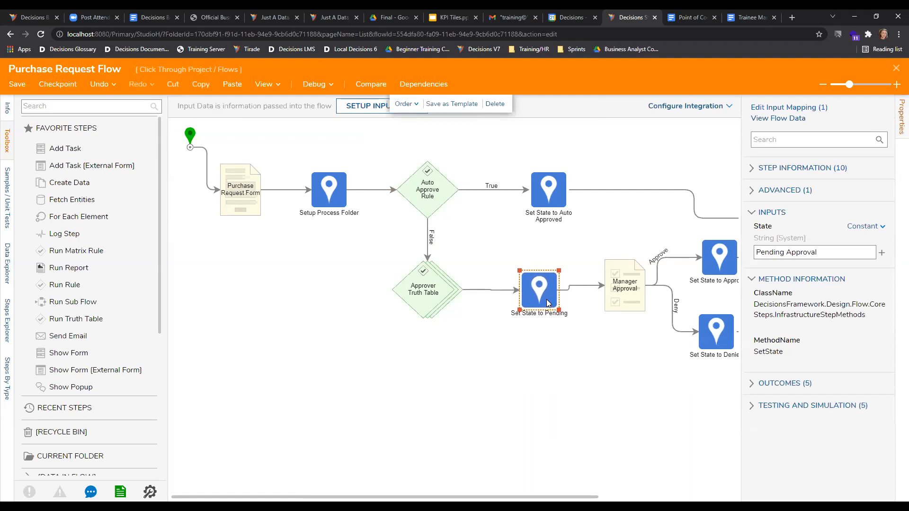
pyautogui.moveTo(616, 297); pyautogui.dragTo(609, 301)
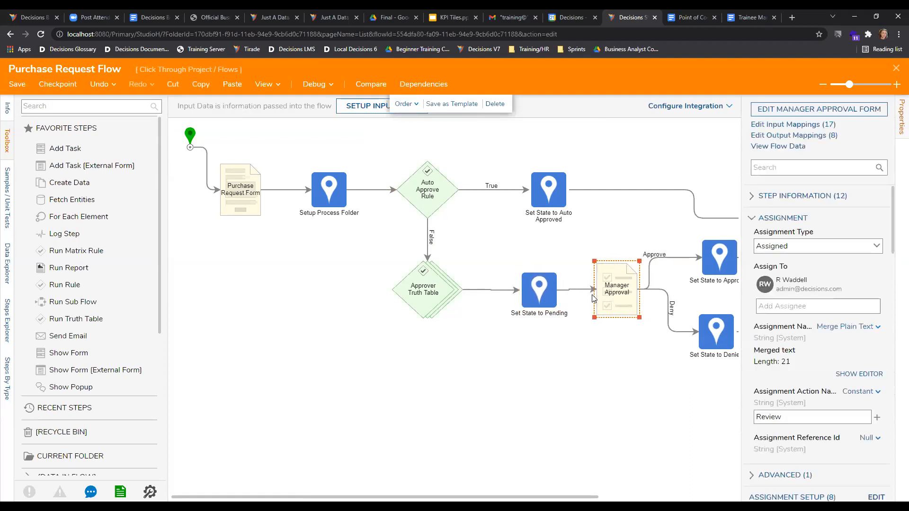
pyautogui.click(550, 297)
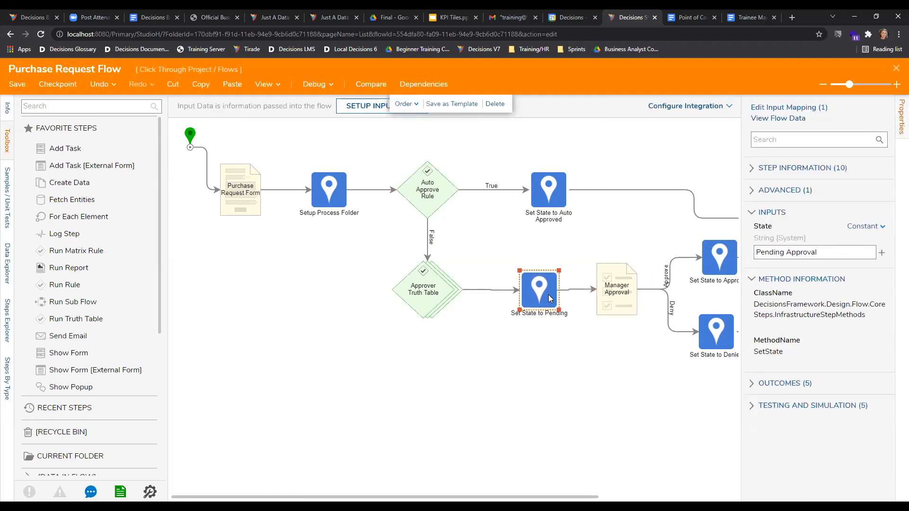
pyautogui.moveTo(548, 292); pyautogui.dragTo(548, 293)
pyautogui.moveTo(455, 497); pyautogui.dragTo(506, 490)
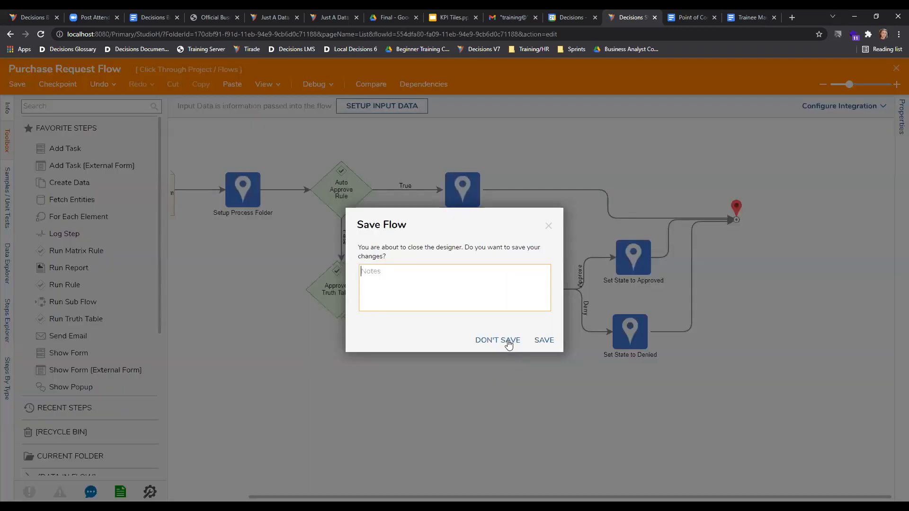
pyautogui.click(505, 340)
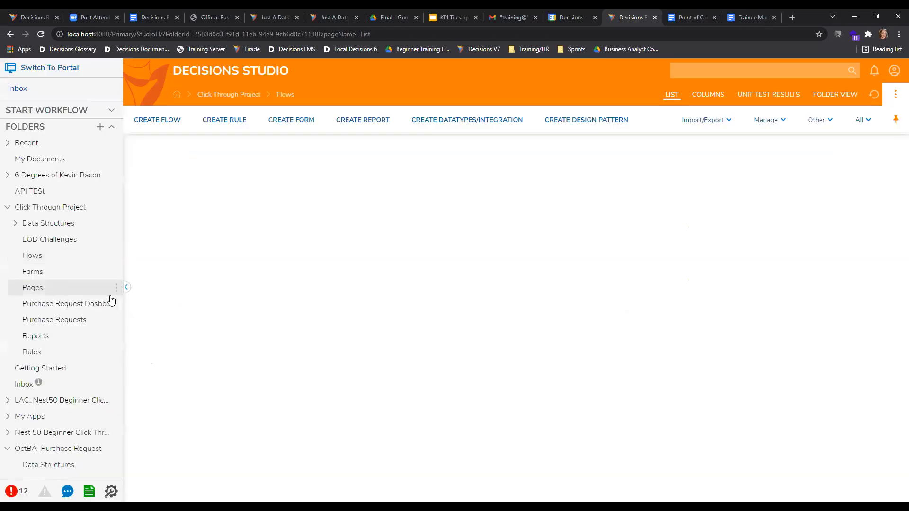
# - Open the Purchase Request Report from the Purchase Request Dashboard page and check the Folder Id field's Filter Change Source Name
pyautogui.click(82, 304)
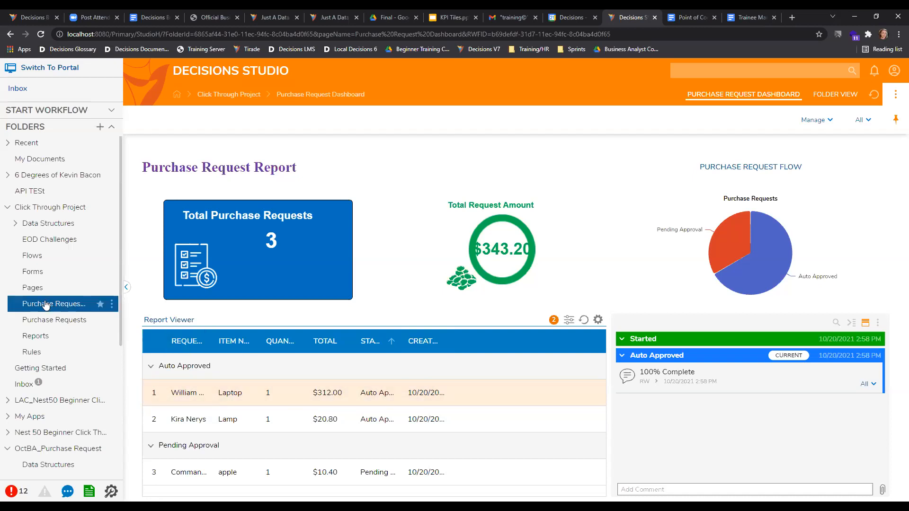
pyautogui.click(38, 289)
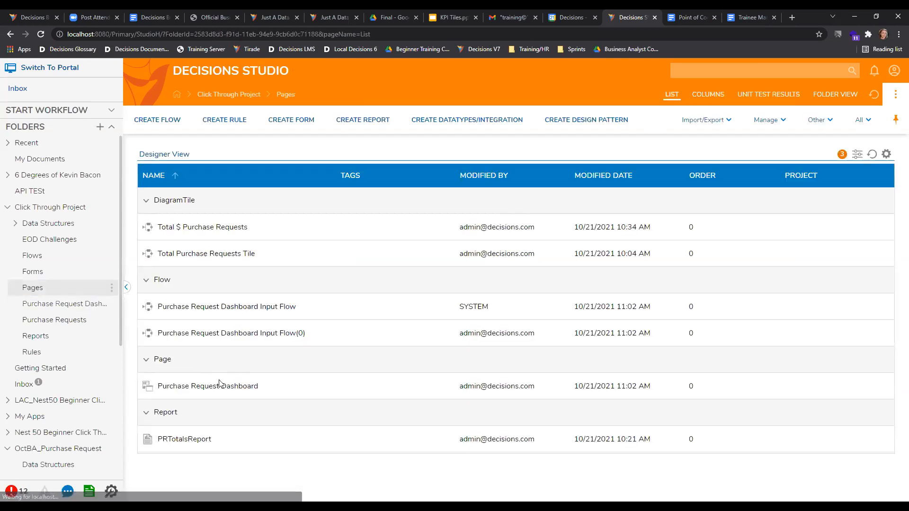
pyautogui.doubleClick(219, 384)
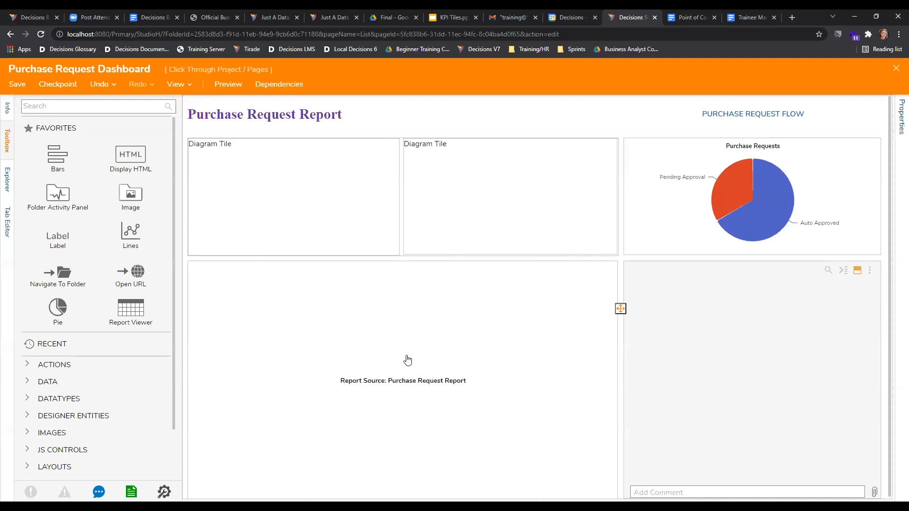
pyautogui.click(408, 361)
pyautogui.click(801, 267)
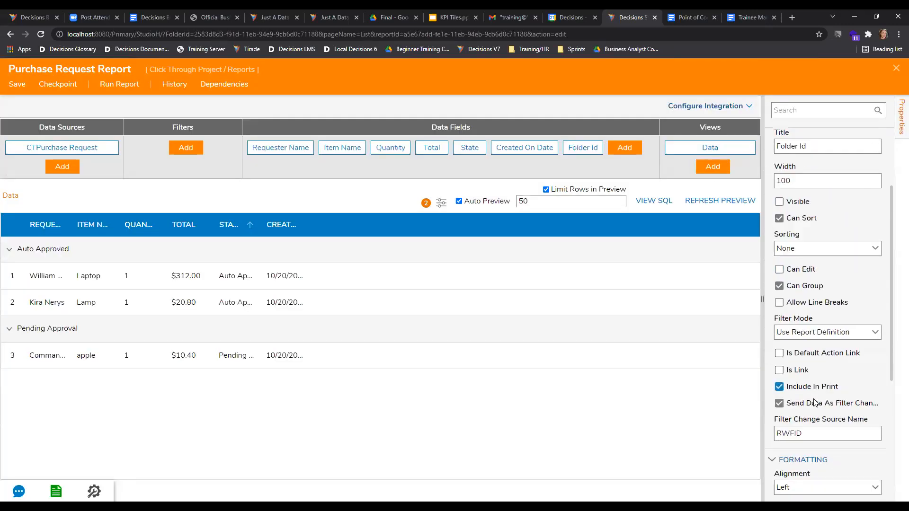
pyautogui.scroll(-1, 816, 404)
pyautogui.doubleClick(782, 399)
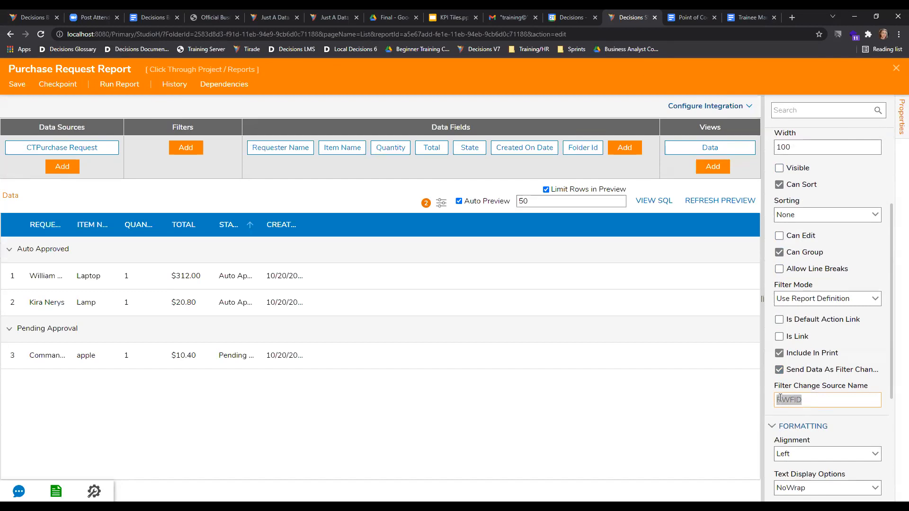
pyautogui.rightClick(781, 399)
pyautogui.click(795, 279)
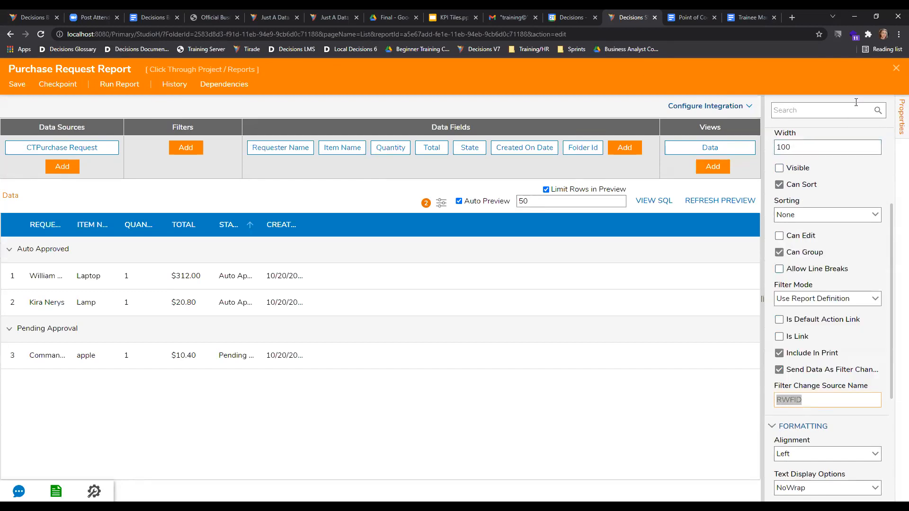
# - Close the report, check the Folder Activity Panel's Selection Bus Name, and close the dashboard page without saving
pyautogui.click(897, 68)
pyautogui.scroll(-4, 822, 388)
pyautogui.scroll(4, 766, 293)
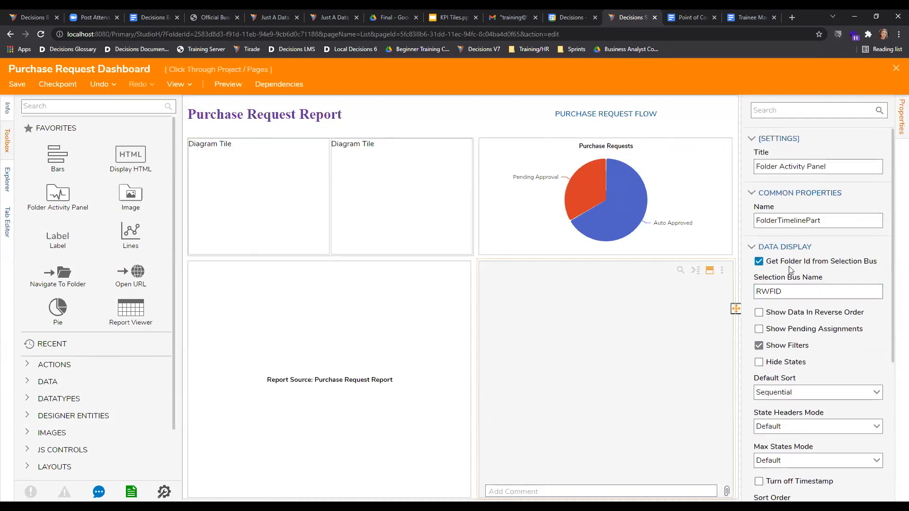
pyautogui.moveTo(784, 292); pyautogui.dragTo(754, 292)
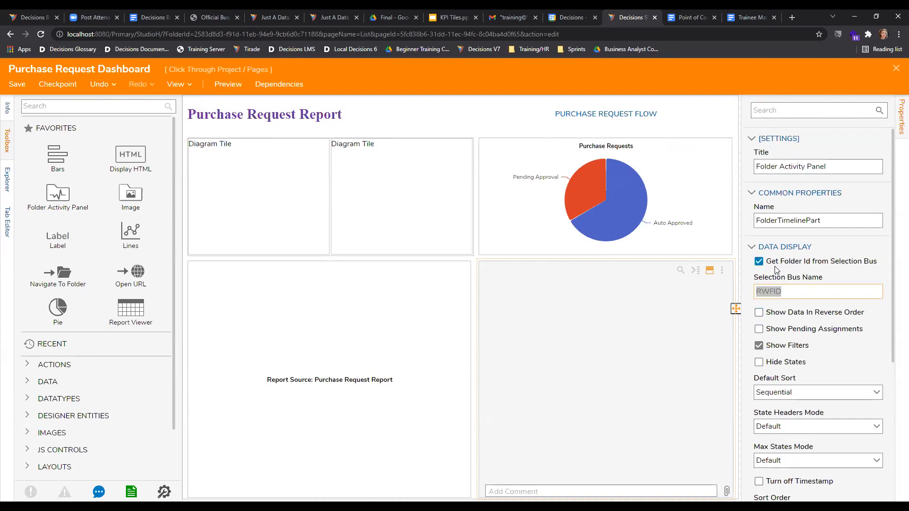
pyautogui.click(896, 69)
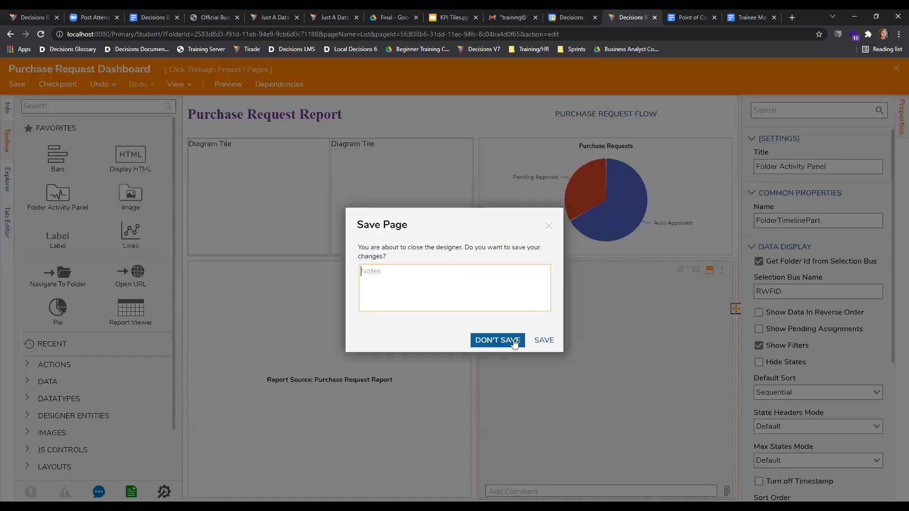
pyautogui.click(520, 340)
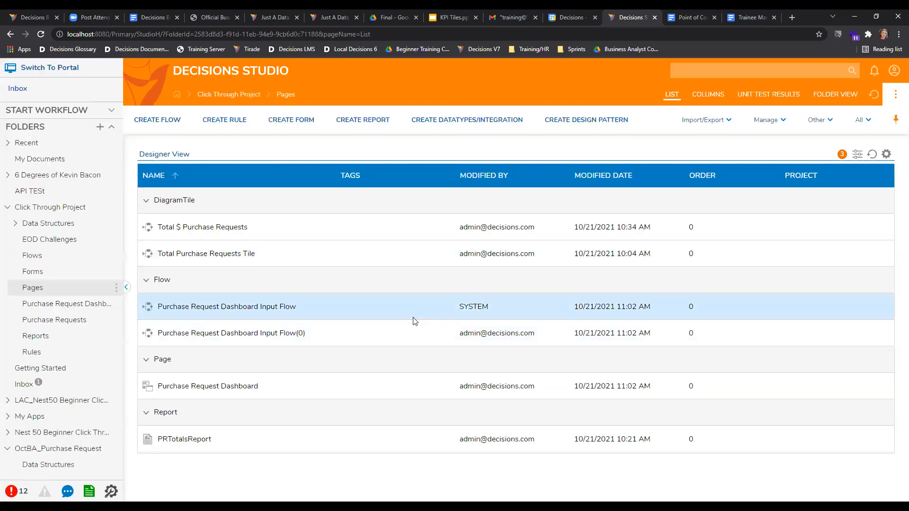
# - Show the process activity of the Lamp, apple and Laptop requests on the dashboard and check the RWFID value in the page address
pyautogui.click(65, 305)
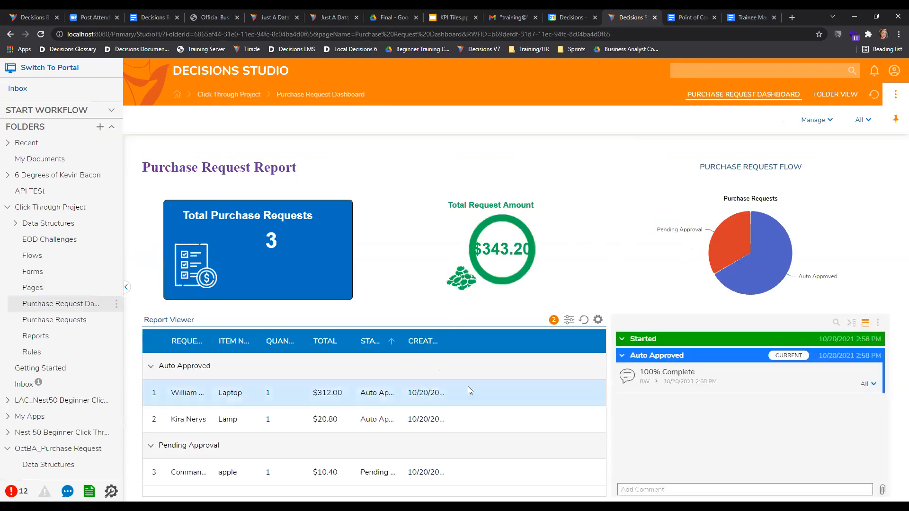
pyautogui.click(470, 417)
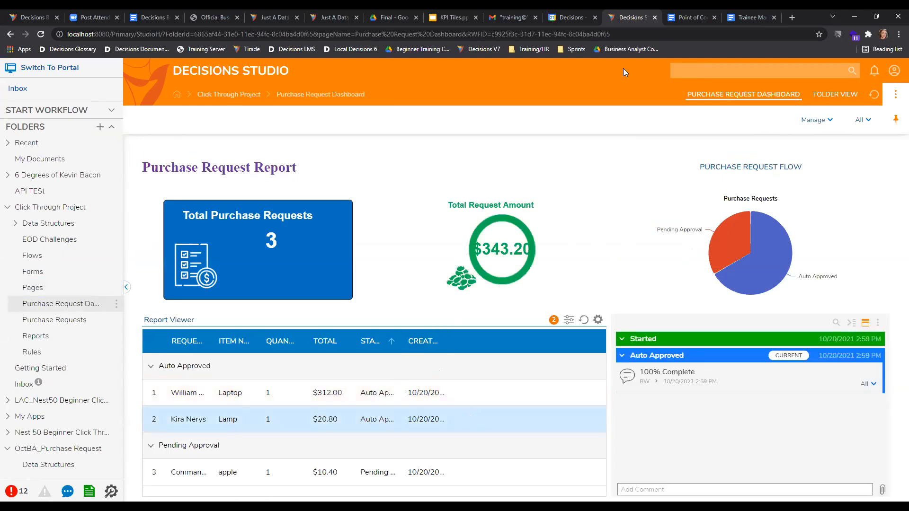
pyautogui.moveTo(563, 34); pyautogui.dragTo(473, 35)
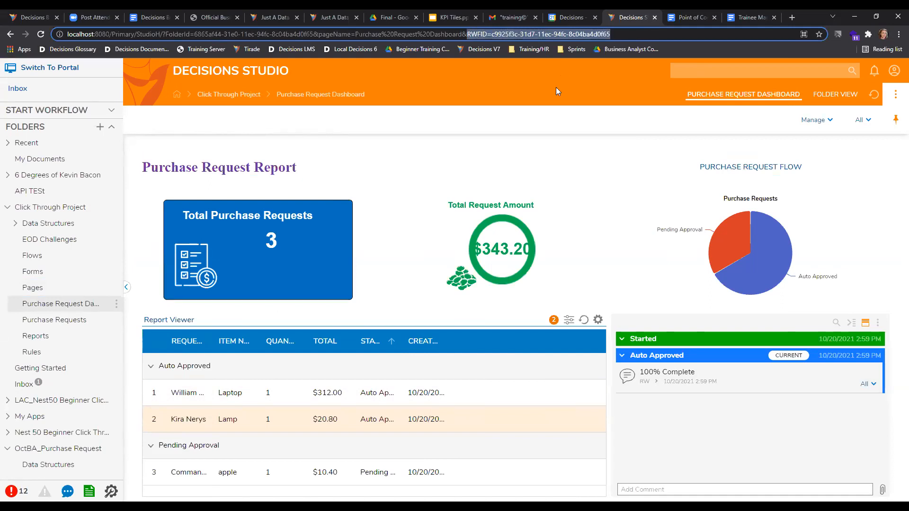
pyautogui.click(468, 391)
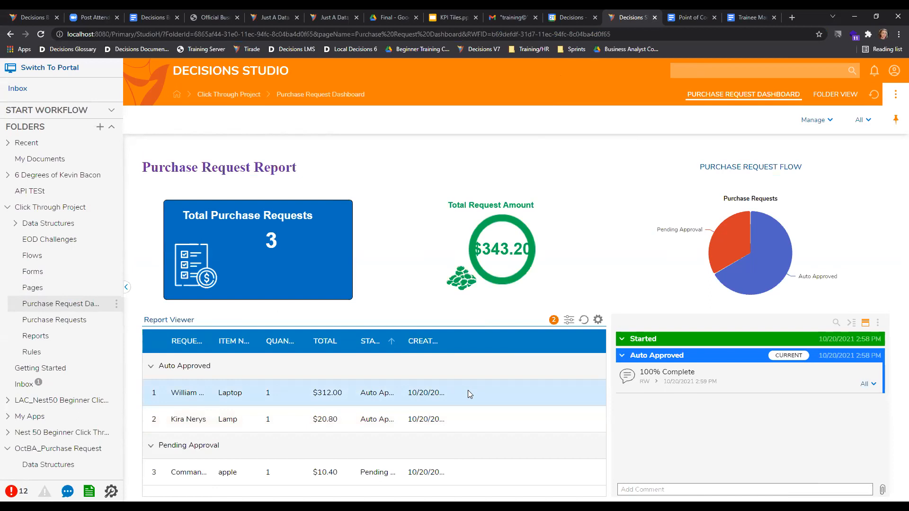
pyautogui.click(471, 475)
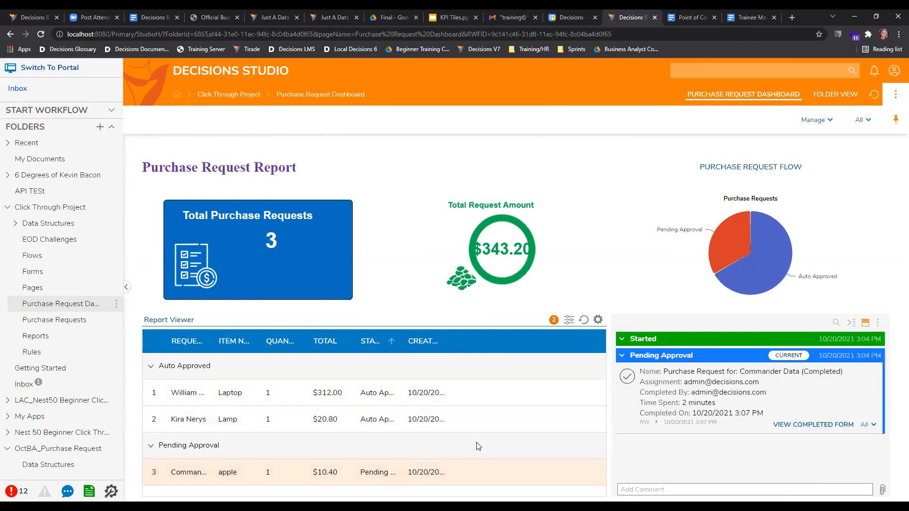
pyautogui.click(476, 401)
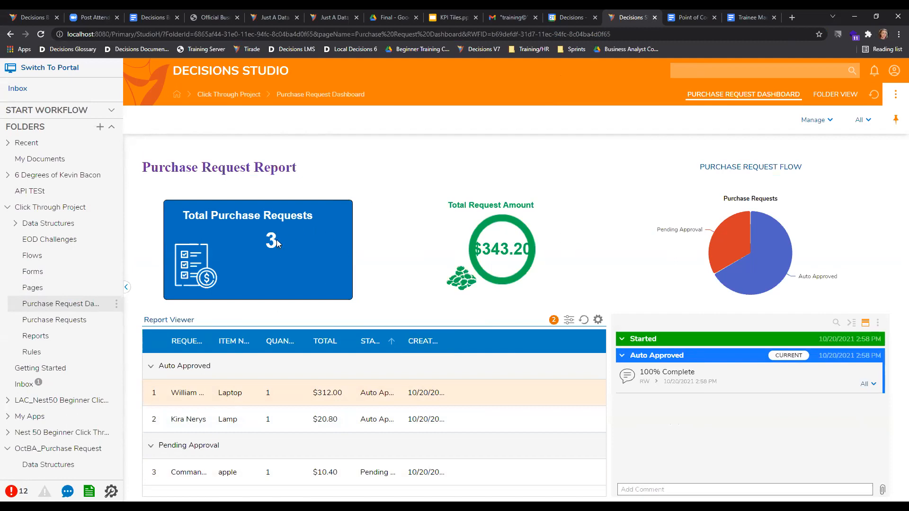
# - Reopen the Purchase Request Dashboard page for editing and change its title label to "Purchase Request Reports"
pyautogui.click(32, 288)
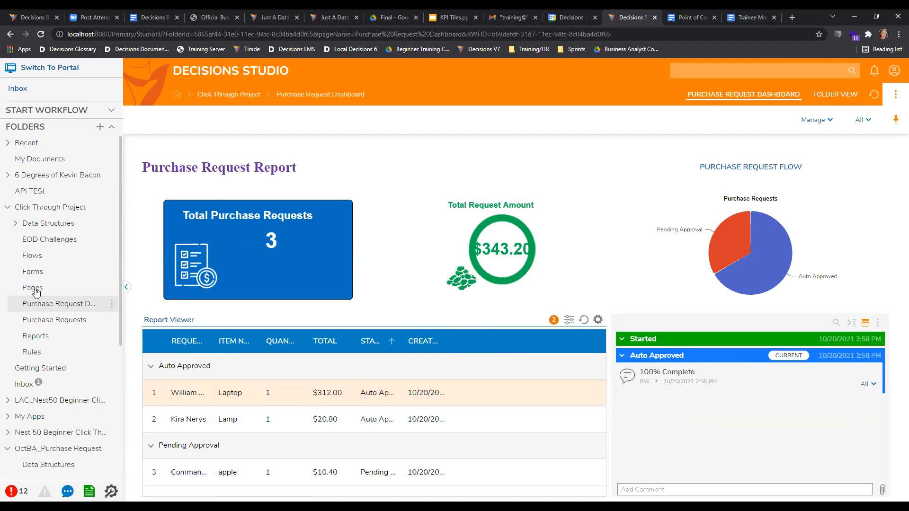
pyautogui.doubleClick(208, 390)
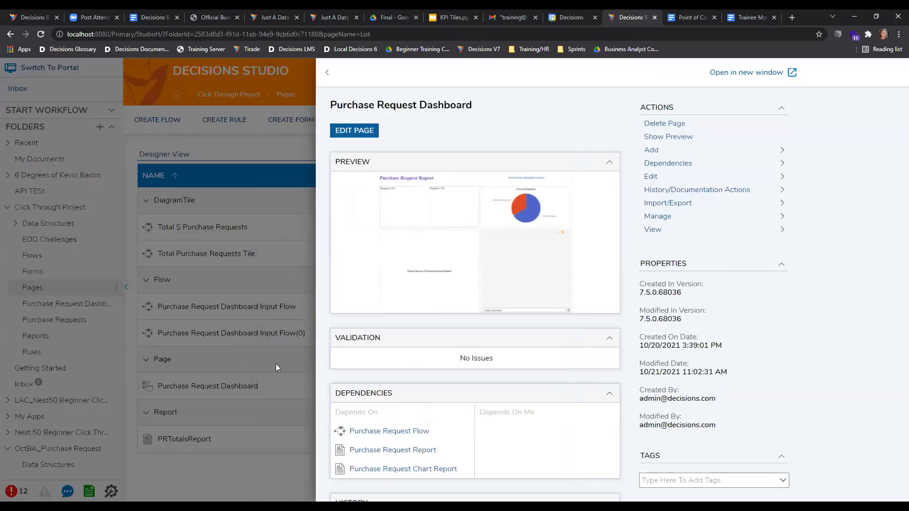
pyautogui.click(276, 366)
pyautogui.doubleClick(239, 389)
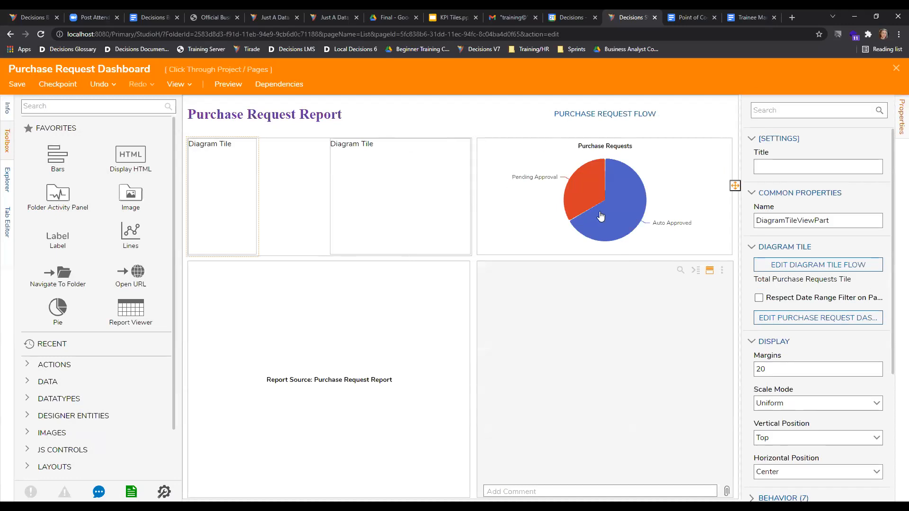
pyautogui.click(601, 216)
pyautogui.click(348, 116)
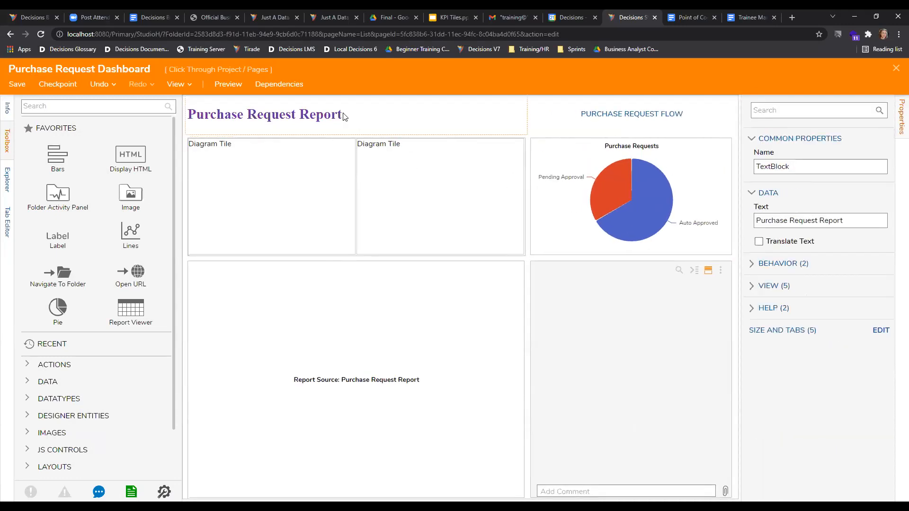
pyautogui.click(845, 219)
pyautogui.write('s')
pyautogui.click(800, 194)
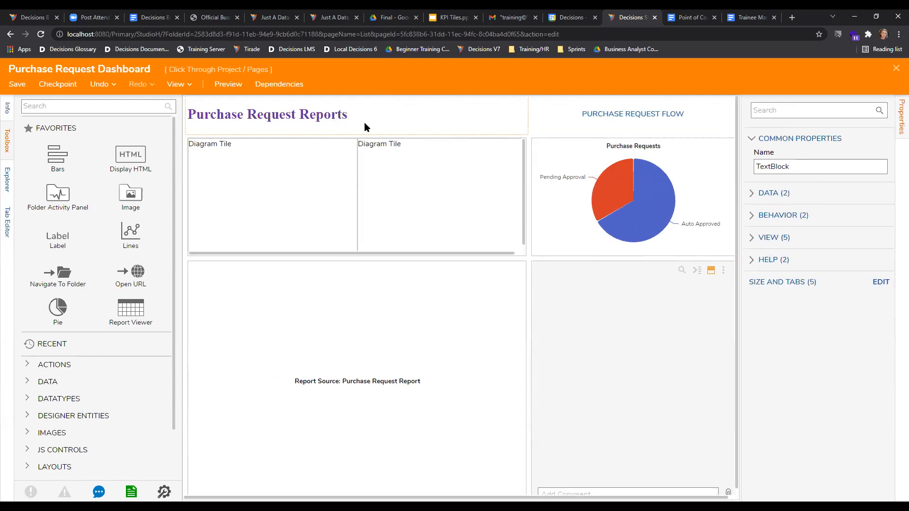
# - Save the Purchase Request Dashboard page with the note "Changed label"
pyautogui.click(15, 85)
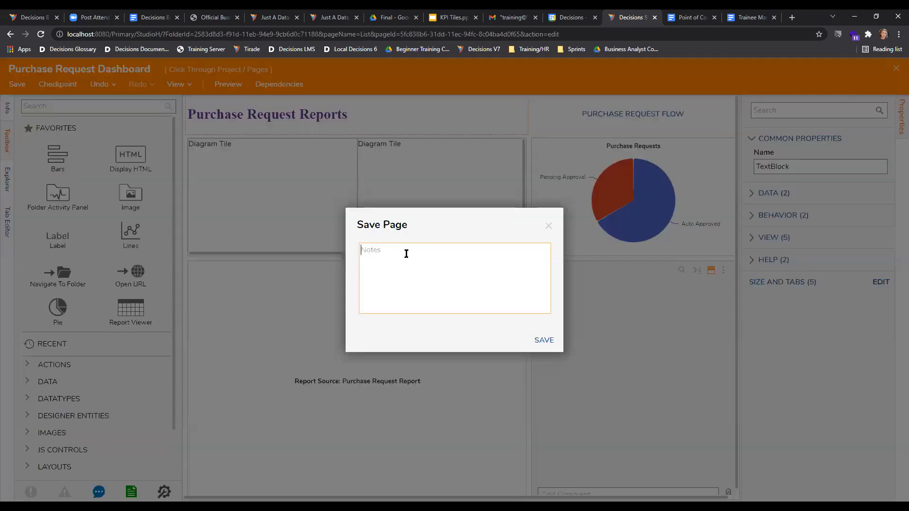
pyautogui.write('Change')
pyautogui.press('BackSpace')
pyautogui.write('ed label')
pyautogui.click(543, 341)
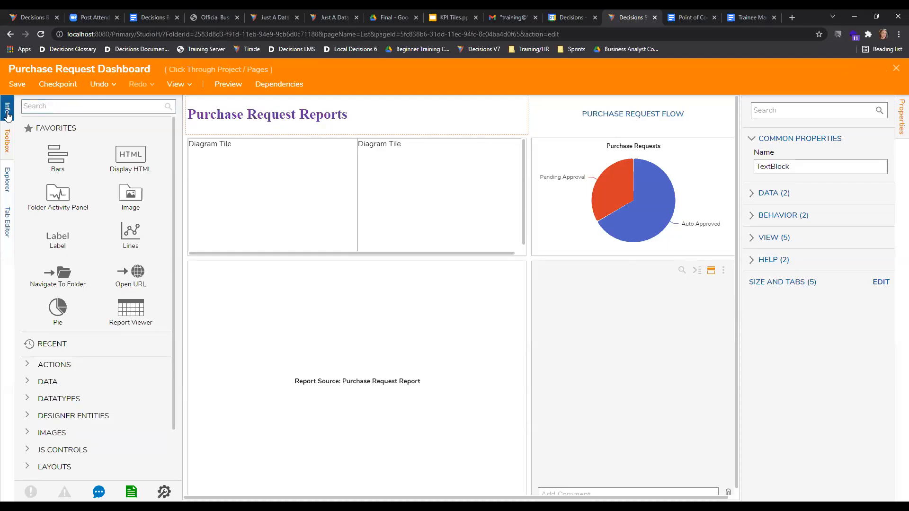
# - Look through the dashboard page's modification comments for the save note and inspect the details of the last listed comment
pyautogui.click(8, 113)
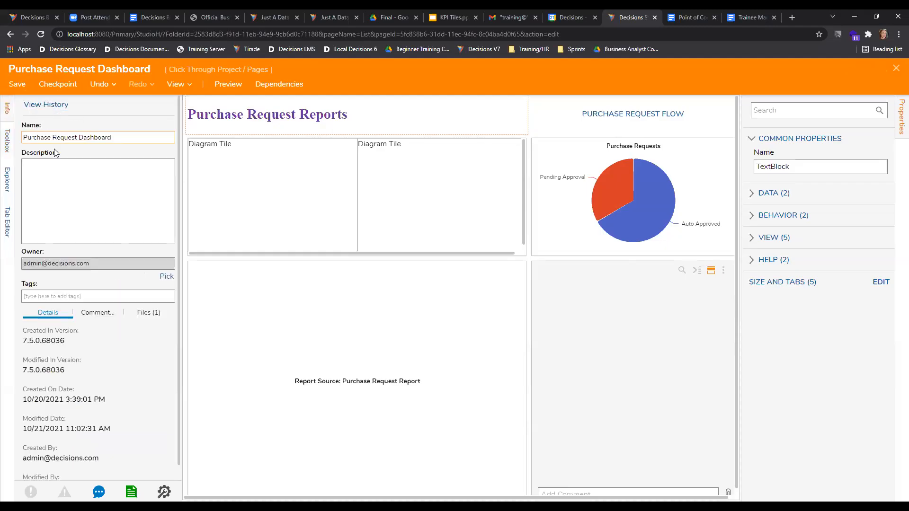
pyautogui.click(100, 312)
pyautogui.scroll(-5, 90, 362)
pyautogui.scroll(-3, 91, 362)
pyautogui.scroll(8, 87, 298)
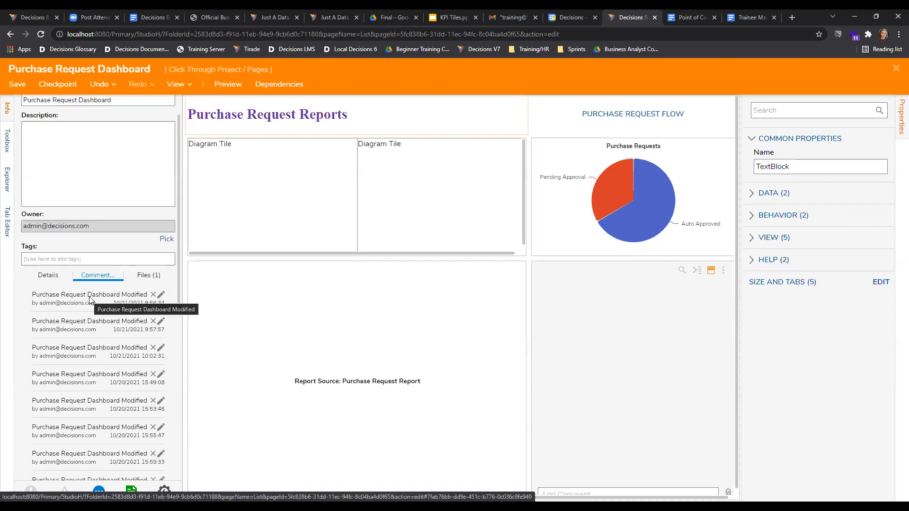
pyautogui.scroll(-7, 90, 299)
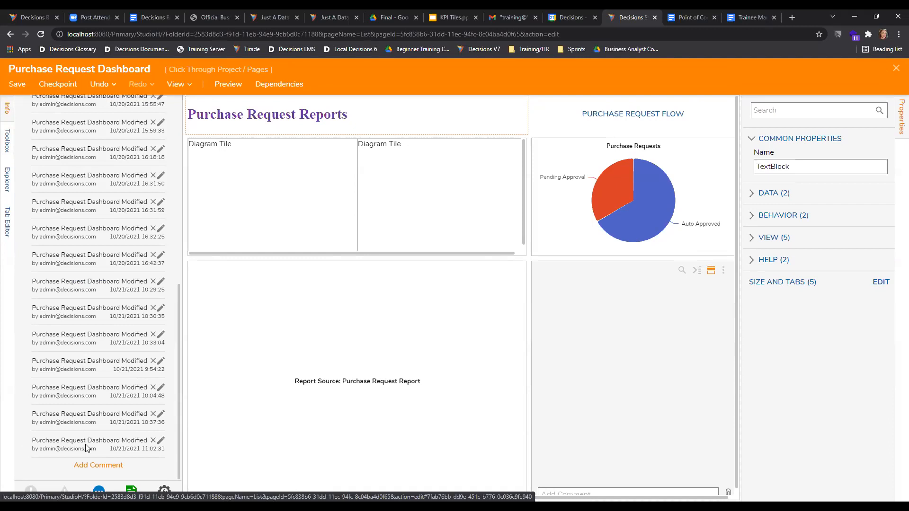
pyautogui.click(161, 441)
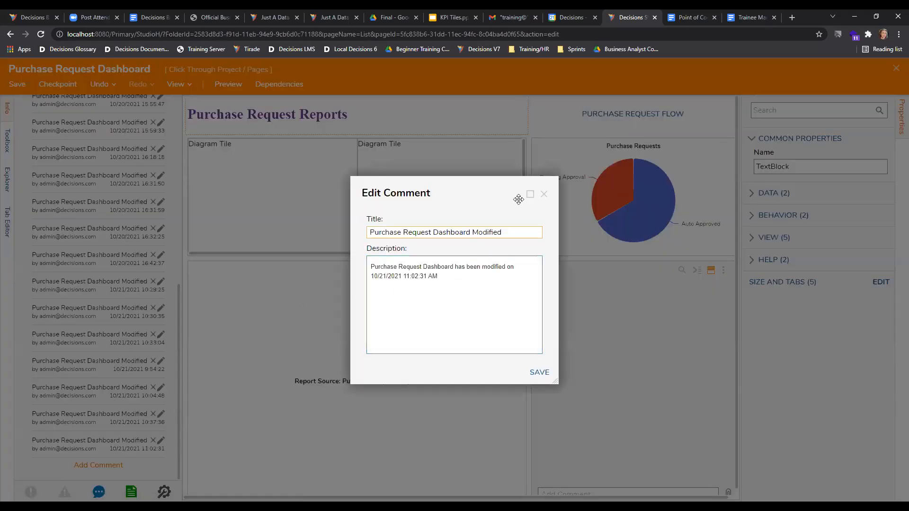
pyautogui.click(544, 194)
pyautogui.scroll(8, 87, 353)
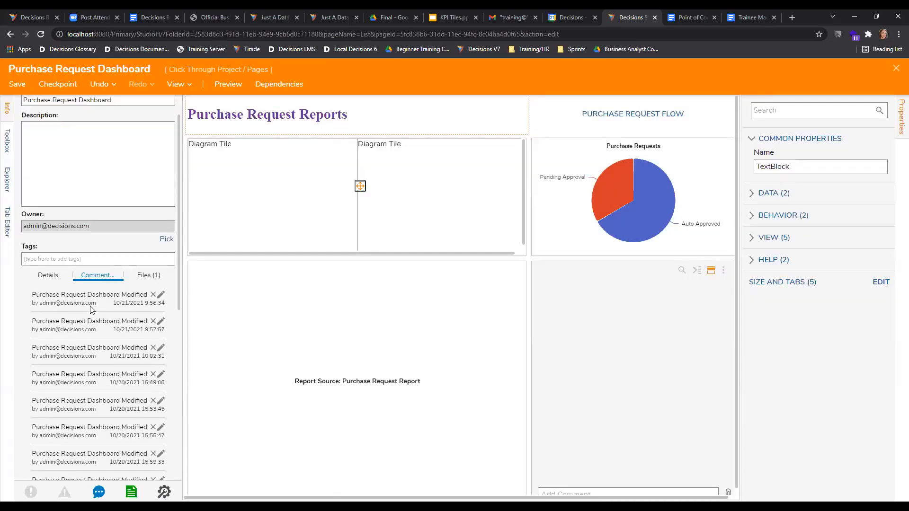
# - Open the dashboard page's version history and look through its recent comments down to the latest save note
pyautogui.click(36, 108)
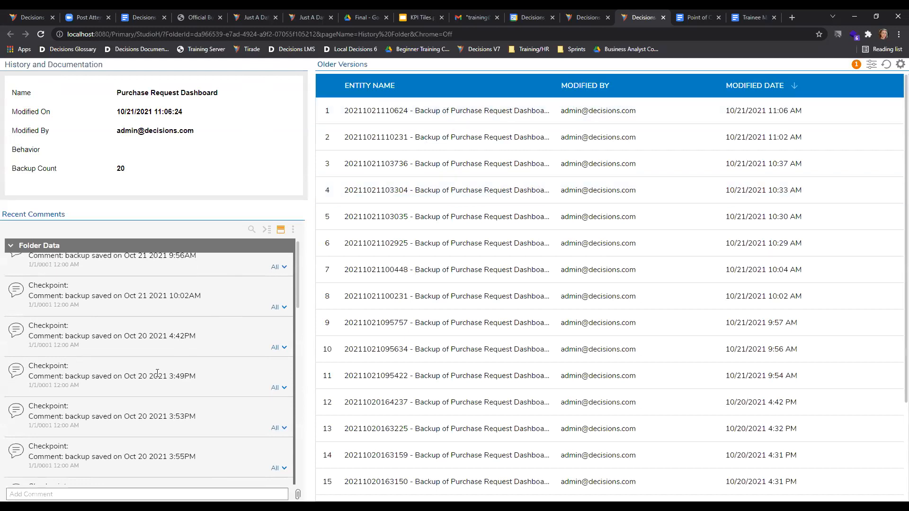
pyautogui.scroll(-5, 161, 379)
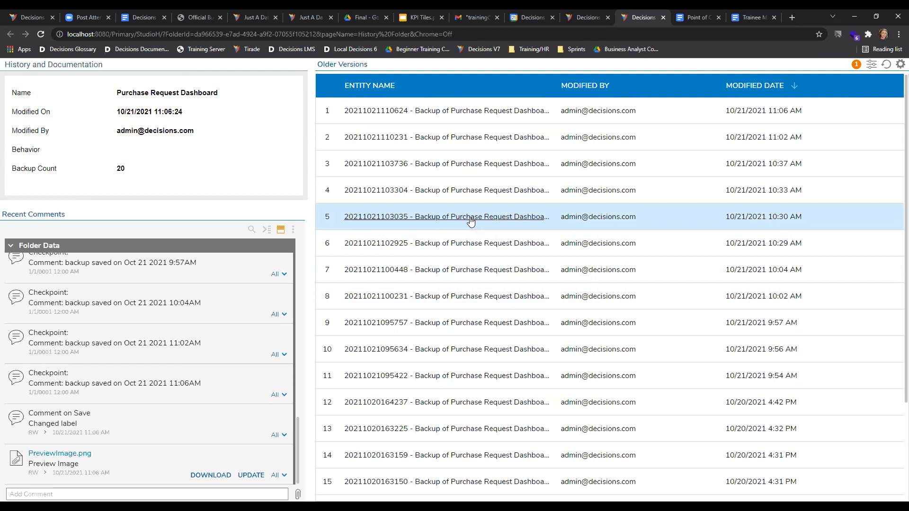
# - Look over the visibility filters and the Sticky Mode option of the Recent Comments list in the page's version history
pyautogui.click(293, 230)
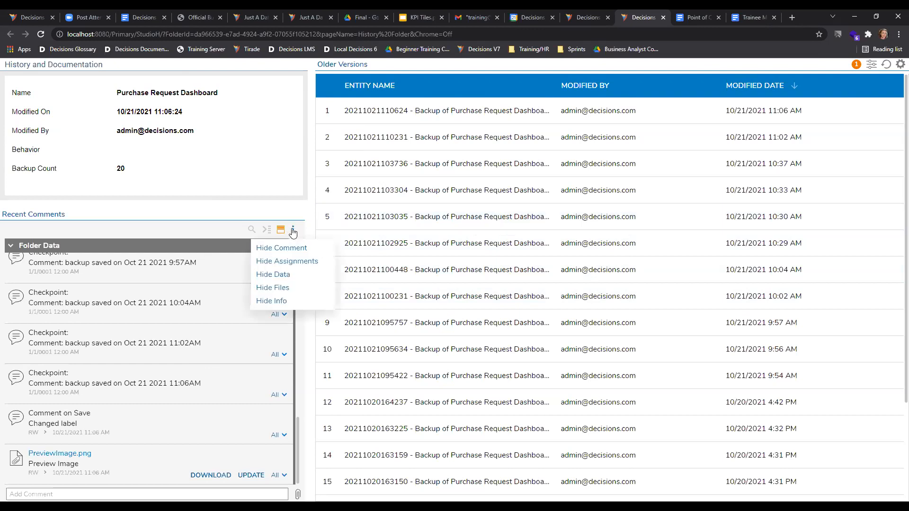
pyautogui.click(267, 230)
pyautogui.click(270, 235)
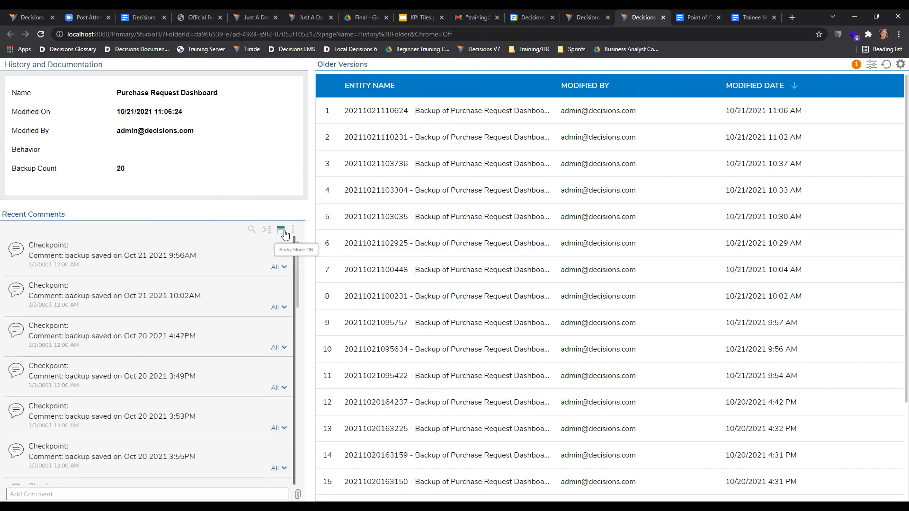
pyautogui.click(293, 231)
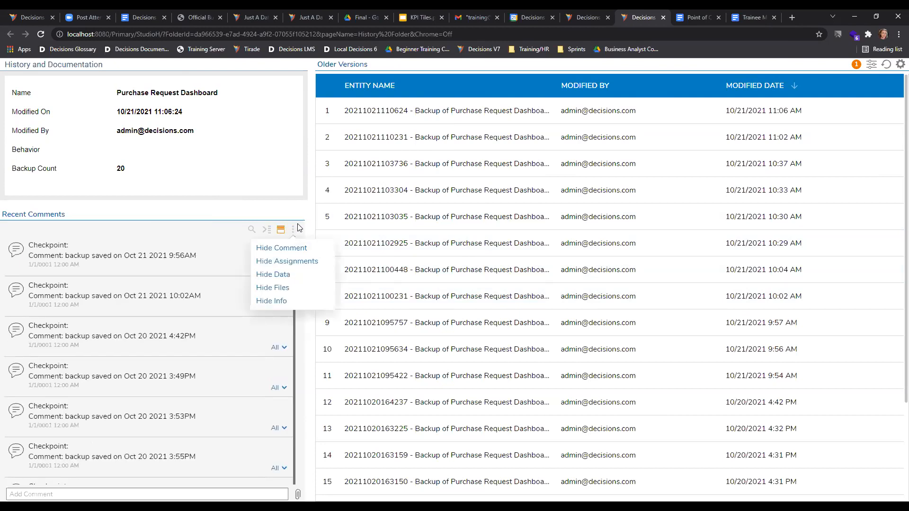
pyautogui.click(286, 214)
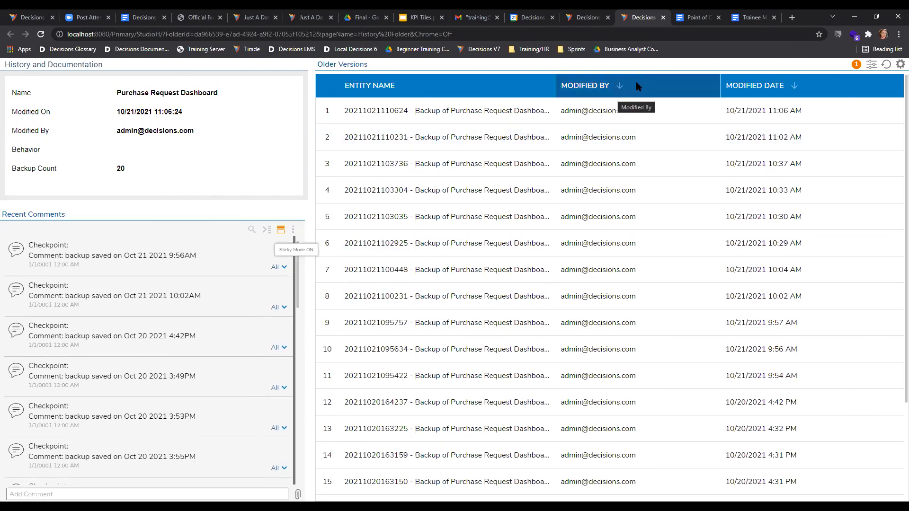
# - Leave the version history and close the Purchase Request Dashboard designer with its changes saved, and collapse the Click Through Project folder
pyautogui.click(664, 18)
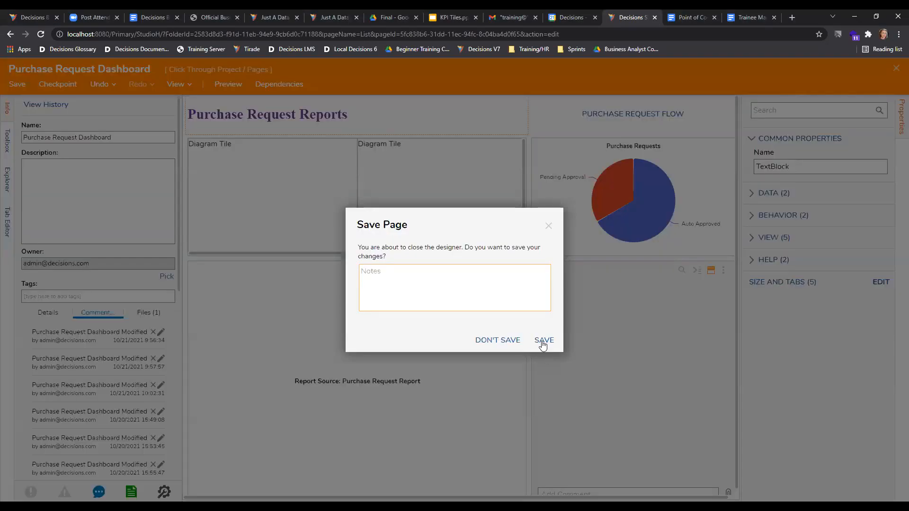
pyautogui.click(544, 341)
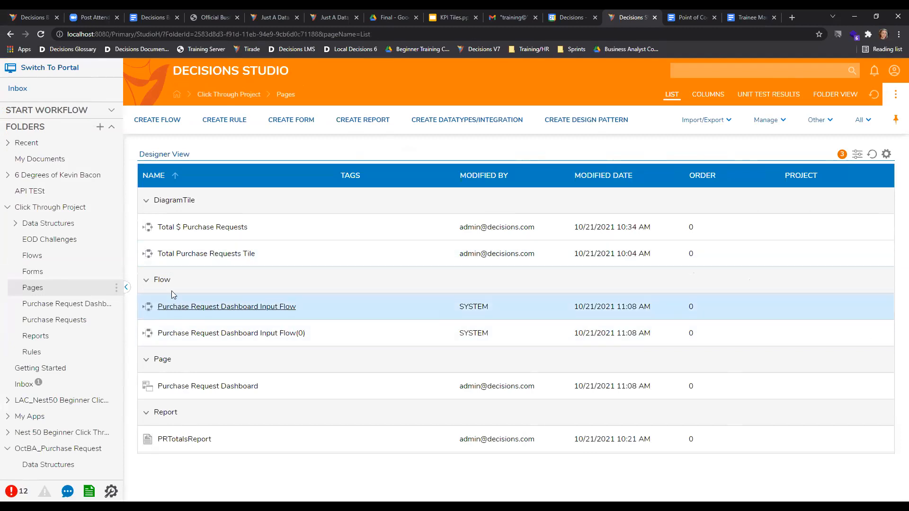
pyautogui.click(7, 209)
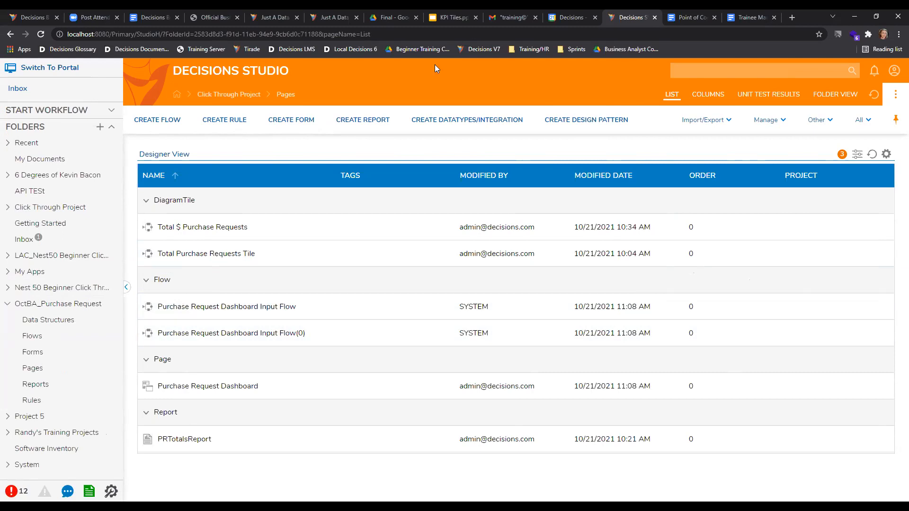
# - Switch to the Official Business Analyst Click-Through Guide PDF and go to page 101, Parent/Child Reporting
pyautogui.click(215, 17)
pyautogui.click(388, 70)
pyautogui.write('10')
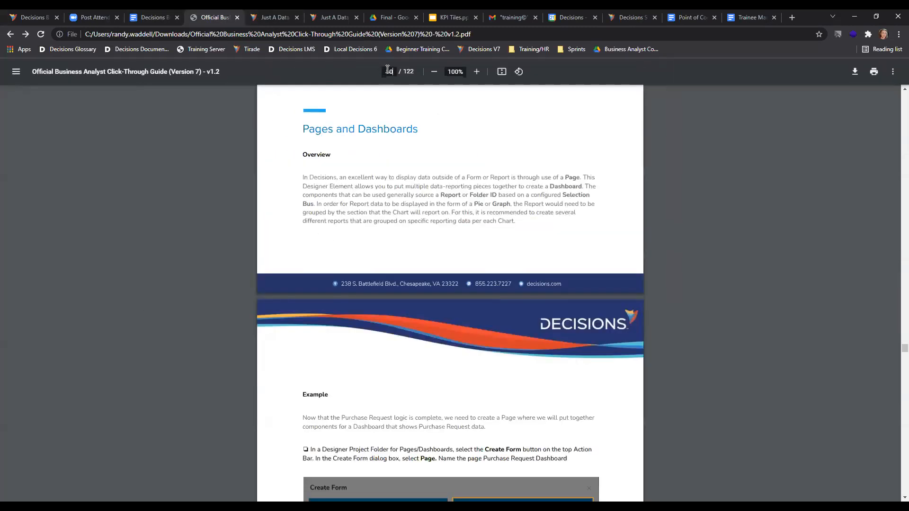
pyautogui.write('1')
pyautogui.press('Return')
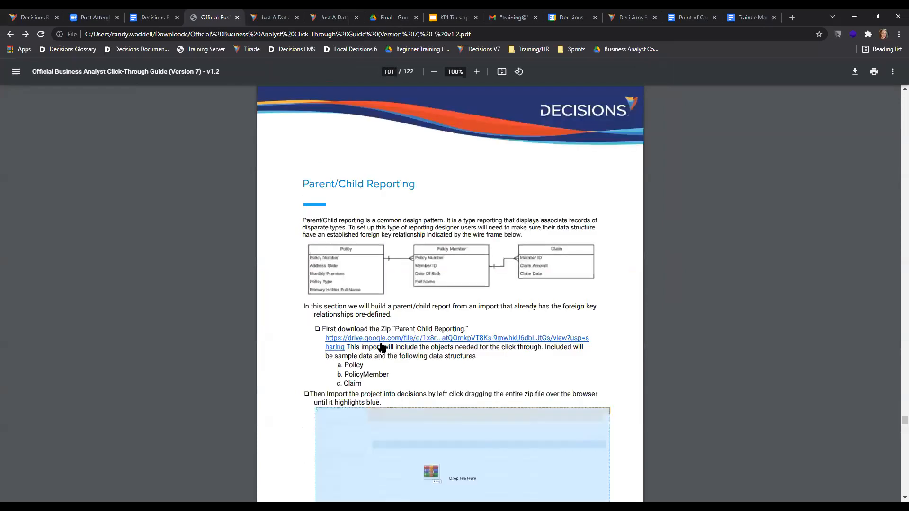
# - Open the guide's Google Drive link for the Parent Child Reporting zip in a new tab and download the file
pyautogui.rightClick(416, 341)
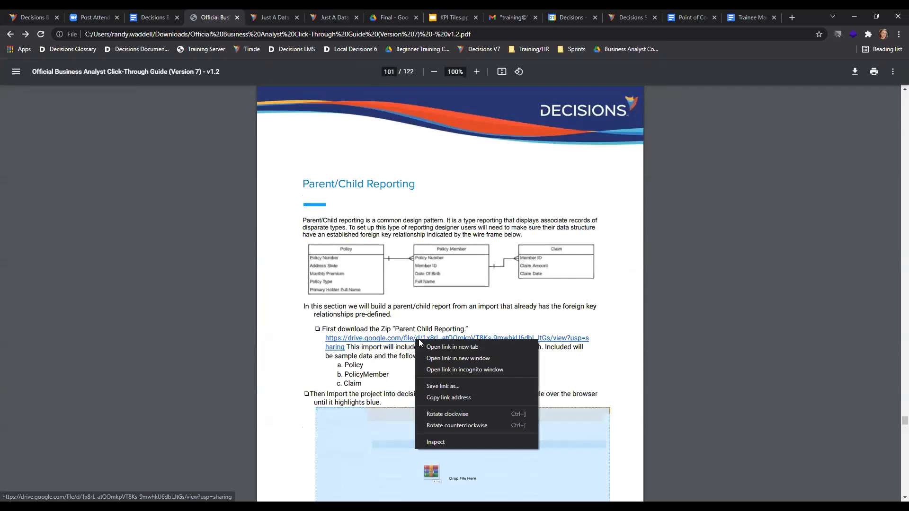
pyautogui.click(433, 350)
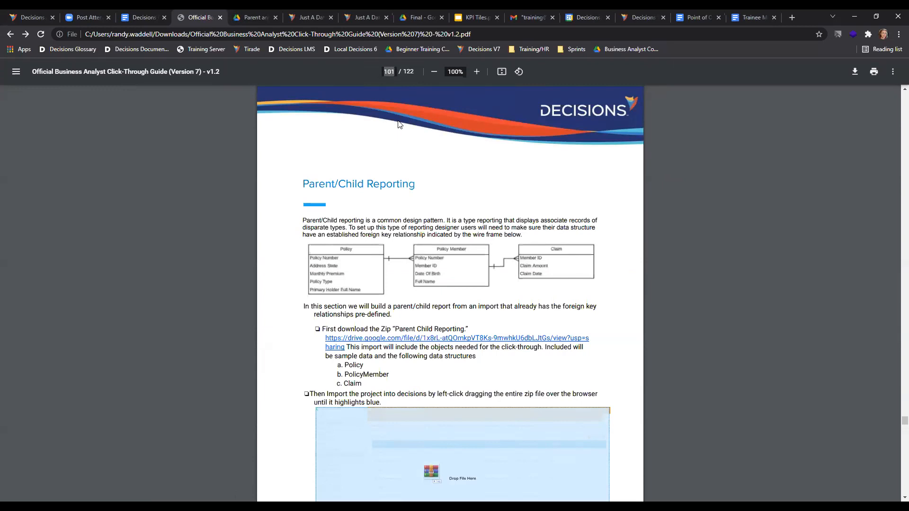
pyautogui.click(247, 15)
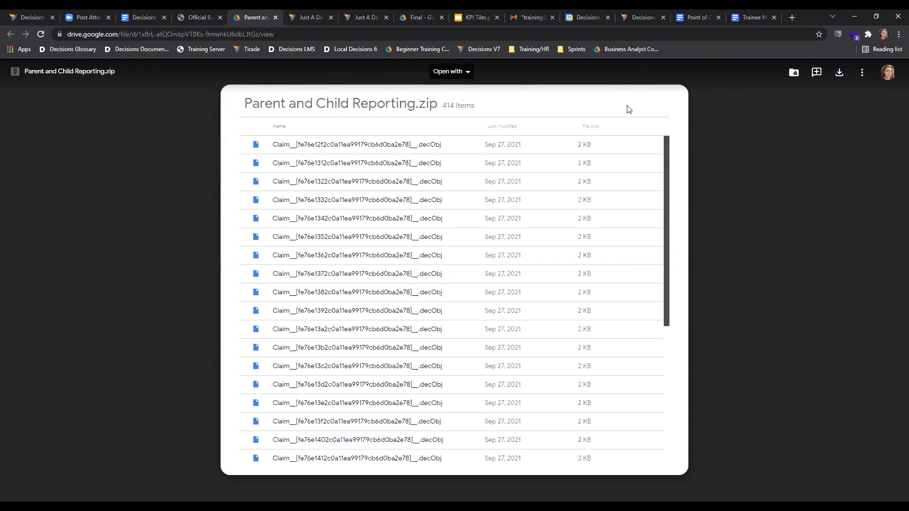
pyautogui.click(839, 74)
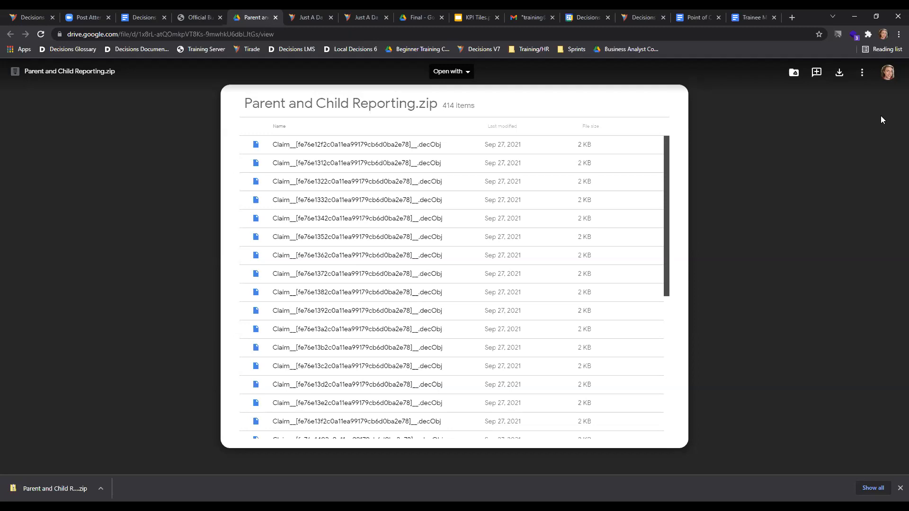
pyautogui.click(46, 489)
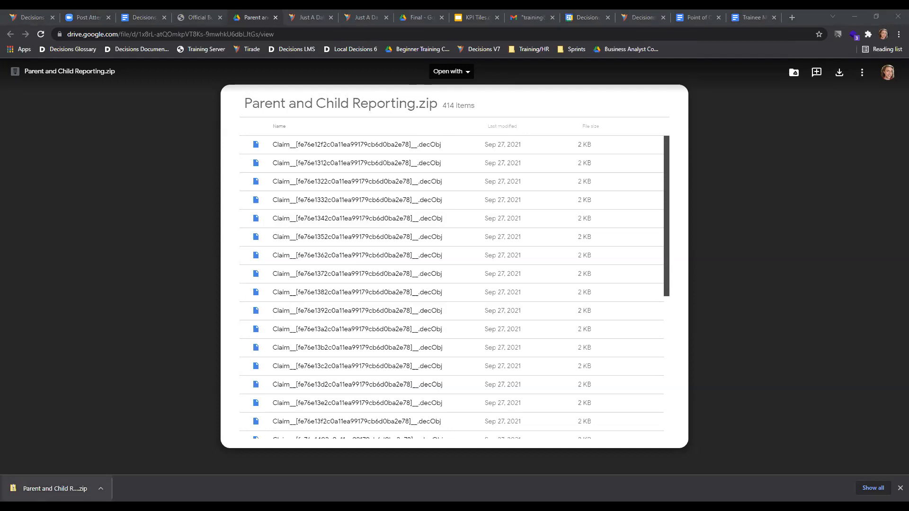
pyautogui.click(55, 489)
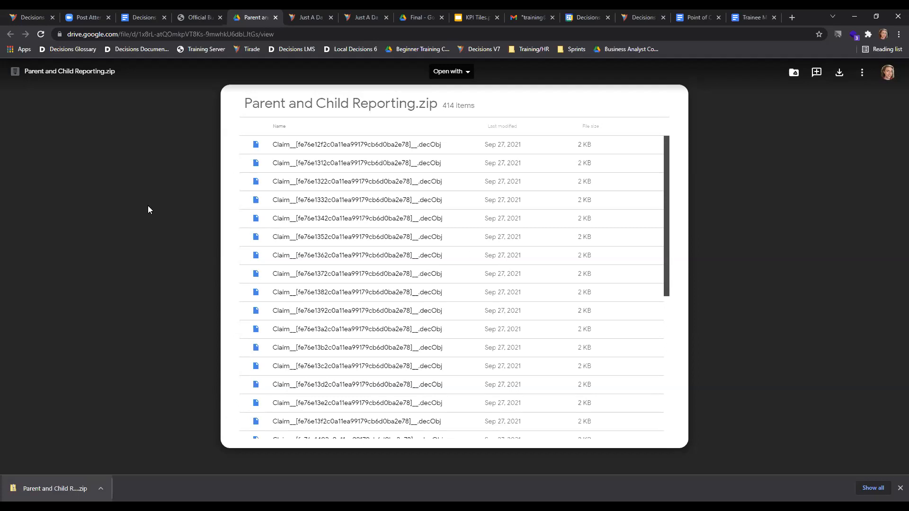
# - Check the guide's import instructions and start importing the downloaded Parent and Child Reporting zip into Decisions Studio's Pages folder
pyautogui.click(205, 22)
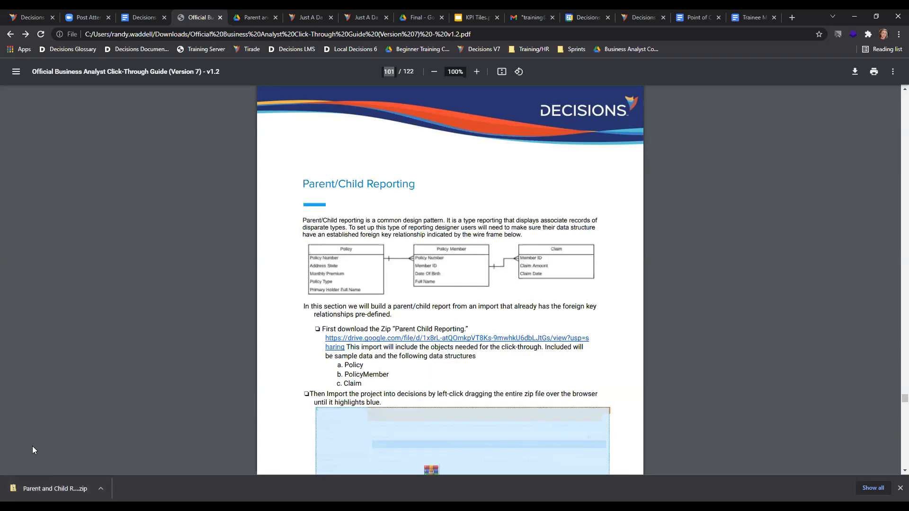
pyautogui.scroll(-3, 344, 337)
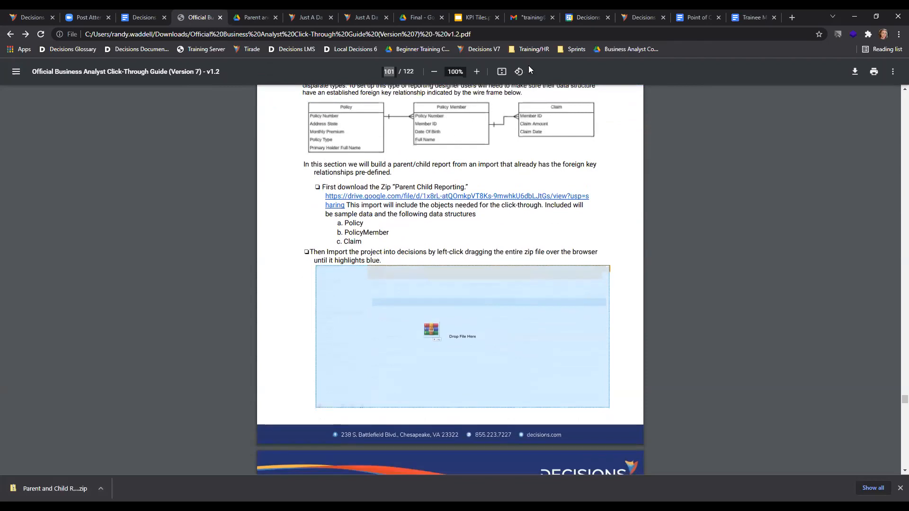
pyautogui.click(620, 20)
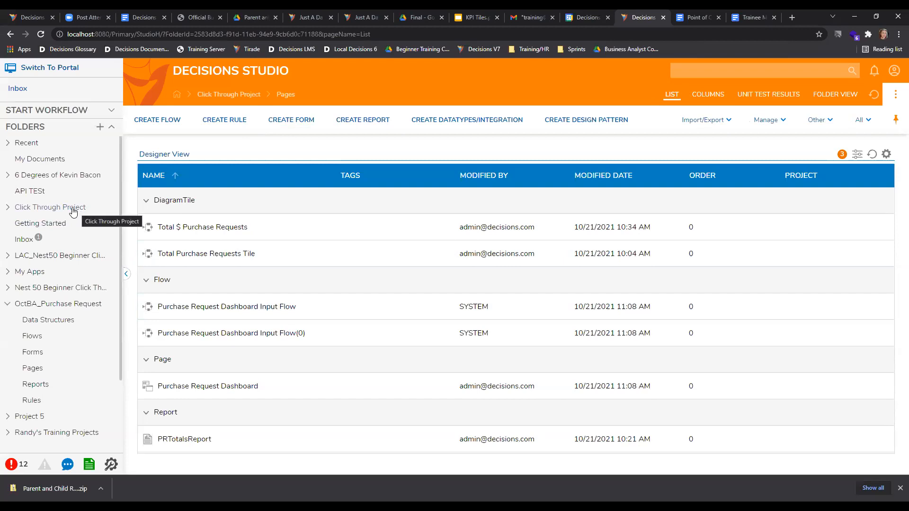
pyautogui.moveTo(61, 490); pyautogui.dragTo(448, 251)
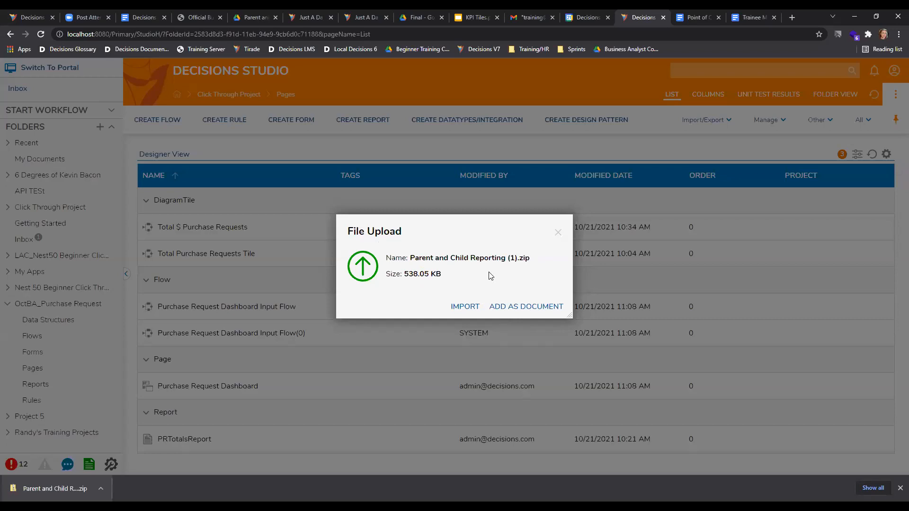
pyautogui.click(464, 305)
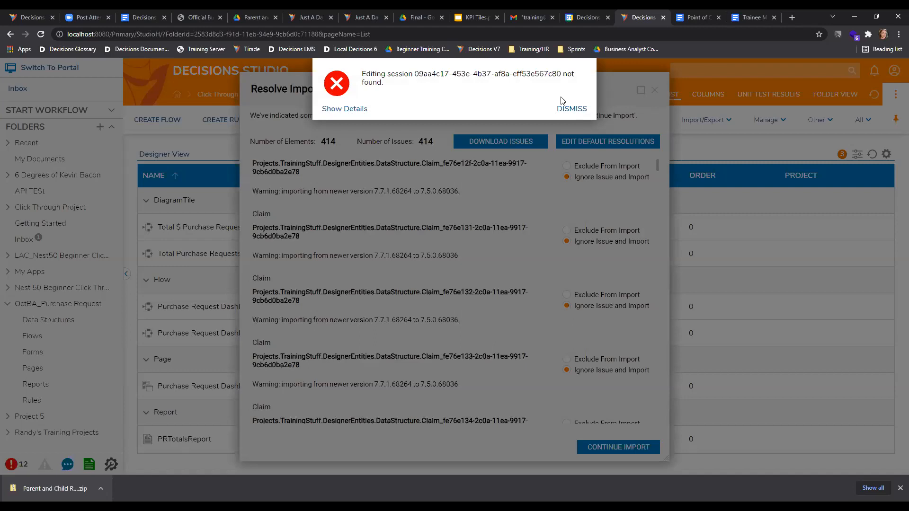
pyautogui.click(569, 109)
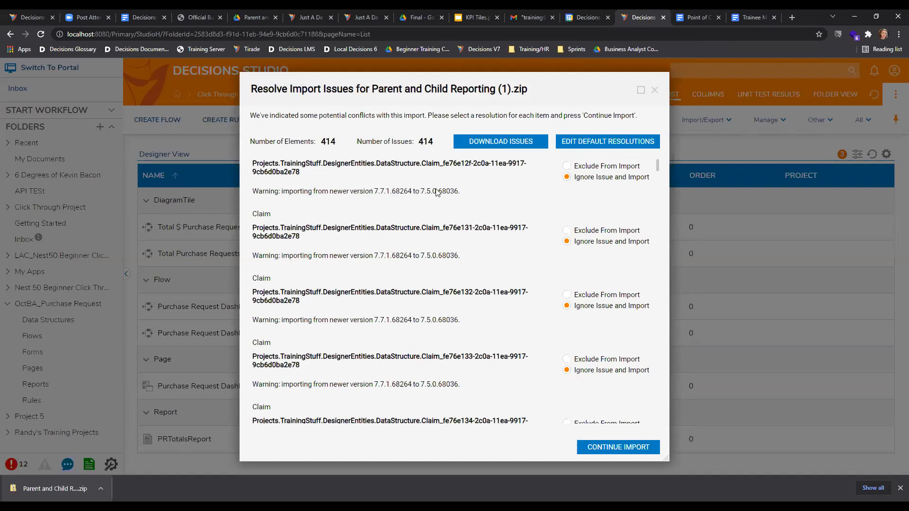
# - Look through the listed import issues for the Parent and Child Reporting zip and their selected resolutions
pyautogui.scroll(-4, 480, 228)
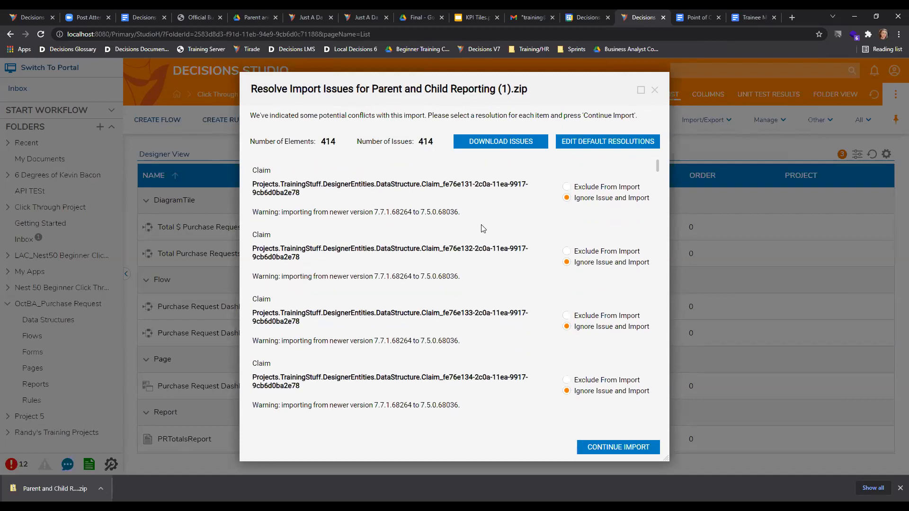
pyautogui.scroll(-10, 481, 249)
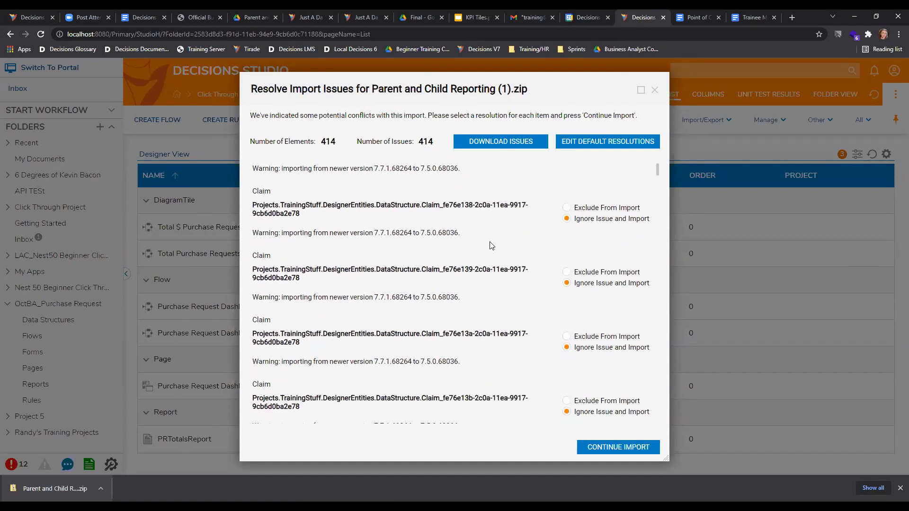
pyautogui.scroll(-10, 492, 255)
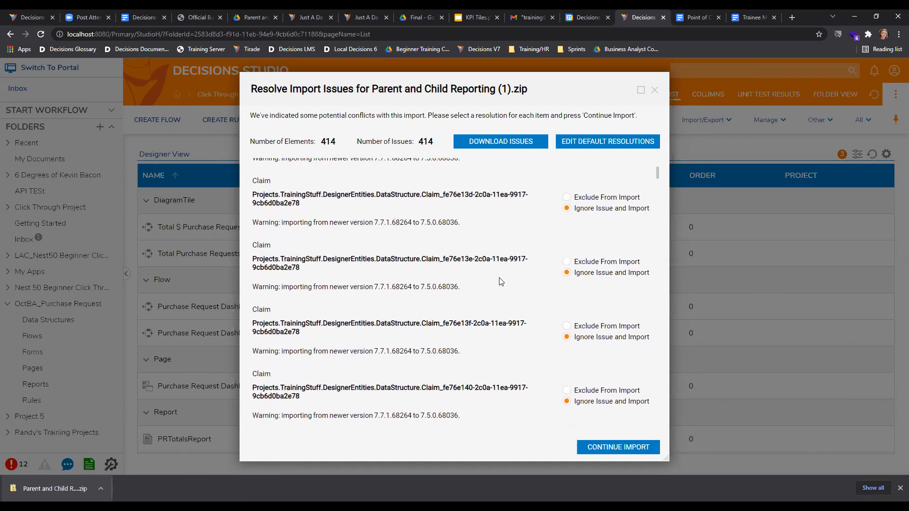
pyautogui.scroll(-20, 498, 281)
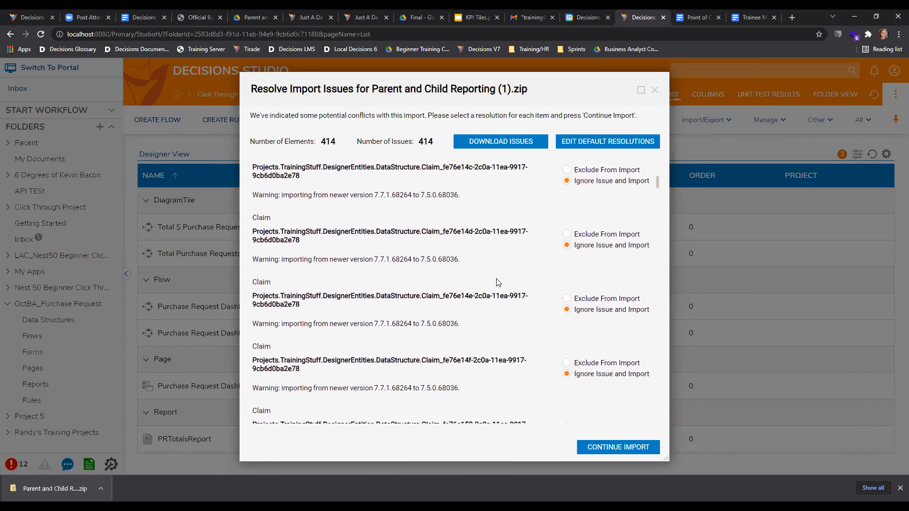
pyautogui.scroll(-7, 495, 278)
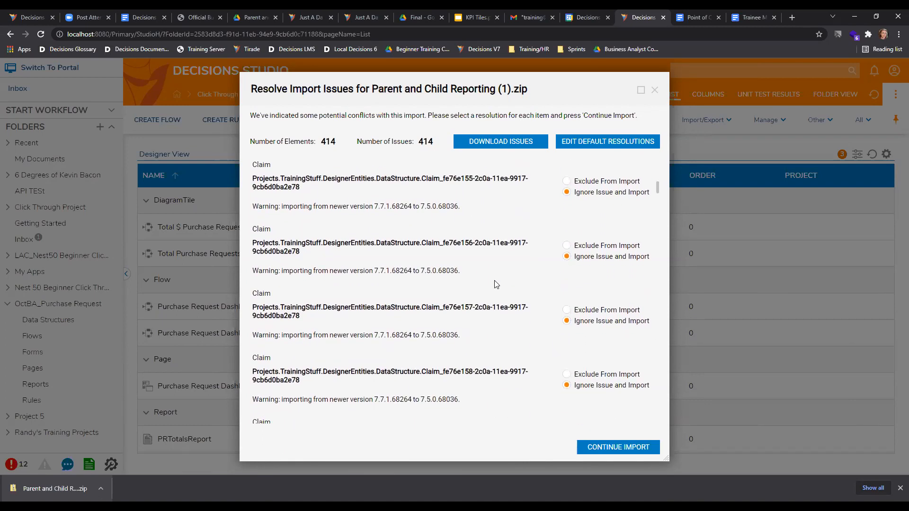
pyautogui.scroll(20, 494, 284)
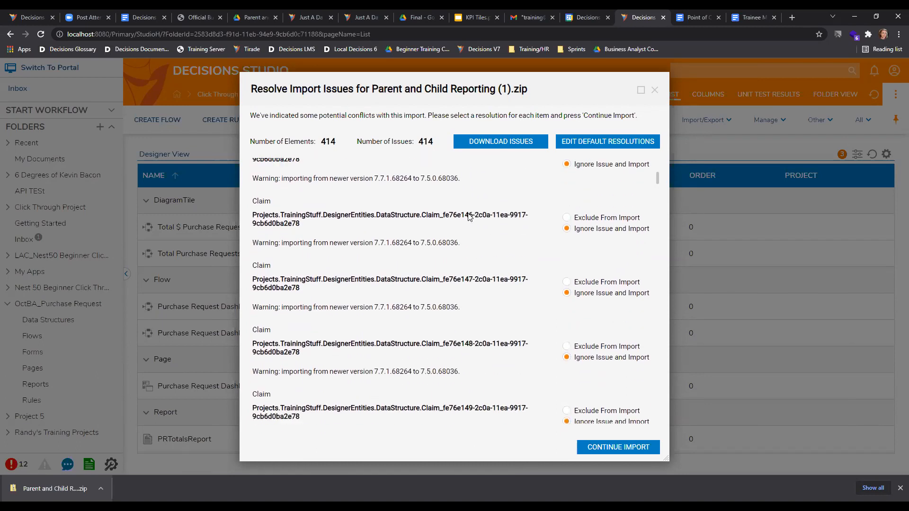
pyautogui.scroll(18, 458, 219)
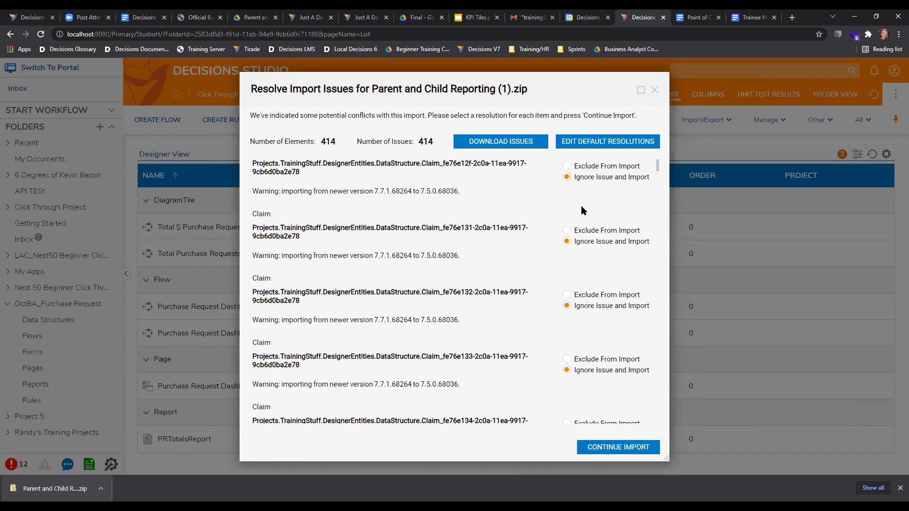
pyautogui.scroll(-10, 532, 227)
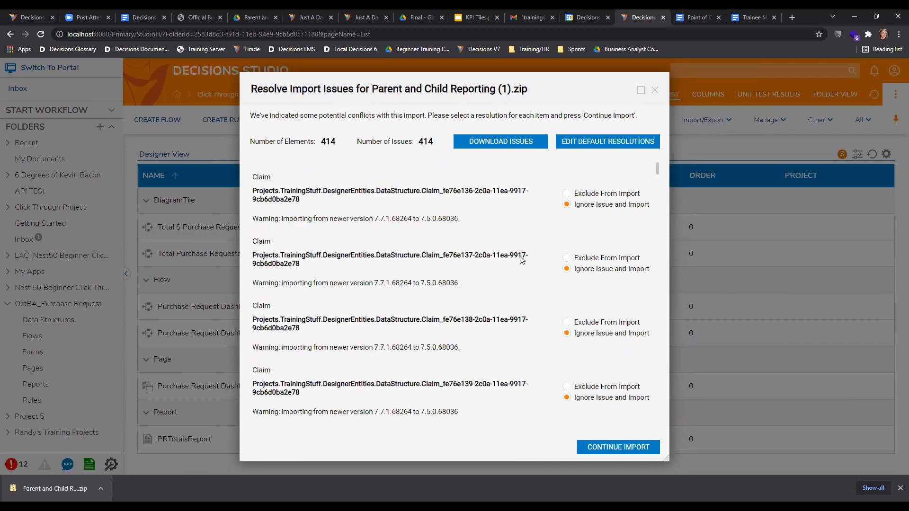
pyautogui.scroll(-15, 538, 254)
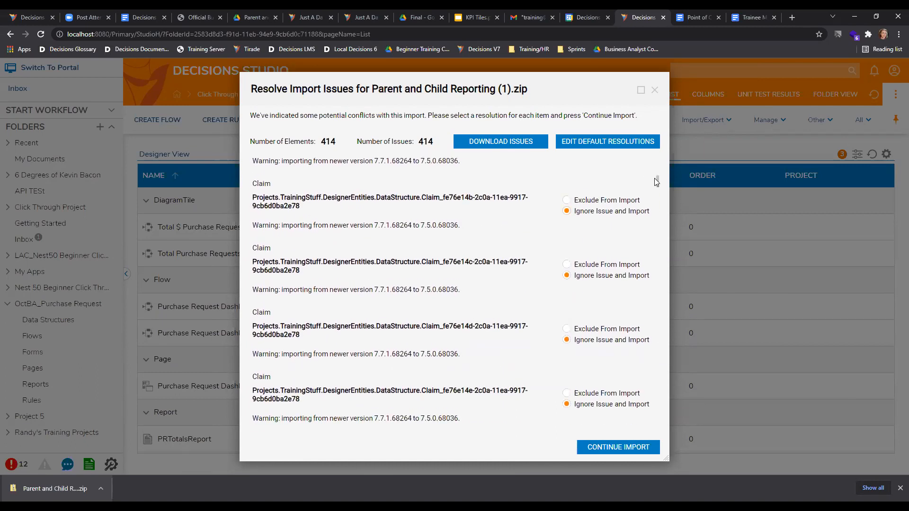
pyautogui.moveTo(656, 183); pyautogui.dragTo(637, 151)
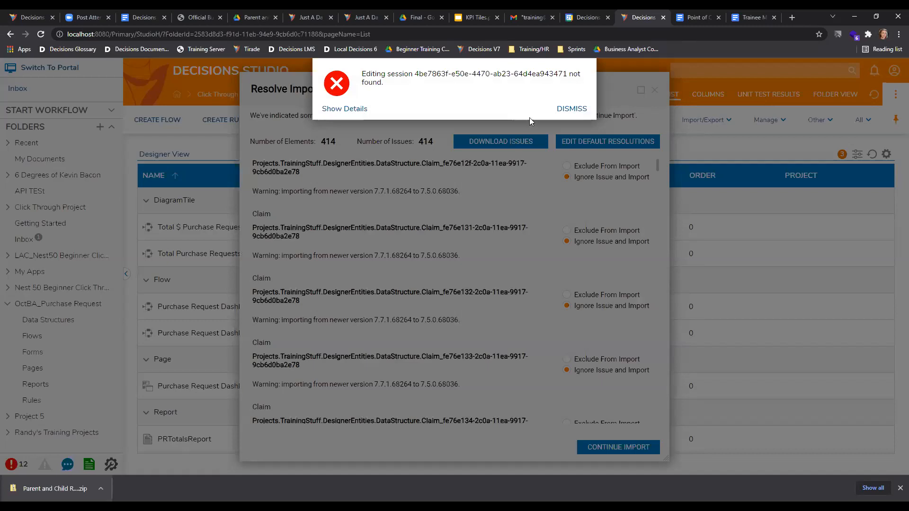
# - Complete the import of the Parent and Child Reporting project with Ignore Issue and Import resolutions and all items included
pyautogui.click(559, 111)
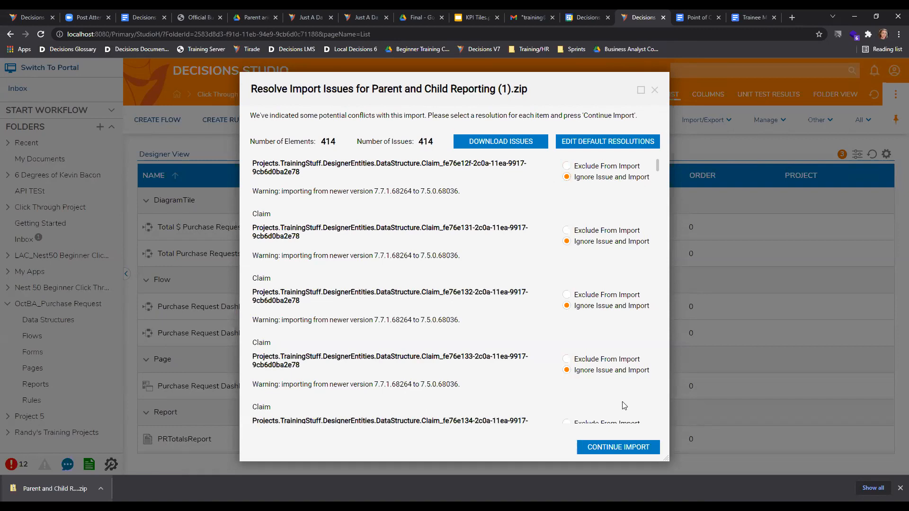
pyautogui.click(618, 448)
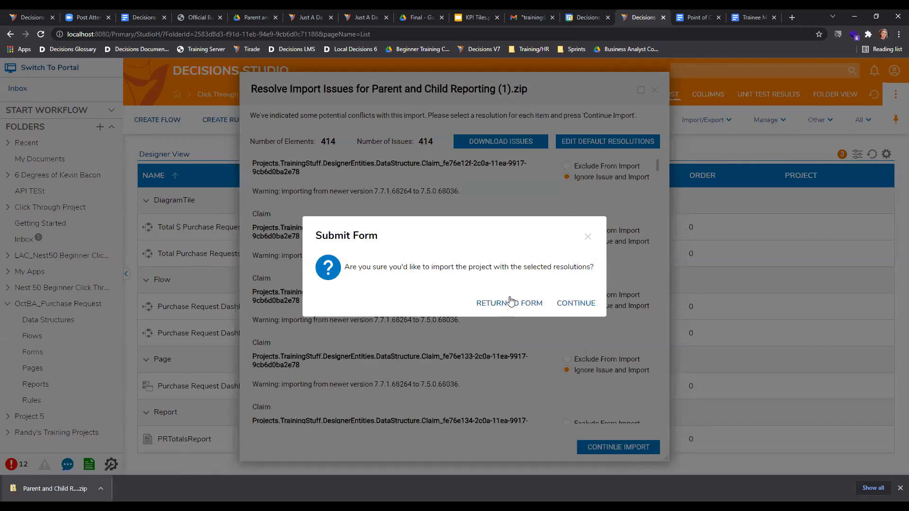
pyautogui.click(575, 304)
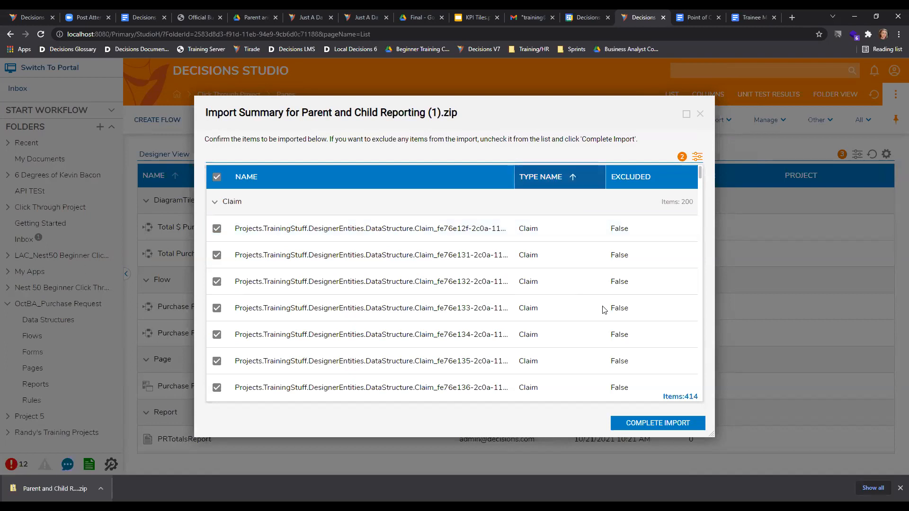
pyautogui.click(637, 425)
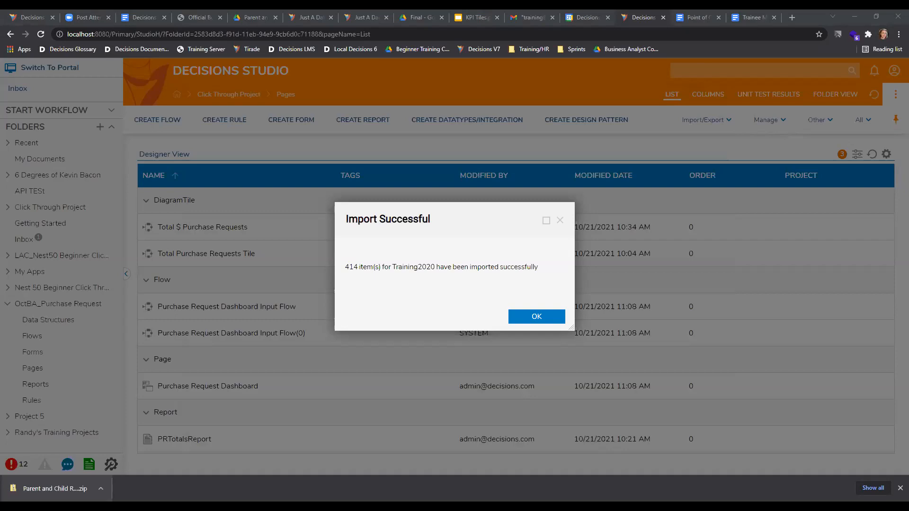
# - Dismiss the import confirmation, reload the Studio and collapse the expanded project folders to bring the imported Parent and Child Reporting folder into view
pyautogui.click(548, 317)
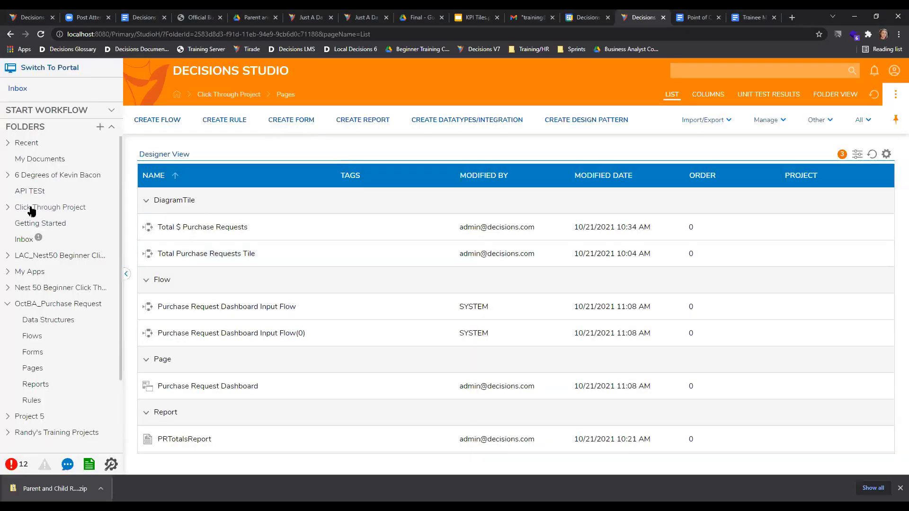
pyautogui.click(8, 304)
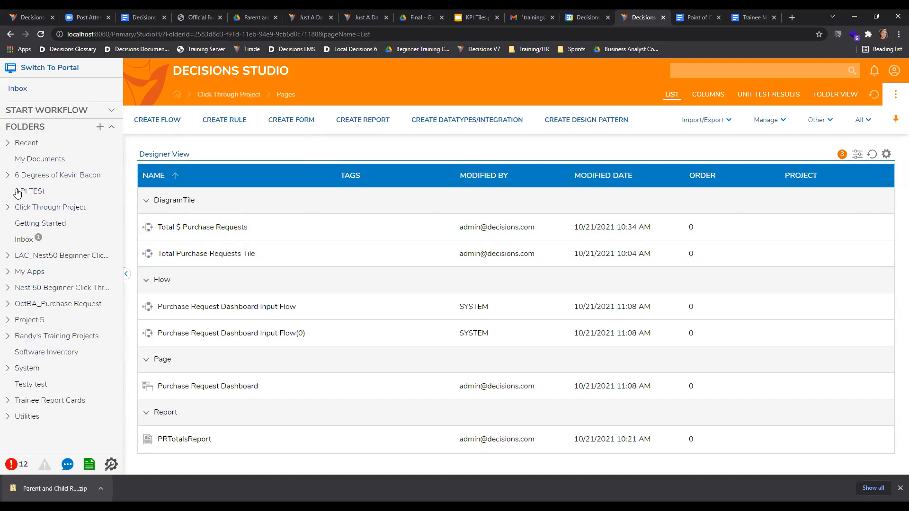
pyautogui.click(42, 35)
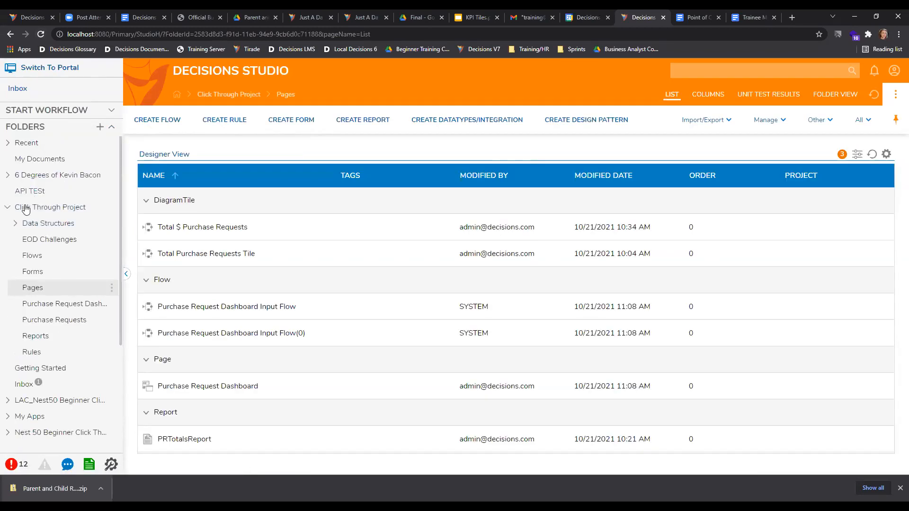
pyautogui.click(7, 207)
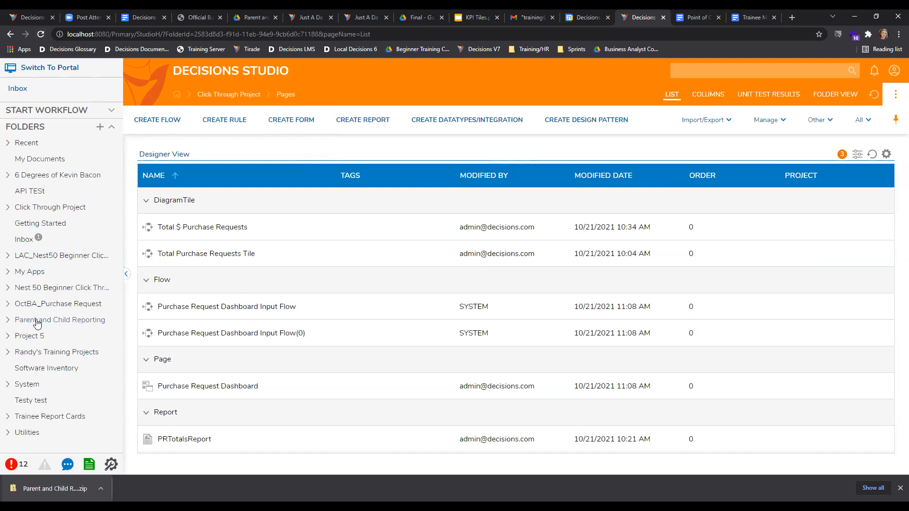
# - Import the Parent and Child Reporting (1).zip file into Click Through Project's Pages folder, keeping the Ignore Issue and Import resolutions
pyautogui.moveTo(406, 256); pyautogui.dragTo(465, 285)
pyautogui.click(562, 109)
pyautogui.moveTo(53, 482); pyautogui.dragTo(454, 288)
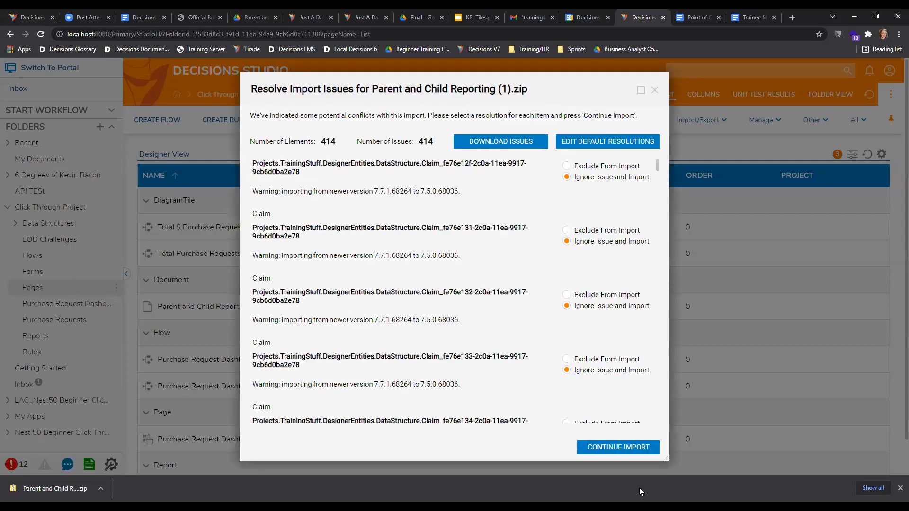
pyautogui.click(628, 451)
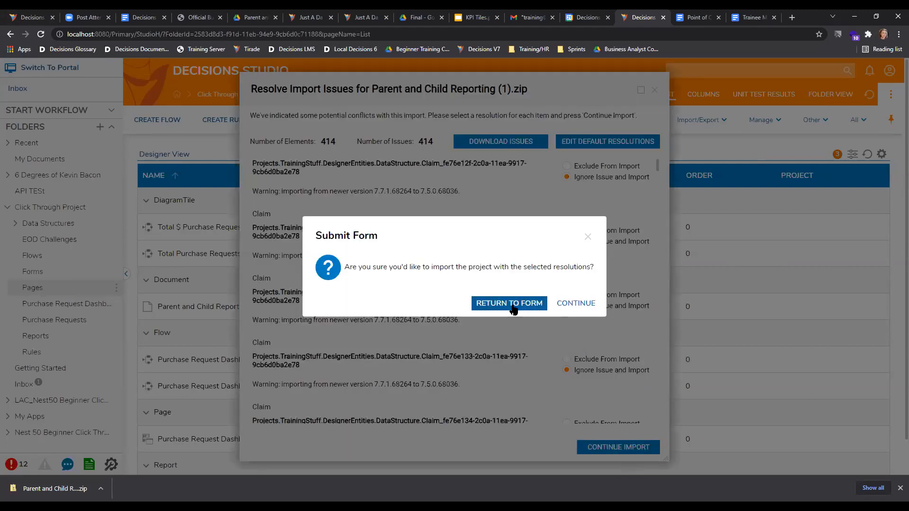
pyautogui.click(577, 304)
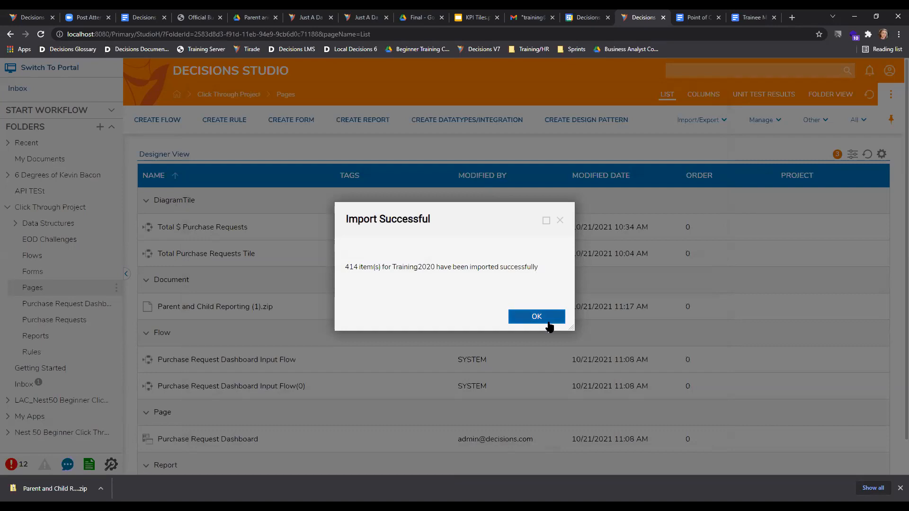
pyautogui.click(546, 317)
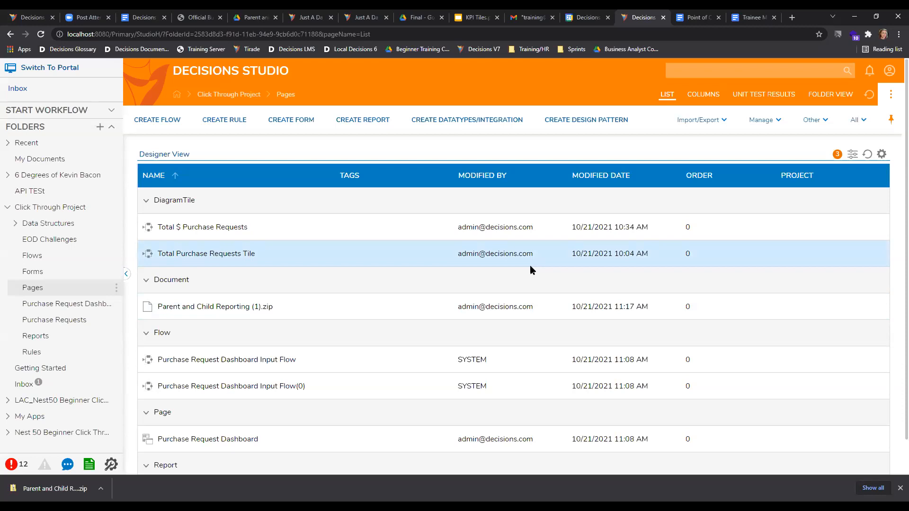
# - Open the imported Parent and Child Reporting project folder and rename it RWParent and Child Reporting
pyautogui.click(8, 208)
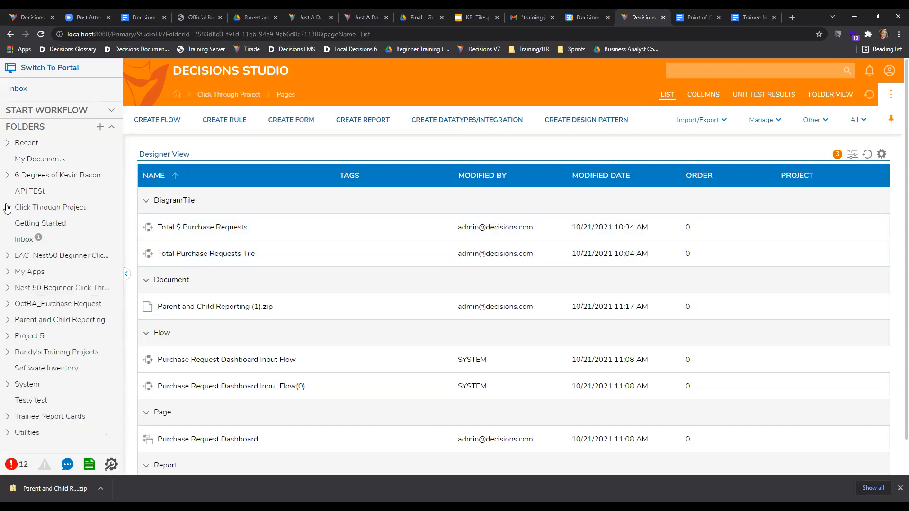
pyautogui.click(31, 322)
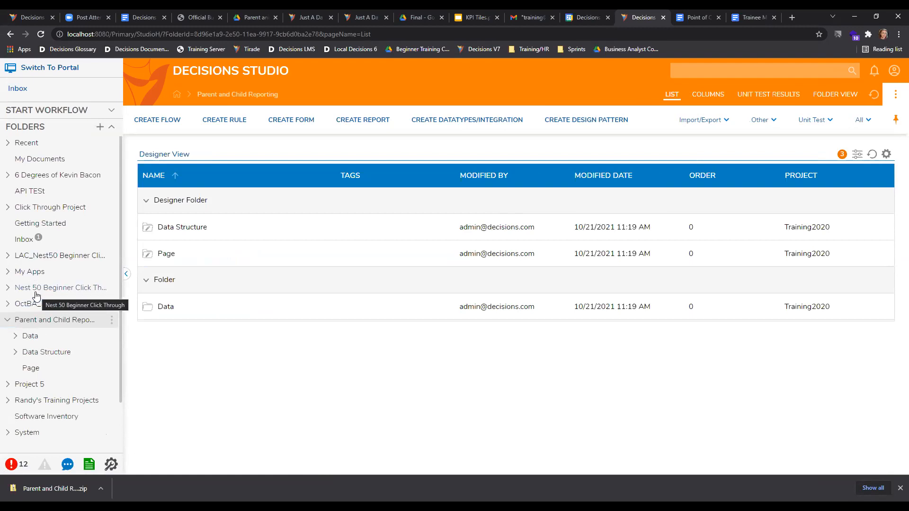
pyautogui.rightClick(56, 326)
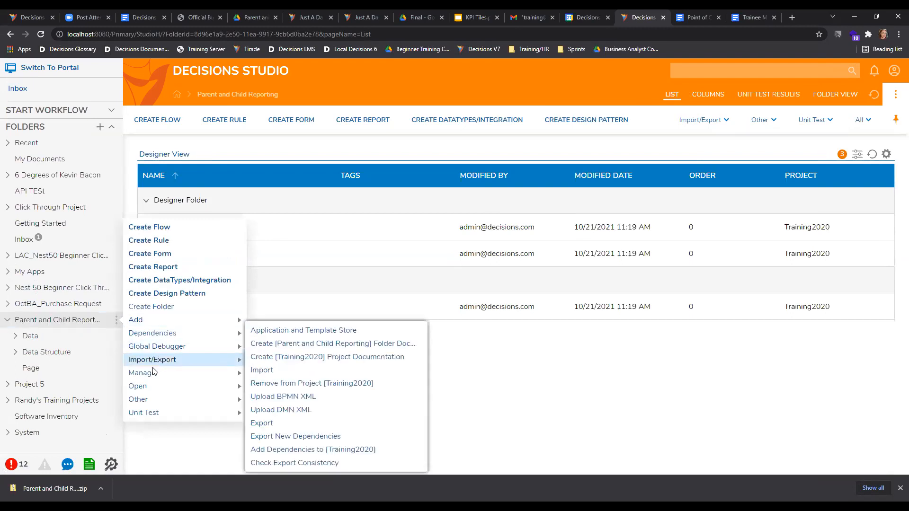
pyautogui.moveTo(185, 377)
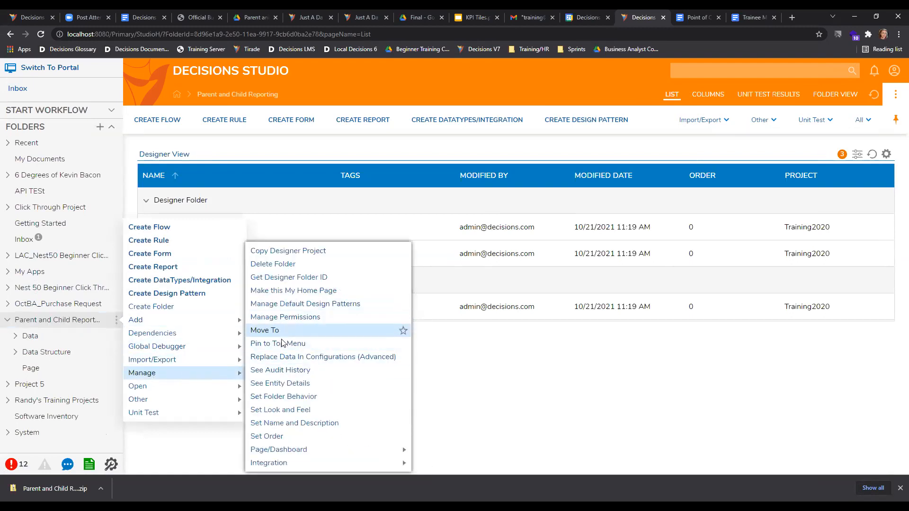
pyautogui.click(282, 424)
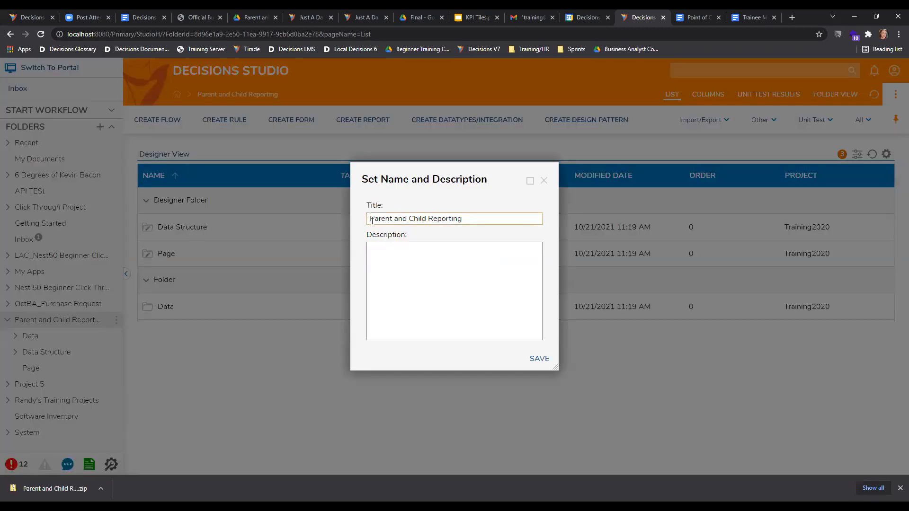
pyautogui.write('RW')
pyautogui.click(539, 359)
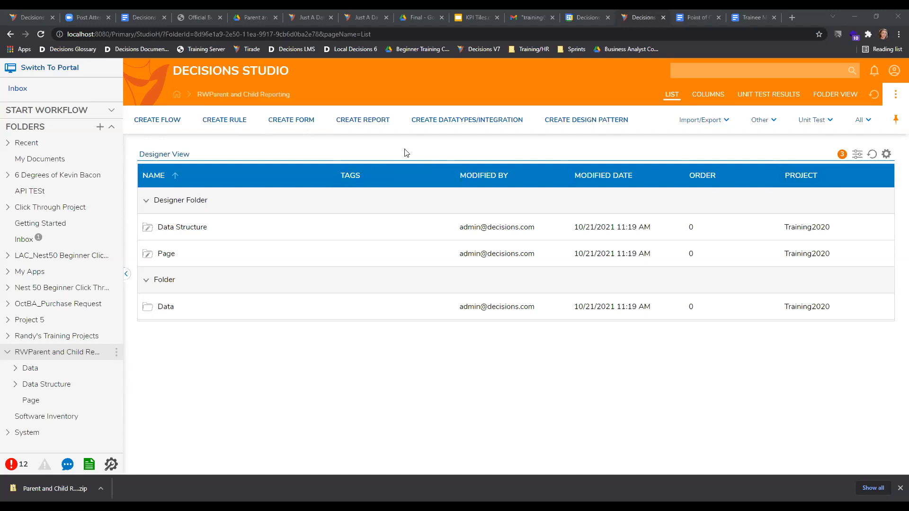
# - Reload the Studio and check the renamed RWParent and Child Reporting folder in the folder tree
pyautogui.click(42, 35)
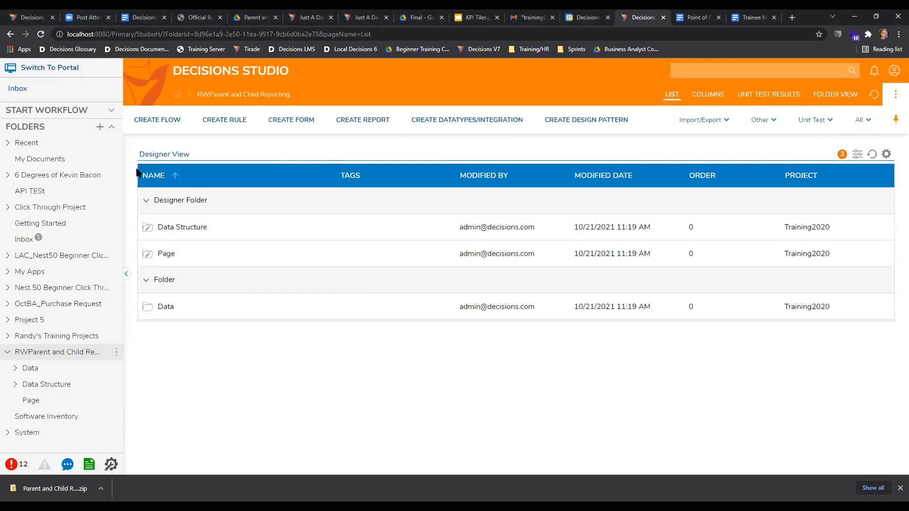
pyautogui.click(67, 348)
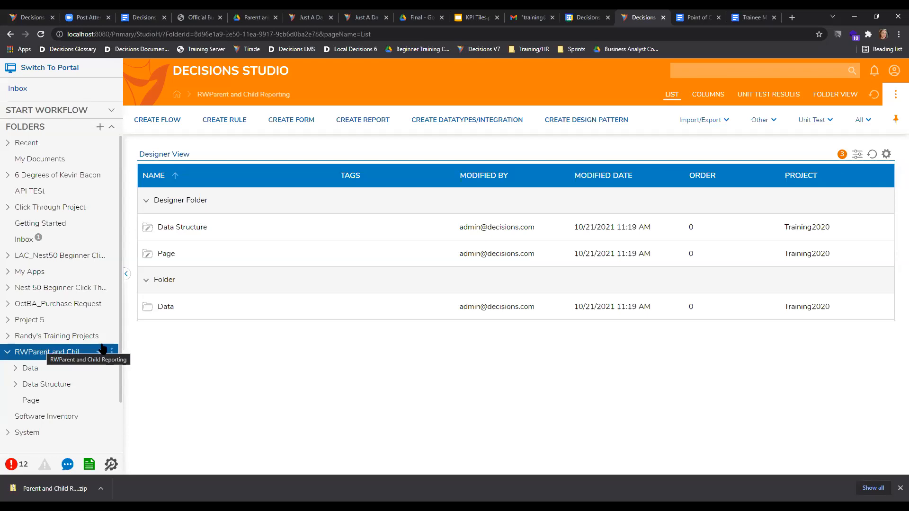
pyautogui.click(19, 353)
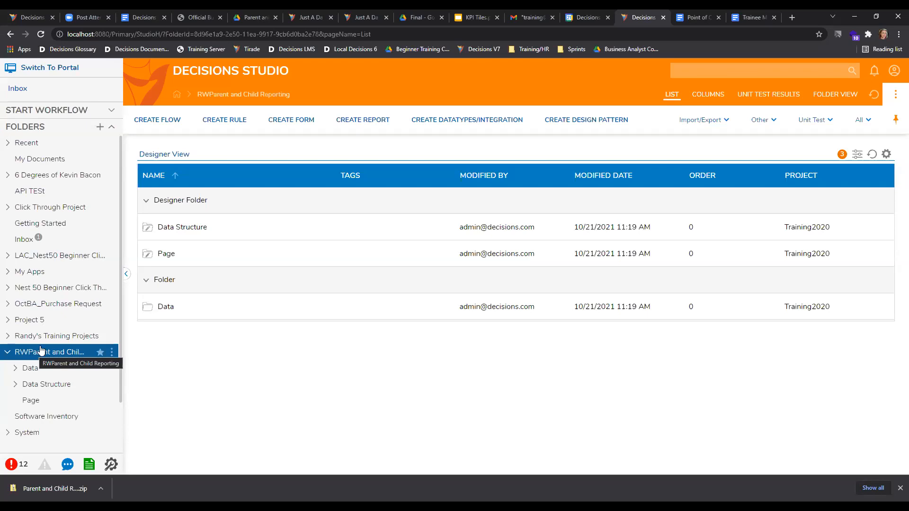
pyautogui.scroll(-1, 38, 263)
pyautogui.click(24, 309)
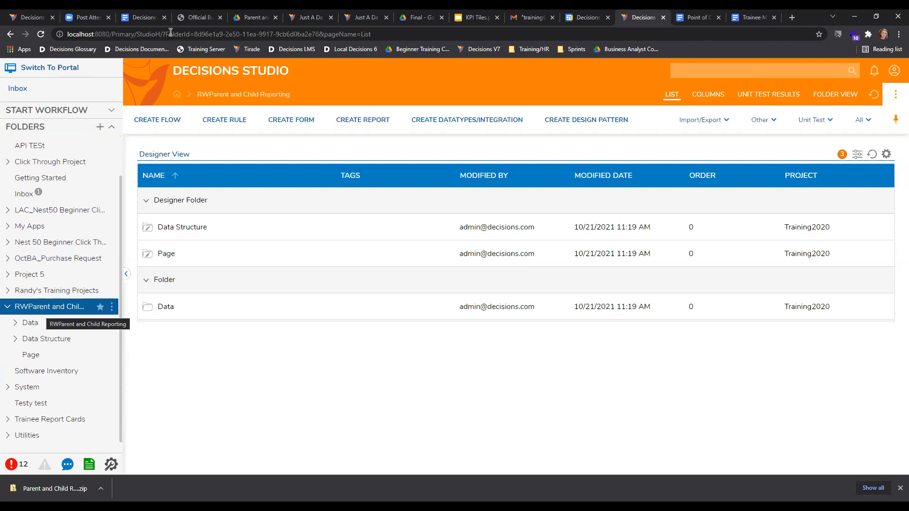
pyautogui.moveTo(88, 34); pyautogui.dragTo(121, 47)
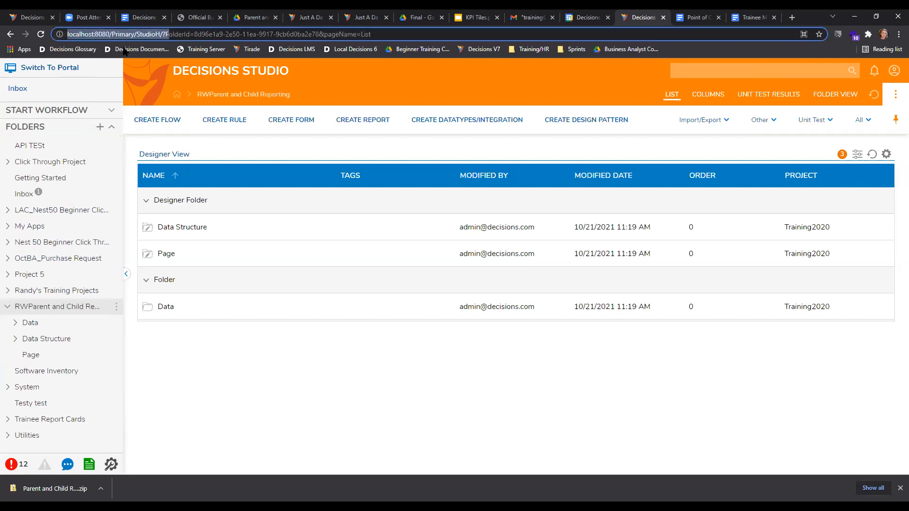
pyautogui.click(125, 49)
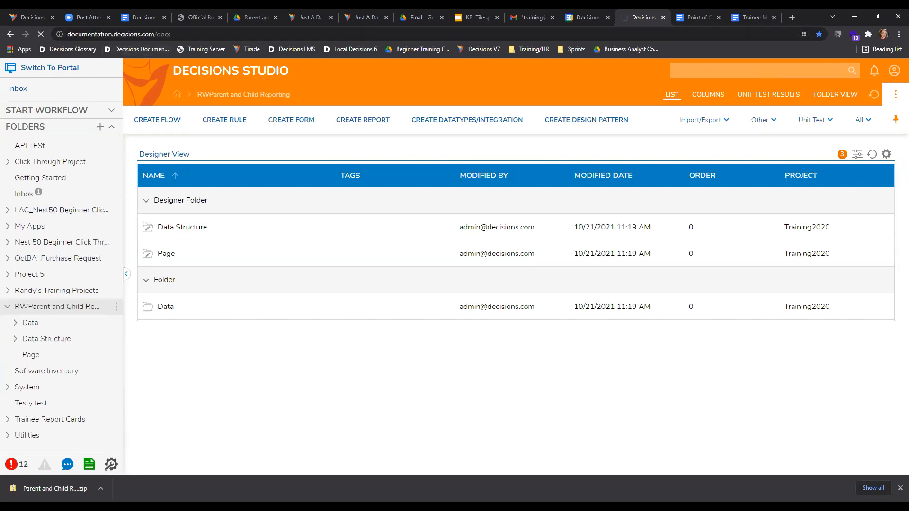
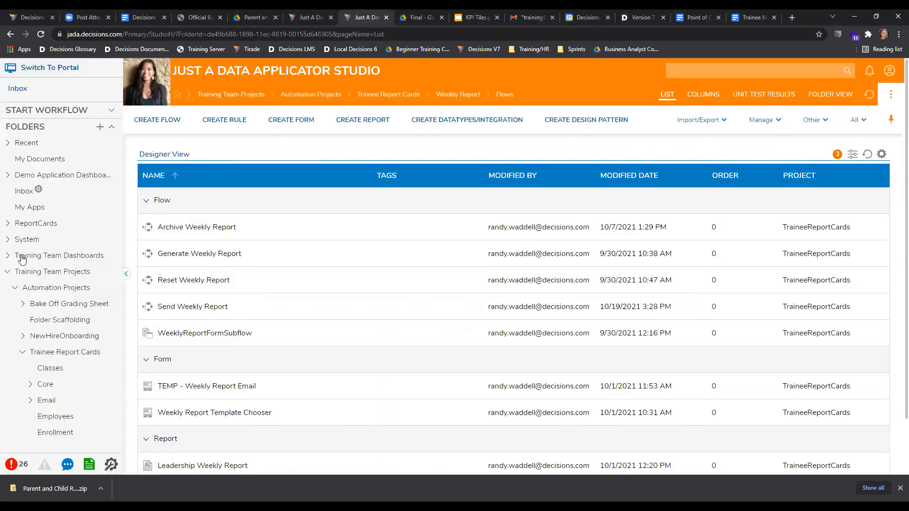
pyautogui.click(8, 271)
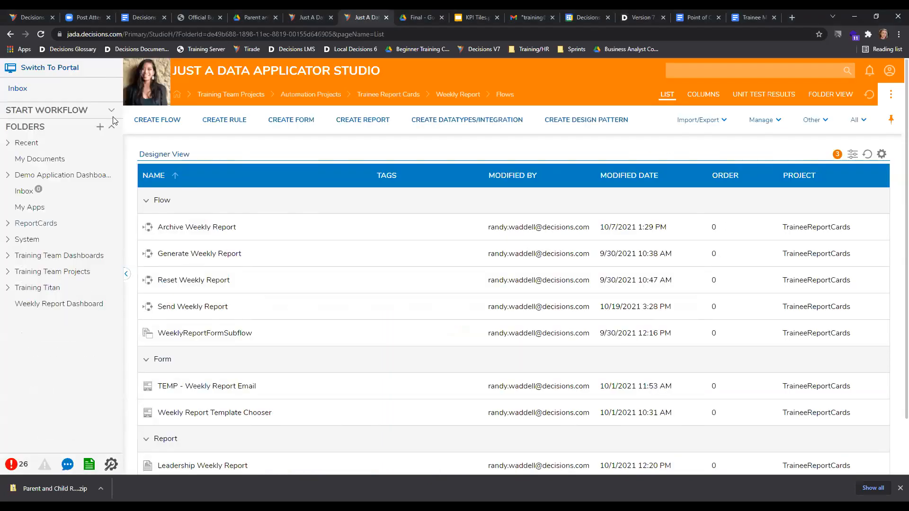
pyautogui.click(311, 17)
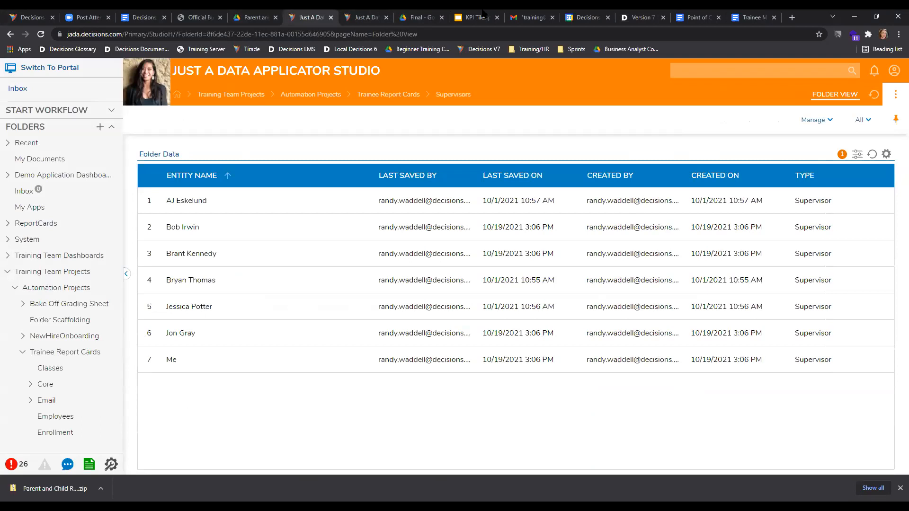
pyautogui.click(637, 16)
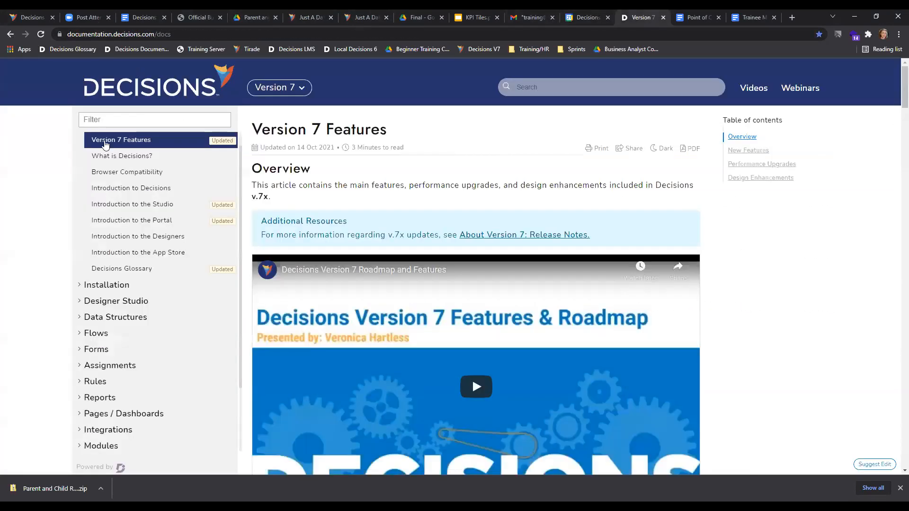
pyautogui.hotkey('alt', 'Left')
# - Start a designer project copy of the RWParent and Child Reporting folder with the new name RW2 Parent and Child Reporting
pyautogui.click(112, 351)
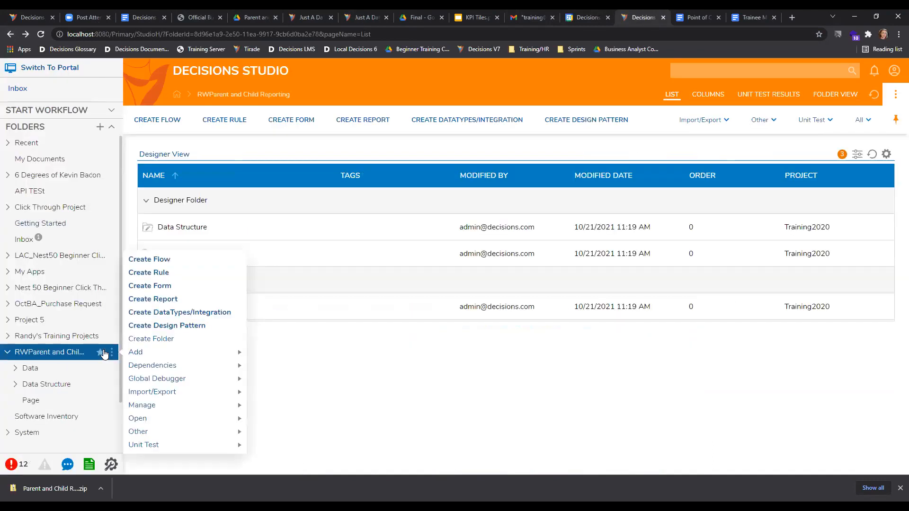
pyautogui.moveTo(149, 404)
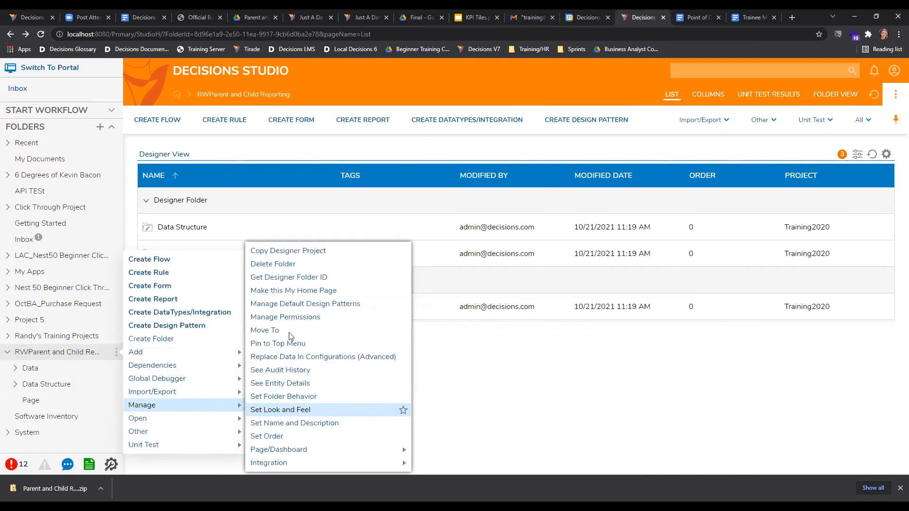
pyautogui.click(285, 251)
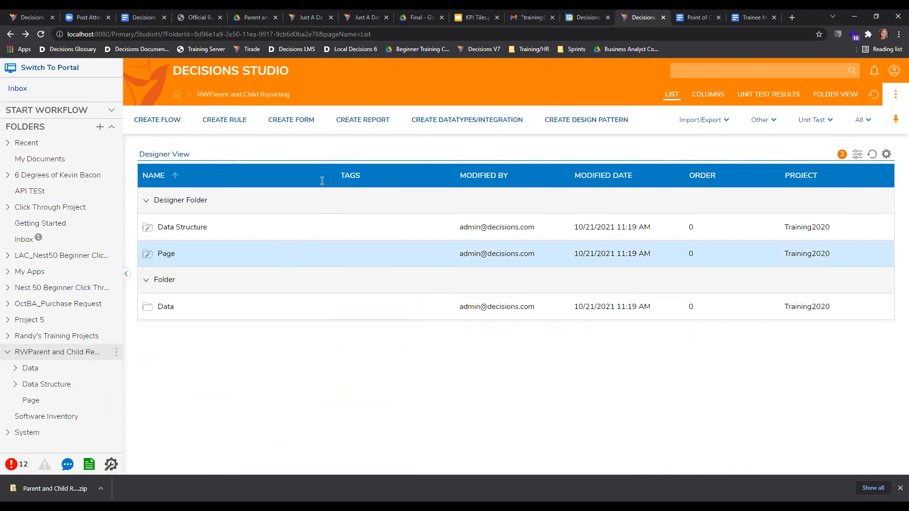
pyautogui.write('RW2 P')
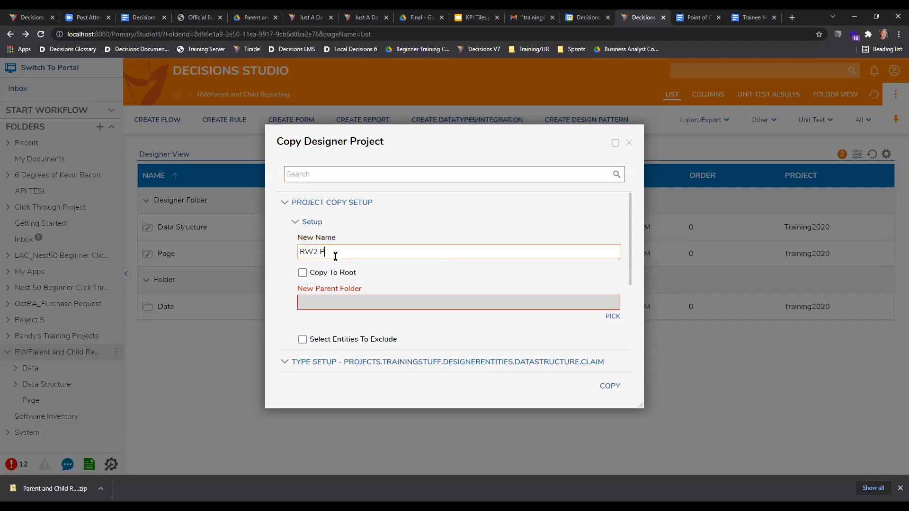
pyautogui.write('arent and Child Reporting')
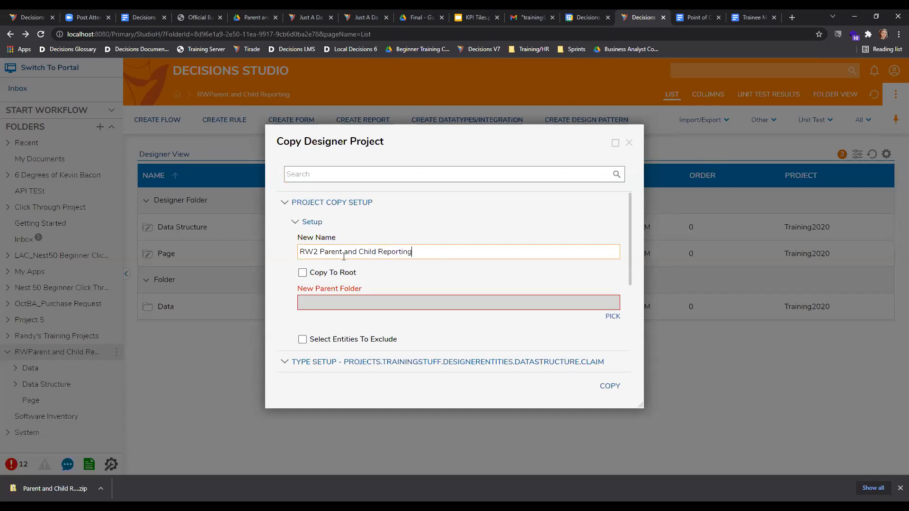
pyautogui.click(330, 273)
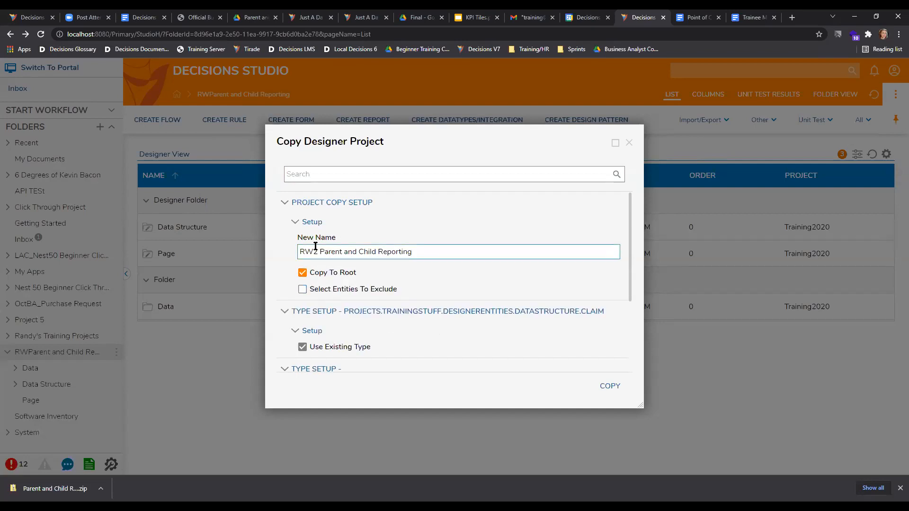
pyautogui.click(331, 275)
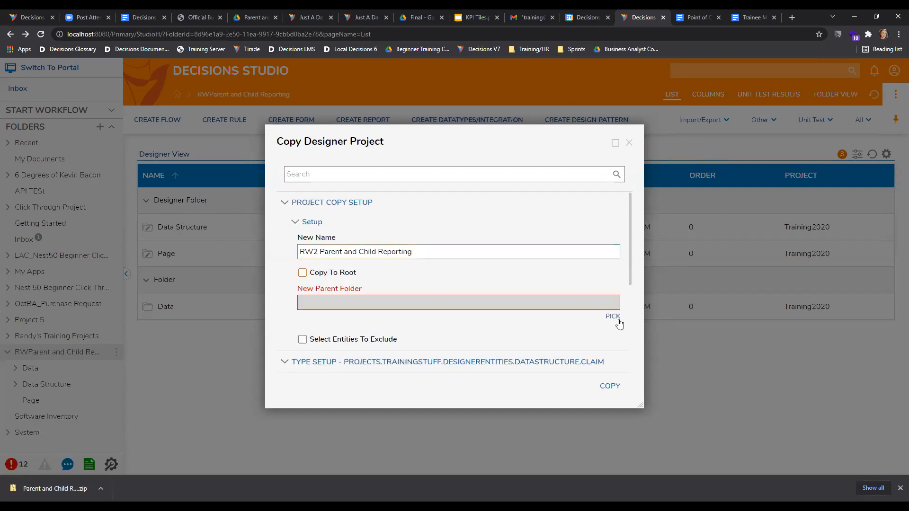
pyautogui.click(613, 316)
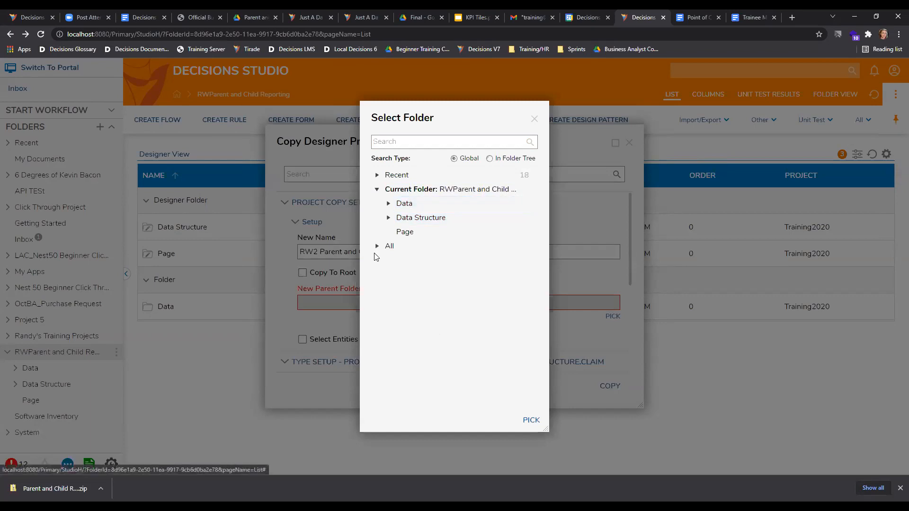
pyautogui.click(389, 245)
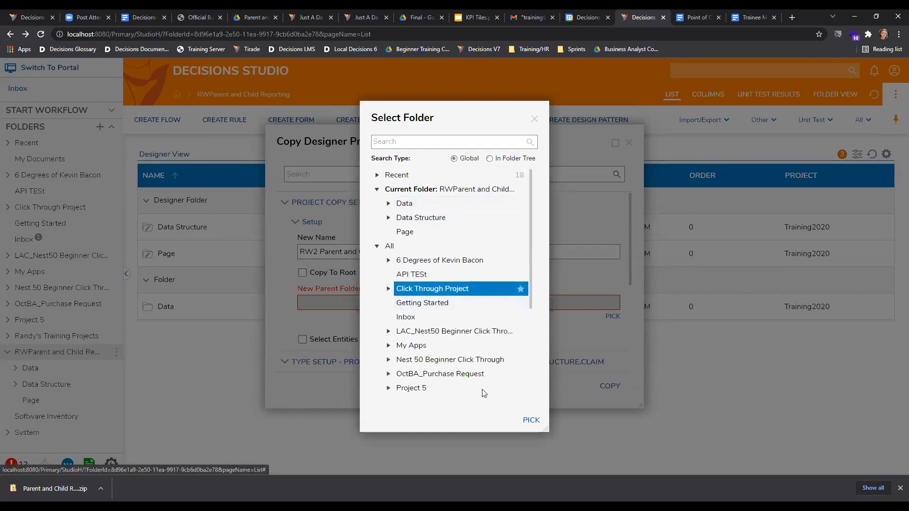
pyautogui.click(534, 118)
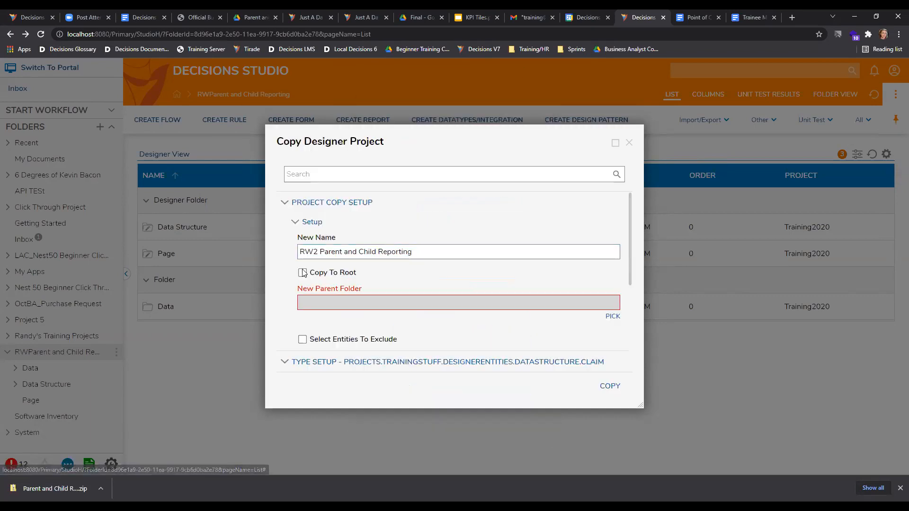
# - Choose the root as the copied project's destination and run the copy
pyautogui.click(302, 273)
pyautogui.click(609, 386)
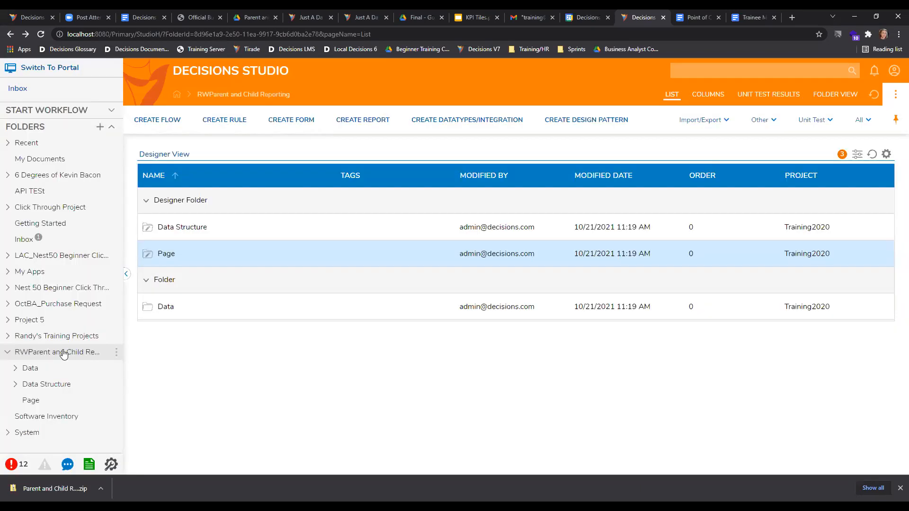
# - Open the RW2 Parent and Child Reporting project copy and examine the contents of its Data Structure folder
pyautogui.click(46, 351)
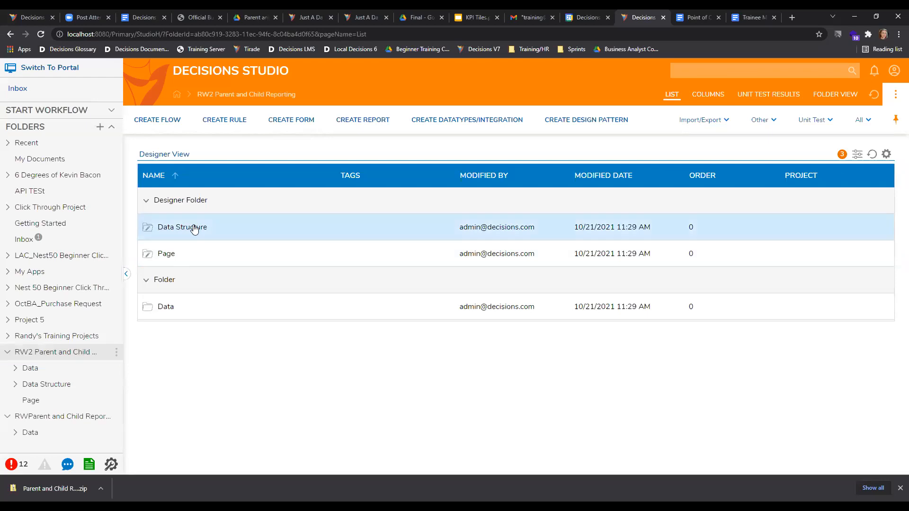
pyautogui.doubleClick(171, 227)
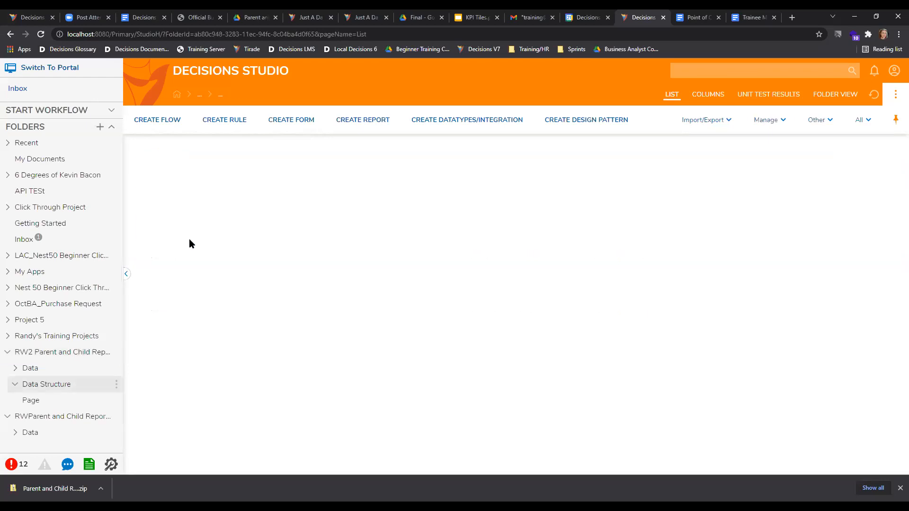
pyautogui.click(37, 383)
pyautogui.click(30, 400)
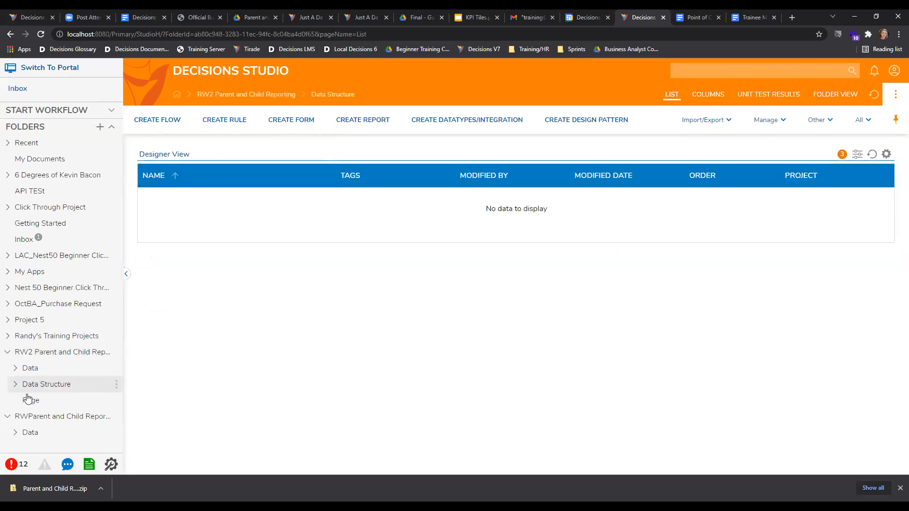
# - Delete the RW2 Parent and Child Reporting project folder and confirm the deletion
pyautogui.click(30, 359)
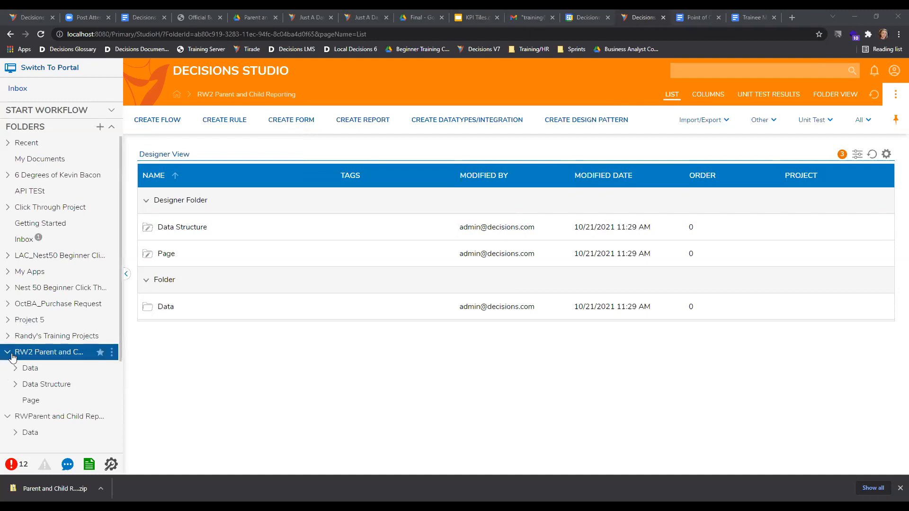
pyautogui.click(111, 351)
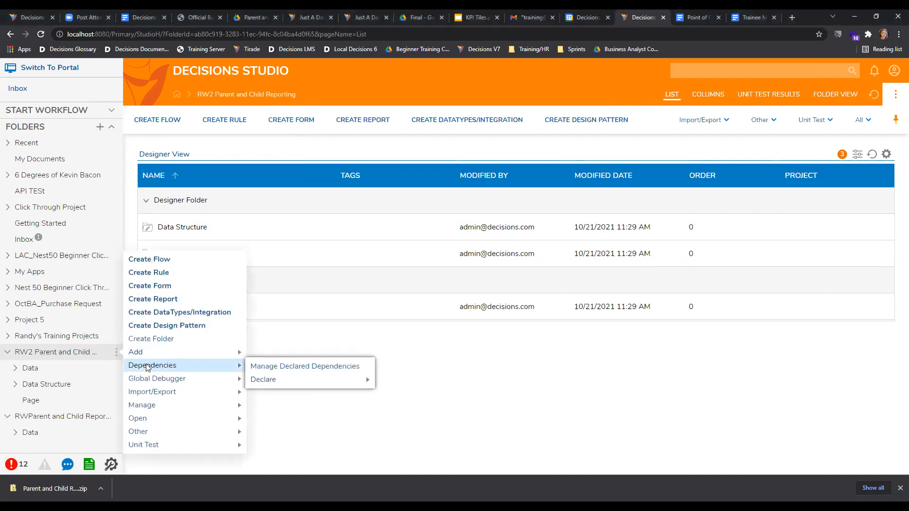
pyautogui.moveTo(146, 432)
pyautogui.moveTo(157, 407)
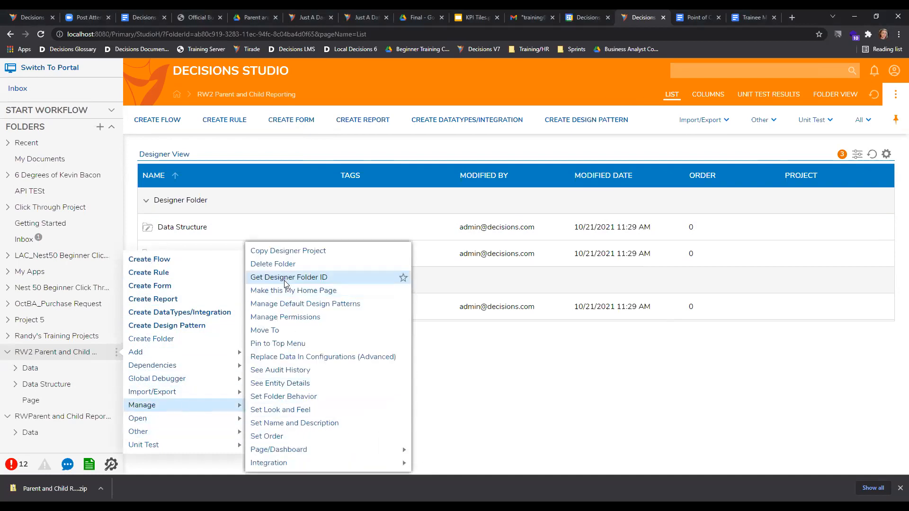
pyautogui.click(273, 263)
pyautogui.click(616, 409)
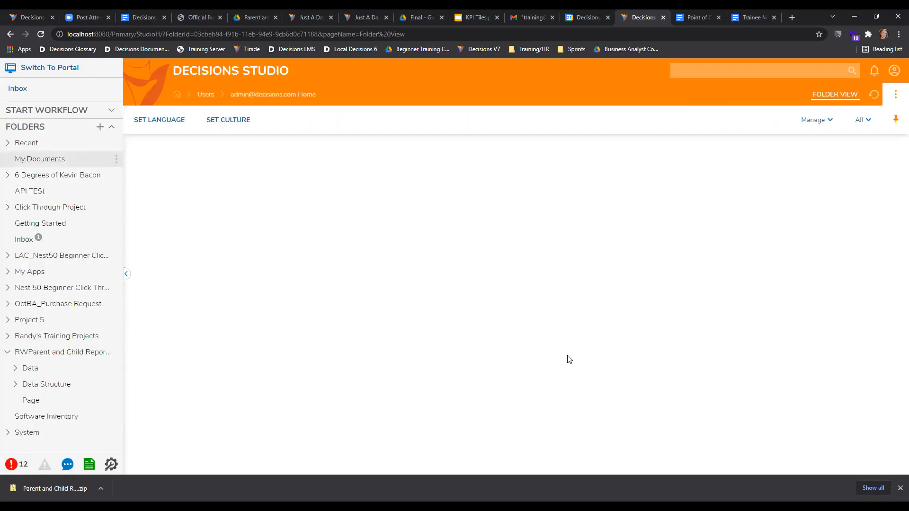
# - Open the Data Structure folder of the RWParent and Child Reporting project to examine its entity data structures
pyautogui.click(18, 354)
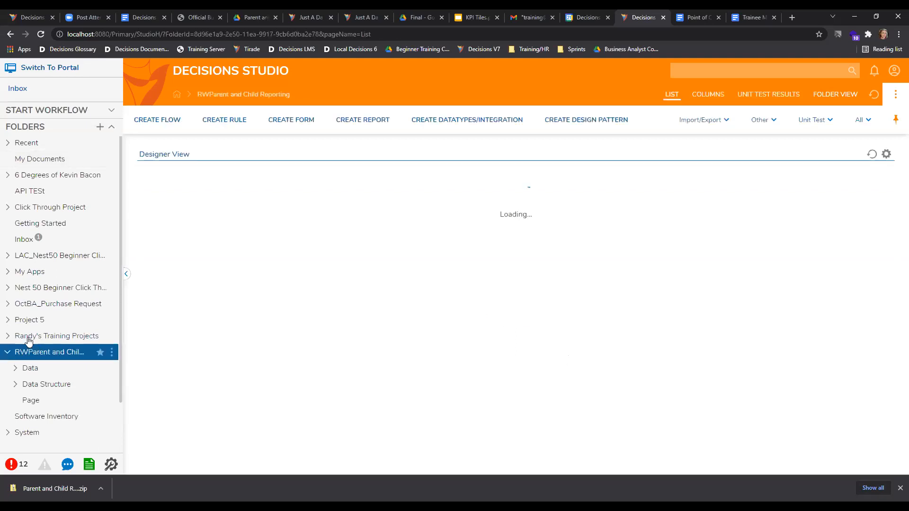
pyautogui.doubleClick(171, 228)
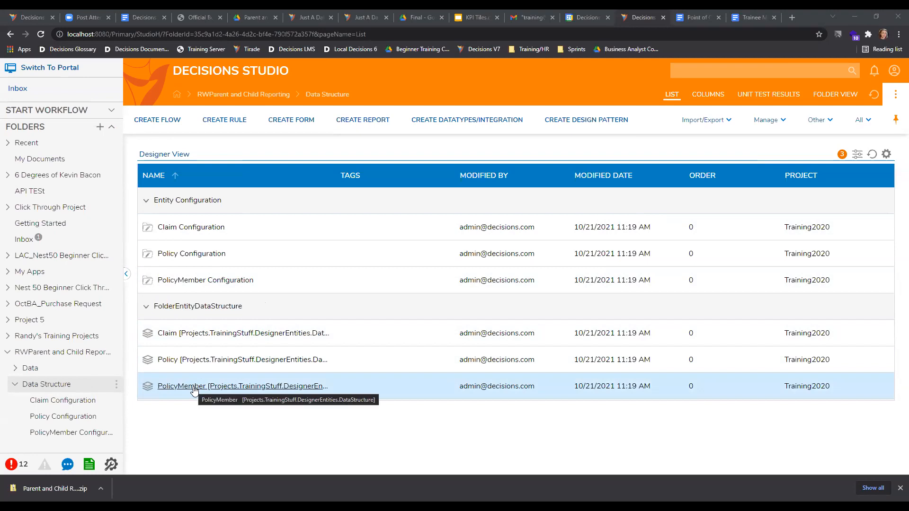
# - Open the PolicyMember defined data structure for editing
pyautogui.click(193, 388)
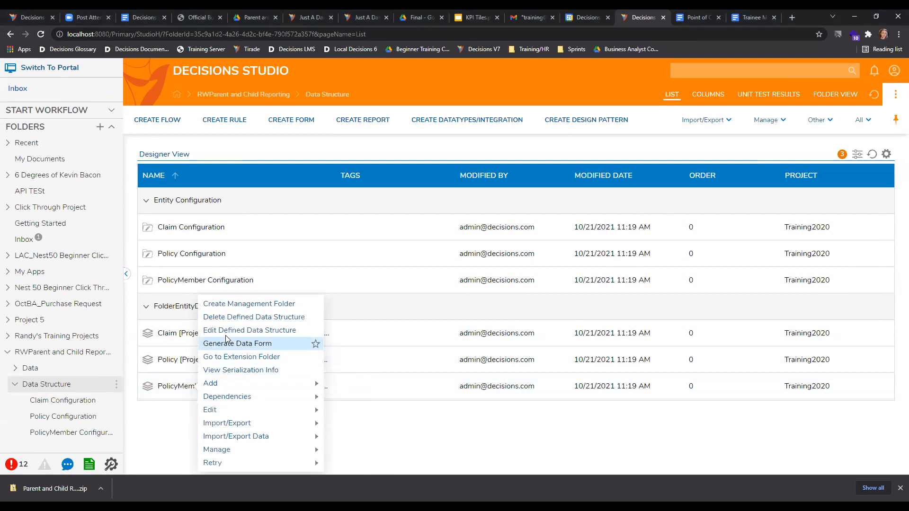
pyautogui.click(262, 332)
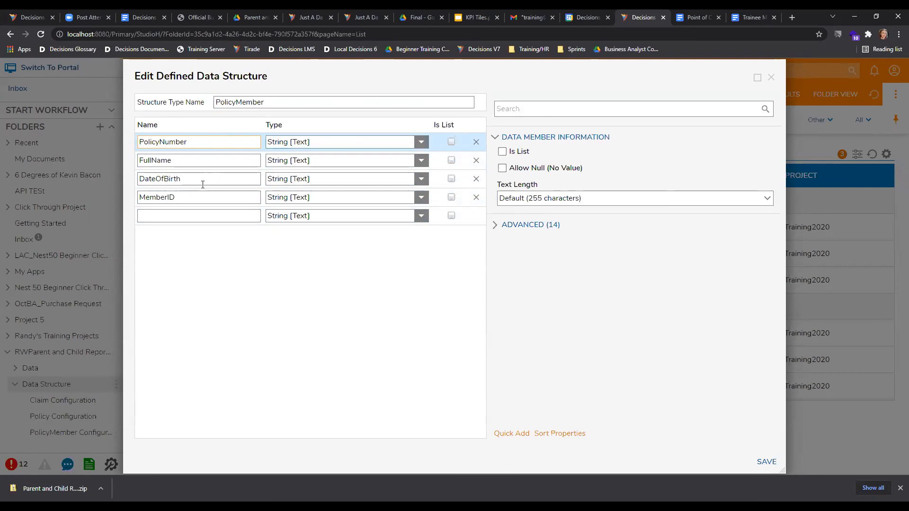
pyautogui.moveTo(195, 197); pyautogui.dragTo(134, 184)
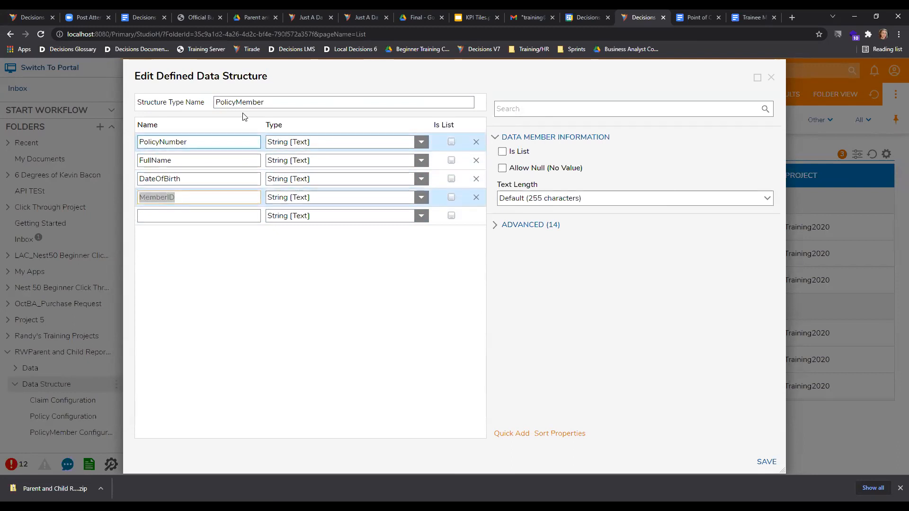
pyautogui.click(450, 198)
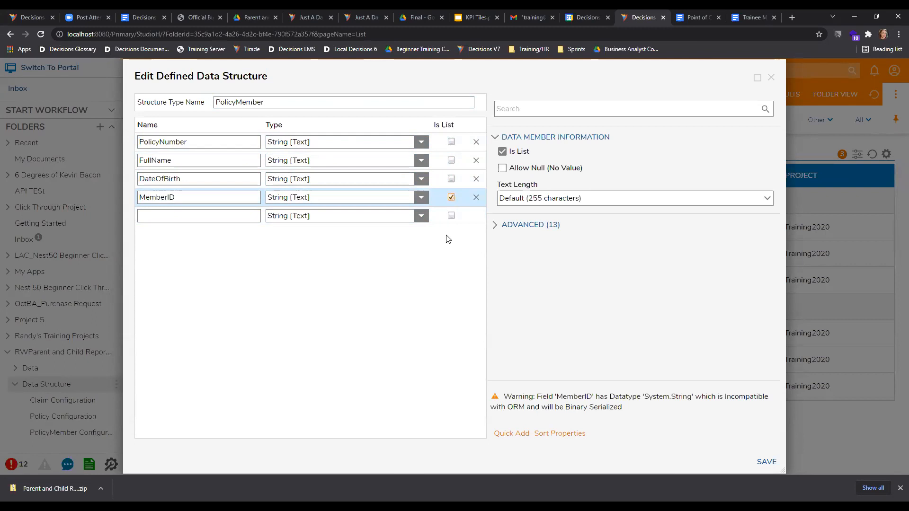
pyautogui.click(452, 197)
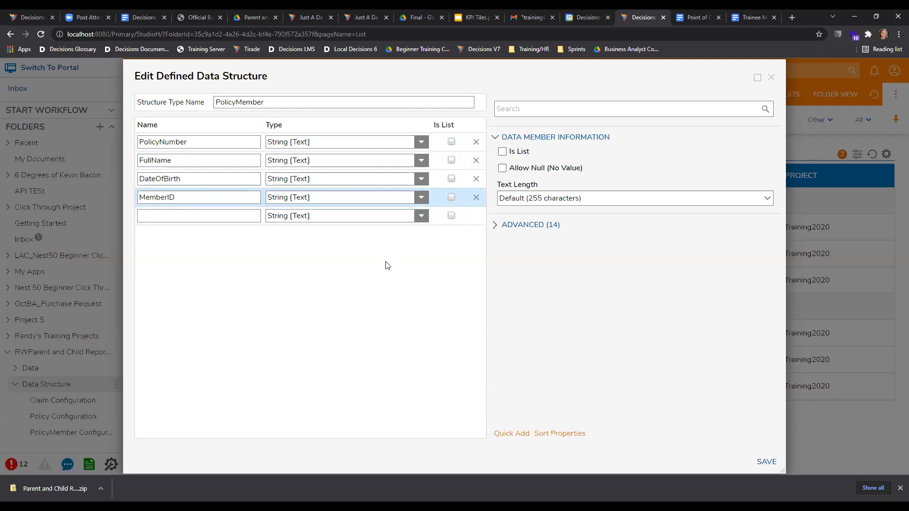
# - Set the data type of the DateOfBirth field to Date Time and save the PolicyMember structure
pyautogui.click(310, 143)
pyautogui.click(318, 183)
pyautogui.click(231, 180)
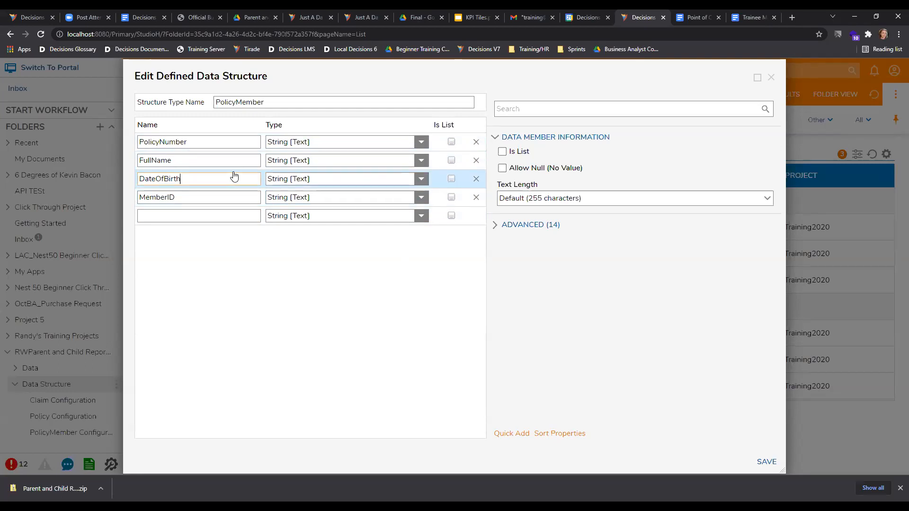
pyautogui.click(315, 180)
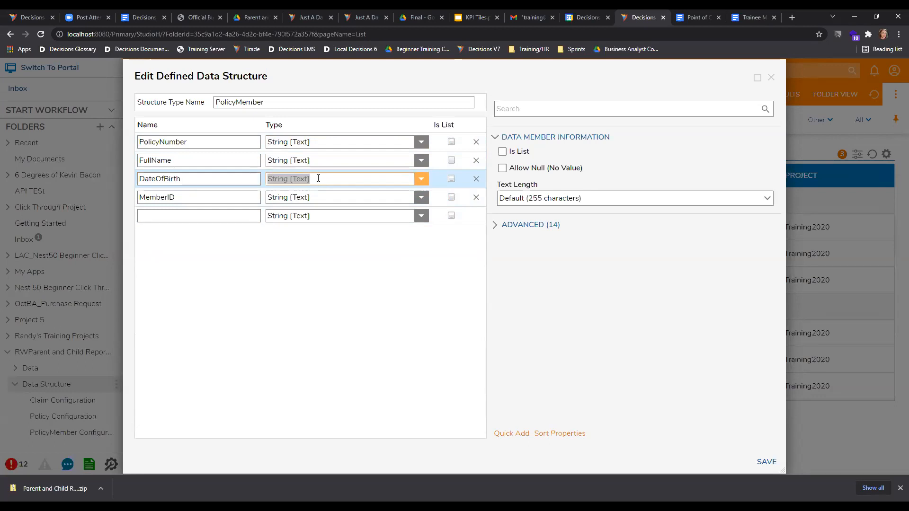
pyautogui.click(422, 181)
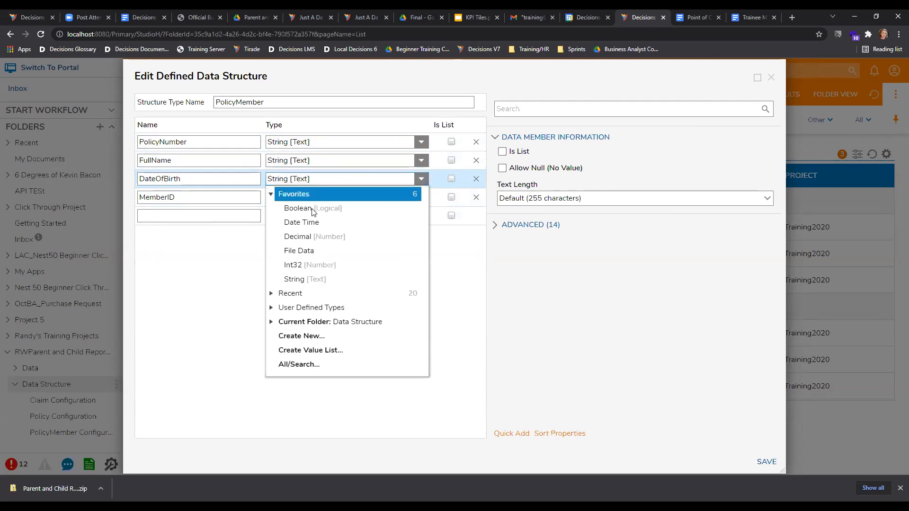
pyautogui.click(315, 222)
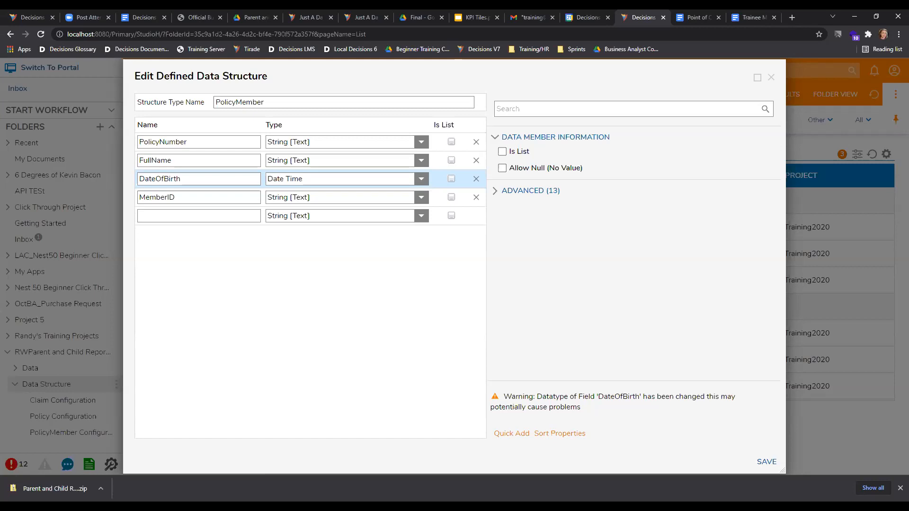
pyautogui.click(766, 462)
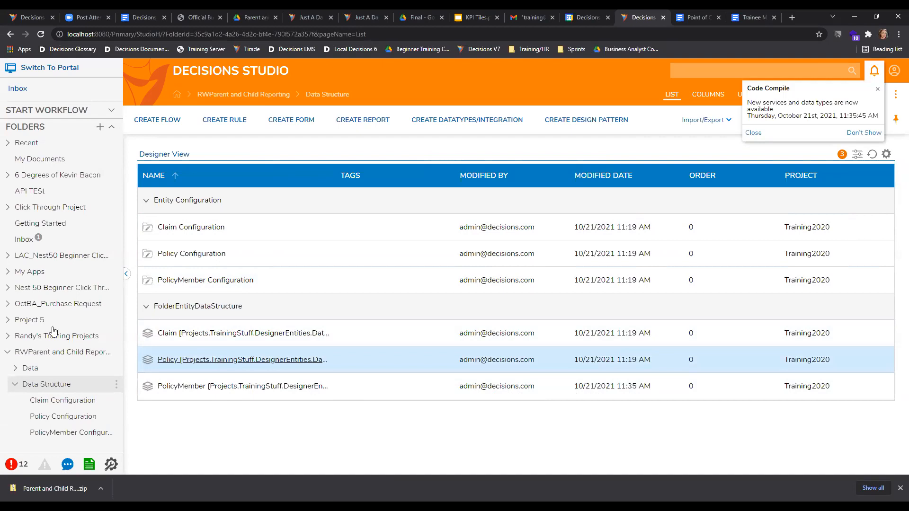
# - Create a designer project folder named Reports inside the RWParent and Child Reporting folder
pyautogui.scroll(-3, 51, 332)
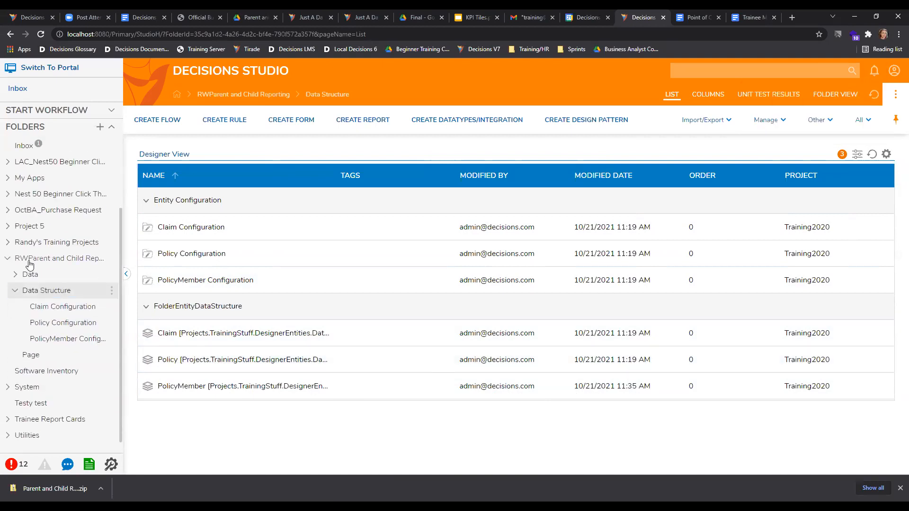
pyautogui.rightClick(161, 243)
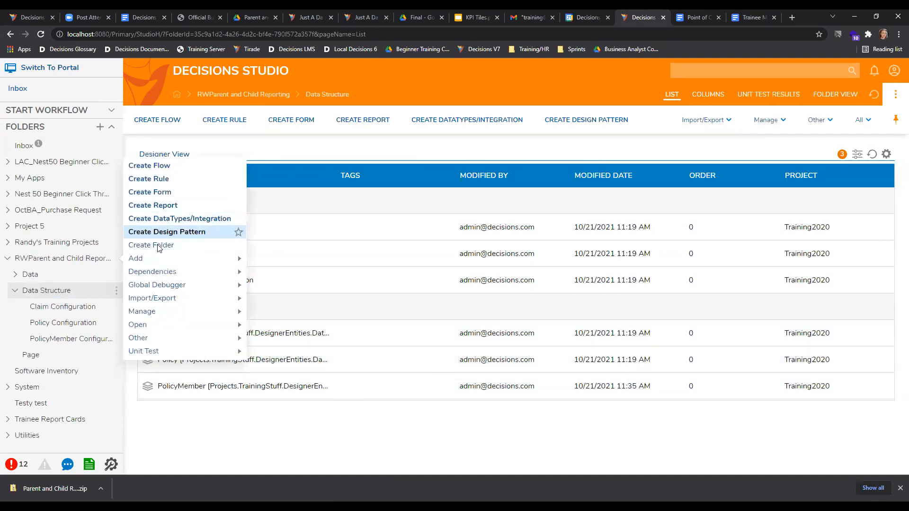
pyautogui.click(550, 235)
pyautogui.click(555, 333)
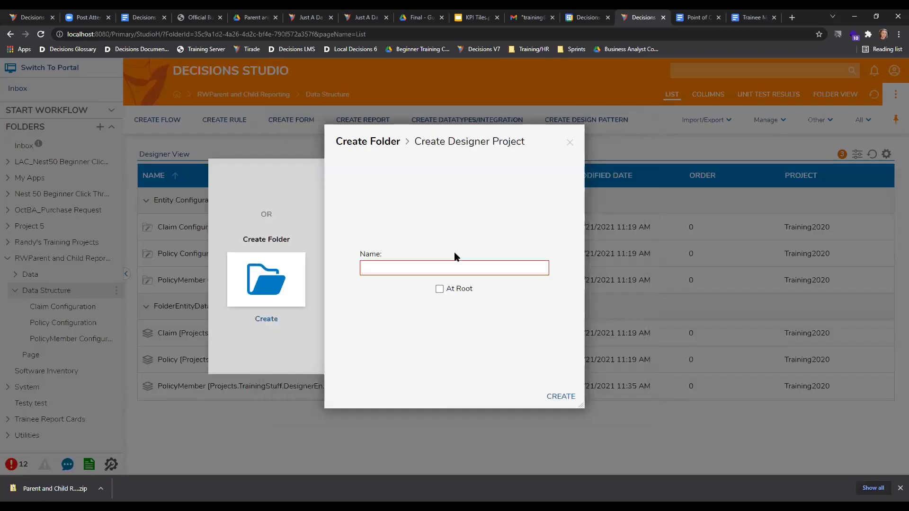
pyautogui.write('Reports')
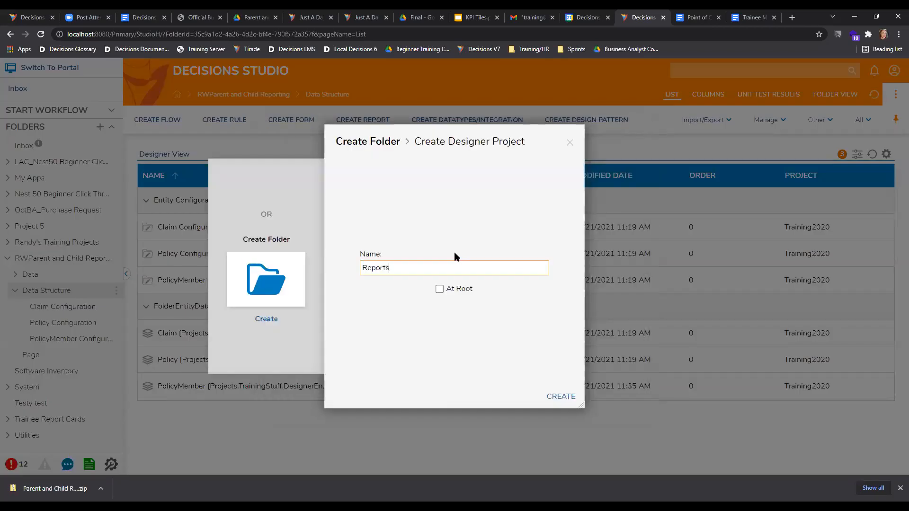
pyautogui.press('Return')
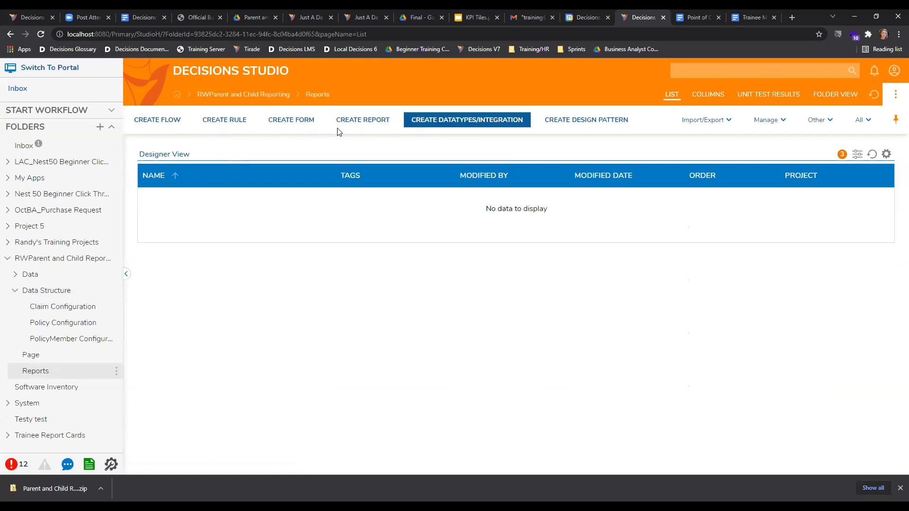
# - Create a new report named Policy Report in the Reports folder
pyautogui.click(362, 124)
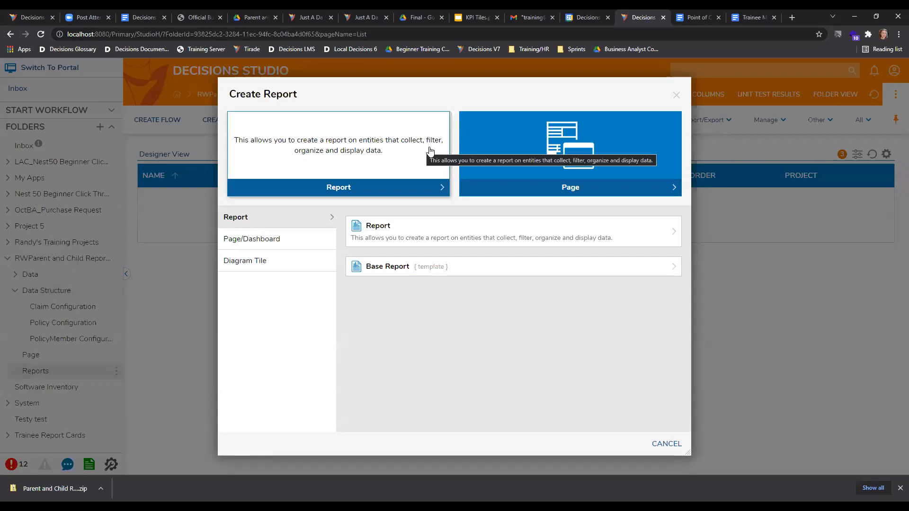
pyautogui.click(376, 156)
pyautogui.press('BackSpace')
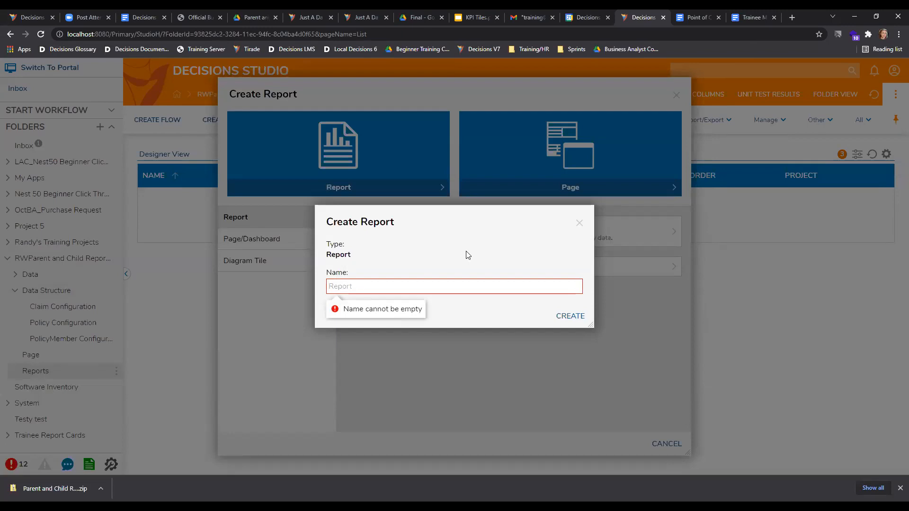
pyautogui.write('P')
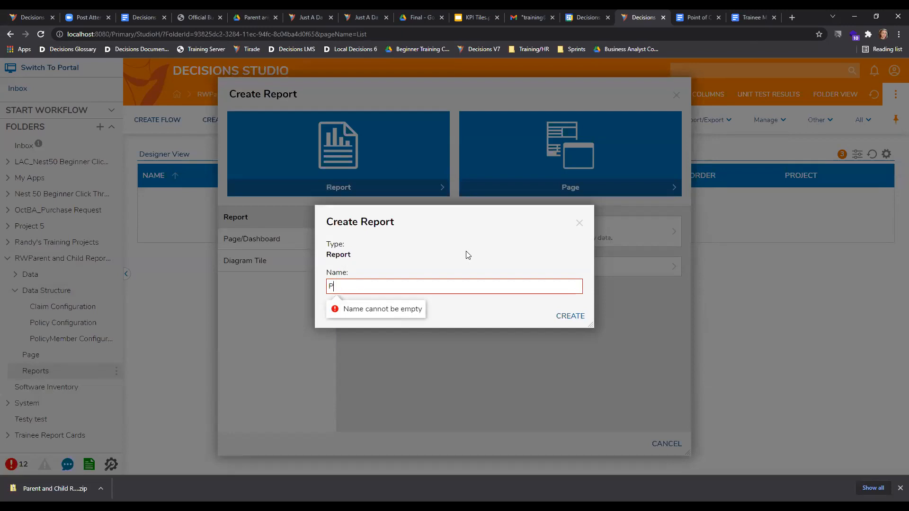
pyautogui.write('olicy Repot')
pyautogui.write('t')
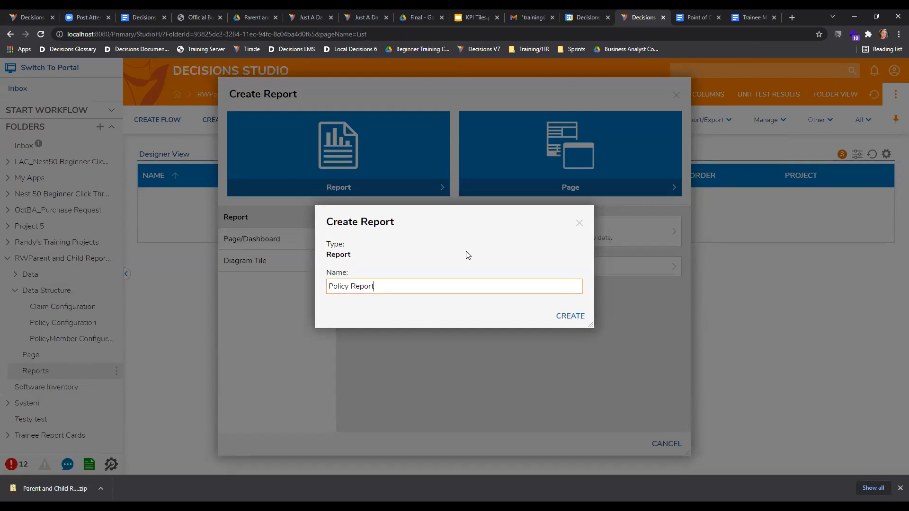
pyautogui.click(571, 322)
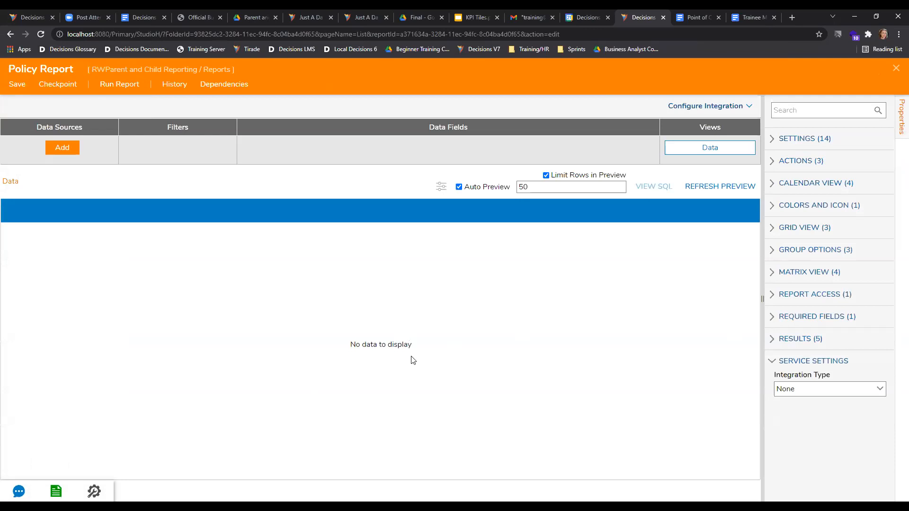
# - Add the Policy entity from the user defined types as the report's data source
pyautogui.click(59, 152)
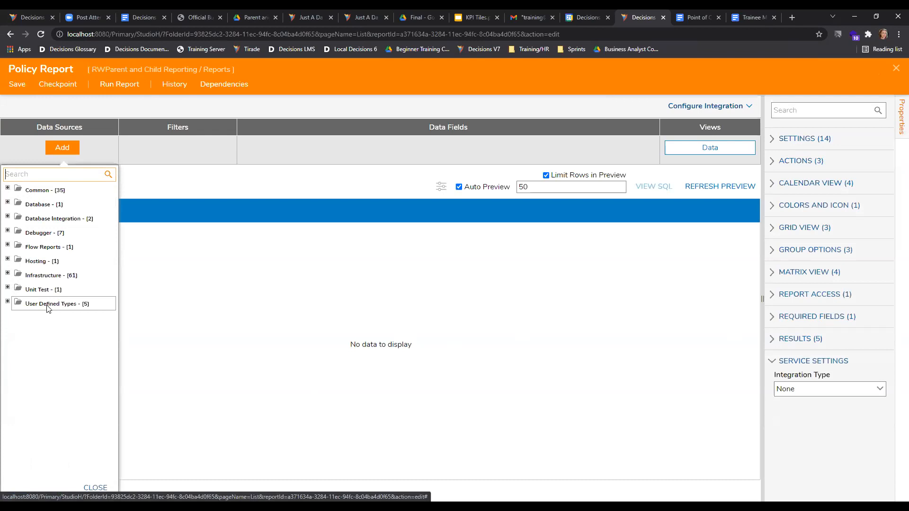
pyautogui.click(8, 302)
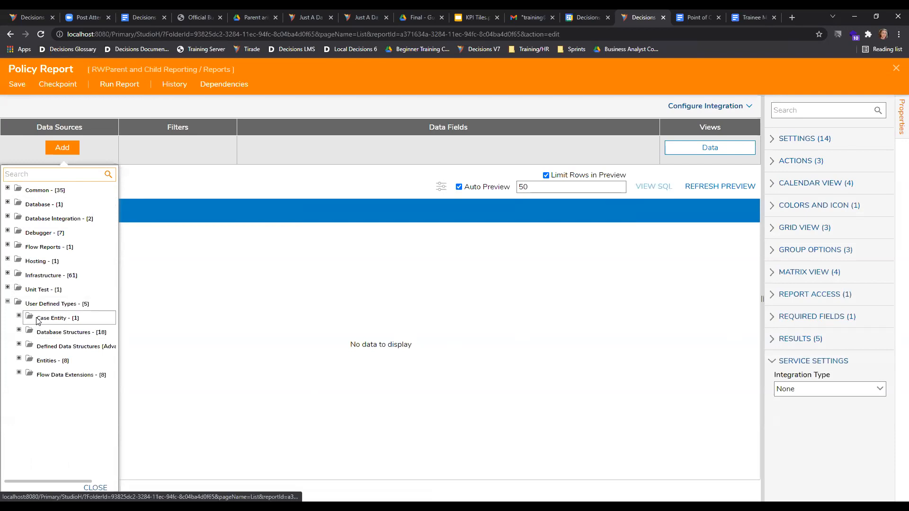
pyautogui.click(20, 361)
pyautogui.scroll(-1, 32, 352)
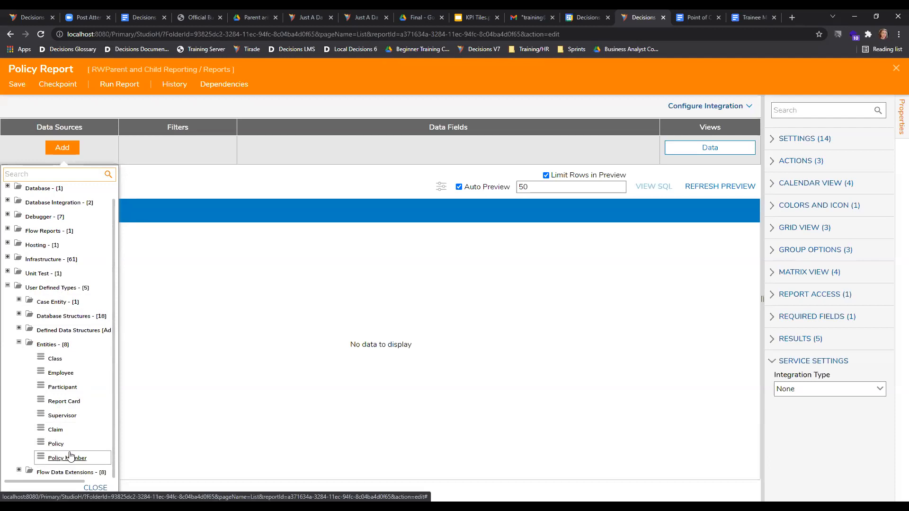
pyautogui.click(56, 444)
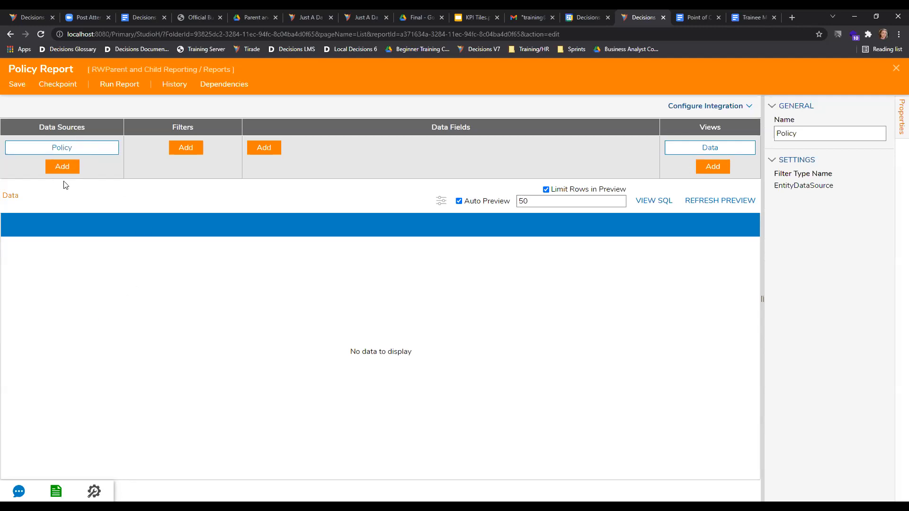
# - Add the Policy Number, Policy Type, Primary Holder, Address State and Monthly Premium columns as data fields of the report
pyautogui.click(264, 148)
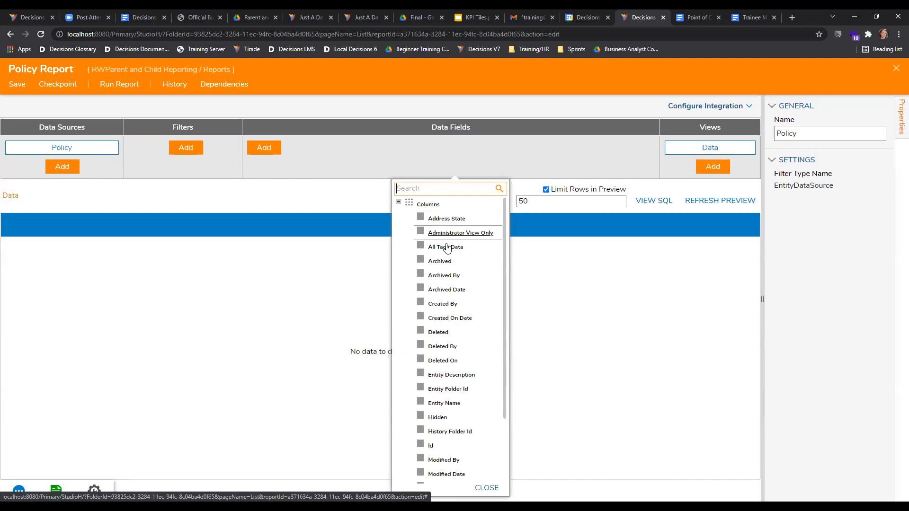
pyautogui.scroll(-3, 450, 310)
pyautogui.click(436, 420)
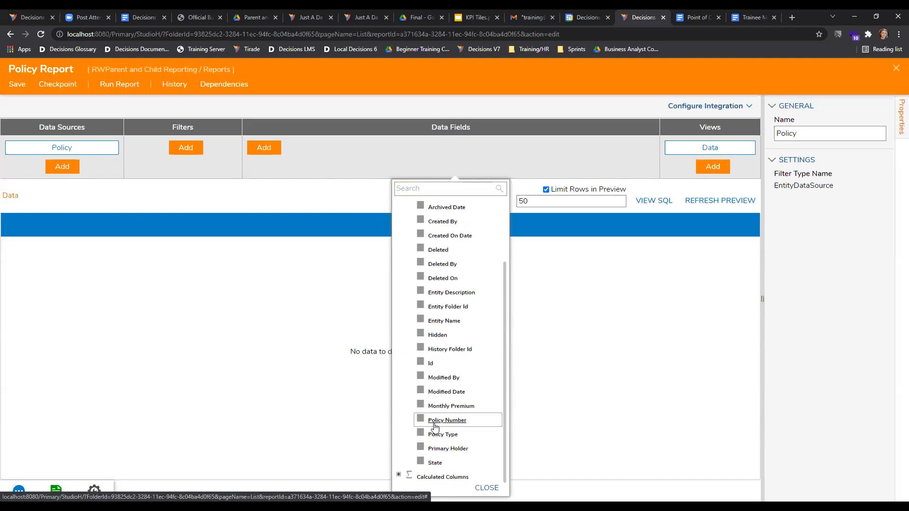
pyautogui.click(443, 436)
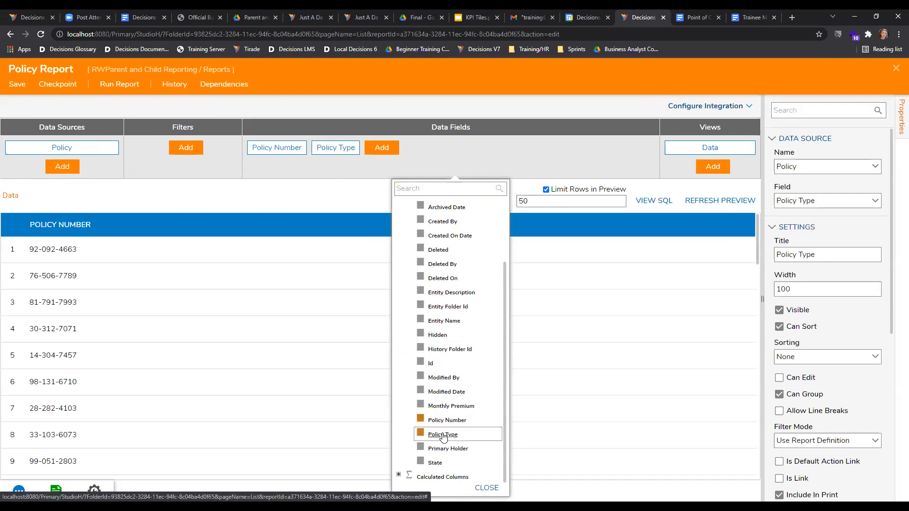
pyautogui.click(441, 448)
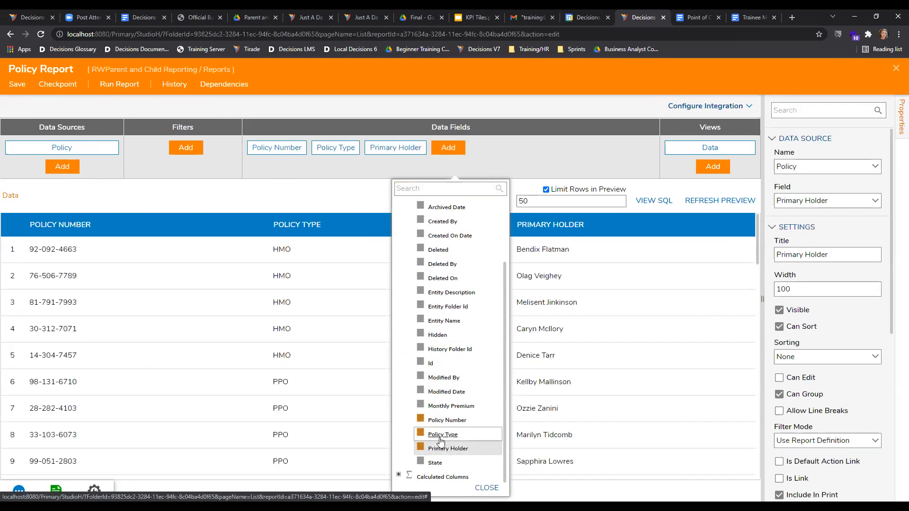
pyautogui.scroll(3, 450, 370)
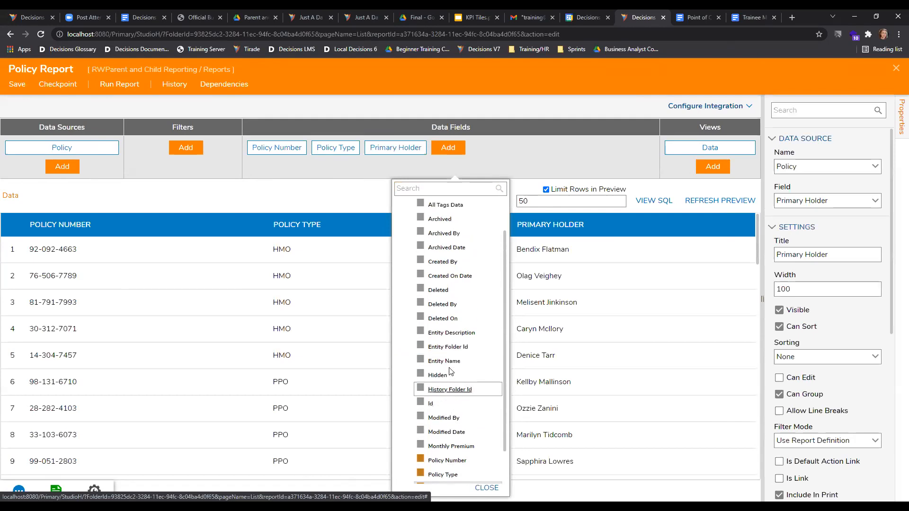
pyautogui.click(438, 219)
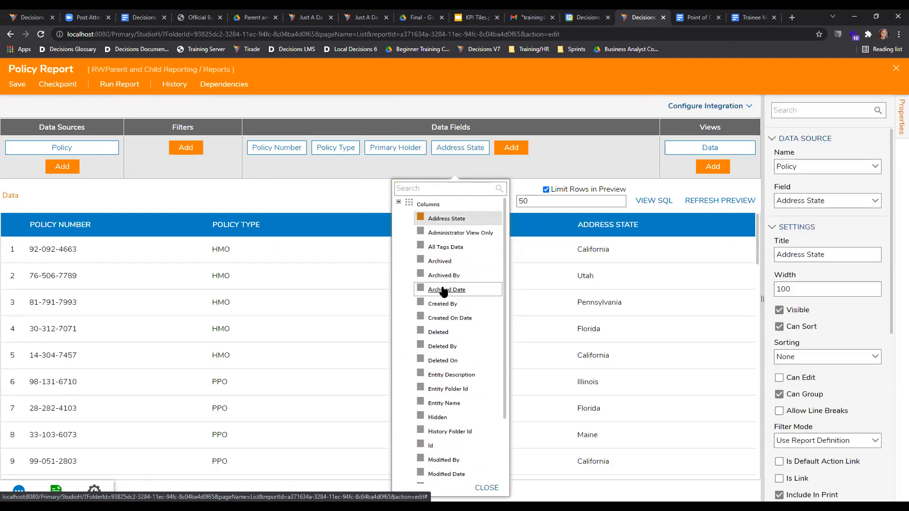
pyautogui.scroll(-1, 440, 364)
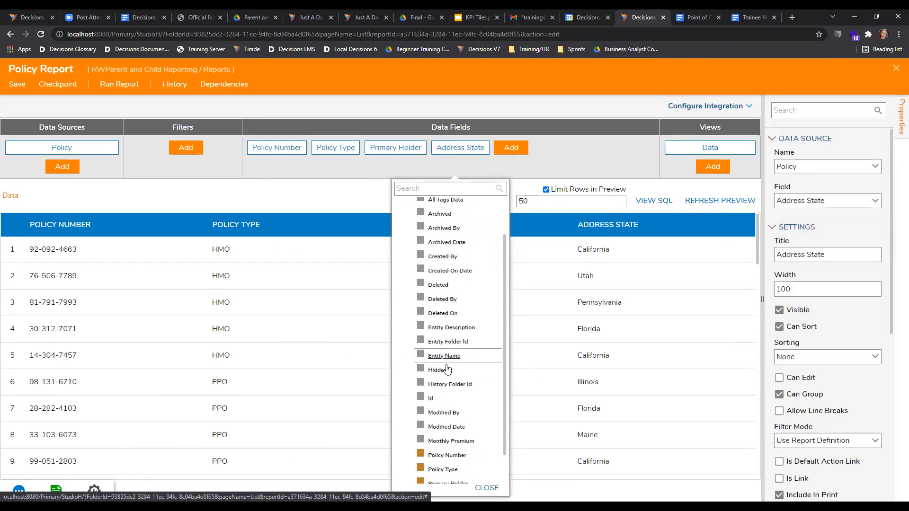
pyautogui.click(447, 441)
pyautogui.click(347, 203)
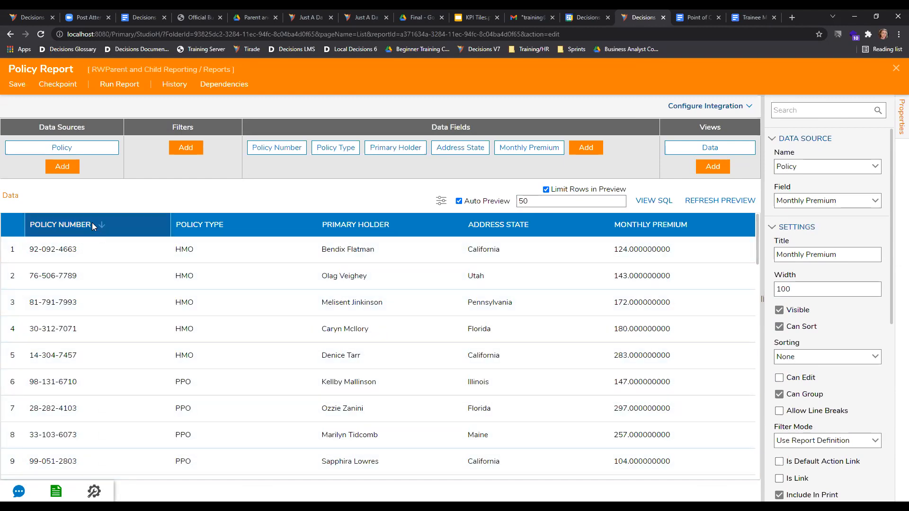
# - Make the Policy Number field send its data as a filter change, with RWBAOCTPID as the filter change source name
pyautogui.click(274, 150)
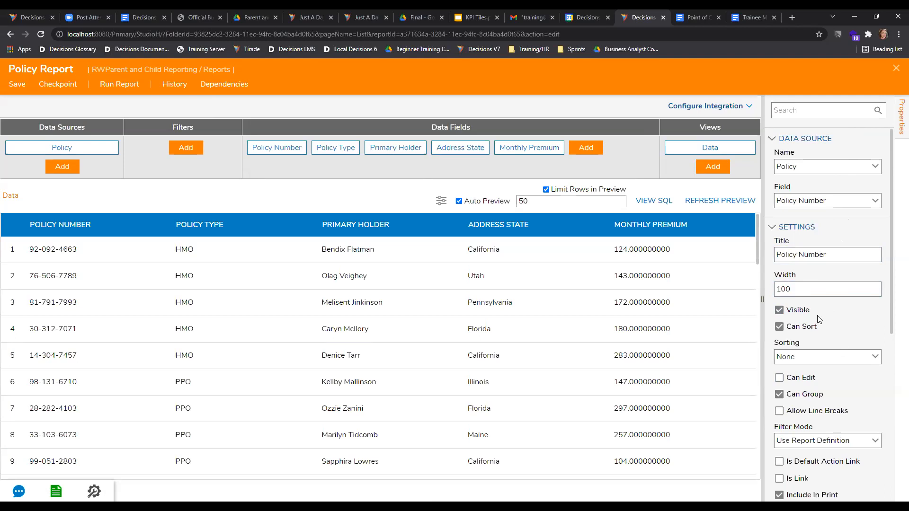
pyautogui.scroll(-4, 796, 316)
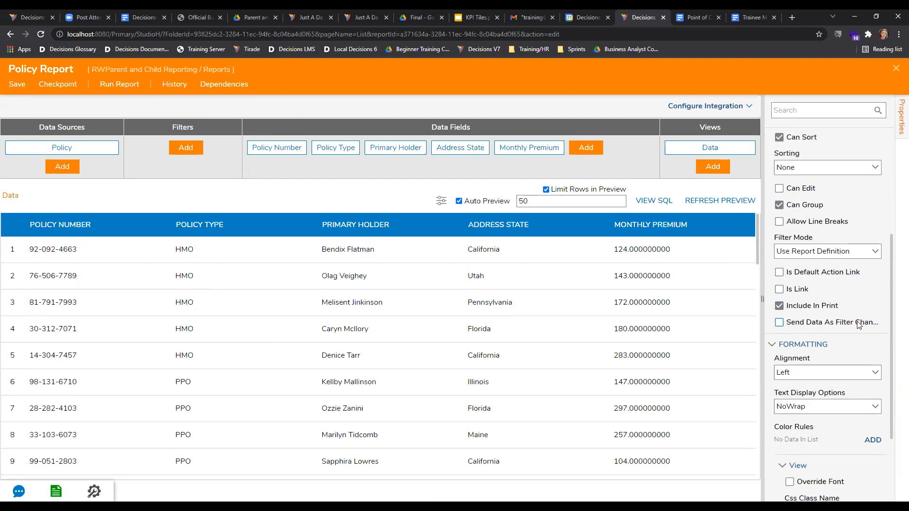
pyautogui.click(840, 324)
pyautogui.click(825, 353)
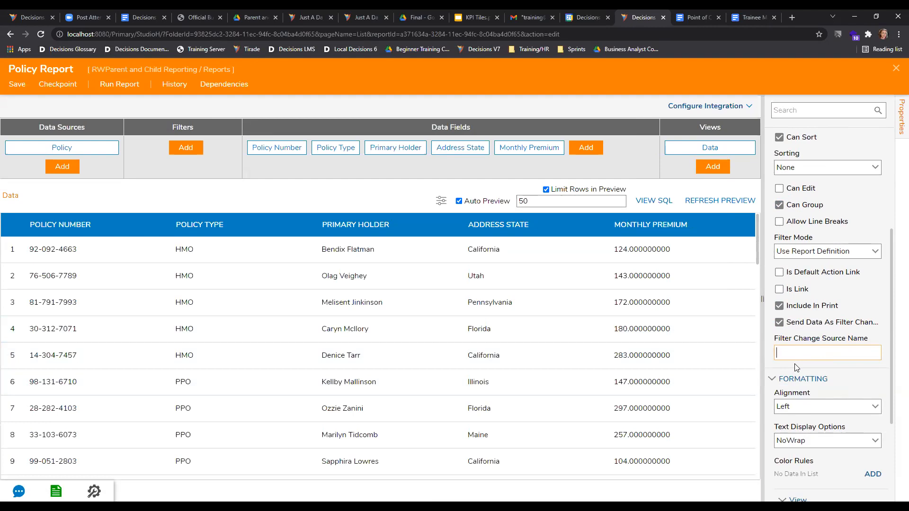
pyautogui.write('RWPID')
pyautogui.press('Left')
pyautogui.write('BAOCT')
# - Copy the Policy Number field's whole filter change source name to the clipboard
pyautogui.hotkey('ctrl', 'a')
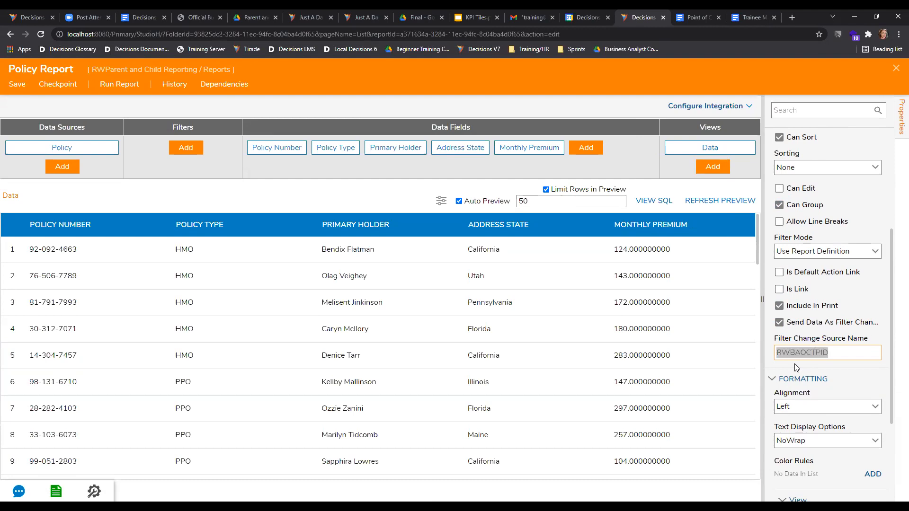
pyautogui.click(829, 357)
pyautogui.moveTo(828, 353); pyautogui.dragTo(769, 359)
pyautogui.rightClick(787, 353)
pyautogui.click(790, 228)
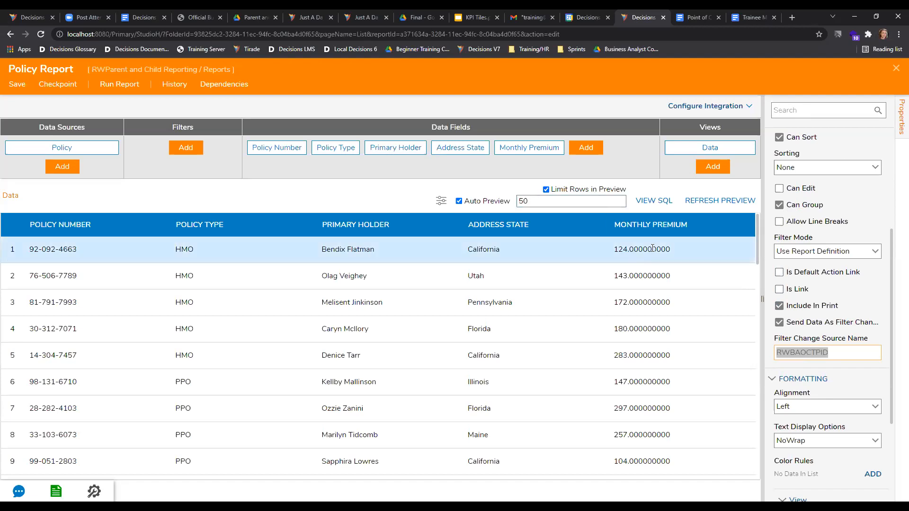
# - Set the Monthly Premium field's format to Currency
pyautogui.click(547, 146)
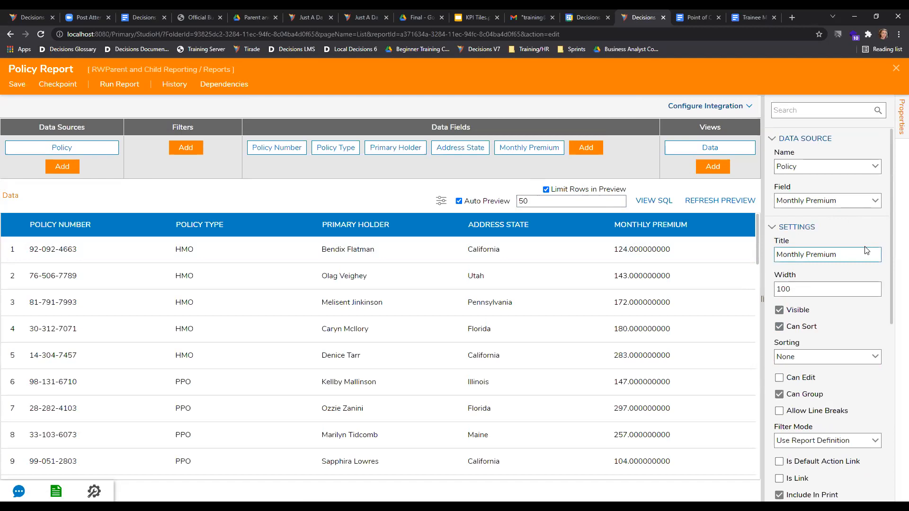
pyautogui.scroll(-5, 859, 258)
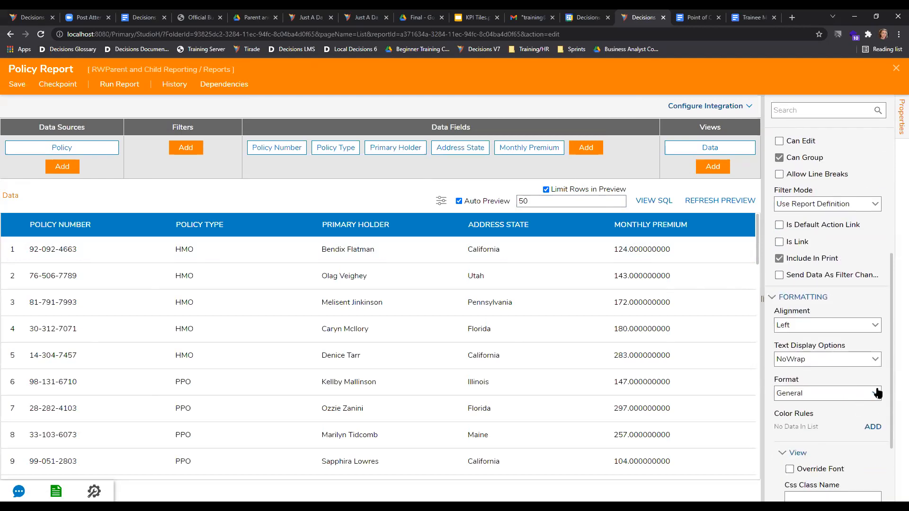
pyautogui.click(874, 393)
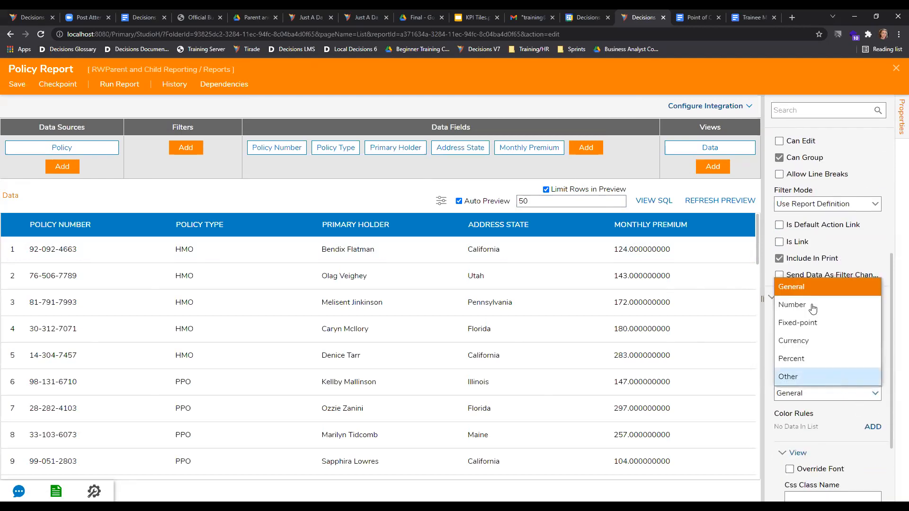
pyautogui.click(815, 342)
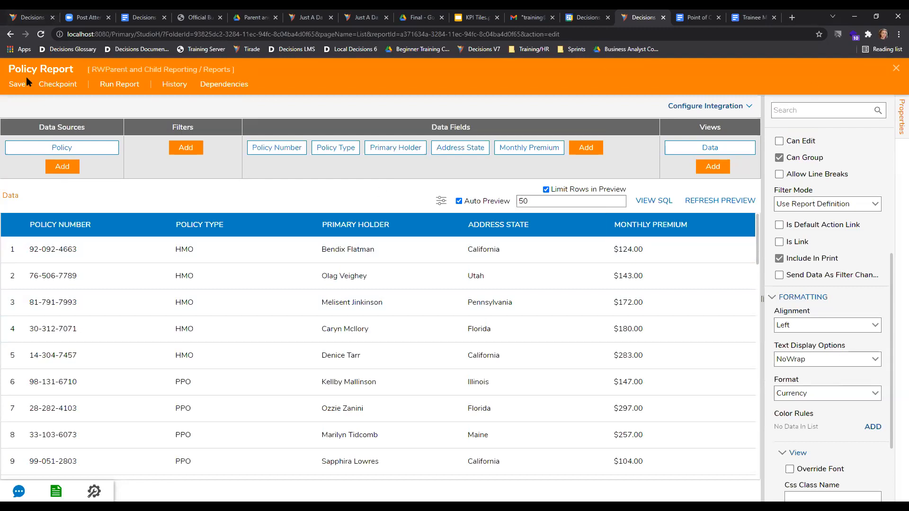
# - Save the Policy Report without notes and close it
pyautogui.click(17, 85)
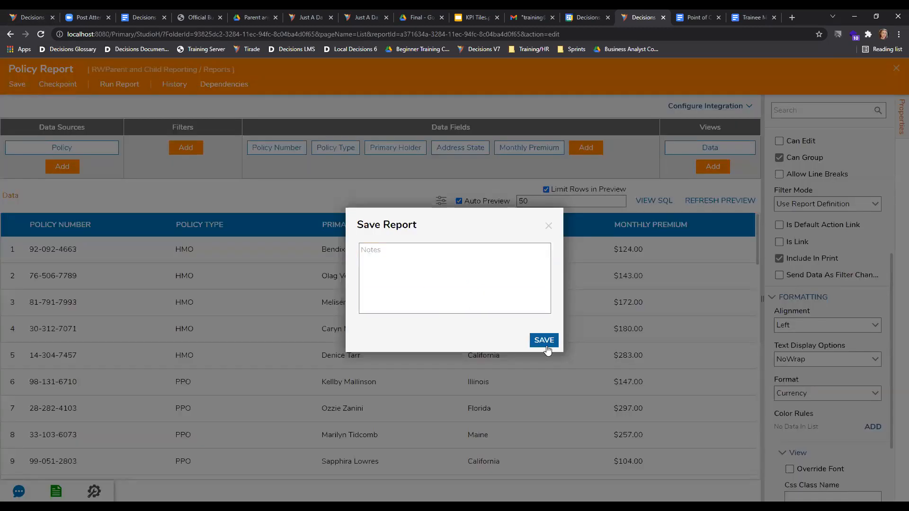
pyautogui.click(545, 340)
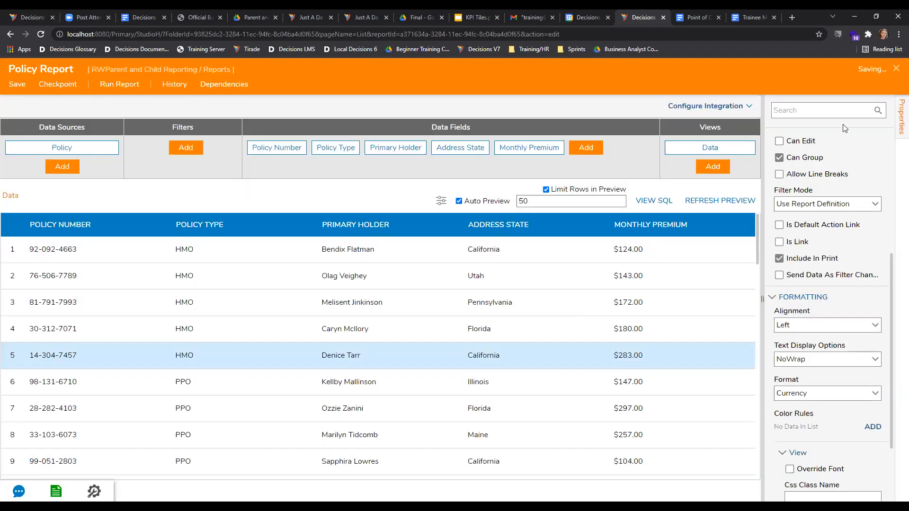
pyautogui.click(895, 70)
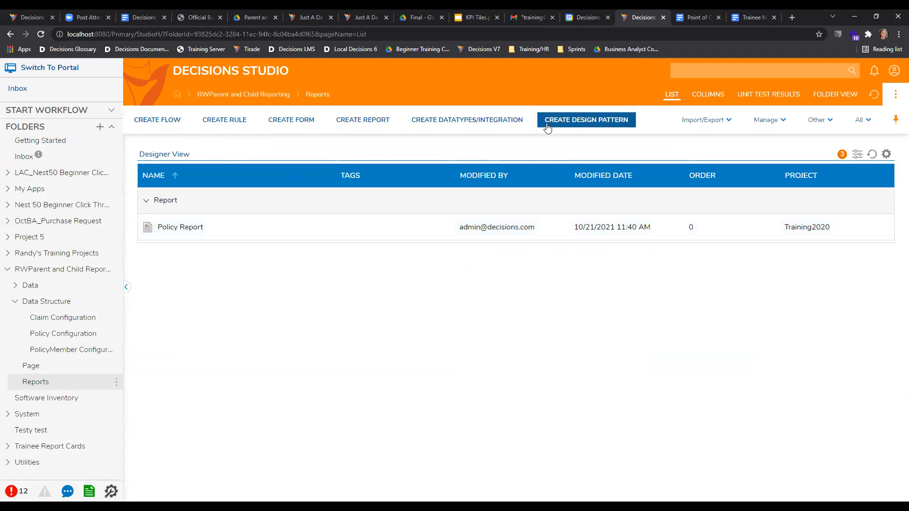
# - Create a new report named Policy Member Report in the Reports folder
pyautogui.click(380, 120)
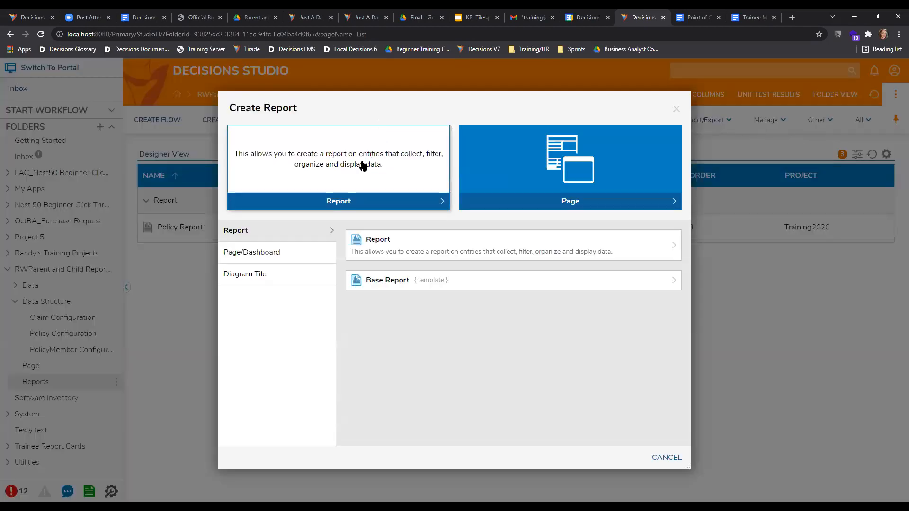
pyautogui.click(364, 164)
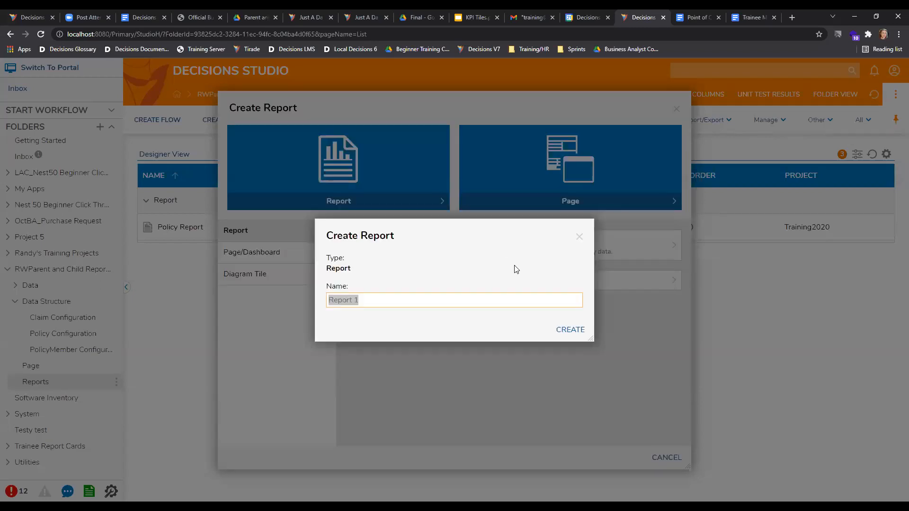
pyautogui.press('BackSpace')
pyautogui.write('Policy Member Report')
pyautogui.press('Return')
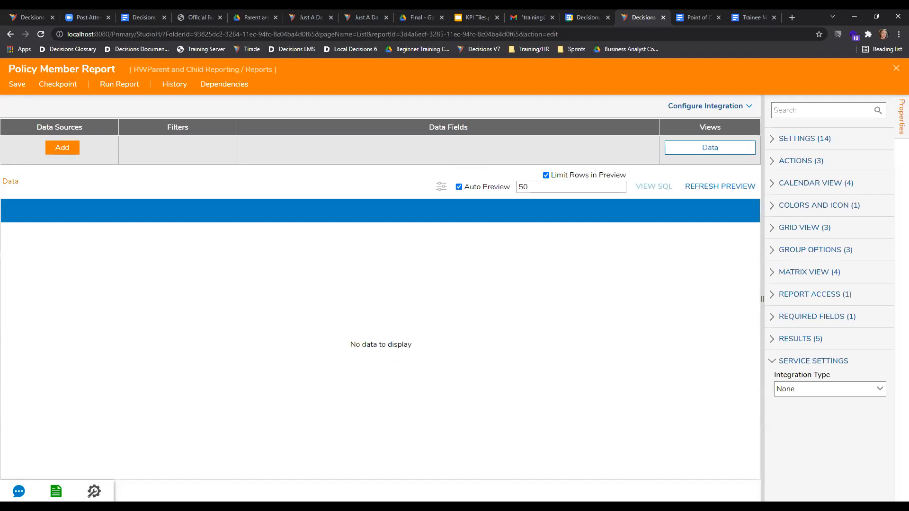
# - Add the Policy Member entity from the user defined types as the new report's data source
pyautogui.click(66, 148)
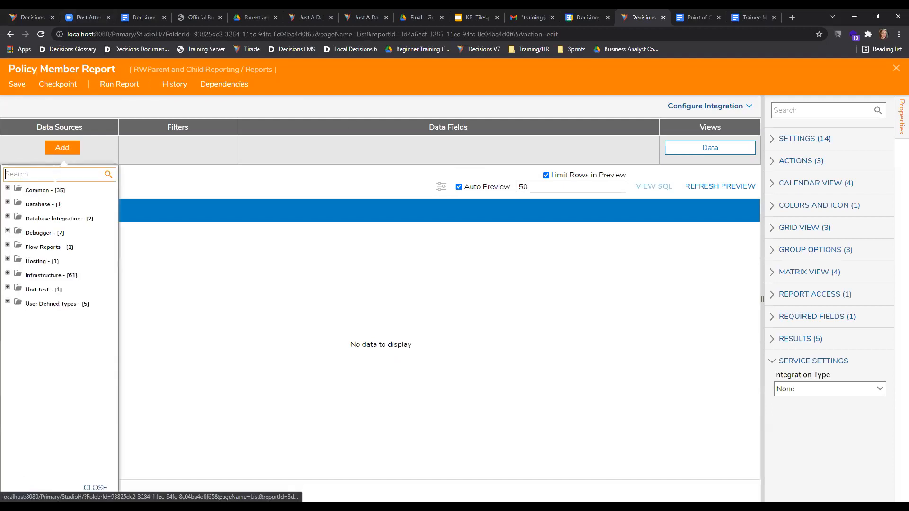
pyautogui.click(8, 302)
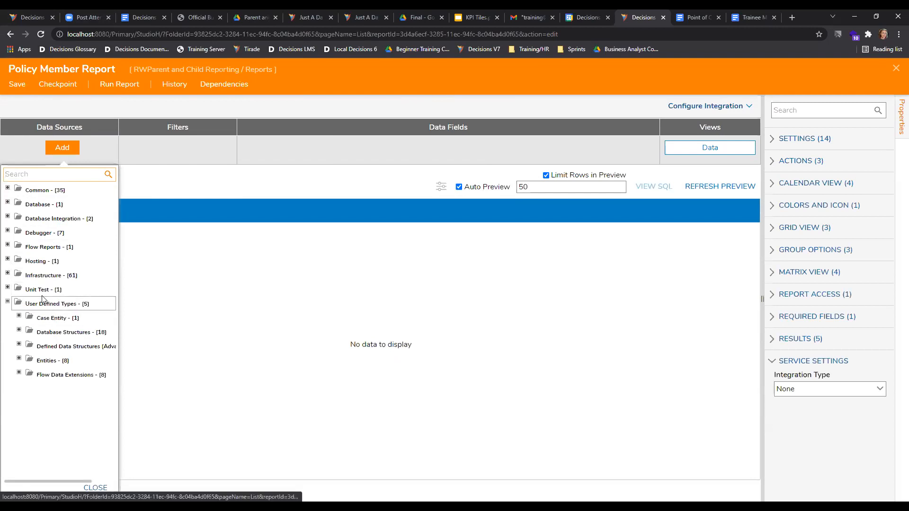
pyautogui.click(19, 359)
pyautogui.scroll(-1, 42, 402)
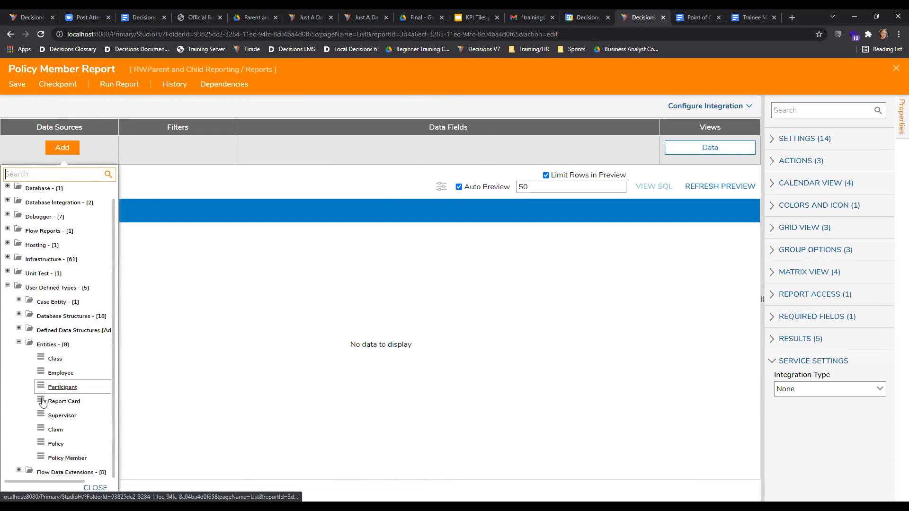
pyautogui.click(67, 458)
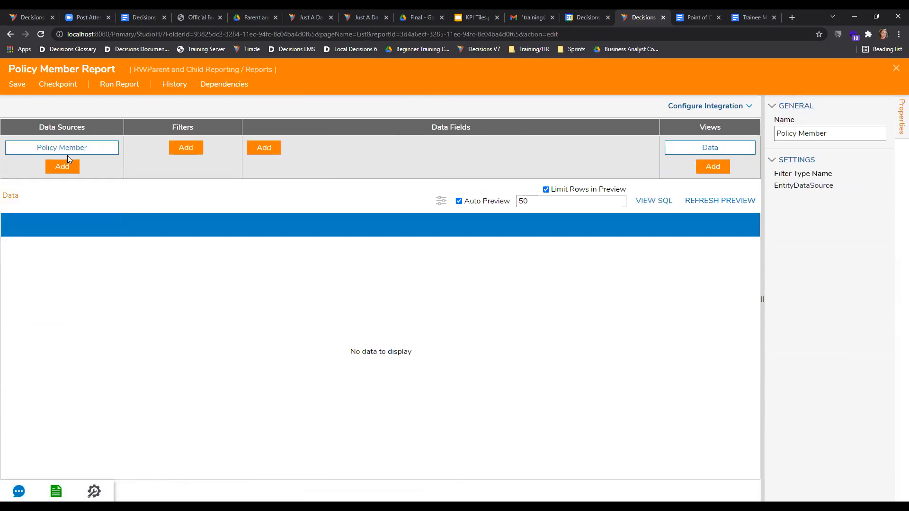
# - Add the Policy Number, Full Name, Date of Birth and Member Id columns as data fields of the Policy Member Report
pyautogui.click(264, 147)
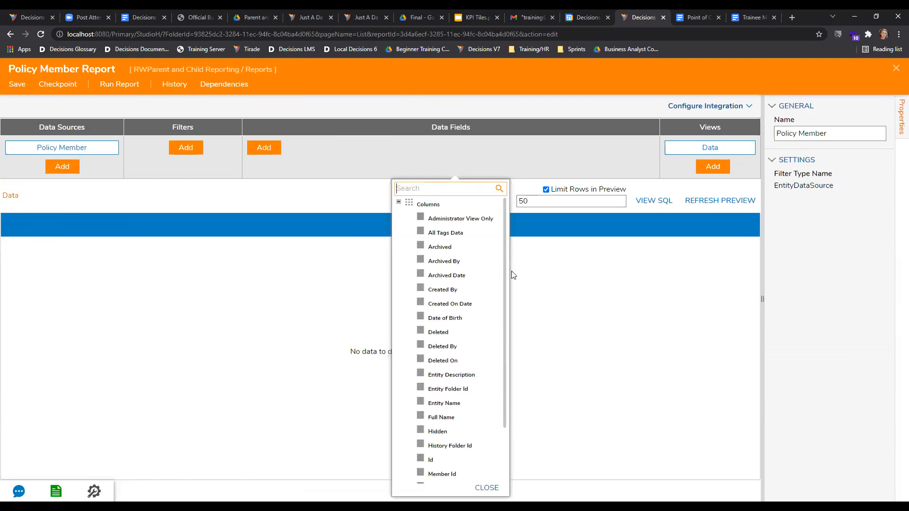
pyautogui.scroll(-2, 450, 347)
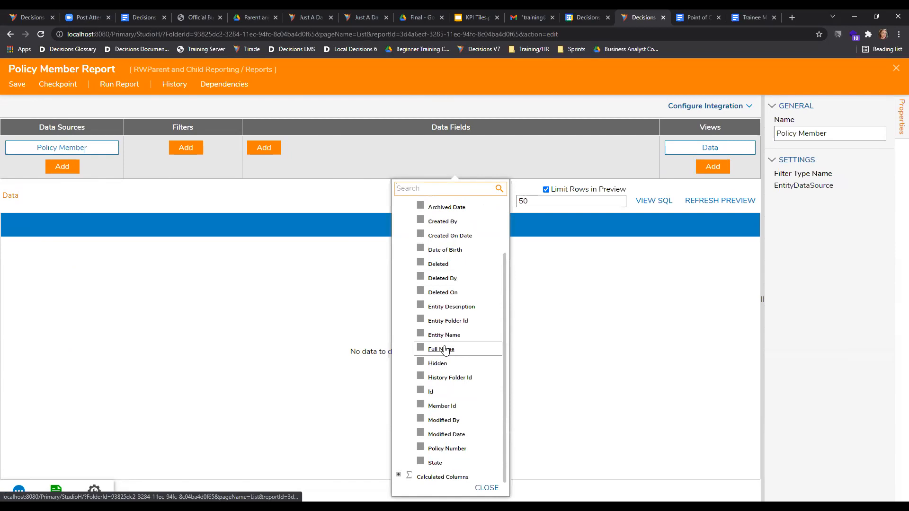
pyautogui.click(447, 448)
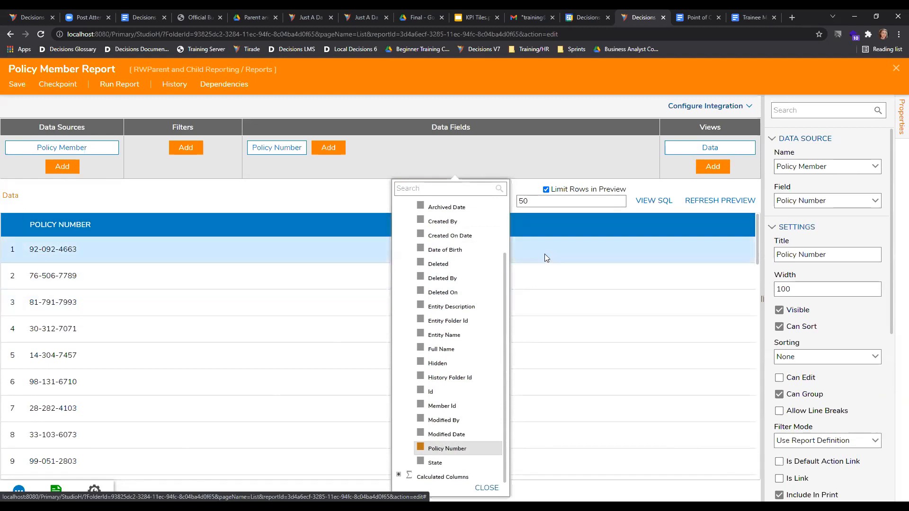
pyautogui.click(445, 349)
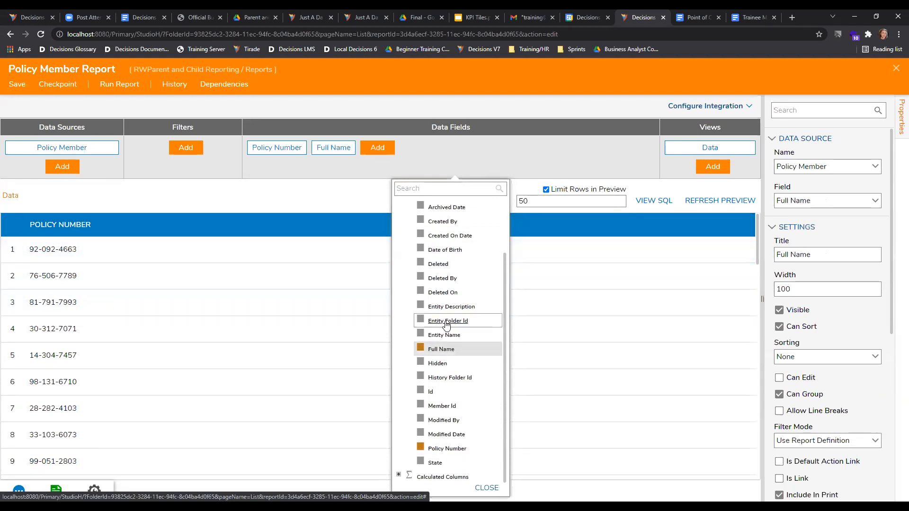
pyautogui.scroll(2, 450, 279)
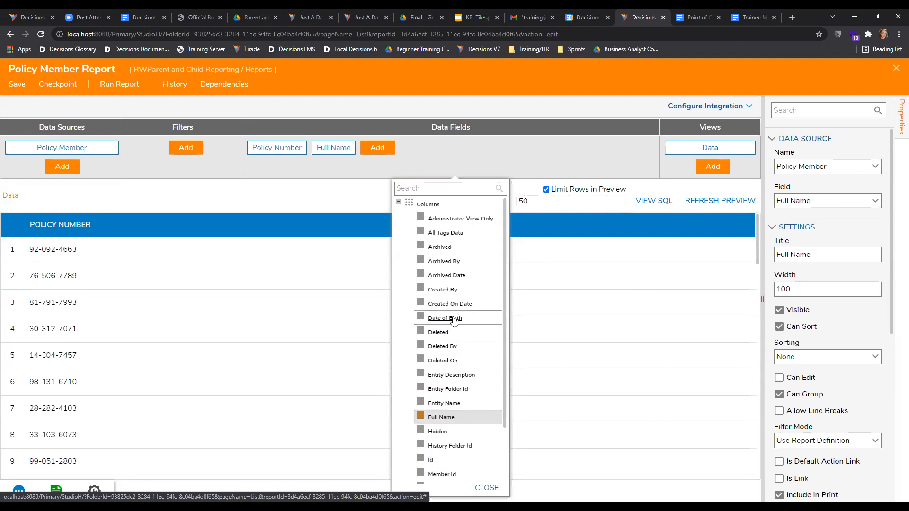
pyautogui.click(454, 321)
pyautogui.scroll(-3, 445, 284)
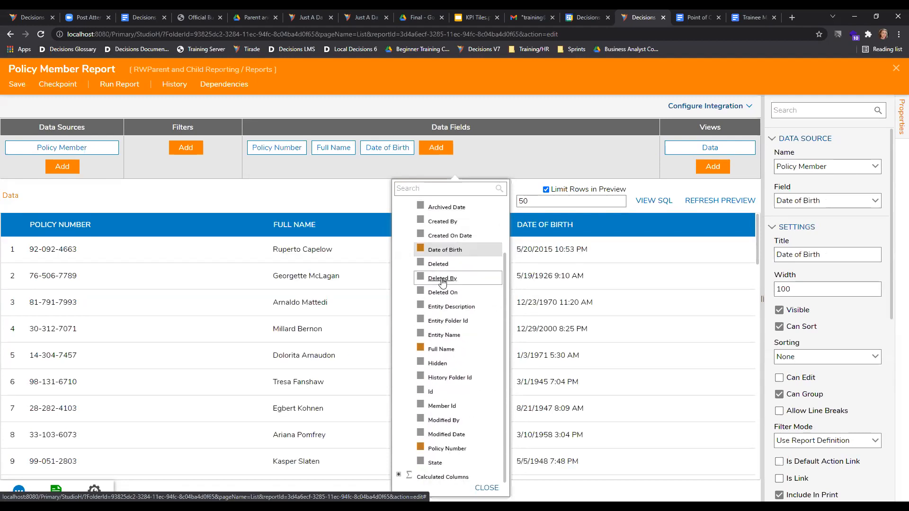
pyautogui.click(441, 406)
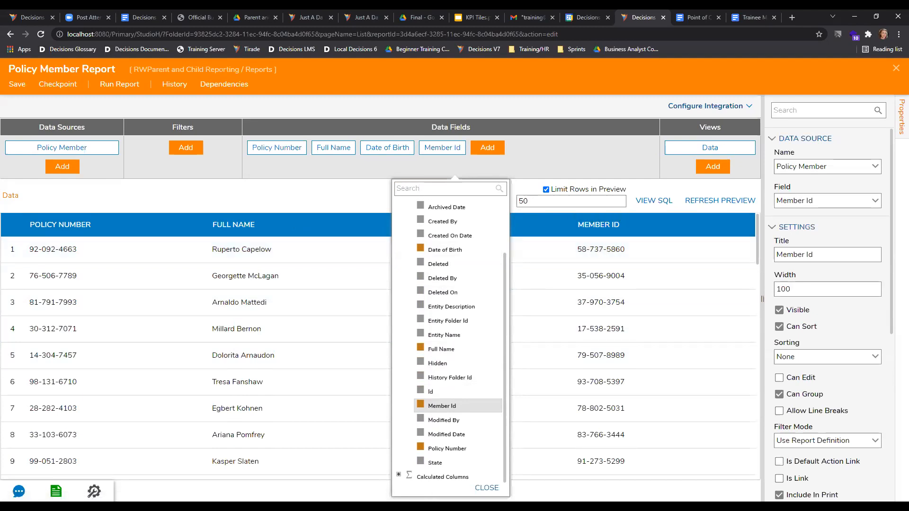
pyautogui.click(622, 147)
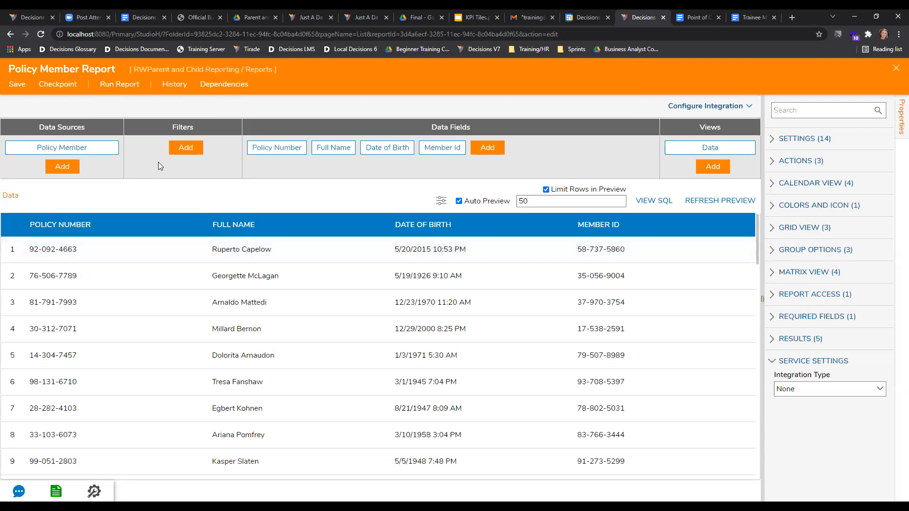
# - Add the Policy Number Equals field filter to the Policy Member Report
pyautogui.click(185, 149)
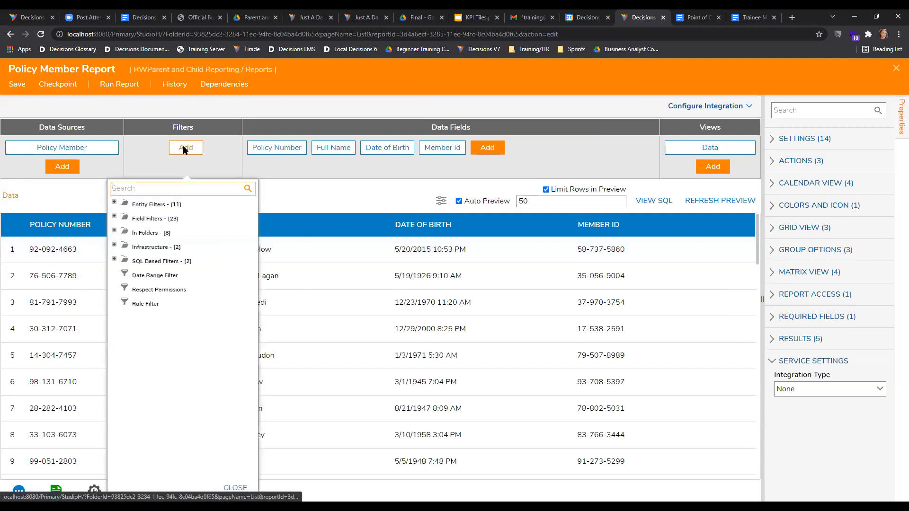
pyautogui.click(114, 216)
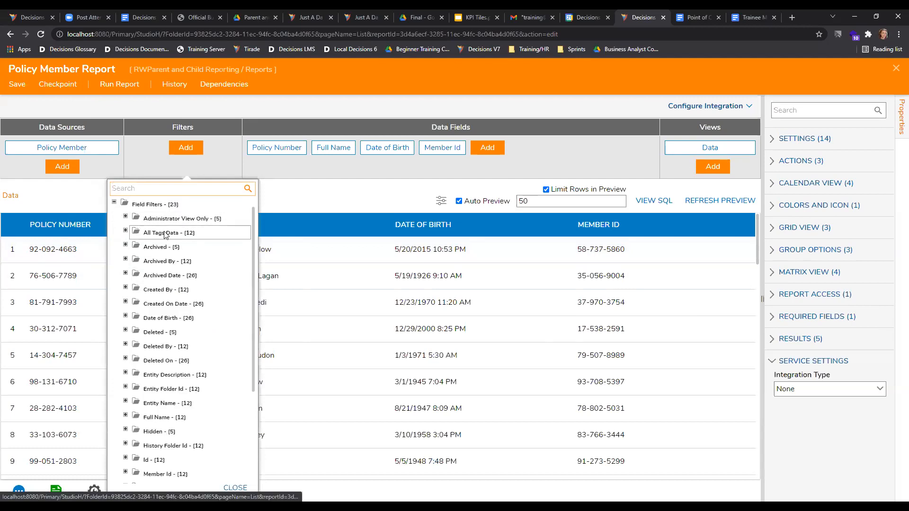
pyautogui.scroll(-1, 165, 247)
pyautogui.scroll(-2, 165, 247)
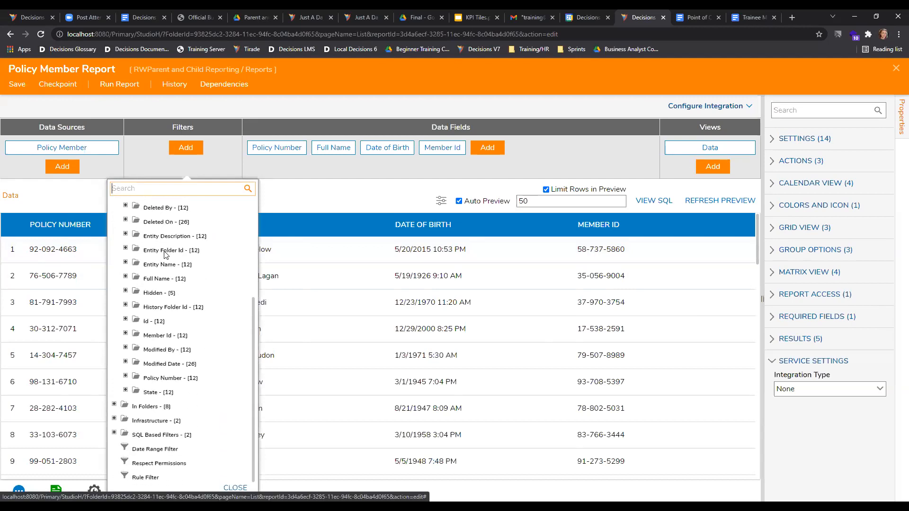
pyautogui.click(153, 379)
pyautogui.scroll(-1, 175, 308)
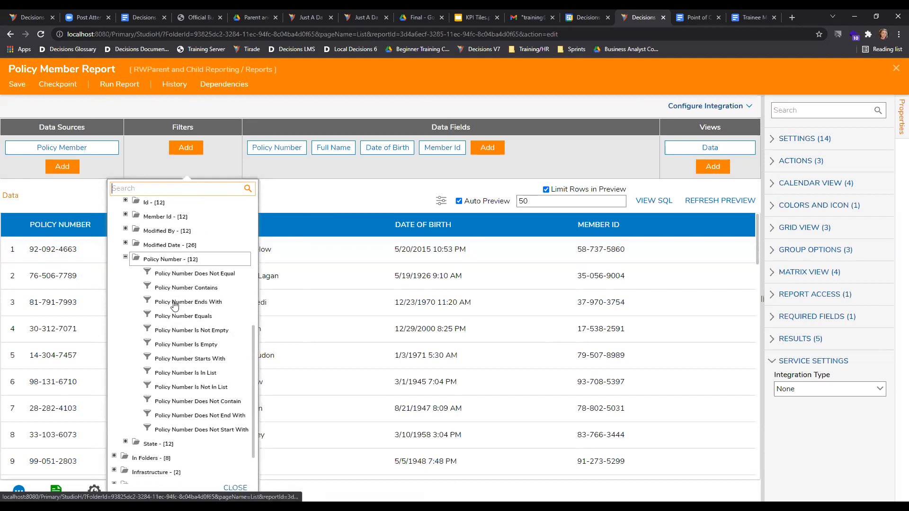
pyautogui.click(193, 318)
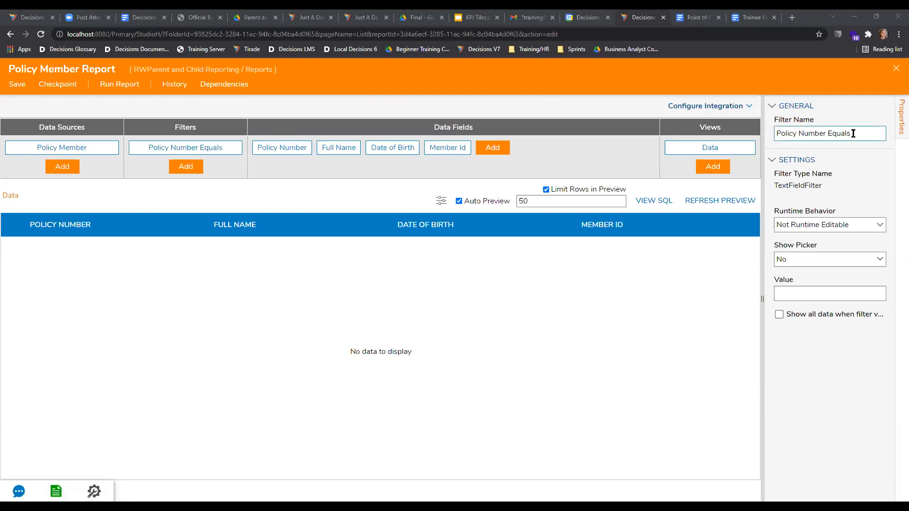
# - Rename the Policy Number Equals filter to RWBAOCTPID, matching the parent report's filter change source name
pyautogui.moveTo(853, 133); pyautogui.dragTo(762, 148)
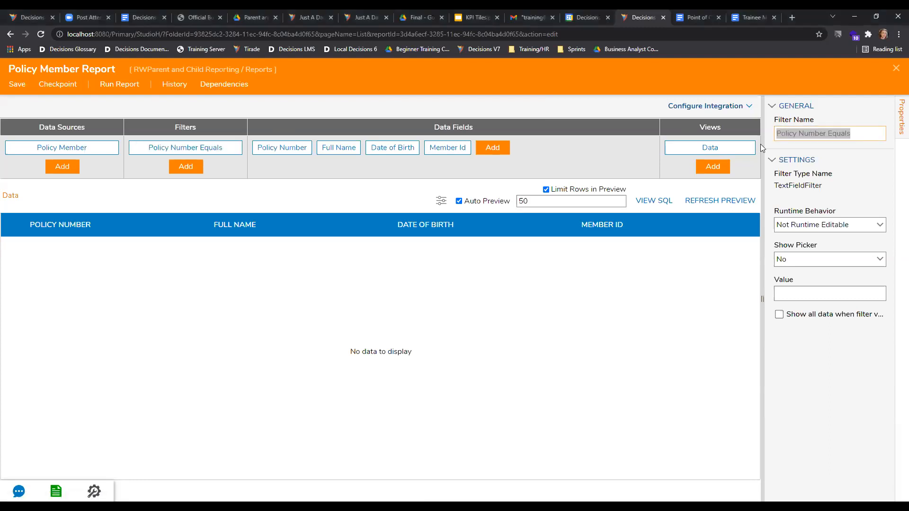
pyautogui.write('RWBAOCTPID')
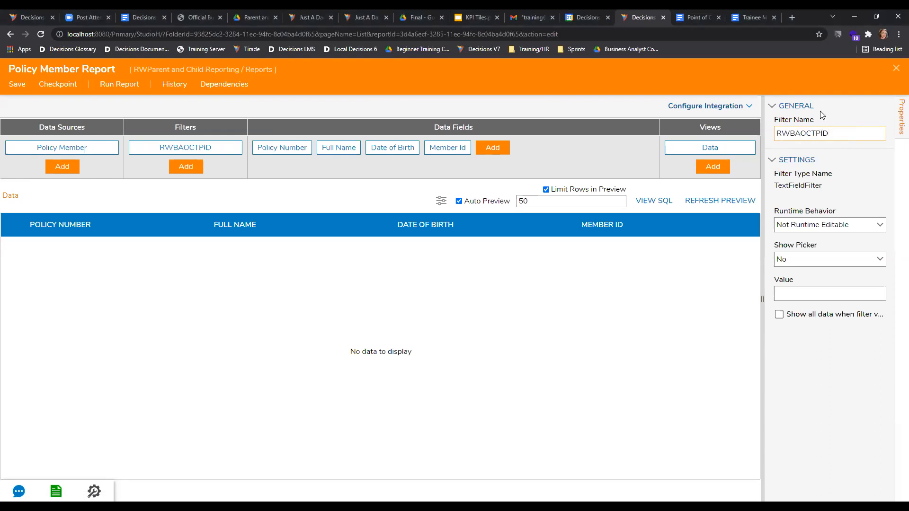
pyautogui.click(820, 114)
pyautogui.click(821, 113)
pyautogui.doubleClick(836, 135)
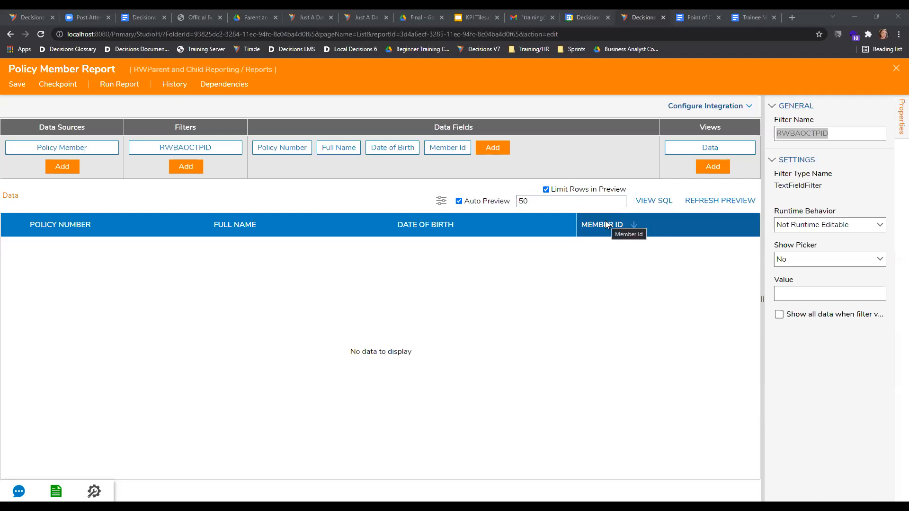
# - Copy the RWBAOCTPID filter name and make the Member Id data field send its data as a filter change
pyautogui.moveTo(828, 132); pyautogui.dragTo(768, 131)
pyautogui.hotkey('ctrl', 'c')
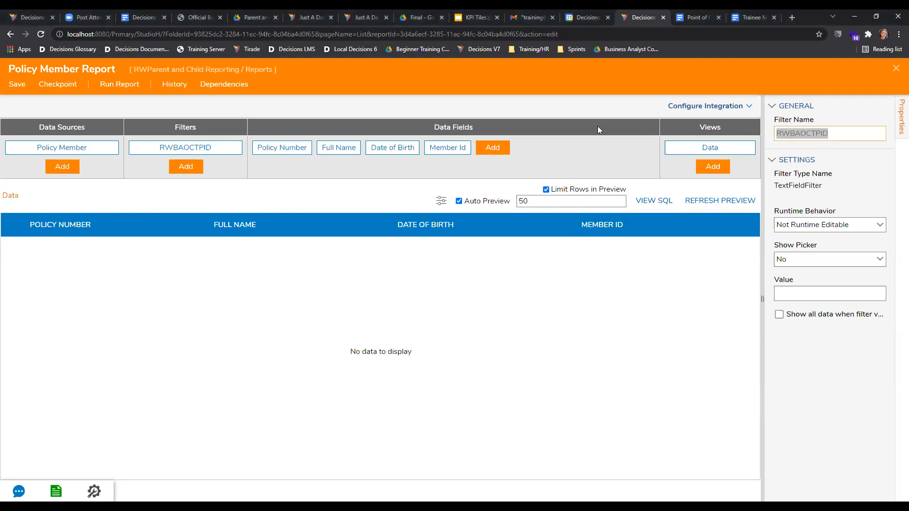
pyautogui.click(433, 144)
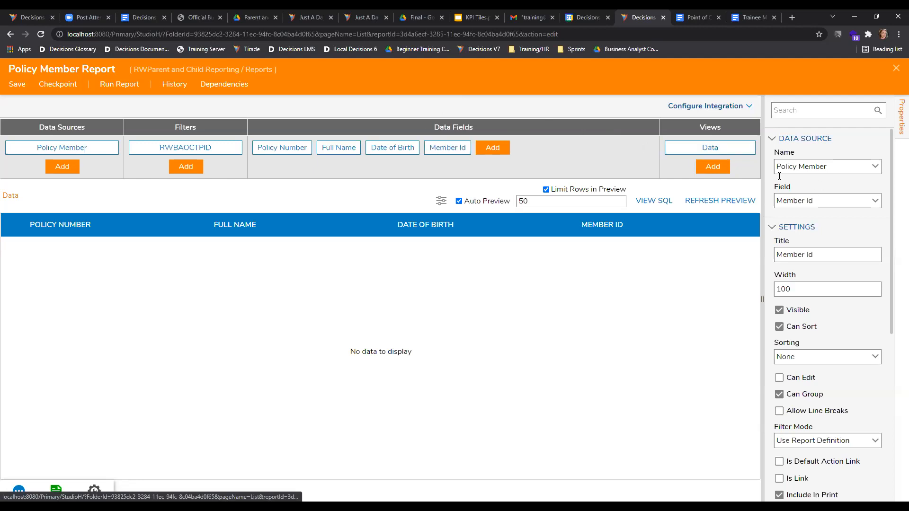
pyautogui.scroll(-4, 823, 258)
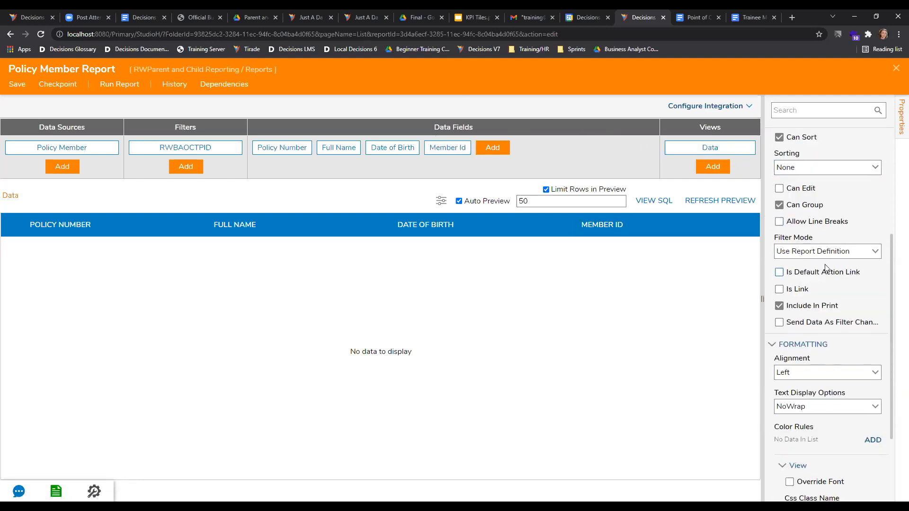
pyautogui.click(834, 324)
pyautogui.click(812, 356)
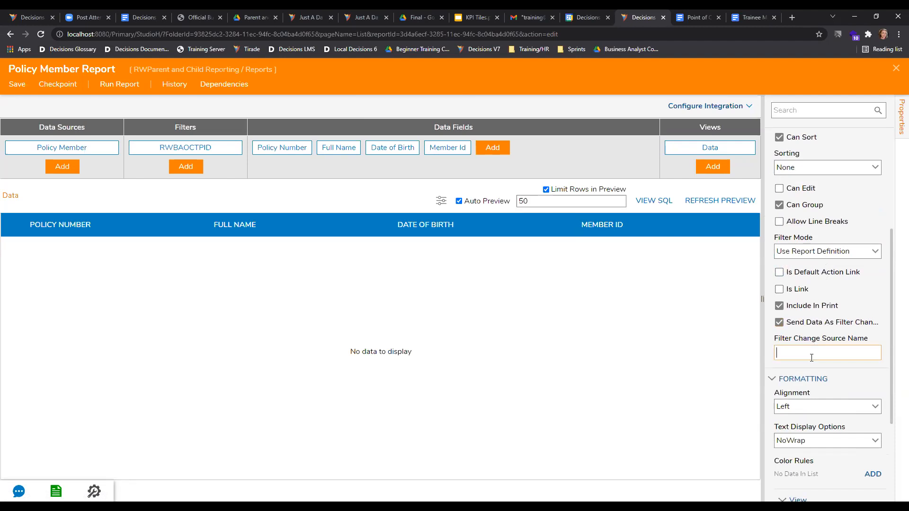
# - Set the Member Id field's filter change source name to RWBAOCTMID and close the Policy Member Report, saving its changes
pyautogui.hotkey('ctrl', 'v')
pyautogui.moveTo(830, 353); pyautogui.dragTo(817, 355)
pyautogui.click(818, 355)
pyautogui.press('BackSpace')
pyautogui.write('M')
pyautogui.doubleClick(818, 355)
pyautogui.click(836, 367)
pyautogui.doubleClick(838, 349)
pyautogui.moveTo(838, 349); pyautogui.dragTo(789, 345)
pyautogui.click(896, 68)
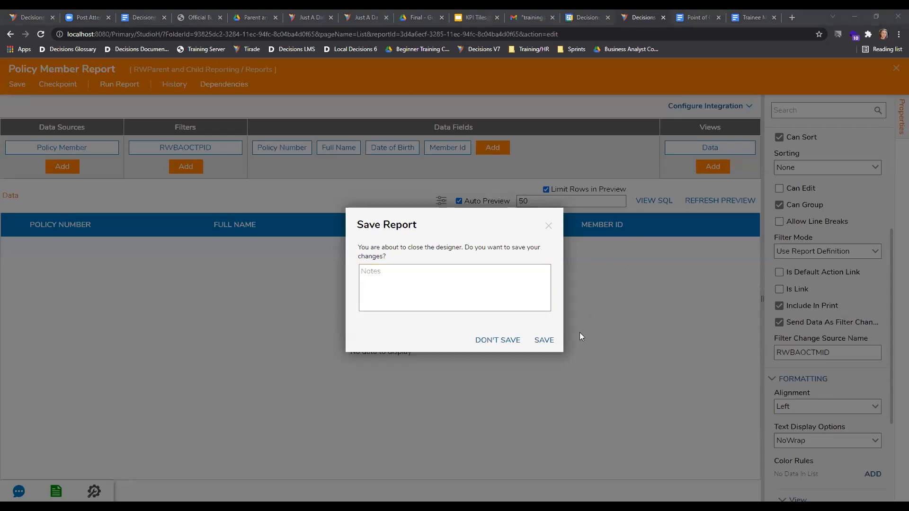
pyautogui.click(548, 342)
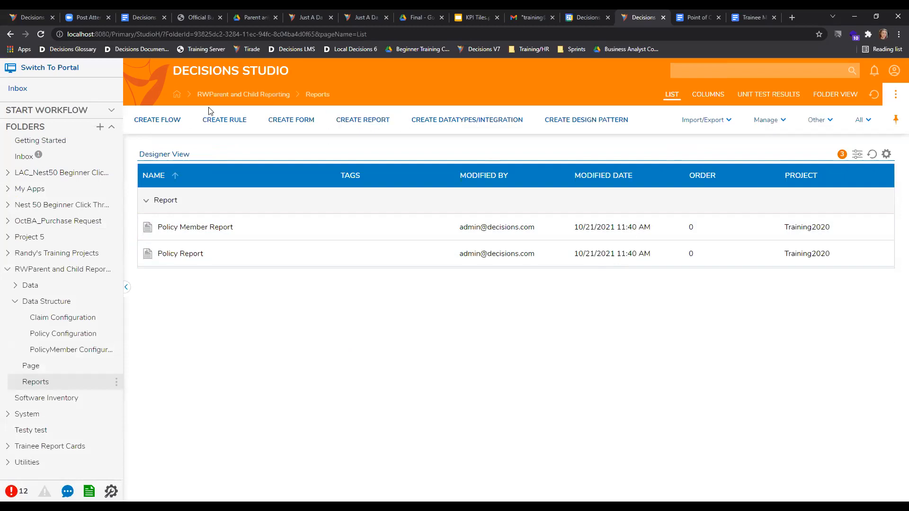
# - Create a new report named Claims Report in the Reports folder
pyautogui.click(362, 121)
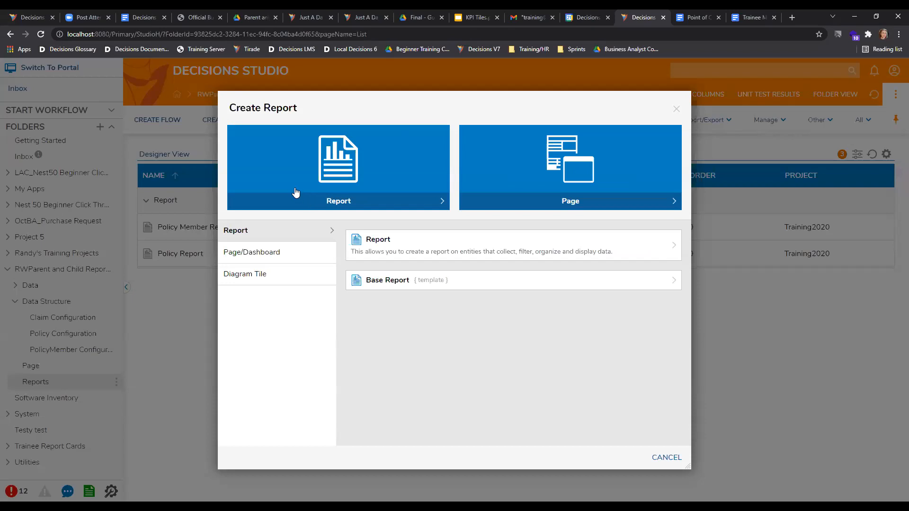
pyautogui.click(294, 192)
pyautogui.write('C')
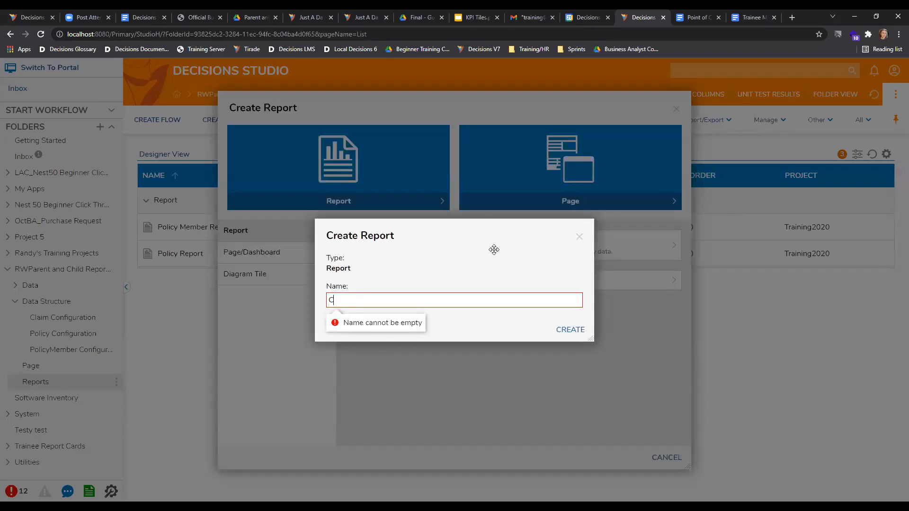
pyautogui.write('laim')
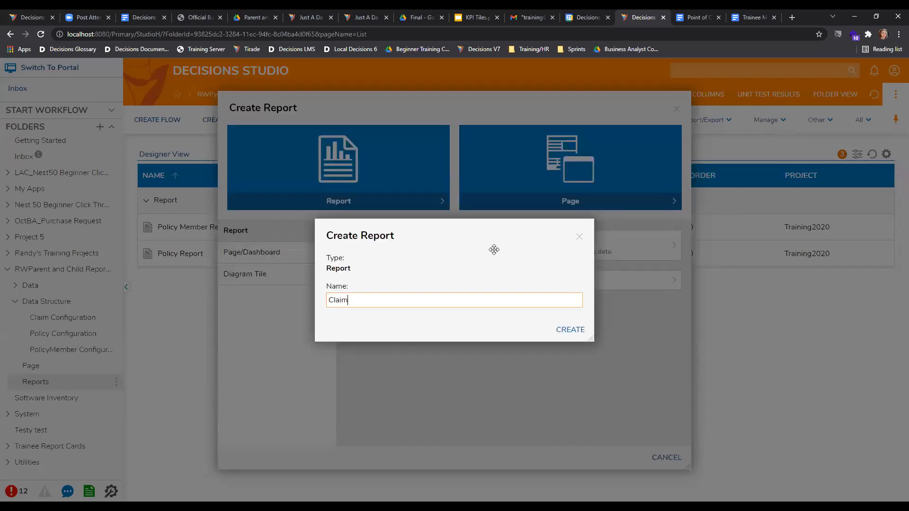
pyautogui.write('s Reprot')
pyautogui.press('BackSpace')
pyautogui.press('BackSpace')
pyautogui.press('BackSpace')
pyautogui.write('ort')
pyautogui.click(572, 330)
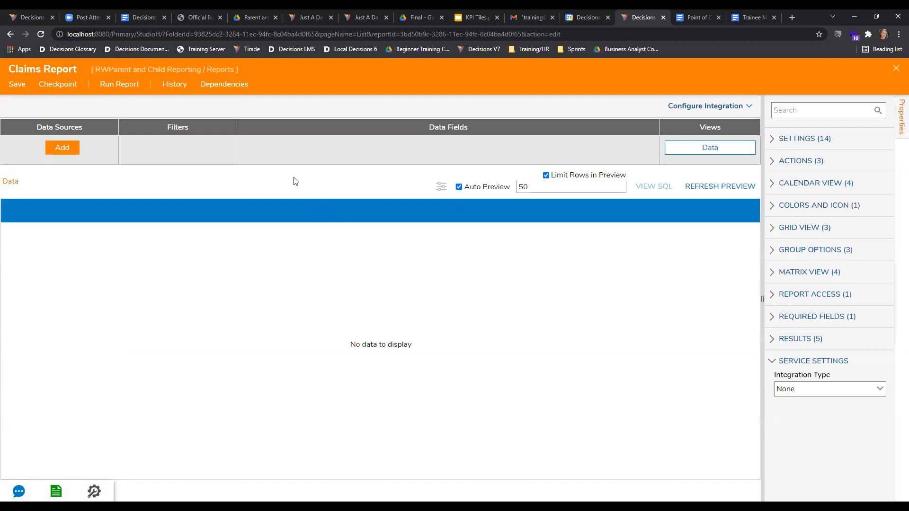
# - Add the Claim entity from the user defined types as the Claims Report's data source
pyautogui.click(61, 149)
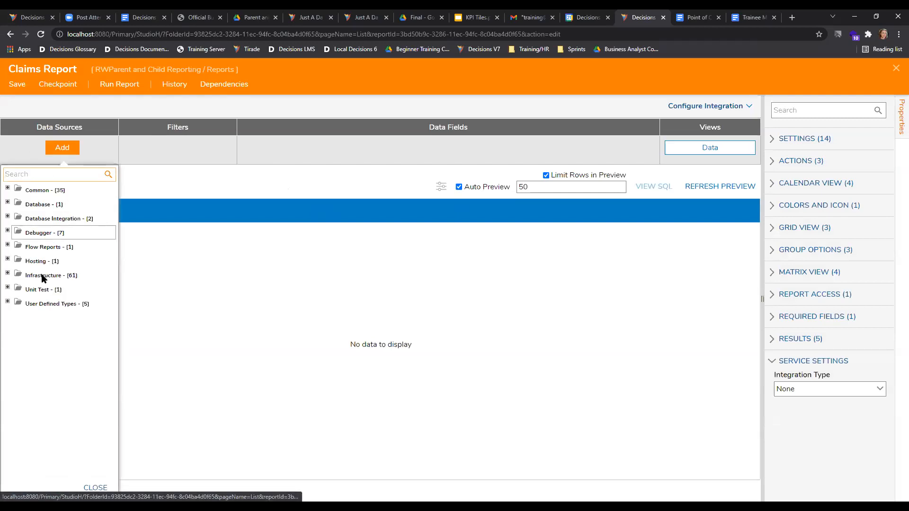
pyautogui.click(8, 302)
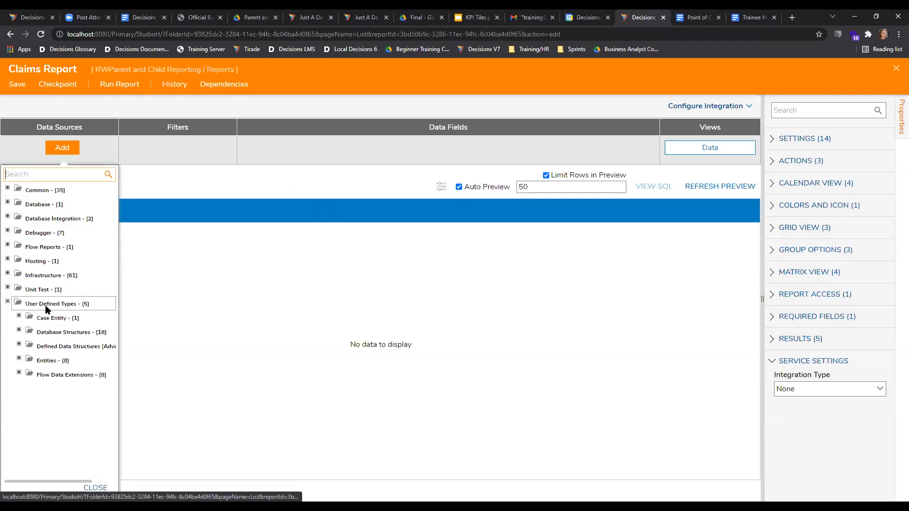
pyautogui.click(20, 360)
pyautogui.scroll(-1, 76, 342)
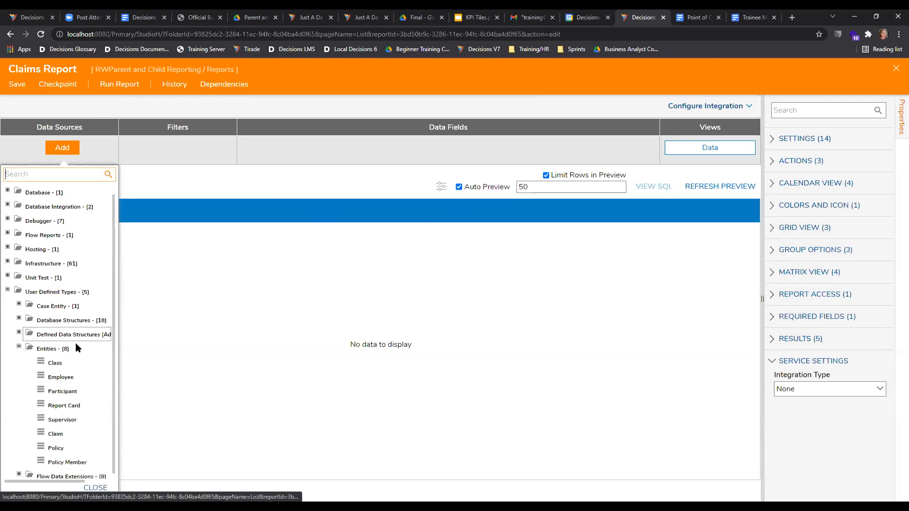
pyautogui.click(55, 431)
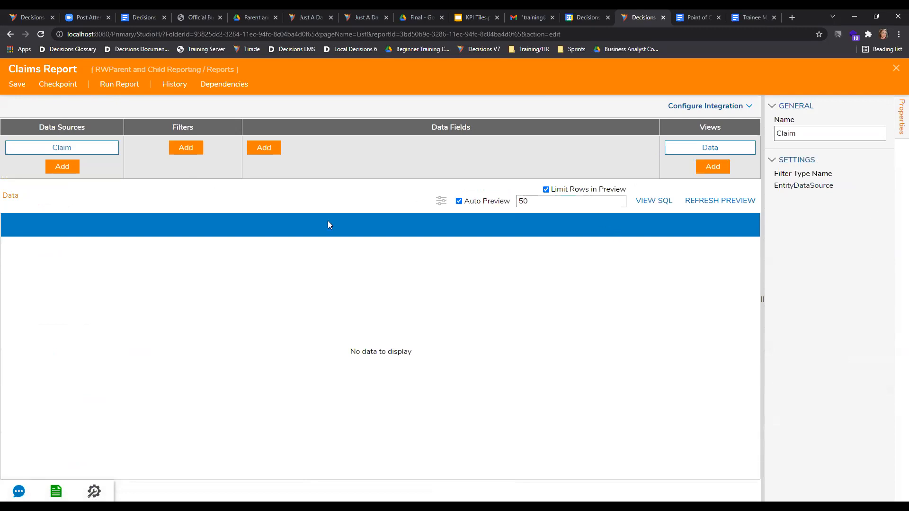
# - Add the Claim Amount, Member Id and Claim Date columns as data fields of the Claims Report
pyautogui.click(265, 148)
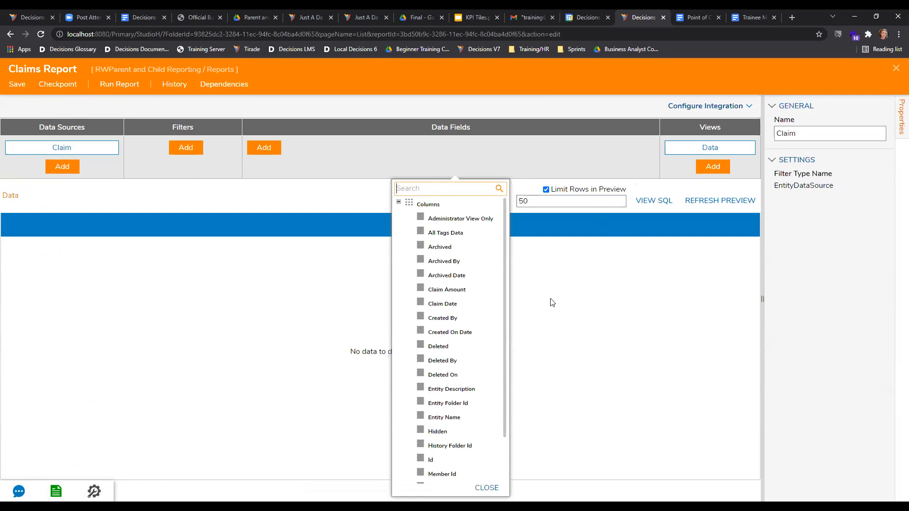
pyautogui.click(449, 291)
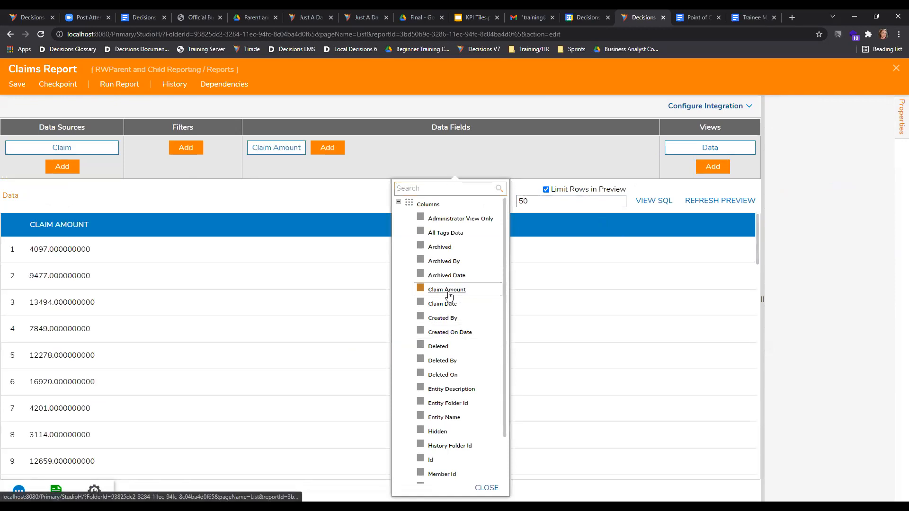
pyautogui.scroll(-2, 438, 331)
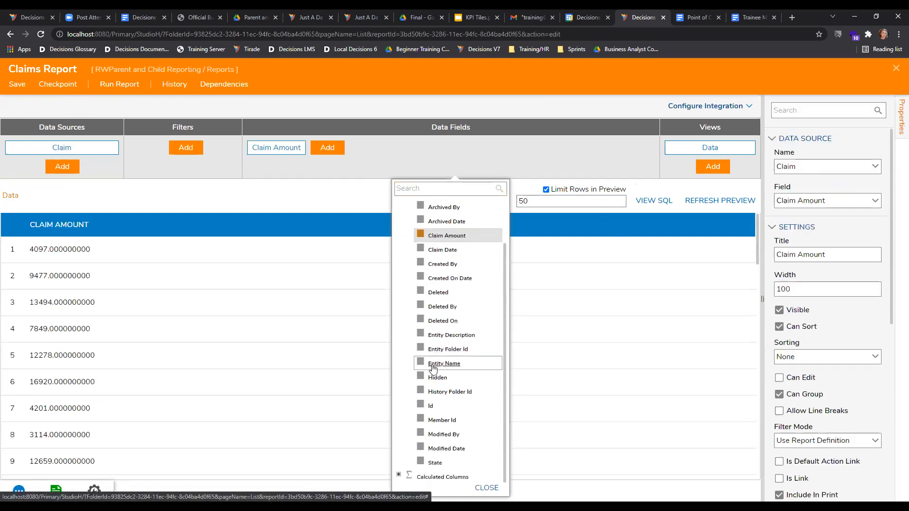
pyautogui.click(440, 420)
pyautogui.click(439, 250)
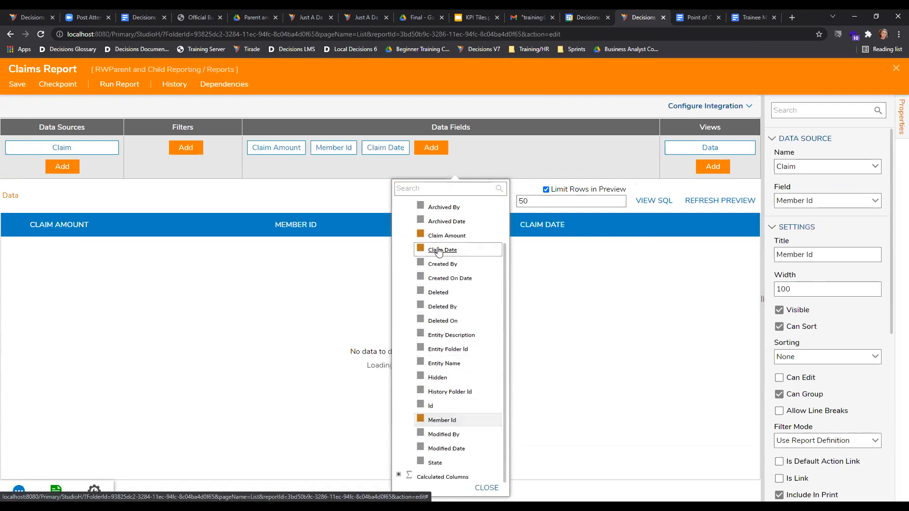
pyautogui.click(311, 192)
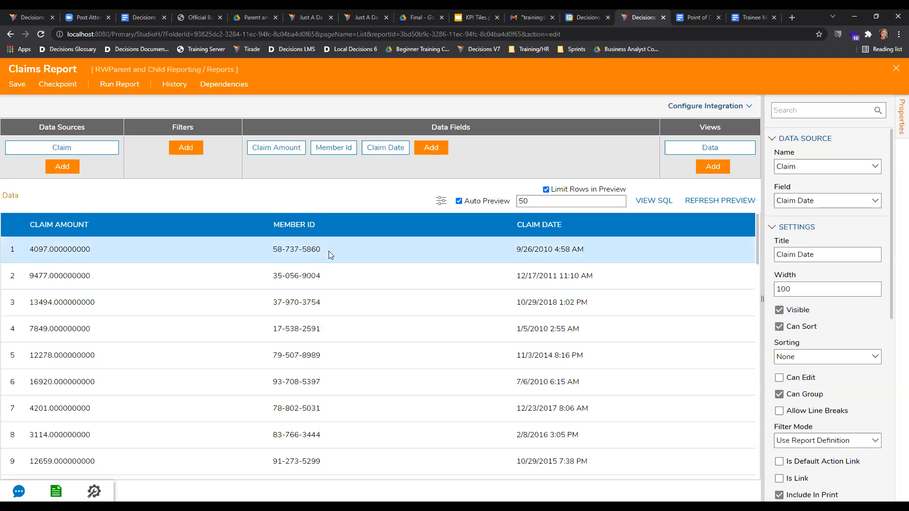
pyautogui.moveTo(278, 249); pyautogui.dragTo(324, 251)
pyautogui.click(318, 378)
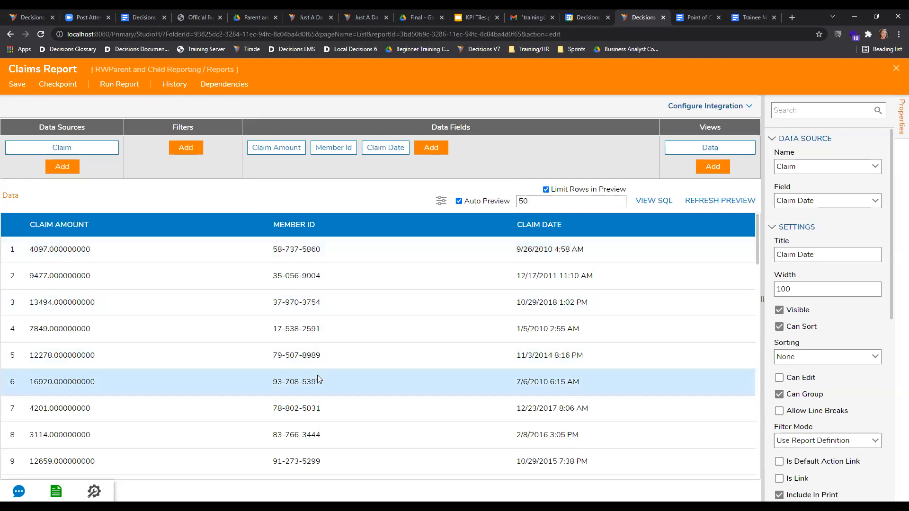
# - Add the Member Id Equals field filter to the Claims Report
pyautogui.click(180, 147)
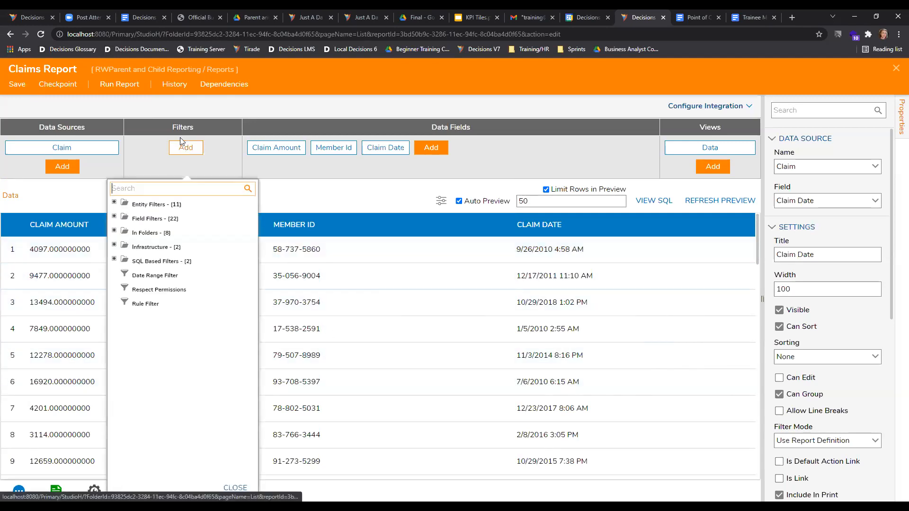
pyautogui.click(122, 216)
pyautogui.scroll(-5, 125, 331)
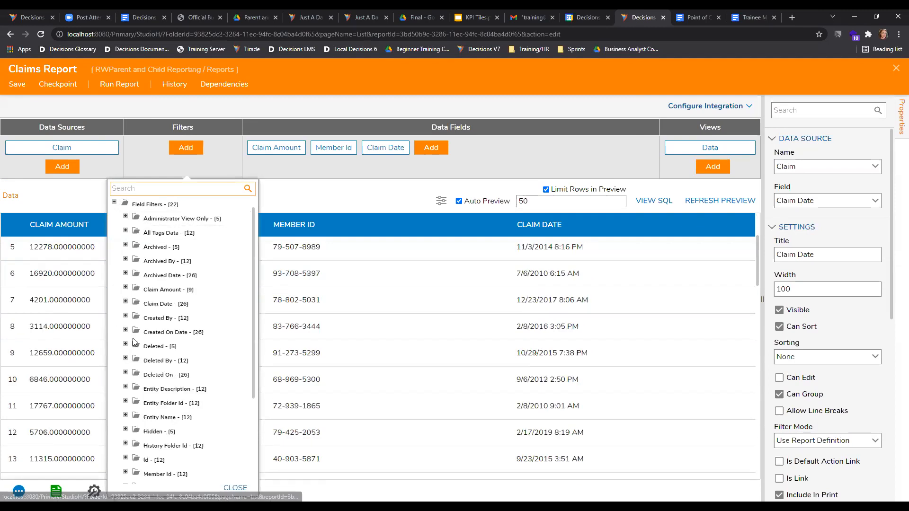
pyautogui.click(125, 349)
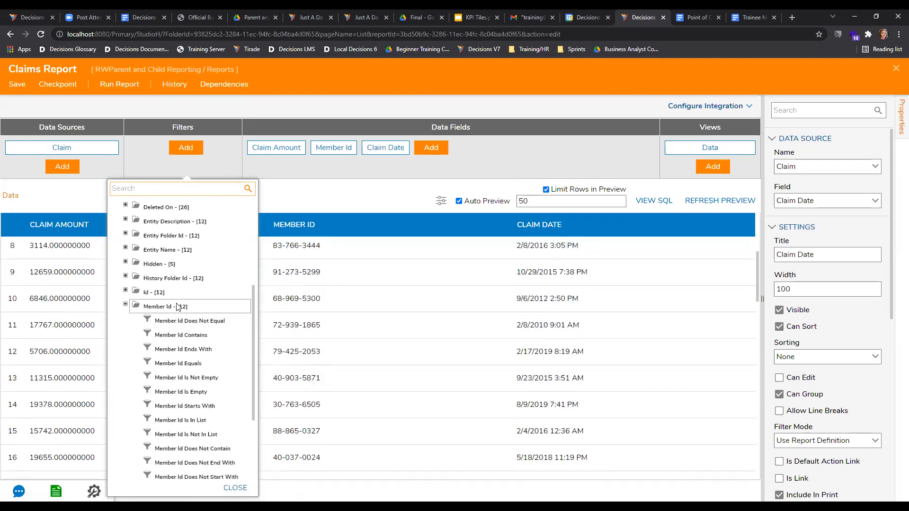
pyautogui.scroll(-2, 191, 250)
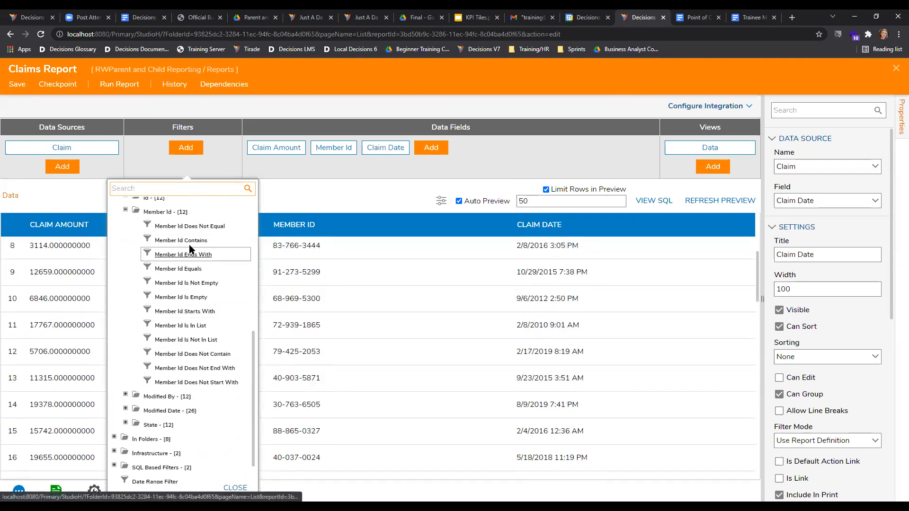
pyautogui.click(185, 268)
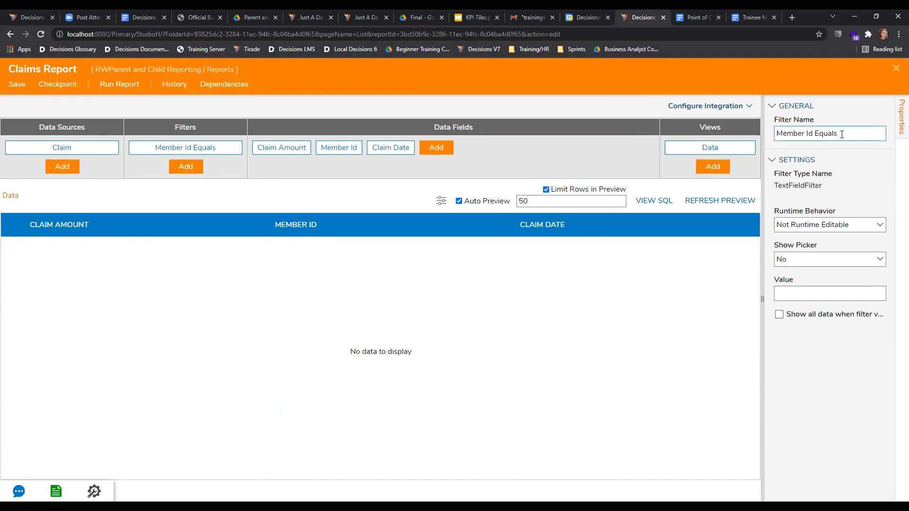
# - Rename the Member Id Equals filter to RWBAOCTMID, matching the Policy Member Report's filter change source name
pyautogui.moveTo(848, 133); pyautogui.dragTo(704, 139)
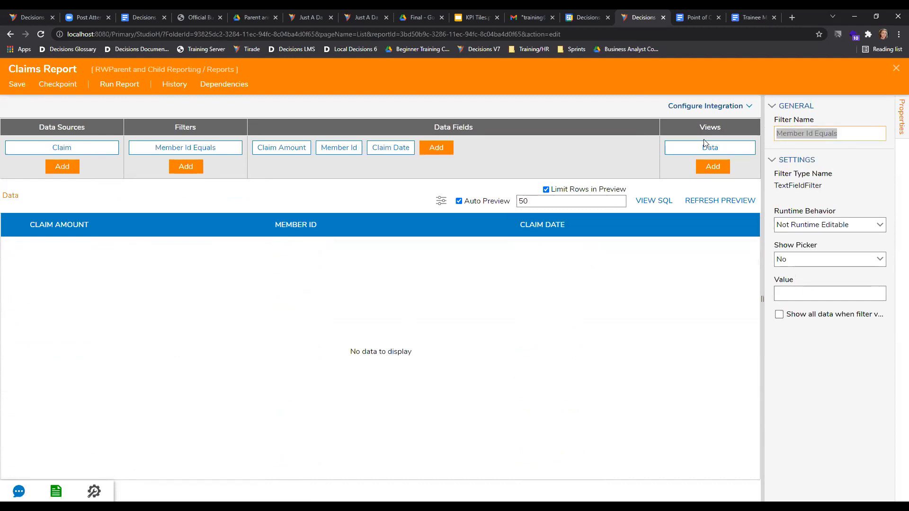
pyautogui.press('BackSpace')
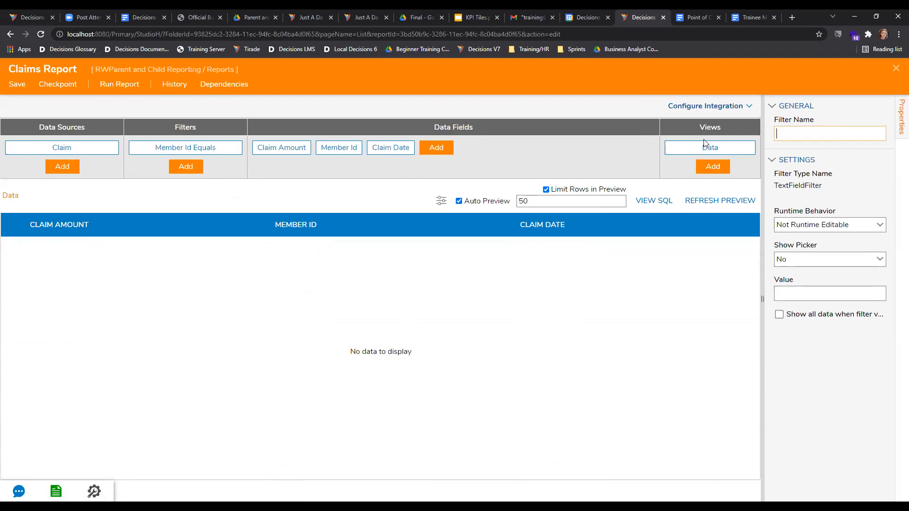
pyautogui.write('RWBAOCTMID')
pyautogui.moveTo(833, 133); pyautogui.dragTo(777, 134)
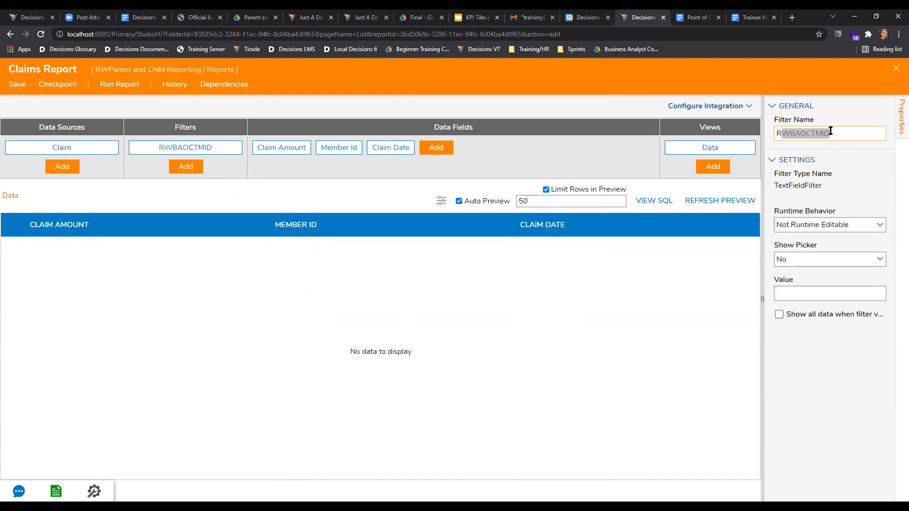
pyautogui.click(835, 152)
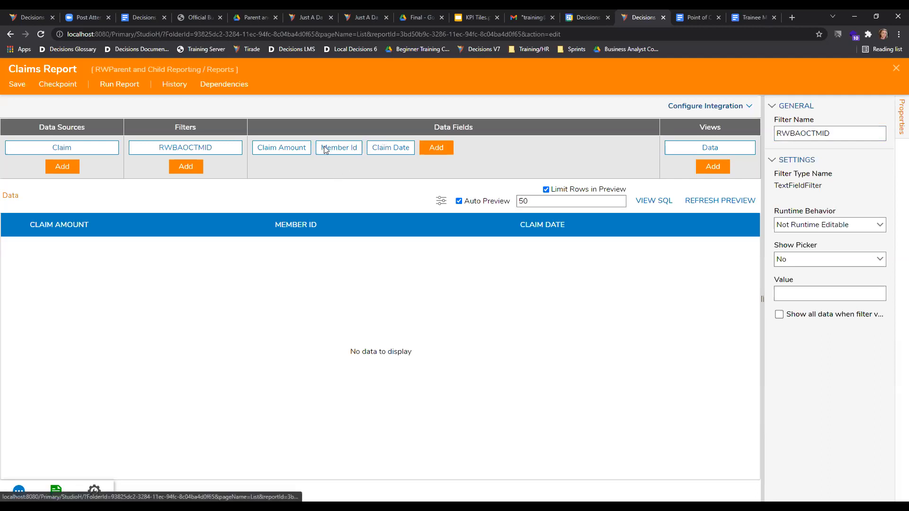
# - Set the Claim Amount data field's format to Currency
pyautogui.click(293, 148)
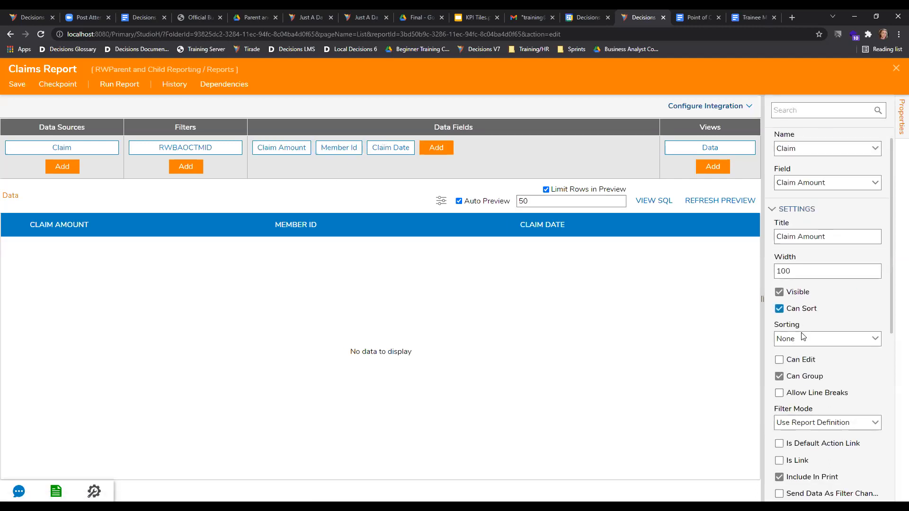
pyautogui.scroll(-5, 803, 337)
pyautogui.click(875, 345)
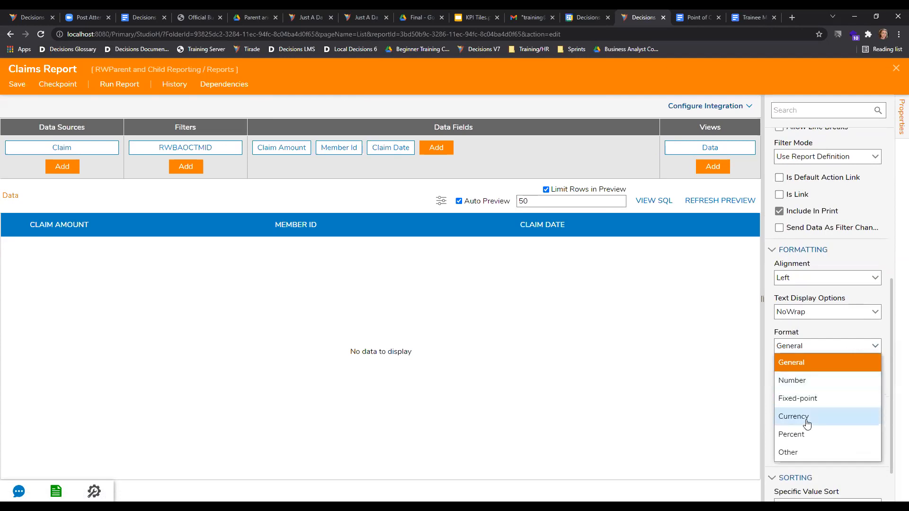
pyautogui.click(807, 425)
# - Set the Claim Date data field's format to Short Date
pyautogui.click(376, 147)
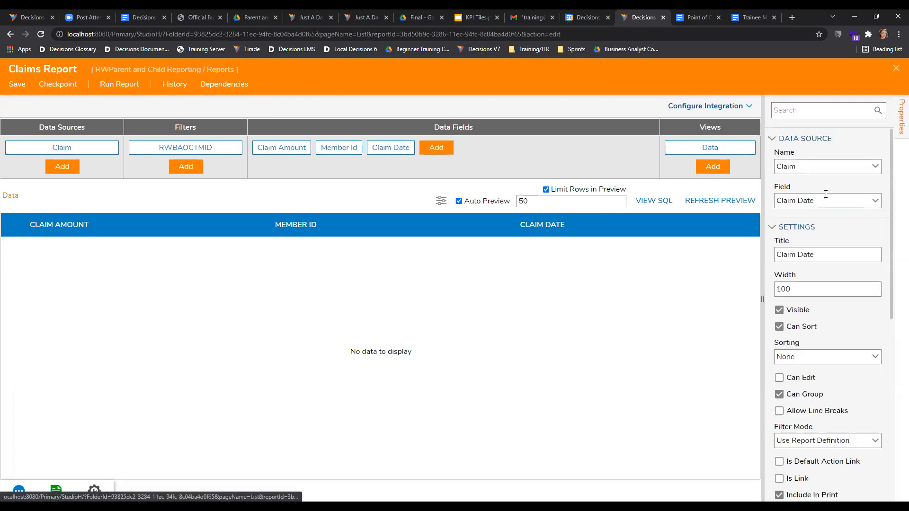
pyautogui.scroll(-5, 868, 256)
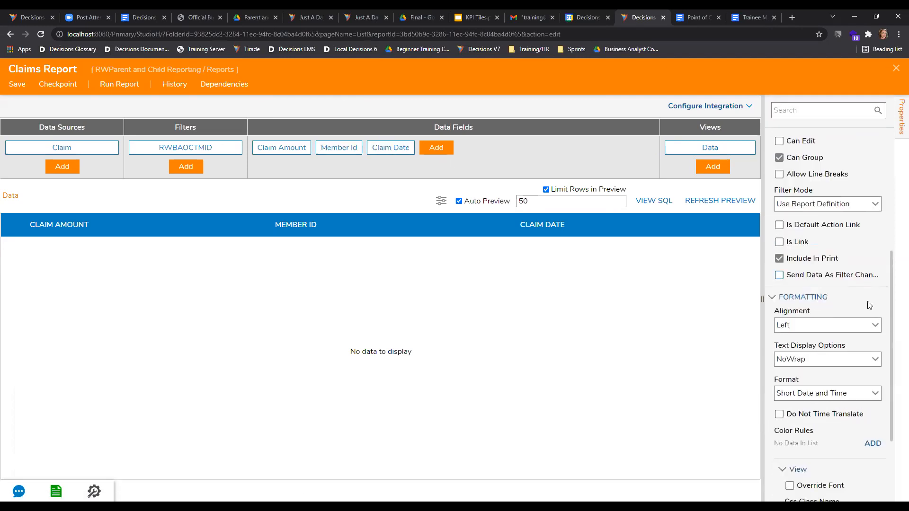
pyautogui.click(876, 394)
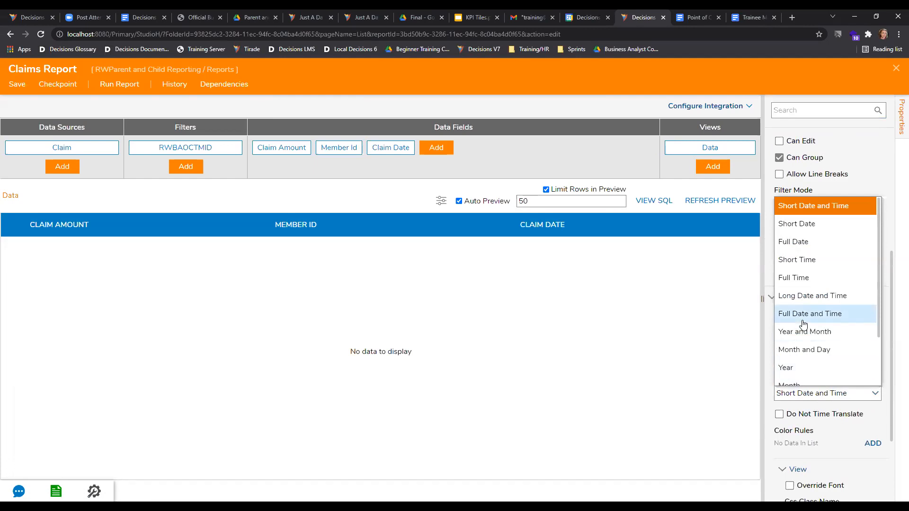
pyautogui.click(796, 224)
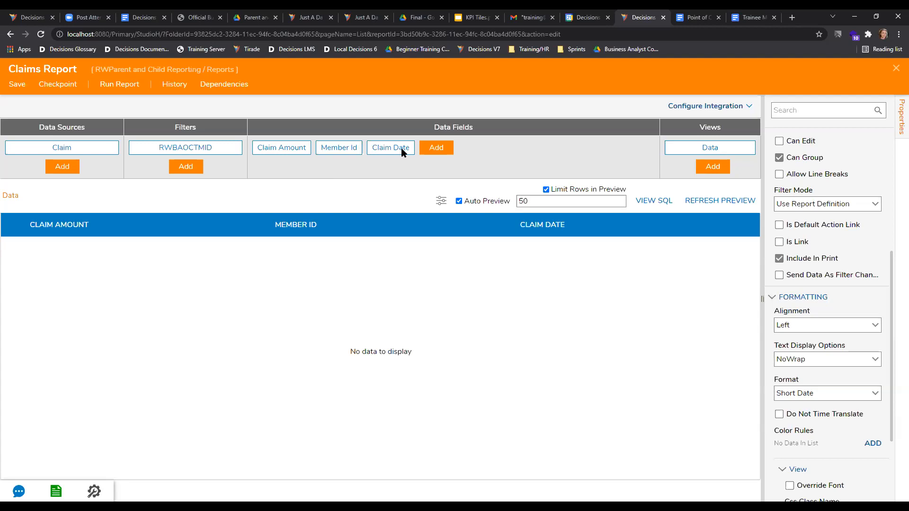
# - Save the Claims Report and close it
pyautogui.click(340, 148)
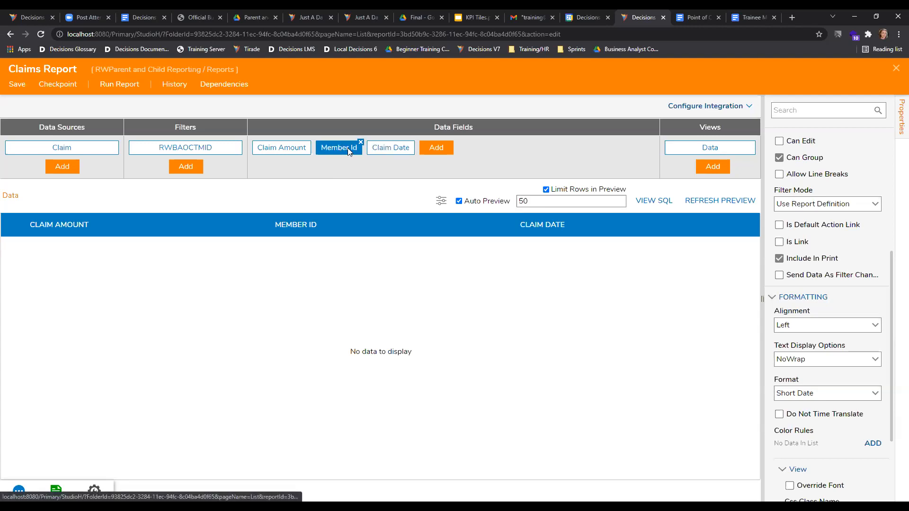
pyautogui.click(15, 88)
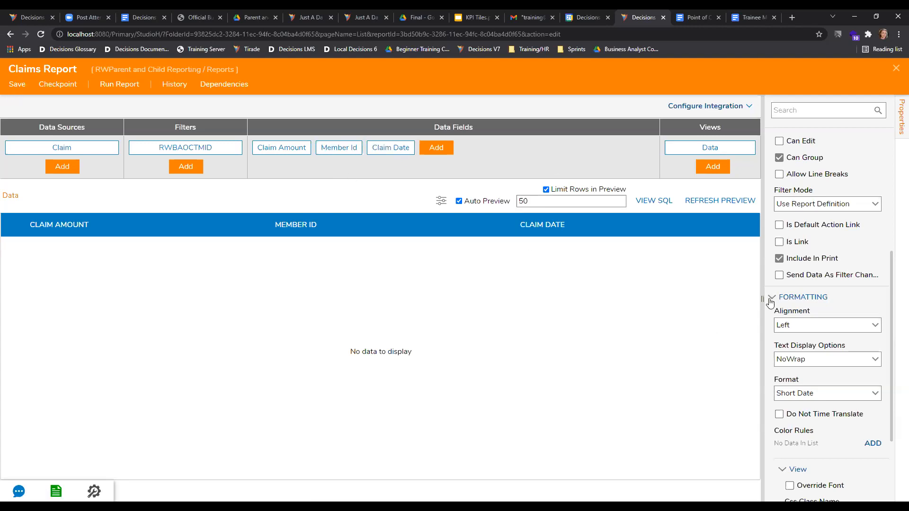
pyautogui.click(16, 84)
pyautogui.click(898, 69)
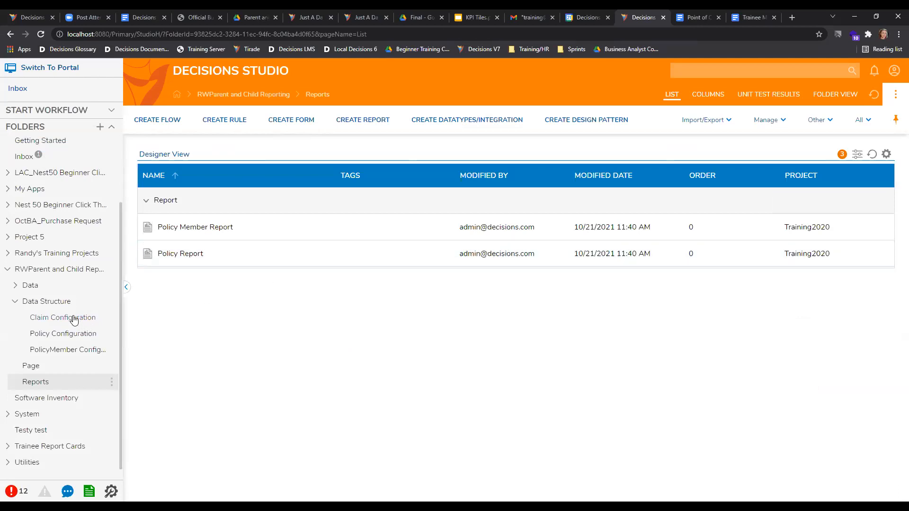
# - Open the PolicyMember data structure's definition from the Data Structure folder and review its type name and fields
pyautogui.click(44, 301)
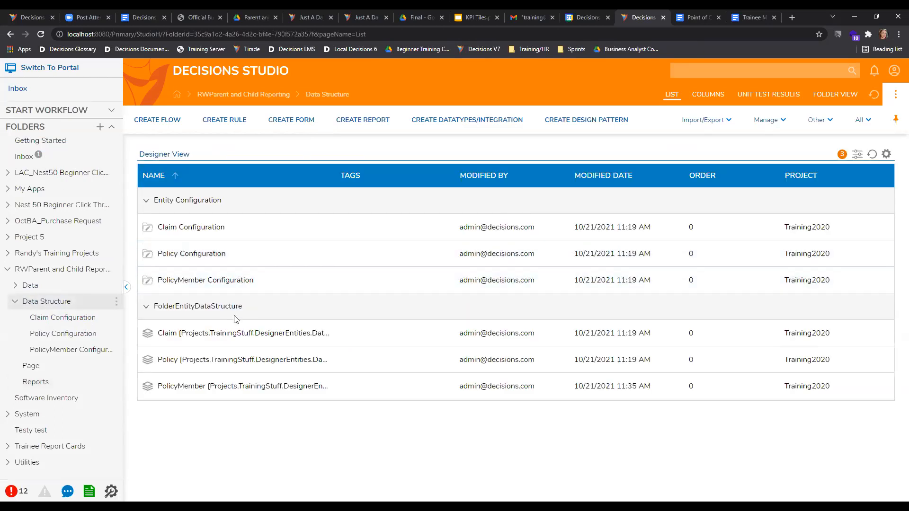
pyautogui.rightClick(195, 362)
pyautogui.moveTo(209, 361)
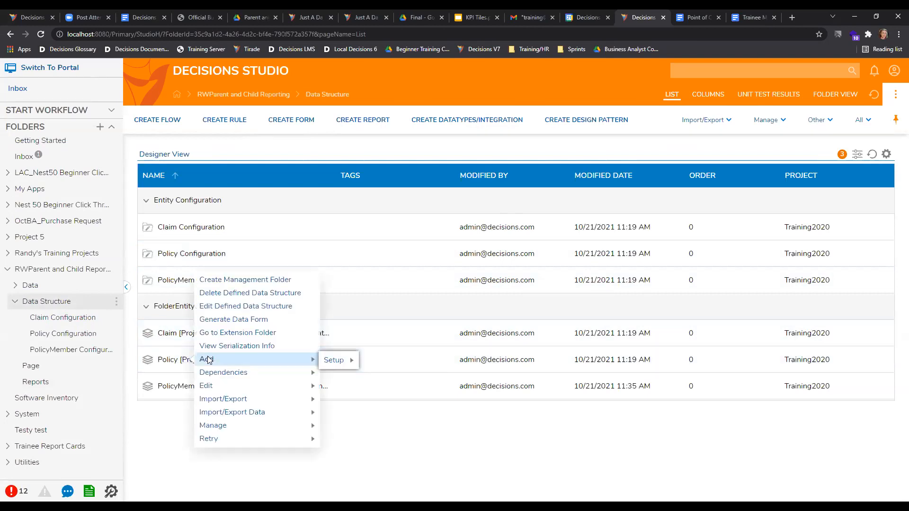
pyautogui.rightClick(176, 387)
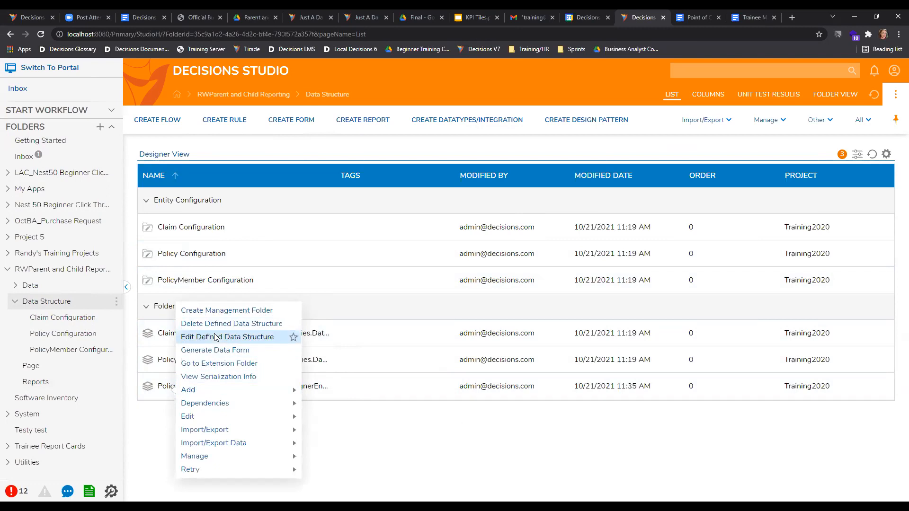
pyautogui.click(215, 337)
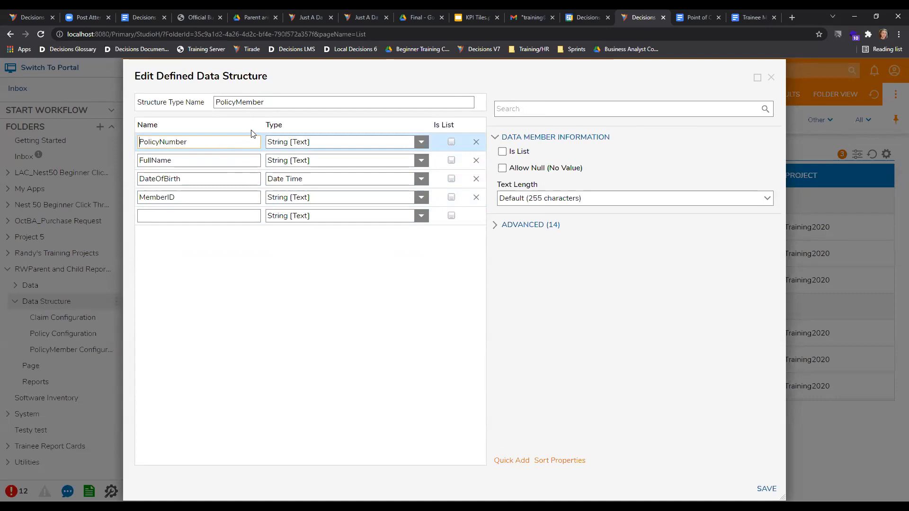
pyautogui.moveTo(197, 143); pyautogui.dragTo(150, 195)
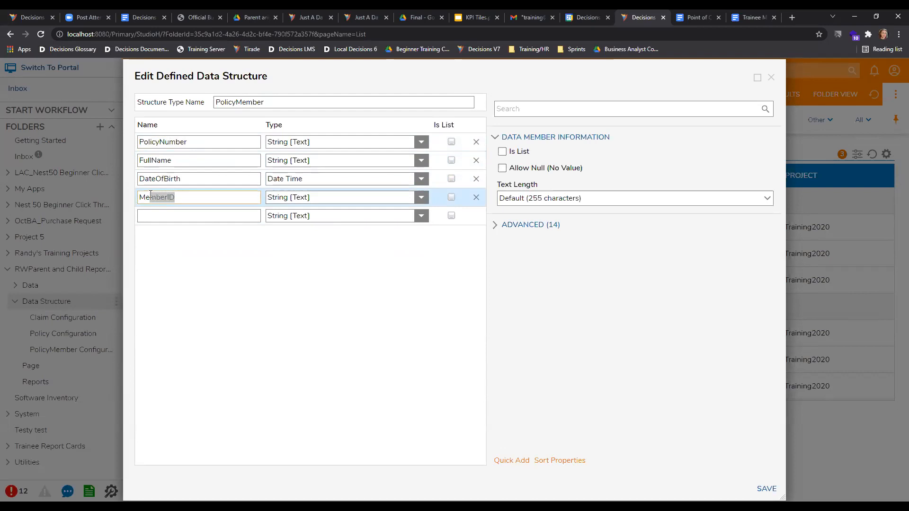
pyautogui.click(197, 160)
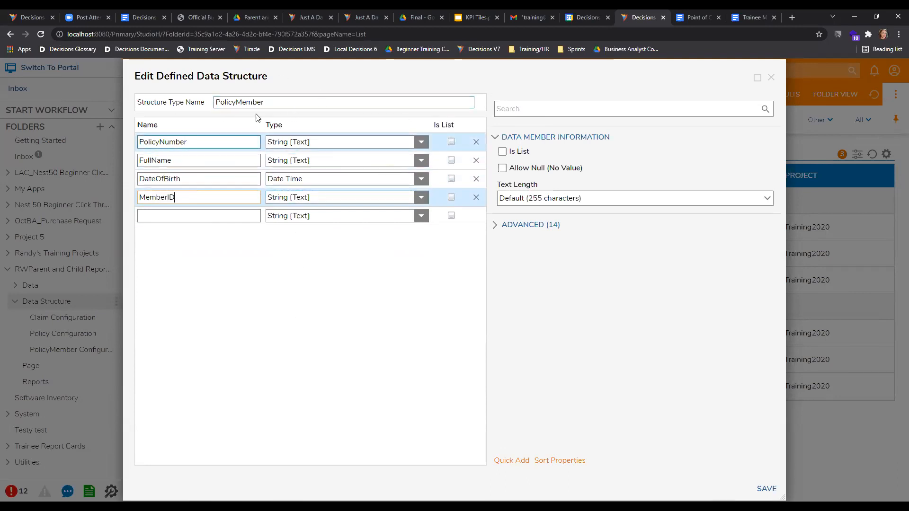
pyautogui.moveTo(261, 103); pyautogui.dragTo(219, 105)
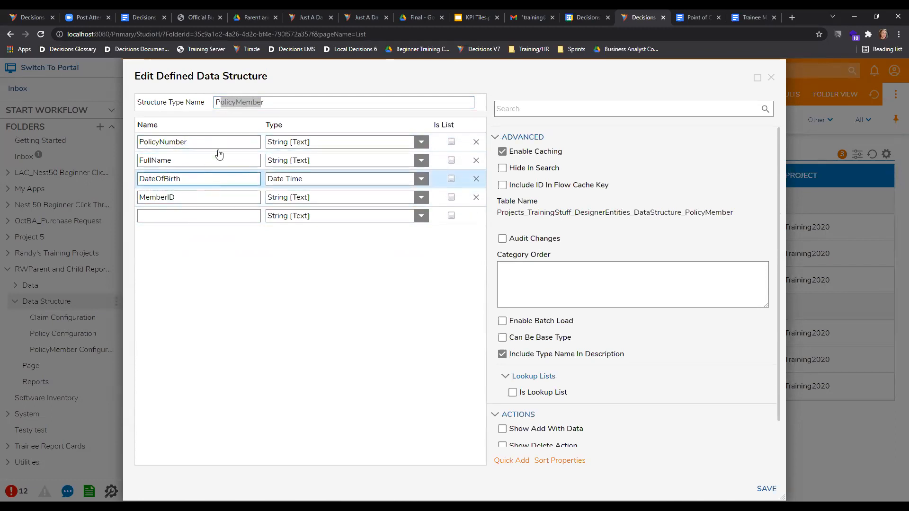
# - Examine the MemberID field's name and type in the PolicyMember definition, and close it without saving
pyautogui.click(209, 196)
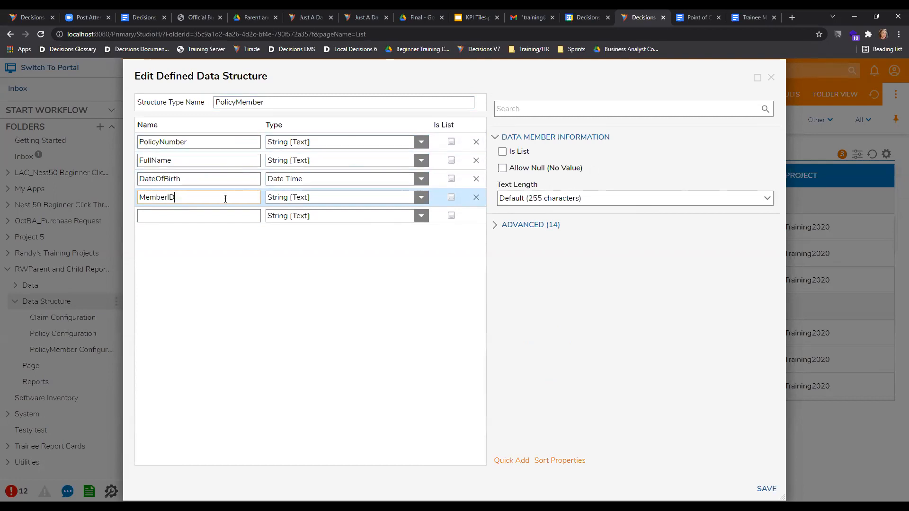
pyautogui.moveTo(227, 196); pyautogui.dragTo(121, 207)
pyautogui.moveTo(192, 196); pyautogui.dragTo(134, 202)
pyautogui.moveTo(183, 196); pyautogui.dragTo(133, 198)
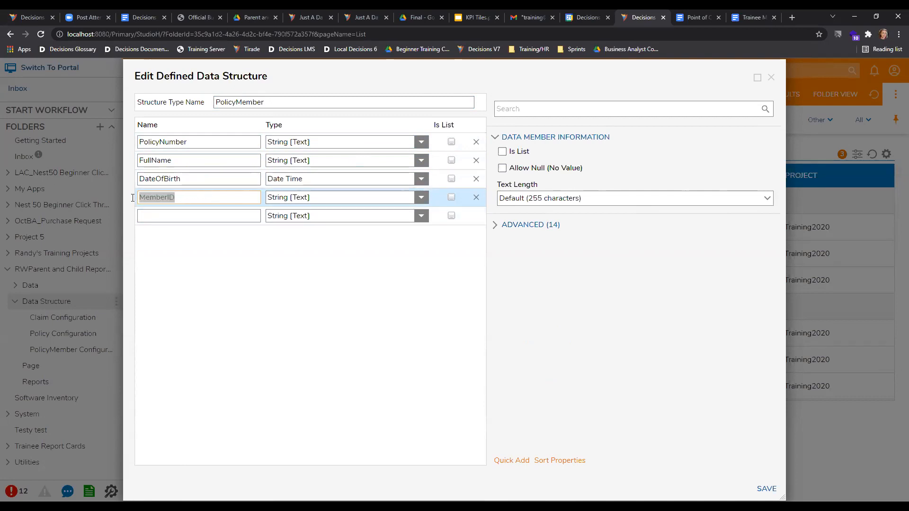
pyautogui.click(293, 195)
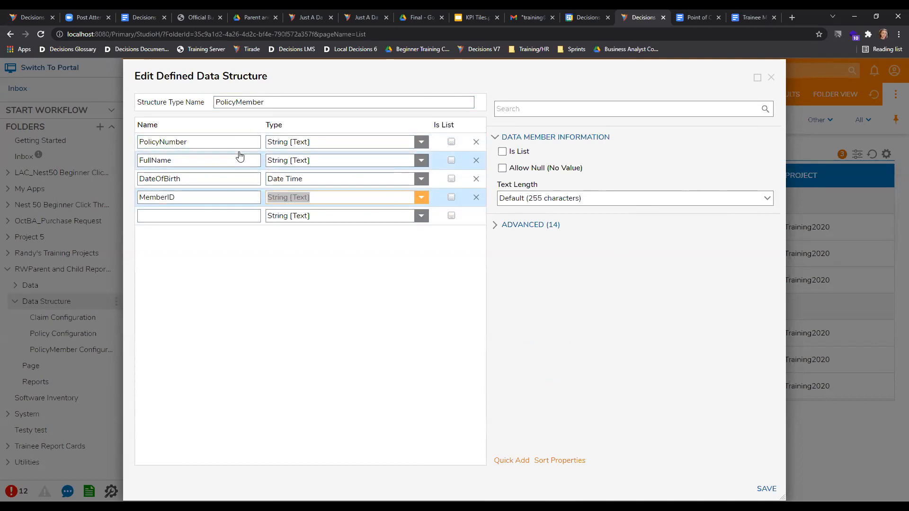
pyautogui.click(189, 197)
pyautogui.doubleClick(189, 197)
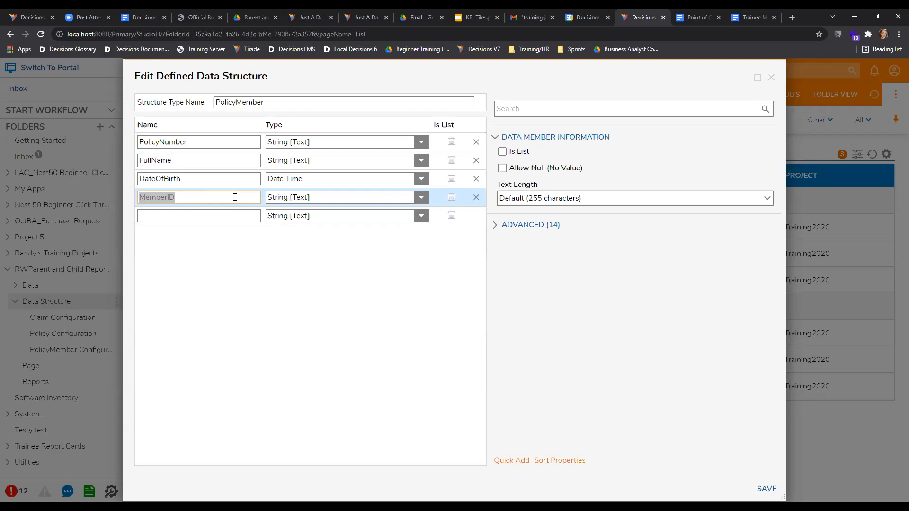
pyautogui.click(770, 77)
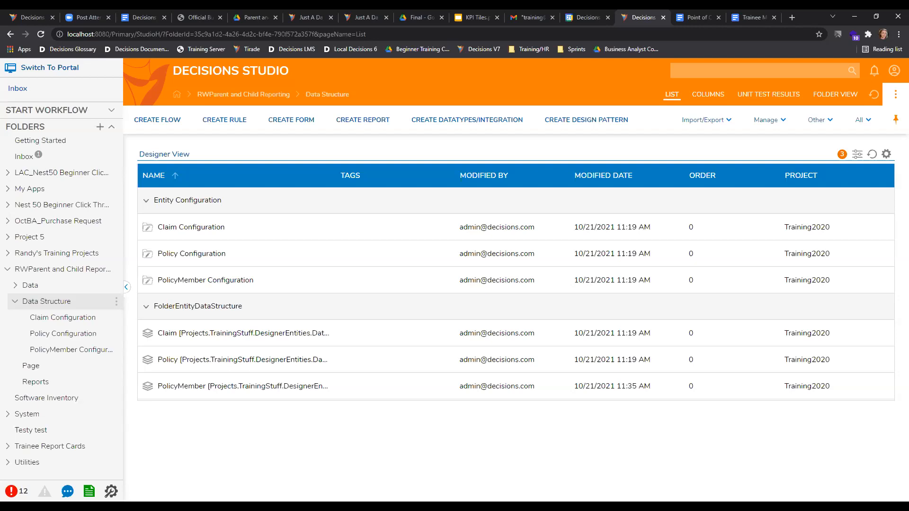
# - Set the Claims Report's RWBAOCTMID filter runtime behavior to Get Values From Other Reports
pyautogui.click(37, 388)
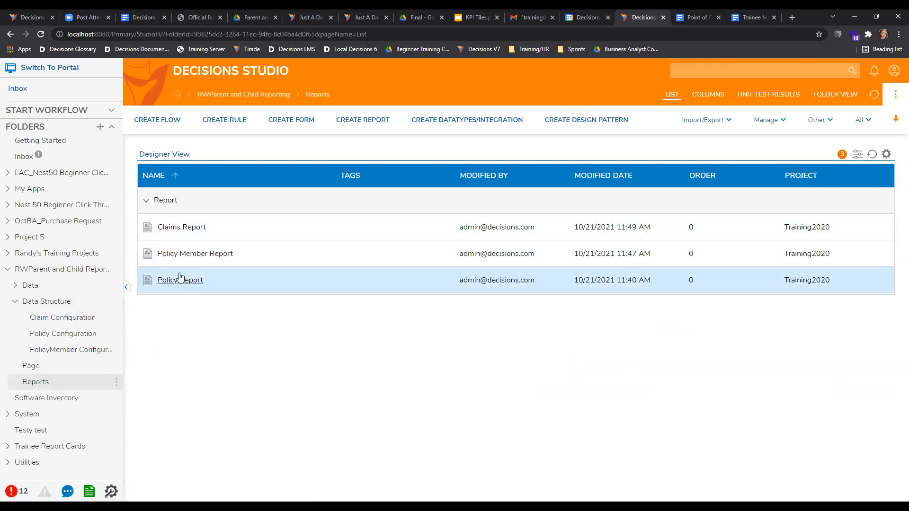
pyautogui.click(180, 228)
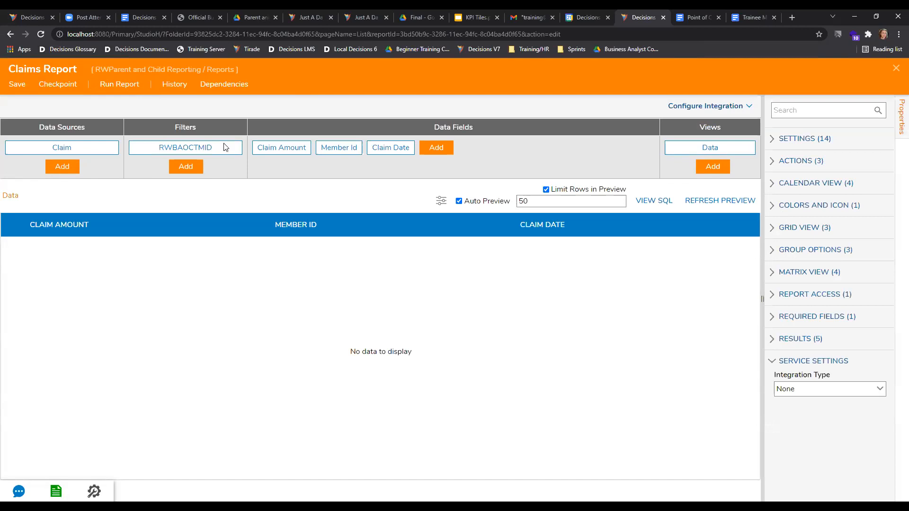
pyautogui.click(192, 152)
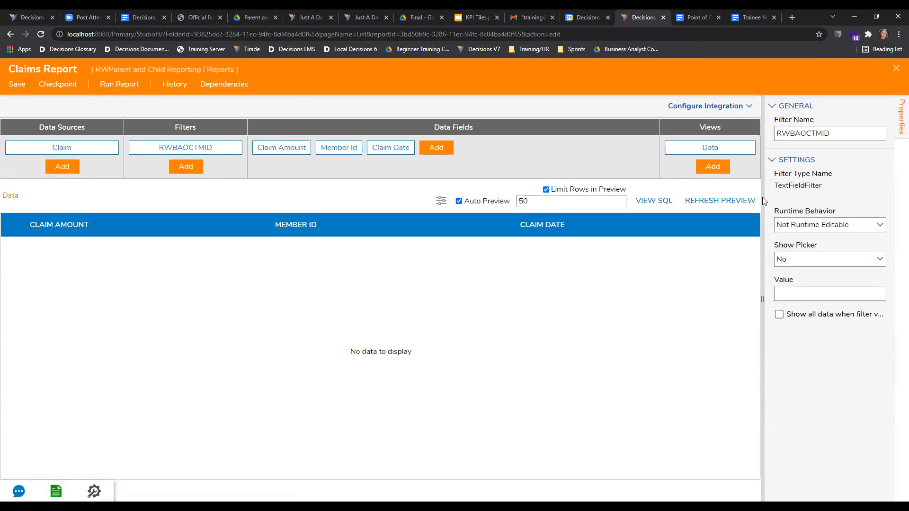
pyautogui.moveTo(834, 137); pyautogui.dragTo(772, 130)
pyautogui.click(826, 132)
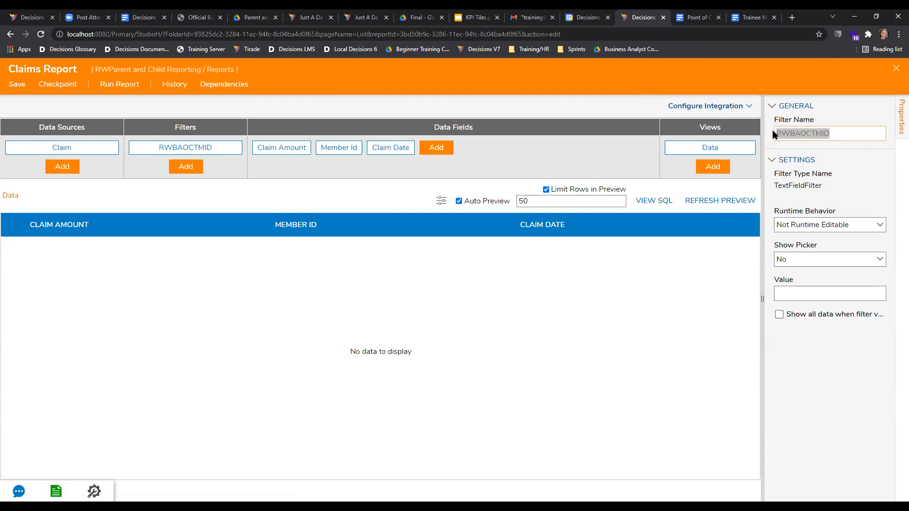
pyautogui.click(835, 134)
pyautogui.click(882, 229)
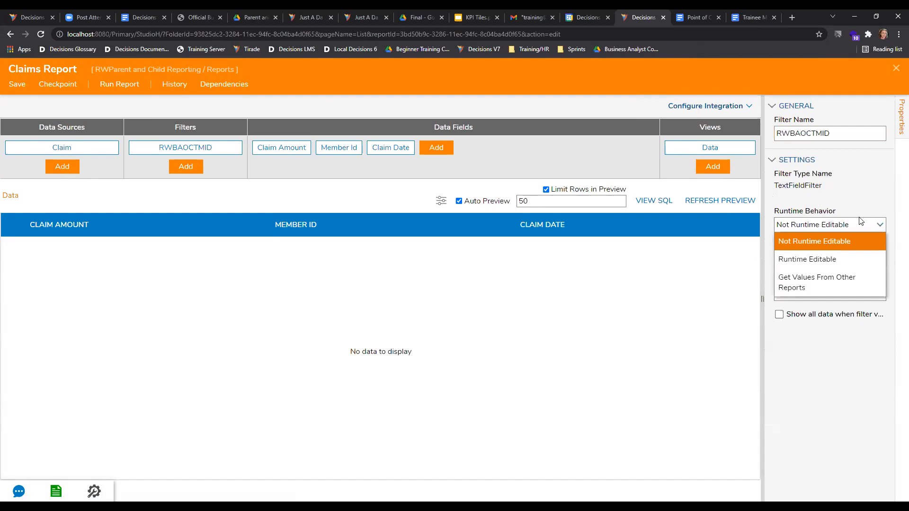
pyautogui.moveTo(857, 225); pyautogui.dragTo(781, 221)
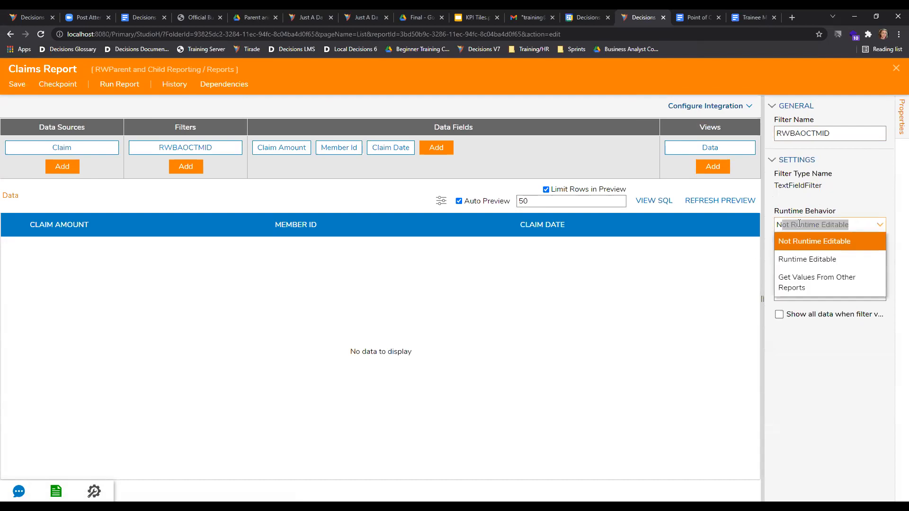
pyautogui.click(810, 281)
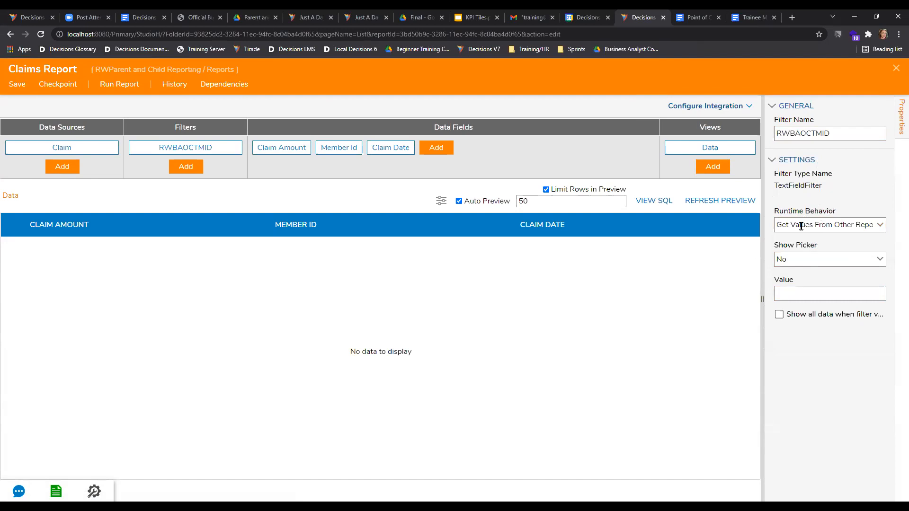
# - Recheck the RWBAOCTMID filter name, save the changed Claims Report and close it
pyautogui.moveTo(833, 133); pyautogui.dragTo(753, 138)
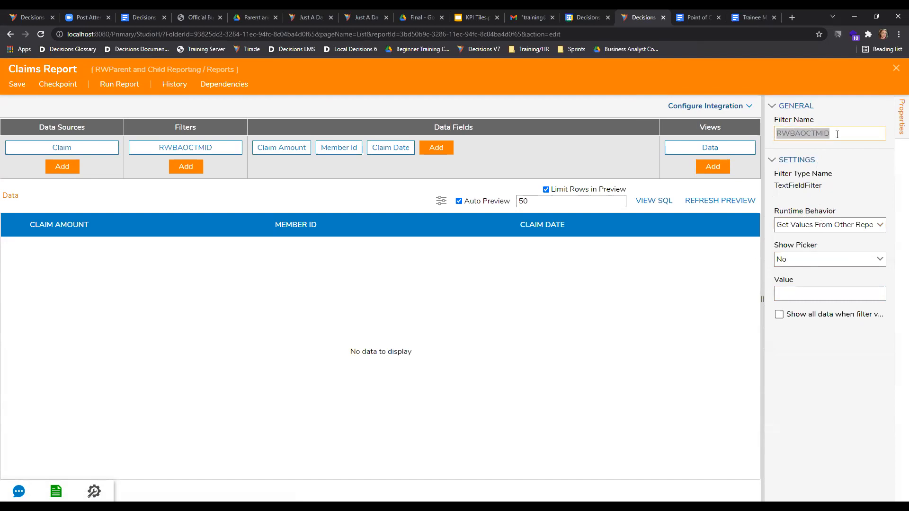
pyautogui.click(732, 144)
pyautogui.click(17, 84)
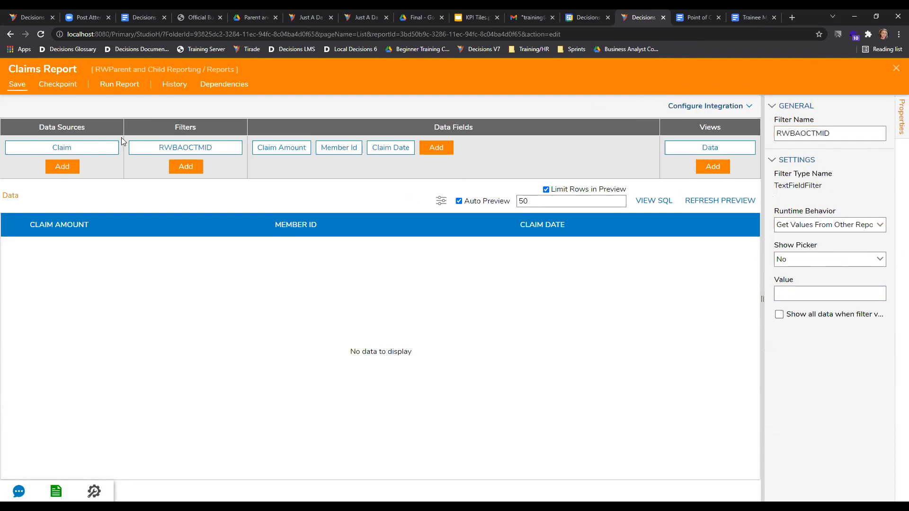
pyautogui.click(544, 340)
pyautogui.click(896, 69)
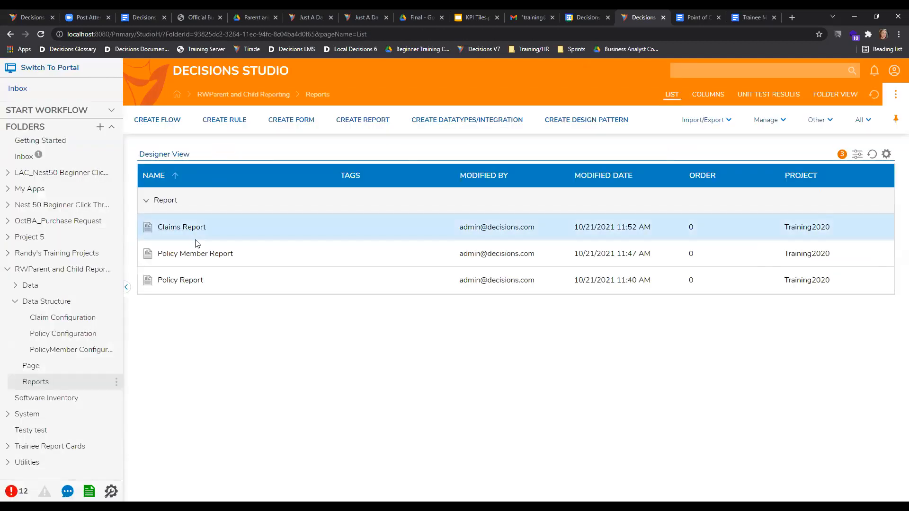
# - Set the Policy Member Report's RWBAOCTPID filter runtime behavior to Get Values From Other Reports, and save and close the report
pyautogui.doubleClick(193, 260)
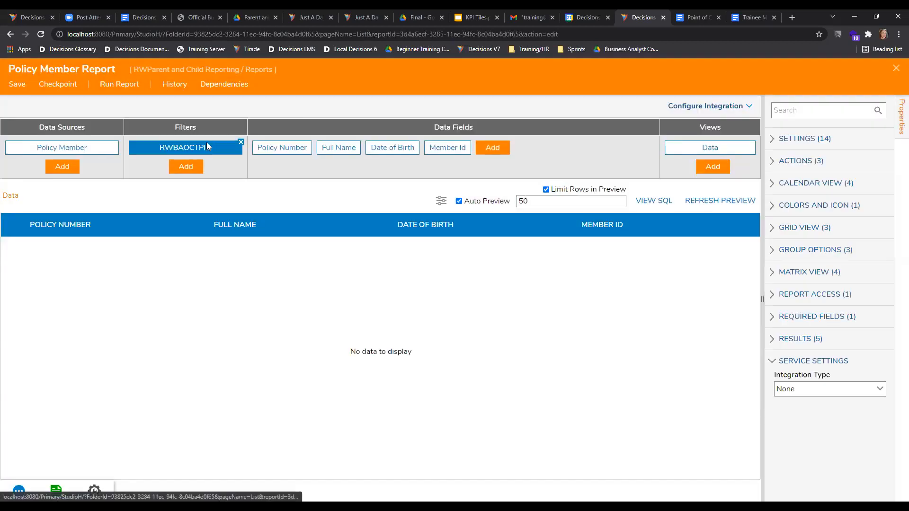
pyautogui.click(206, 146)
pyautogui.click(837, 224)
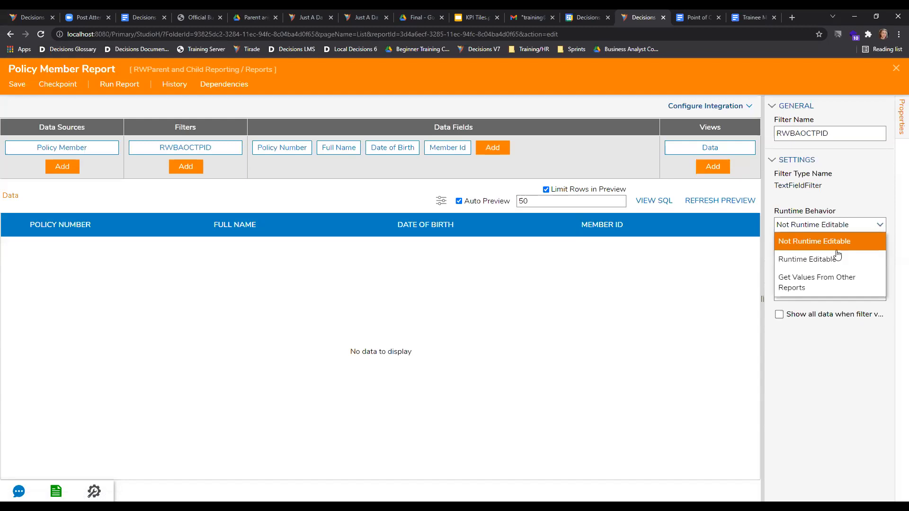
pyautogui.click(794, 279)
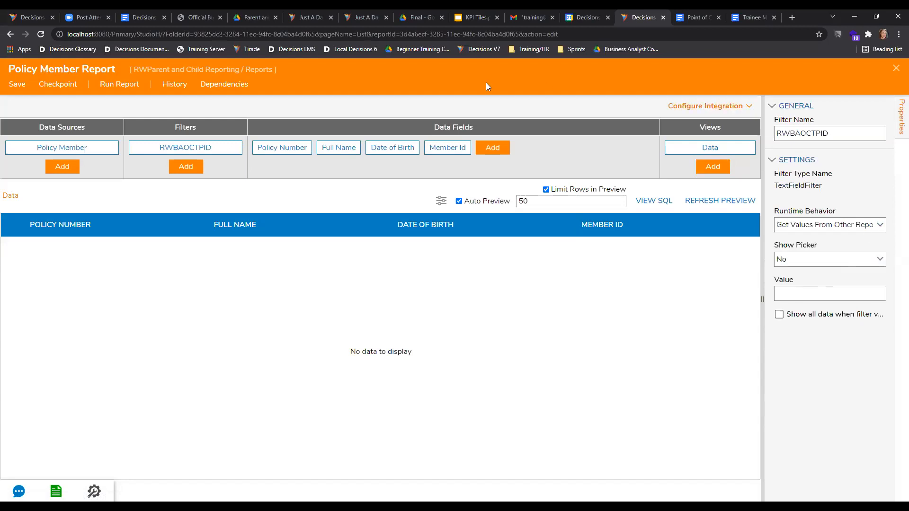
pyautogui.click(18, 85)
pyautogui.click(548, 341)
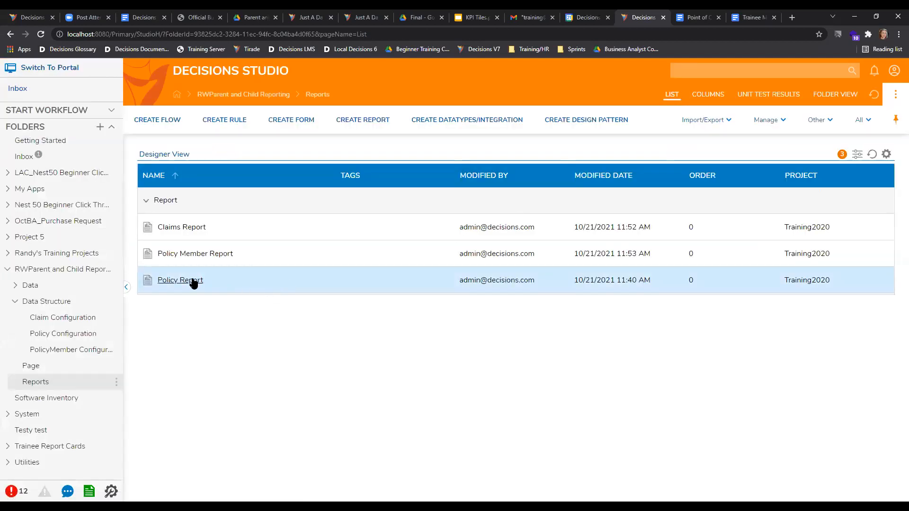
# - Open the Policy Report to check its filters, and close it without changes
pyautogui.click(192, 281)
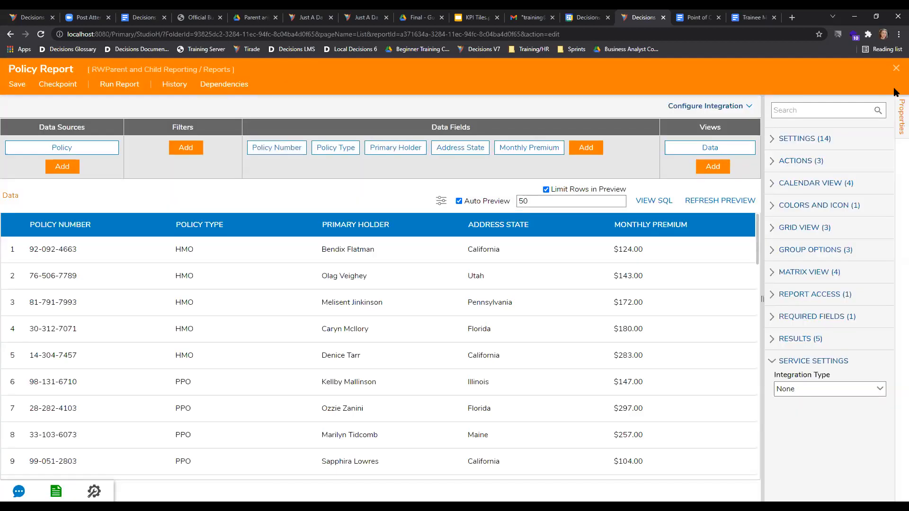
pyautogui.click(896, 69)
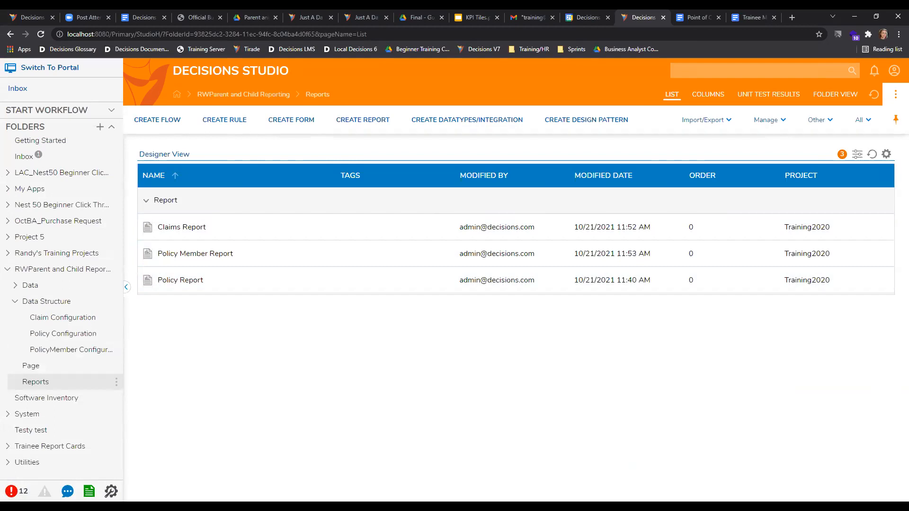
# - Open the Dashboard Template page in the Page folder and place a Report Viewer in the upper-left large grid cell
pyautogui.click(42, 369)
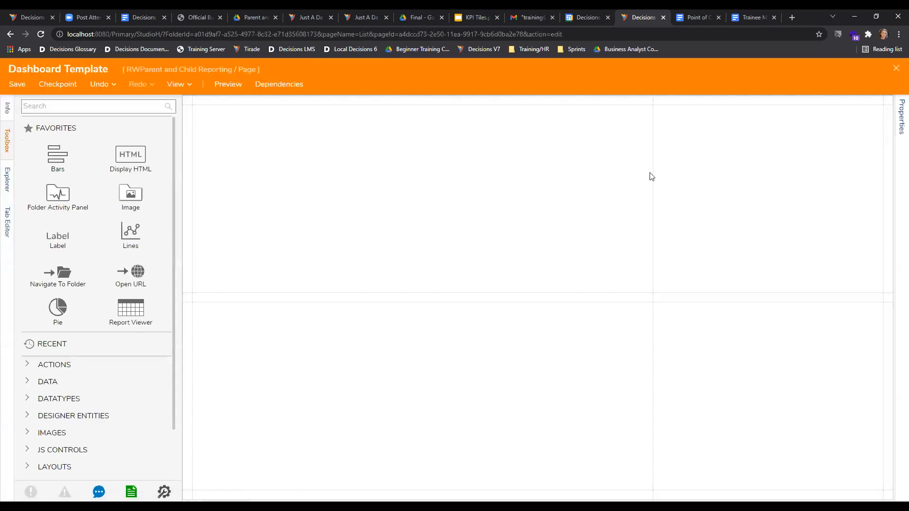
pyautogui.click(578, 188)
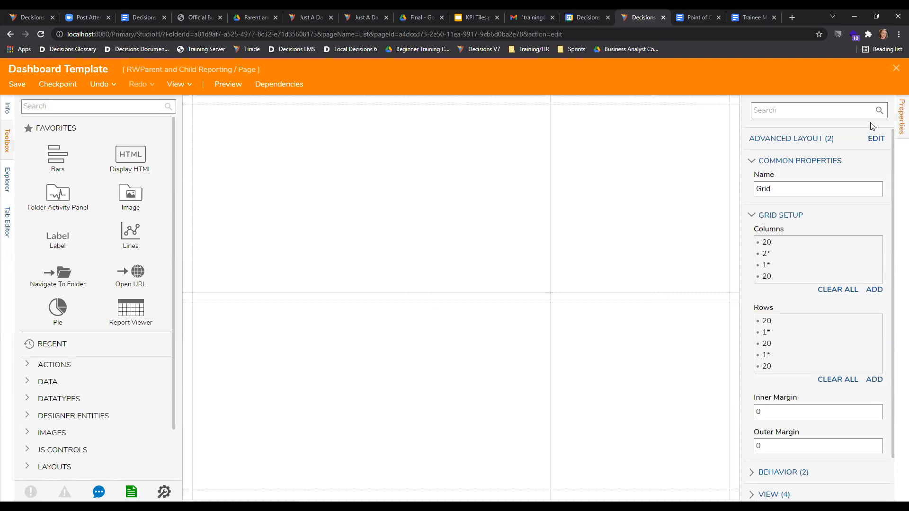
pyautogui.moveTo(781, 189); pyautogui.dragTo(712, 192)
pyautogui.click(825, 189)
pyautogui.moveTo(772, 189); pyautogui.dragTo(756, 189)
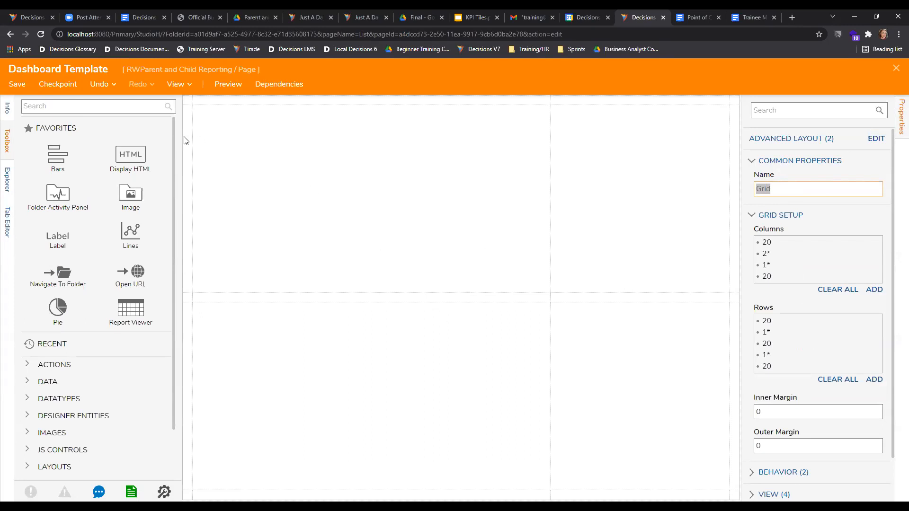
pyautogui.moveTo(130, 307); pyautogui.dragTo(409, 237)
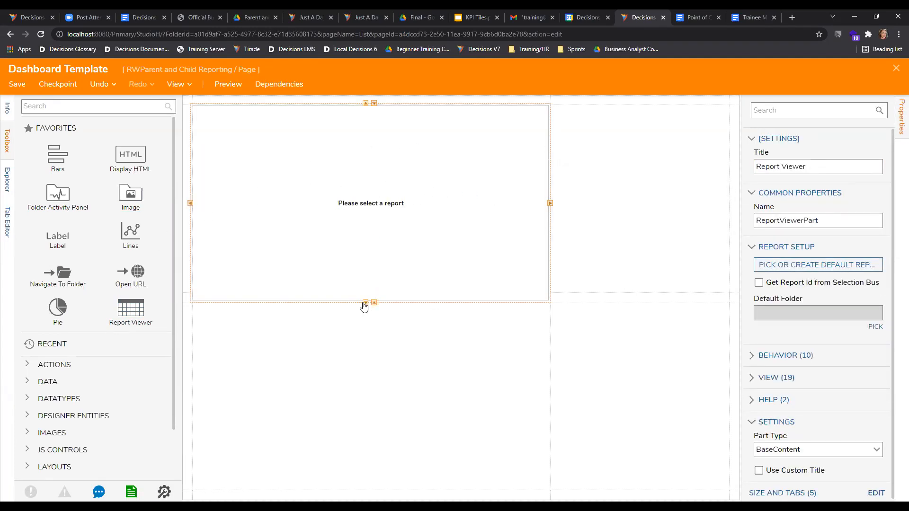
pyautogui.click(366, 303)
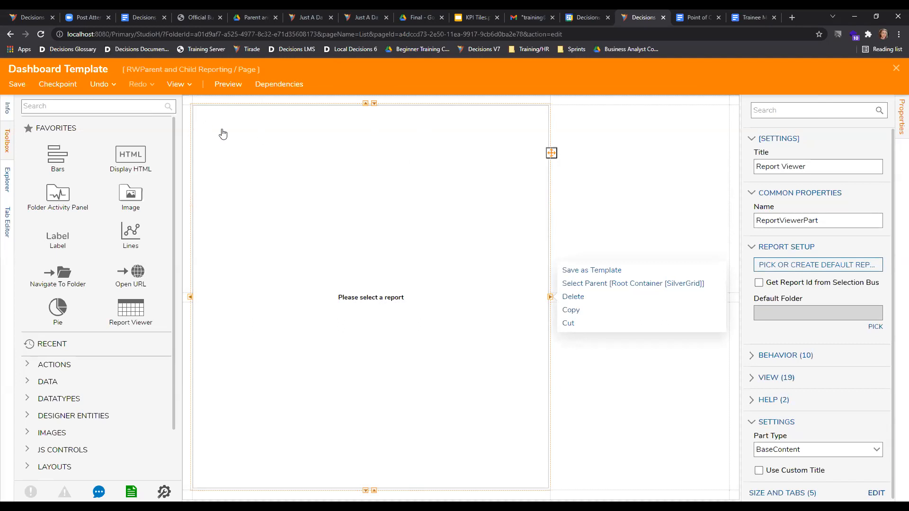
pyautogui.click(373, 105)
pyautogui.click(368, 288)
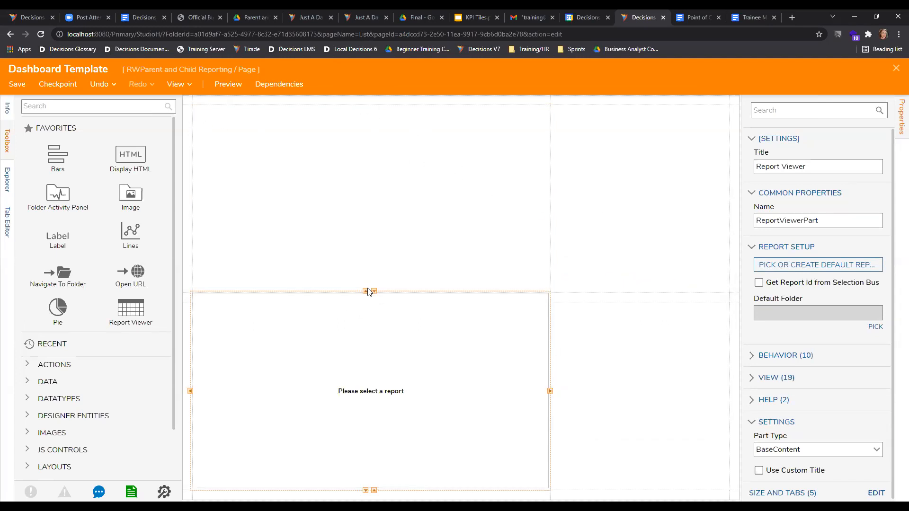
pyautogui.click(367, 303)
pyautogui.click(366, 292)
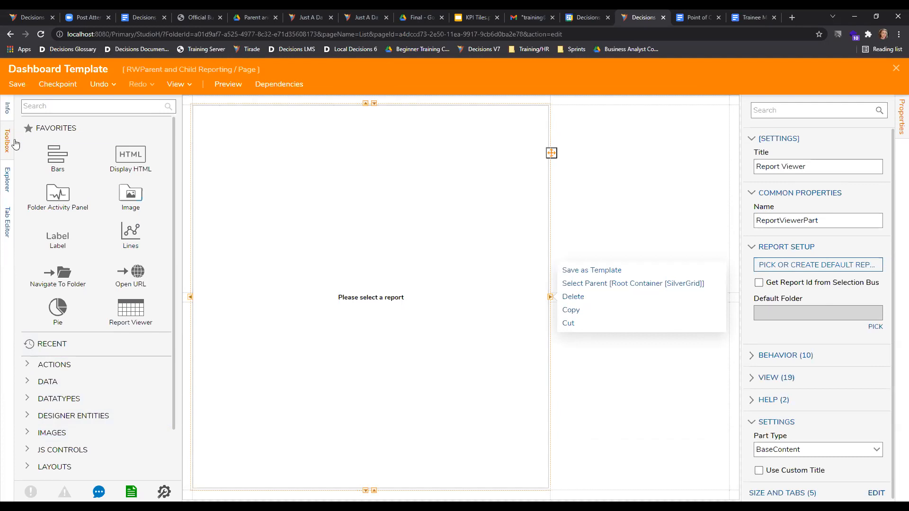
pyautogui.click(4, 183)
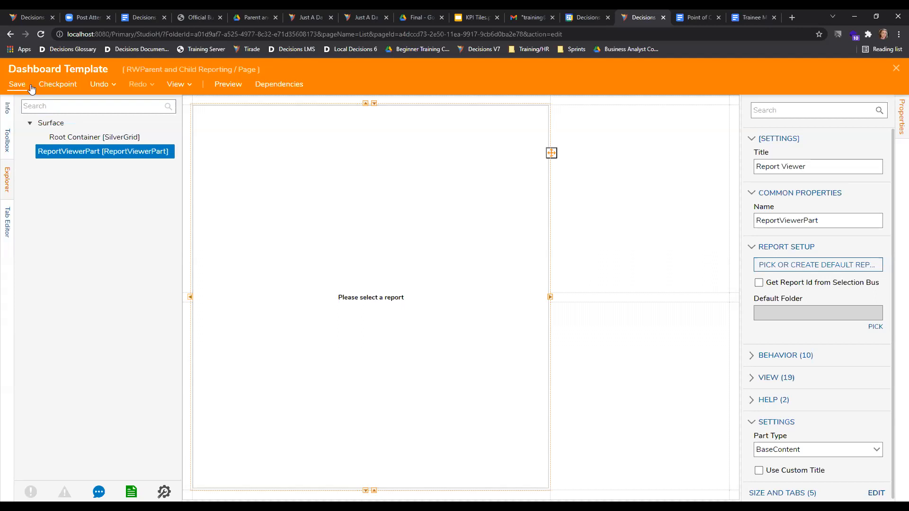
# - Close the Dashboard Template without saving and create a page named Claims Dashboard in the Page folder
pyautogui.click(896, 68)
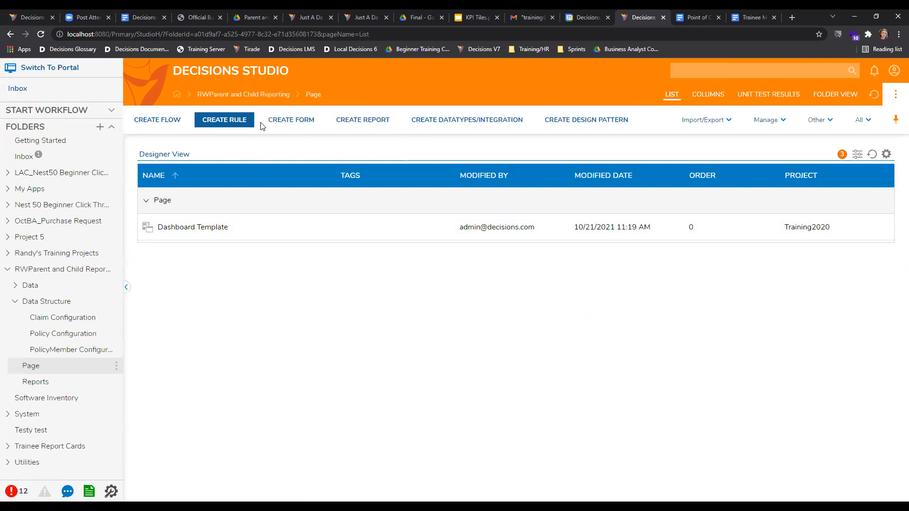
pyautogui.click(302, 121)
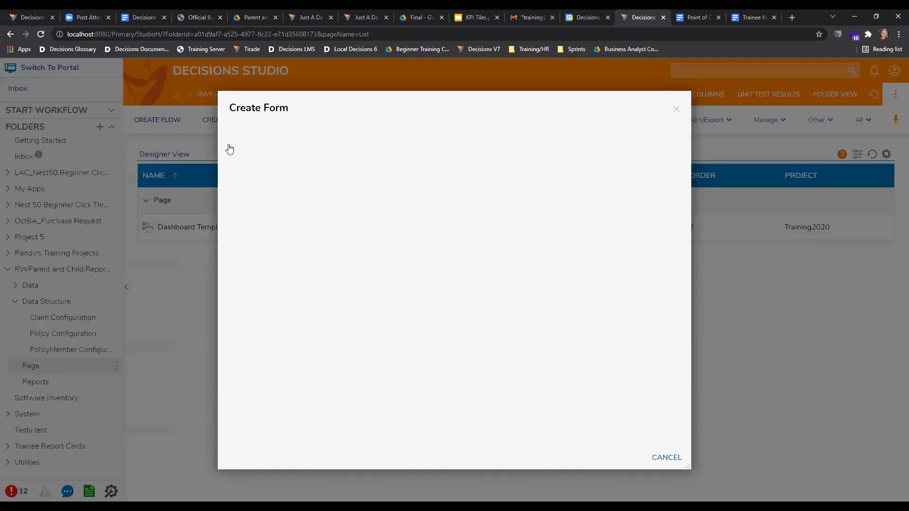
pyautogui.click(532, 183)
pyautogui.press('BackSpace')
pyautogui.write('Cli')
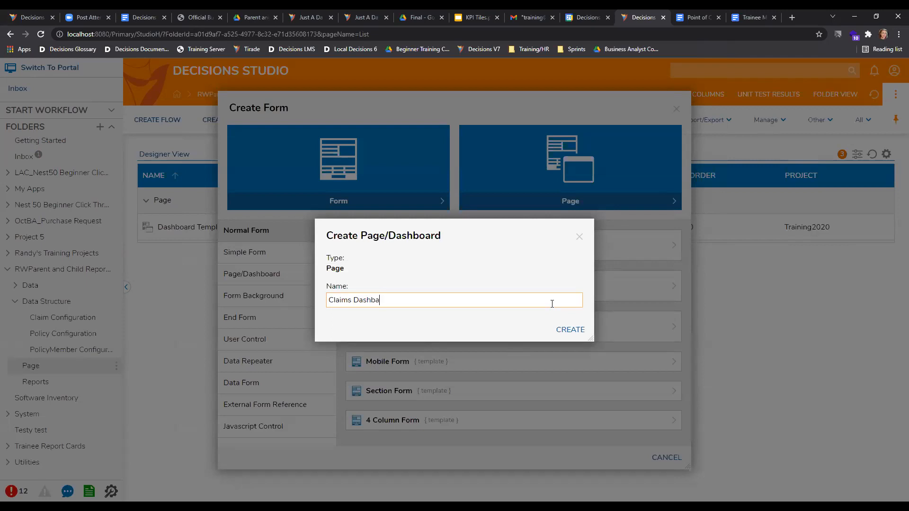
pyautogui.press('Return')
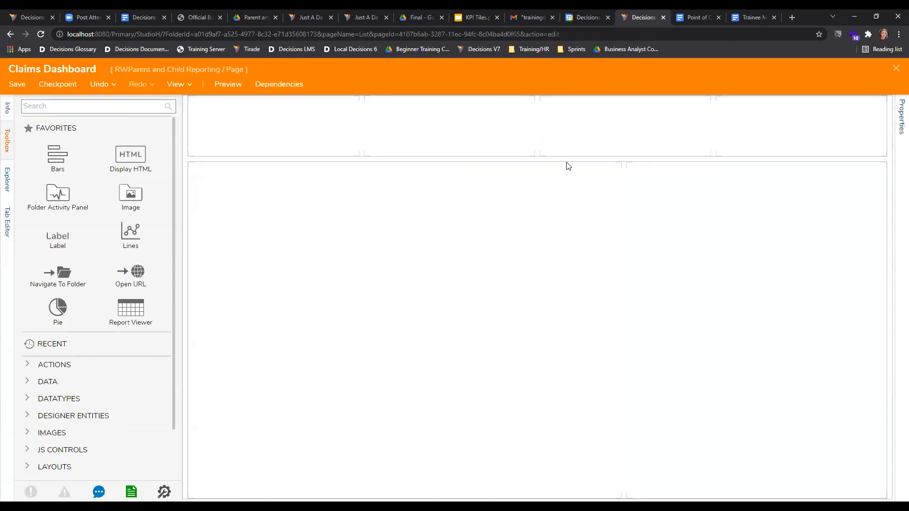
# - Delete the default four-column and two-column grids nested inside the page's main grid layout
pyautogui.click(596, 147)
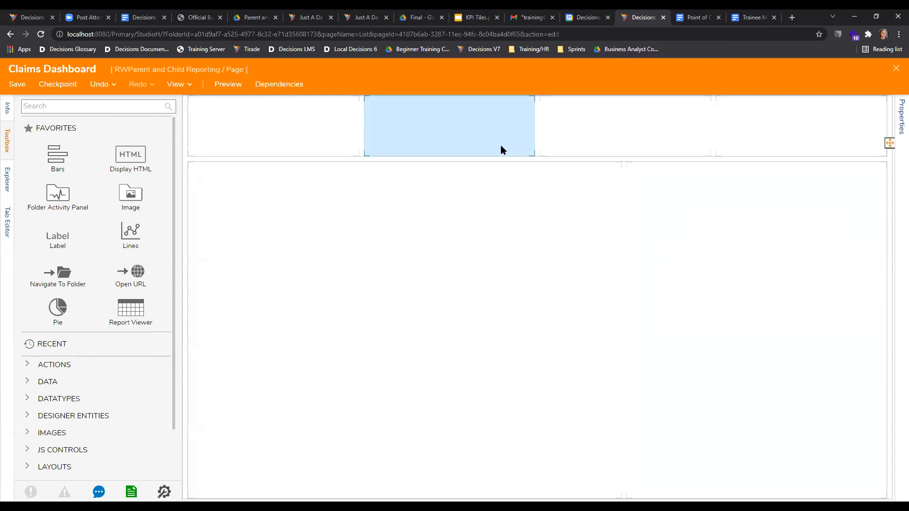
pyautogui.click(510, 160)
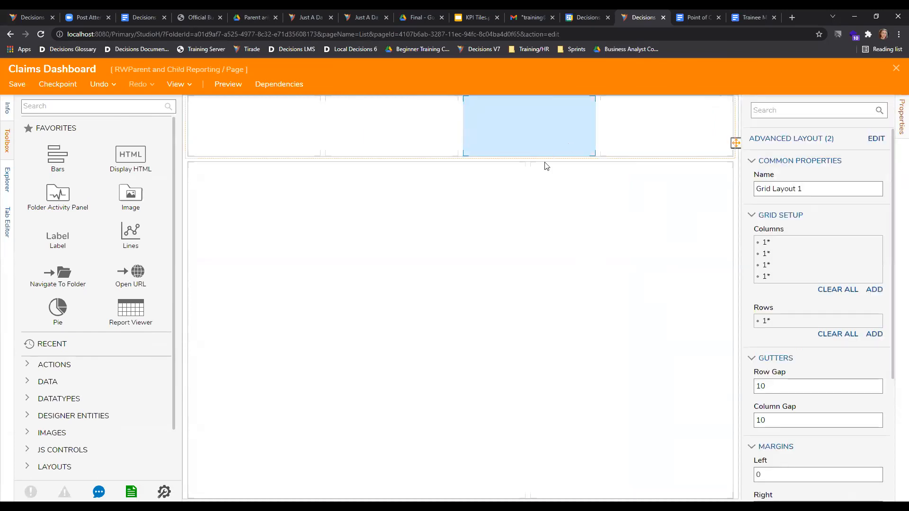
pyautogui.click(552, 234)
pyautogui.press('Delete')
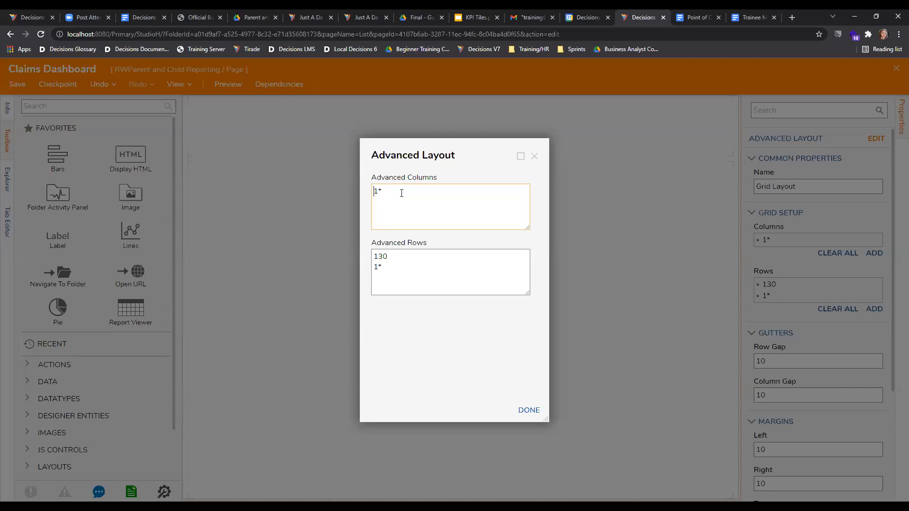
# - Set the main grid's advanced layout to columns 1* and .5* with a single 1* row
pyautogui.moveTo(401, 193); pyautogui.dragTo(374, 198)
pyautogui.click(393, 195)
pyautogui.press('Return')
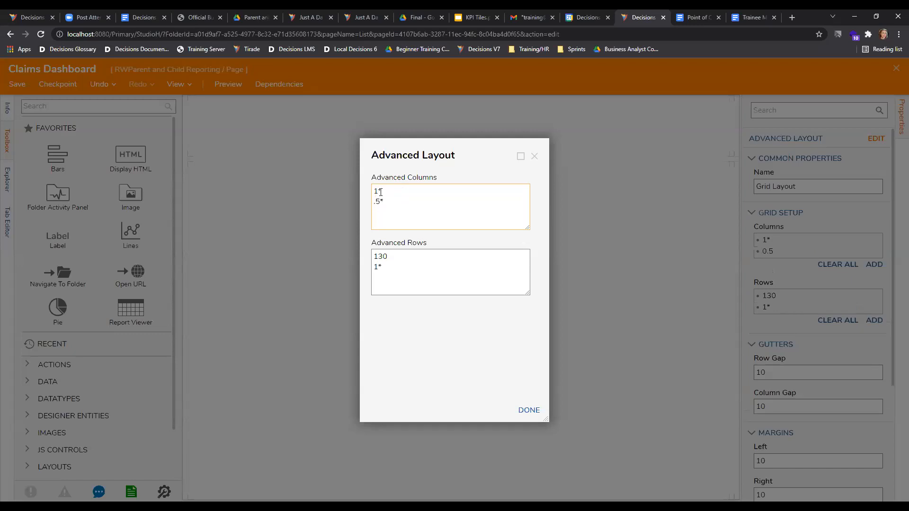
pyautogui.moveTo(400, 266); pyautogui.dragTo(379, 251)
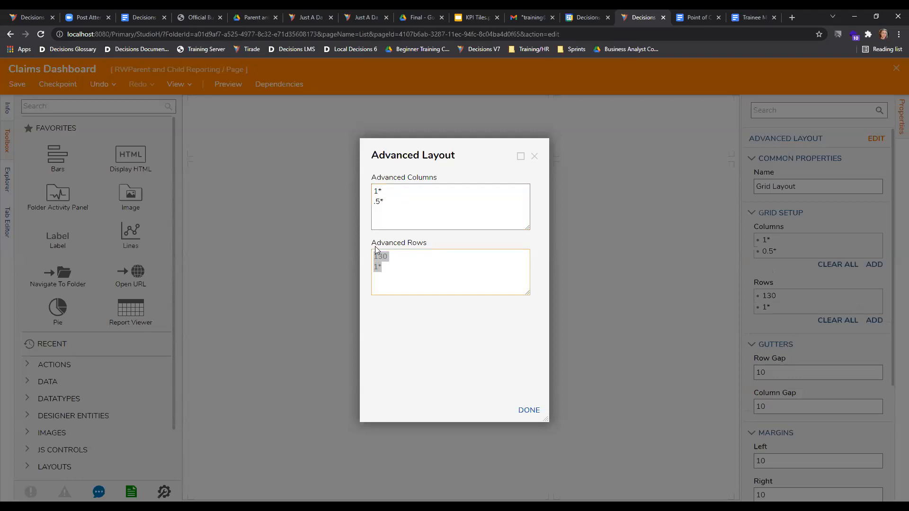
pyautogui.click(393, 268)
pyautogui.moveTo(390, 255); pyautogui.dragTo(369, 261)
pyautogui.press('BackSpace')
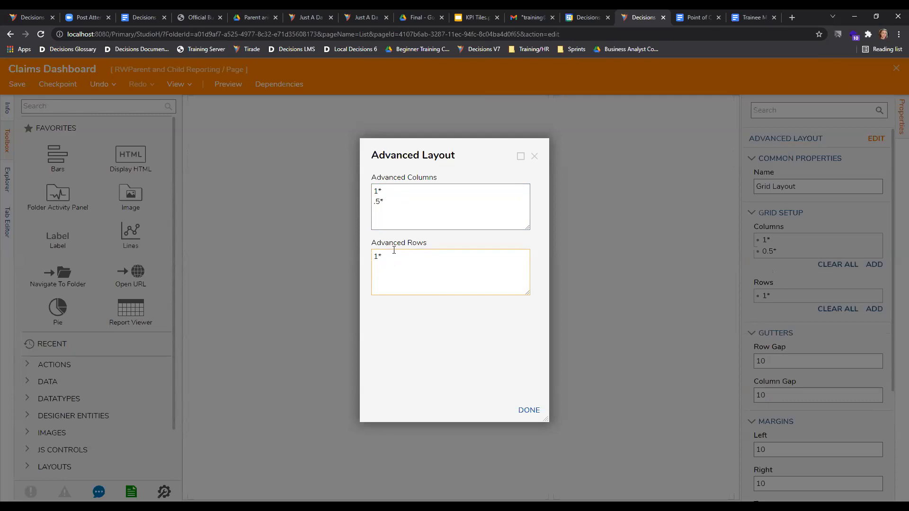
pyautogui.click(530, 410)
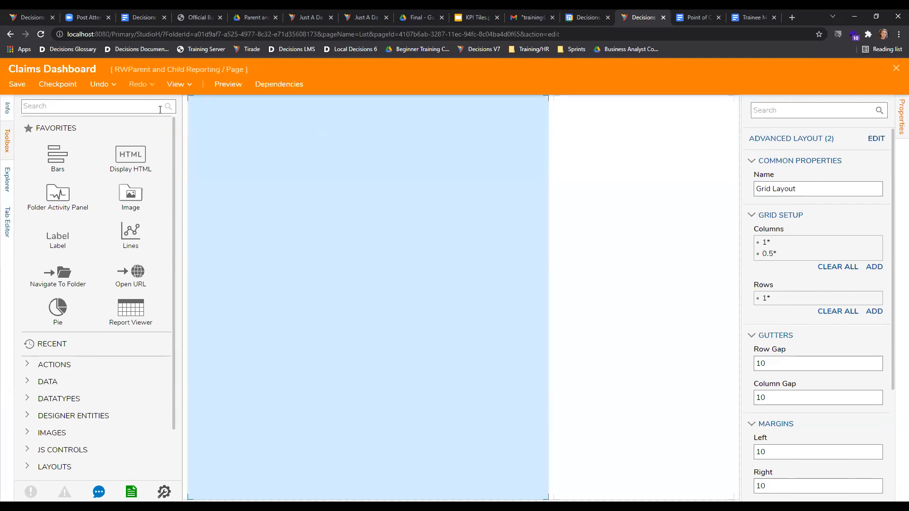
# - Place a Grid Layout in the narrow .5* column and delete its second column, keeping two 1* rows
pyautogui.click(118, 107)
pyautogui.write('gra')
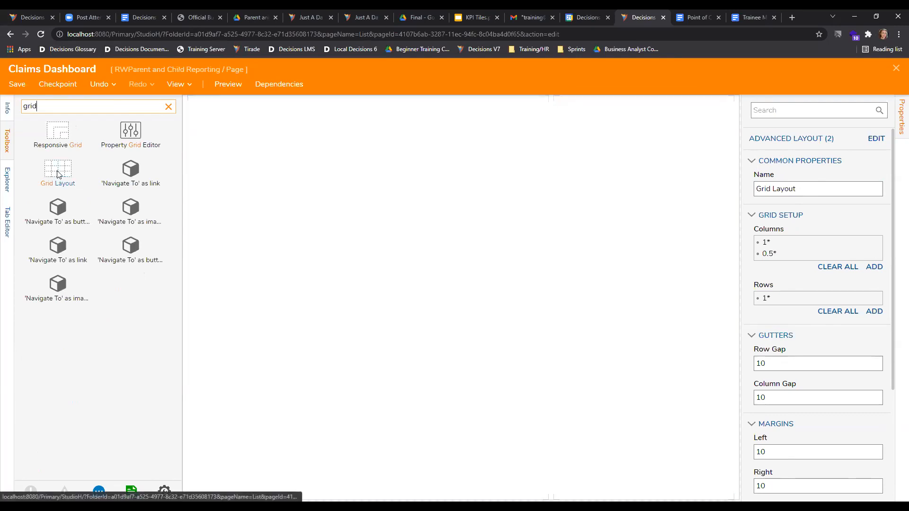
pyautogui.moveTo(59, 172); pyautogui.dragTo(637, 231)
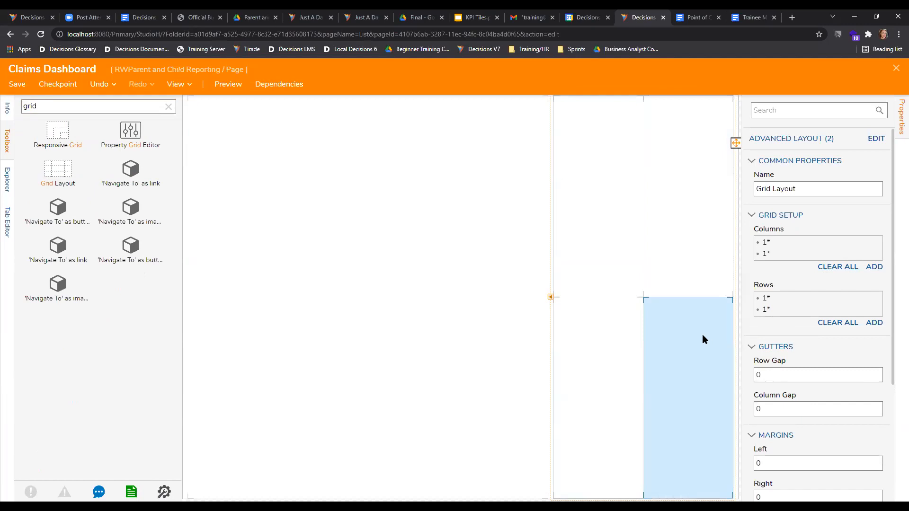
pyautogui.click(876, 256)
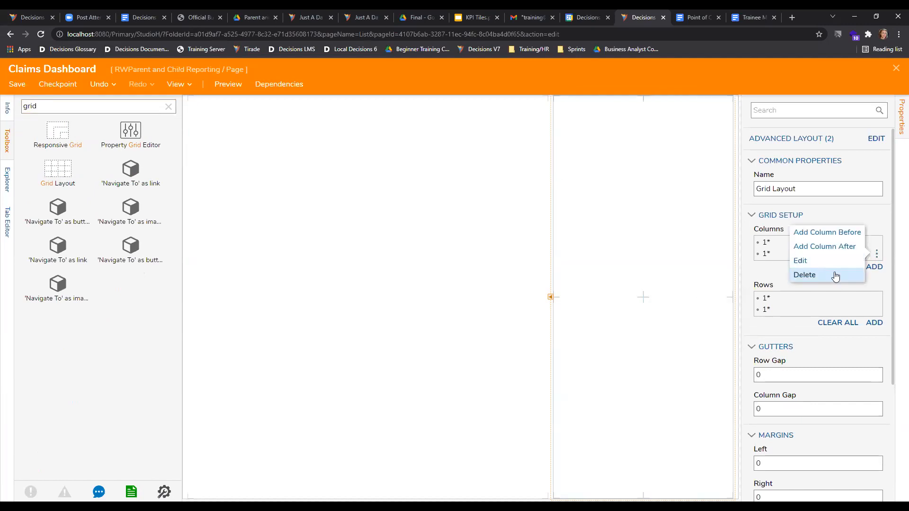
pyautogui.click(833, 275)
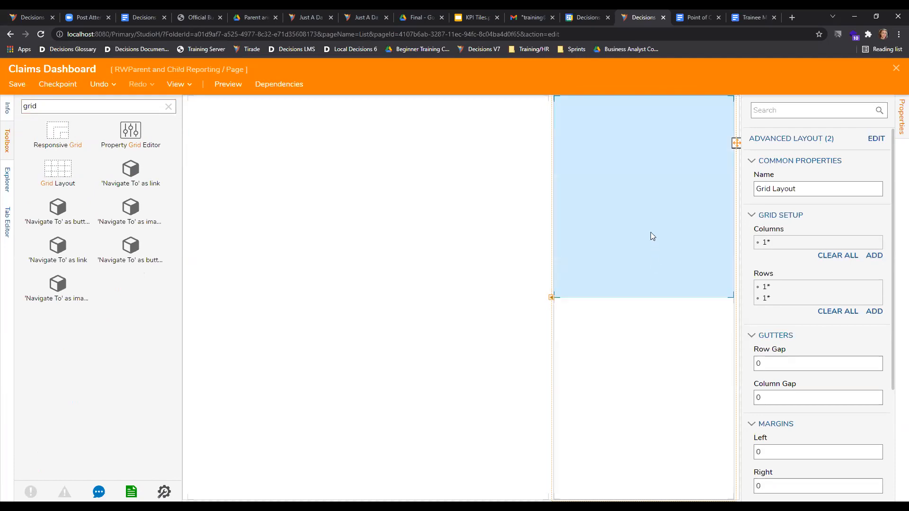
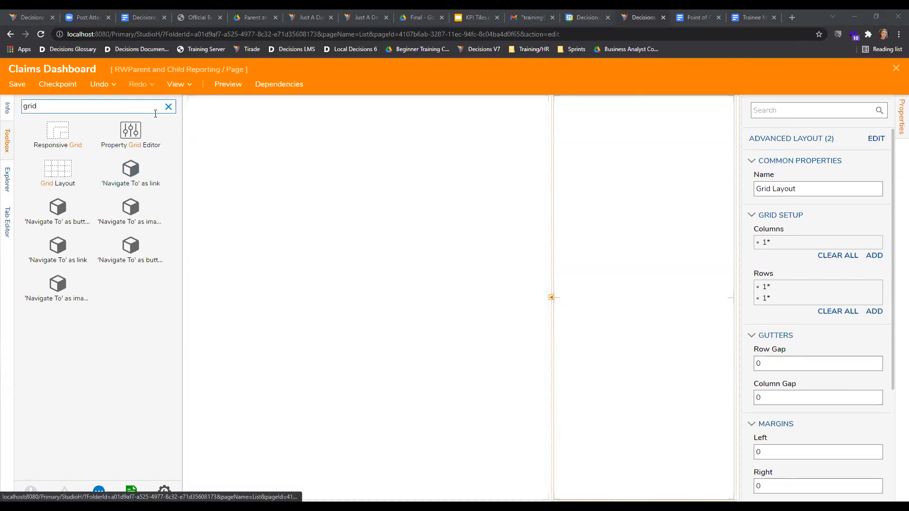
# - Place Report Viewers in the wide column and in both rows of the nested grid
pyautogui.click(169, 107)
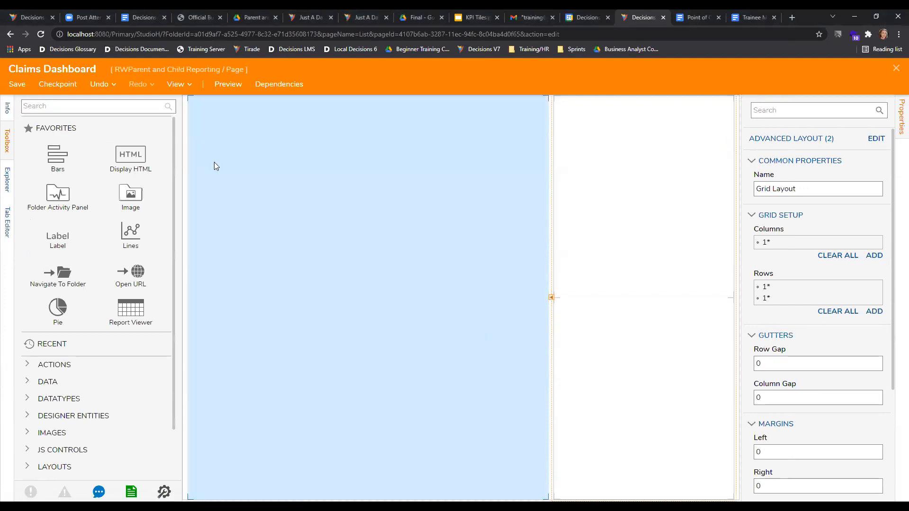
pyautogui.moveTo(142, 307); pyautogui.dragTo(307, 291)
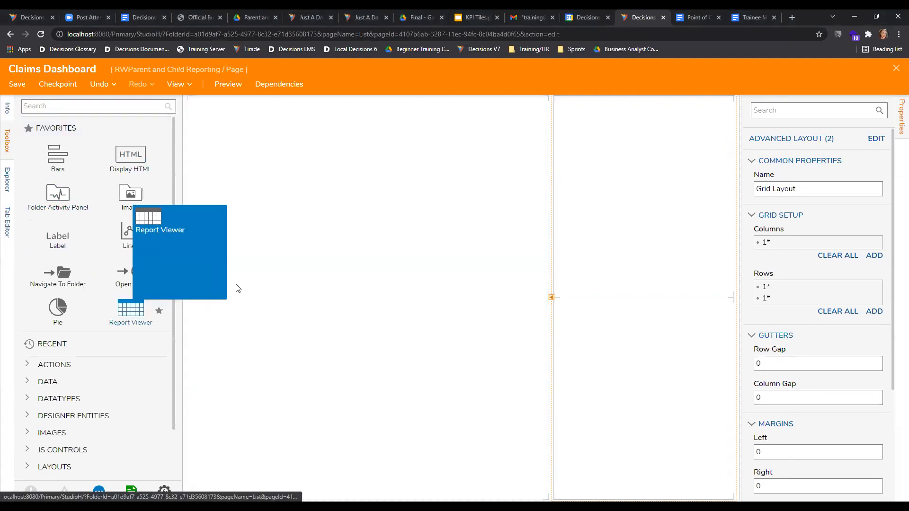
pyautogui.moveTo(124, 311); pyautogui.dragTo(696, 339)
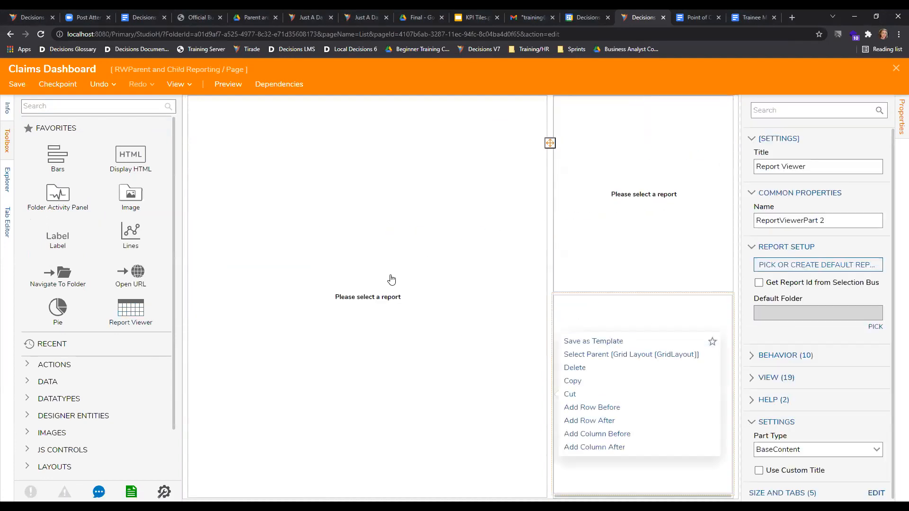
# - Assign the existing Policy Report to the Report Viewer in the wide column
pyautogui.click(379, 268)
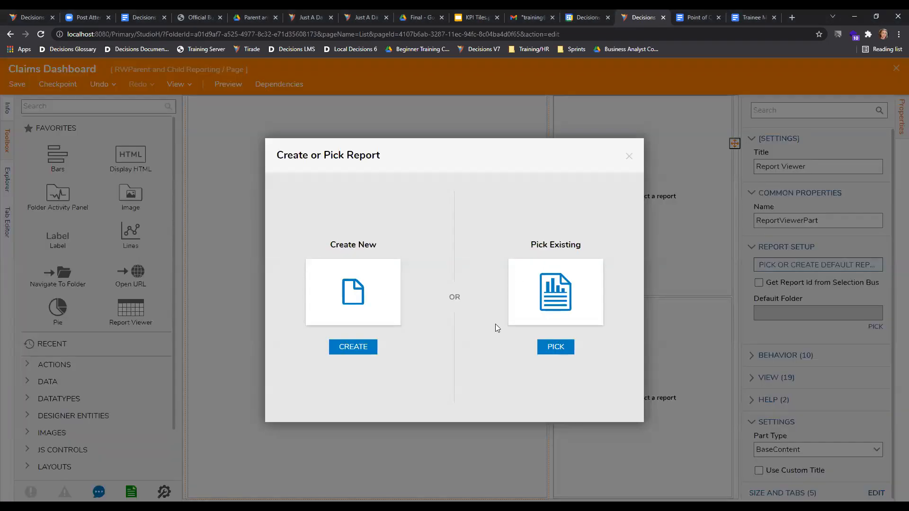
pyautogui.click(564, 321)
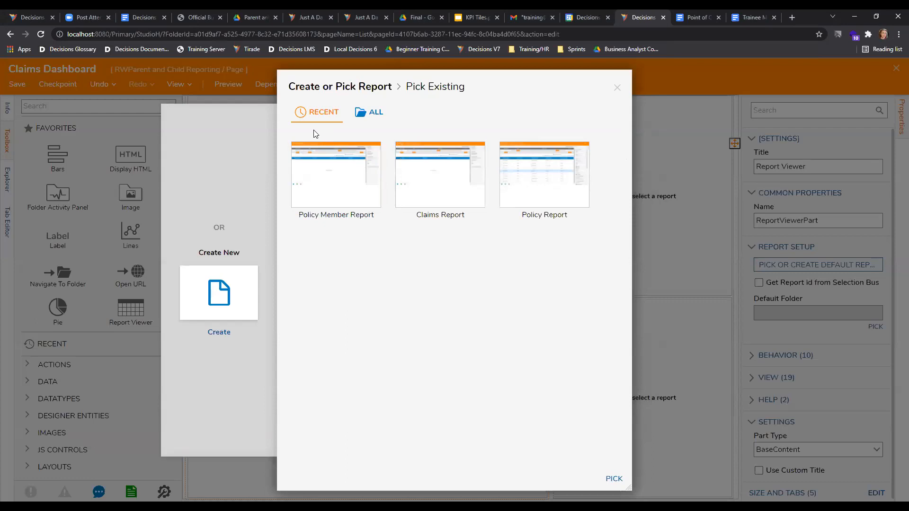
pyautogui.click(564, 174)
pyautogui.click(615, 478)
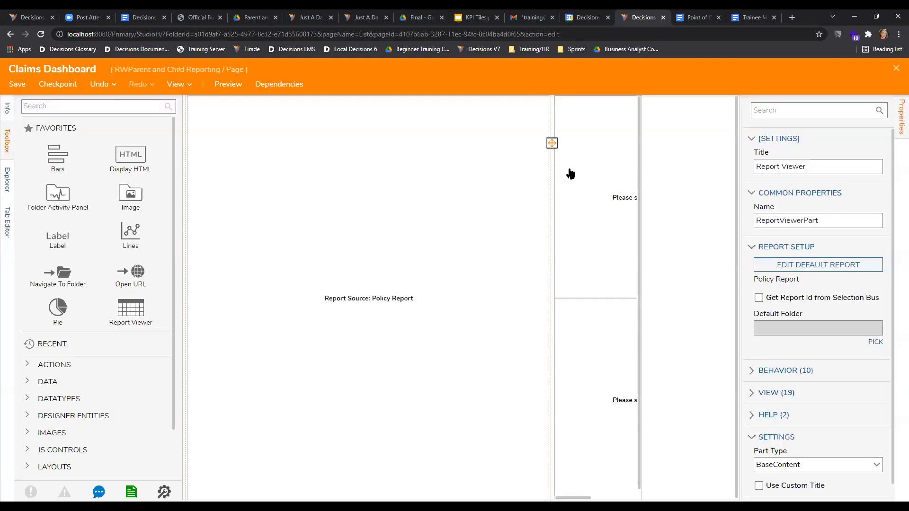
# - Assign the existing Policy Member Report to the Report Viewer in the nested grid's upper row
pyautogui.click(584, 175)
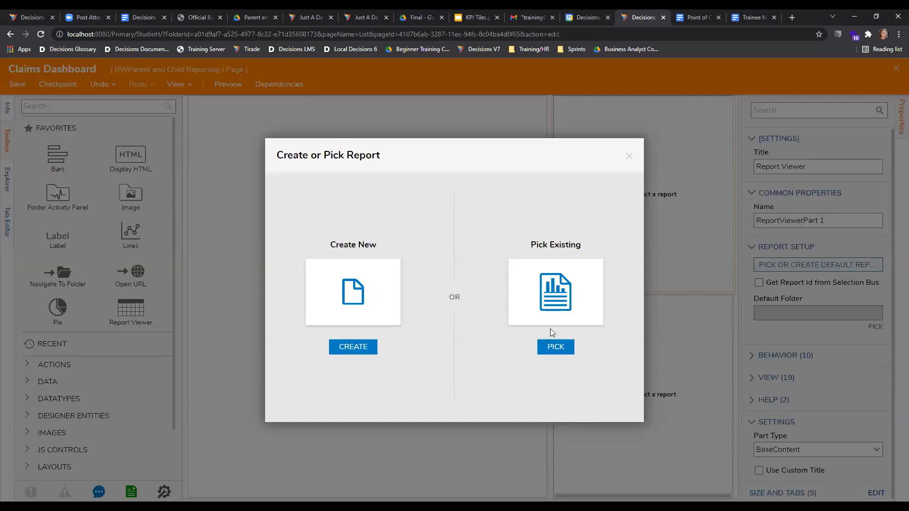
pyautogui.click(547, 349)
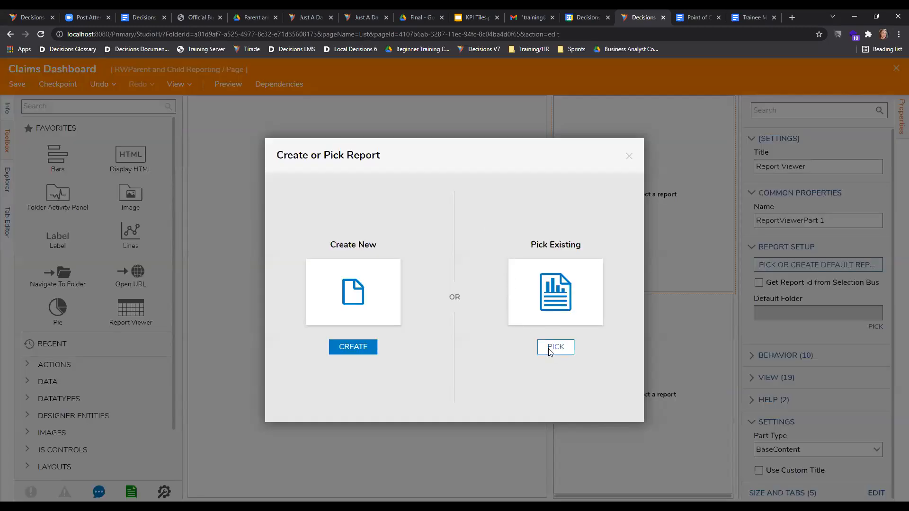
pyautogui.click(450, 193)
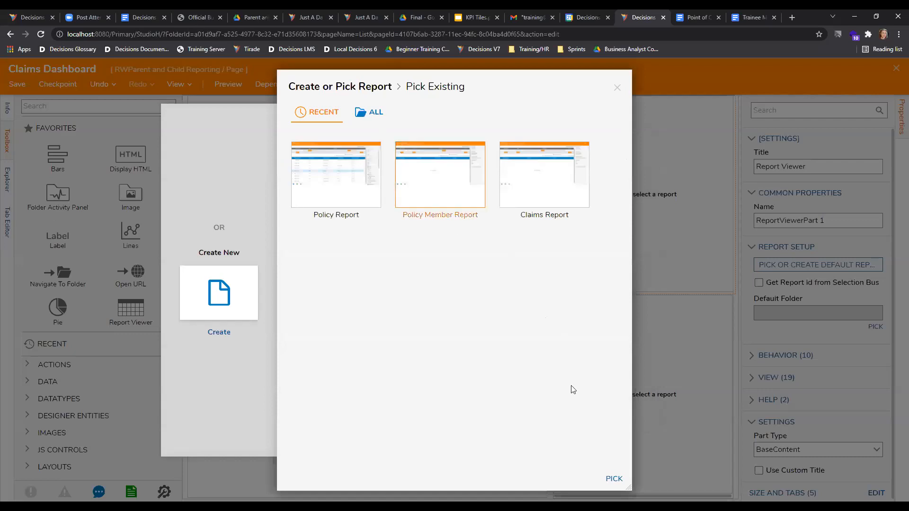
pyautogui.click(613, 478)
# - Assign the existing Claims Report to the Report Viewer in the nested grid's lower row, and save the page without notes
pyautogui.click(598, 367)
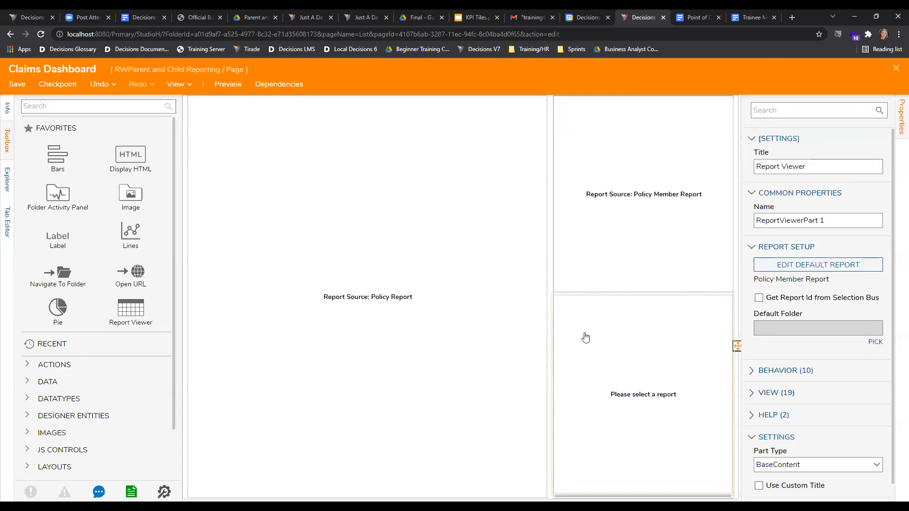
pyautogui.click(858, 265)
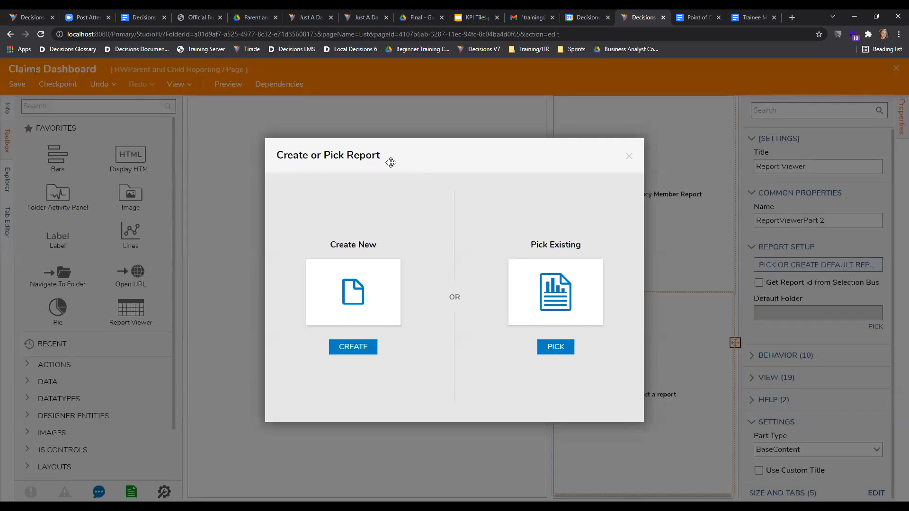
pyautogui.click(550, 349)
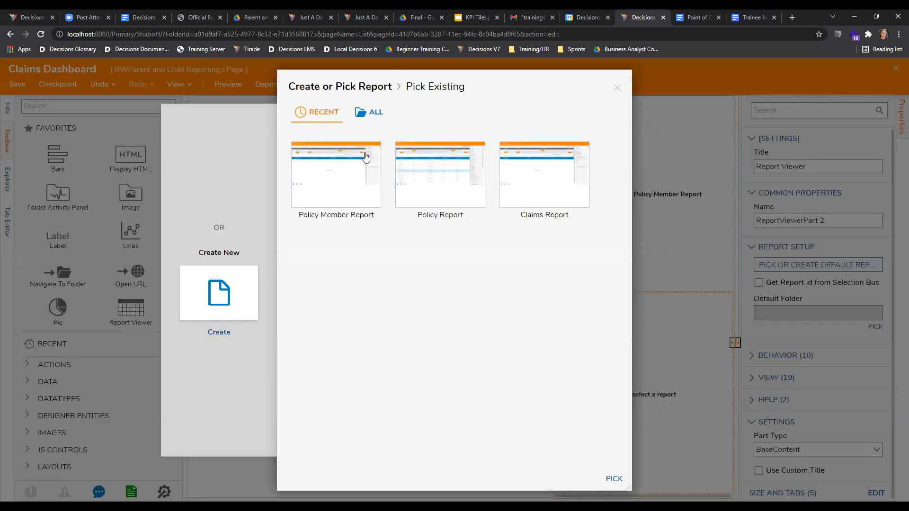
pyautogui.click(544, 170)
pyautogui.click(612, 478)
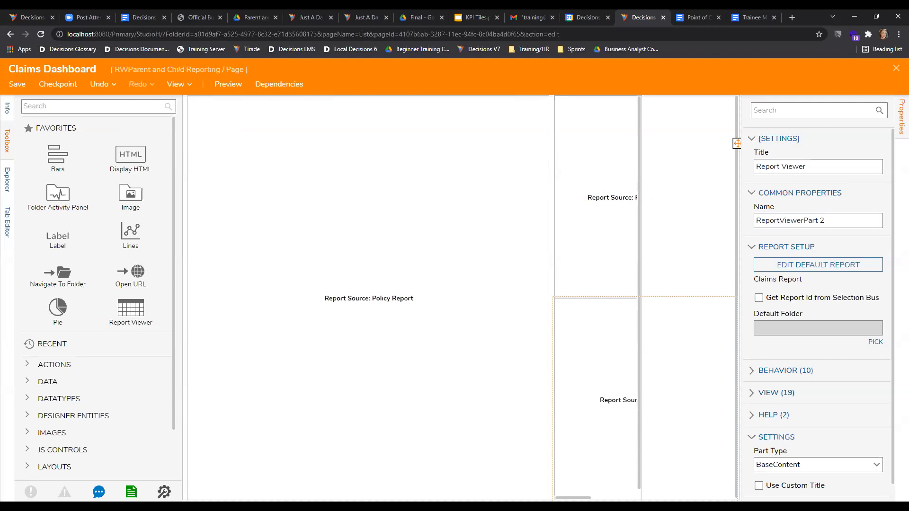
pyautogui.click(19, 88)
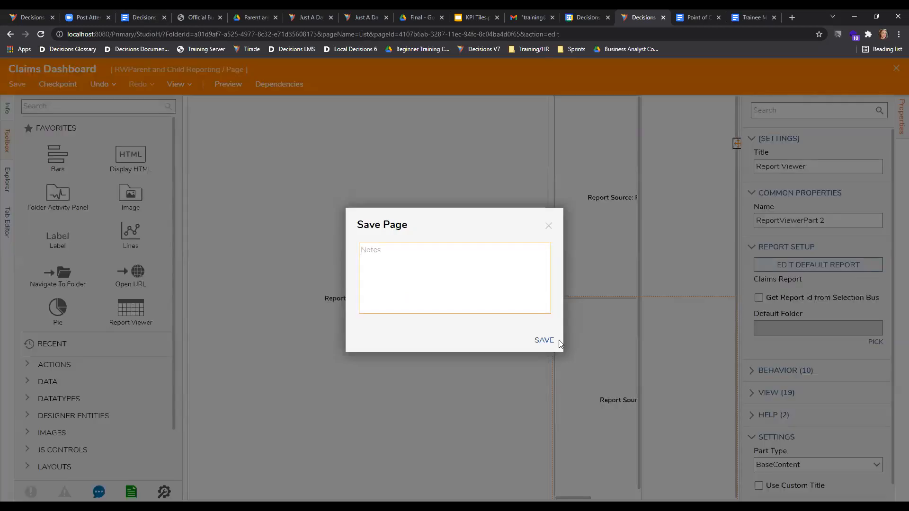
pyautogui.click(543, 340)
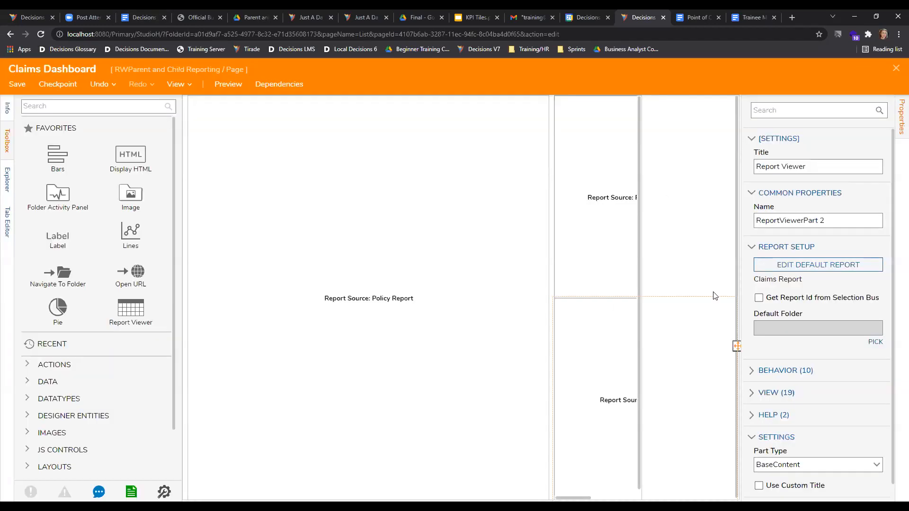
# - Close the page designer and create a folder named Claims Dashboard inside the RWParent and Child Reporting folder
pyautogui.click(896, 68)
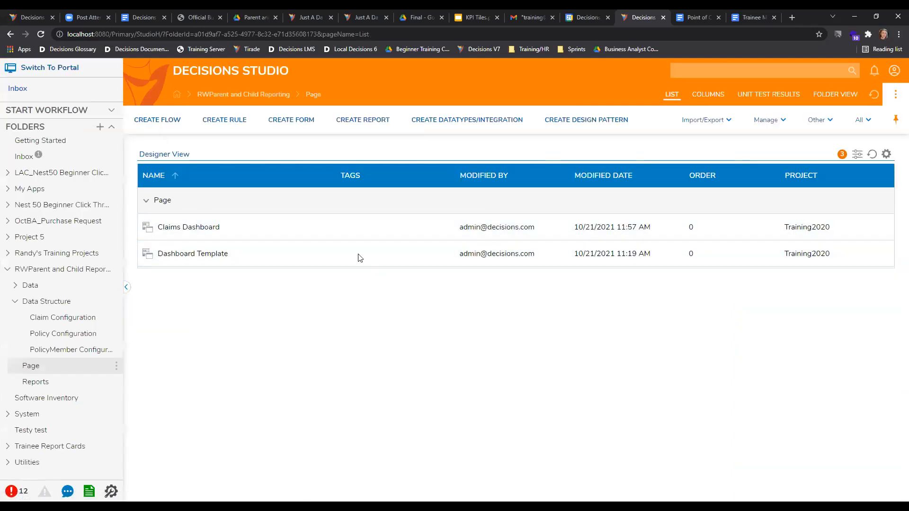
pyautogui.rightClick(41, 269)
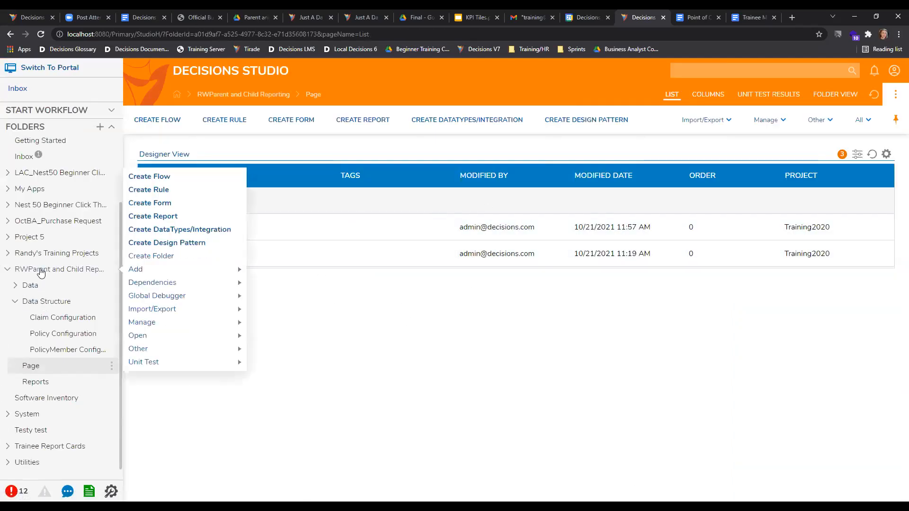
pyautogui.click(168, 257)
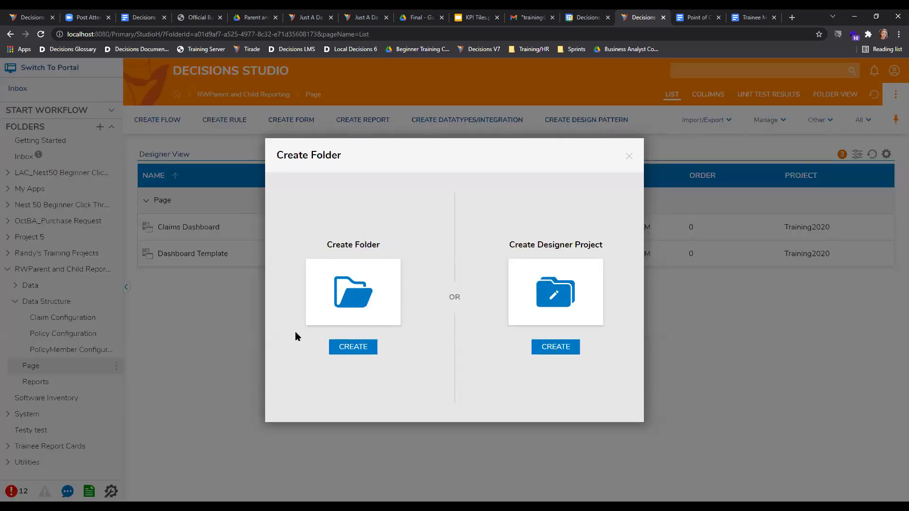
pyautogui.click(347, 348)
pyautogui.write('Cla')
pyautogui.write('ims ')
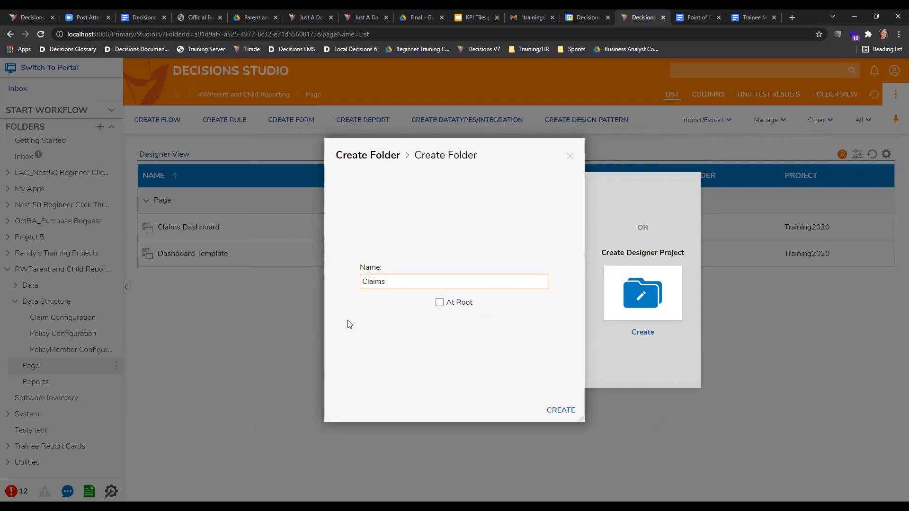
pyautogui.write('Dashboard')
pyautogui.press('Return')
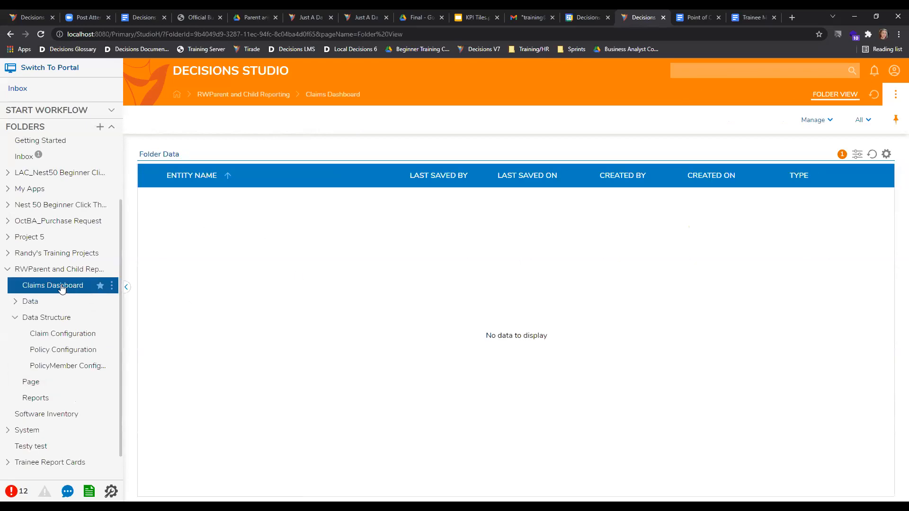
# - Add the existing Claims Dashboard page to the new Claims Dashboard folder as its page/dashboard
pyautogui.click(111, 285)
pyautogui.moveTo(142, 305)
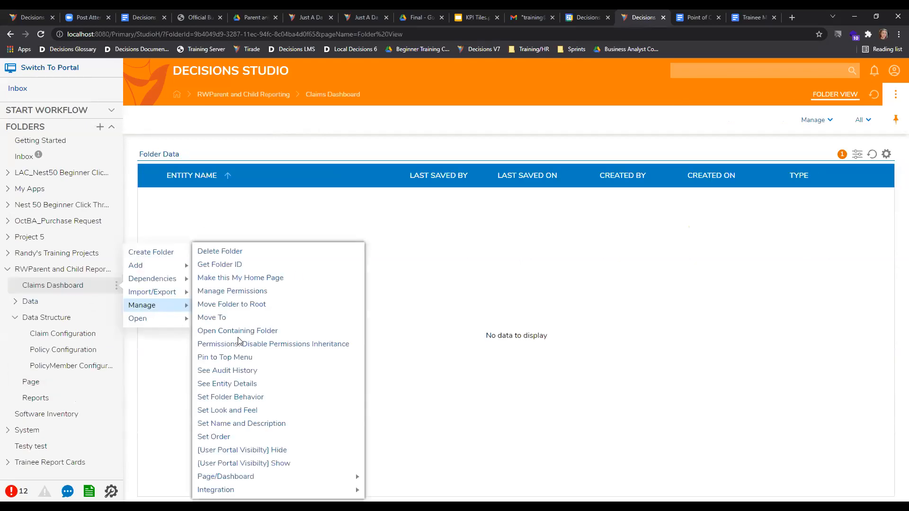
pyautogui.moveTo(259, 477)
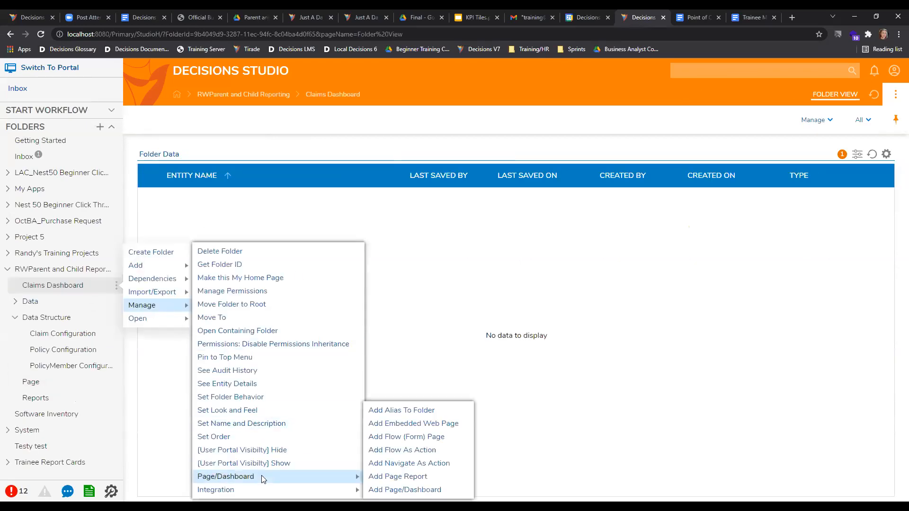
pyautogui.click(404, 490)
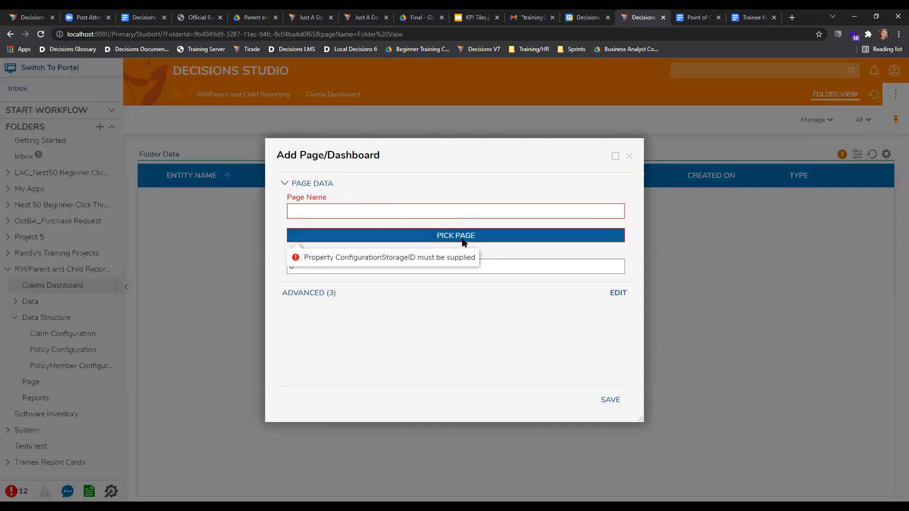
pyautogui.click(401, 236)
pyautogui.click(355, 187)
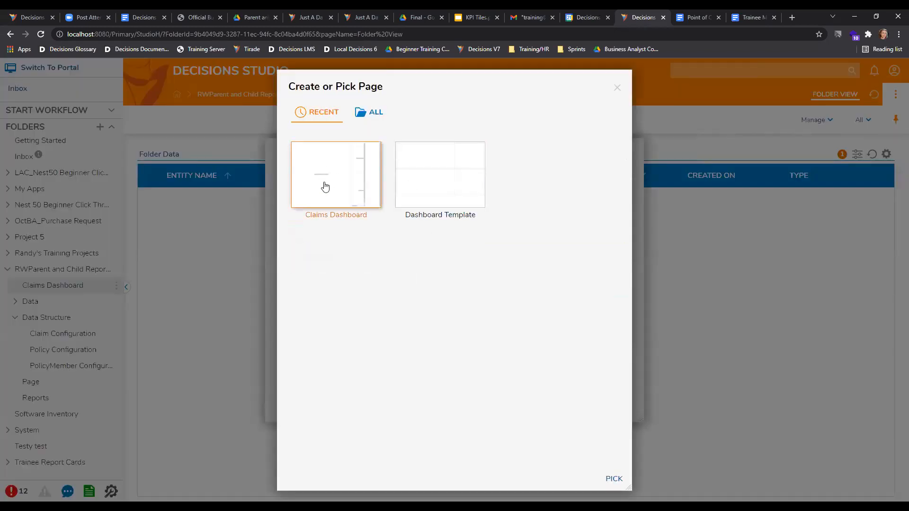
pyautogui.click(610, 479)
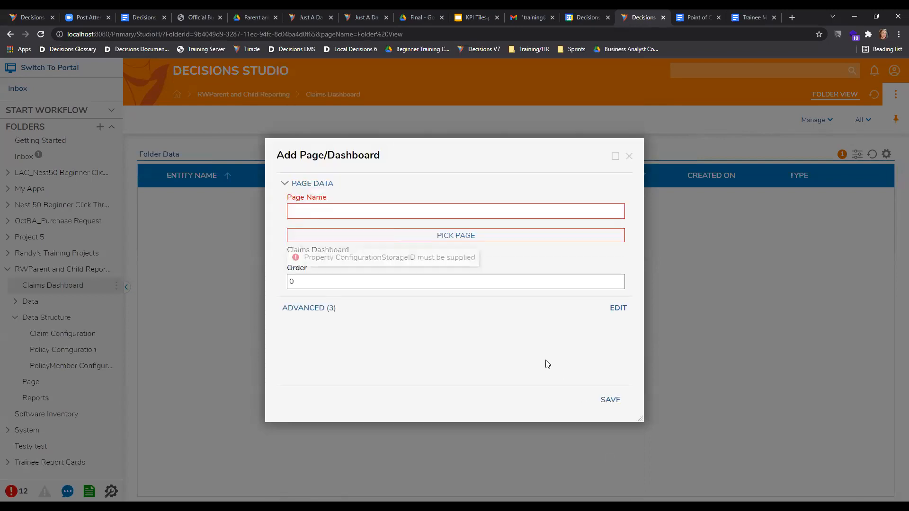
pyautogui.click(609, 400)
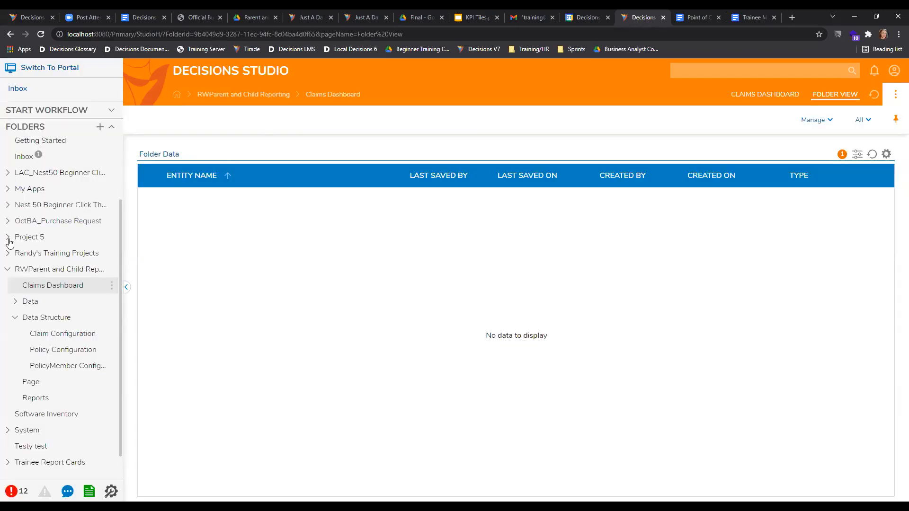
# - View the Claims Dashboard folder, examine RWBAOCTPID in the URL, and select the second and third policies to check the linked reports
pyautogui.click(32, 269)
pyautogui.click(43, 285)
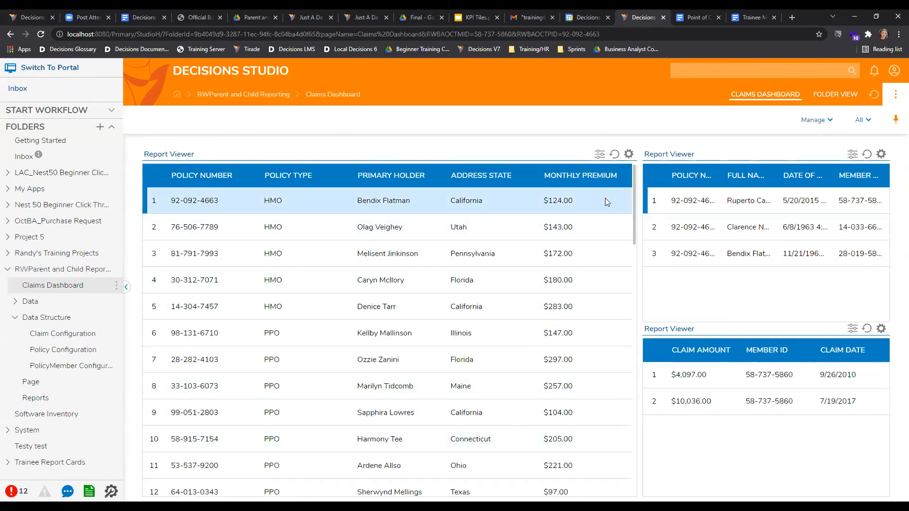
pyautogui.click(600, 35)
pyautogui.moveTo(599, 35); pyautogui.dragTo(523, 40)
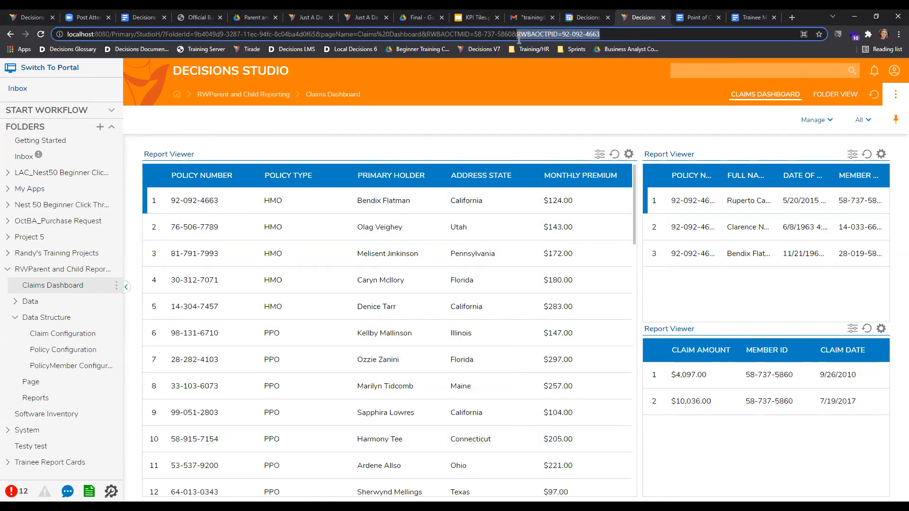
pyautogui.click(492, 232)
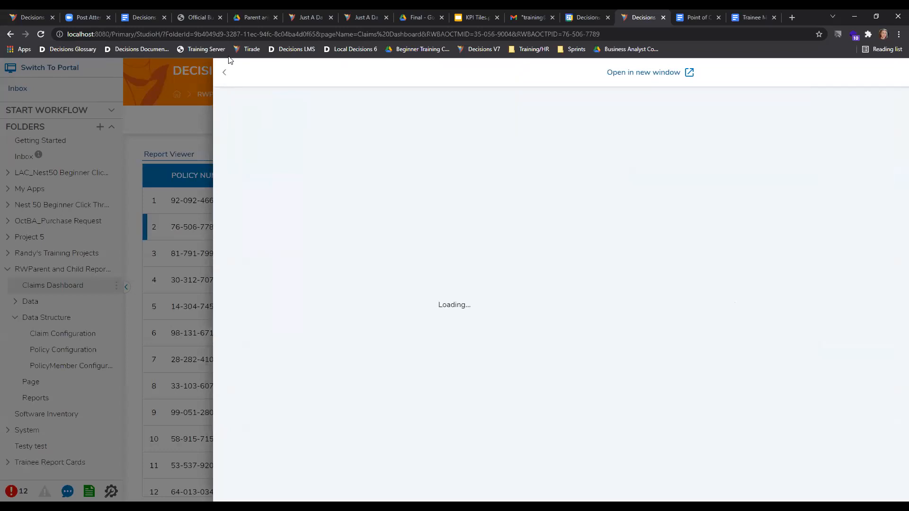
pyautogui.click(226, 72)
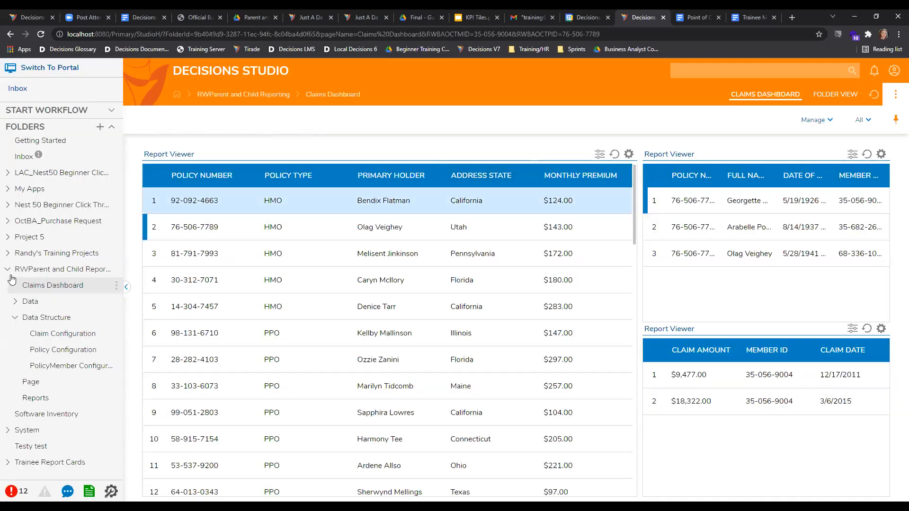
pyautogui.click(465, 253)
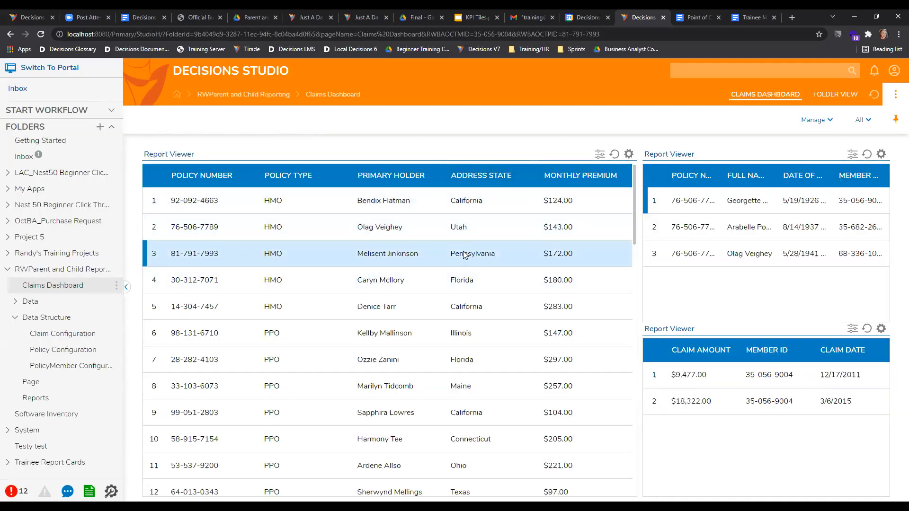
pyautogui.click(225, 72)
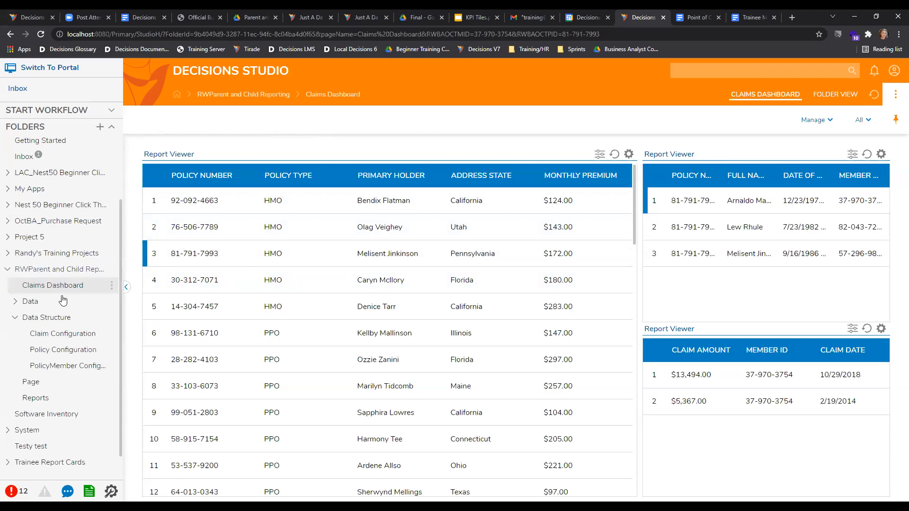
# - Open the Policy Report for editing from the Claims Dashboard page and set its Grid Settings Type to Specified
pyautogui.click(31, 381)
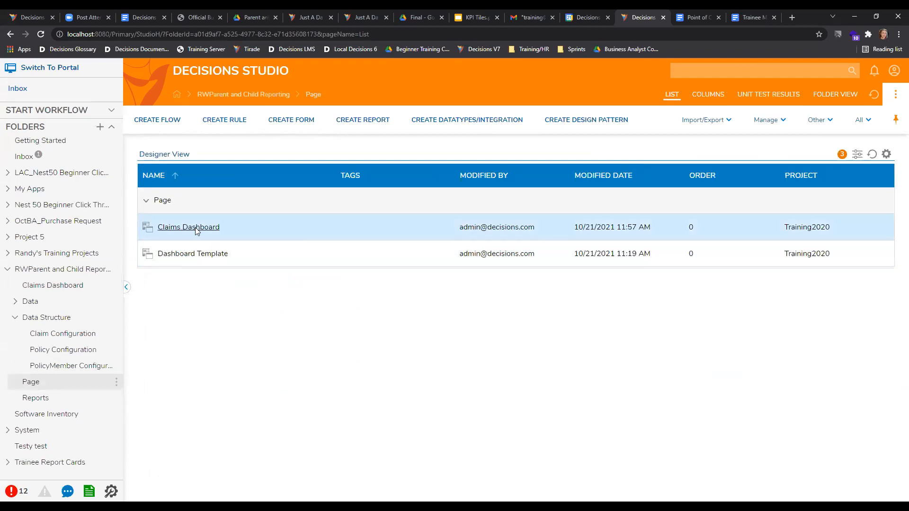
pyautogui.click(196, 230)
pyautogui.click(848, 264)
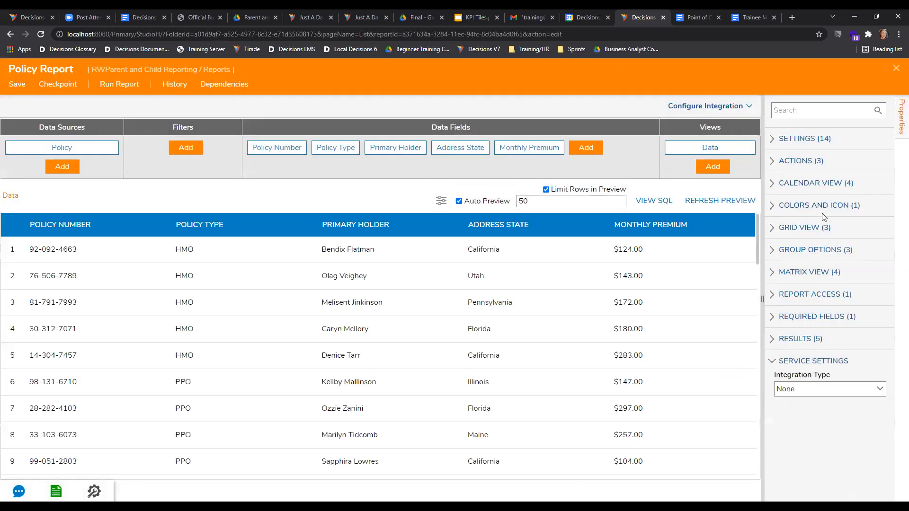
pyautogui.click(774, 229)
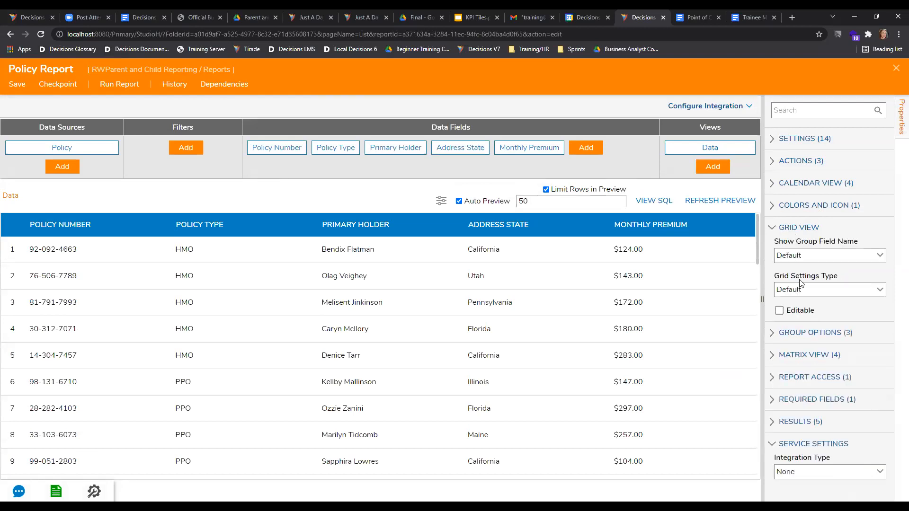
pyautogui.click(879, 290)
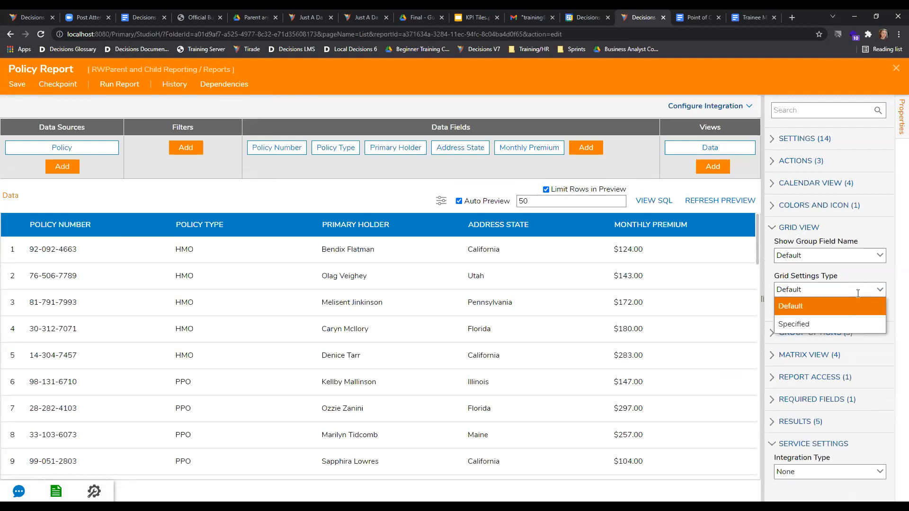
pyautogui.click(847, 324)
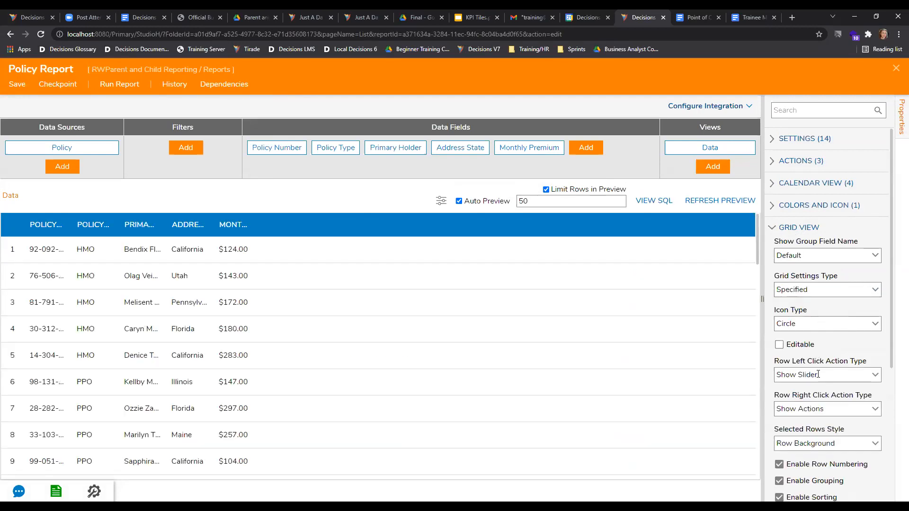
# - Set the Policy Report's Row Left Click Action Type to No Actions, save it without notes, and close it
pyautogui.click(869, 375)
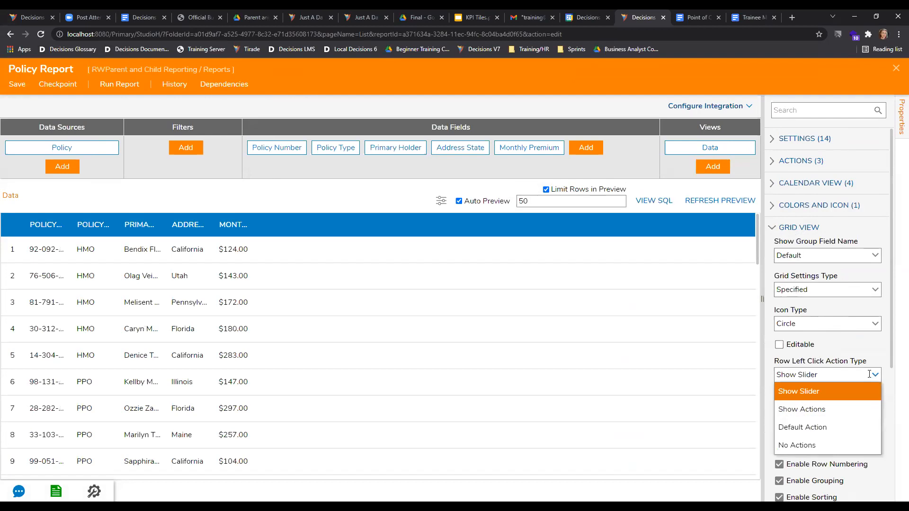
pyautogui.click(828, 445)
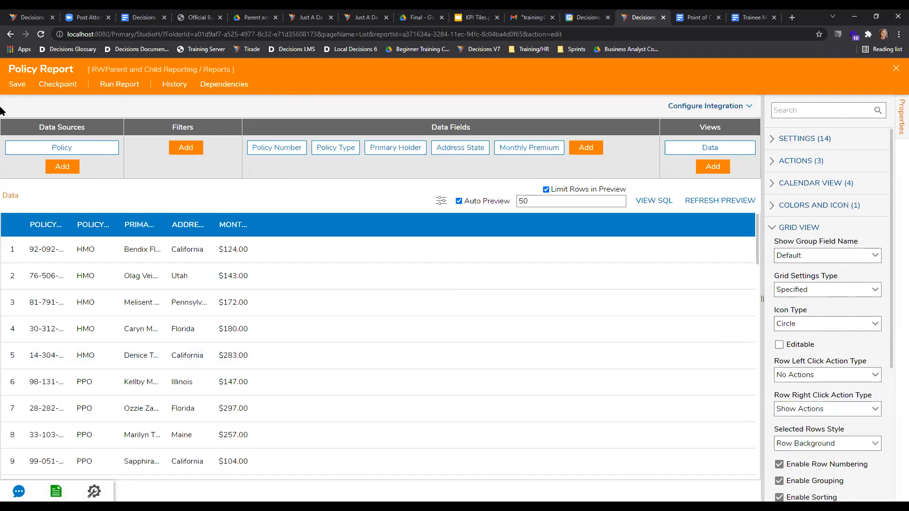
pyautogui.click(17, 85)
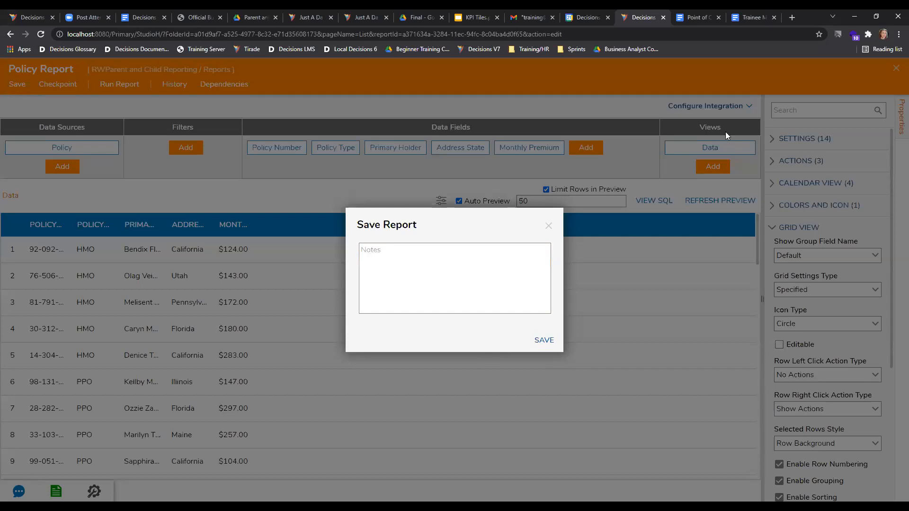
pyautogui.click(545, 342)
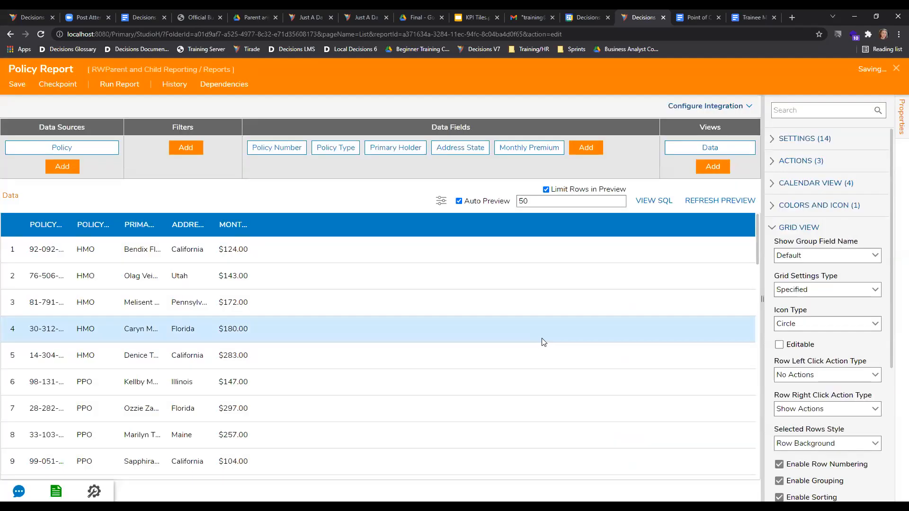
pyautogui.click(895, 69)
# - Open the Policy Member Report for editing from its Report Viewer and set its Grid Settings Type to Specified
pyautogui.click(625, 196)
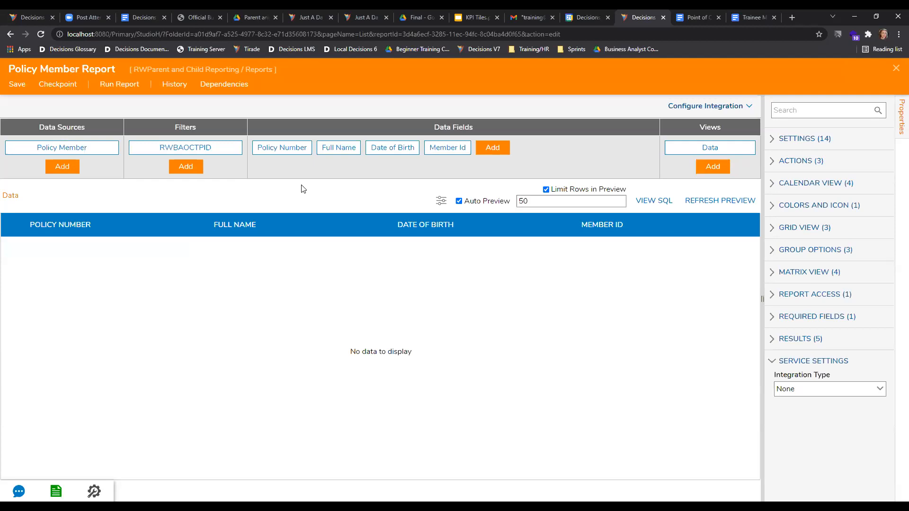
pyautogui.click(774, 230)
pyautogui.click(873, 289)
pyautogui.click(828, 320)
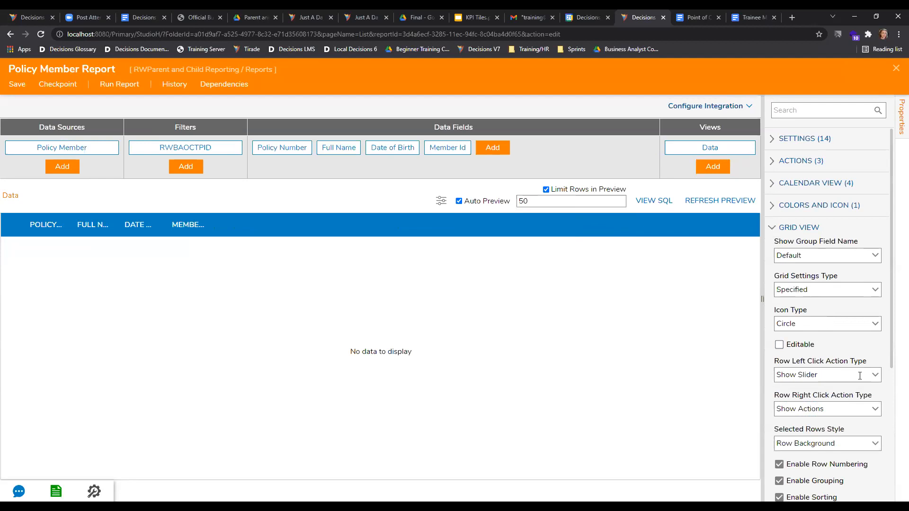
# - Set the Policy Member Report's Row Left Click Action Type to No Actions and save it without notes
pyautogui.click(874, 377)
pyautogui.click(809, 445)
pyautogui.click(18, 85)
pyautogui.click(539, 340)
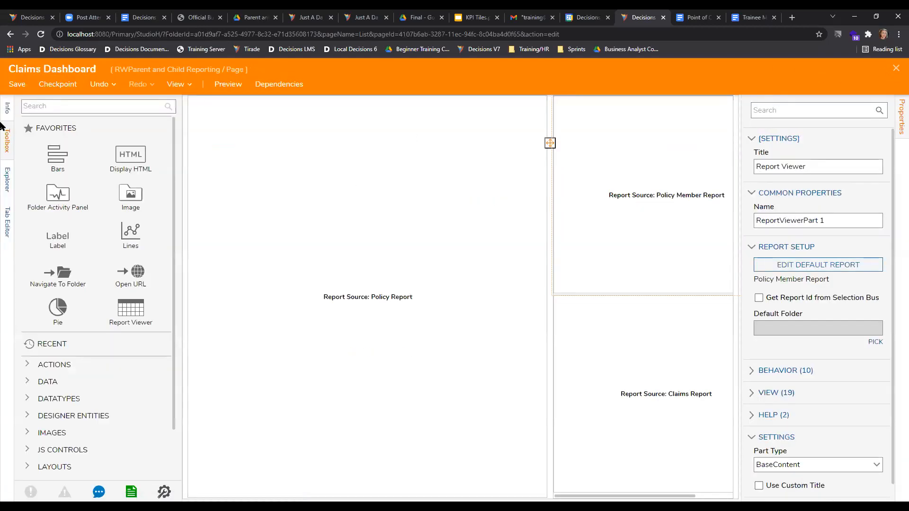
# - Save the Claims Dashboard page without notes and close the page designer
pyautogui.click(19, 85)
pyautogui.click(540, 338)
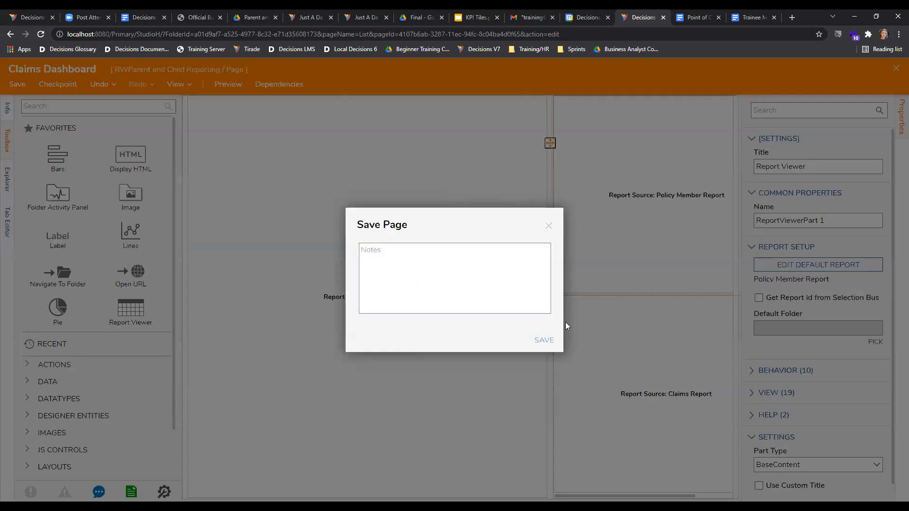
pyautogui.click(895, 71)
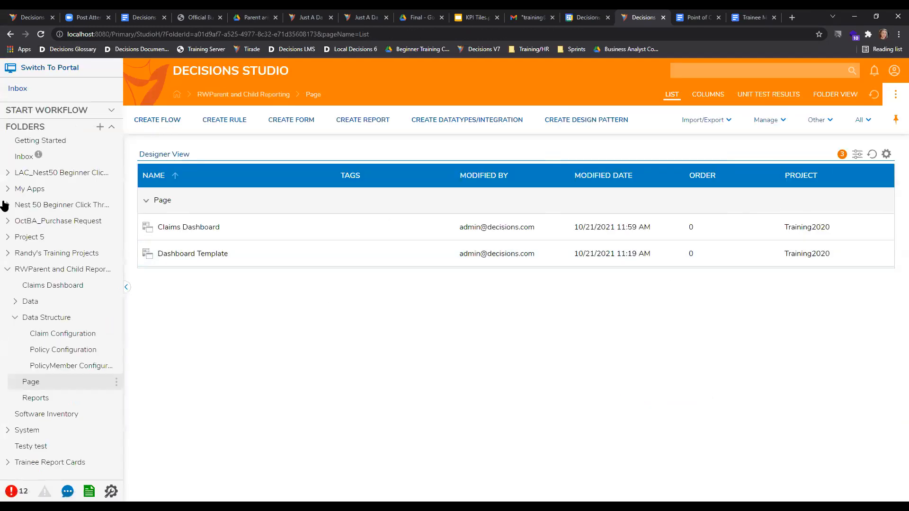
# - Reopen the Claims Dashboard folder and select the second through fifth policies in turn to check the linked member and claims reports
pyautogui.click(50, 285)
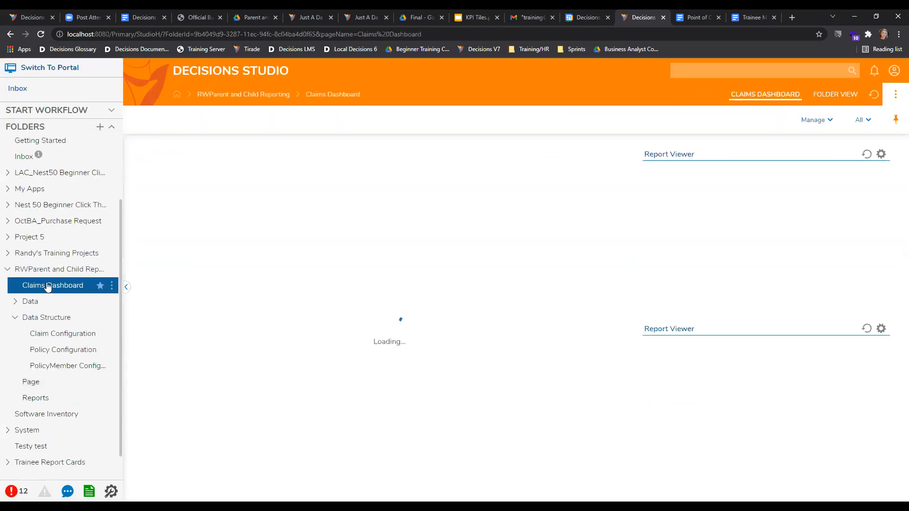
pyautogui.click(424, 225)
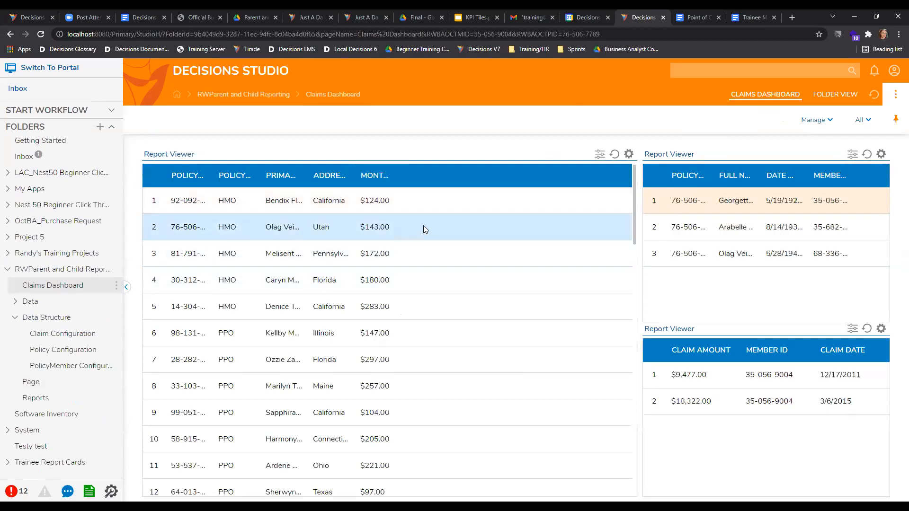
pyautogui.click(438, 253)
pyautogui.click(440, 278)
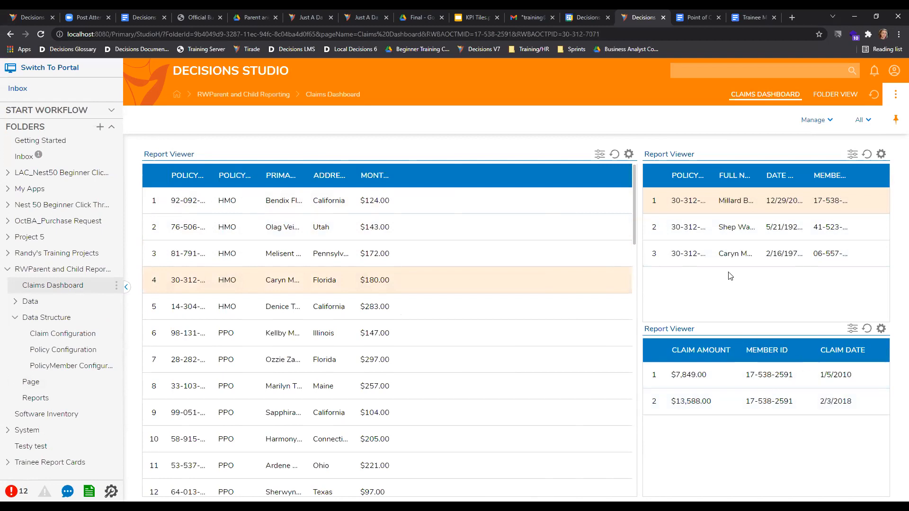
pyautogui.click(433, 301)
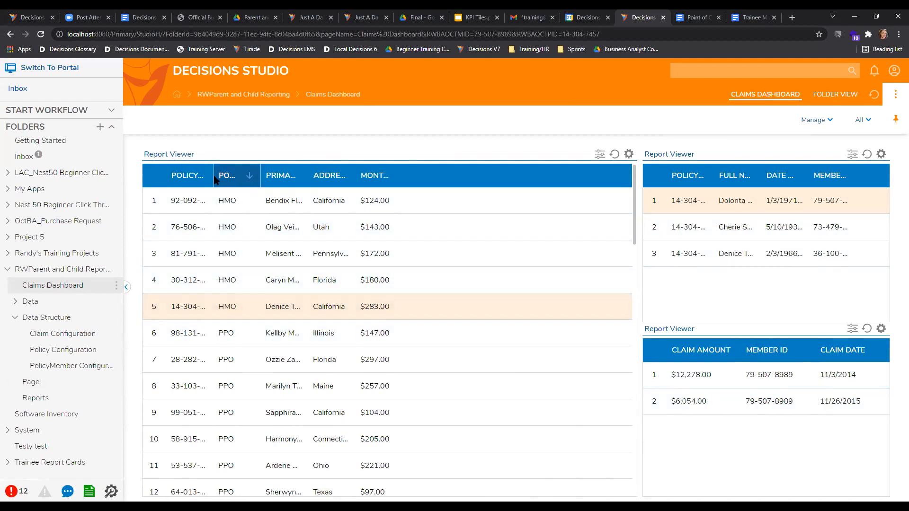
# - Widen the Policy Number column and compare the page URL's policy ID and member ID with the selected policy and its second member
pyautogui.moveTo(214, 175); pyautogui.dragTo(254, 175)
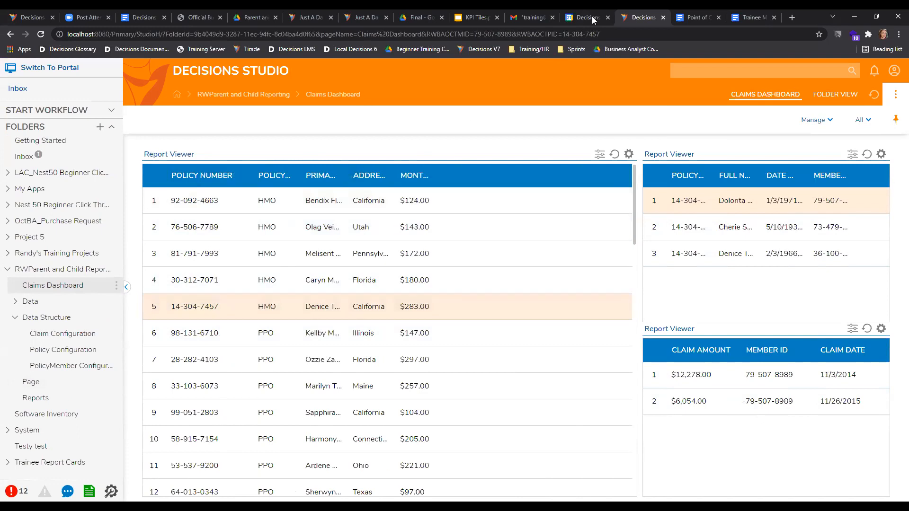
pyautogui.moveTo(614, 34); pyautogui.dragTo(562, 43)
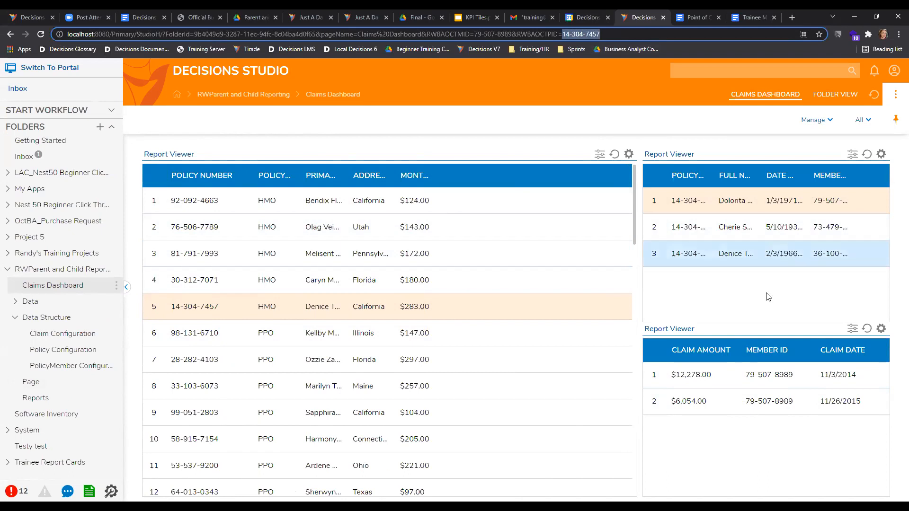
pyautogui.click(763, 227)
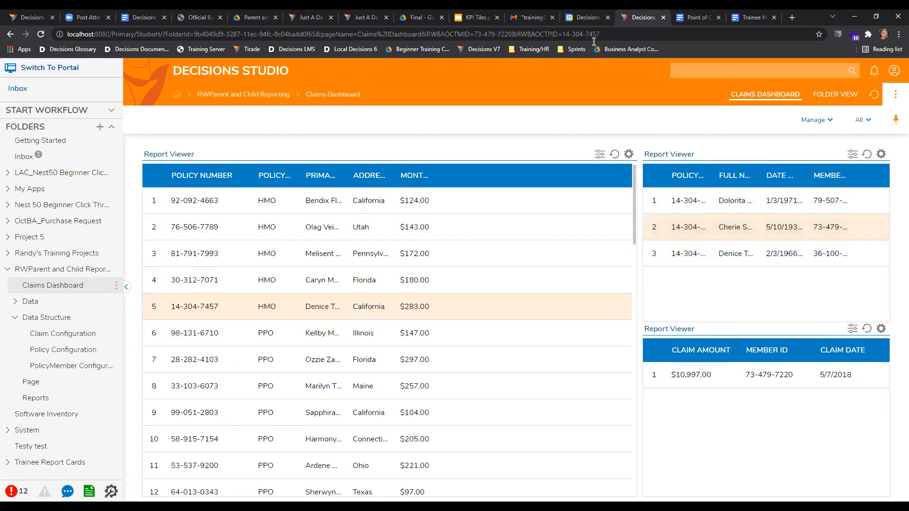
pyautogui.moveTo(475, 32); pyautogui.dragTo(511, 34)
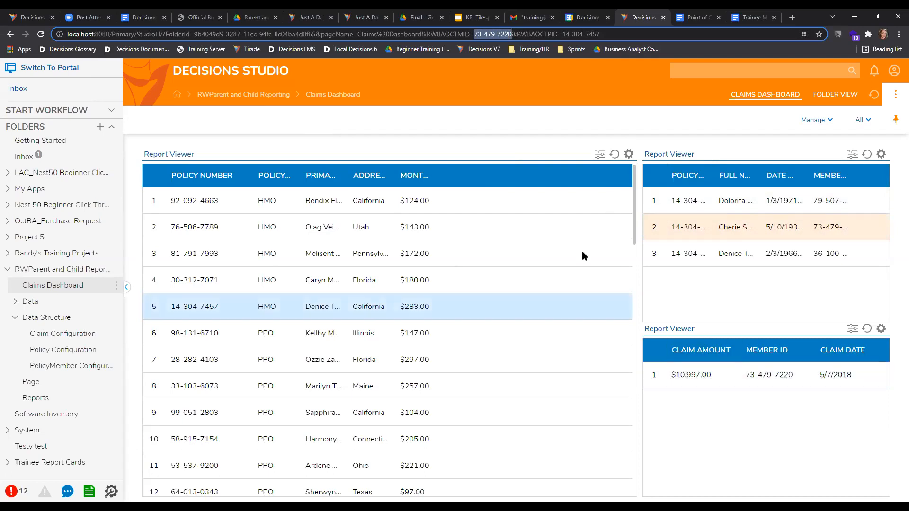
# - Select the third, second, fifth and eighth policies in turn, choosing a linked member for each to check the claims report
pyautogui.click(473, 252)
pyautogui.click(729, 250)
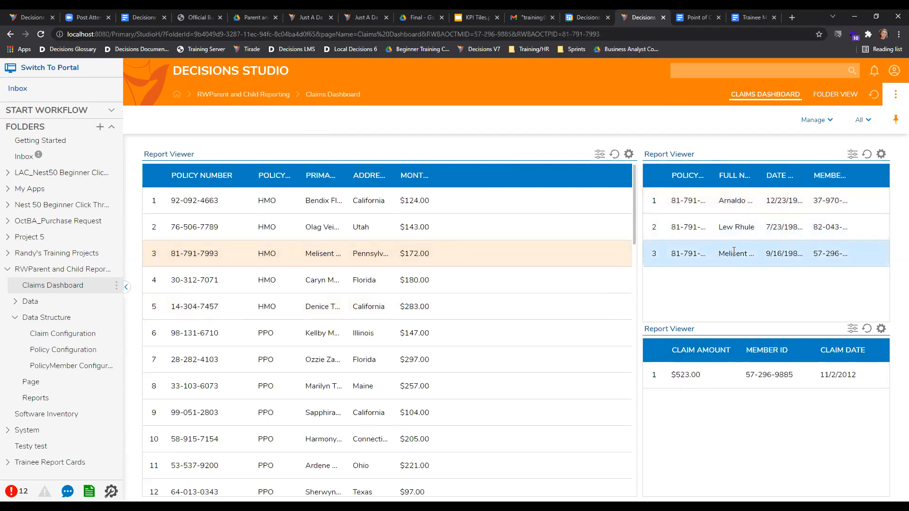
pyautogui.click(489, 236)
pyautogui.click(720, 228)
pyautogui.click(524, 316)
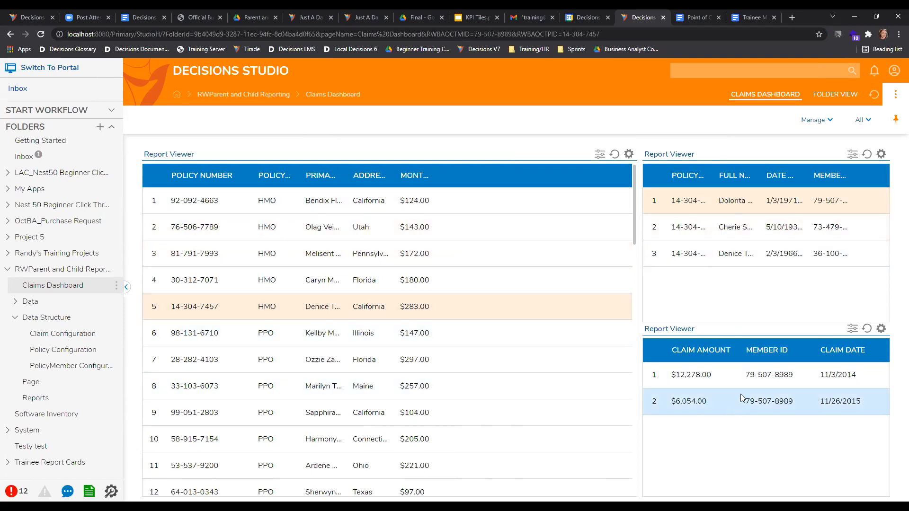
pyautogui.click(719, 253)
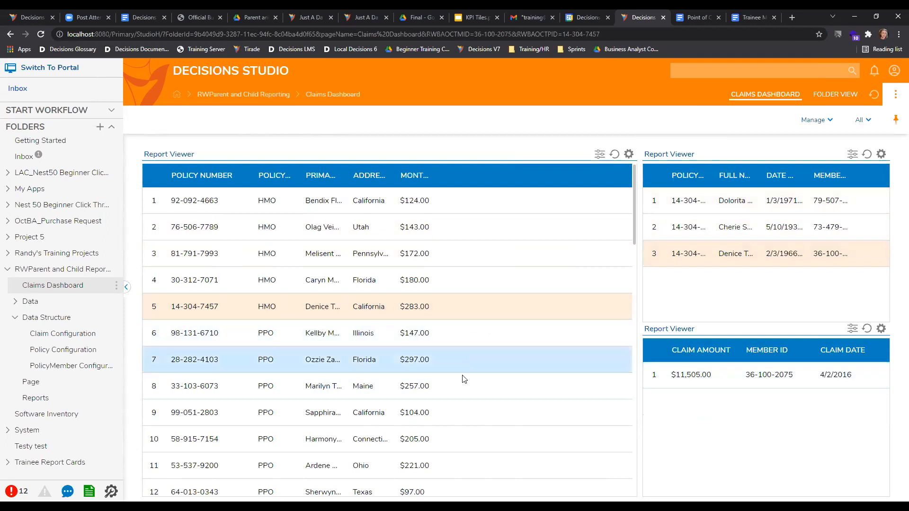
pyautogui.click(478, 378)
pyautogui.click(717, 258)
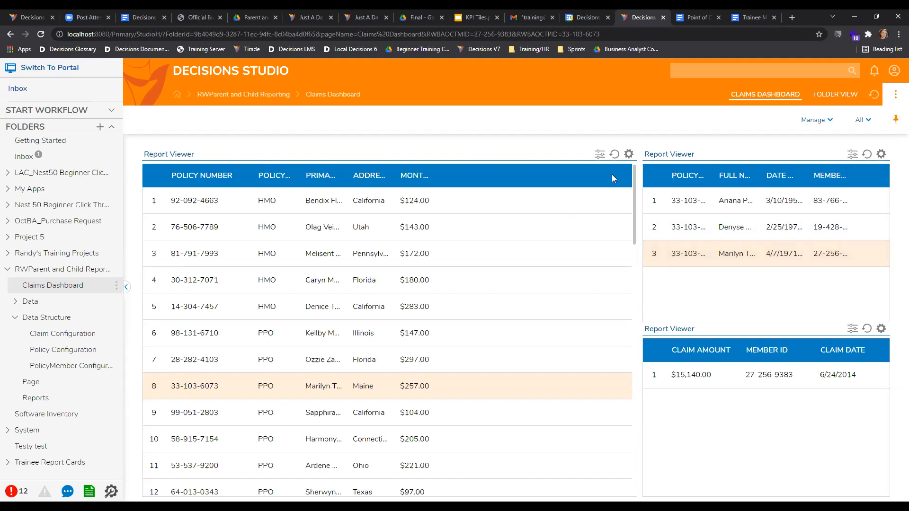
# - Open the Claims Dashboard page from the Page folder and open its Policy Report for editing
pyautogui.click(31, 381)
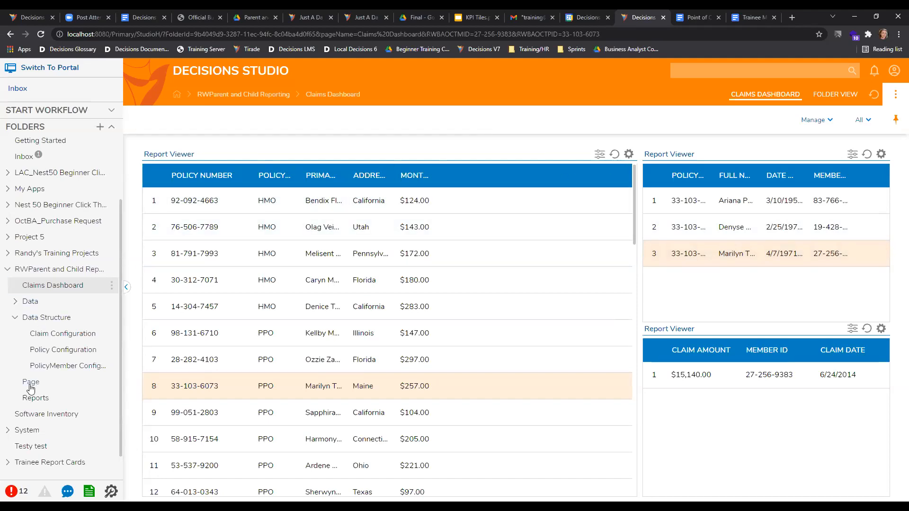
pyautogui.doubleClick(204, 235)
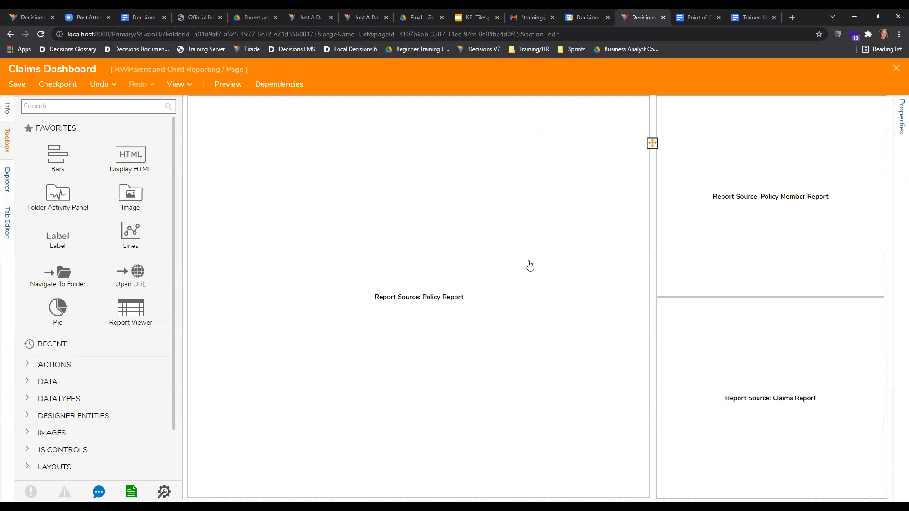
pyautogui.click(423, 227)
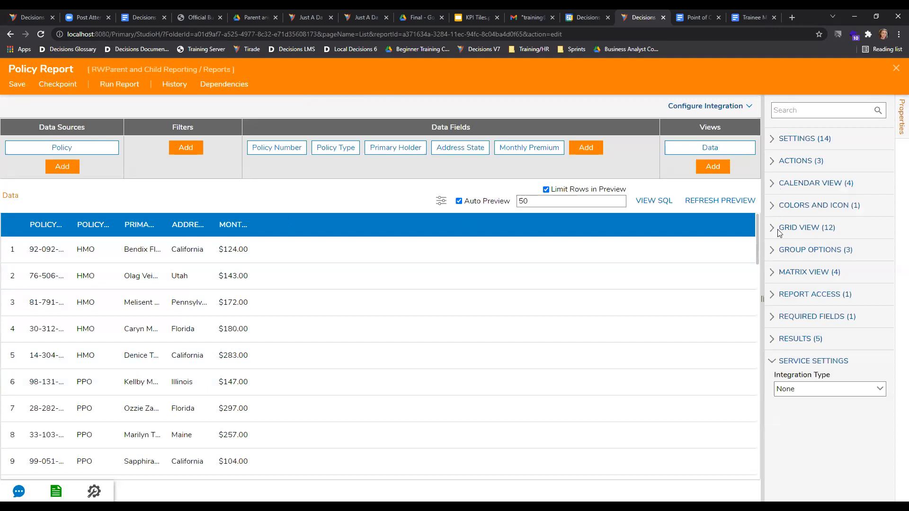
# - Review the Policy Report's Grid View settings, keeping Specified as Grid Settings Type and No Actions as Row Left Click Action Type
pyautogui.click(775, 229)
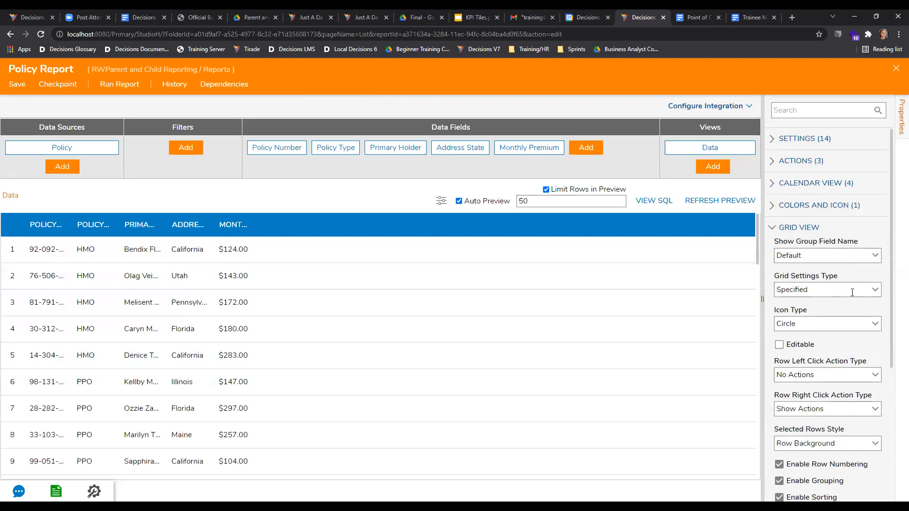
pyautogui.click(873, 291)
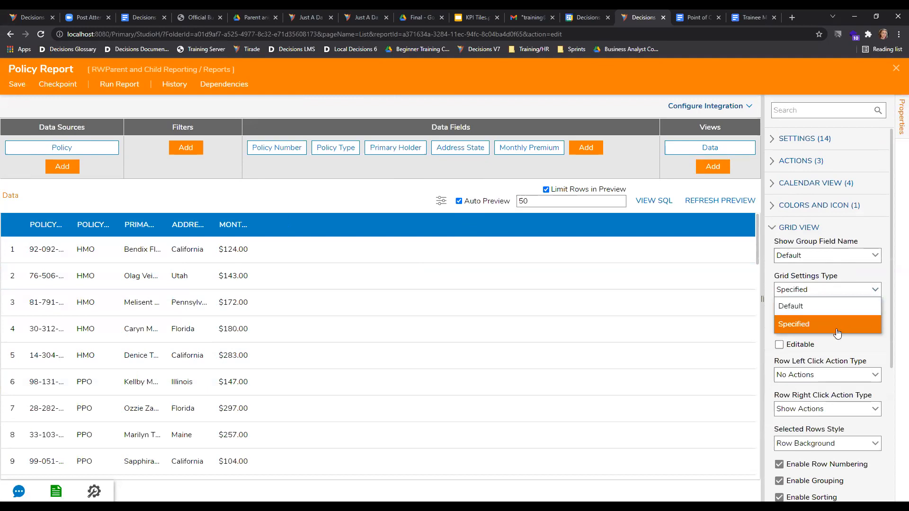
pyautogui.click(837, 325)
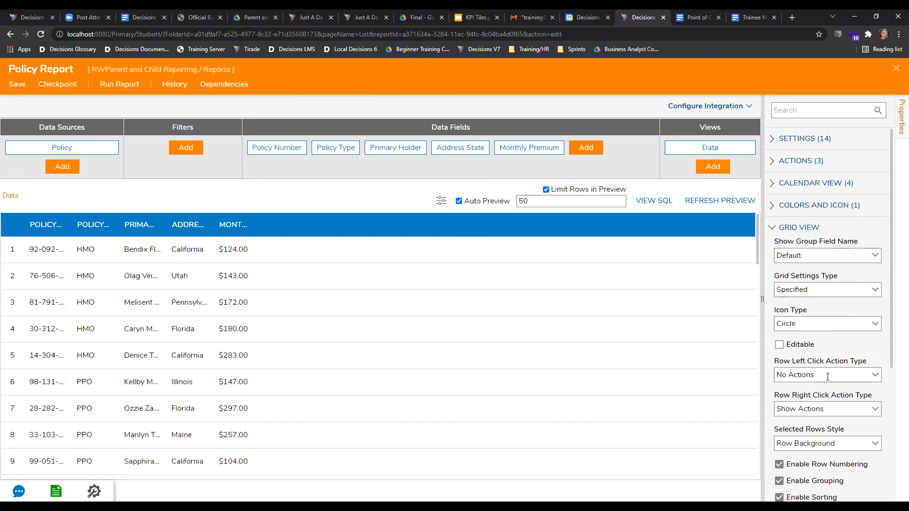
pyautogui.moveTo(811, 374); pyautogui.dragTo(776, 375)
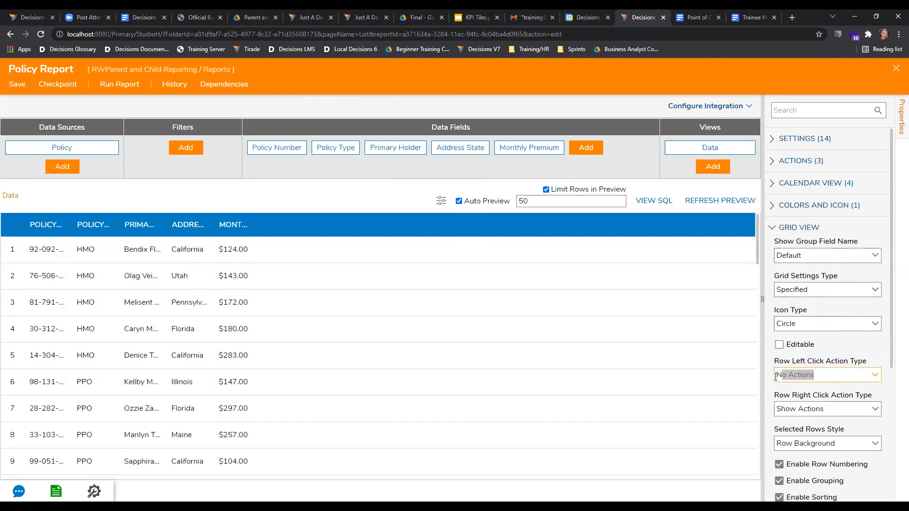
pyautogui.click(874, 375)
pyautogui.click(826, 443)
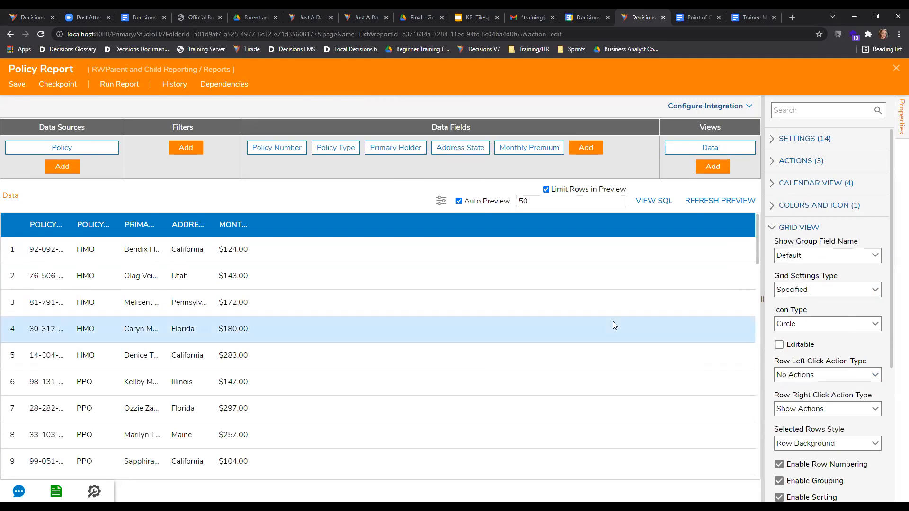
# - Close the Policy Report and the page designer, and reopen the Claims Dashboard folder
pyautogui.click(898, 69)
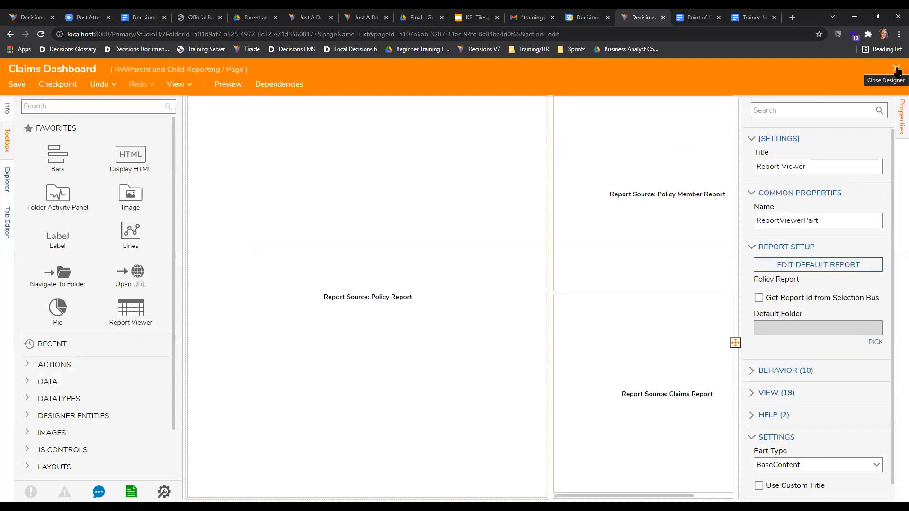
pyautogui.click(896, 68)
pyautogui.click(533, 337)
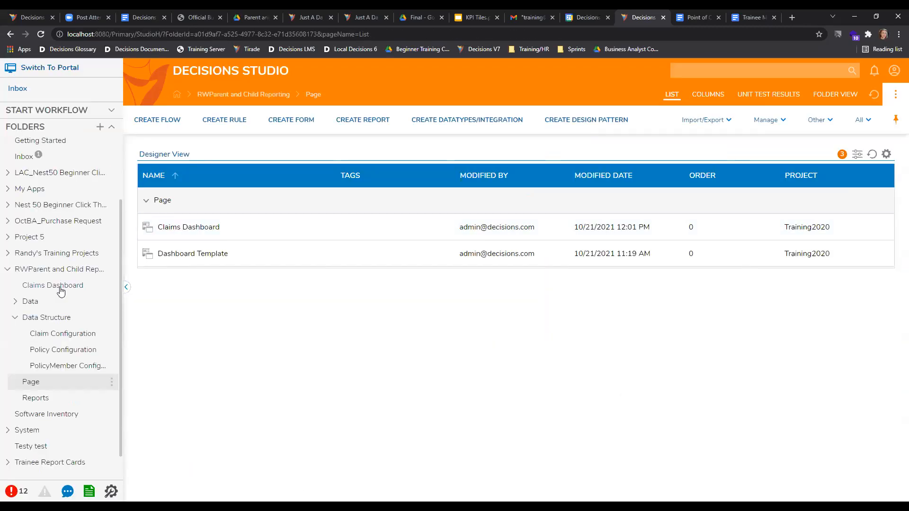
pyautogui.click(61, 287)
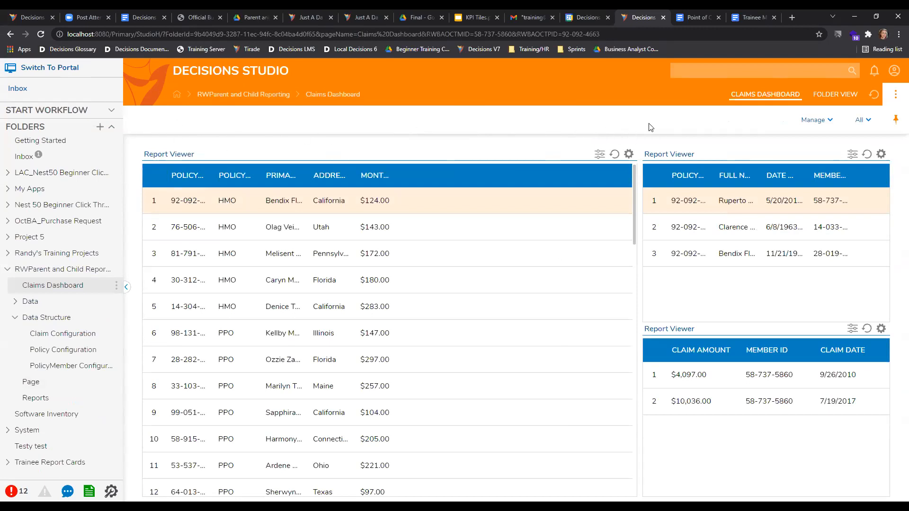
pyautogui.rightClick(51, 291)
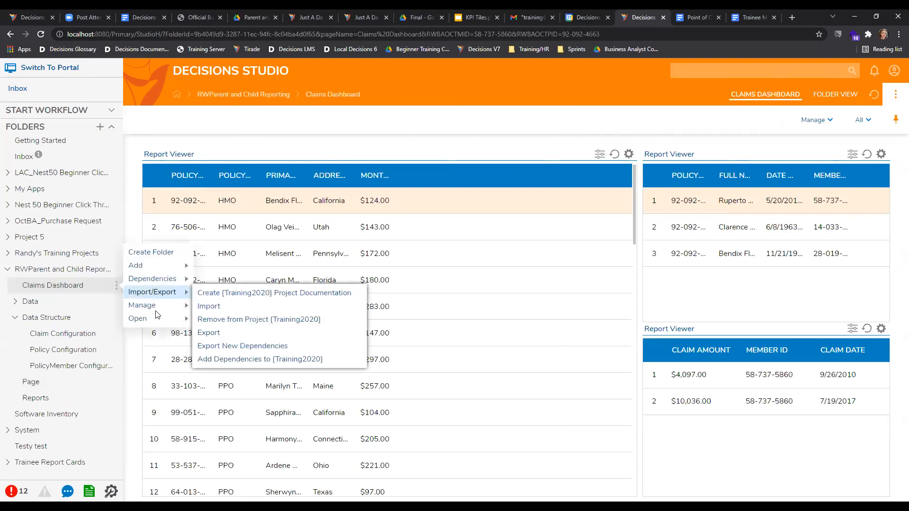
pyautogui.moveTo(163, 306)
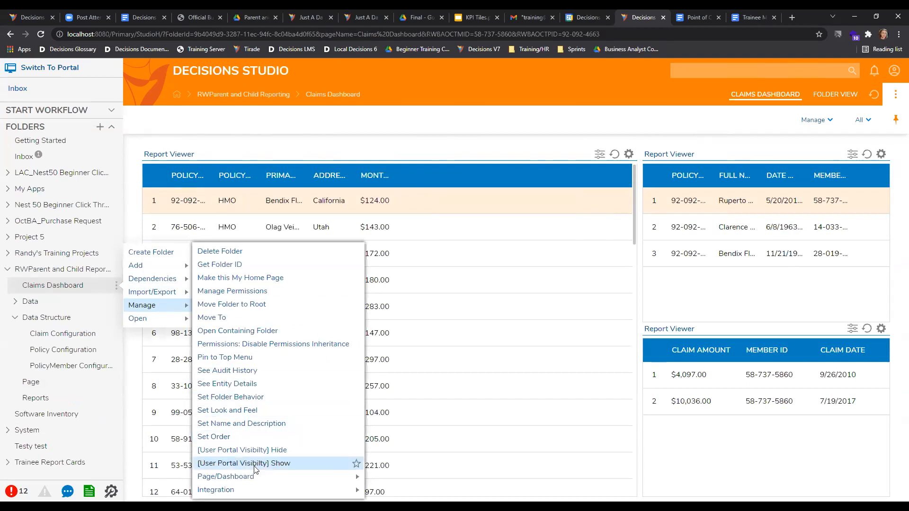
pyautogui.moveTo(350, 489)
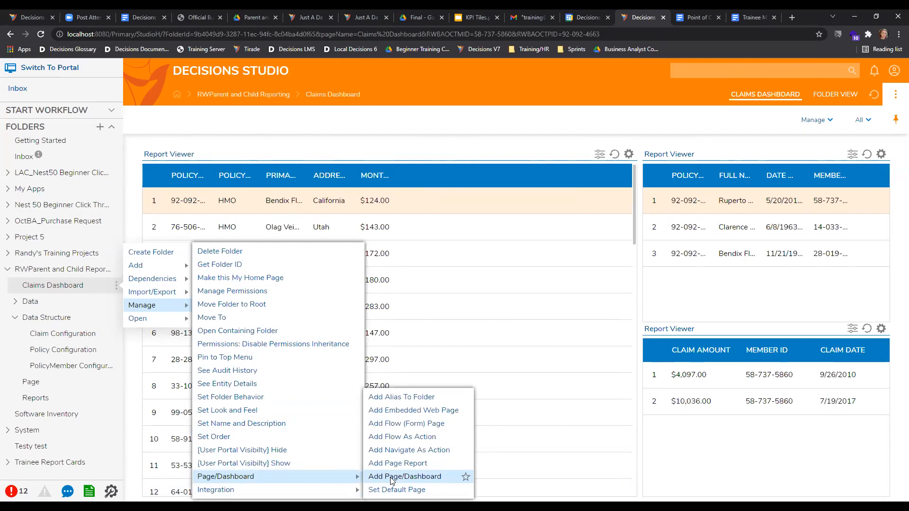
pyautogui.click(459, 141)
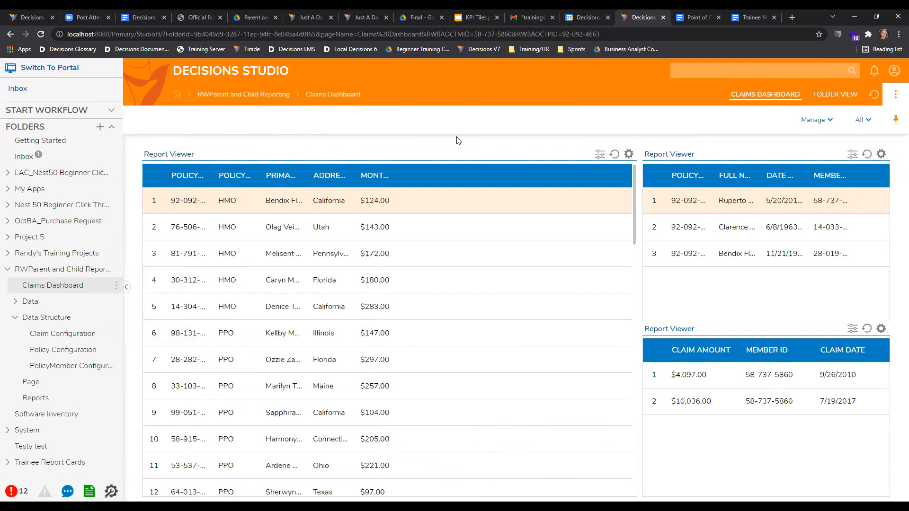
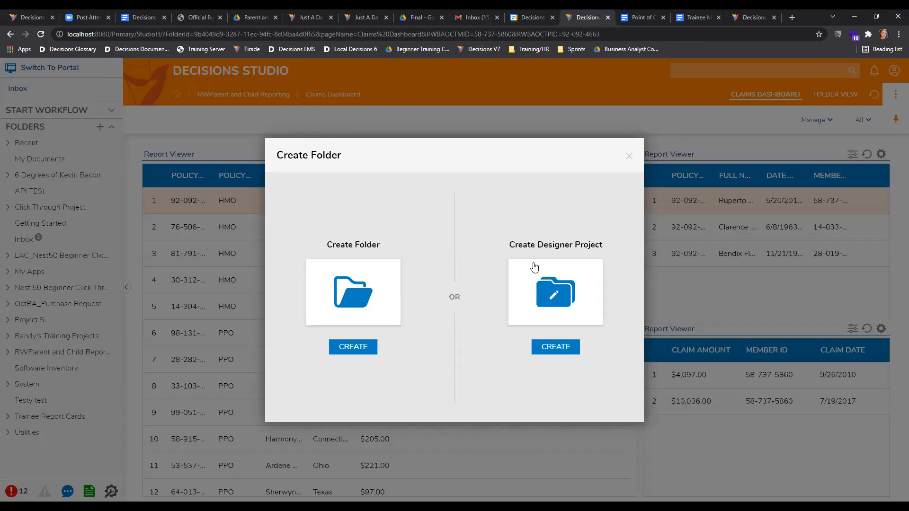
# - Create a designer project named BAOCT_CSV Manipulation
pyautogui.click(548, 351)
pyautogui.write('BAOCT_CS')
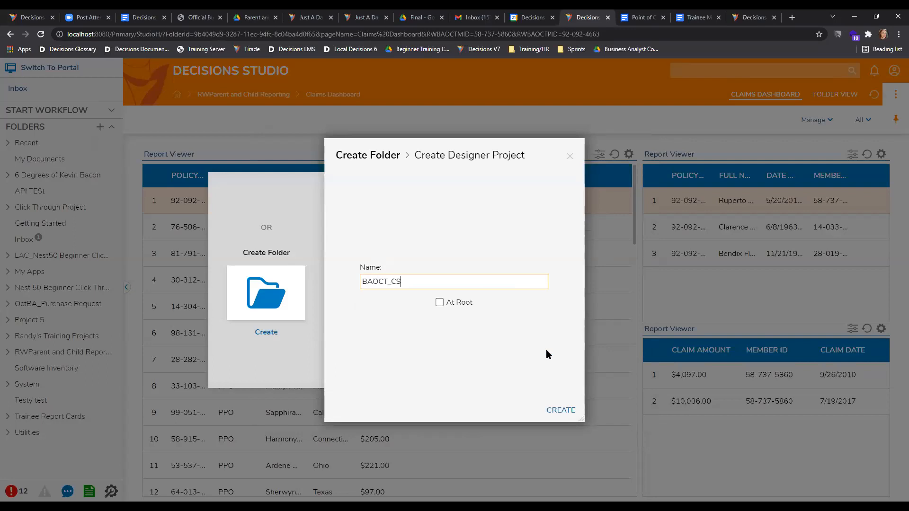
pyautogui.write('V Manipulation')
pyautogui.click(563, 411)
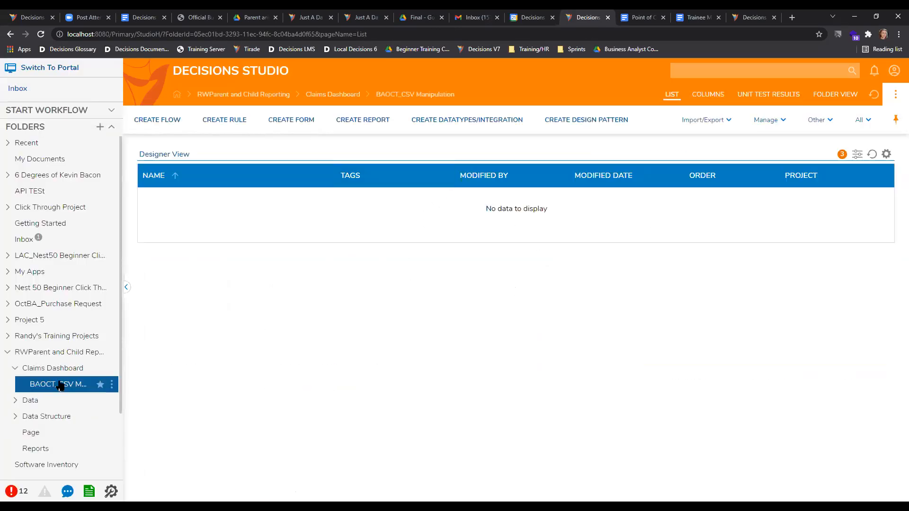
# - Move the BAOCT_CSV Manipulation project folder to the root and confirm the move
pyautogui.rightClick(78, 391)
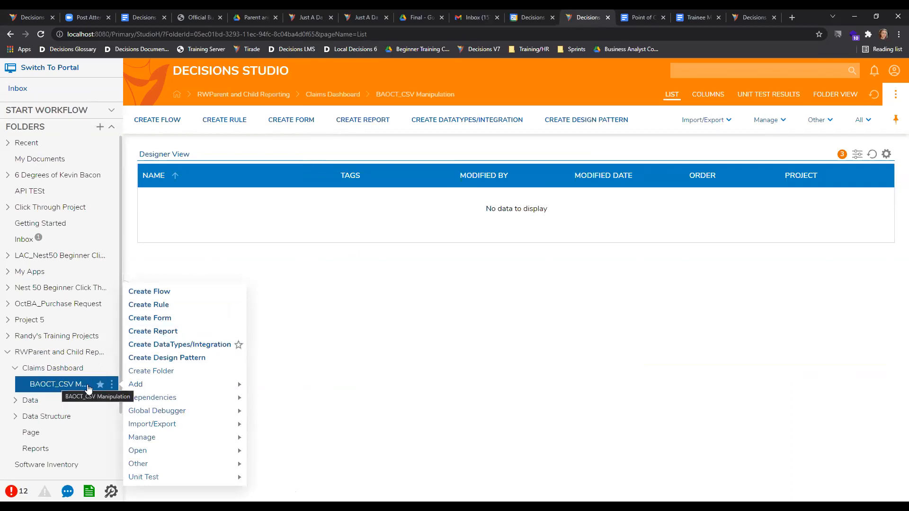
pyautogui.moveTo(149, 401)
pyautogui.moveTo(151, 436)
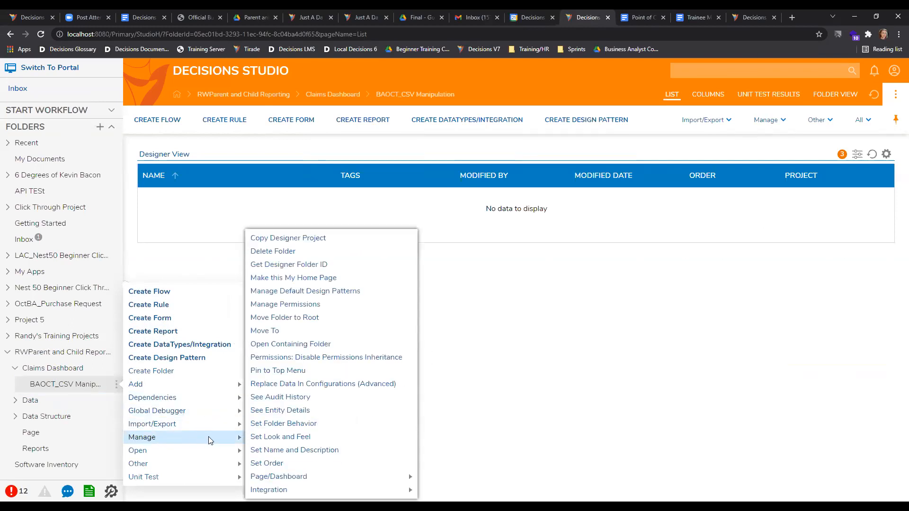
pyautogui.click(304, 318)
pyautogui.click(532, 307)
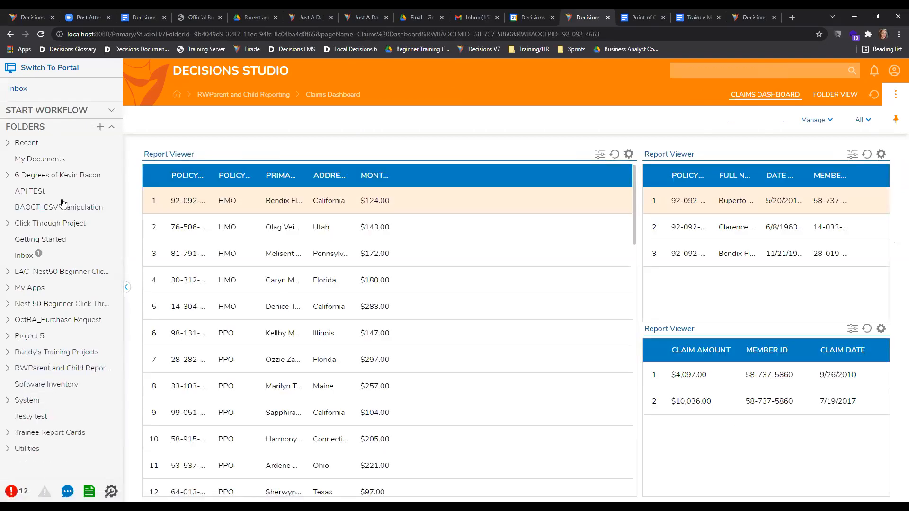
# - Create a normal form named CSV Intake Form in the BAOCT_CSV Manipulation project
pyautogui.click(51, 208)
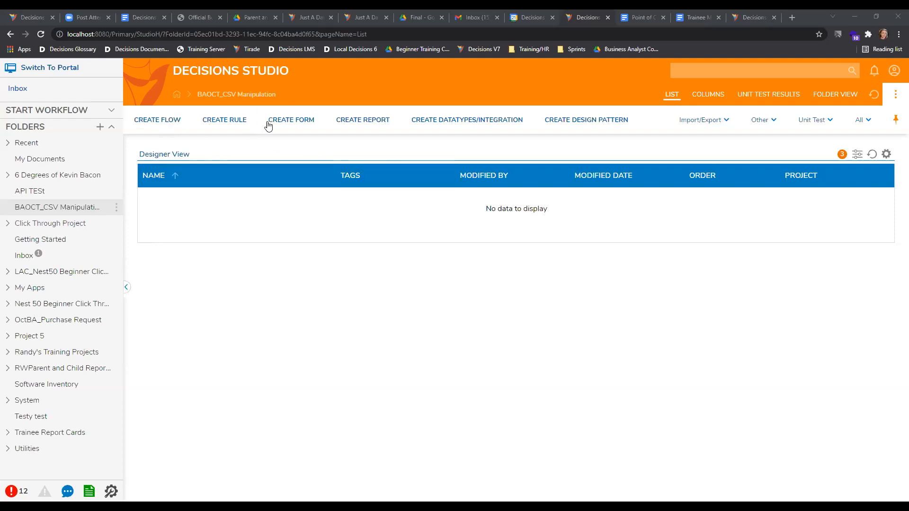
pyautogui.click(298, 123)
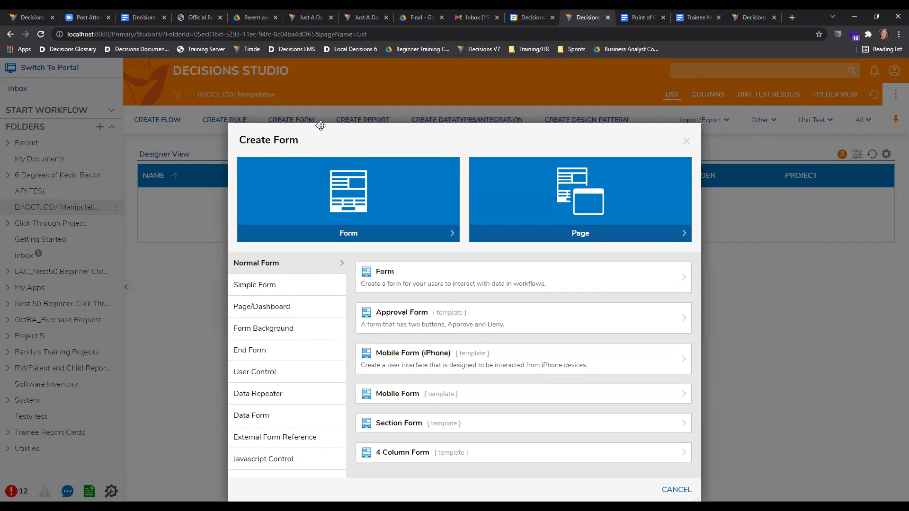
pyautogui.moveTo(316, 128); pyautogui.dragTo(312, 105)
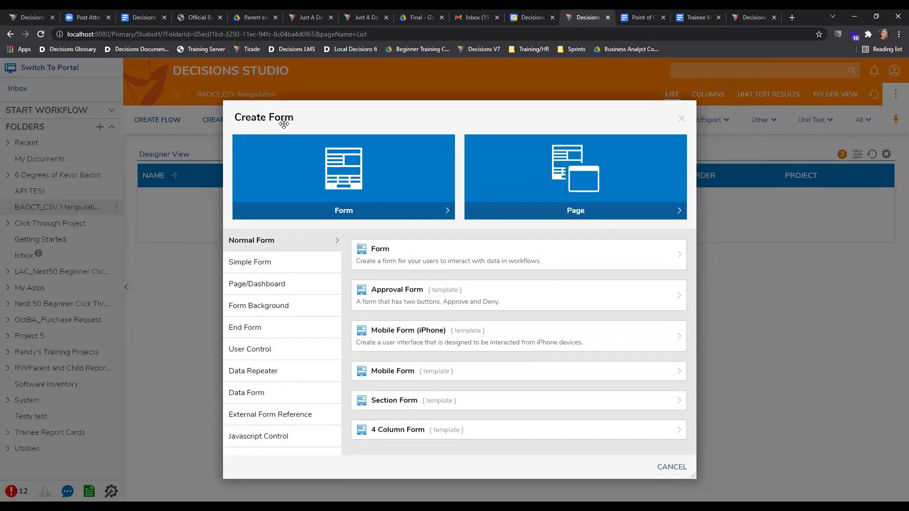
pyautogui.click(349, 190)
pyautogui.press('BackSpace')
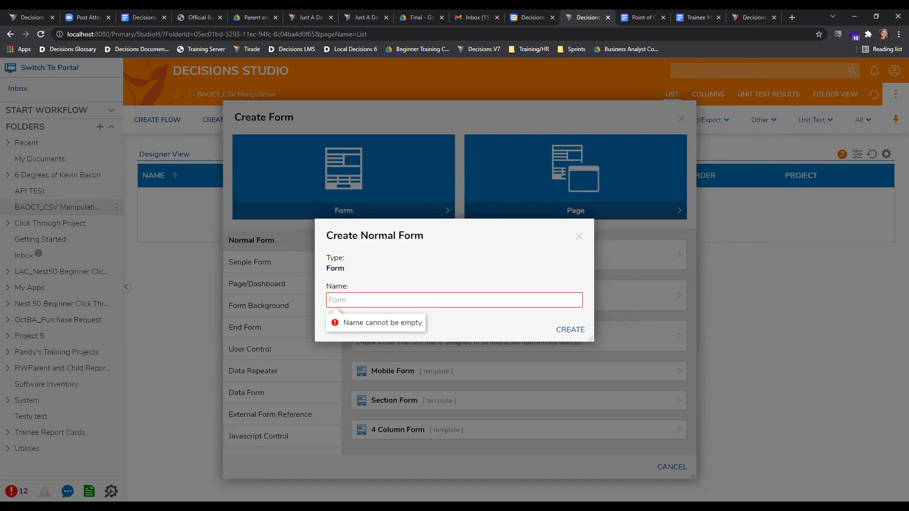
pyautogui.write('CSV Intake Form')
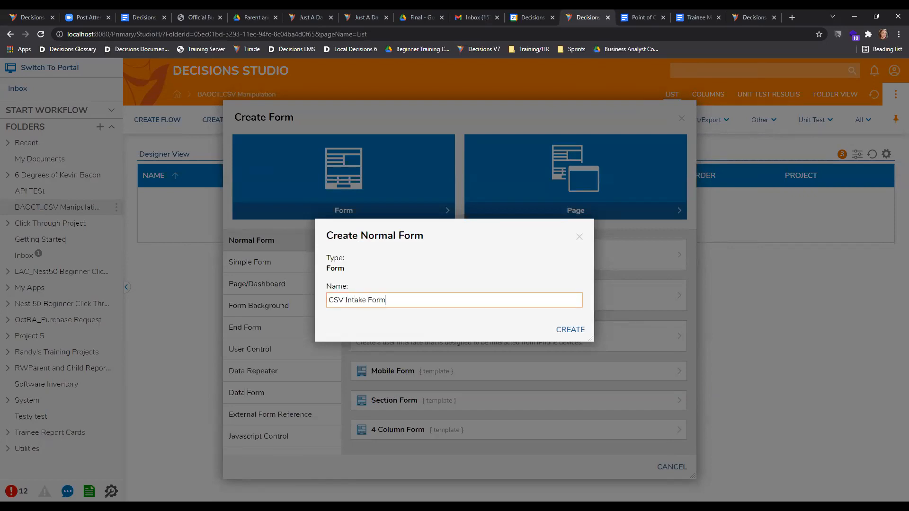
pyautogui.click(570, 330)
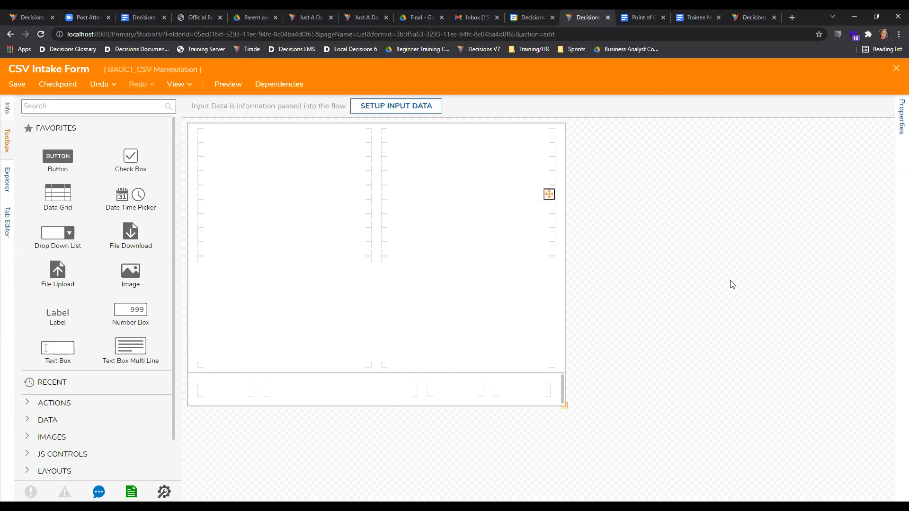
# - Reduce the form's Contents layout to a single column and shrink the form to about 406 wide by 443 high
pyautogui.click(152, 107)
pyautogui.click(345, 196)
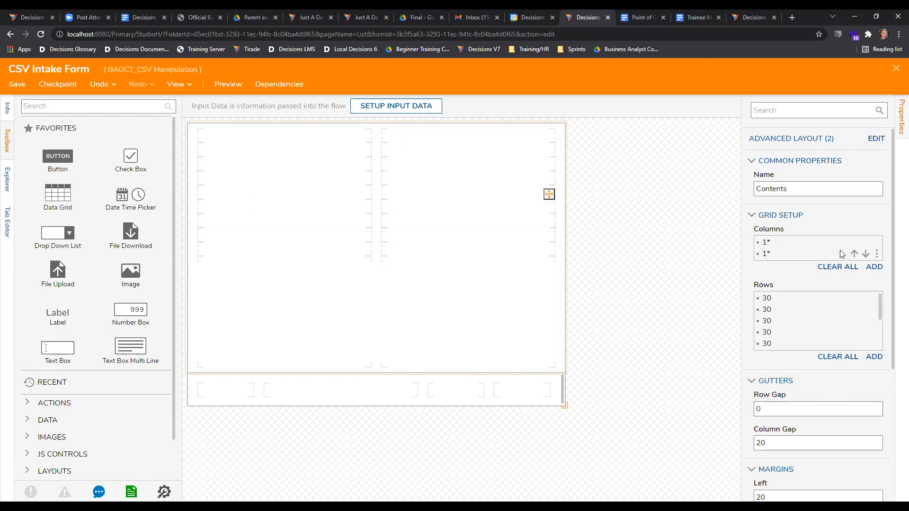
pyautogui.click(878, 255)
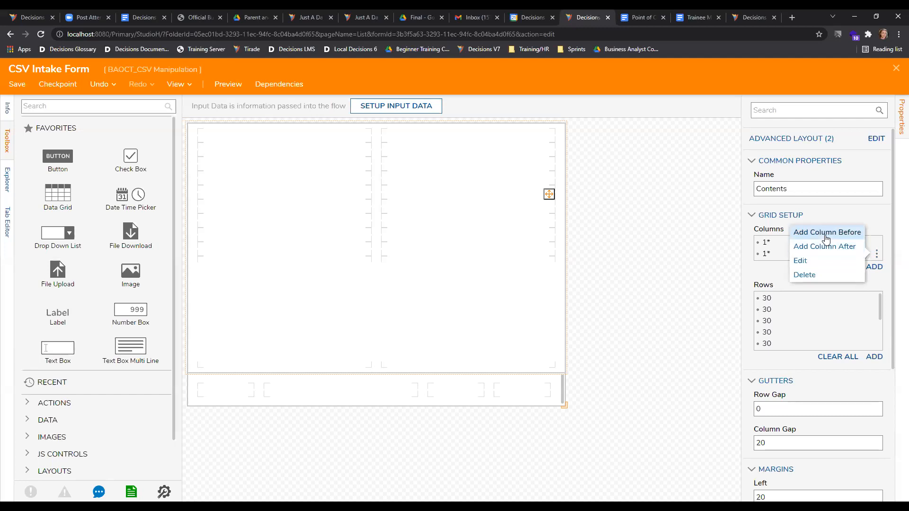
pyautogui.click(819, 277)
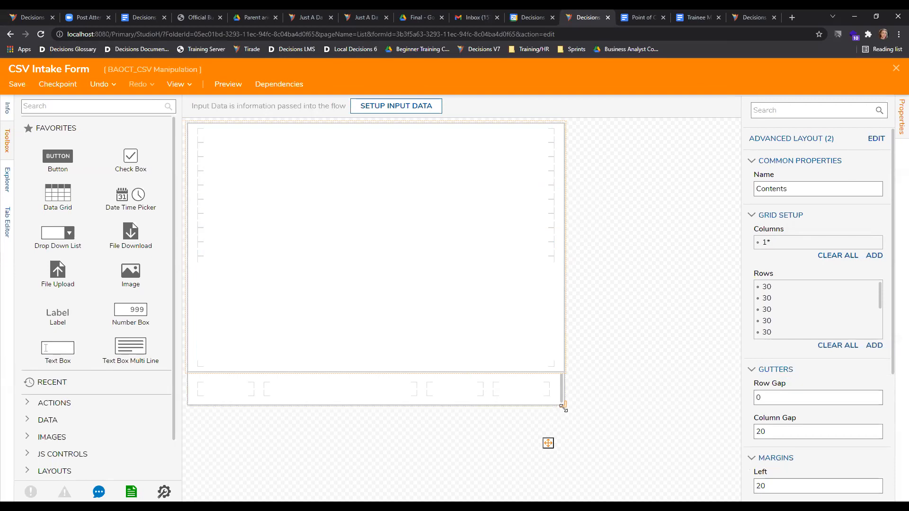
pyautogui.moveTo(565, 412); pyautogui.dragTo(379, 337)
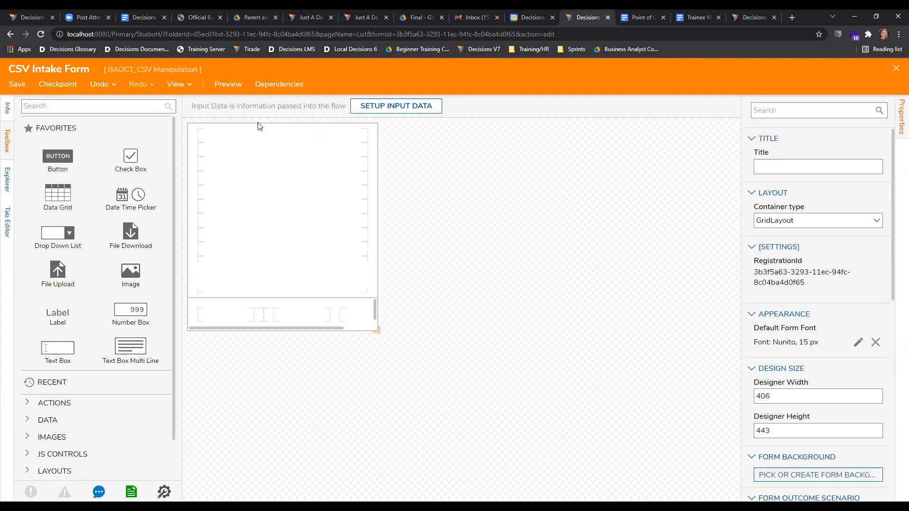
# - Search the toolbox for an import control using "file import", "file" and "import", and clear the search
pyautogui.click(120, 104)
pyautogui.write('file import')
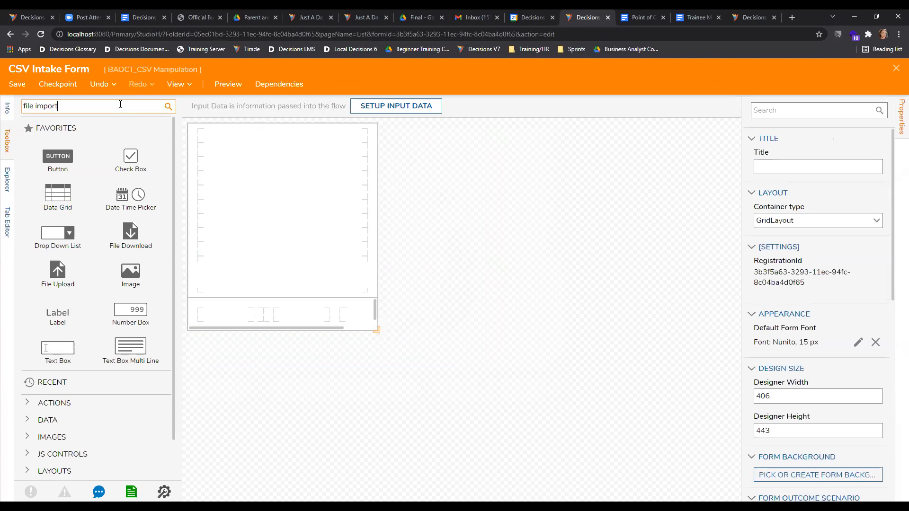
pyautogui.press('Return')
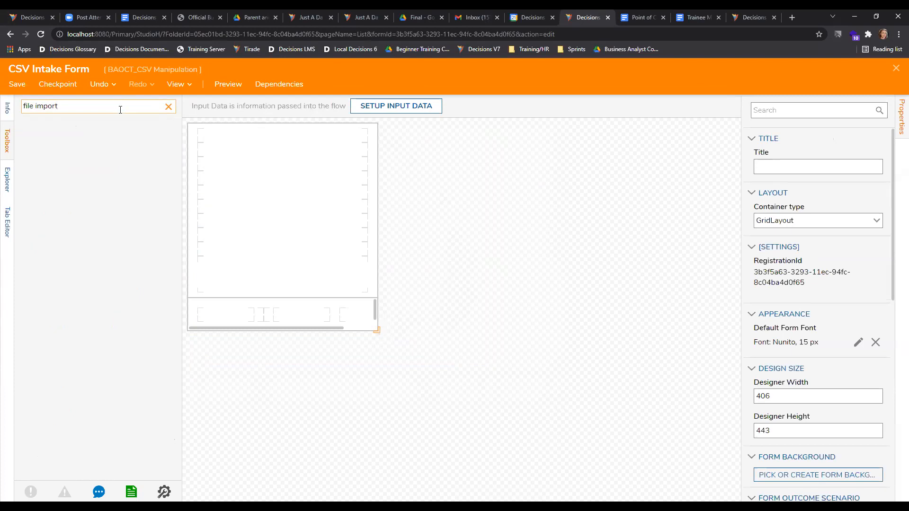
pyautogui.press('BackSpace')
pyautogui.press('BackSpace')
pyautogui.press('BackSpace')
pyautogui.press('BackSpace')
pyautogui.press('BackSpace')
pyautogui.press('BackSpace')
pyautogui.press('BackSpace')
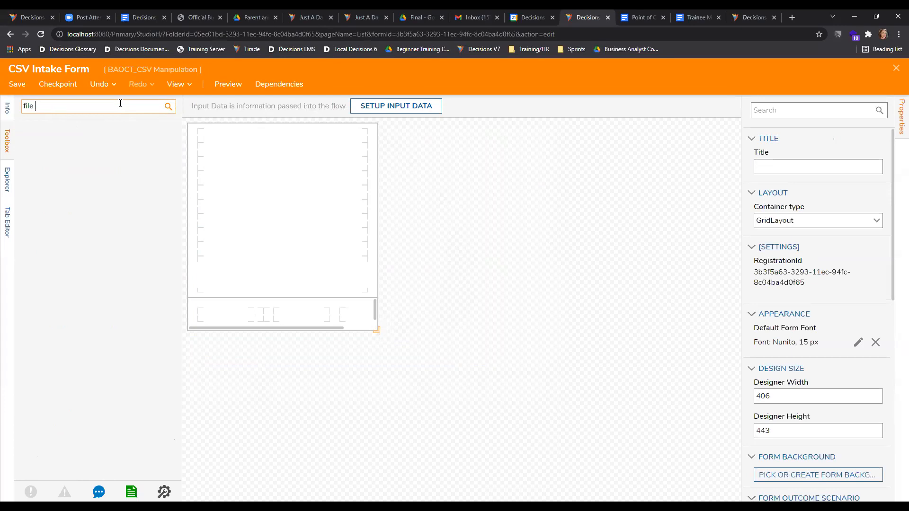
pyautogui.doubleClick(85, 106)
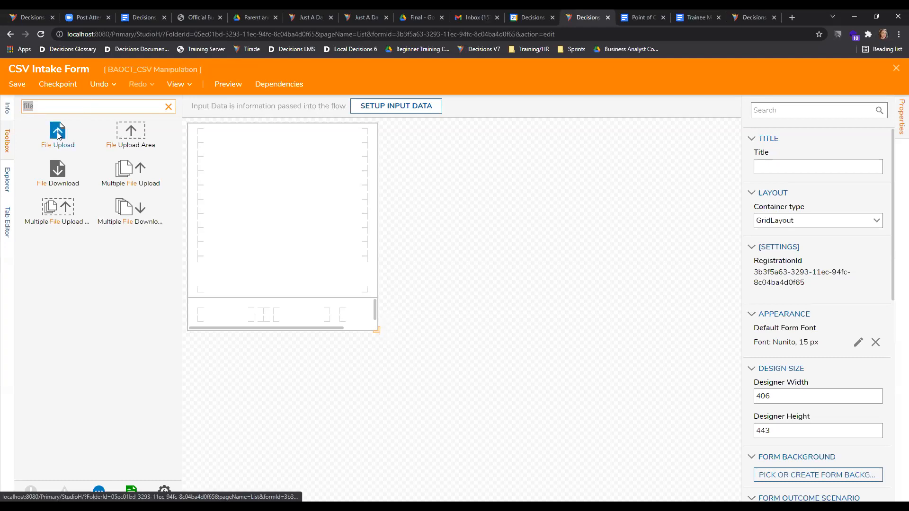
pyautogui.press('BackSpace')
pyautogui.write('import')
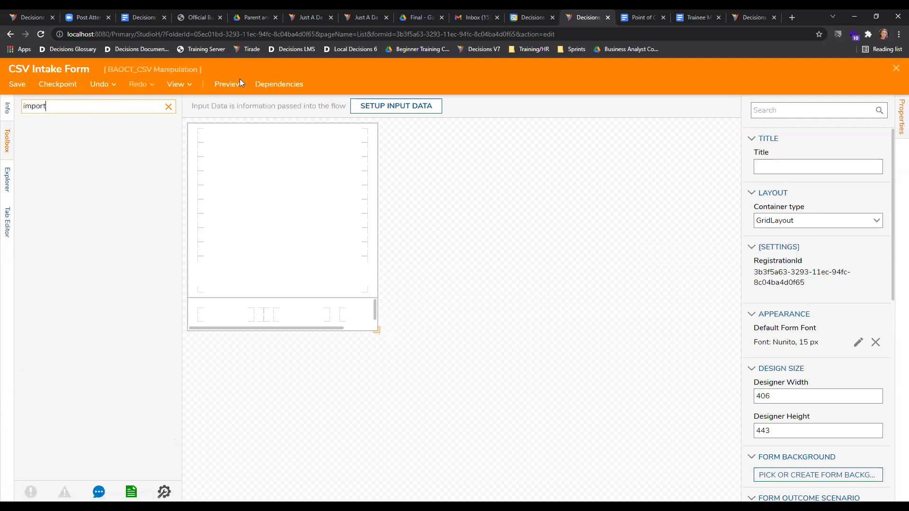
pyautogui.click(166, 107)
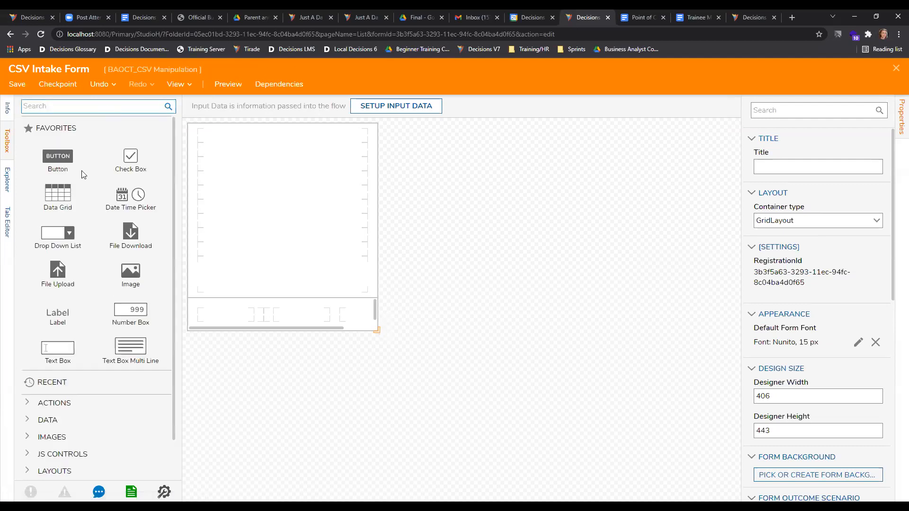
# - Browse the toolbox's Data category and examine the controls in its File group
pyautogui.click(48, 105)
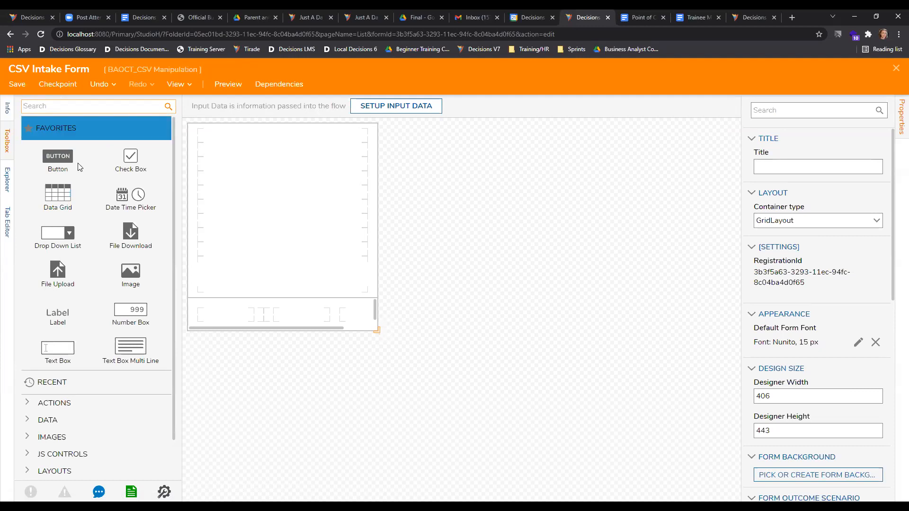
pyautogui.scroll(-1, 110, 219)
pyautogui.moveTo(130, 195); pyautogui.dragTo(137, 374)
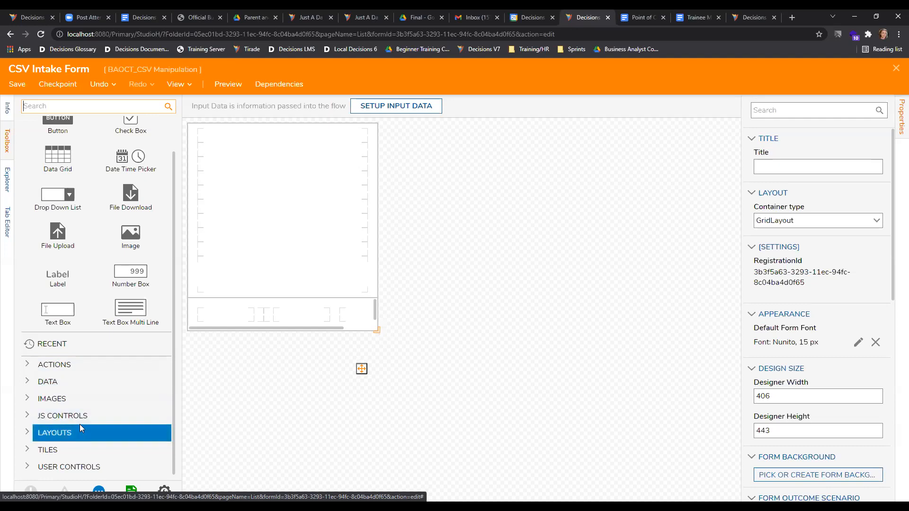
pyautogui.click(31, 382)
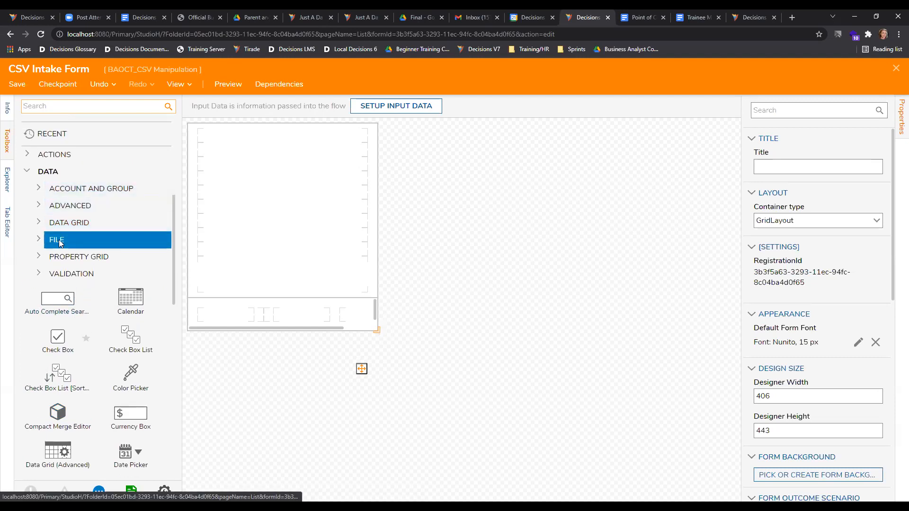
pyautogui.click(111, 234)
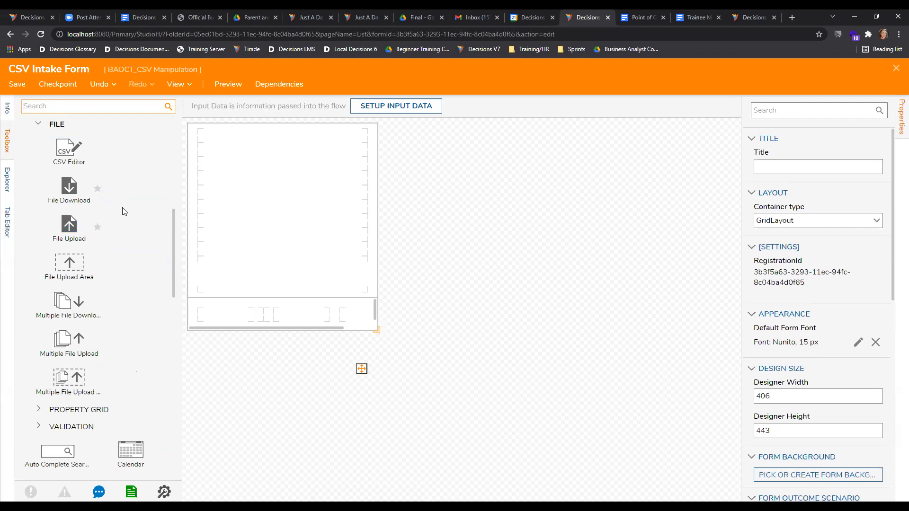
pyautogui.scroll(1, 132, 219)
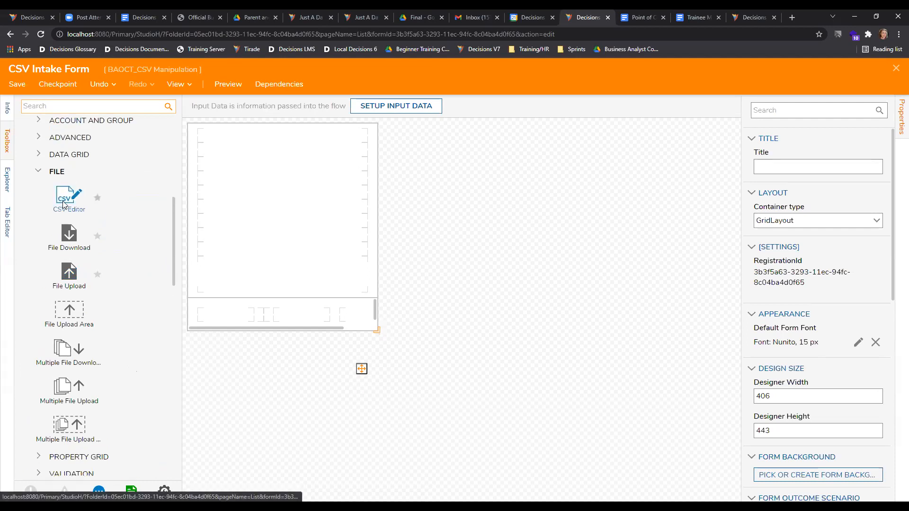
pyautogui.scroll(-1, 119, 258)
pyautogui.scroll(-2, 127, 267)
pyautogui.scroll(2, 127, 267)
pyautogui.scroll(-3, 126, 266)
pyautogui.scroll(3, 121, 271)
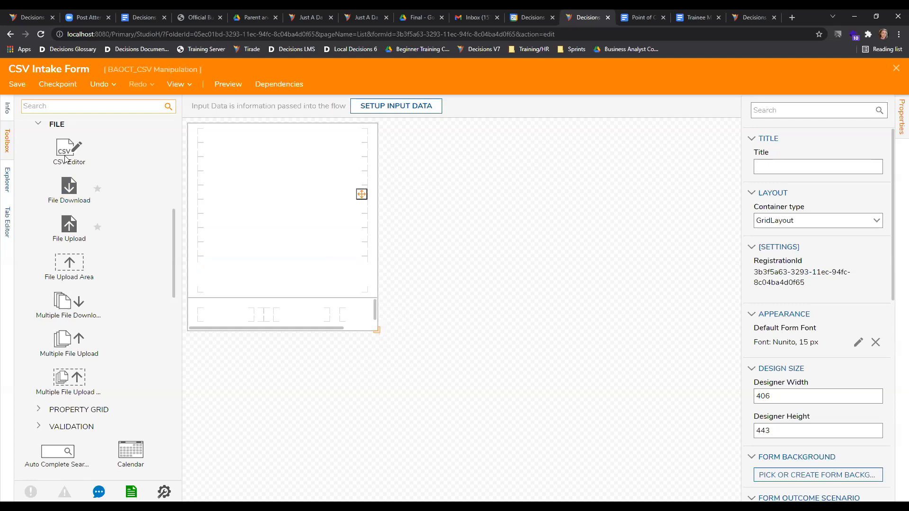
# - Place a File Upload control in the form's content area with the data name Import and a matching label
pyautogui.click(70, 225)
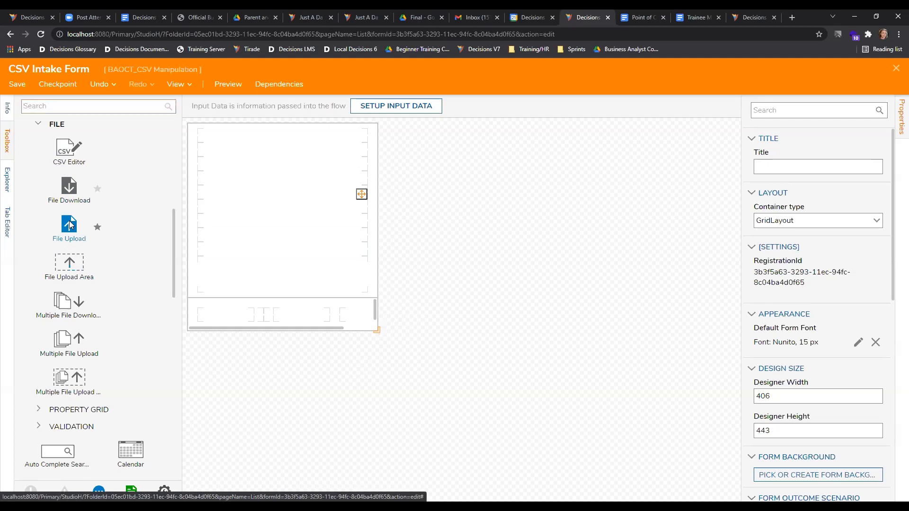
pyautogui.moveTo(73, 229); pyautogui.dragTo(279, 194)
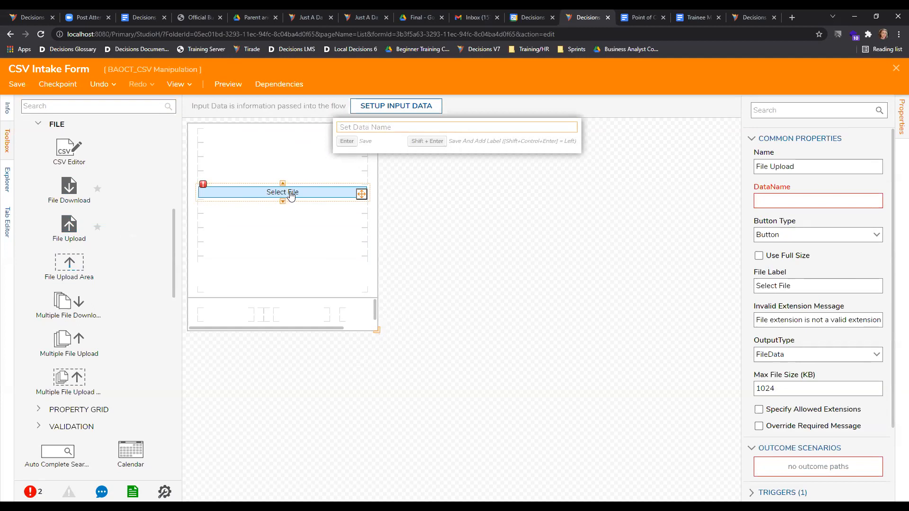
pyautogui.write('Import')
pyautogui.press('Return')
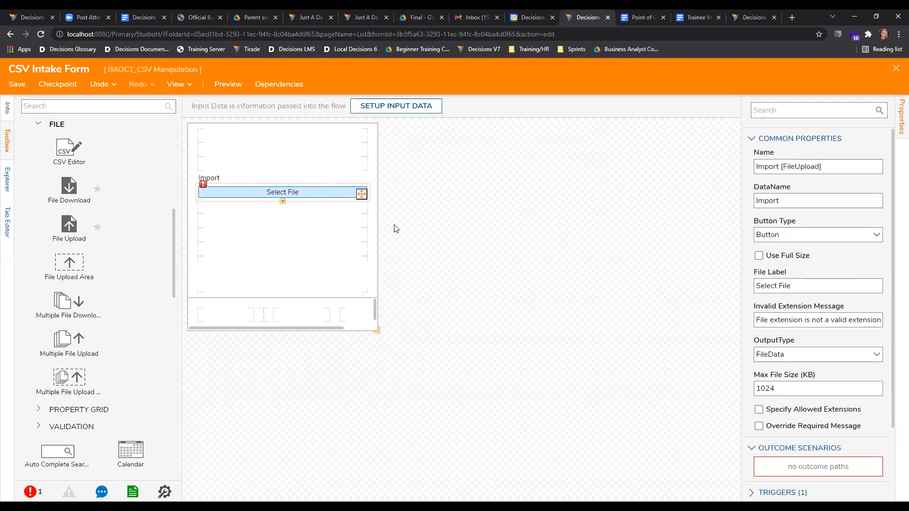
# - Add a button named Import in the fourth column of the form's bottom bar
pyautogui.scroll(5, 97, 161)
pyautogui.moveTo(57, 156); pyautogui.dragTo(350, 317)
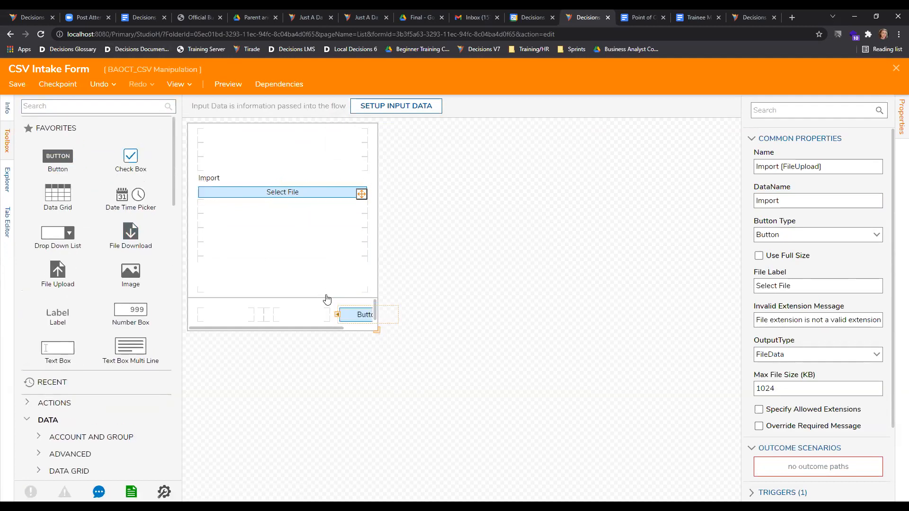
pyautogui.write('Import')
pyautogui.press('Return')
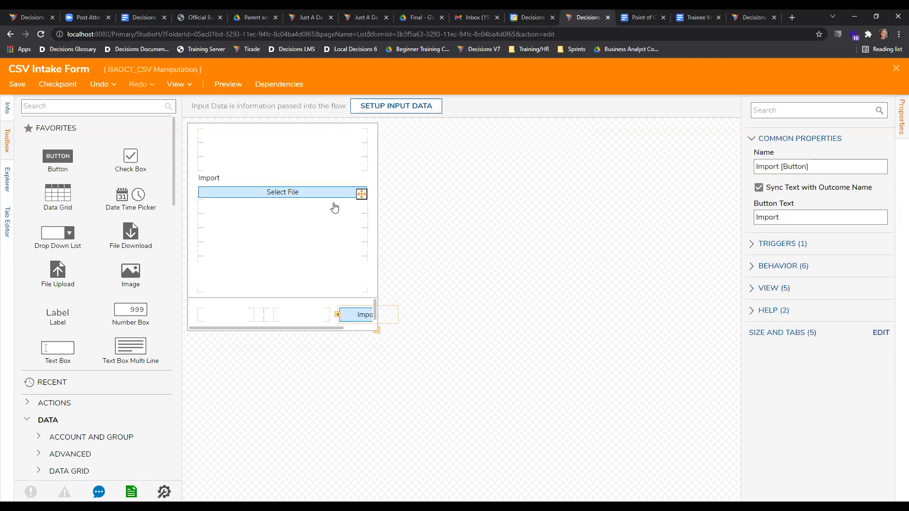
# - Delete the third column, 120 wide, from the Bottom Bar layout
pyautogui.click(290, 312)
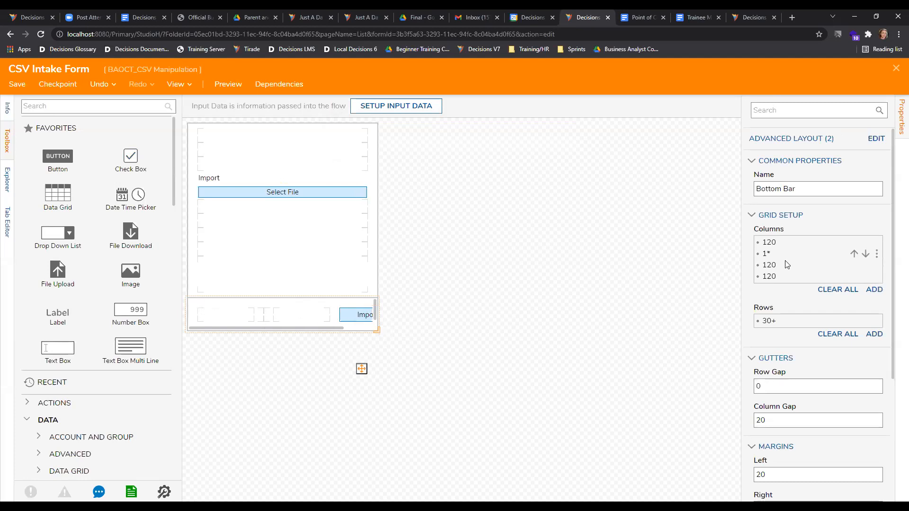
pyautogui.click(877, 266)
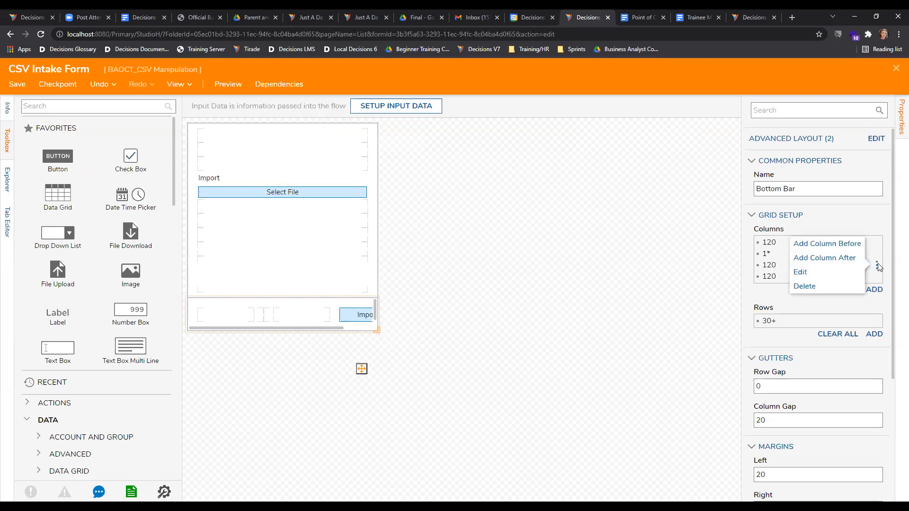
pyautogui.click(807, 286)
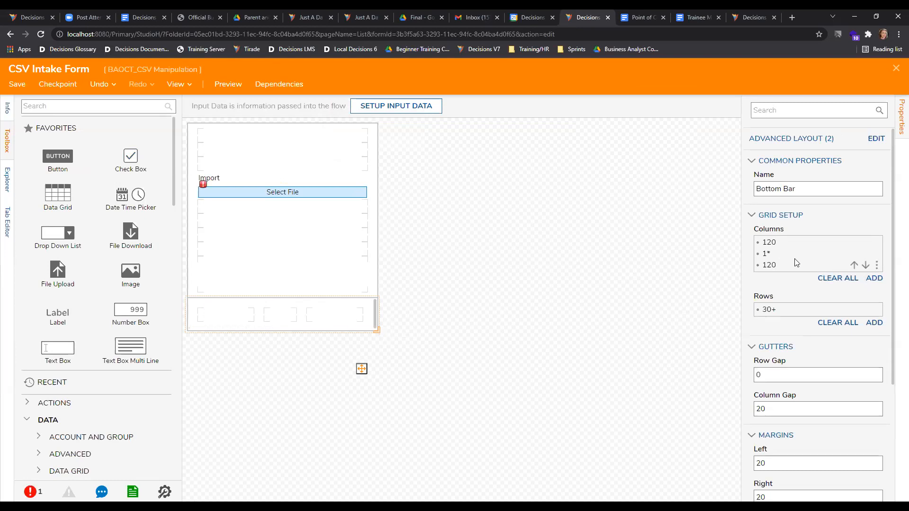
# - Place a button named Import in the last column of the three-column bottom bar
pyautogui.moveTo(49, 161); pyautogui.dragTo(327, 315)
pyautogui.write('Import')
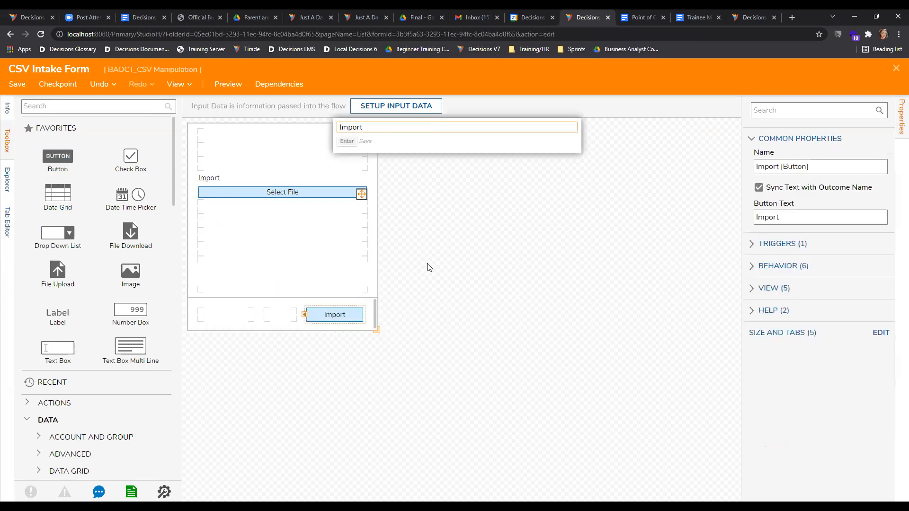
pyautogui.press('Return')
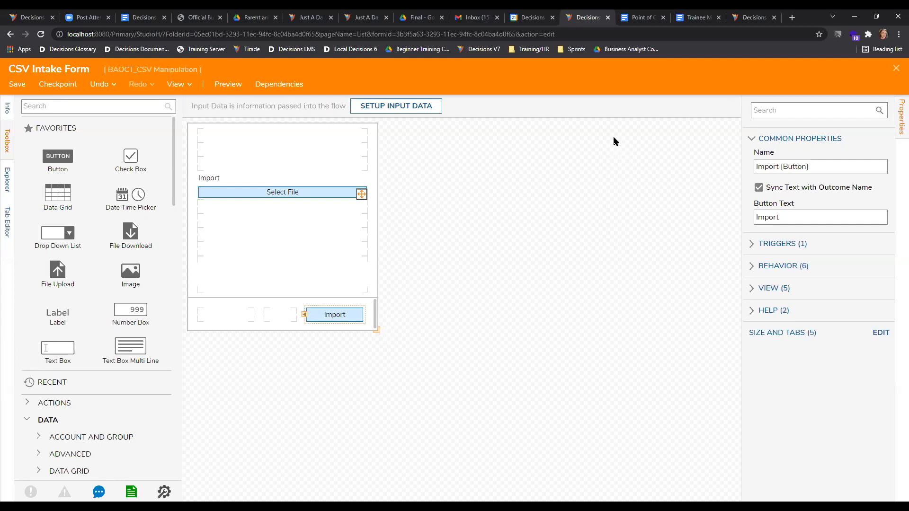
# - Set the Import file upload control's maximum file size to 8192 KB
pyautogui.click(228, 183)
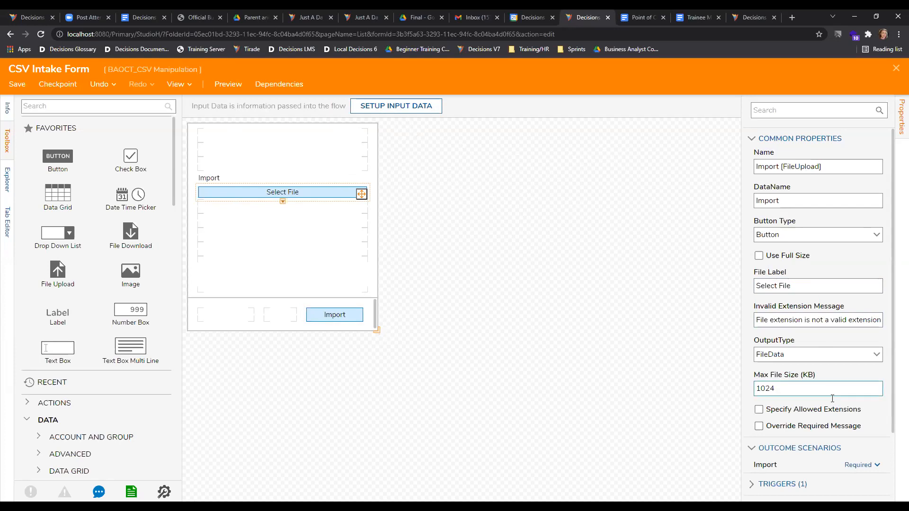
pyautogui.moveTo(794, 390); pyautogui.dragTo(741, 389)
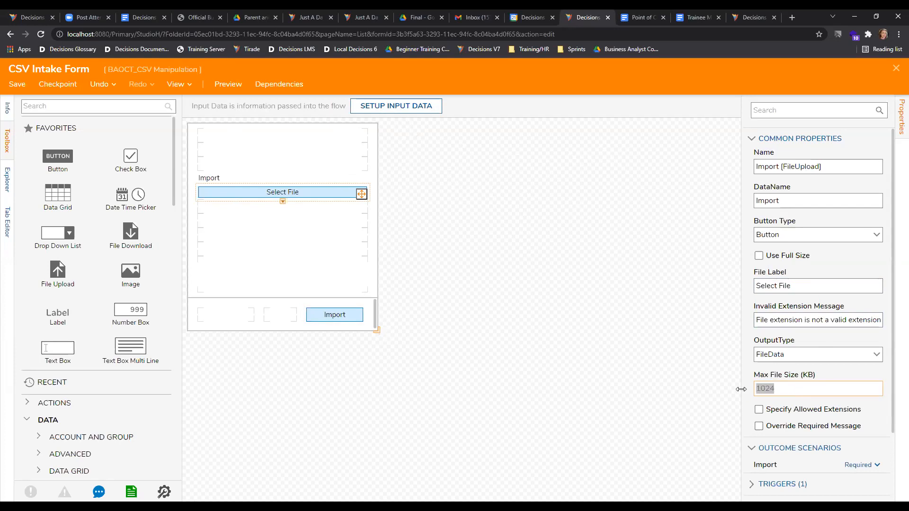
pyautogui.write('8192')
pyautogui.click(742, 390)
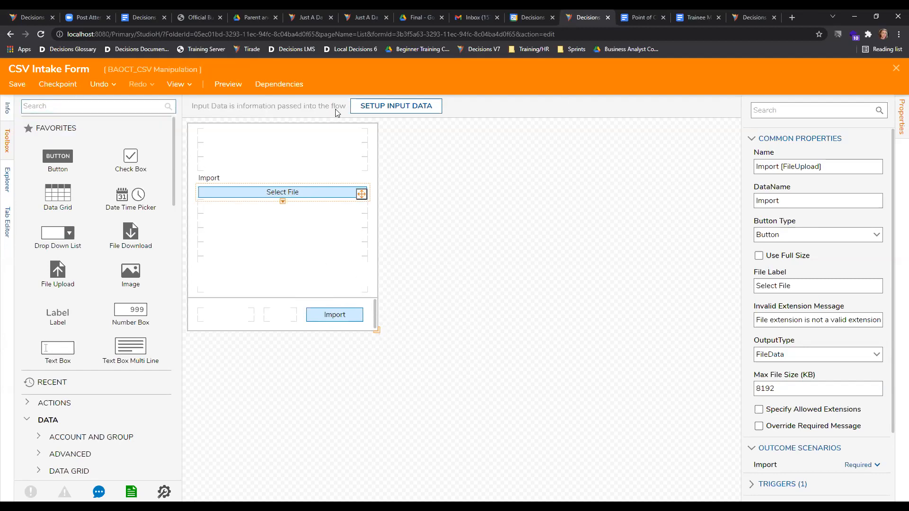
# - Save the CSV Intake Form and close the form designer
pyautogui.click(14, 85)
pyautogui.click(546, 341)
pyautogui.click(896, 67)
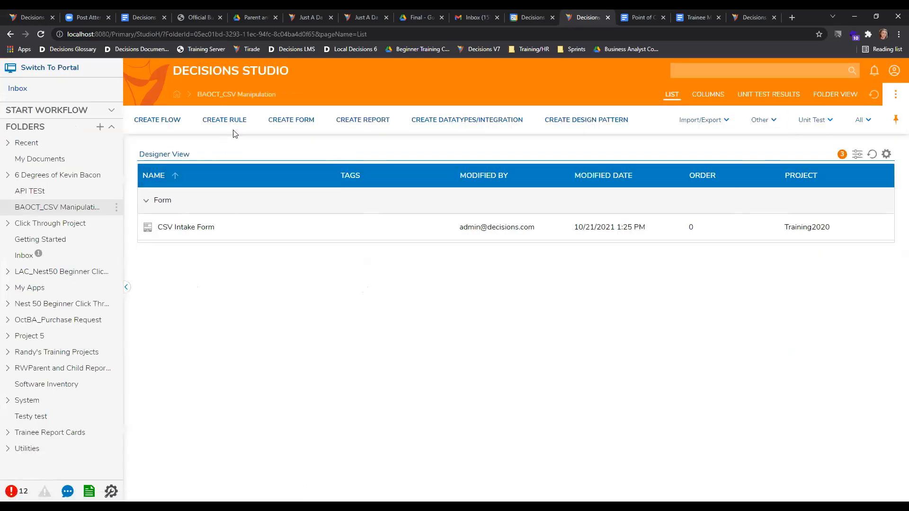
# - Create a normal form named View CSV File Form in the BAOCT_CSV Manipulation project and select its Contents layout
pyautogui.click(290, 119)
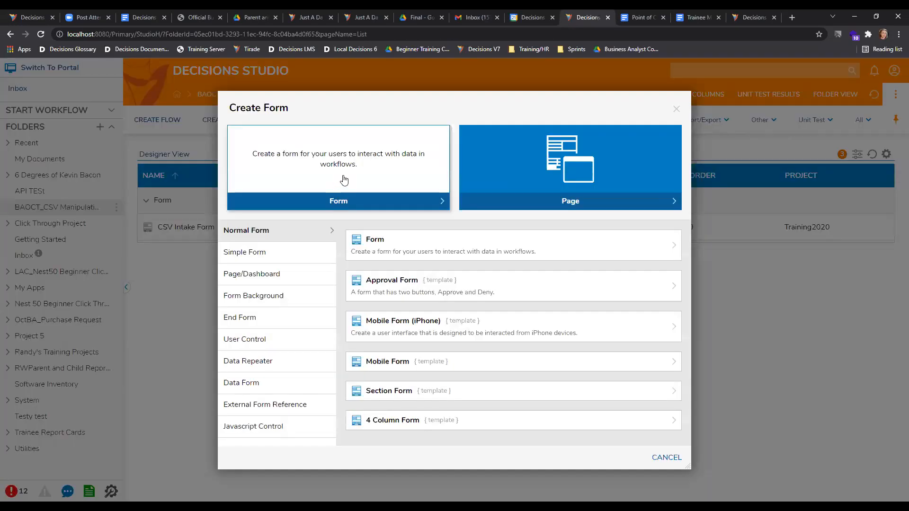
pyautogui.click(344, 181)
pyautogui.press('BackSpace')
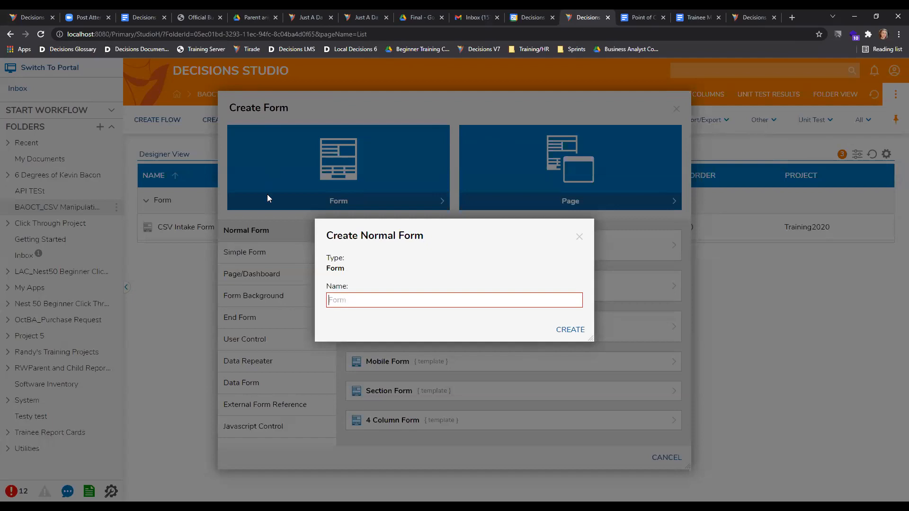
pyautogui.write('View CSV File For')
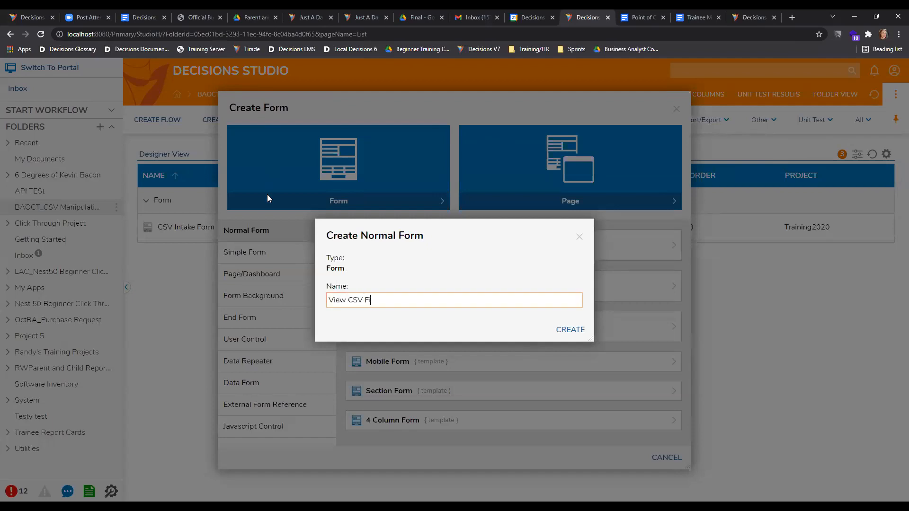
pyautogui.write('m')
pyautogui.click(573, 330)
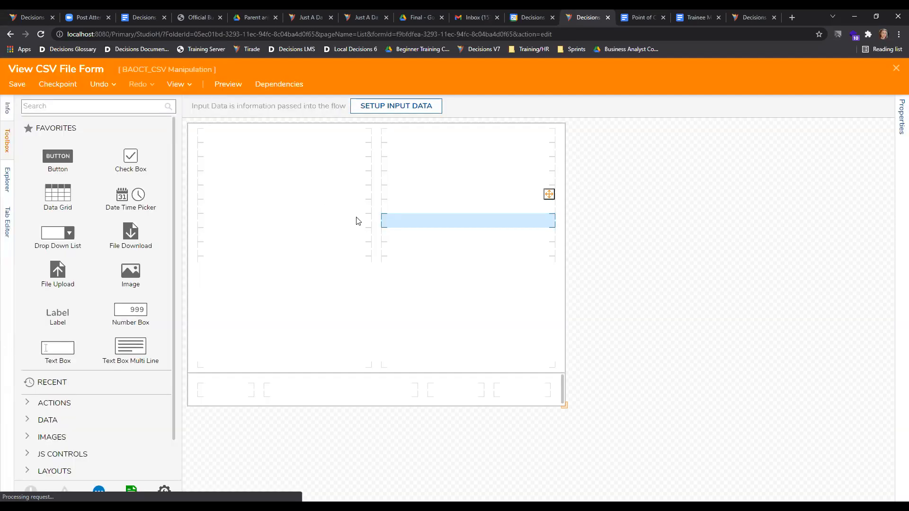
pyautogui.click(415, 169)
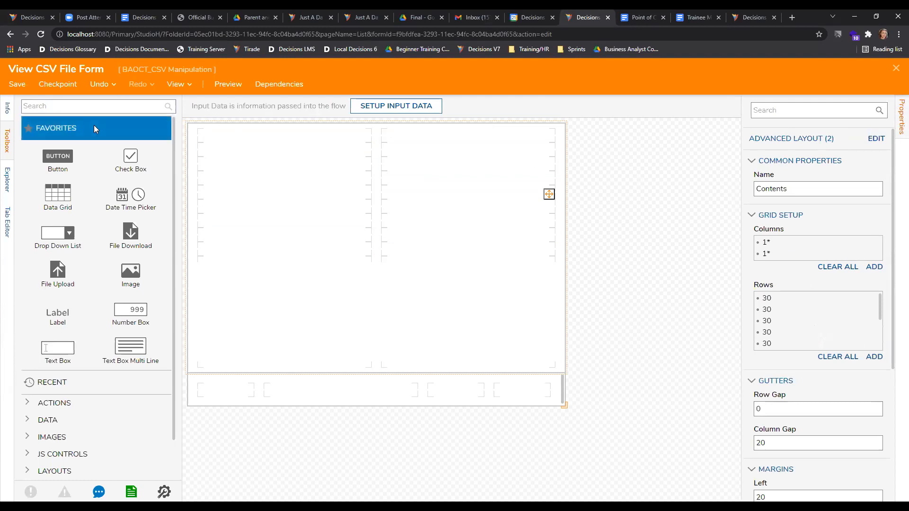
# - Find the CSV Editor control and place it in the Contents layout grid of the View CSV File Form
pyautogui.click(92, 110)
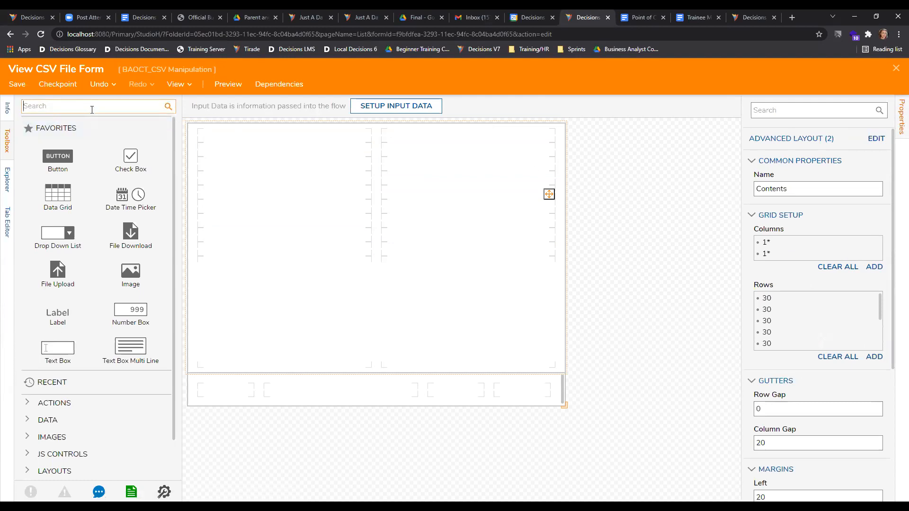
pyautogui.write('csv editor')
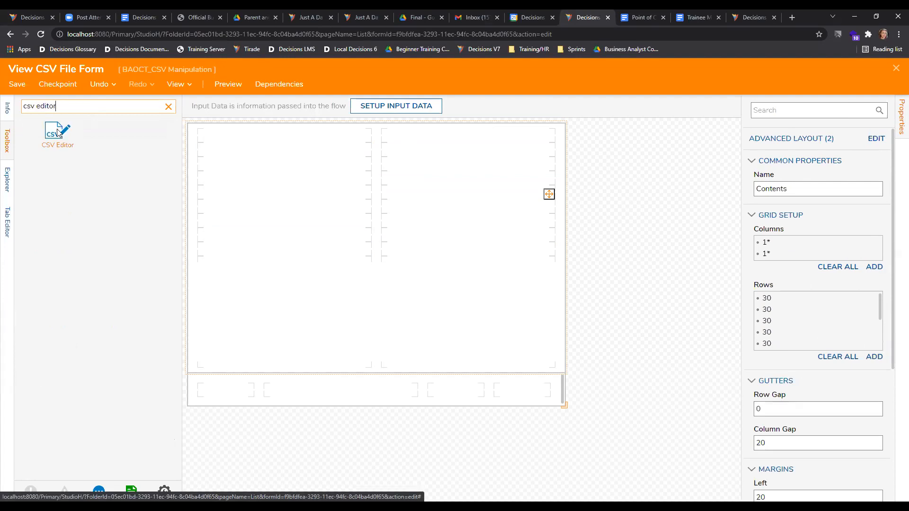
pyautogui.moveTo(58, 133); pyautogui.dragTo(310, 249)
# - Stretch the CSV Editor across all rows and both columns so it fills the Contents layout
pyautogui.click(373, 250)
pyautogui.click(376, 241)
pyautogui.click(371, 227)
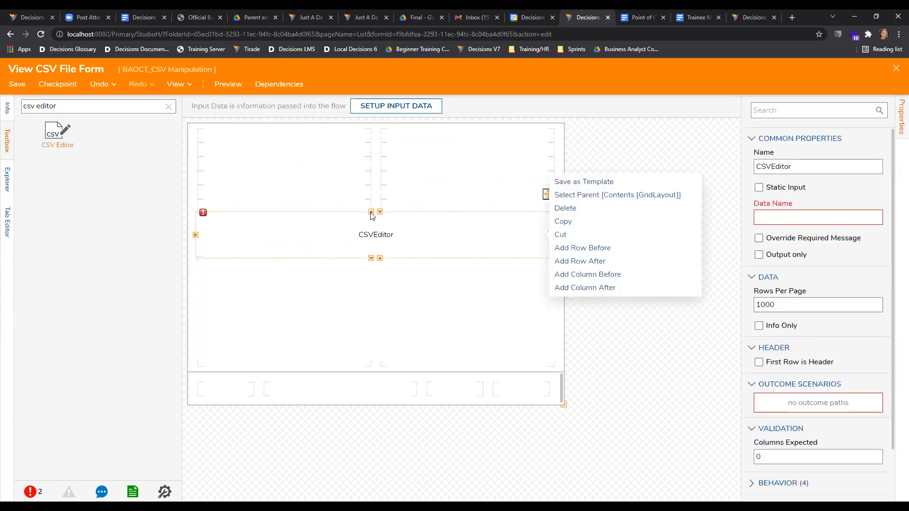
pyautogui.click(371, 212)
pyautogui.click(372, 197)
pyautogui.click(372, 183)
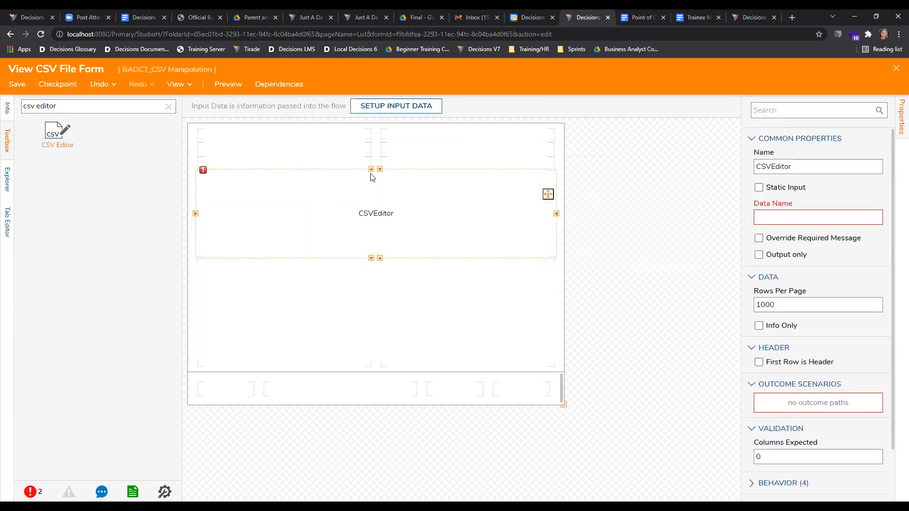
pyautogui.click(372, 169)
pyautogui.click(372, 156)
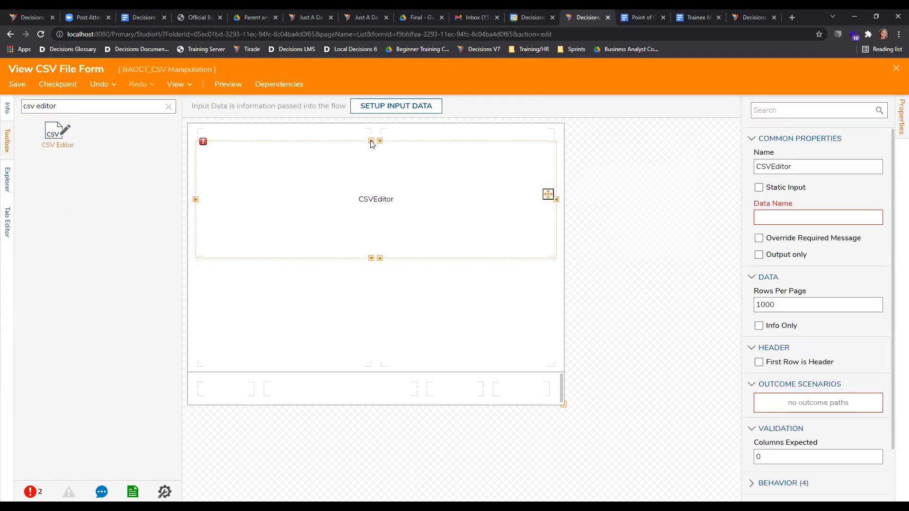
pyautogui.click(372, 141)
pyautogui.click(378, 258)
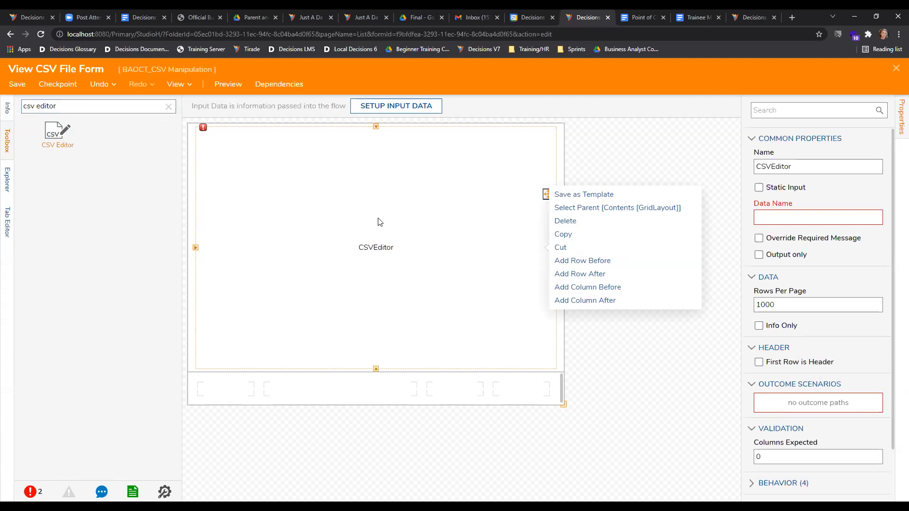
# - Place a button with the outcome name Done in the last column of the bottom bar
pyautogui.click(168, 106)
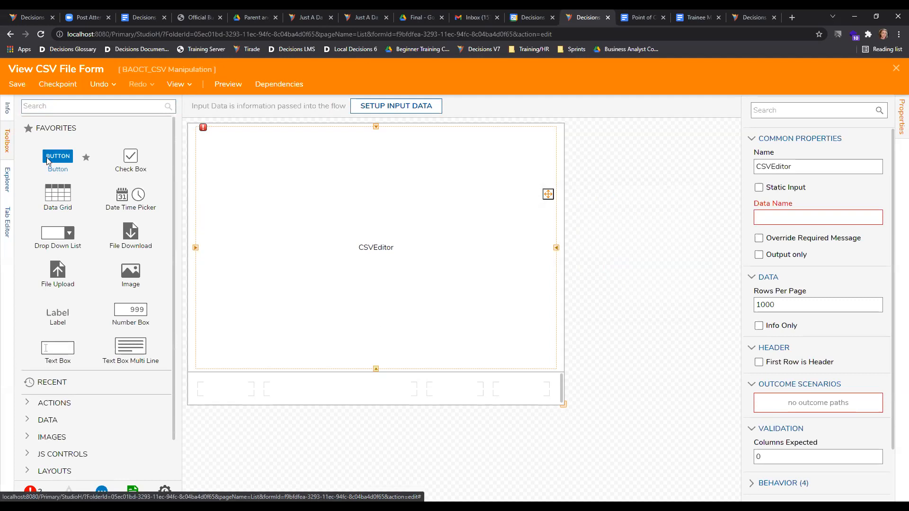
pyautogui.moveTo(48, 161); pyautogui.dragTo(522, 391)
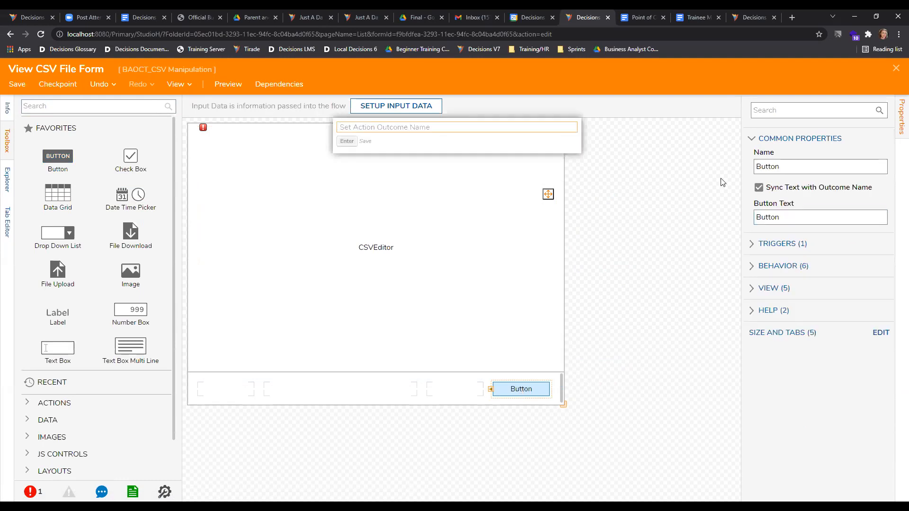
pyautogui.write('Done')
pyautogui.press('Return')
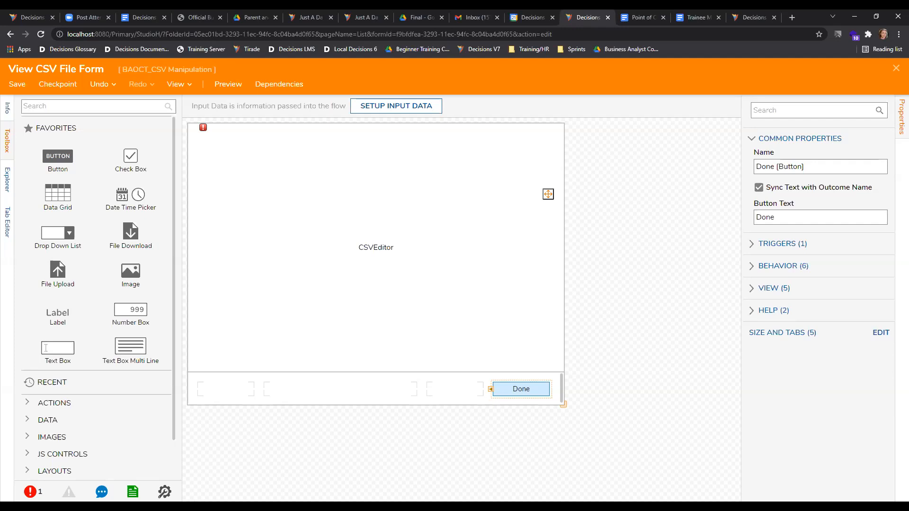
# - Set the CSV Editor's data name to File and enable First Row is Header
pyautogui.click(384, 234)
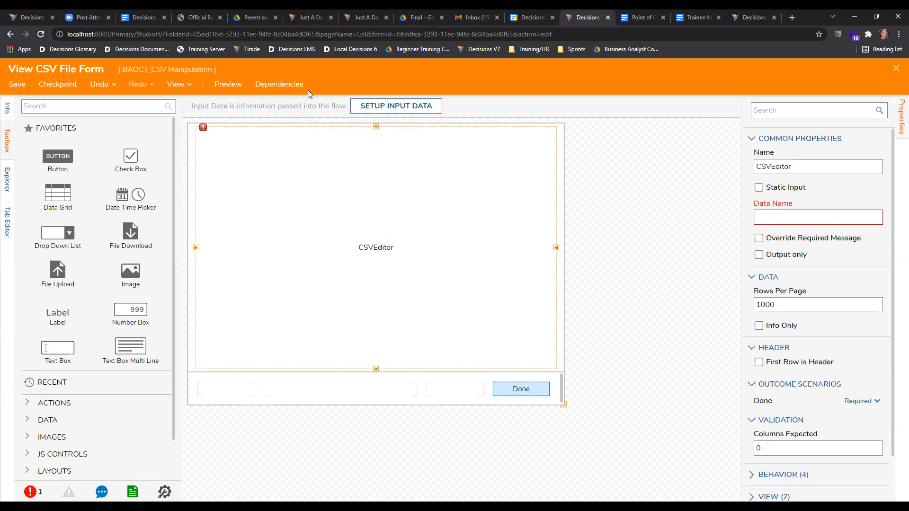
pyautogui.click(798, 213)
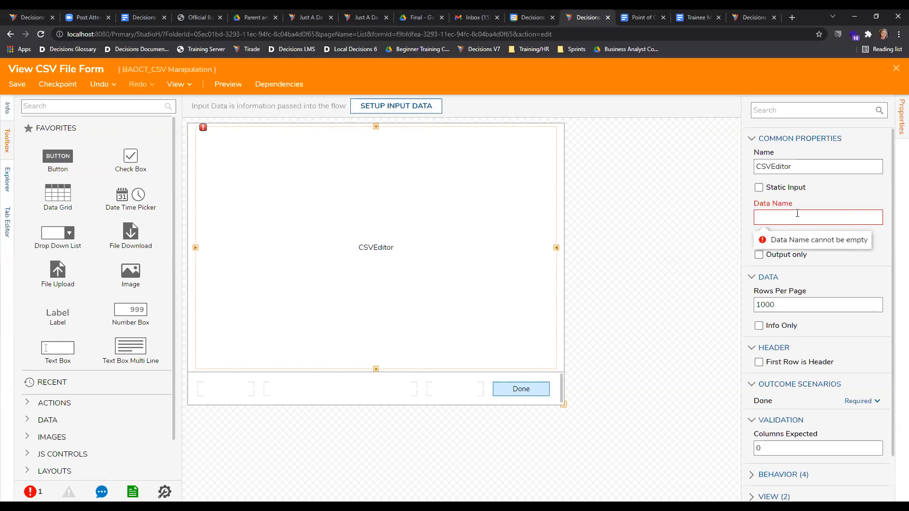
pyautogui.write('File')
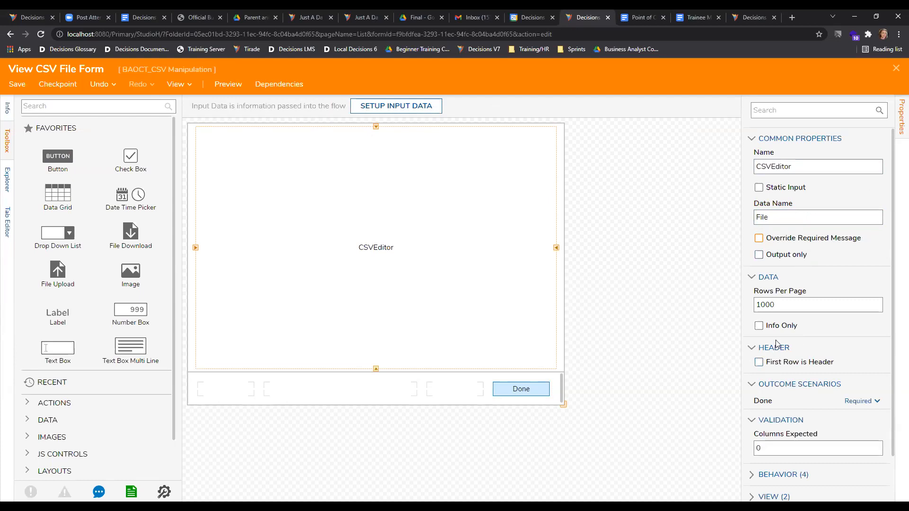
pyautogui.click(759, 363)
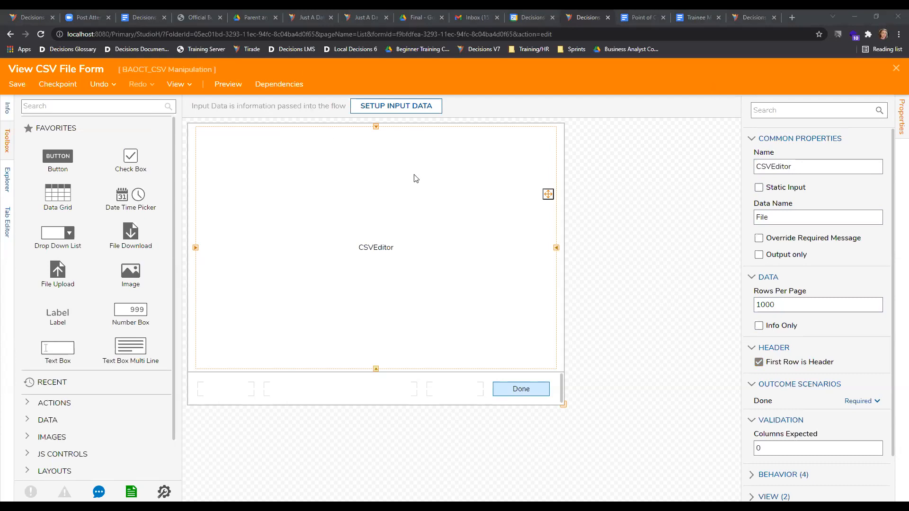
# - Save the View CSV File Form and close the form designer
pyautogui.click(17, 84)
pyautogui.click(544, 339)
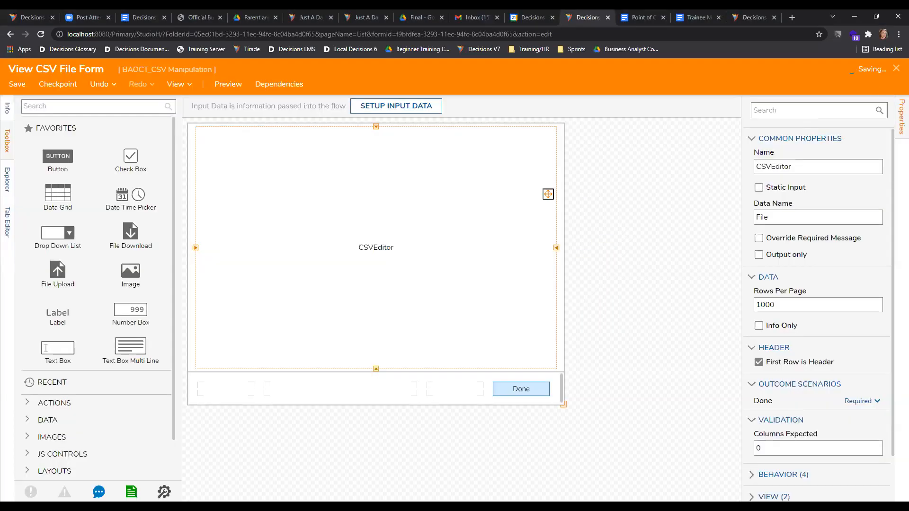
pyautogui.click(895, 69)
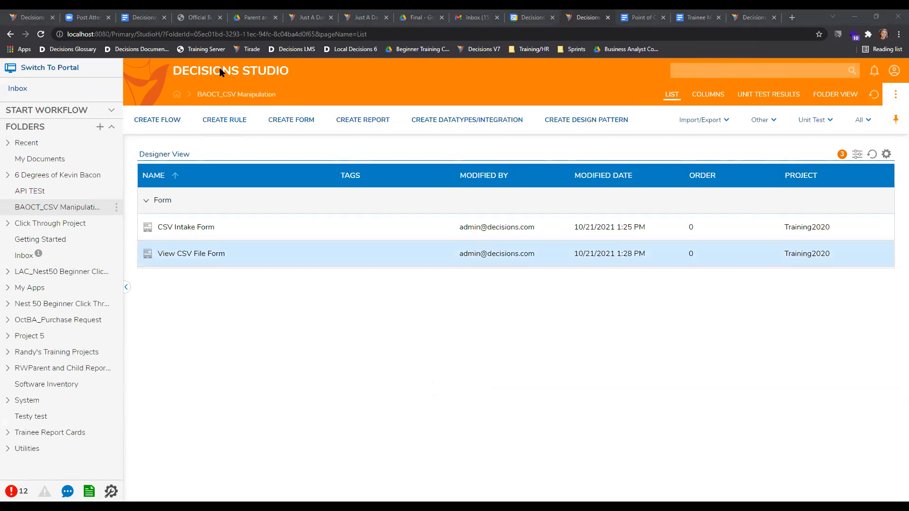
# - Create a default flow named Process CSV Flow in the BAOCT_CSV Manipulation project
pyautogui.click(178, 120)
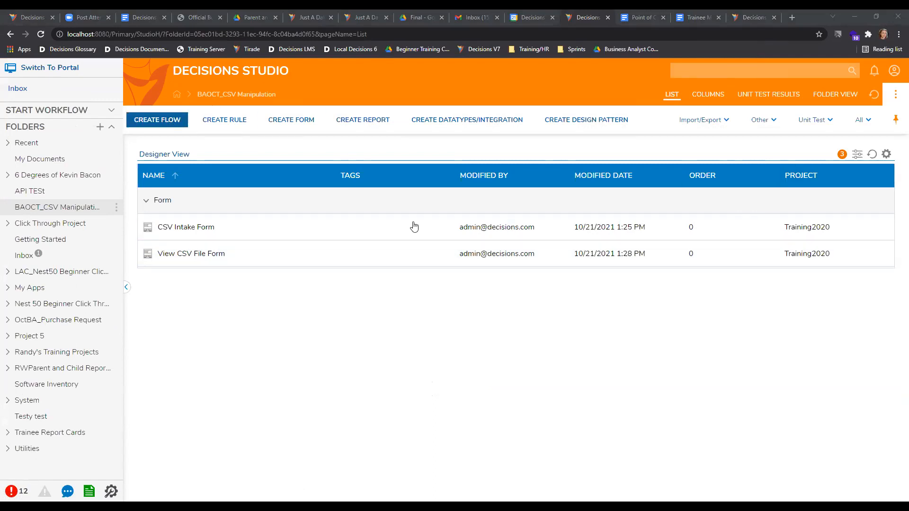
pyautogui.click(430, 204)
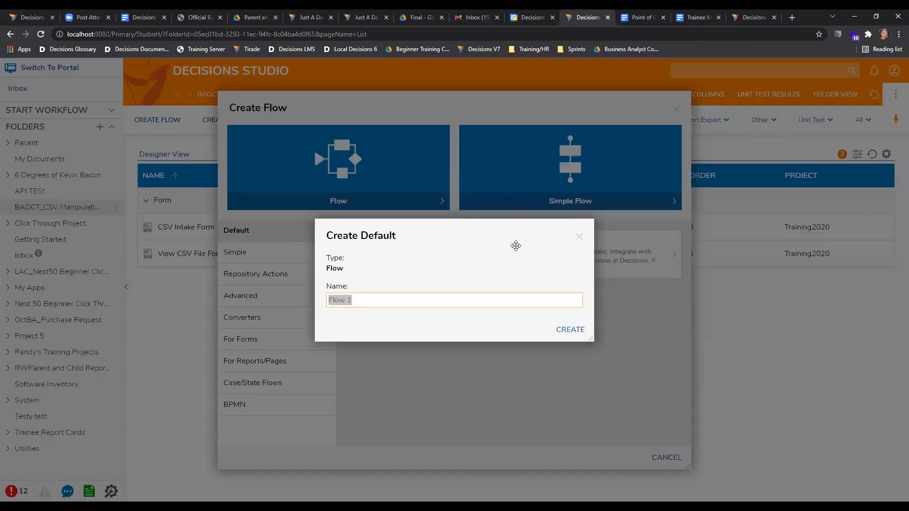
pyautogui.write('cess CSV Flow')
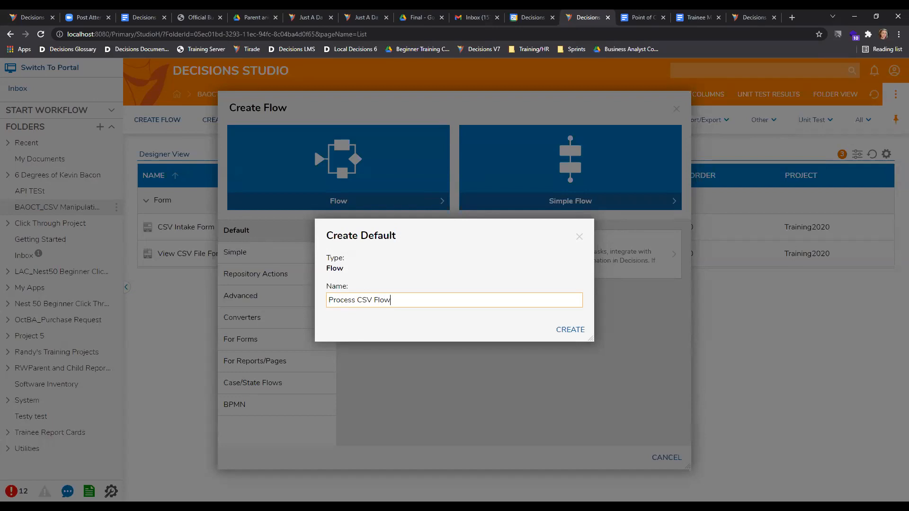
pyautogui.click(571, 330)
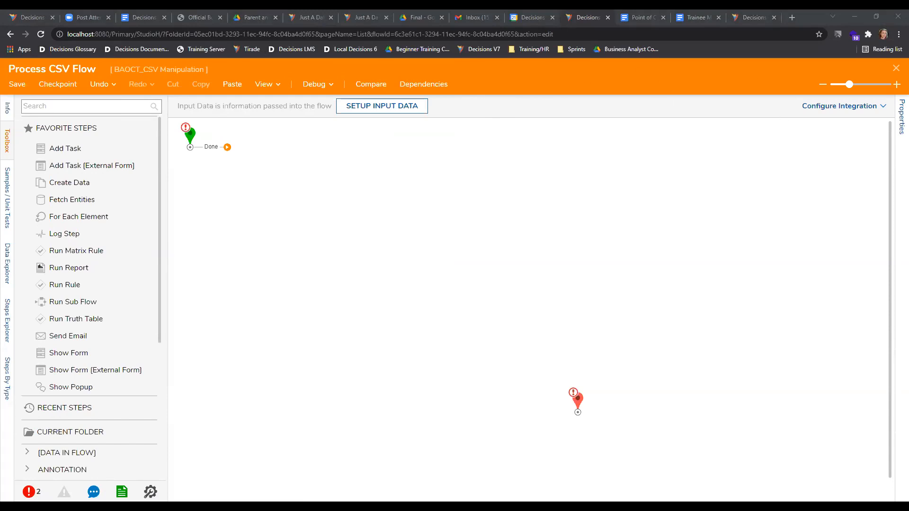
# - Leave the flow and review the file upload properties in CSV Intake Form and the CSV Editor properties in View CSV File Form
pyautogui.click(897, 69)
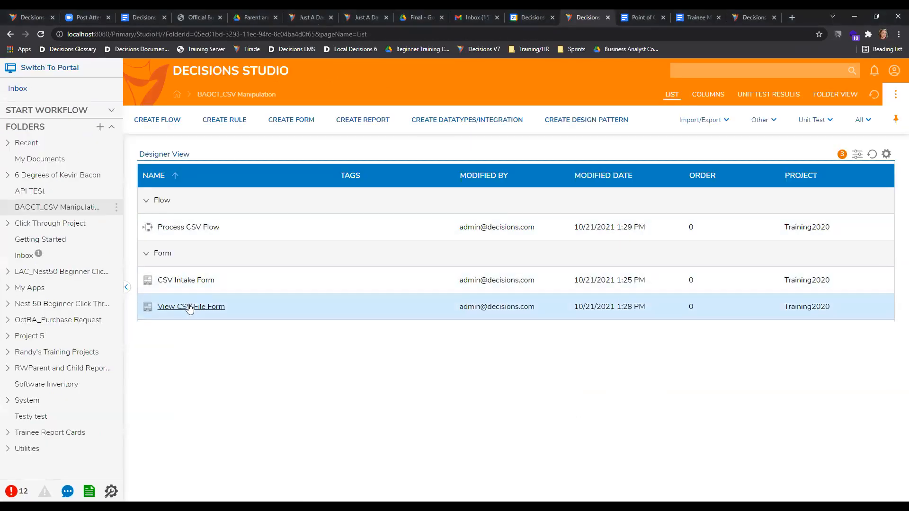
pyautogui.click(188, 281)
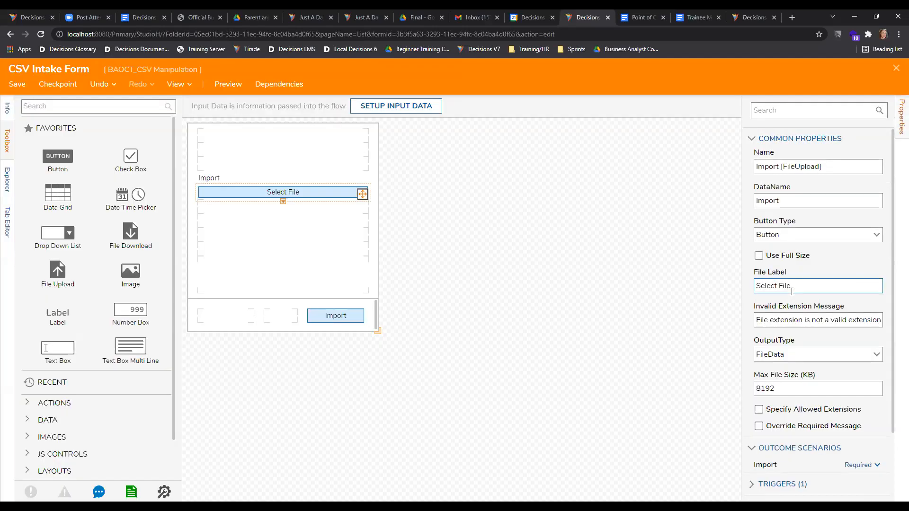
pyautogui.click(896, 67)
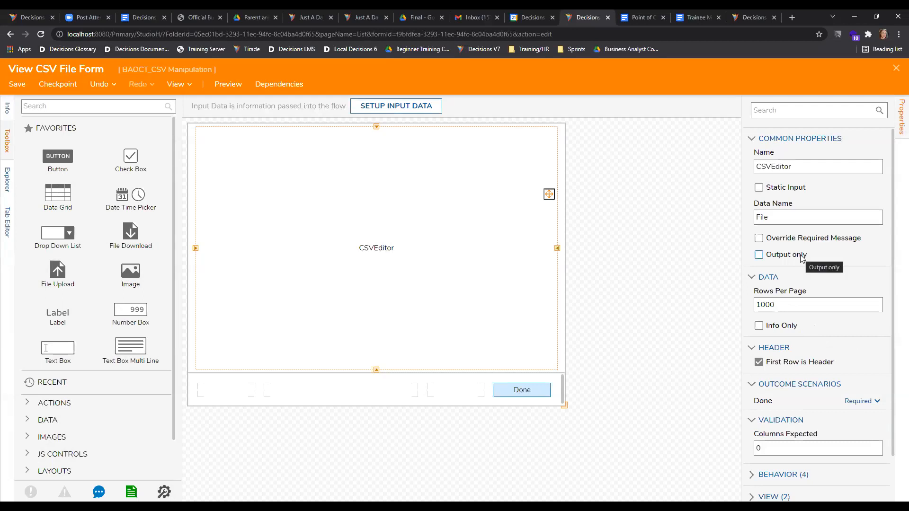
pyautogui.scroll(-1, 804, 257)
pyautogui.click(806, 256)
pyautogui.scroll(1, 805, 256)
pyautogui.scroll(-1, 809, 256)
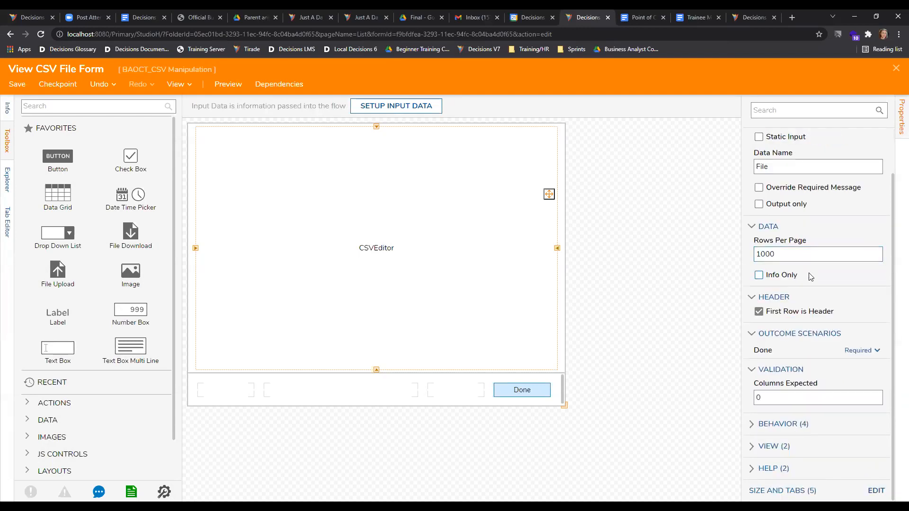
pyautogui.scroll(1, 813, 277)
pyautogui.scroll(1, 819, 283)
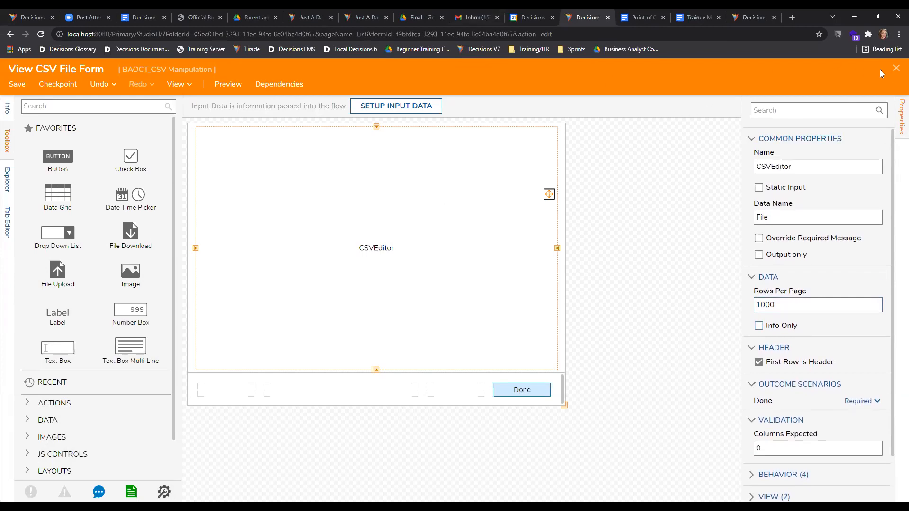
pyautogui.click(896, 68)
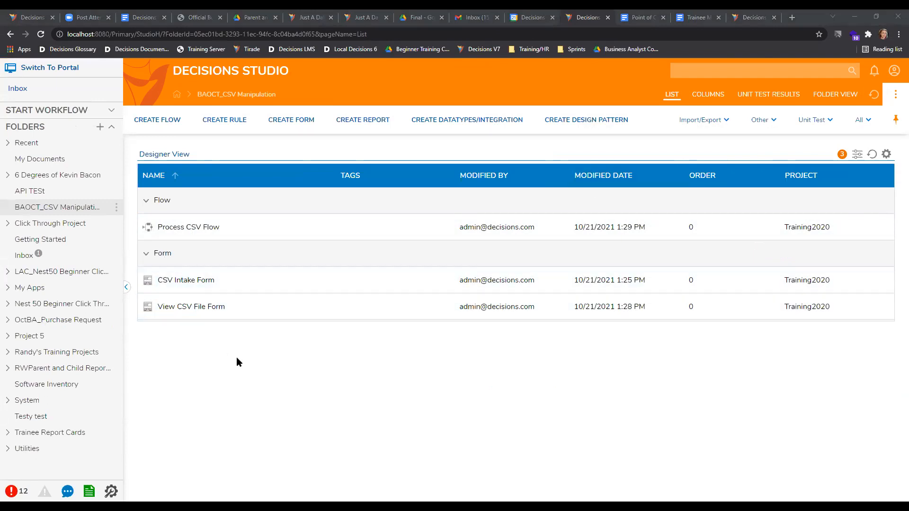
# - Open Process CSV Flow, add two Show Form steps and connect the start step to the first one
pyautogui.click(192, 237)
pyautogui.click(189, 233)
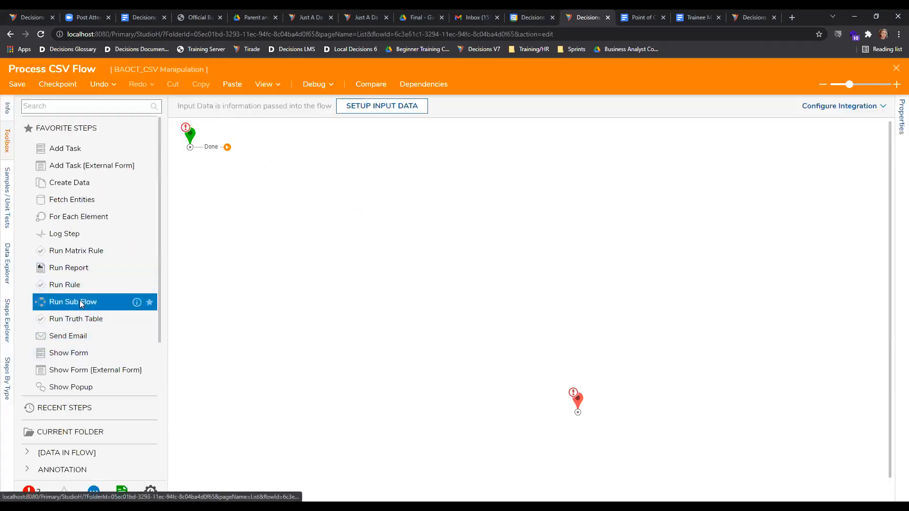
pyautogui.click(75, 323)
pyautogui.moveTo(71, 351); pyautogui.dragTo(266, 170)
pyautogui.moveTo(227, 147); pyautogui.dragTo(289, 185)
pyautogui.moveTo(69, 353); pyautogui.dragTo(445, 211)
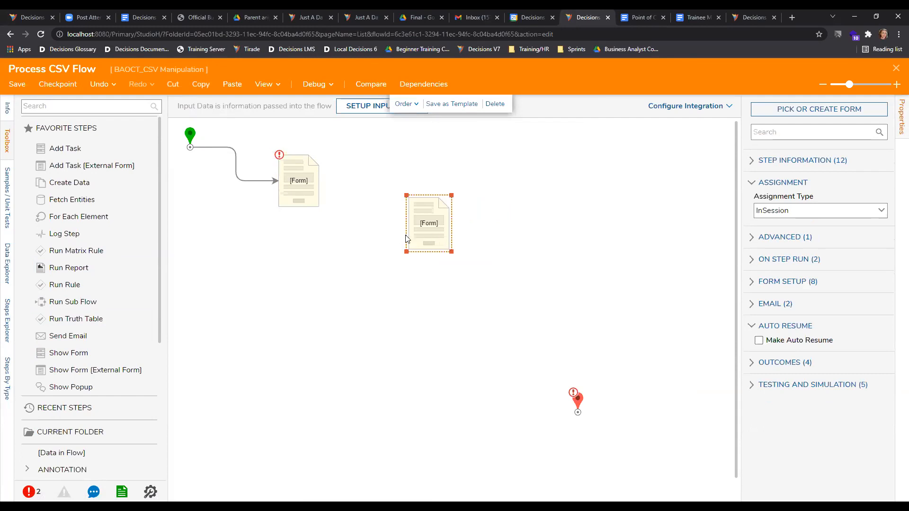
# - Assign the existing CSV Intake Form to the first form step and connect its Import outcome to the second form step
pyautogui.click(312, 191)
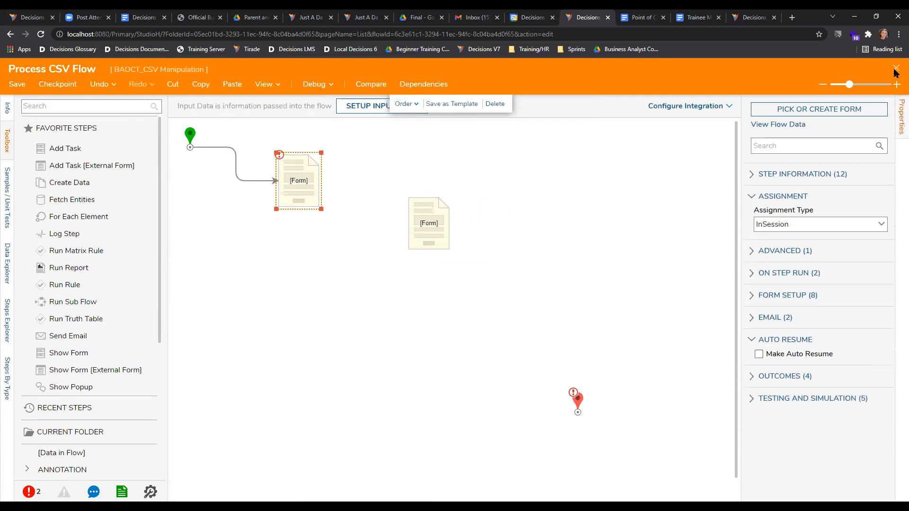
pyautogui.click(820, 110)
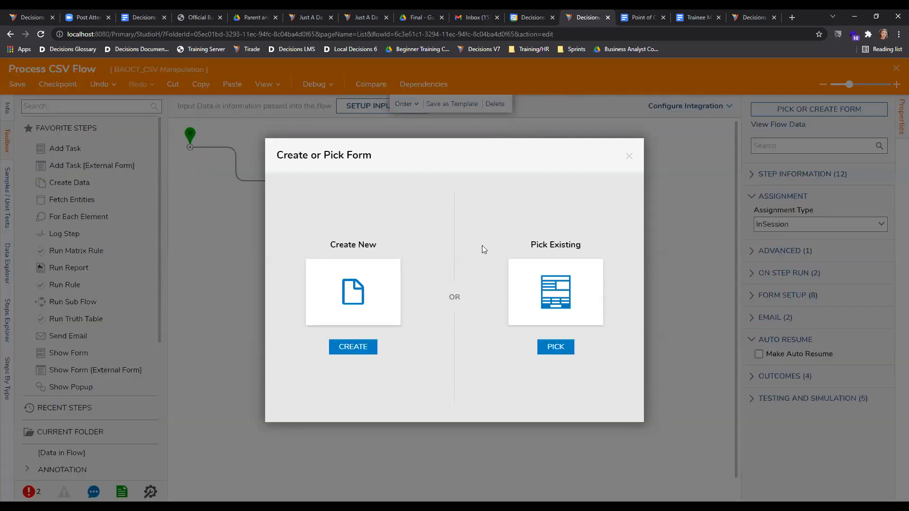
pyautogui.click(556, 347)
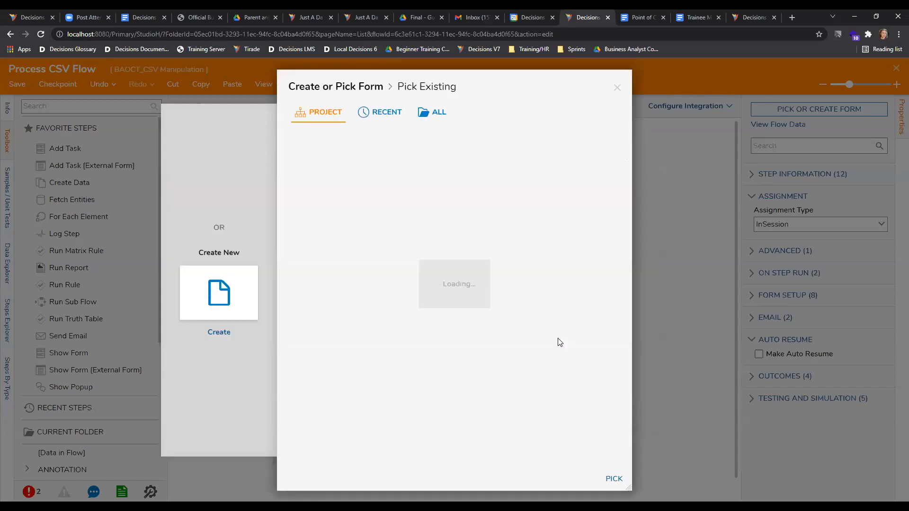
pyautogui.click(425, 187)
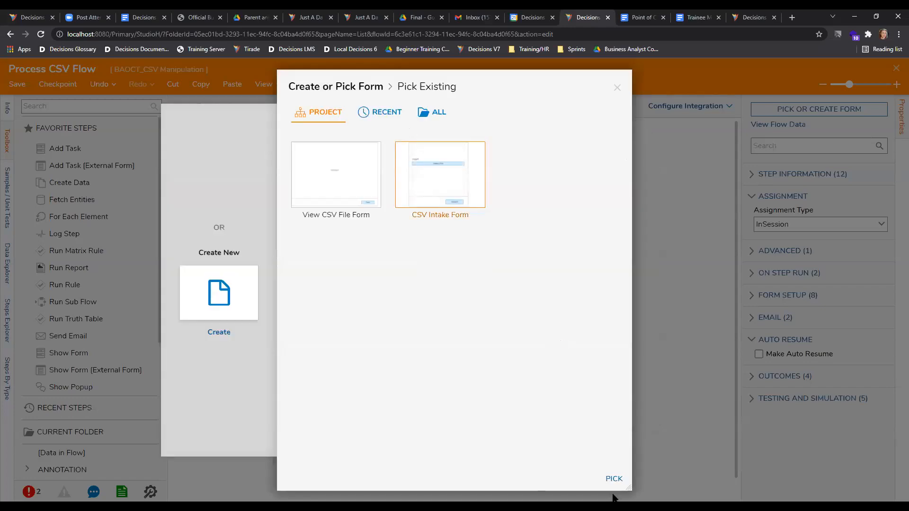
pyautogui.click(611, 480)
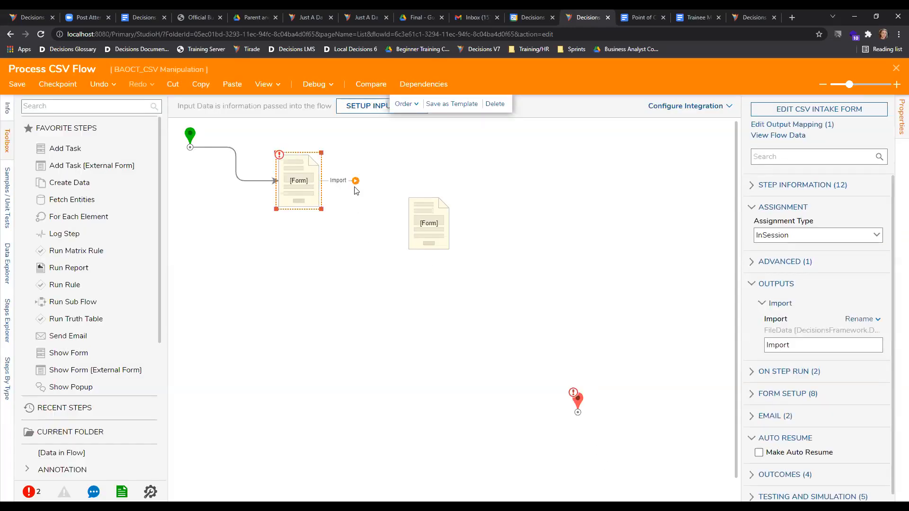
pyautogui.moveTo(354, 178); pyautogui.dragTo(417, 220)
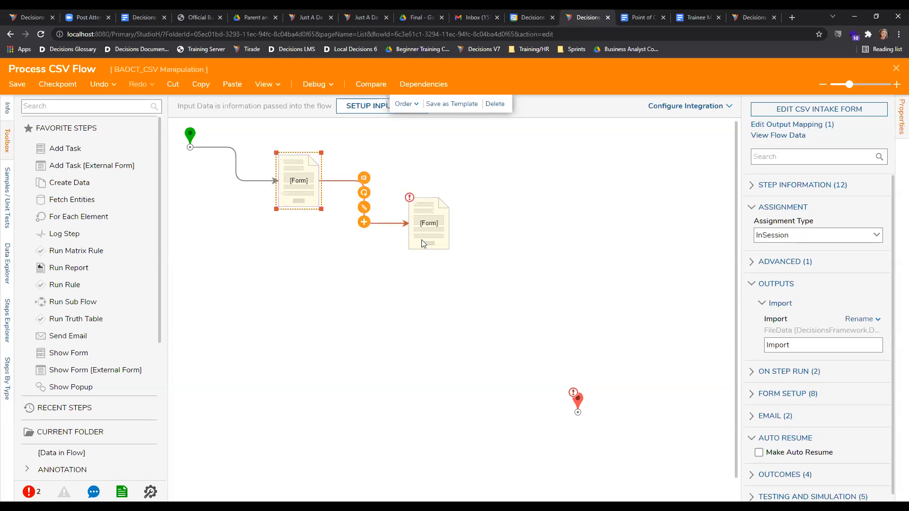
# - Assign the existing View CSV File Form to the second form step and connect its Done outcome to the end step
pyautogui.click(423, 219)
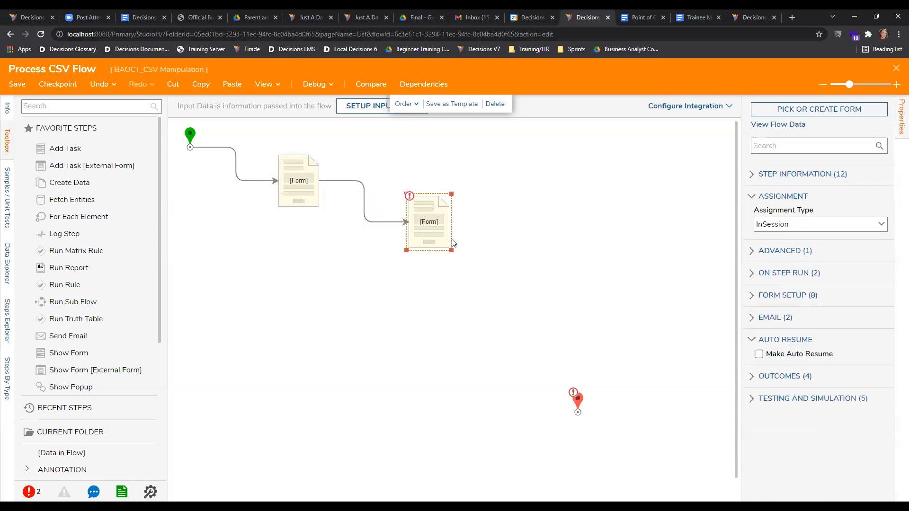
pyautogui.click(793, 111)
pyautogui.click(550, 347)
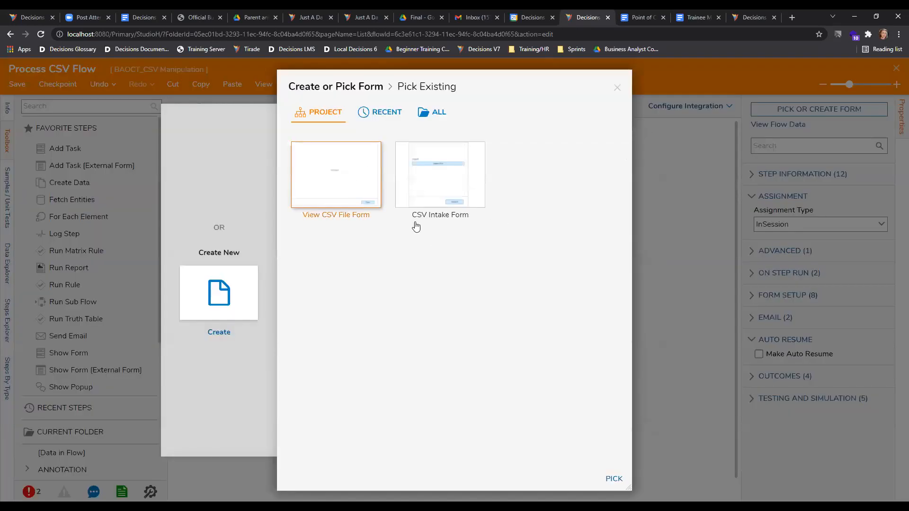
pyautogui.click(335, 171)
pyautogui.click(614, 479)
pyautogui.moveTo(484, 222); pyautogui.dragTo(577, 412)
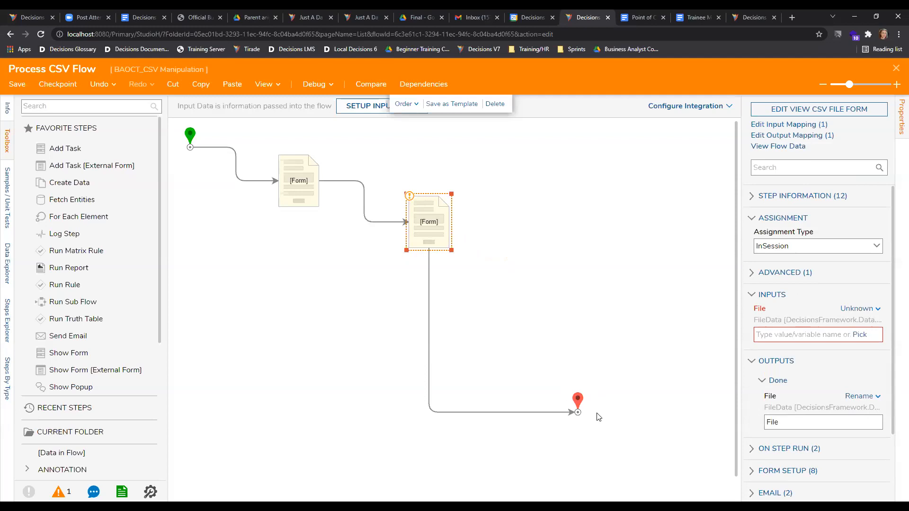
pyautogui.click(589, 322)
# - Compare the Import output of the CSV Intake Form step with the File input of the View CSV File Form step
pyautogui.click(426, 217)
pyautogui.click(295, 191)
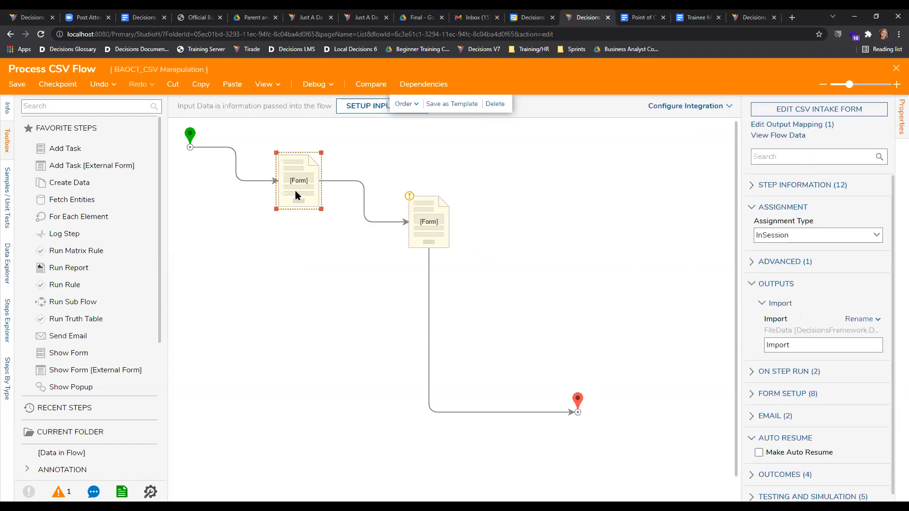
pyautogui.scroll(-1, 821, 327)
pyautogui.moveTo(793, 336); pyautogui.dragTo(750, 332)
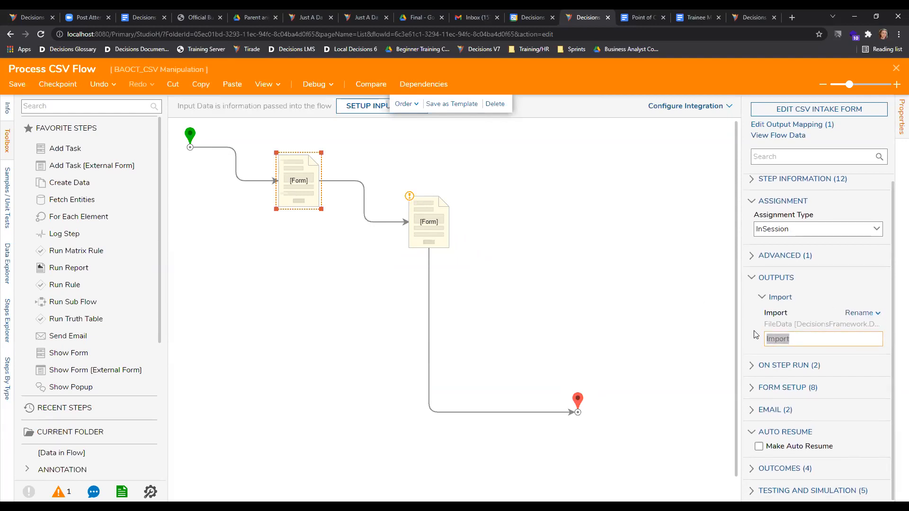
pyautogui.click(410, 234)
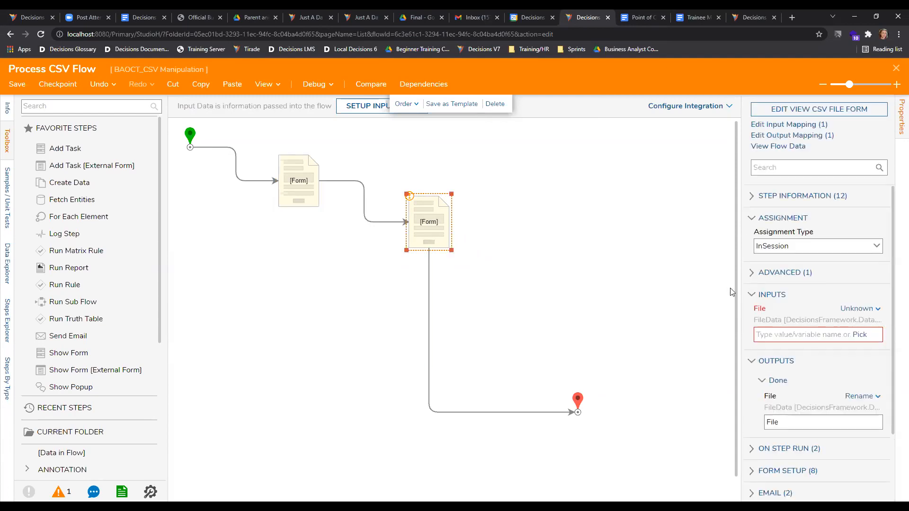
# - Examine the Import output of the CSV Intake Form step and its link to the View CSV File Form step
pyautogui.click(303, 180)
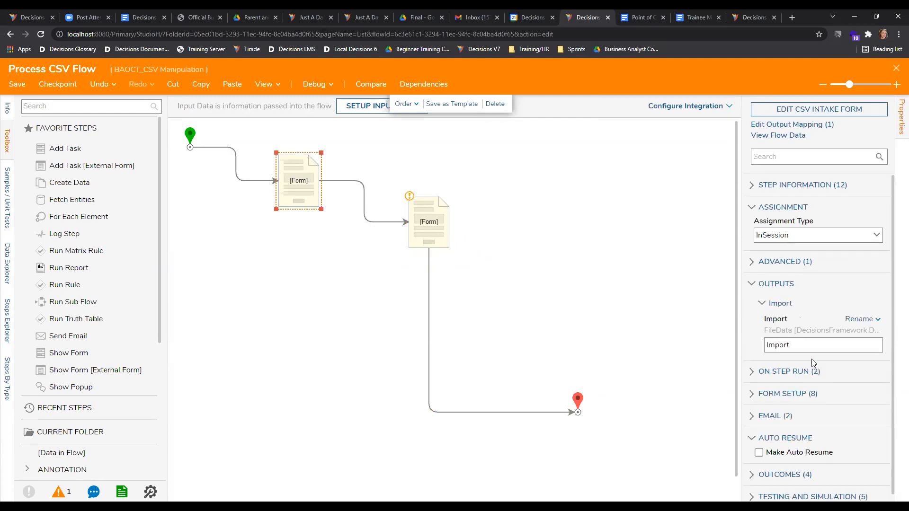
pyautogui.click(799, 346)
pyautogui.moveTo(799, 346); pyautogui.dragTo(750, 345)
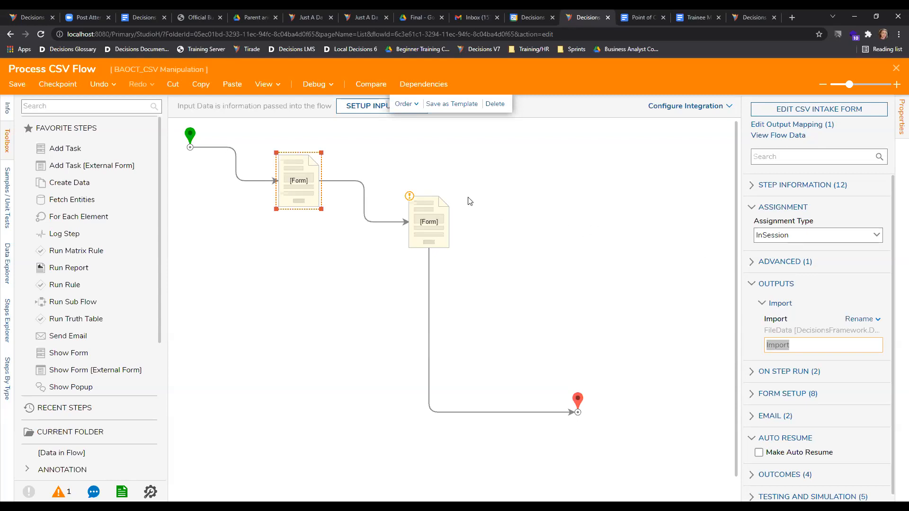
pyautogui.click(340, 181)
pyautogui.click(341, 183)
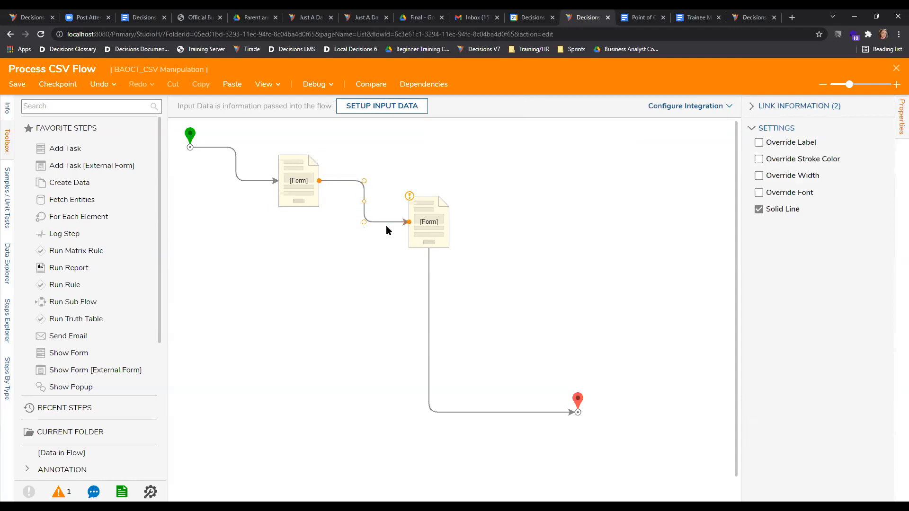
pyautogui.click(293, 183)
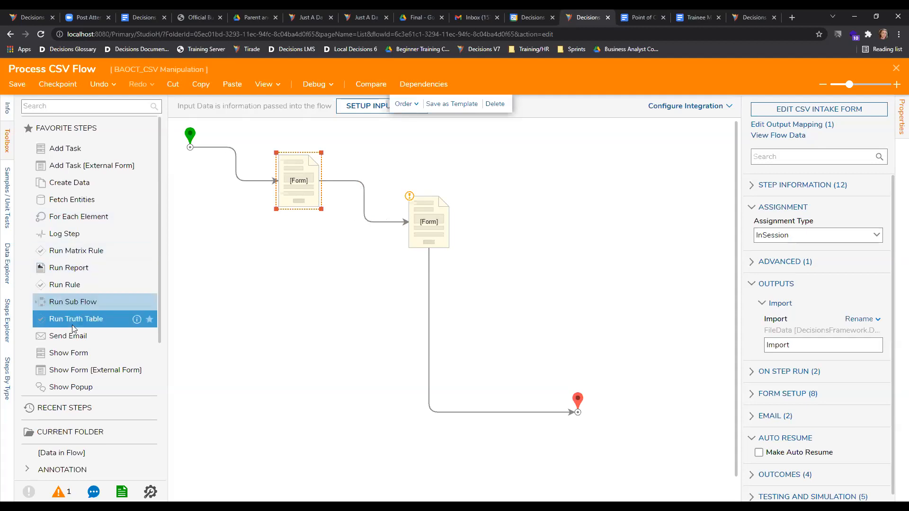
pyautogui.moveTo(66, 353); pyautogui.dragTo(251, 289)
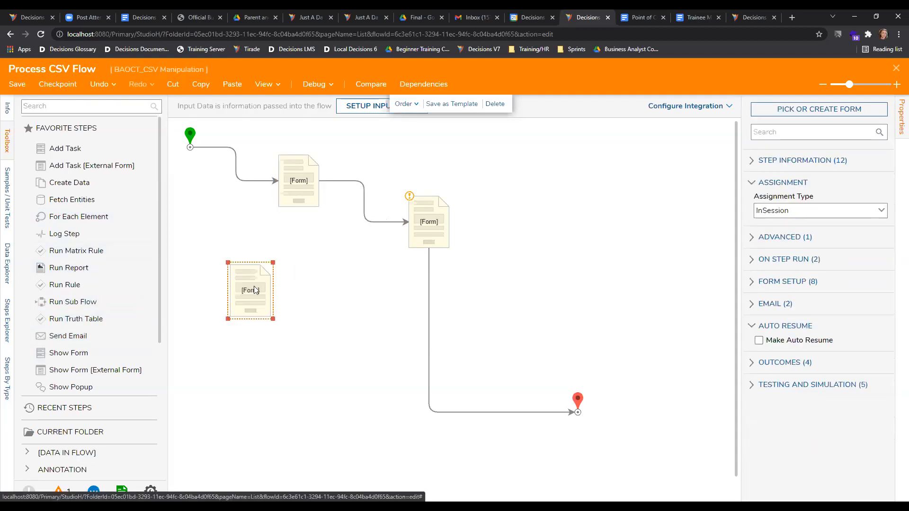
pyautogui.click(815, 112)
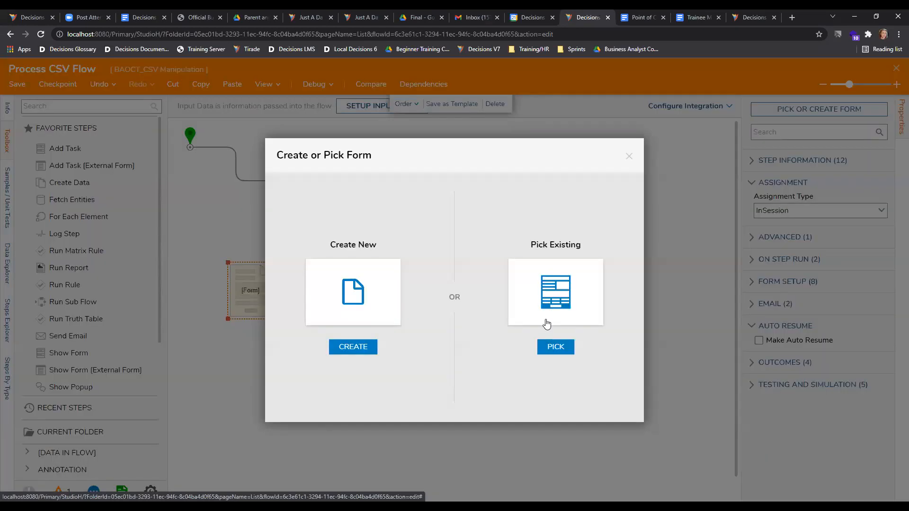
pyautogui.click(553, 346)
pyautogui.click(419, 190)
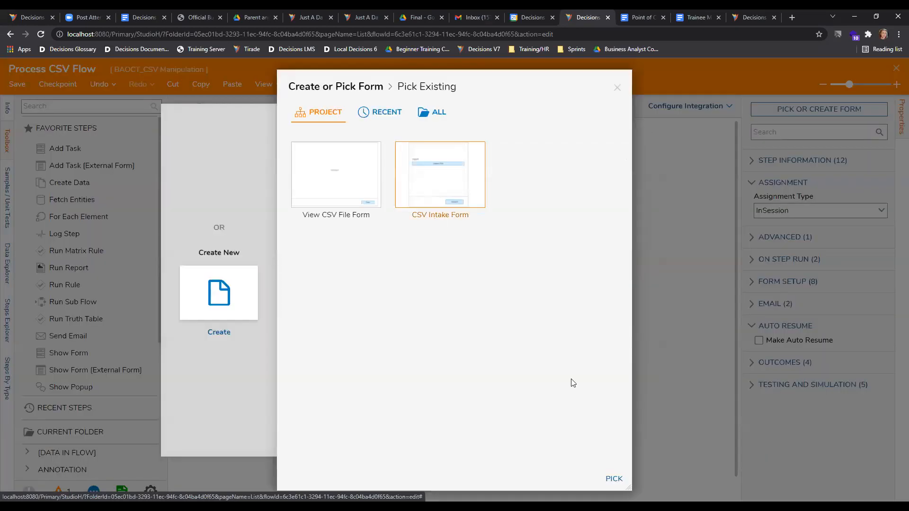
pyautogui.click(614, 479)
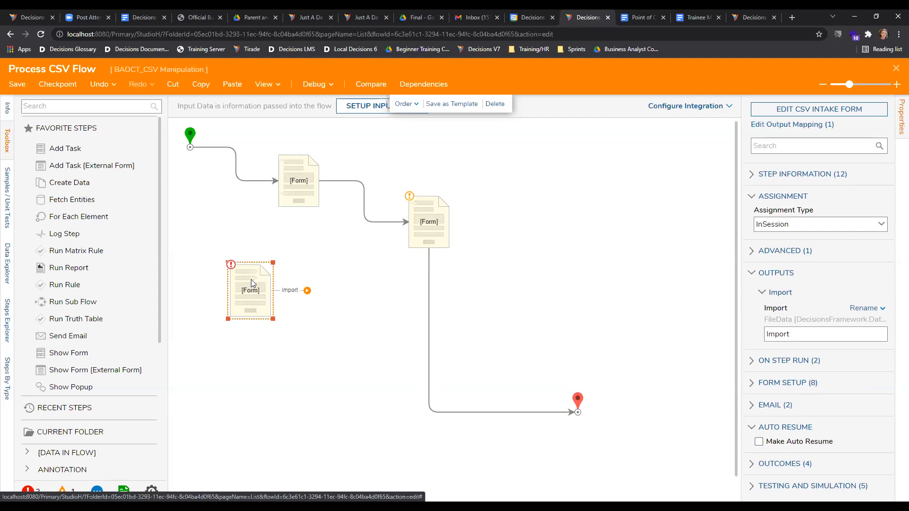
pyautogui.moveTo(308, 291)
pyautogui.mouseDown()
pyautogui.moveTo(363, 315)
pyautogui.moveTo(311, 342)
pyautogui.moveTo(307, 301)
pyautogui.mouseUp()
pyautogui.click(564, 118)
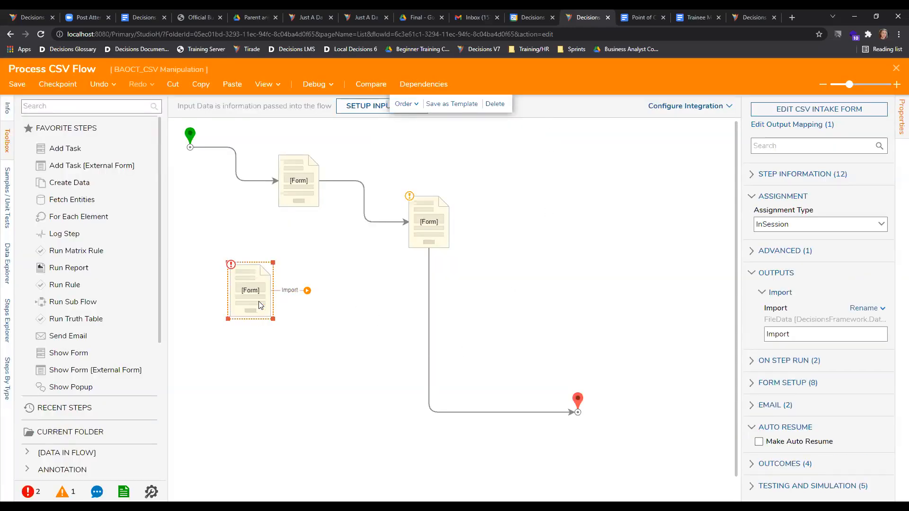
pyautogui.click(492, 105)
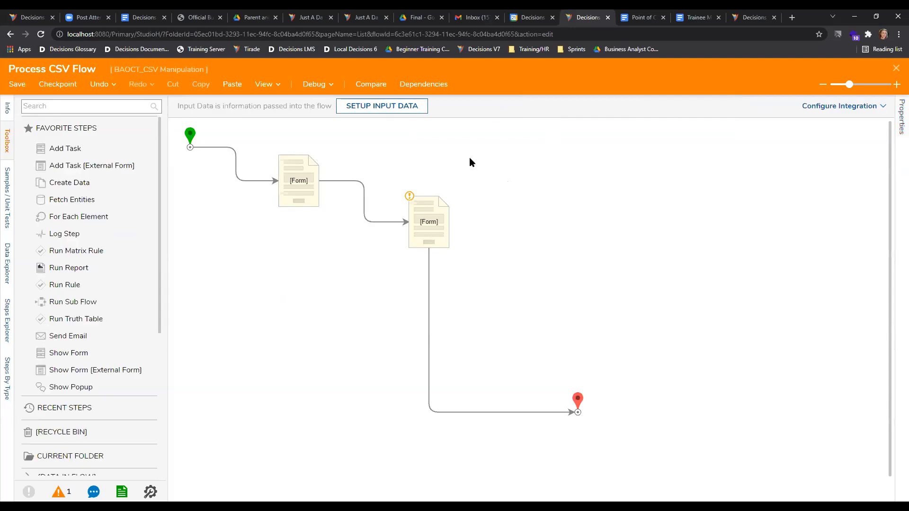
# - Rename the Import output of the flow's first form step to CSVImport
pyautogui.click(306, 187)
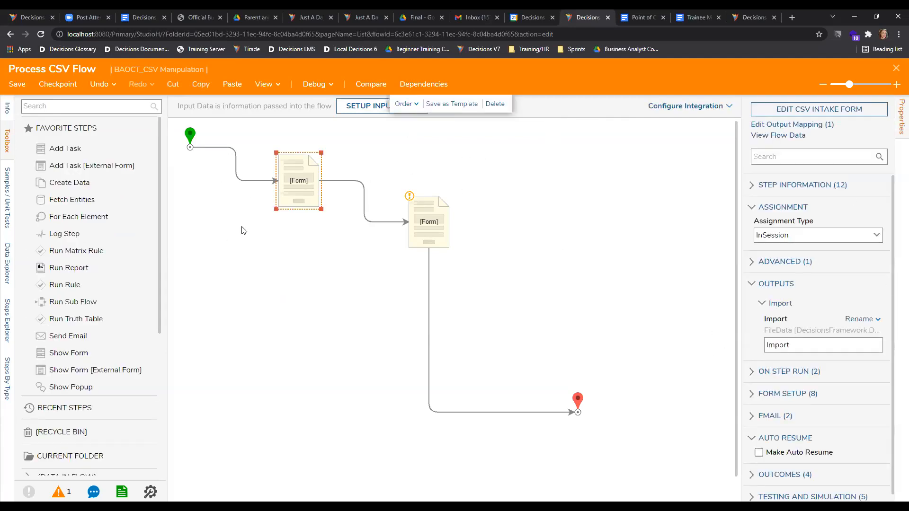
pyautogui.moveTo(790, 345); pyautogui.dragTo(756, 351)
pyautogui.click(767, 344)
pyautogui.write('CSV')
pyautogui.click(833, 350)
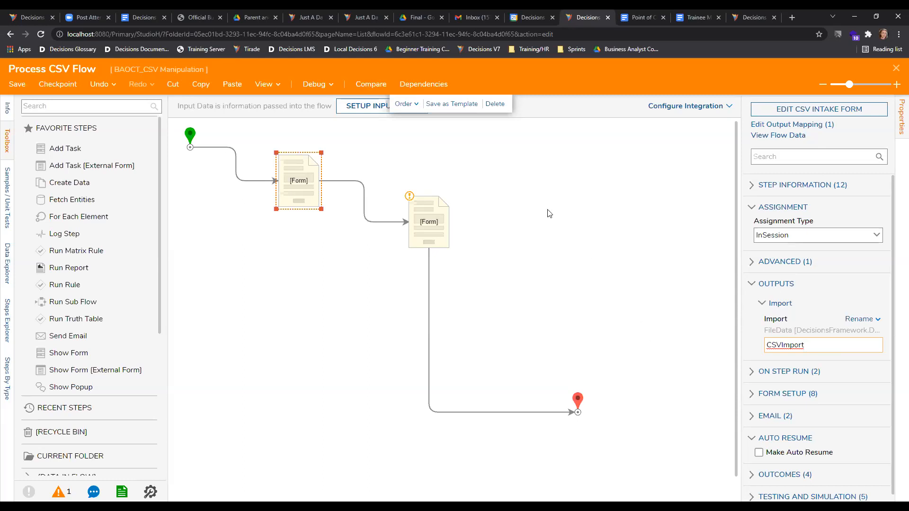
# - Map the File input of the View CSV File Form step to the CSVImport data from the flow
pyautogui.click(443, 226)
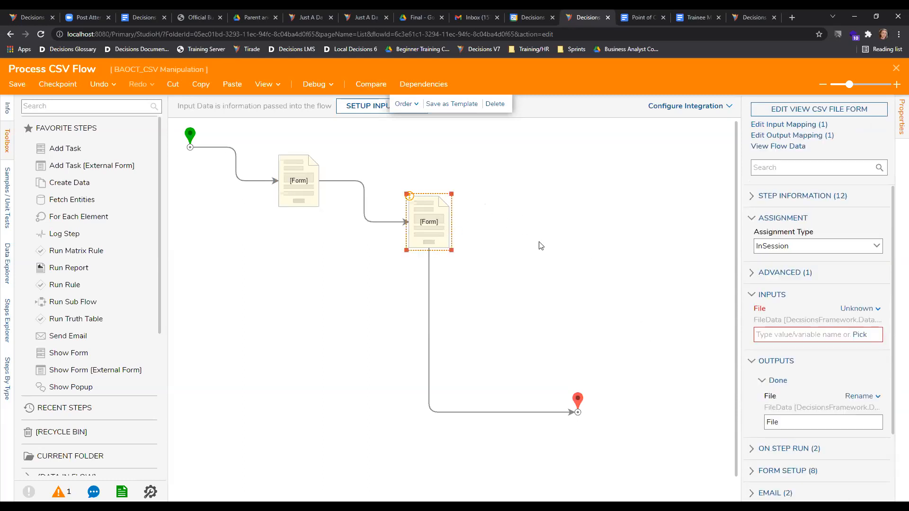
pyautogui.click(301, 181)
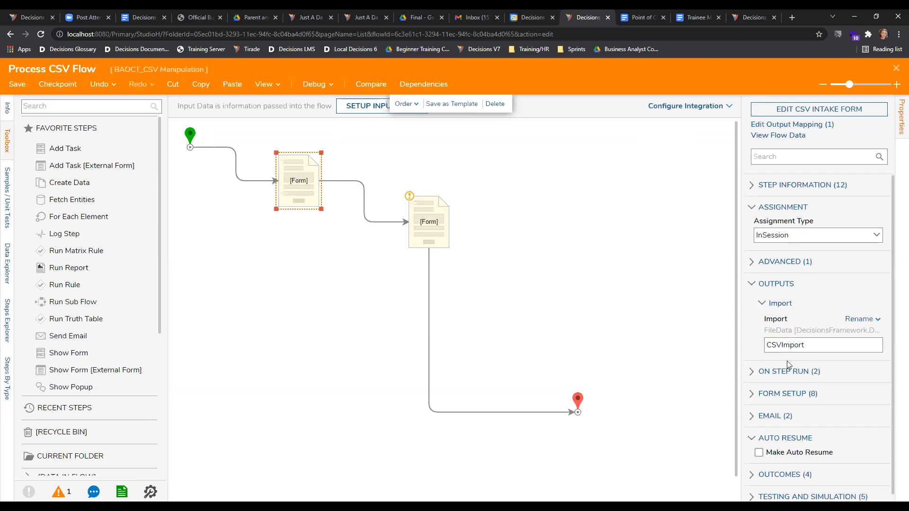
pyautogui.click(415, 238)
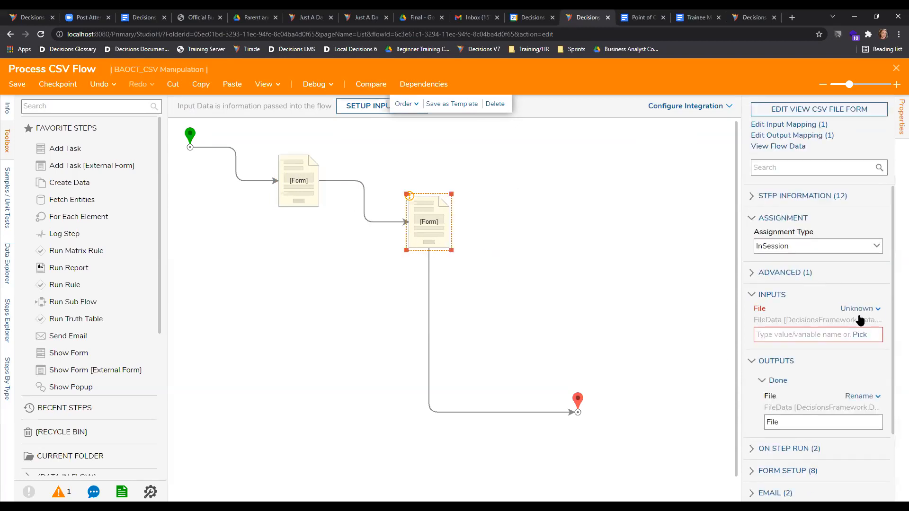
pyautogui.click(860, 335)
pyautogui.click(512, 219)
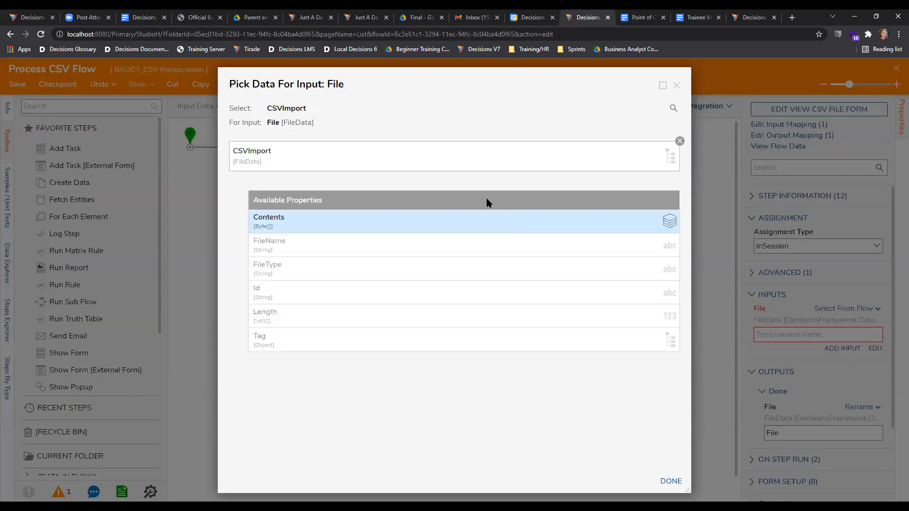
pyautogui.click(671, 481)
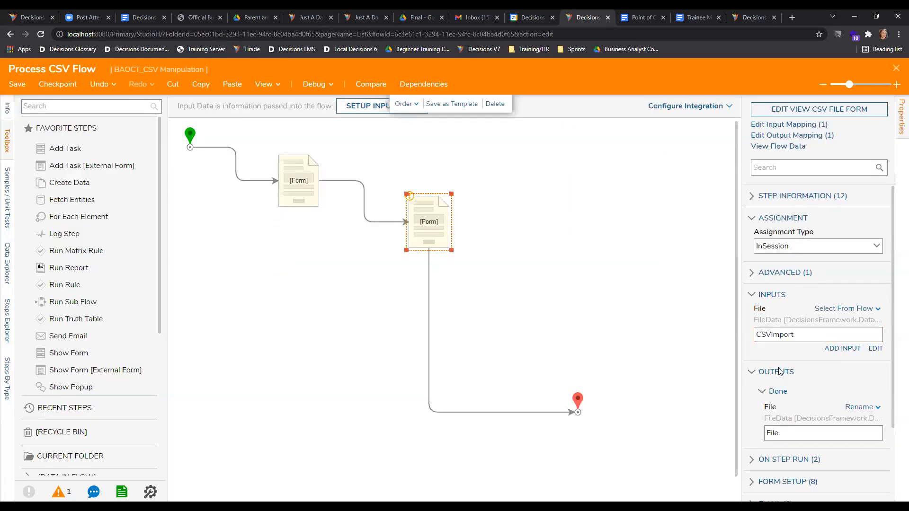
pyautogui.doubleClick(774, 335)
pyautogui.click(742, 341)
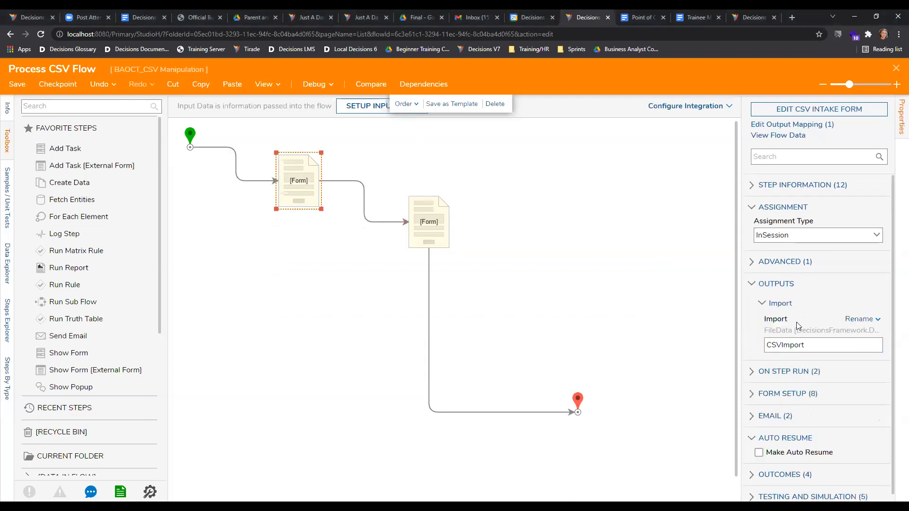
# - Clear the data picked for the View CSV File Form step's File input and select CSVImport again
pyautogui.moveTo(781, 348); pyautogui.dragTo(763, 352)
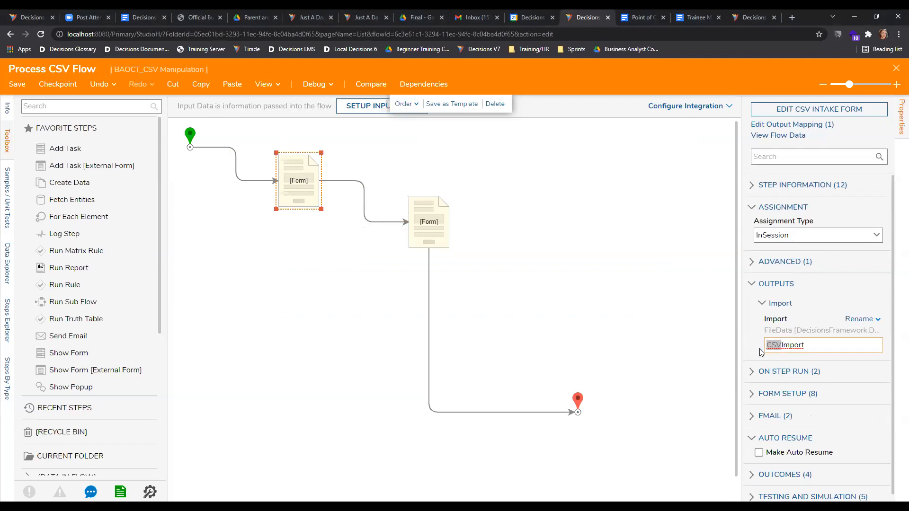
pyautogui.click(808, 348)
pyautogui.moveTo(781, 348); pyautogui.dragTo(763, 349)
pyautogui.click(442, 220)
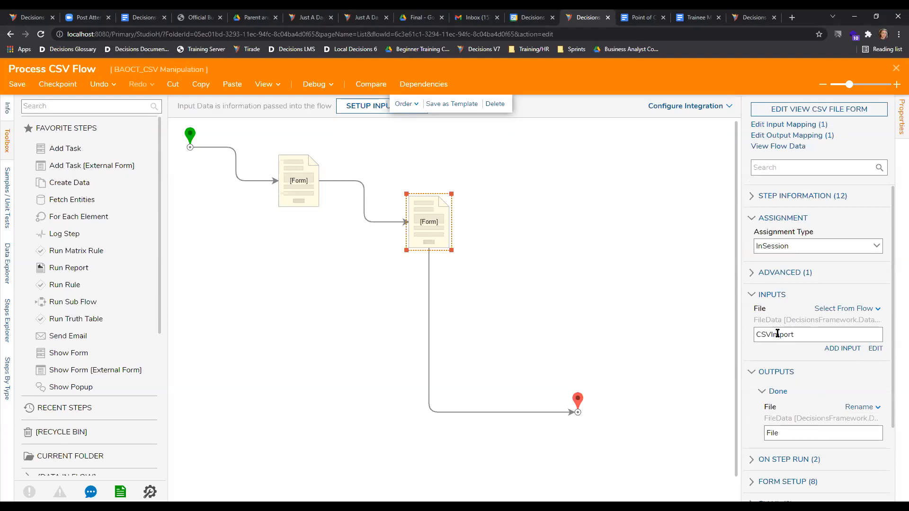
pyautogui.click(873, 348)
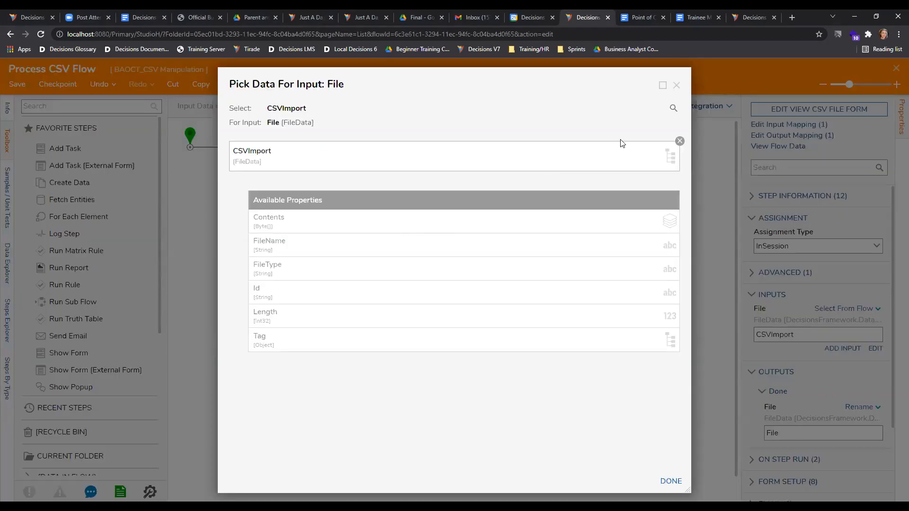
pyautogui.click(680, 140)
pyautogui.click(337, 220)
pyautogui.click(665, 486)
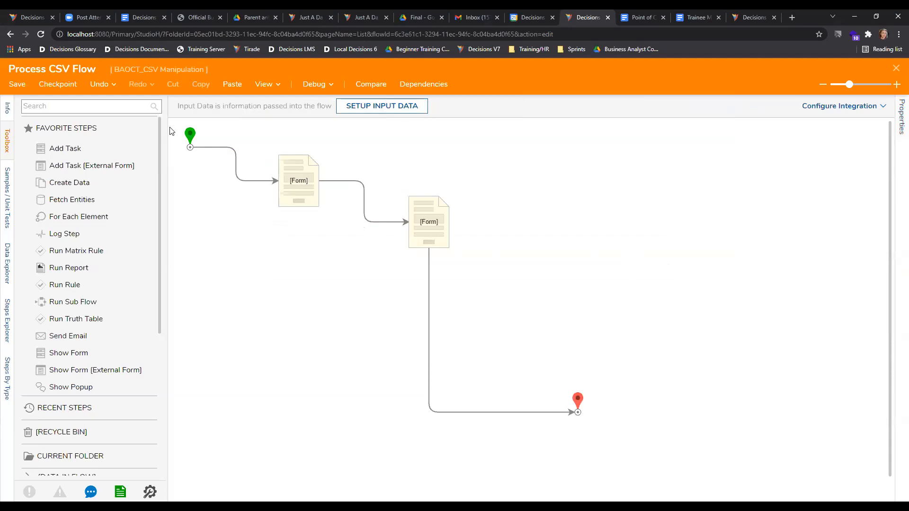
# - Align the start step, both form steps and the end step of the flow with Center Vertically
pyautogui.moveTo(646, 425); pyautogui.dragTo(173, 119)
pyautogui.click(511, 103)
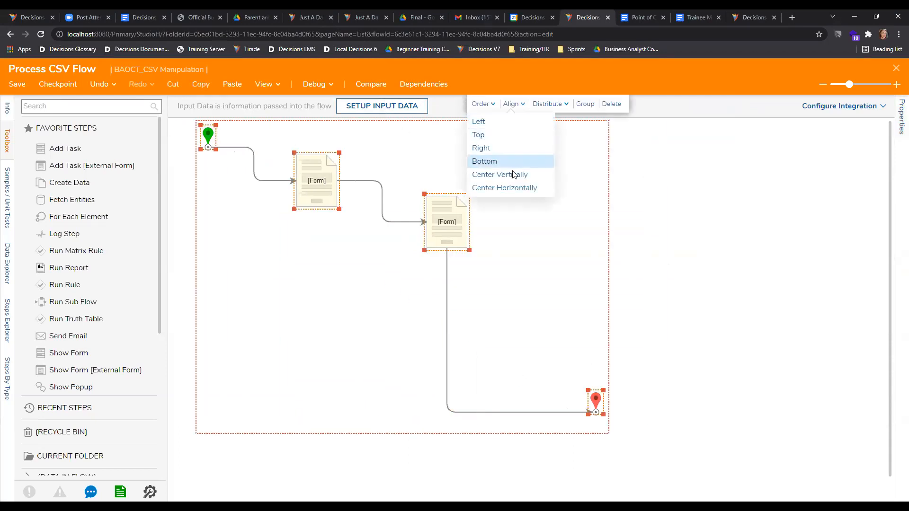
pyautogui.click(514, 175)
pyautogui.click(710, 232)
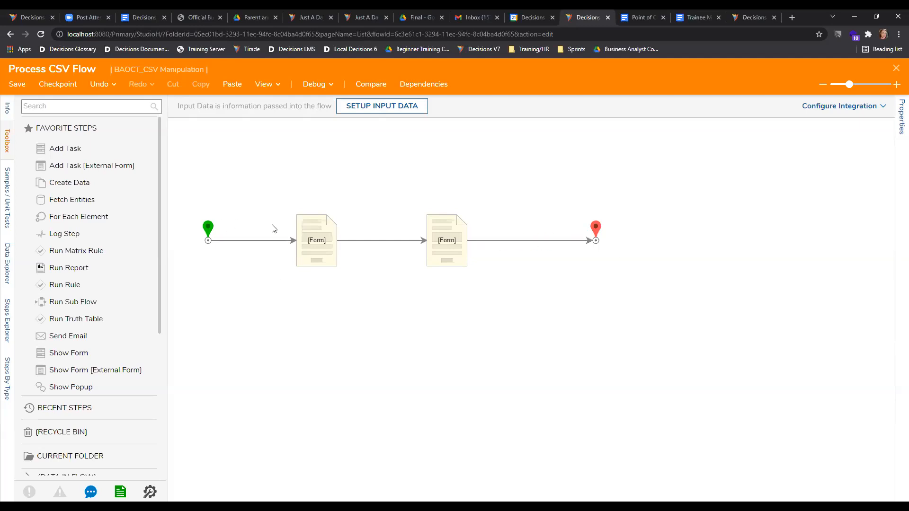
# - Check the mappings of both form steps and start a debugging session for the flow
pyautogui.click(306, 241)
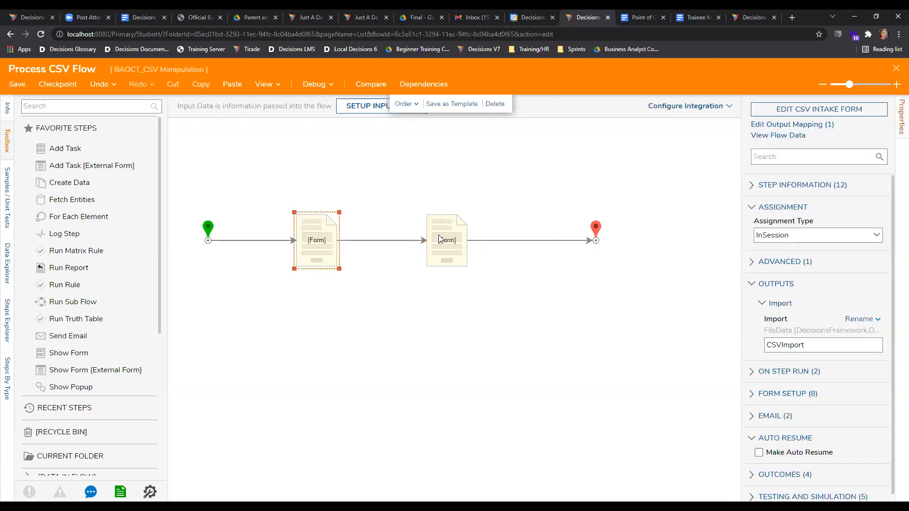
pyautogui.click(456, 238)
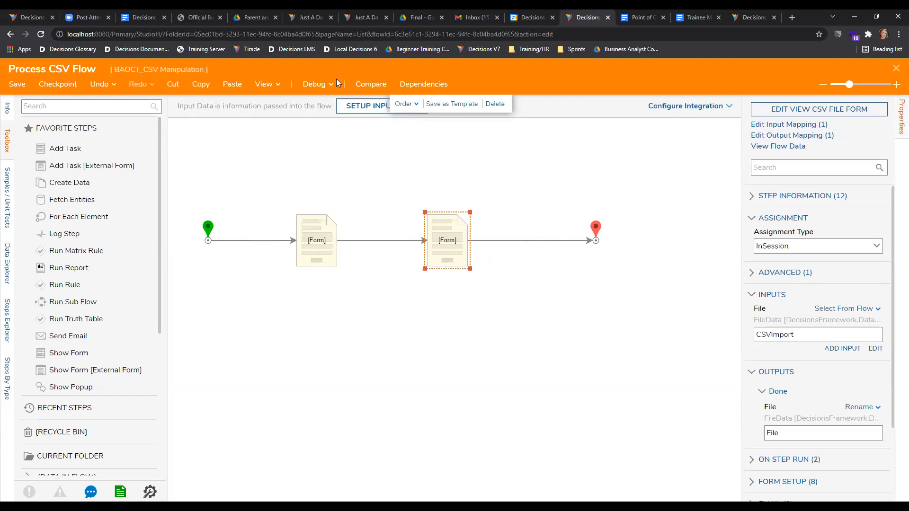
pyautogui.click(310, 89)
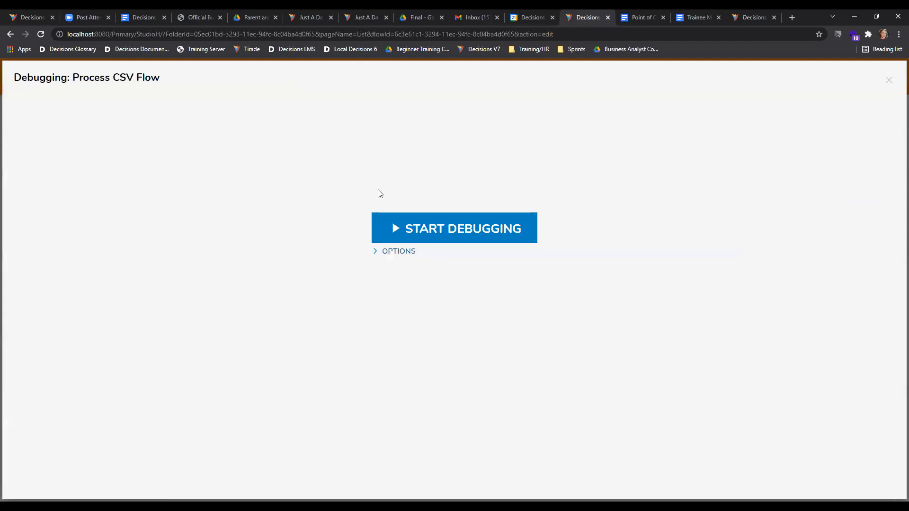
pyautogui.click(419, 241)
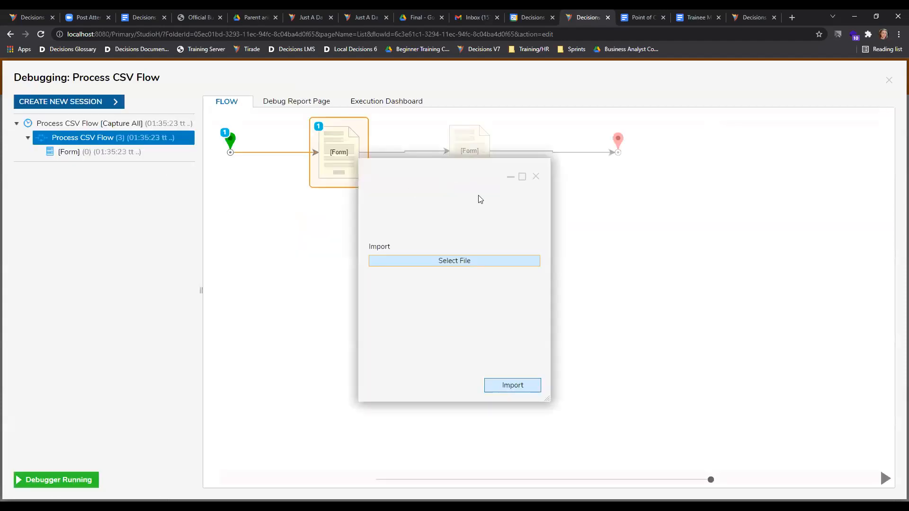
# - Upload Software Catalog Exercise - Sheet1.csv from the Downloads folder in the running form and import it
pyautogui.click(448, 256)
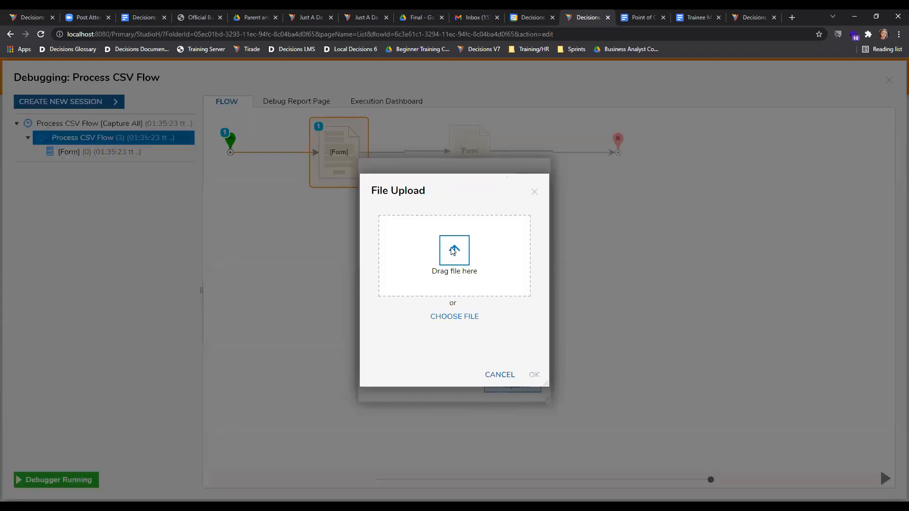
pyautogui.click(457, 316)
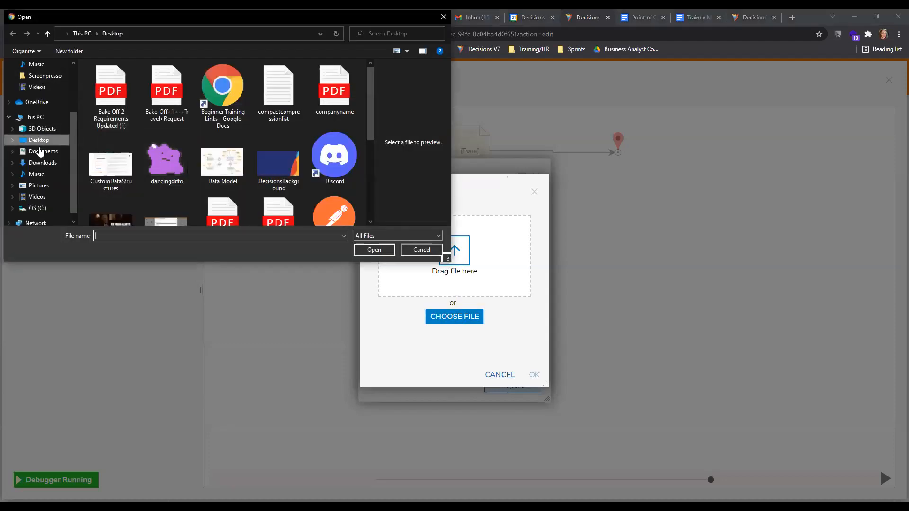
pyautogui.click(42, 162)
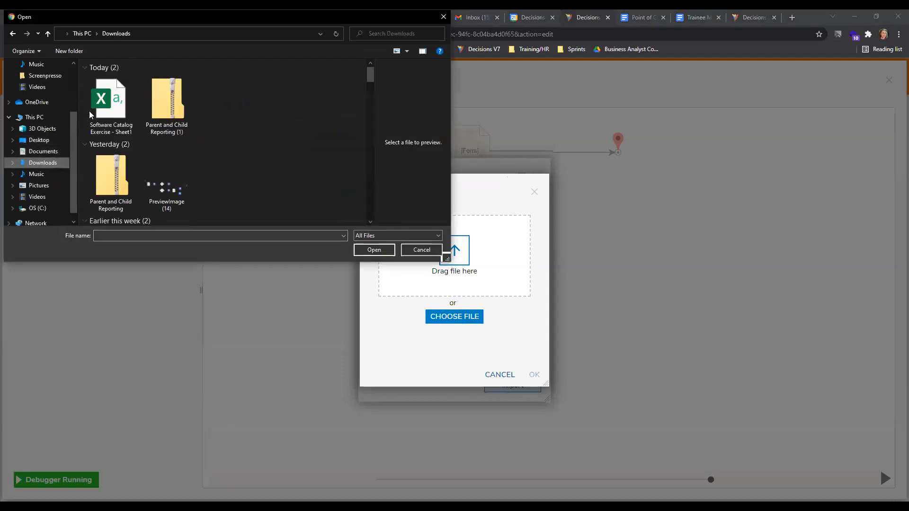
pyautogui.click(118, 104)
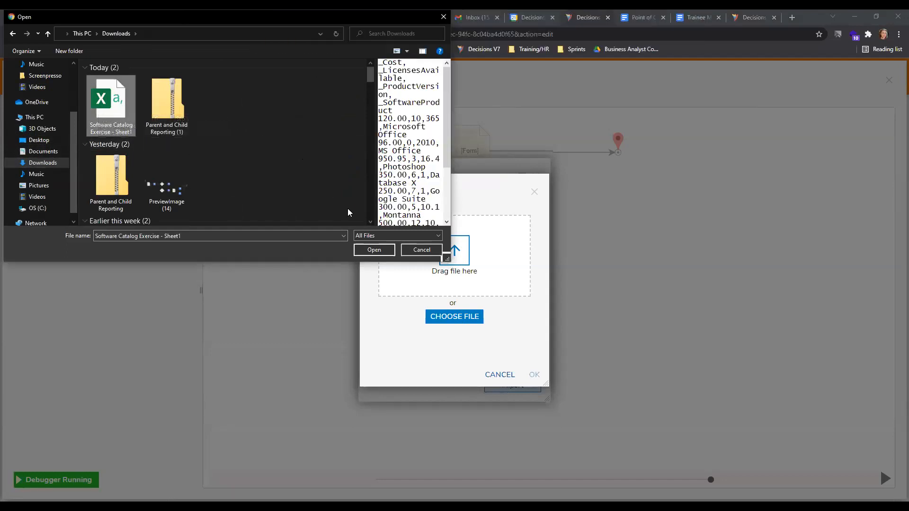
pyautogui.click(375, 251)
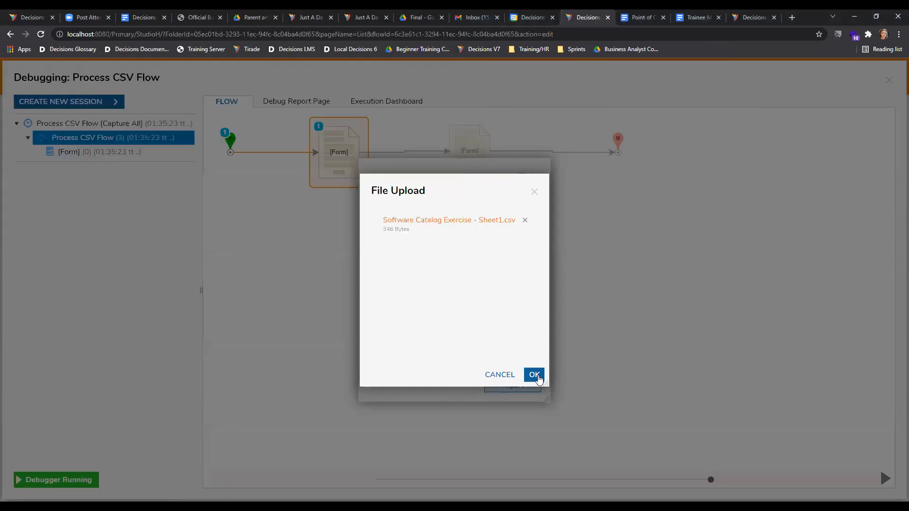
pyautogui.click(535, 376)
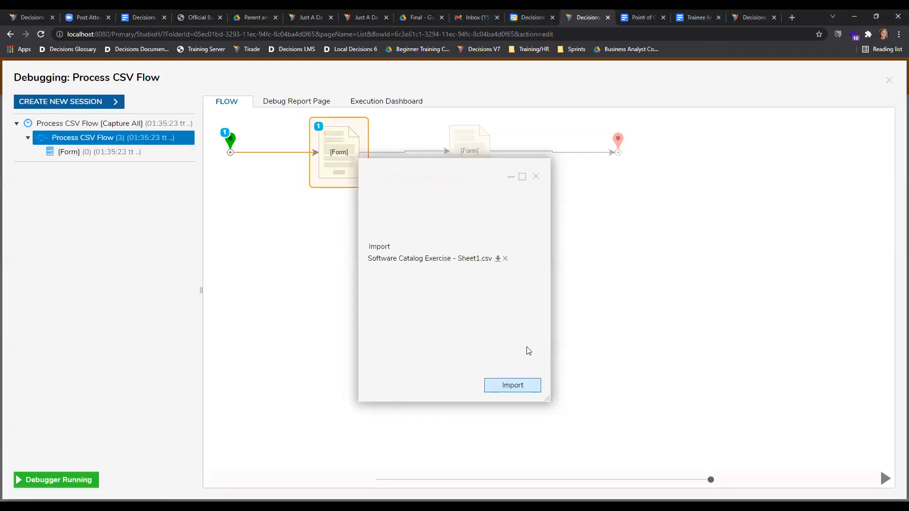
pyautogui.click(523, 385)
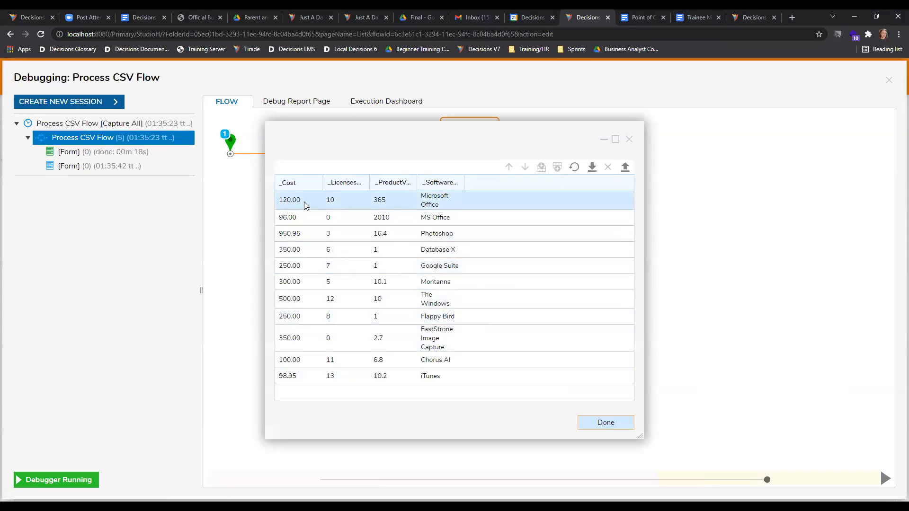
# - Move the imported-data form aside and change the software name Flappy Bird to Flappy Birds
pyautogui.click(438, 199)
pyautogui.click(445, 218)
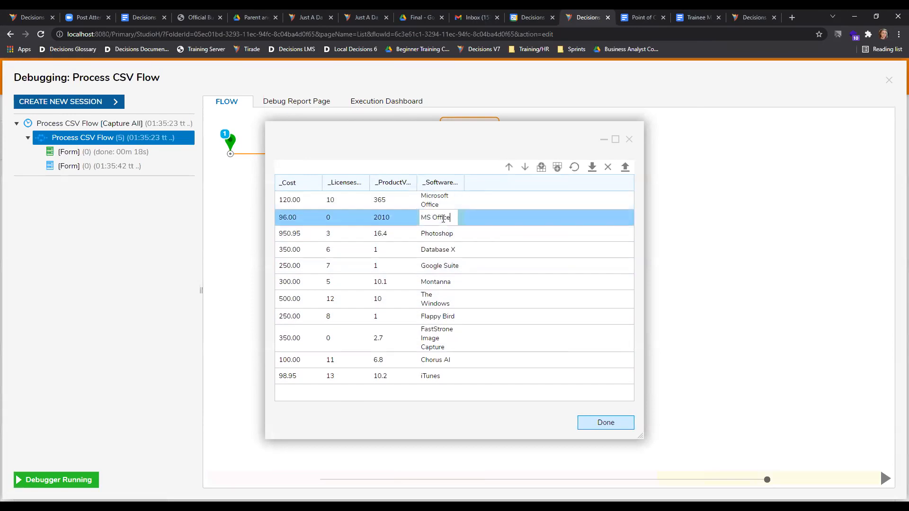
pyautogui.click(449, 237)
pyautogui.click(449, 250)
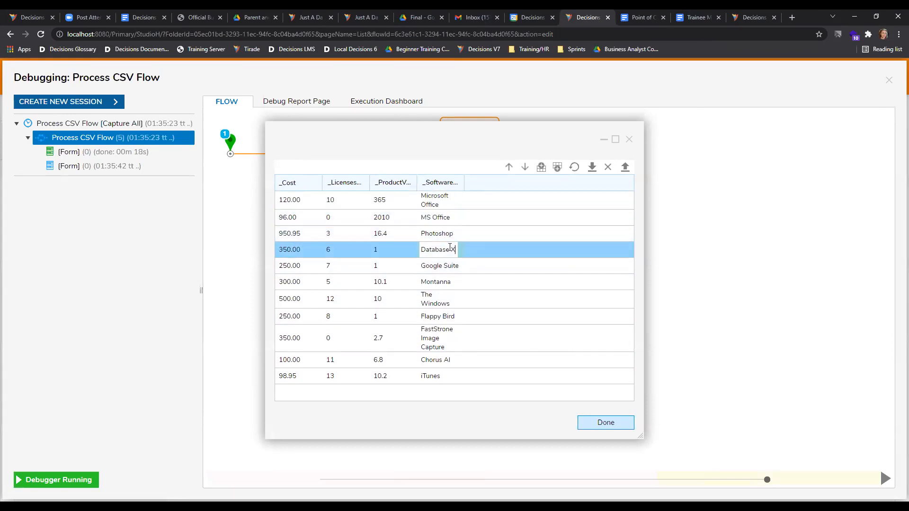
pyautogui.moveTo(305, 131); pyautogui.dragTo(431, 120)
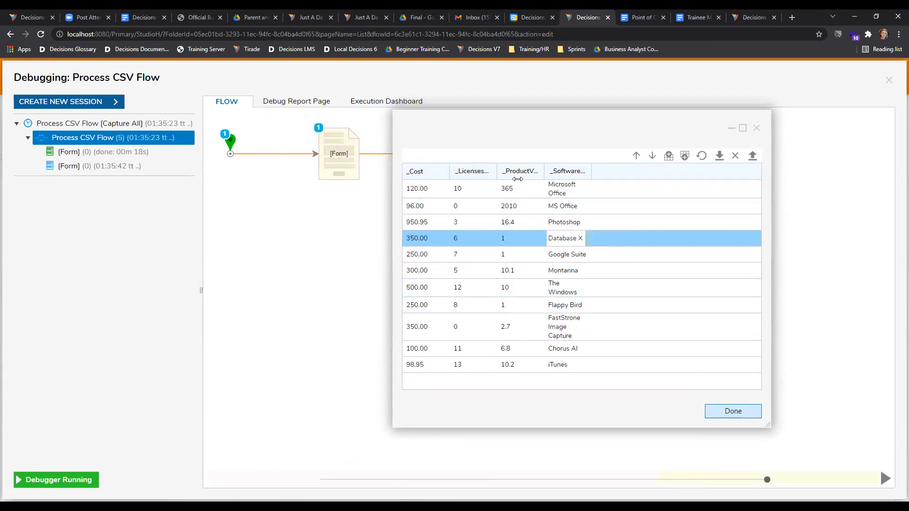
pyautogui.click(559, 305)
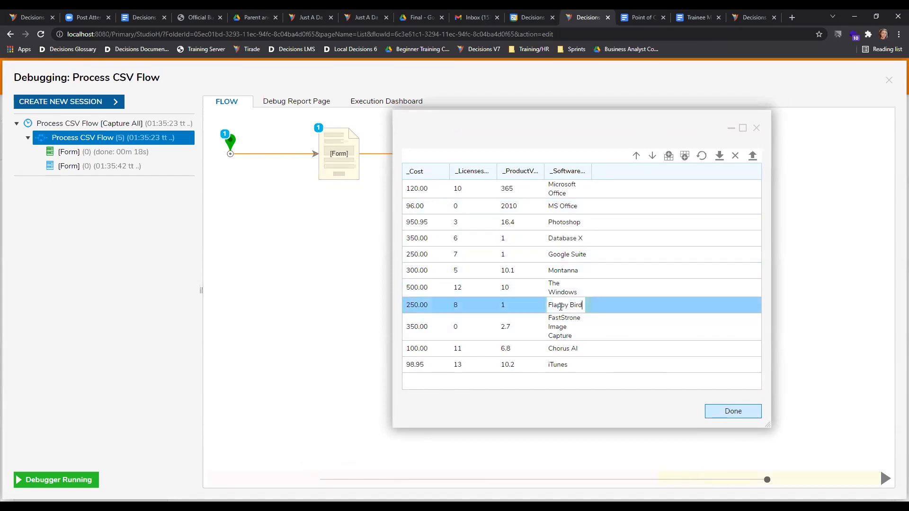
pyautogui.write('s')
# - Replace the software name Chorus AI with Banana in the data grid and submit the form
pyautogui.click(582, 330)
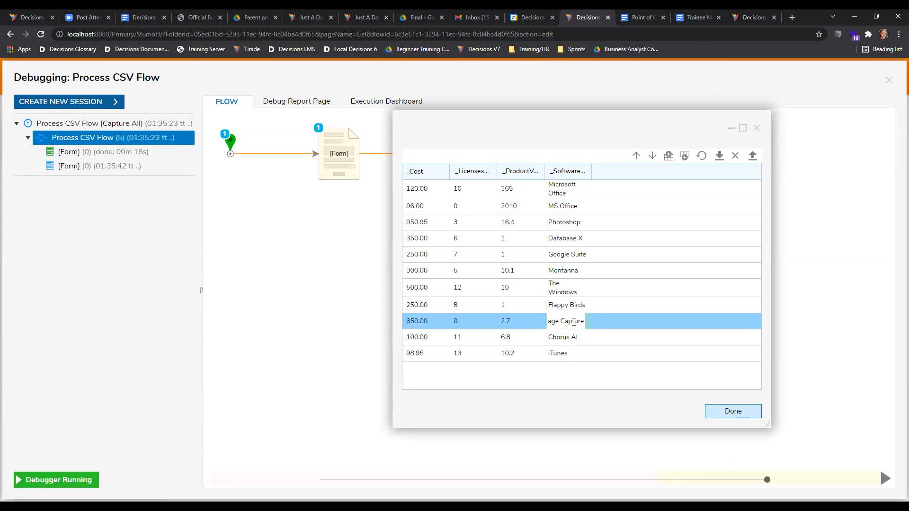
pyautogui.click(579, 347)
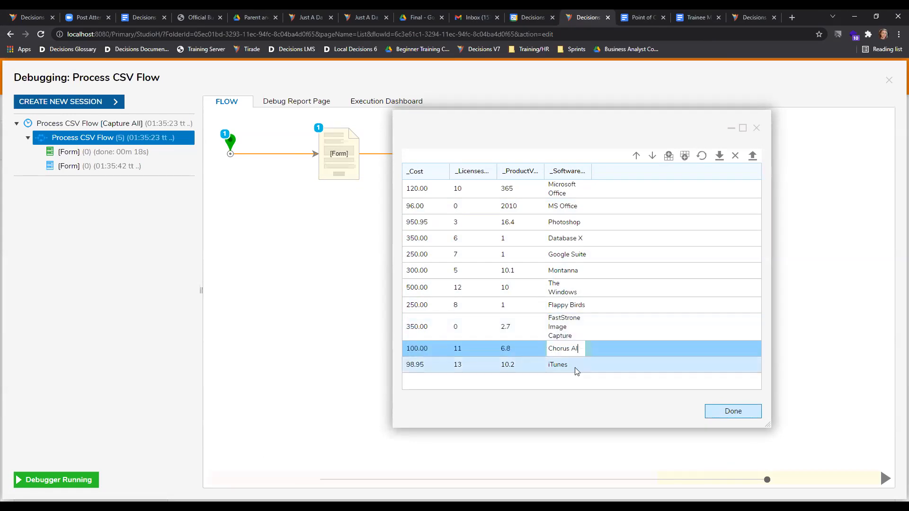
pyautogui.moveTo(581, 349); pyautogui.dragTo(536, 363)
pyautogui.write('Banana')
pyautogui.click(567, 407)
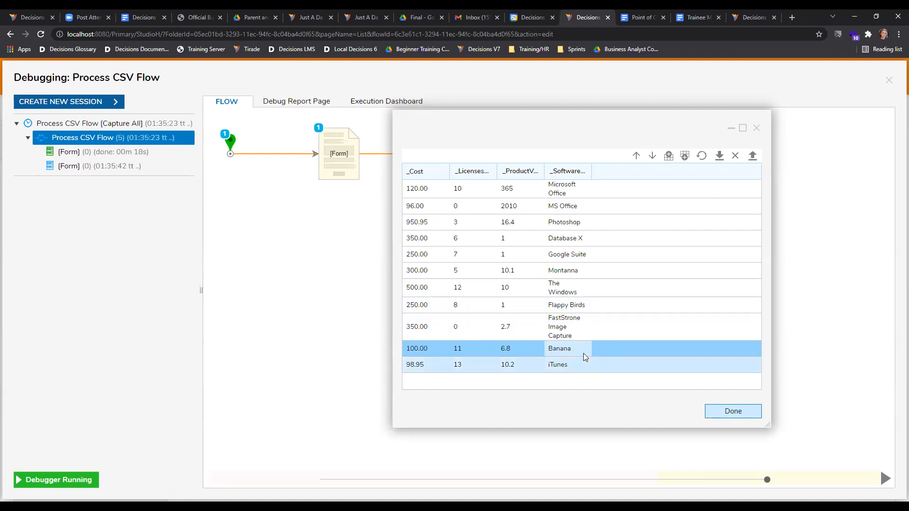
pyautogui.click(733, 411)
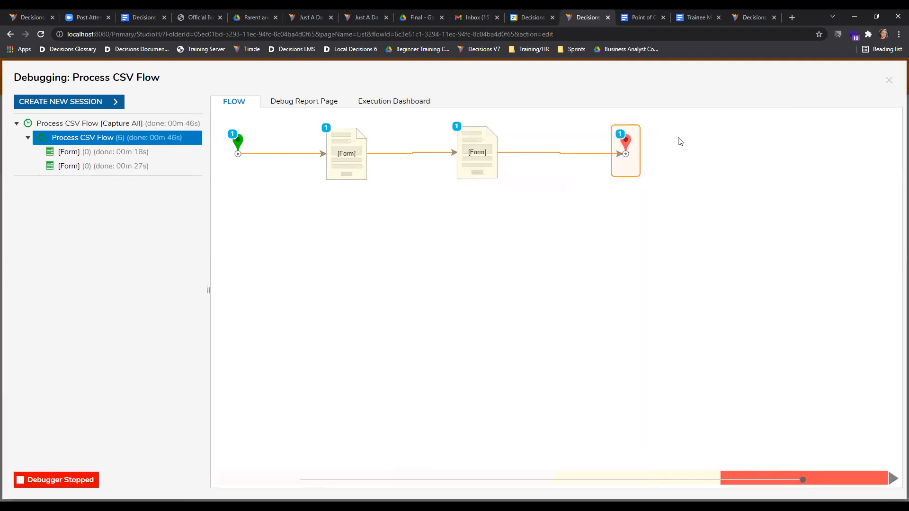
# - Inspect the input and output data of the flow's end step and exit the debugger
pyautogui.click(625, 142)
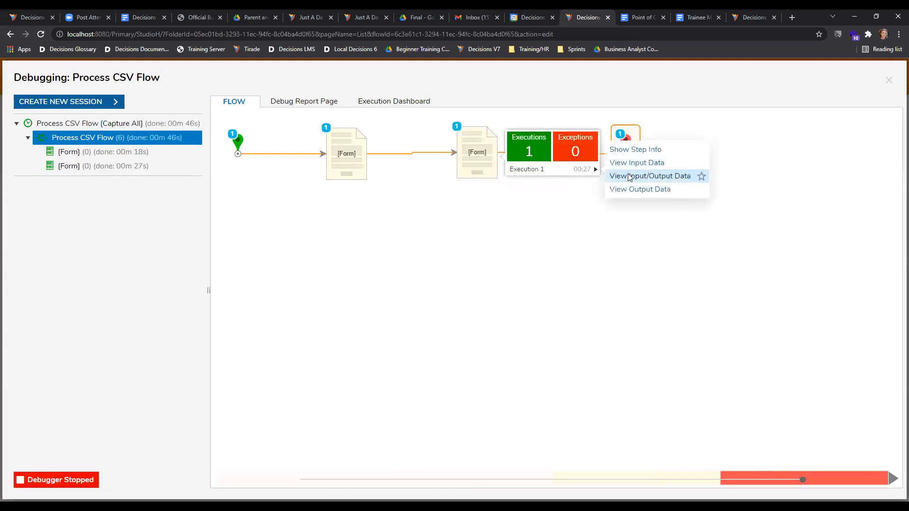
pyautogui.click(632, 176)
pyautogui.scroll(-2, 481, 268)
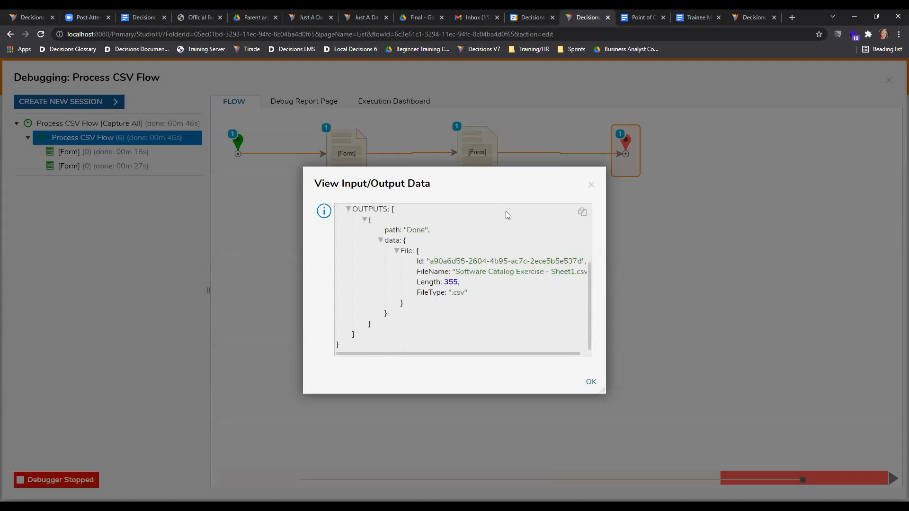
pyautogui.click(591, 184)
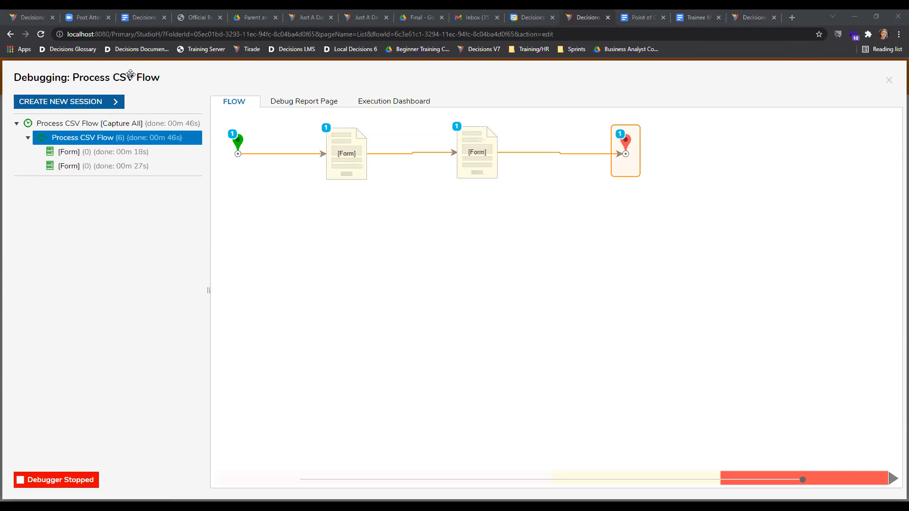
pyautogui.click(889, 81)
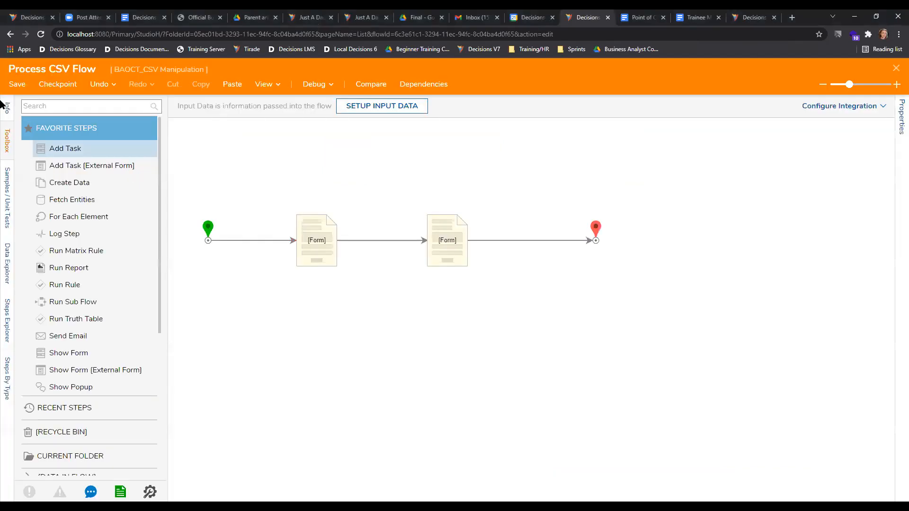
# - Check the Created In Version detail of Process CSV Flow and close the designer, saving the changes
pyautogui.click(7, 108)
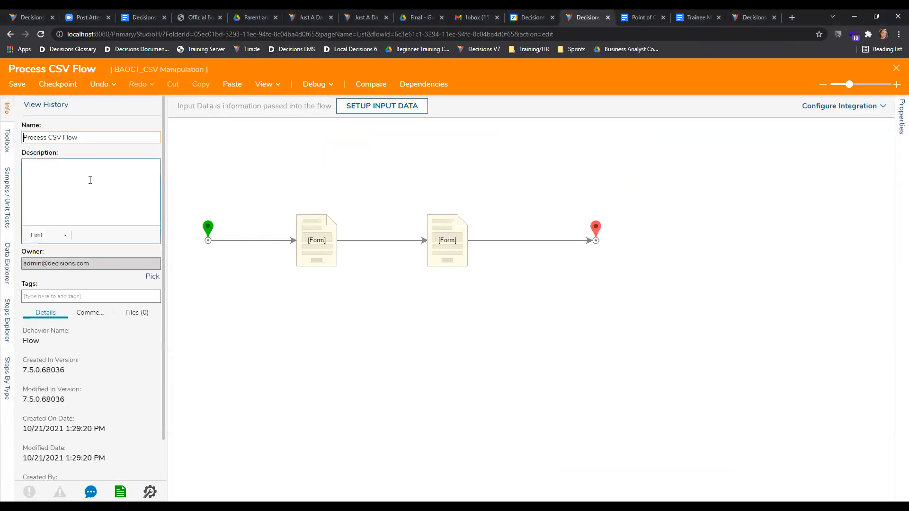
pyautogui.scroll(-1, 93, 351)
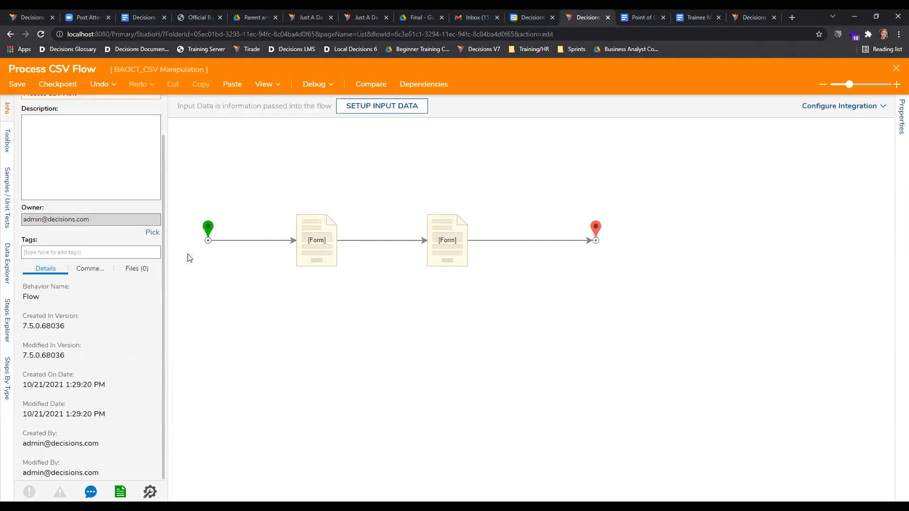
pyautogui.moveTo(67, 327); pyautogui.dragTo(16, 328)
pyautogui.click(54, 329)
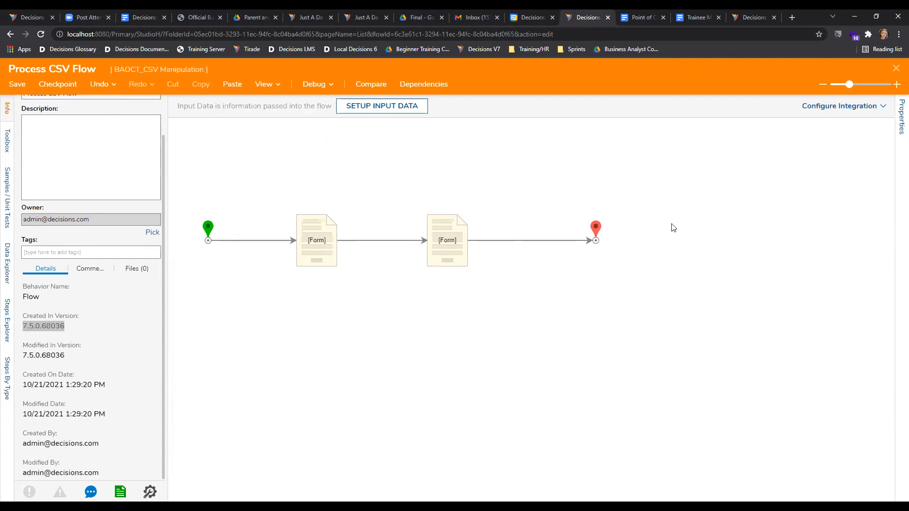
pyautogui.click(896, 70)
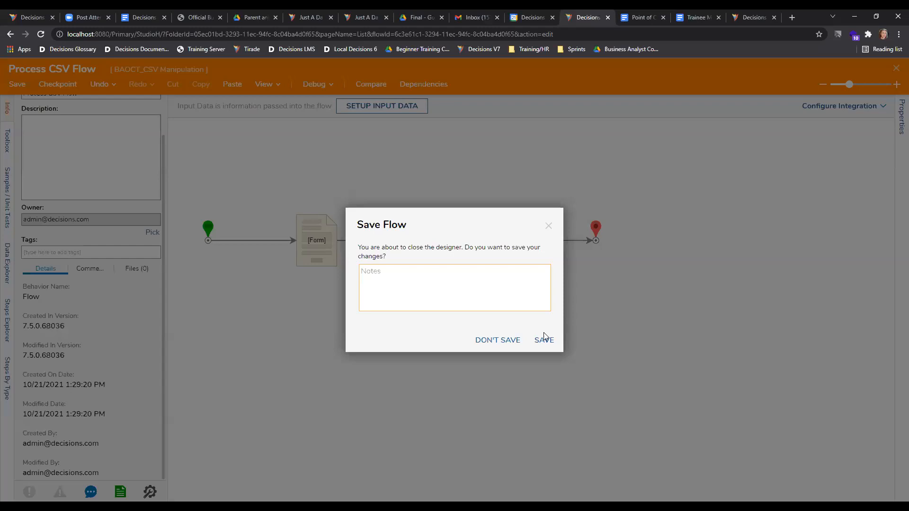
pyautogui.click(544, 340)
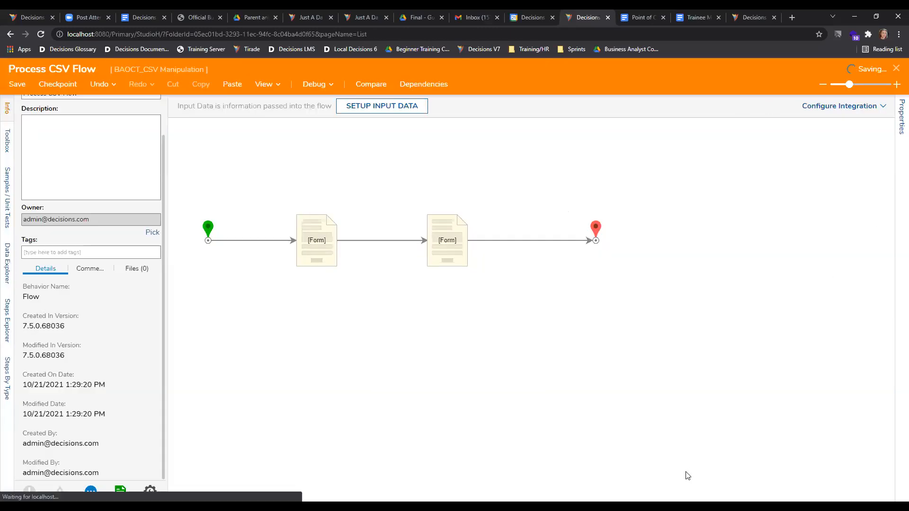
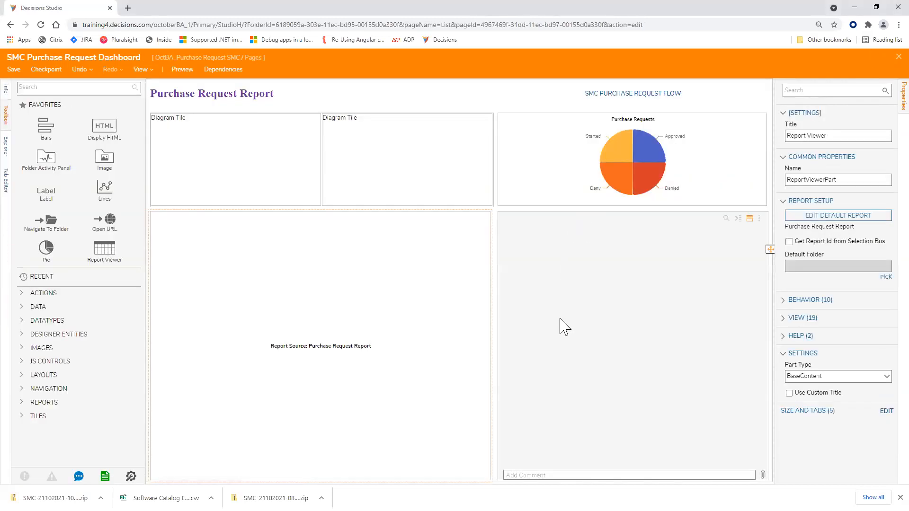
# - Compare the dashboard's Folder Activity Panel selection bus name with the Folder Id field's filter change source name in the Purchase Request Report
pyautogui.click(586, 324)
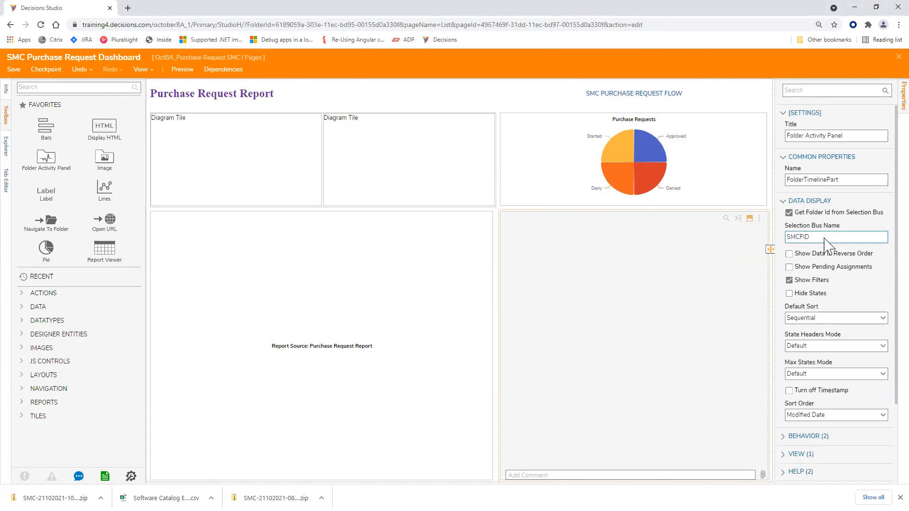
pyautogui.click(434, 298)
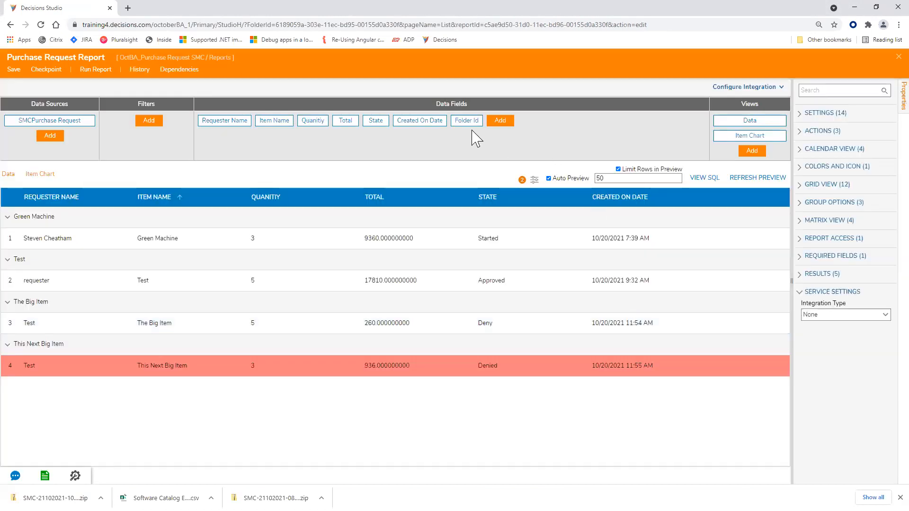
pyautogui.click(471, 121)
pyautogui.scroll(-3, 836, 156)
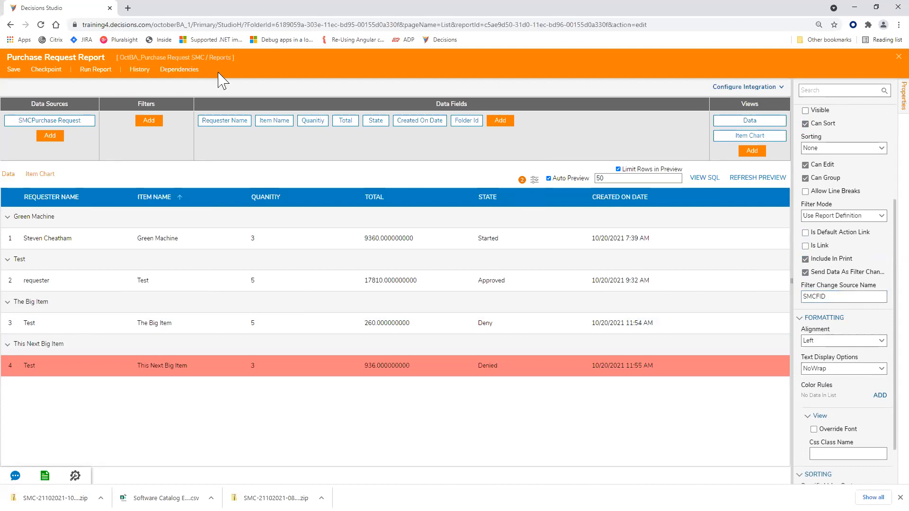
# - Save and close the Purchase Request Report and the SMC Purchase Request Dashboard
pyautogui.click(16, 71)
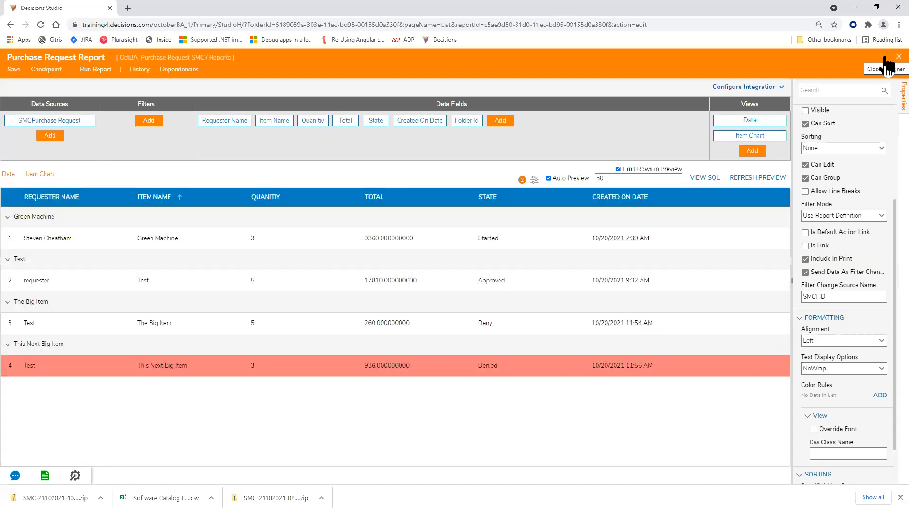
pyautogui.click(886, 57)
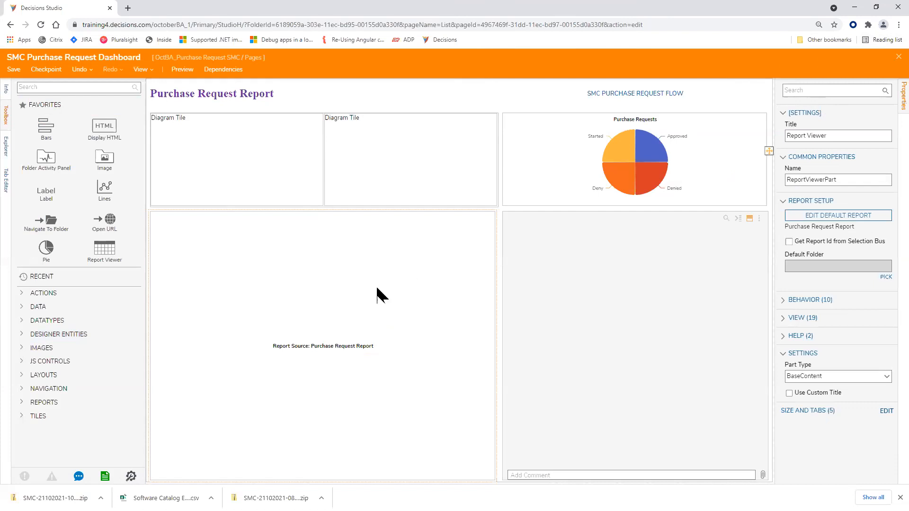
pyautogui.hotkey('ctrl', 's')
pyautogui.click(553, 327)
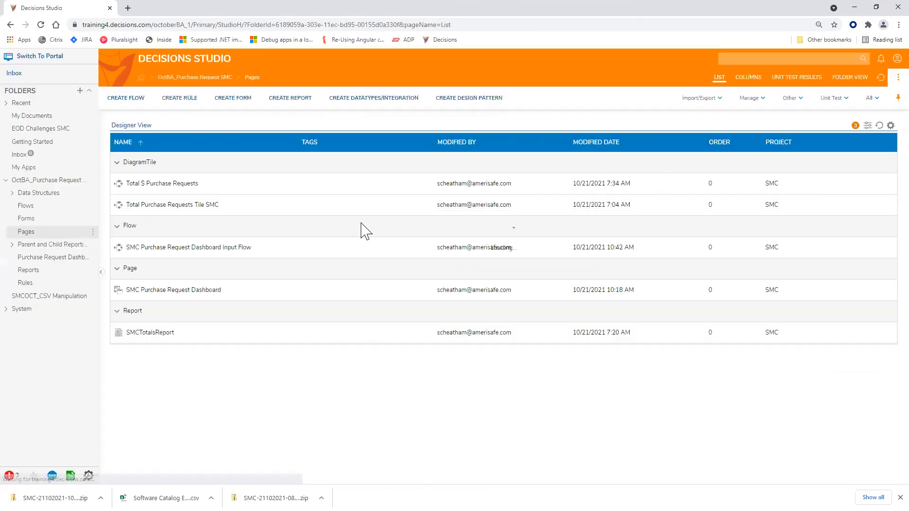
# - Open the Purchase Request Dashboard folder, reload it once, and select different report rows to test the activity panel
pyautogui.click(38, 257)
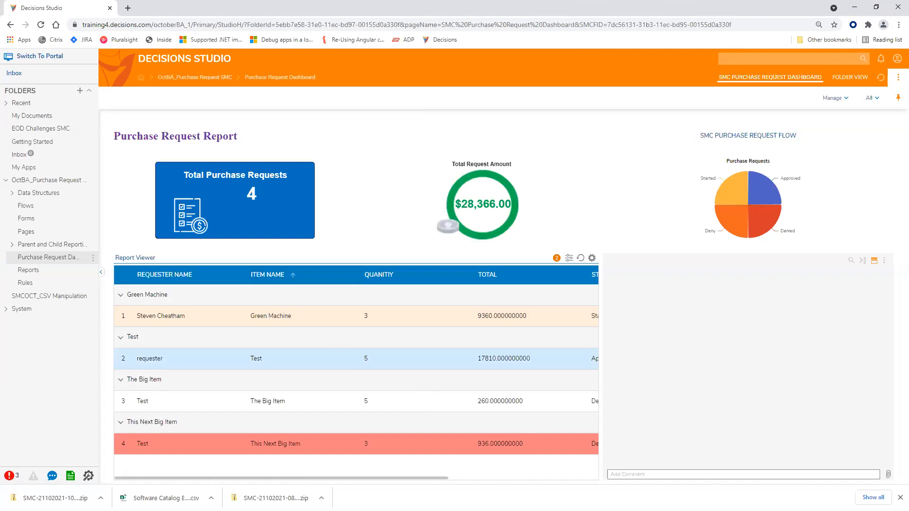
pyautogui.click(540, 369)
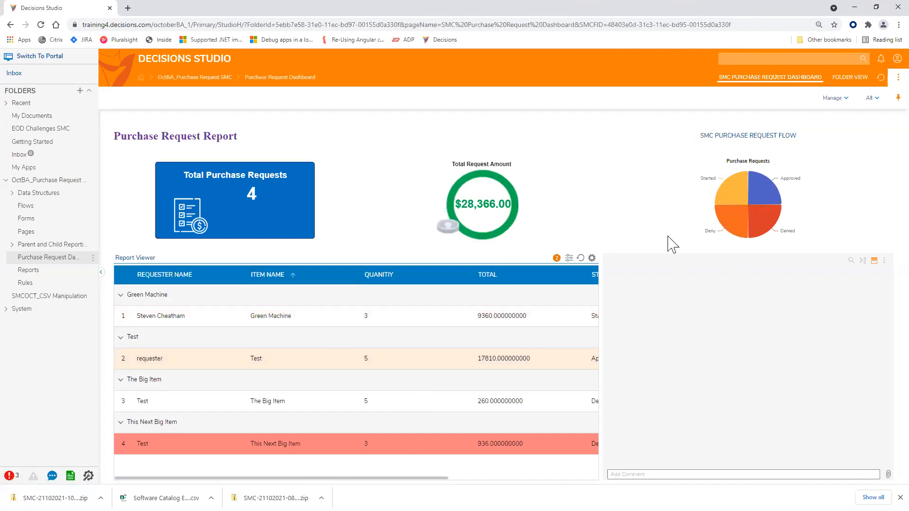
pyautogui.click(30, 232)
pyautogui.click(36, 257)
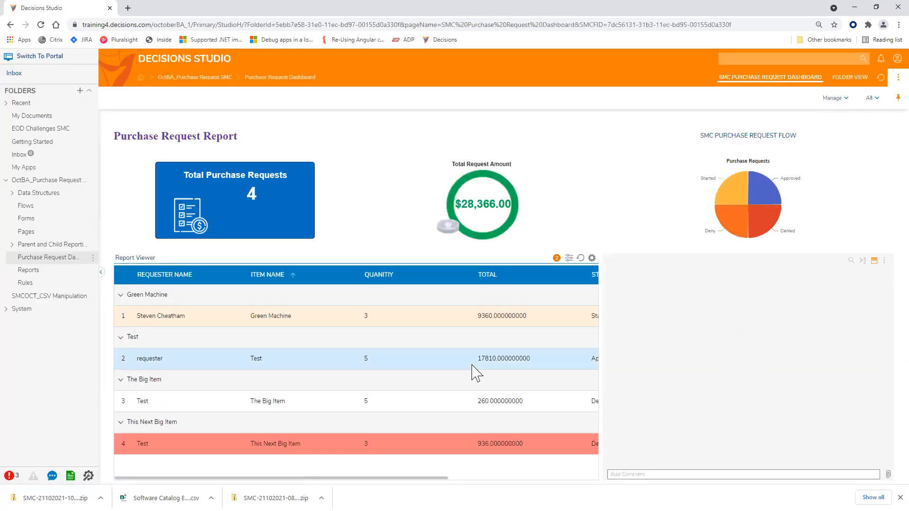
pyautogui.click(464, 363)
pyautogui.click(474, 402)
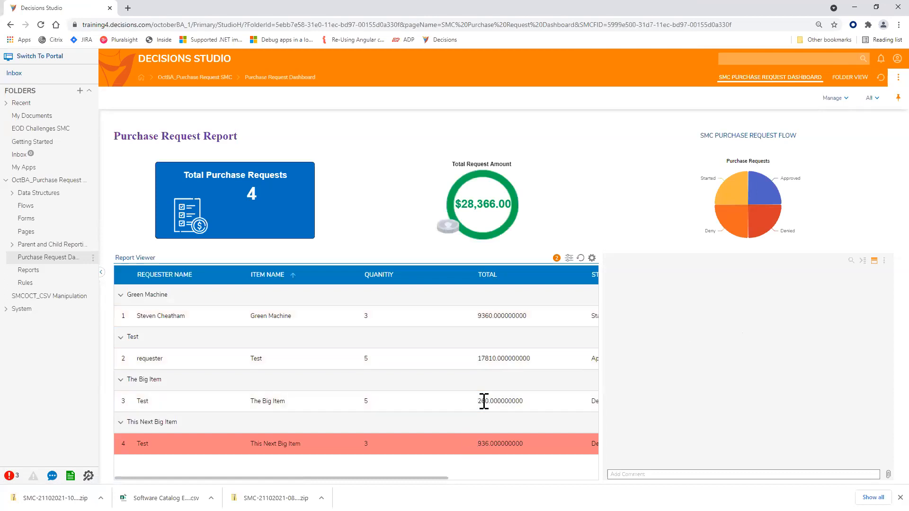
pyautogui.click(497, 316)
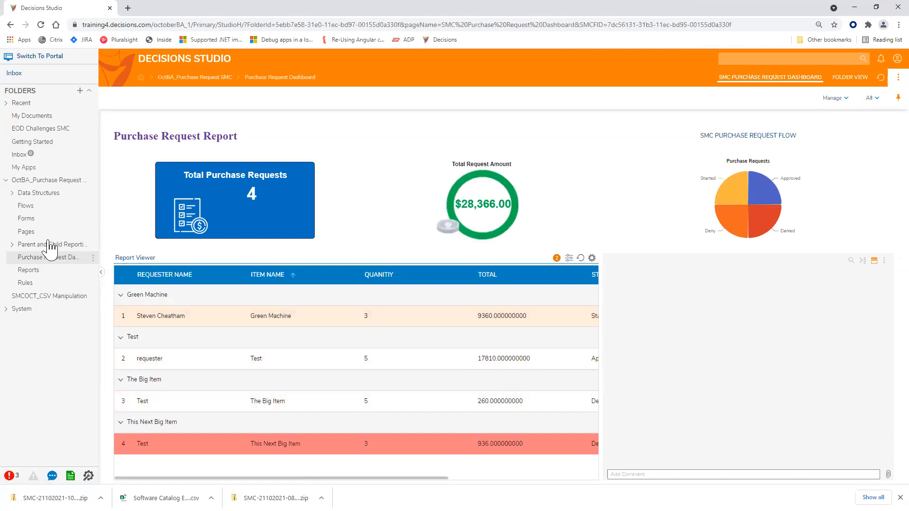
# - Reload the Purchase Request Dashboard by way of the Reports folder and select each request row to check the activity panel's response
pyautogui.click(29, 270)
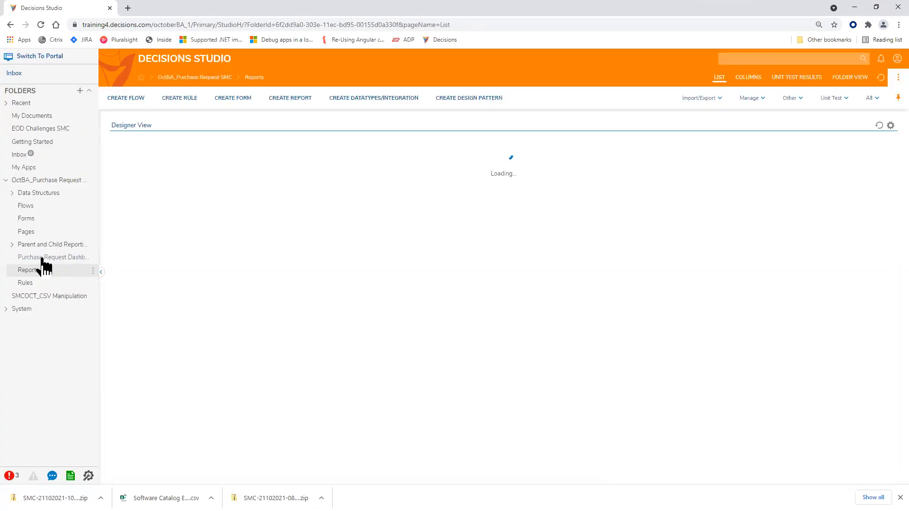
pyautogui.click(43, 258)
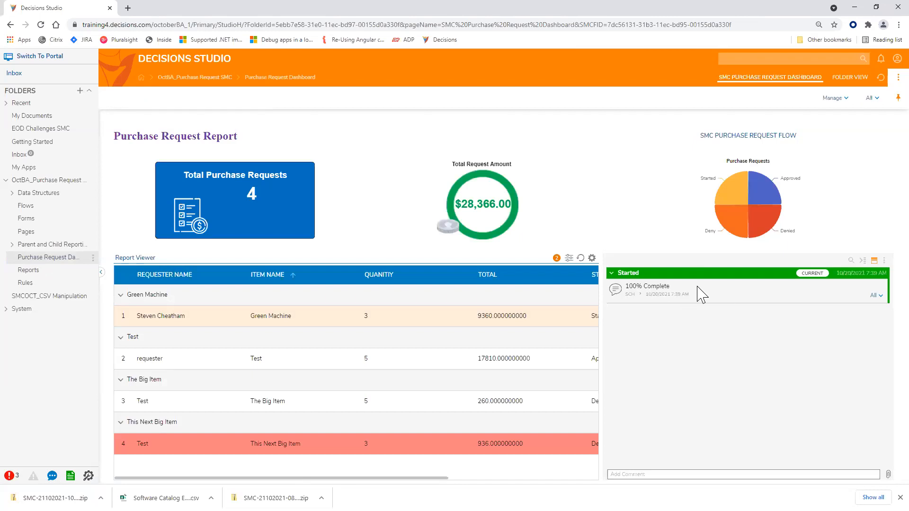
pyautogui.click(524, 402)
pyautogui.click(546, 362)
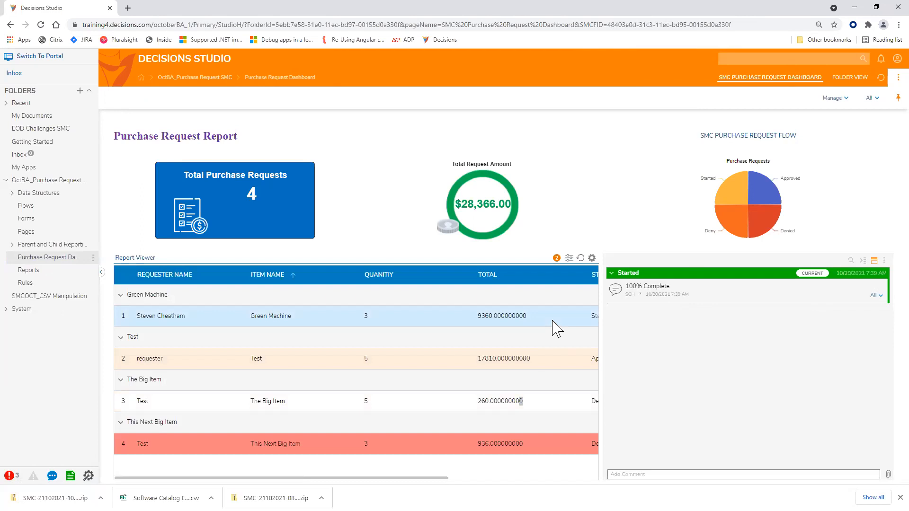
pyautogui.click(547, 407)
pyautogui.click(546, 441)
pyautogui.click(554, 383)
pyautogui.click(544, 384)
pyautogui.click(531, 405)
pyautogui.click(549, 360)
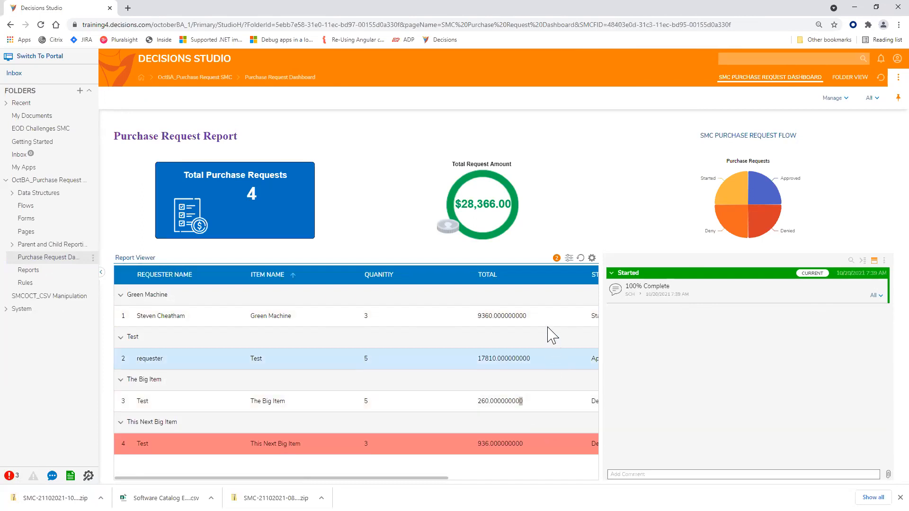
pyautogui.click(542, 325)
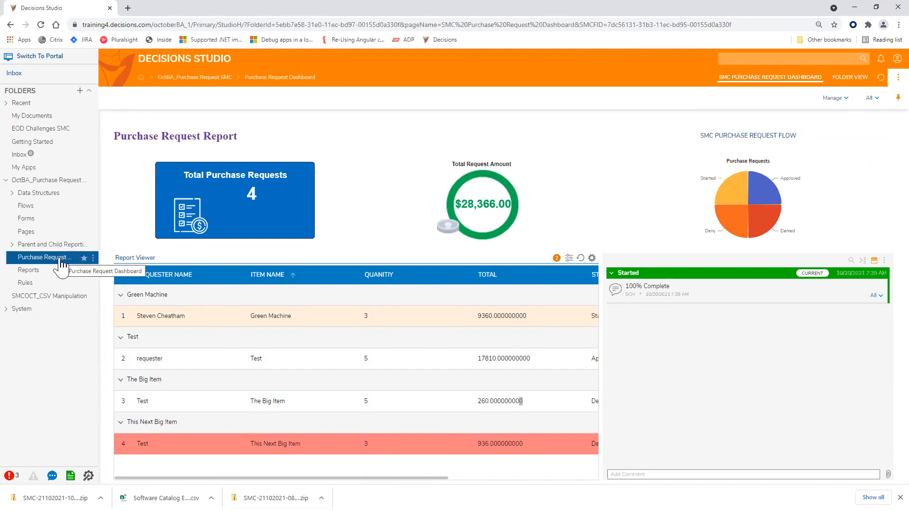
# - Open the SMC Purchase Request Dashboard page from the Pages folder for editing and delete its existing activity panel
pyautogui.click(35, 234)
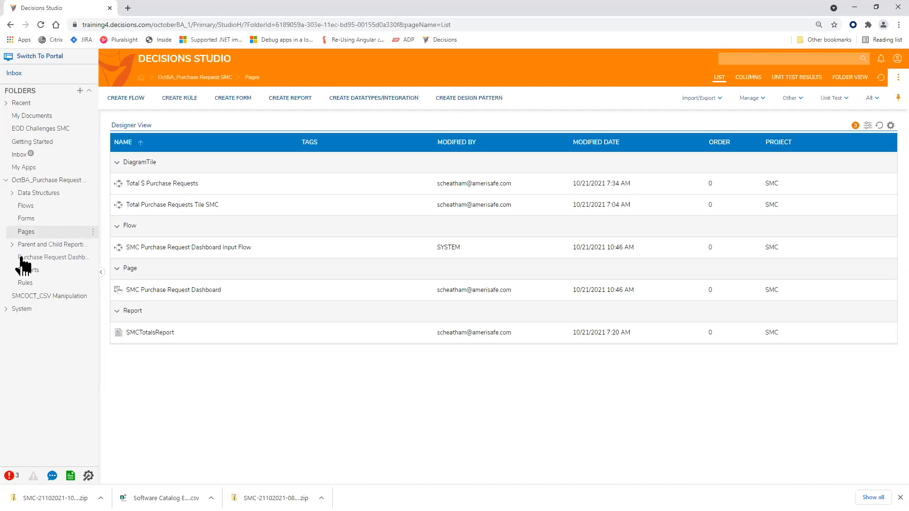
pyautogui.click(11, 245)
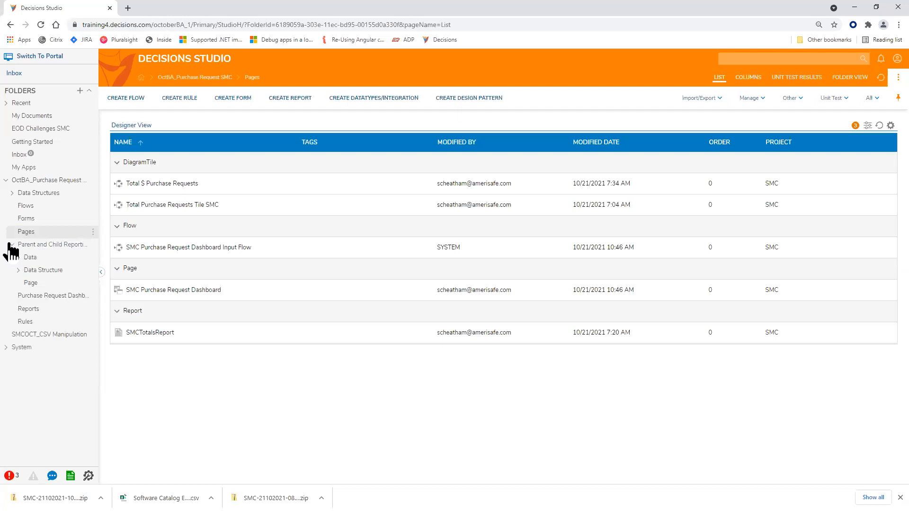
pyautogui.click(11, 244)
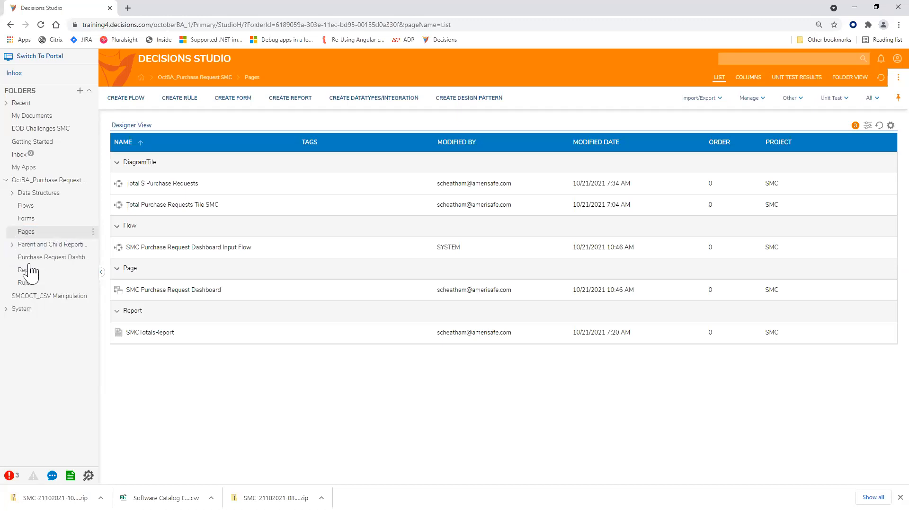
pyautogui.click(188, 290)
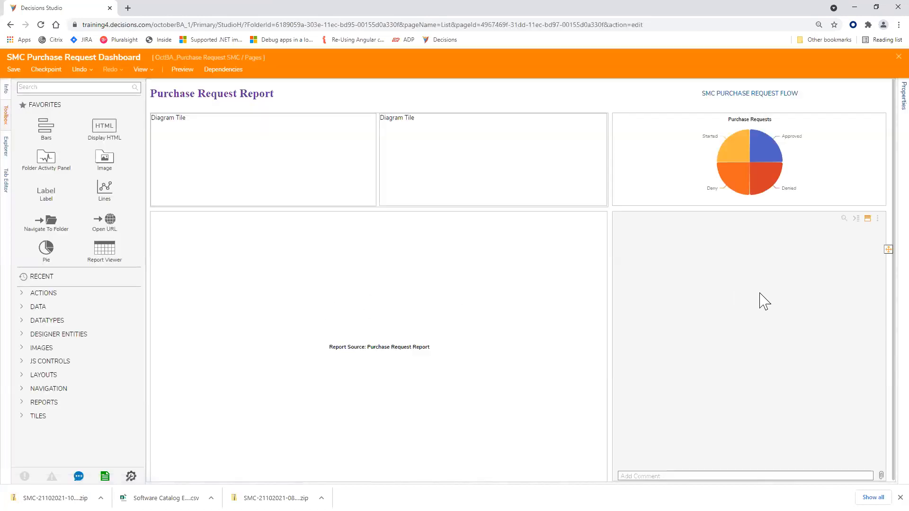
pyautogui.click(765, 301)
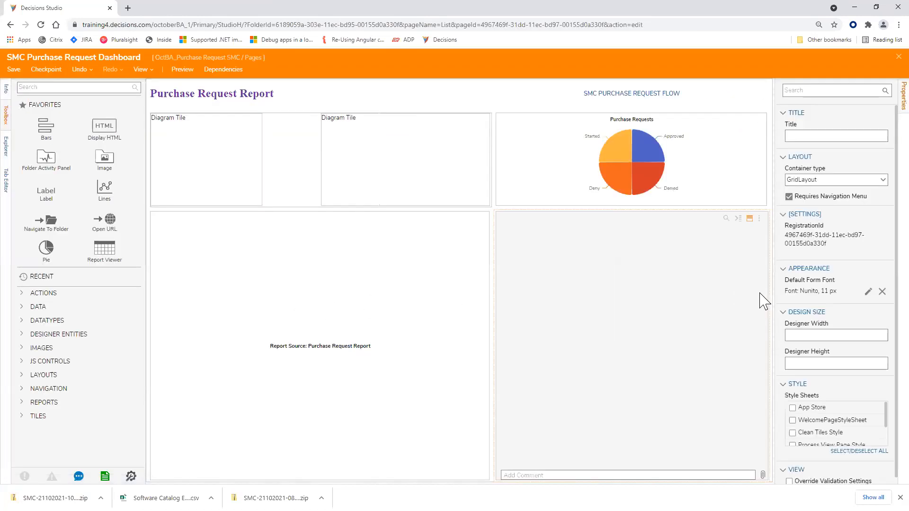
pyautogui.rightClick(647, 316)
pyautogui.click(663, 289)
pyautogui.rightClick(666, 295)
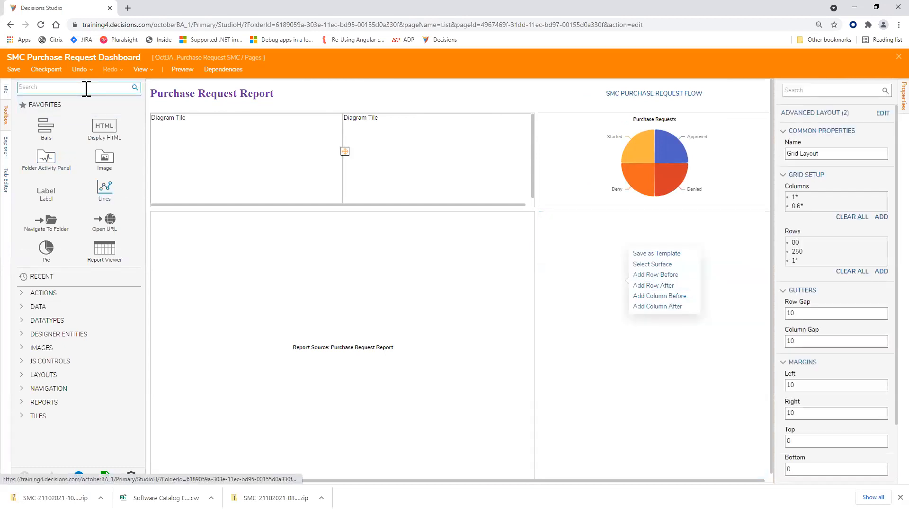
# - Search the toolbox for "Activity" and place a new Folder Activity Panel in the empty grid cell beside the report viewer
pyautogui.click(87, 88)
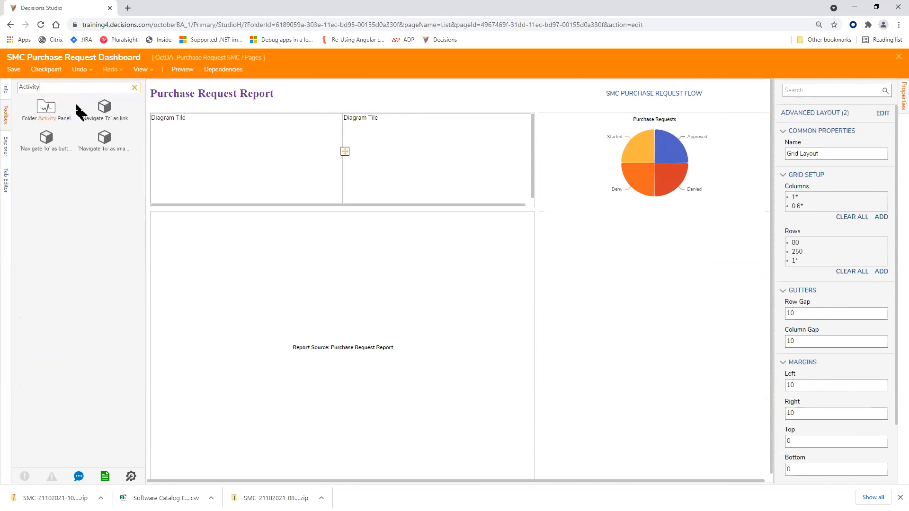
pyautogui.moveTo(52, 113); pyautogui.dragTo(640, 349)
pyautogui.rightClick(652, 339)
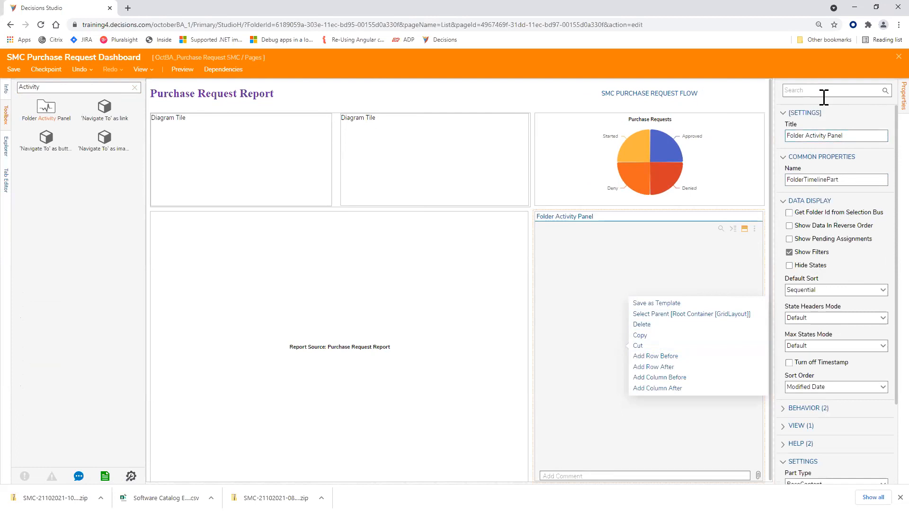
# - Have the new Folder Activity Panel get its folder ID from selection bus SMCFID, then save and close the page
pyautogui.scroll(-2, 839, 253)
pyautogui.scroll(2, 840, 254)
pyautogui.click(789, 212)
pyautogui.click(824, 235)
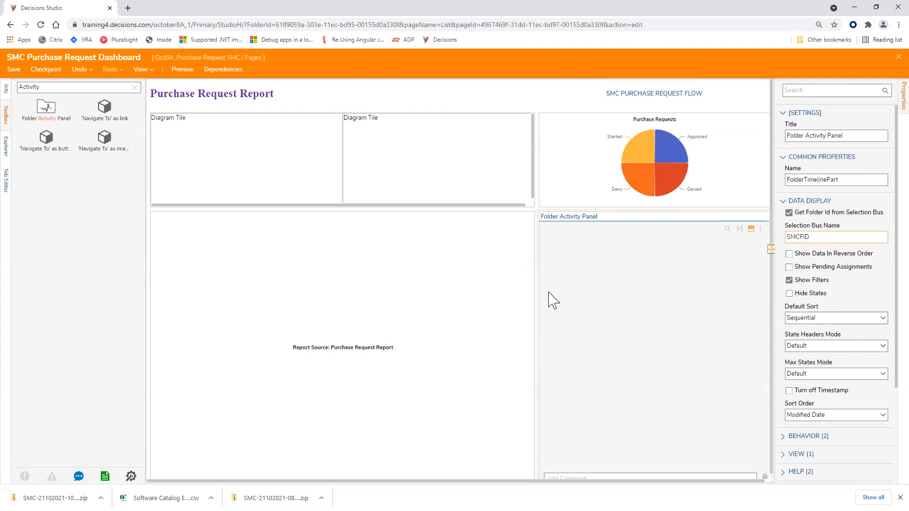
pyautogui.click(13, 69)
pyautogui.click(557, 324)
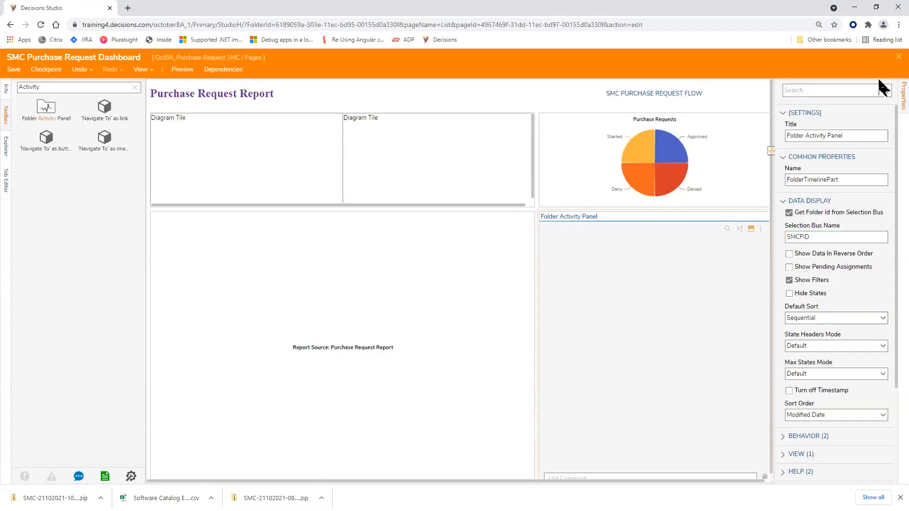
pyautogui.click(886, 57)
# - Open the Purchase Request Dashboard folder and select different report rows to test the new Folder Activity Panel
pyautogui.click(37, 258)
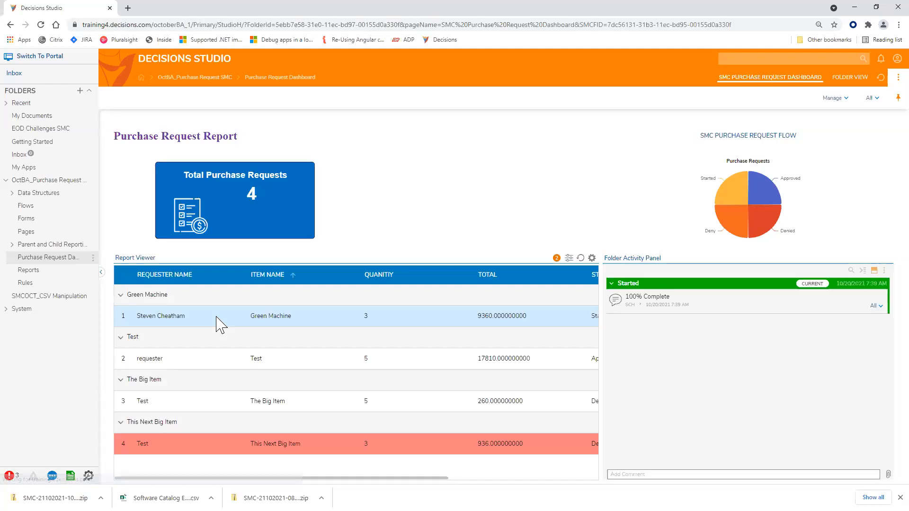
pyautogui.click(393, 360)
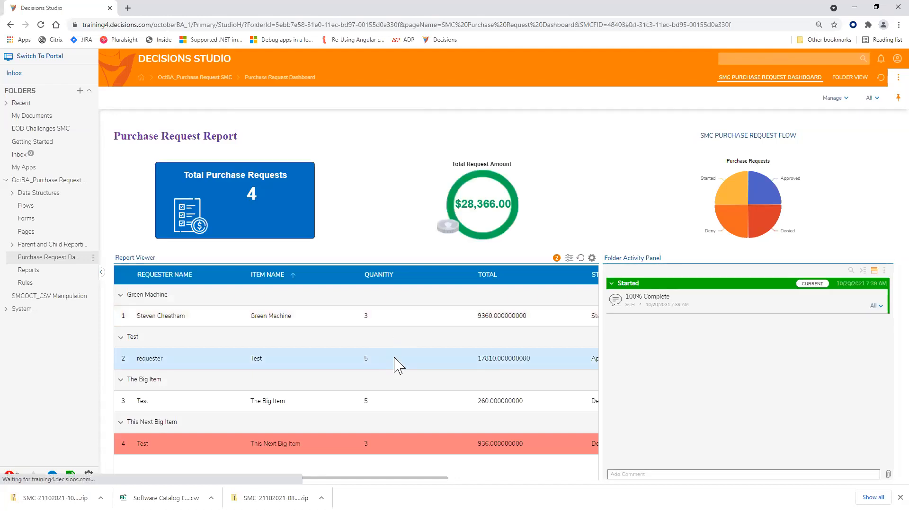
pyautogui.click(415, 401)
pyautogui.click(426, 441)
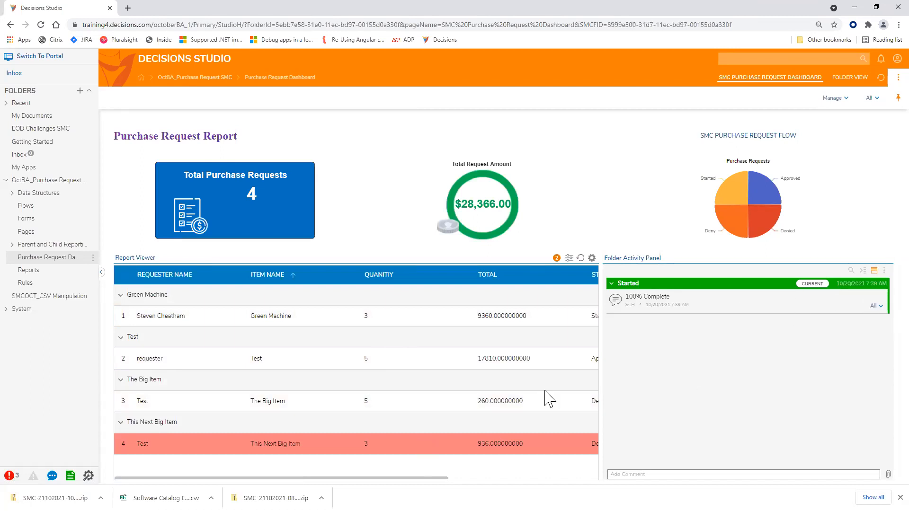
pyautogui.click(459, 359)
pyautogui.click(477, 316)
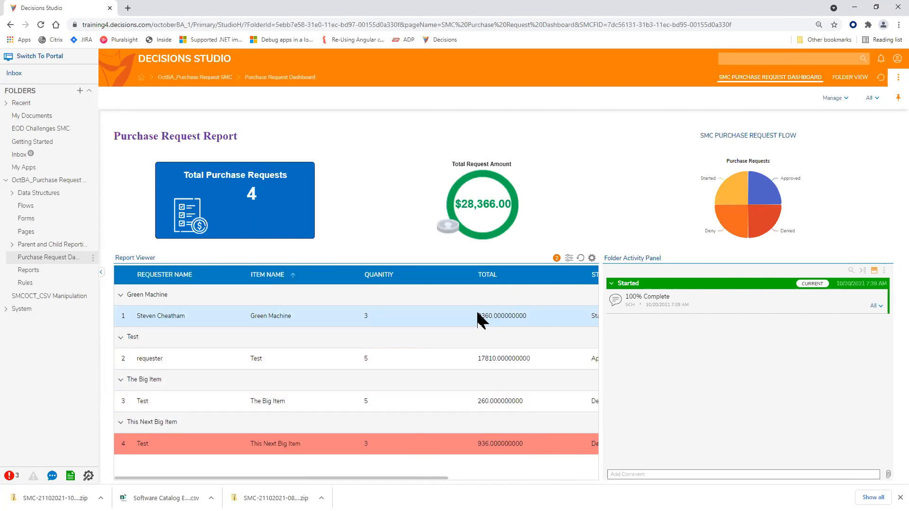
pyautogui.click(447, 374)
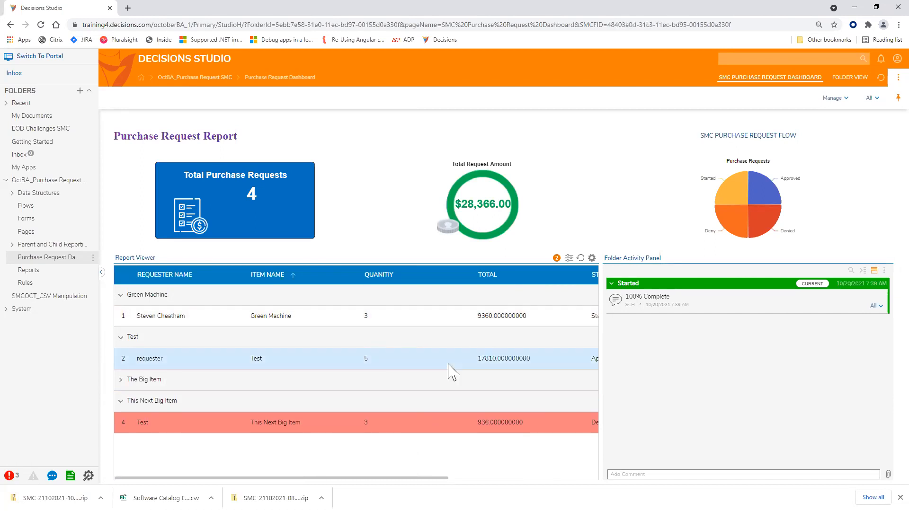
pyautogui.click(386, 383)
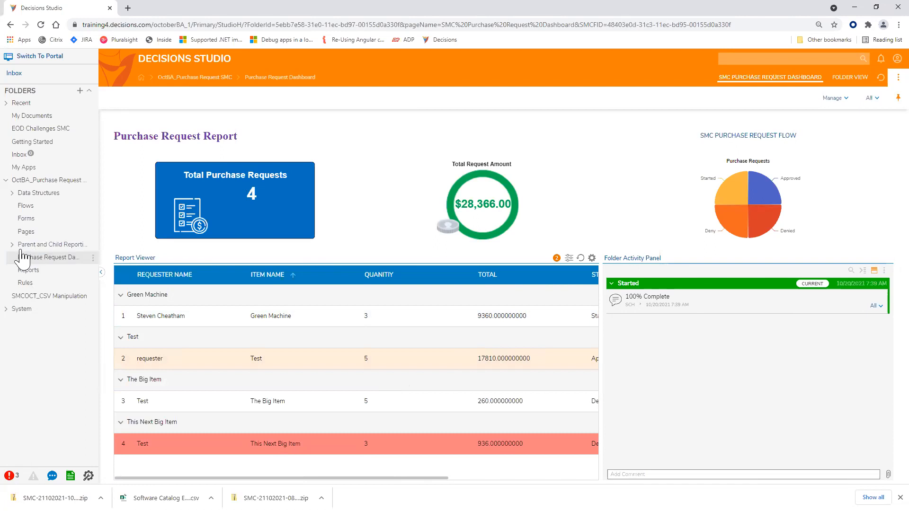
# - Review the Folder Id field's filter change source settings in the Purchase Request Report, then close the report
pyautogui.click(11, 244)
pyautogui.click(12, 246)
pyautogui.click(29, 270)
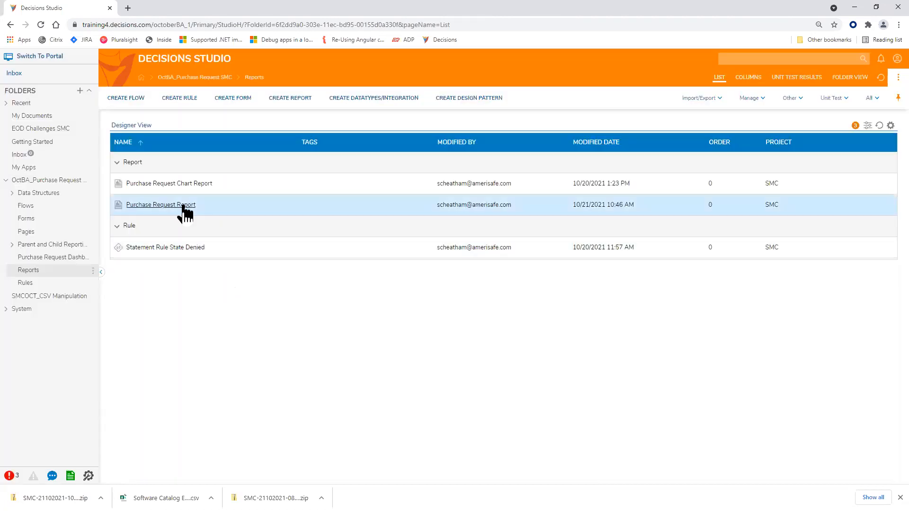
pyautogui.click(182, 206)
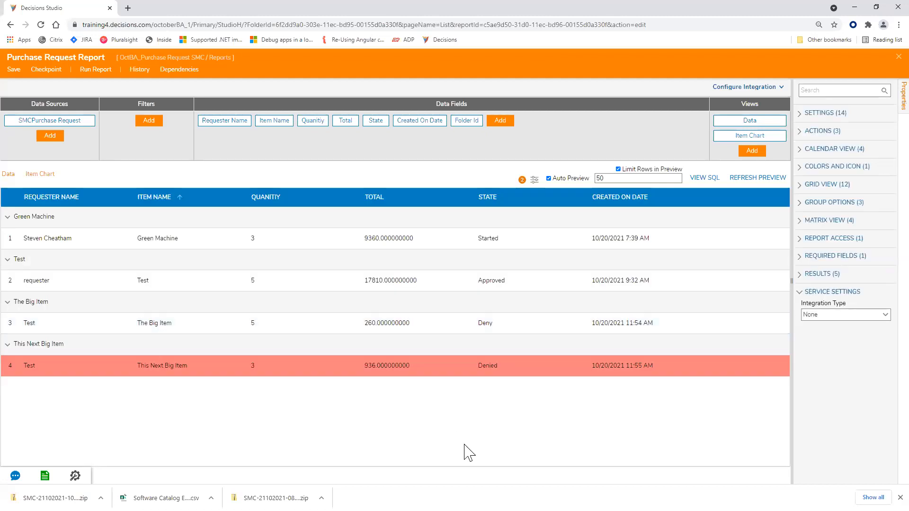
pyautogui.click(464, 122)
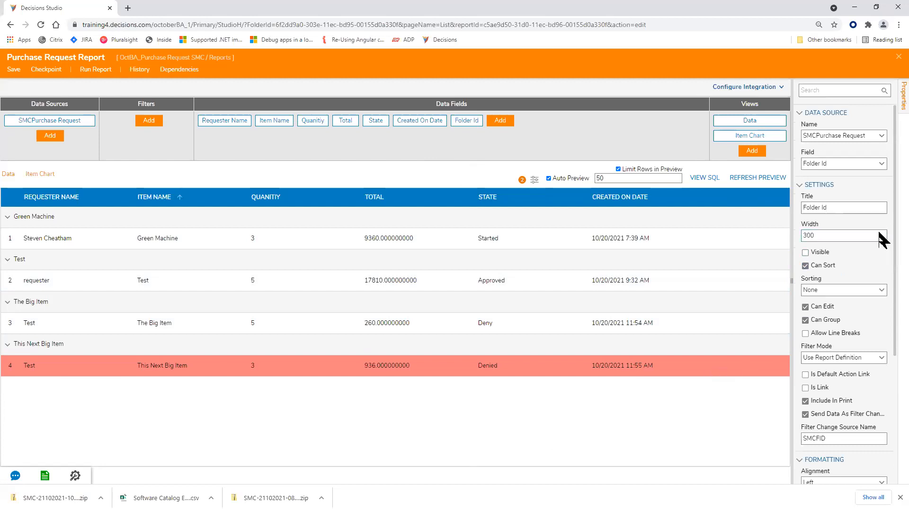
pyautogui.scroll(-3, 879, 233)
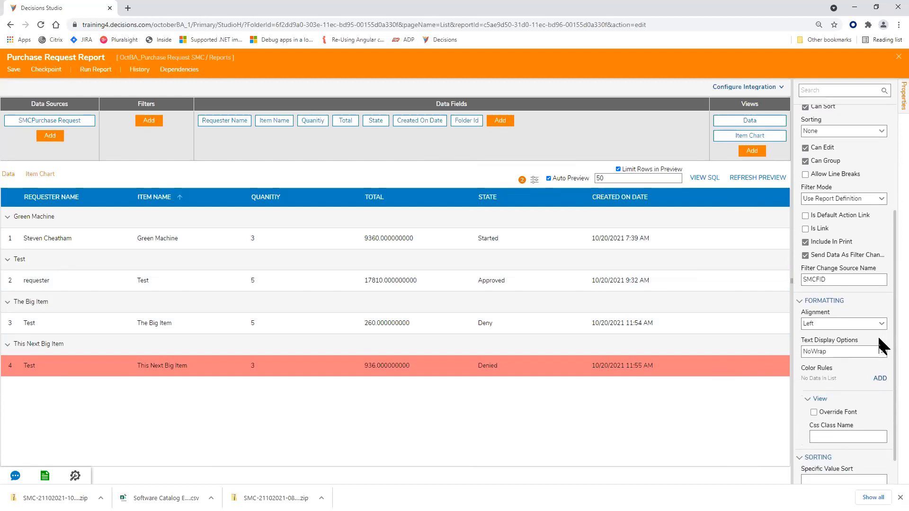
pyautogui.scroll(2, 879, 347)
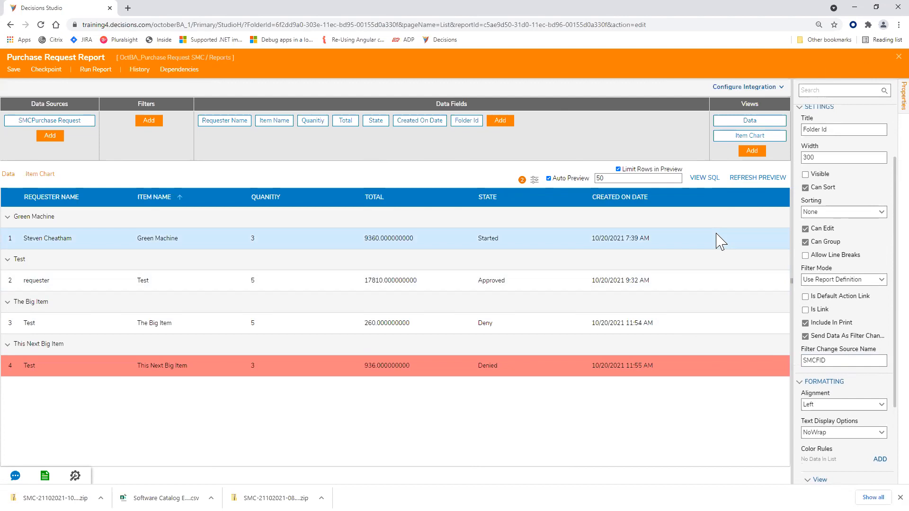
pyautogui.click(885, 57)
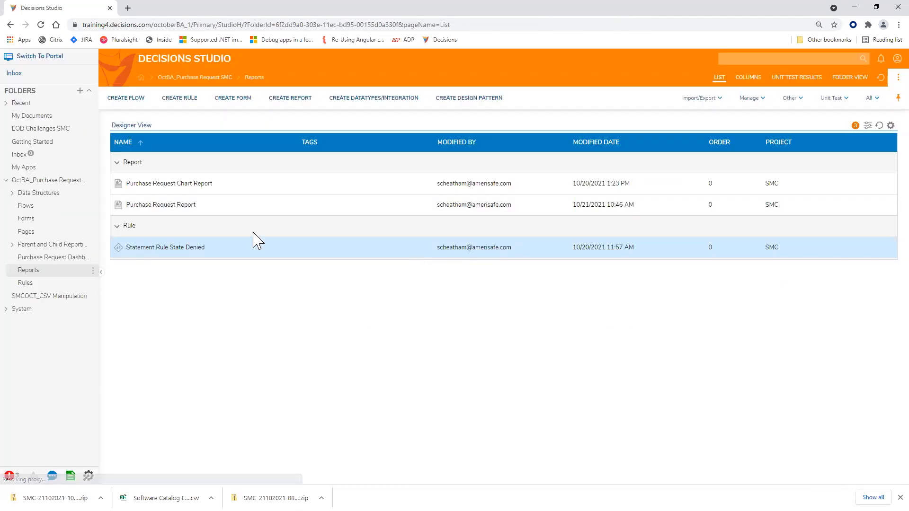
# - Review the Folder Id field's settings in the Purchase Request Chart Report, then close the report
pyautogui.click(181, 186)
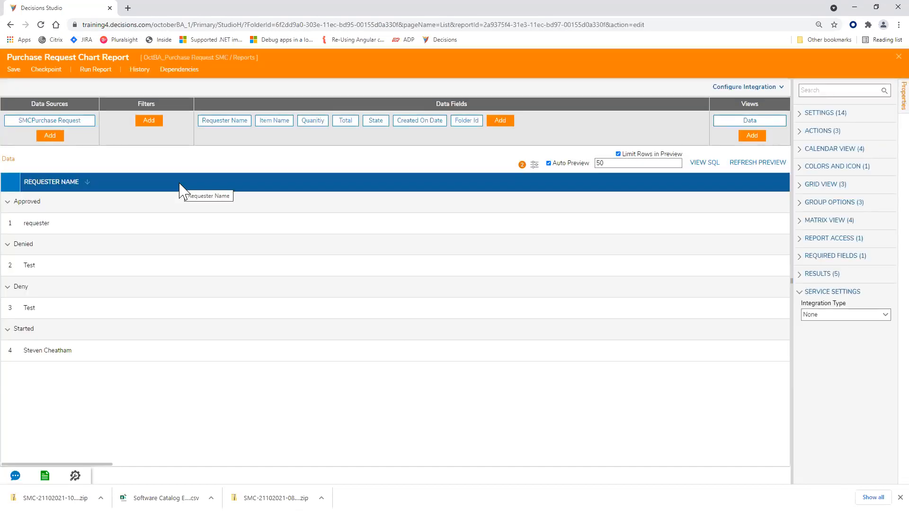
pyautogui.click(468, 122)
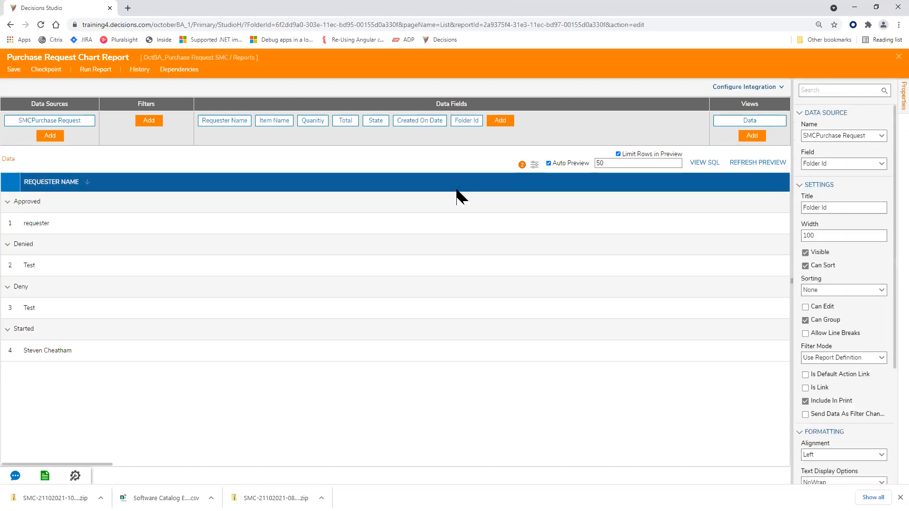
pyautogui.scroll(-3, 849, 235)
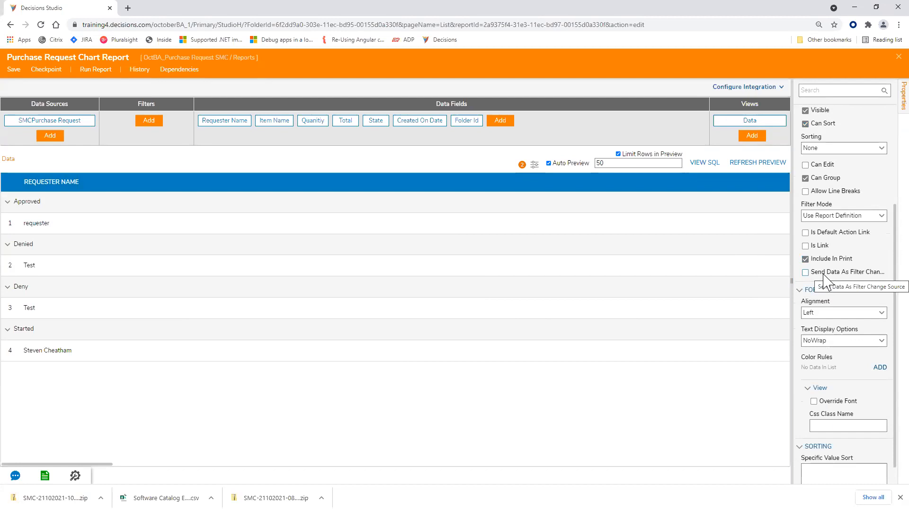
pyautogui.scroll(3, 847, 376)
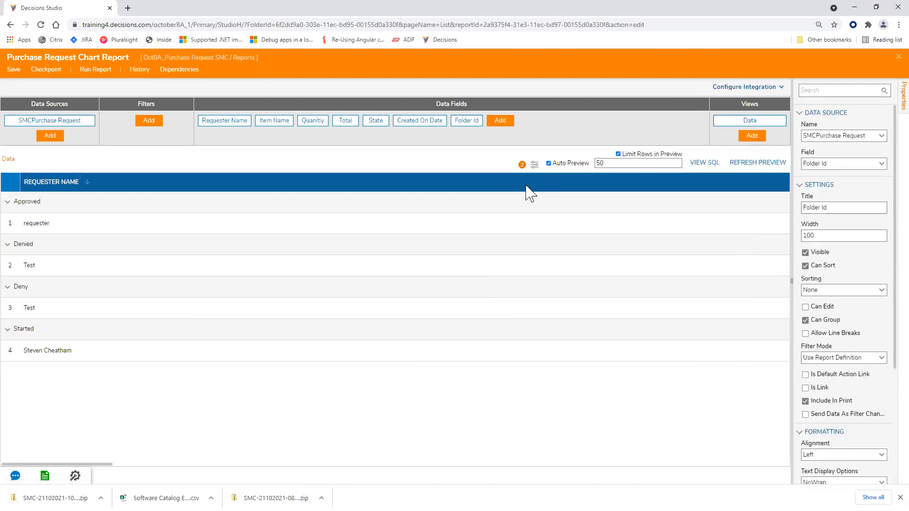
pyautogui.click(887, 57)
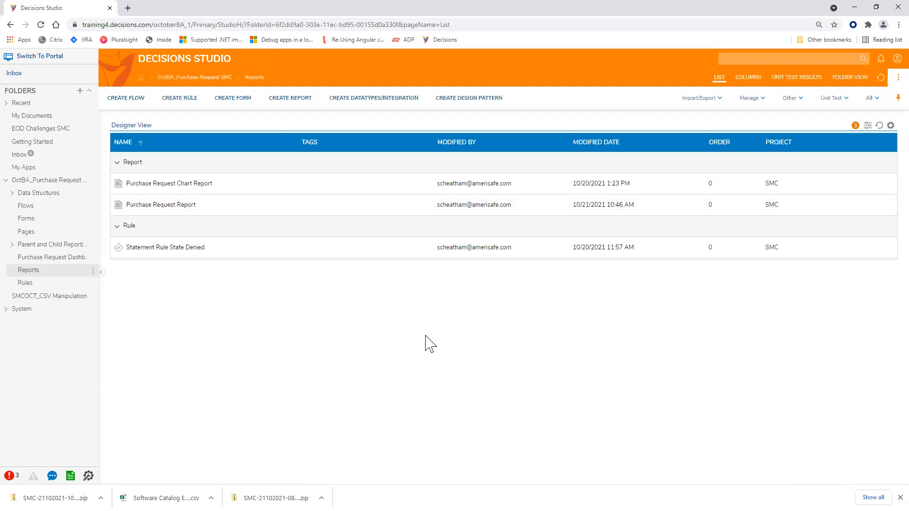
# - Set the Purchase Request Dashboard folder's user portal visibility to Show
pyautogui.click(69, 259)
pyautogui.rightClick(69, 259)
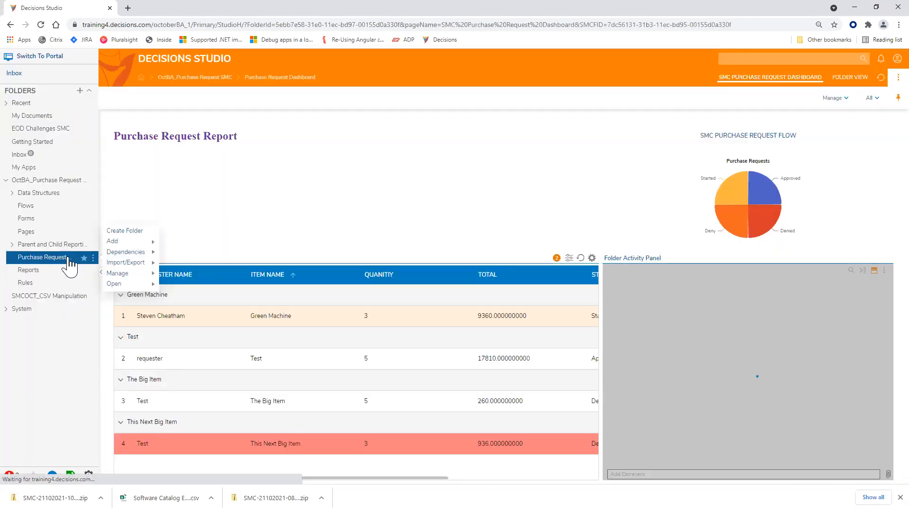
pyautogui.moveTo(140, 266)
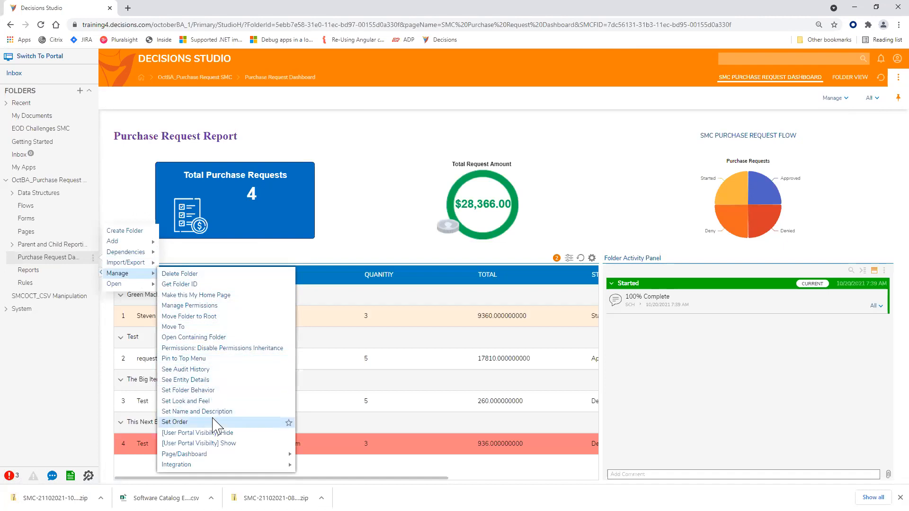
pyautogui.click(228, 443)
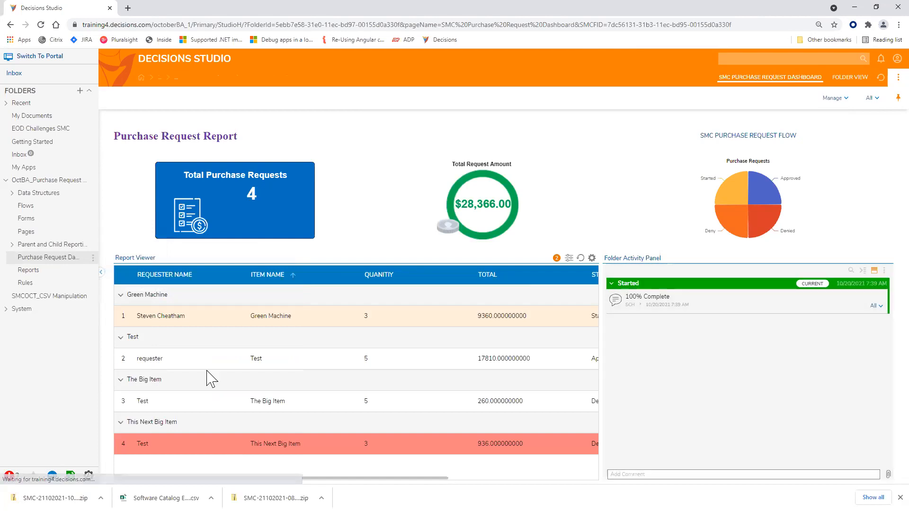
# - Switch to the Portal and select each purchase request row to test whether the Folder Activity Panel follows the selection
pyautogui.click(50, 57)
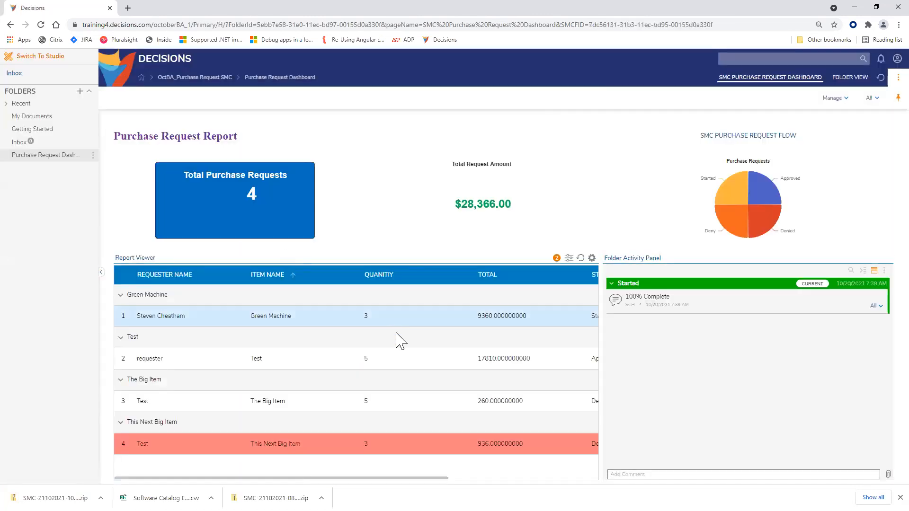
pyautogui.click(354, 364)
pyautogui.click(368, 415)
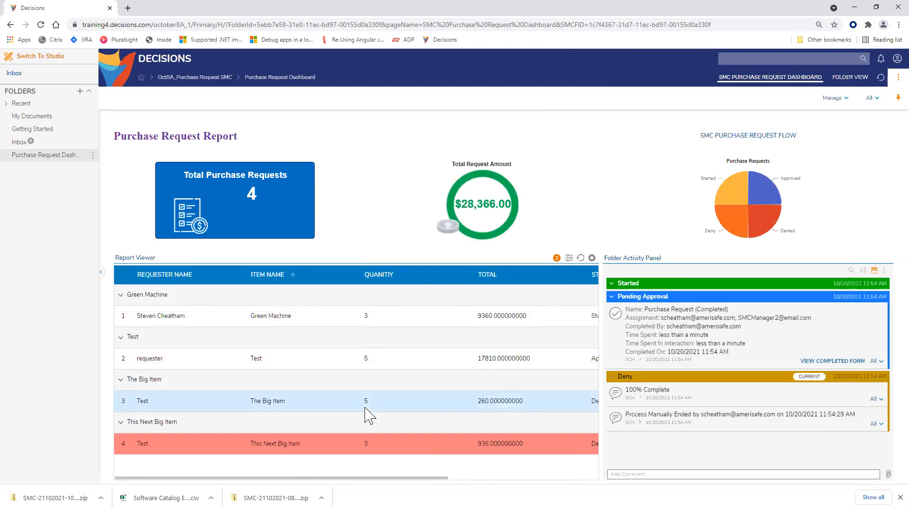
pyautogui.click(370, 436)
pyautogui.click(393, 322)
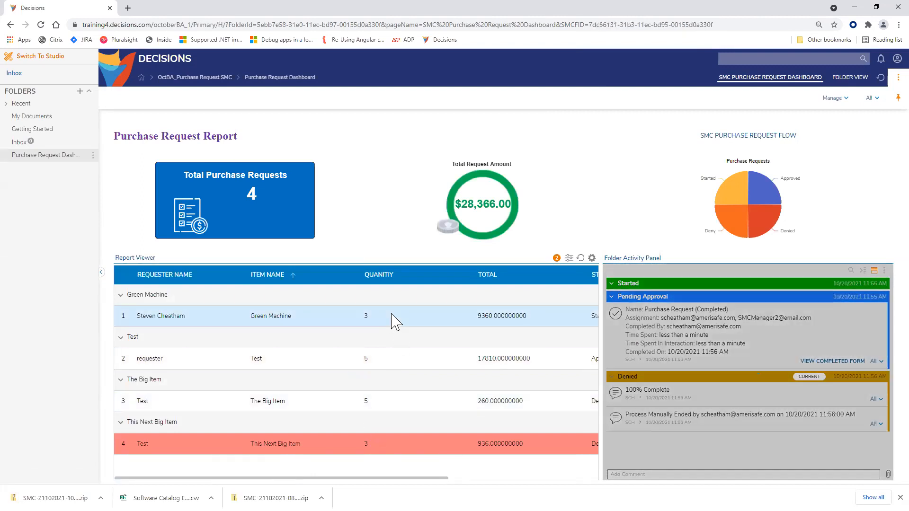
pyautogui.click(402, 383)
pyautogui.click(393, 361)
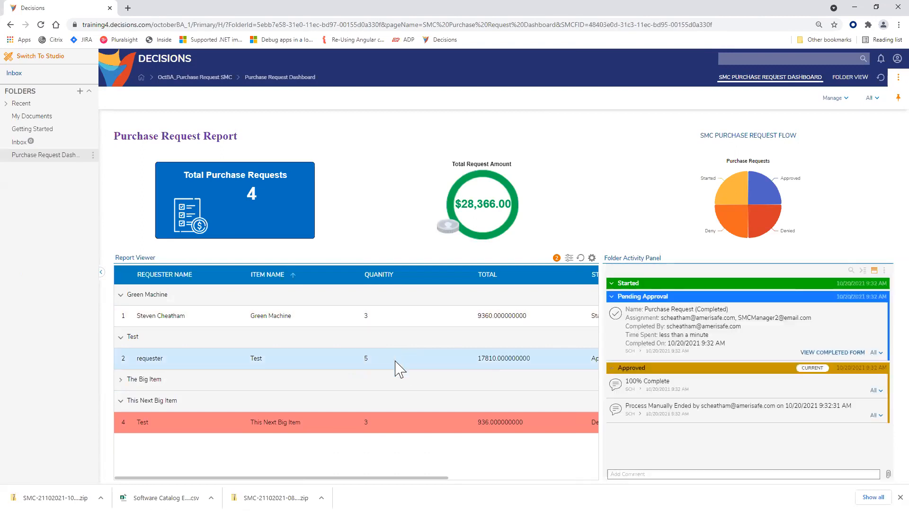
pyautogui.click(387, 391)
pyautogui.click(365, 402)
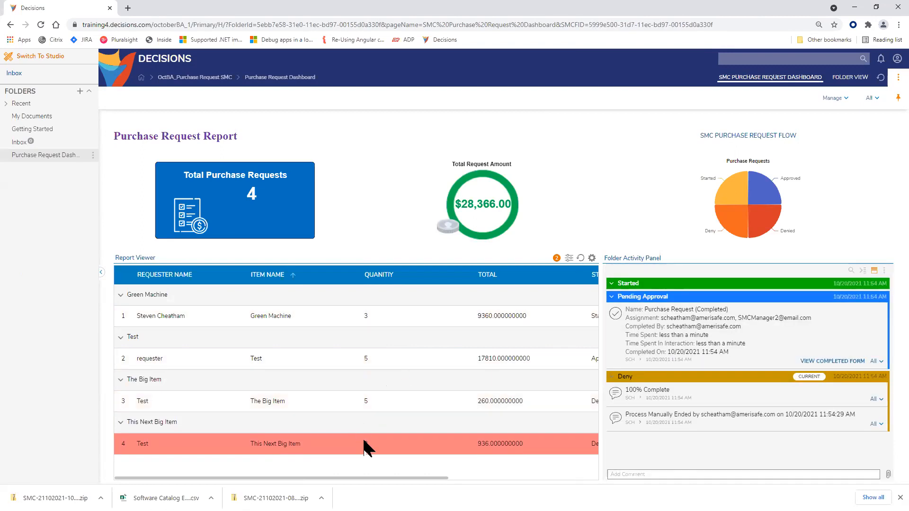
# - Check the first row in the Portal, switch back to Studio, and select the purchase request rows to compare the Folder Activity Panel
pyautogui.click(352, 318)
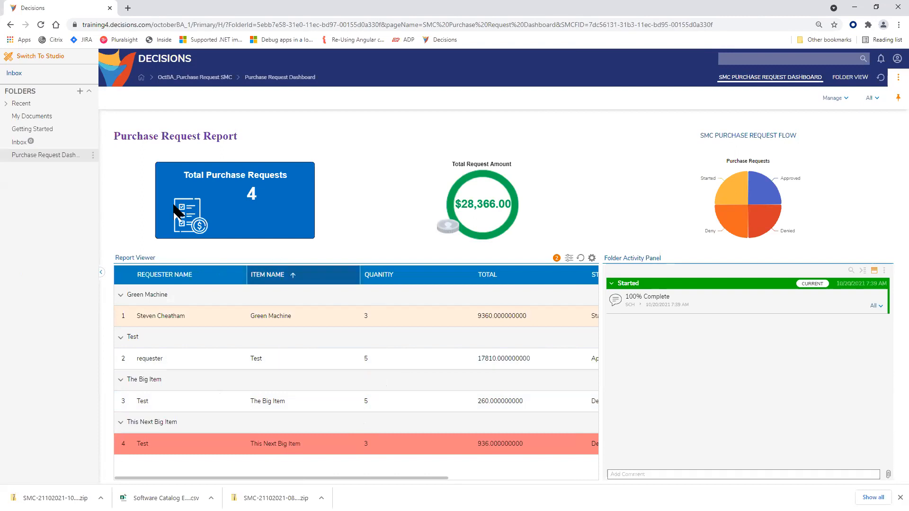
pyautogui.click(34, 57)
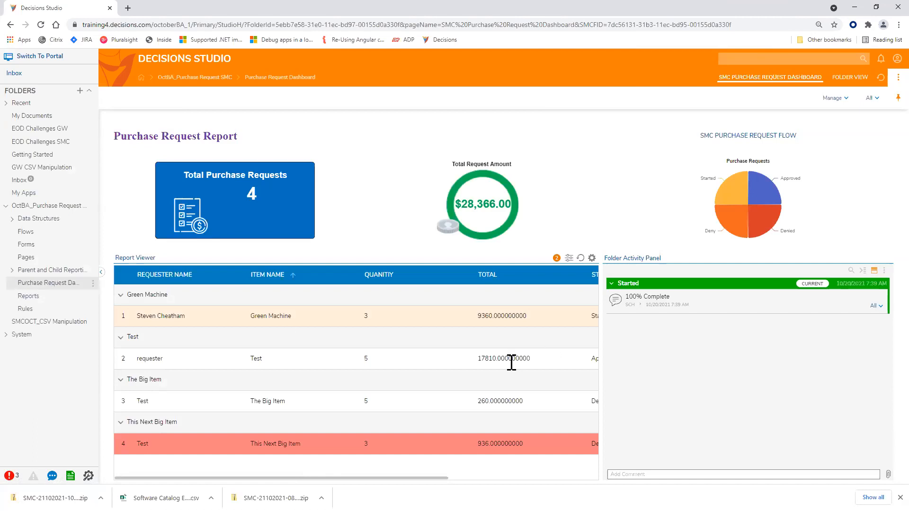
pyautogui.click(513, 364)
pyautogui.click(518, 402)
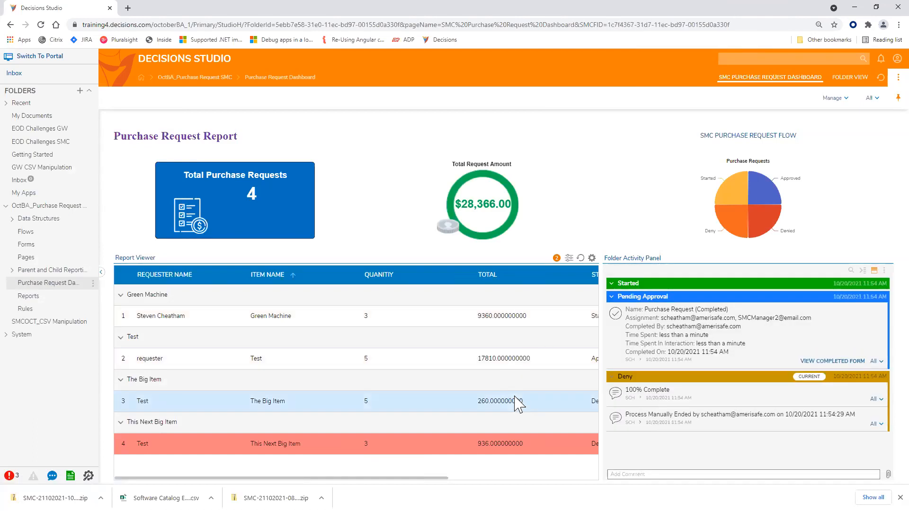
pyautogui.click(507, 358)
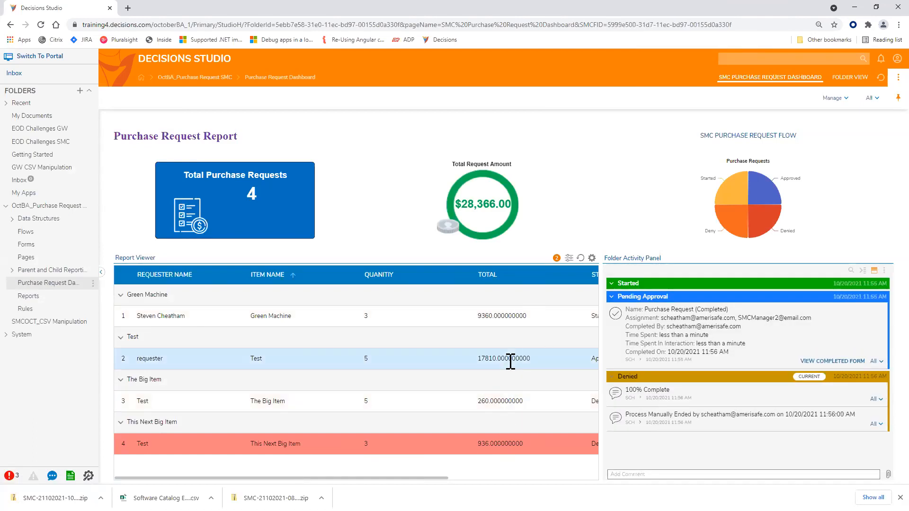
pyautogui.click(507, 315)
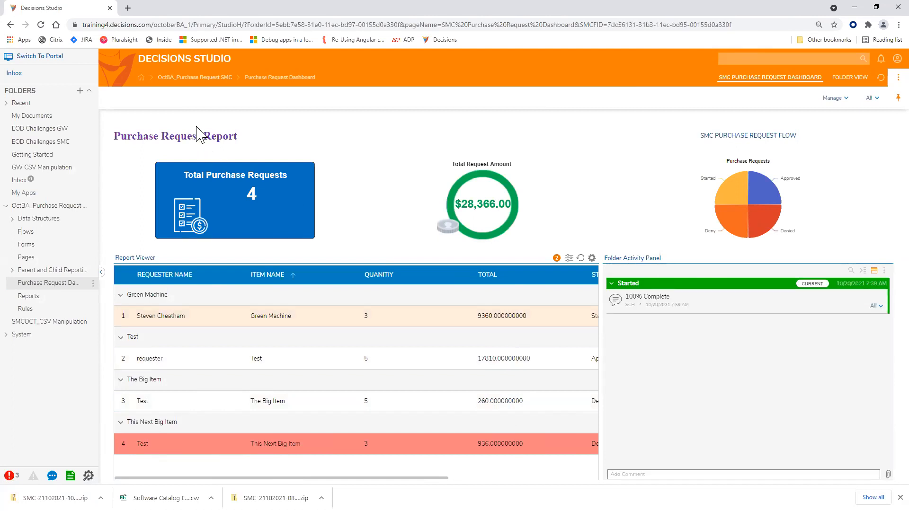
pyautogui.click(349, 358)
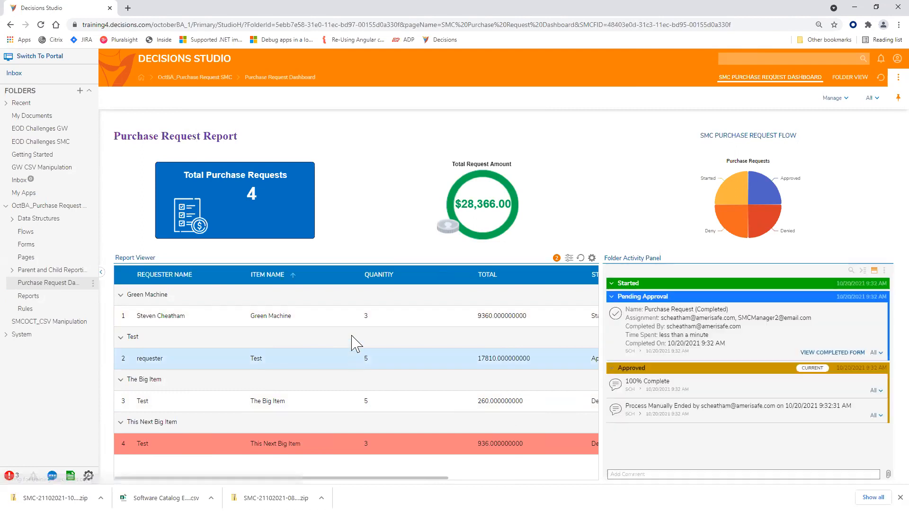
pyautogui.click(366, 315)
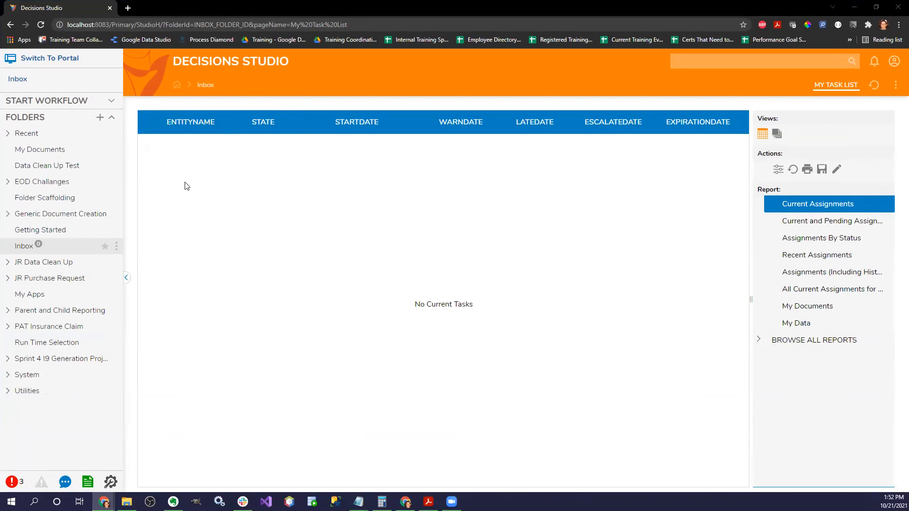
# - Create a root-level designer project named Showing Hiding Form Stuff
pyautogui.click(70, 250)
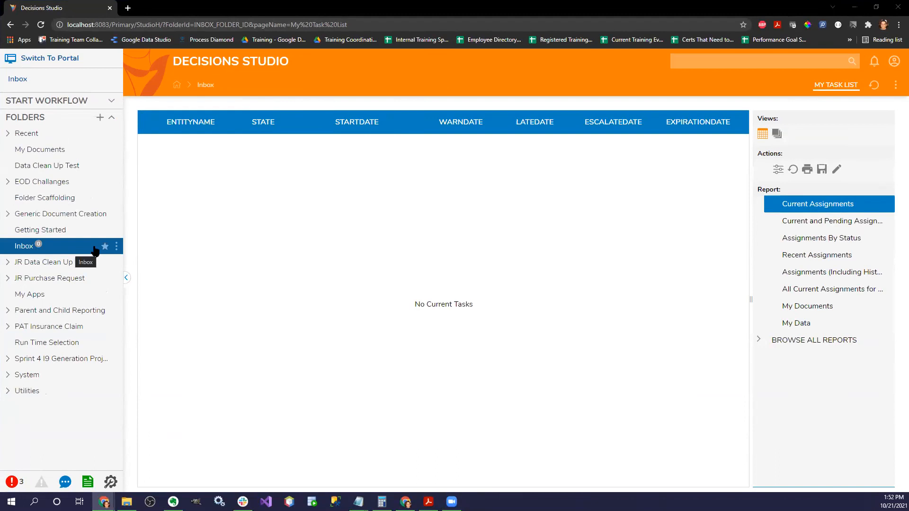
pyautogui.click(100, 119)
pyautogui.click(557, 337)
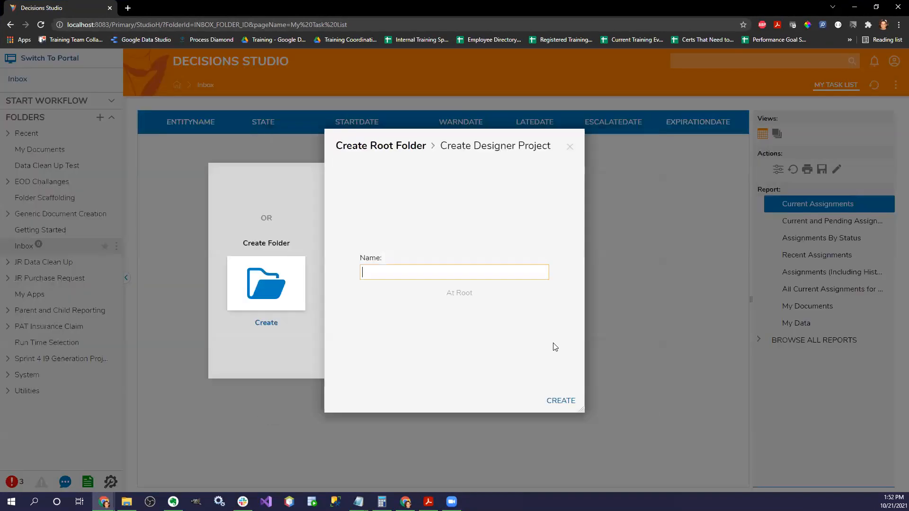
pyautogui.click(428, 277)
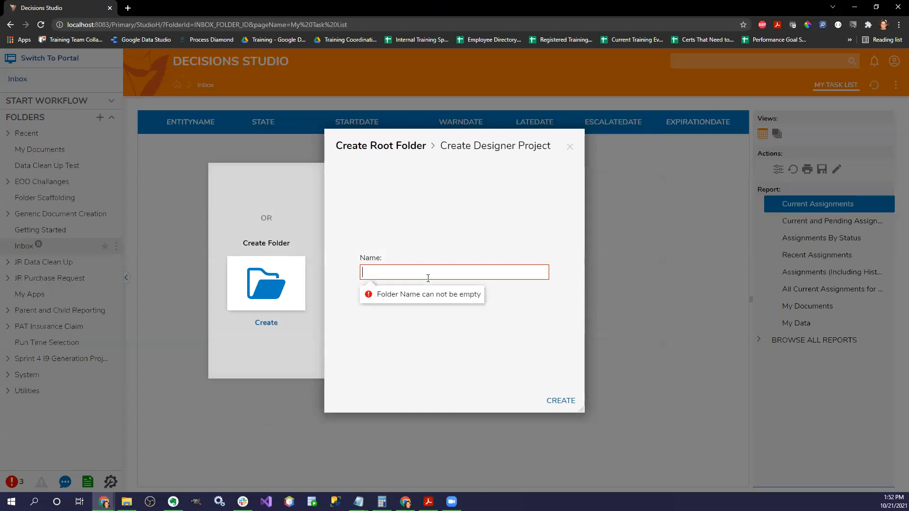
pyautogui.write('SHo')
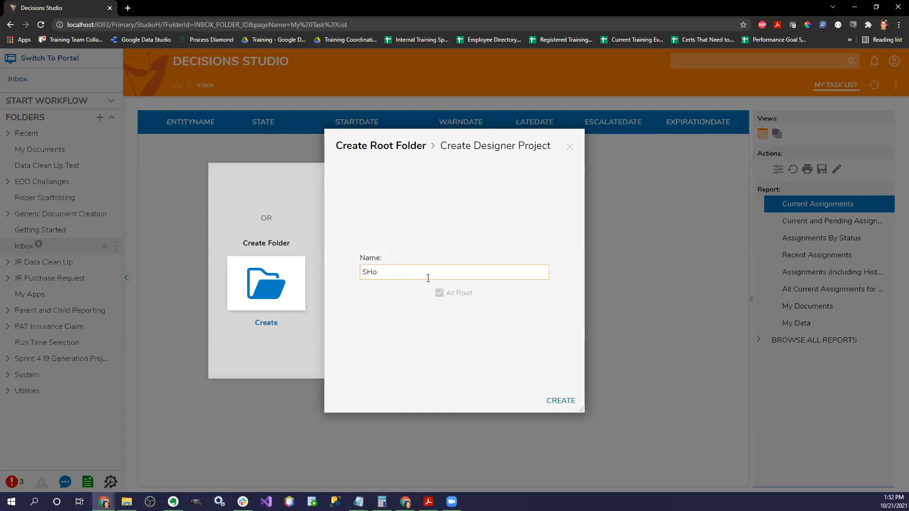
pyautogui.write('wiShowing Hiding Form Stuff')
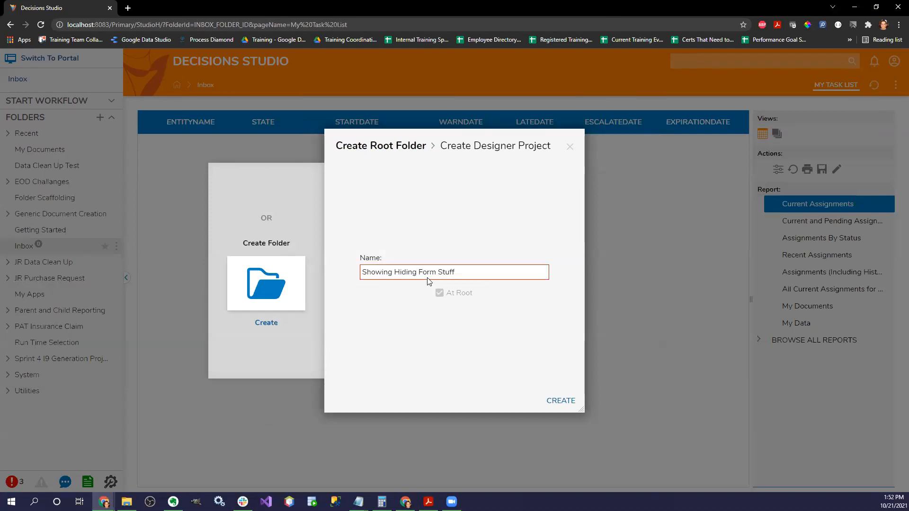
pyautogui.press('Return')
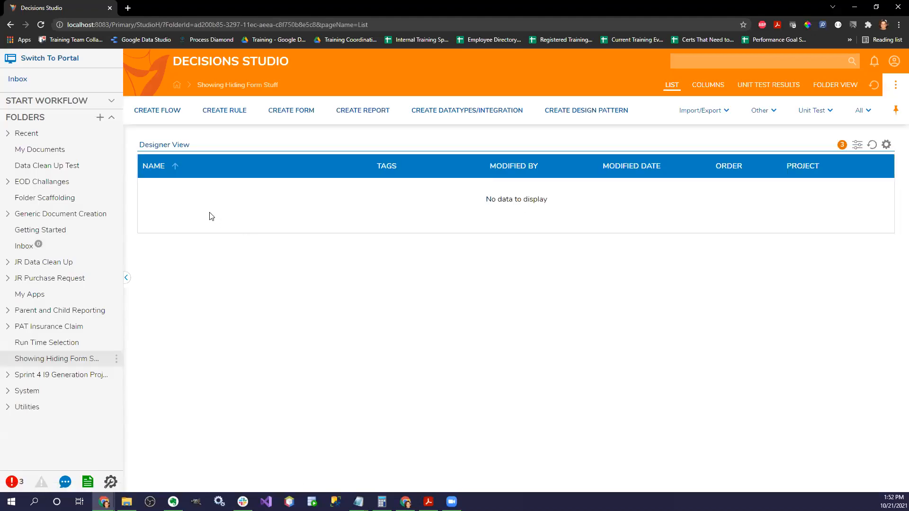
# - Create a normal form named Example in the project
pyautogui.click(292, 110)
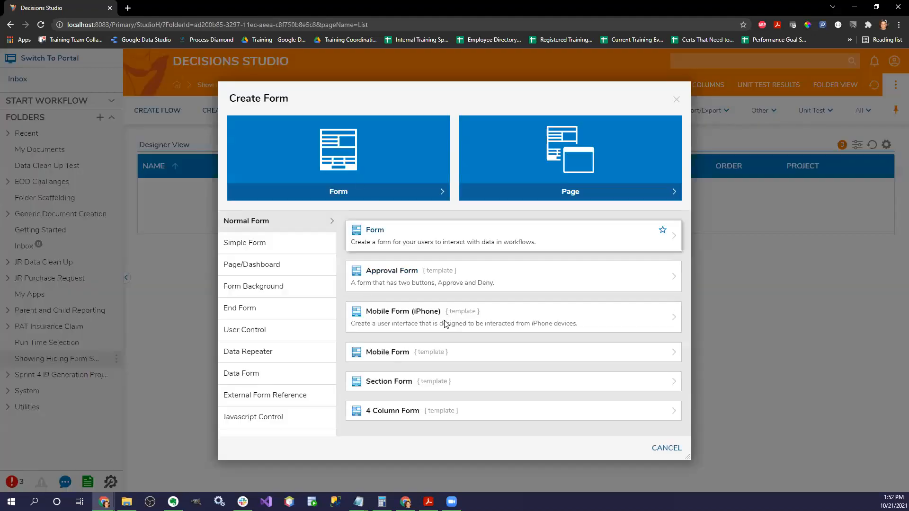
pyautogui.click(422, 302)
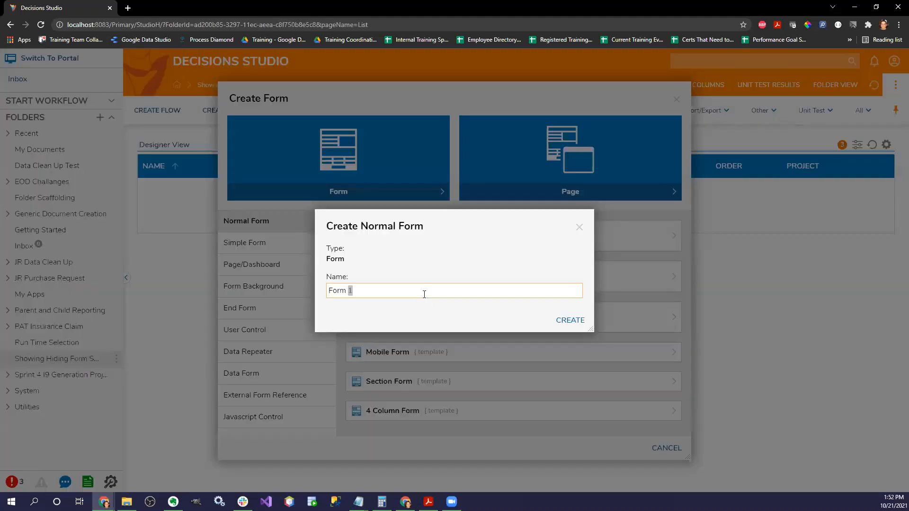
pyautogui.click(424, 295)
pyautogui.write('Example')
pyautogui.press('Return')
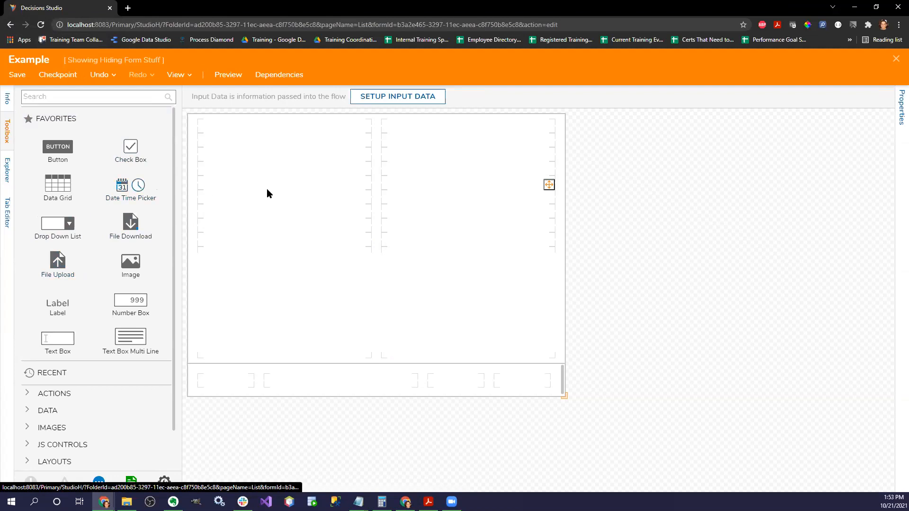
# - Place two check boxes side by side in the first row of the form
pyautogui.moveTo(150, 156); pyautogui.dragTo(264, 132)
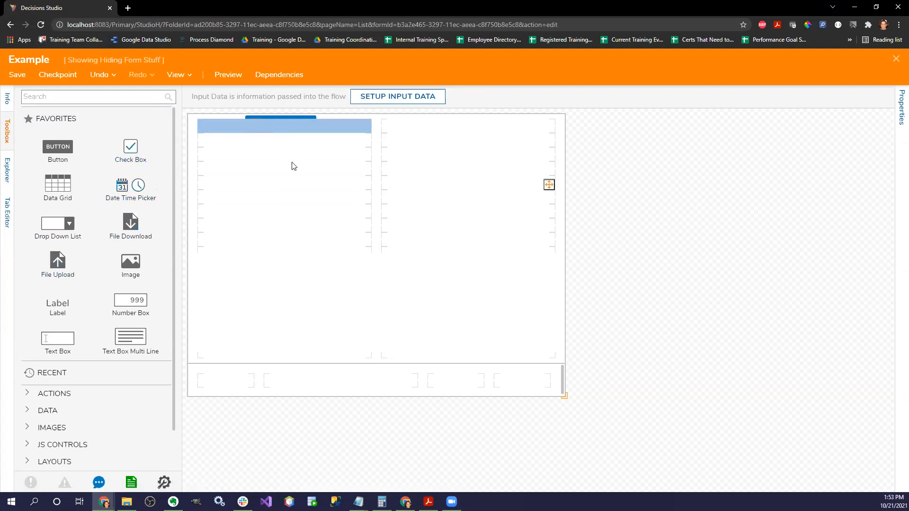
pyautogui.moveTo(138, 153); pyautogui.dragTo(450, 126)
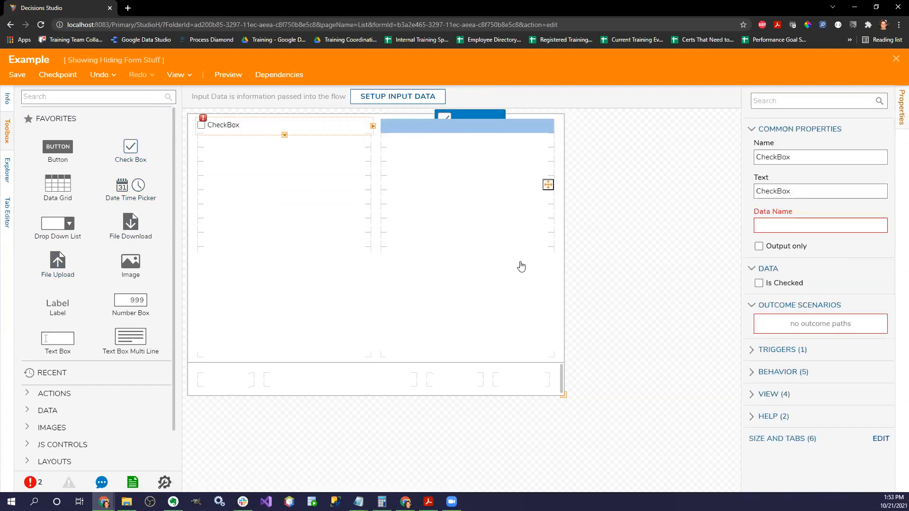
pyautogui.click(268, 229)
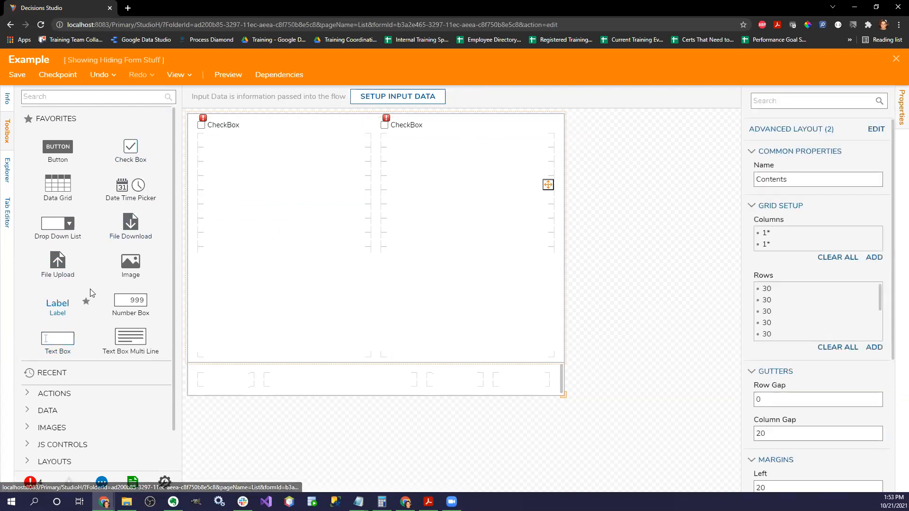
# - Add a Grid Layout spanning both form columns below the check boxes and name it General Requests
pyautogui.click(73, 96)
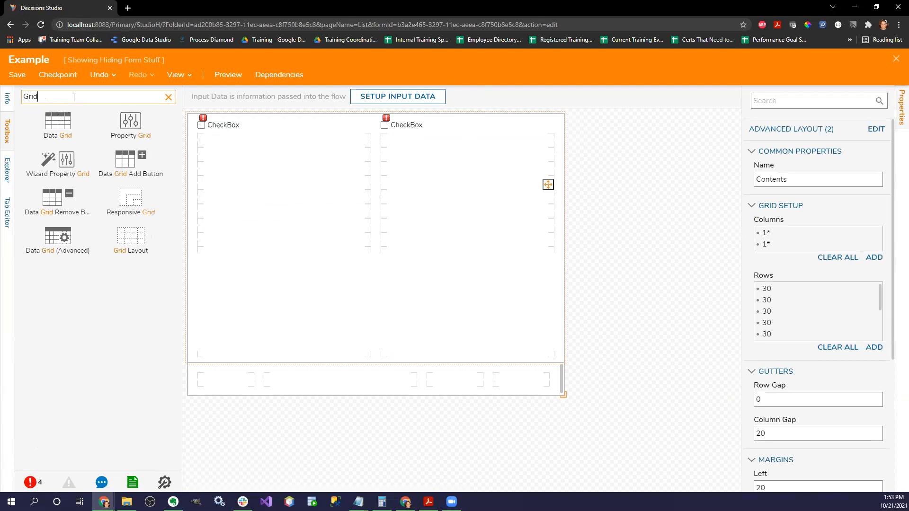
pyautogui.moveTo(129, 236); pyautogui.dragTo(368, 163)
pyautogui.click(373, 155)
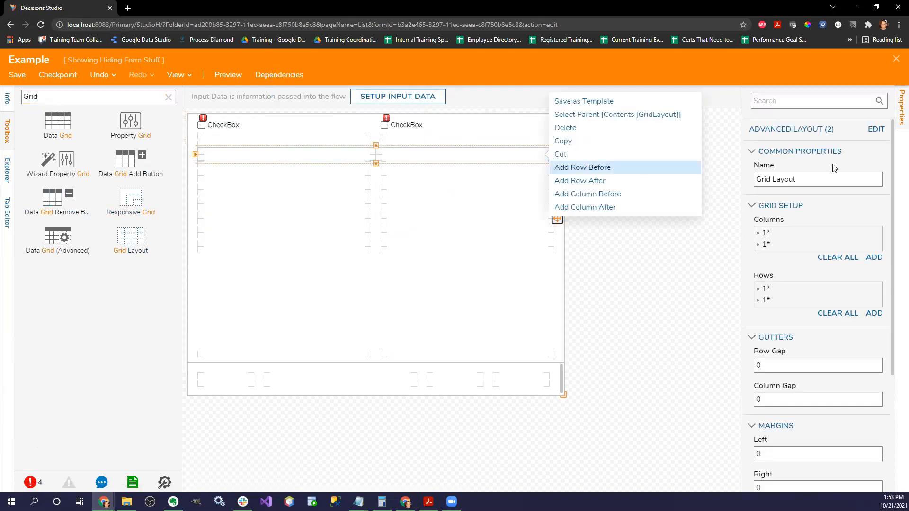
pyautogui.tripleClick(799, 179)
pyautogui.write('General Requests')
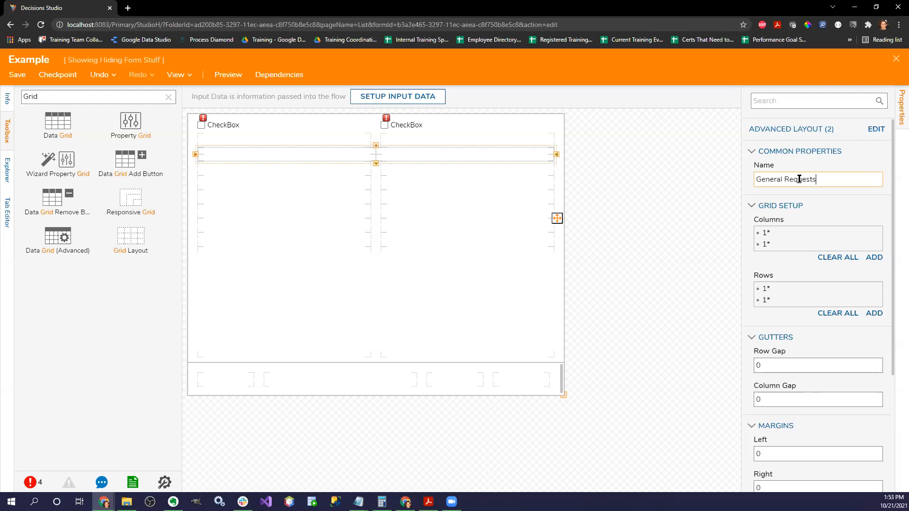
# - Stretch the General Requests grid downward to span five form rows
pyautogui.click(376, 163)
pyautogui.click(373, 178)
pyautogui.click(371, 192)
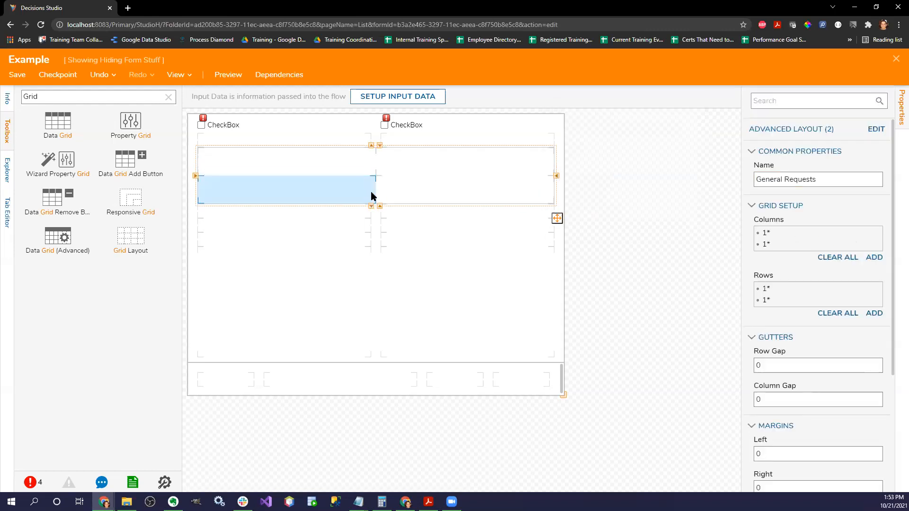
pyautogui.click(371, 206)
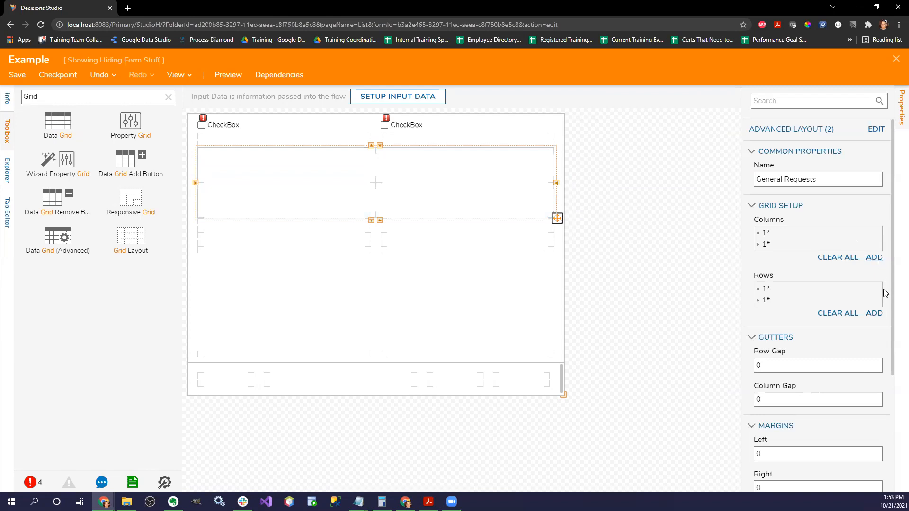
# - Remove the second column of the General Requests grid and replace its proportional rows with a list of rows of height 30
pyautogui.click(876, 244)
pyautogui.click(806, 266)
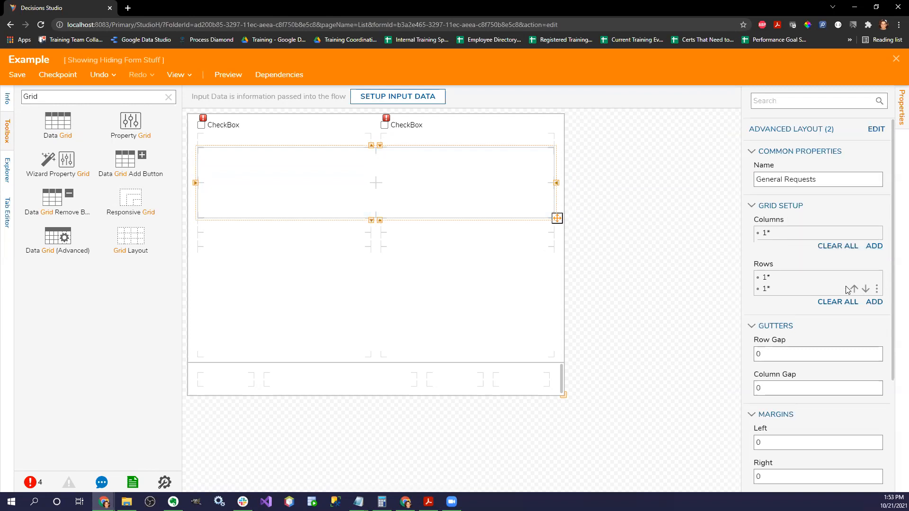
pyautogui.click(876, 133)
pyautogui.click(389, 245)
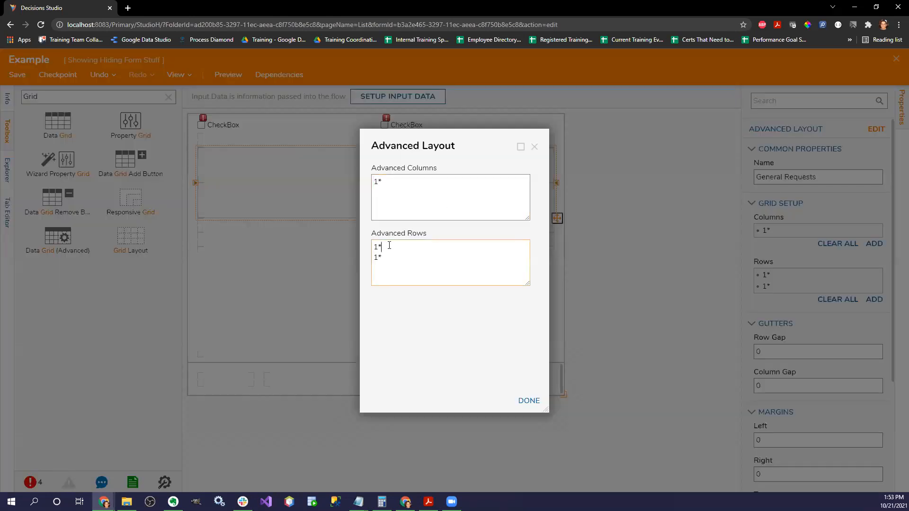
pyautogui.write('30')
pyautogui.press('Return')
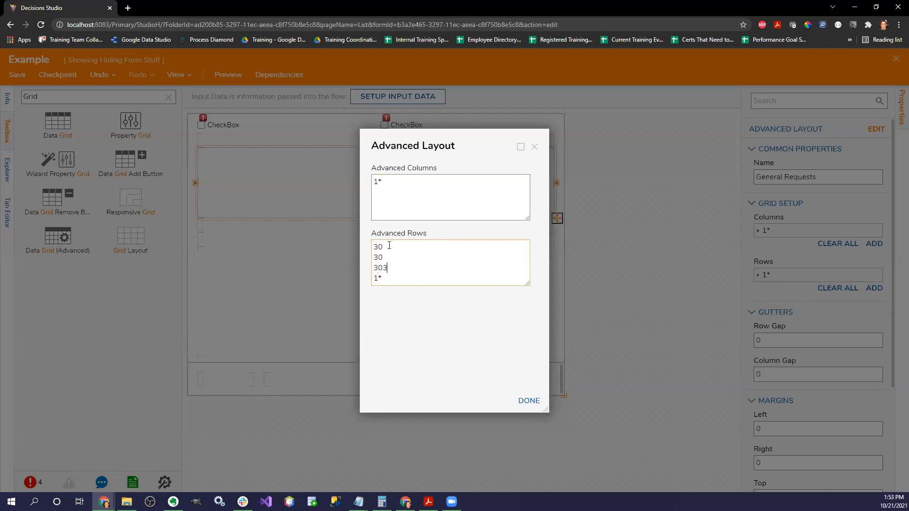
pyautogui.press('Return')
pyautogui.write('30')
pyautogui.press('Return')
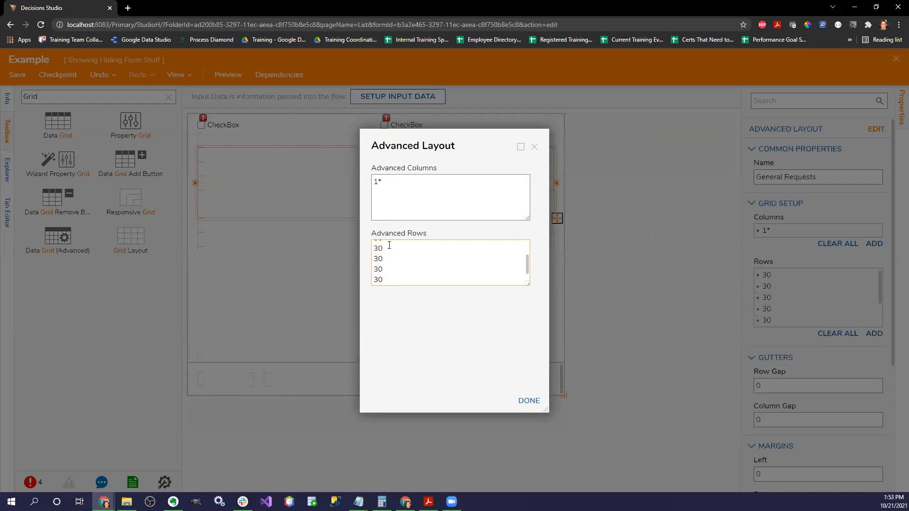
pyautogui.click(526, 401)
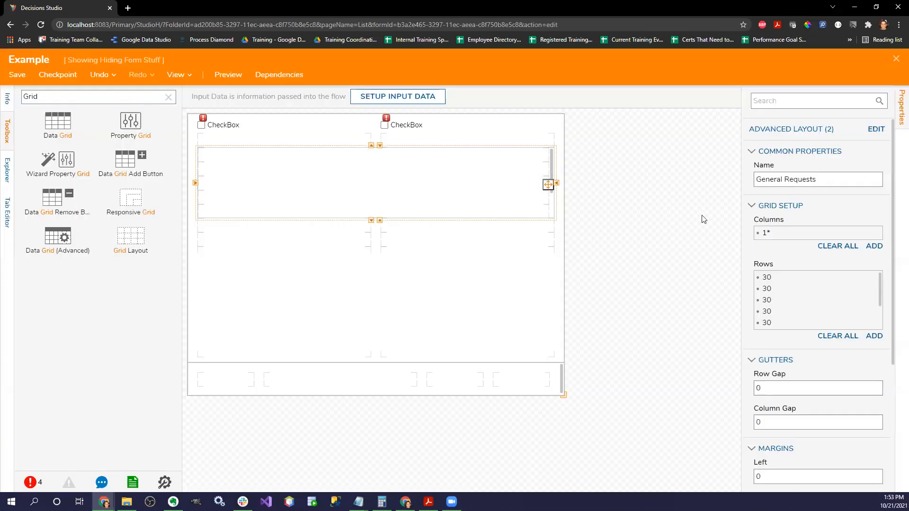
# - Delete the surplus rows of the General Requests grid, leaving four rows of 30 and one of 1*
pyautogui.click(872, 300)
pyautogui.click(825, 333)
pyautogui.click(872, 312)
pyautogui.click(826, 333)
pyautogui.click(872, 311)
pyautogui.click(838, 325)
# - Place a text box in the second row of the General Requests grid and name its data General Item
pyautogui.click(168, 97)
pyautogui.moveTo(58, 338); pyautogui.dragTo(267, 175)
pyautogui.write('G')
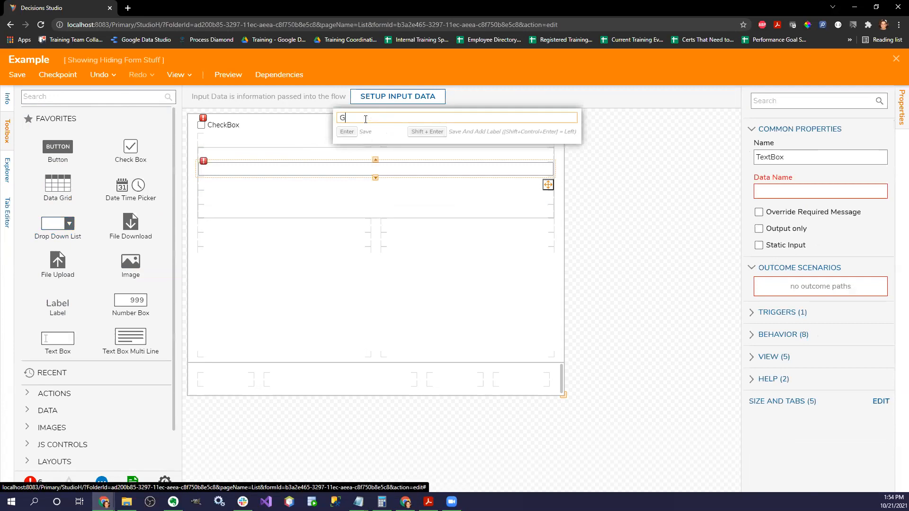
pyautogui.write('eneral Item')
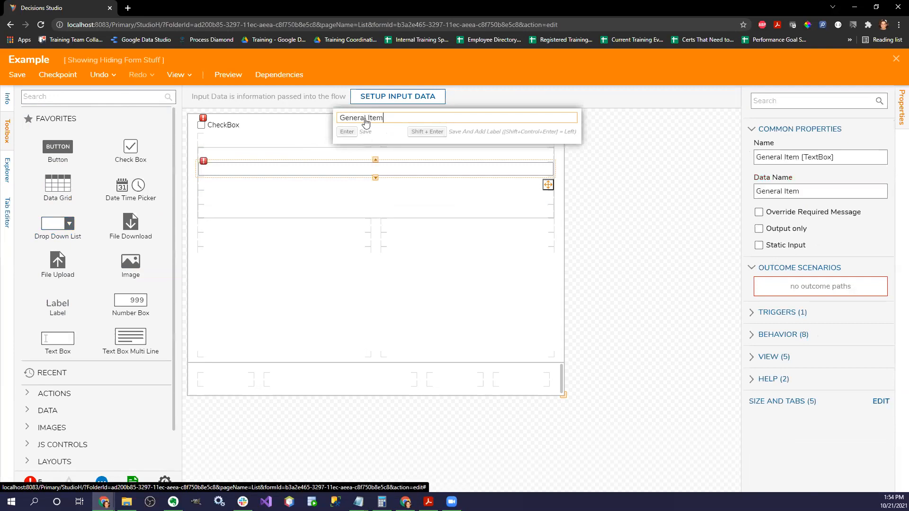
pyautogui.press('Return')
# - Add a button in the last cell of the form's footer and delete the General Item text box
pyautogui.moveTo(58, 146); pyautogui.dragTo(509, 382)
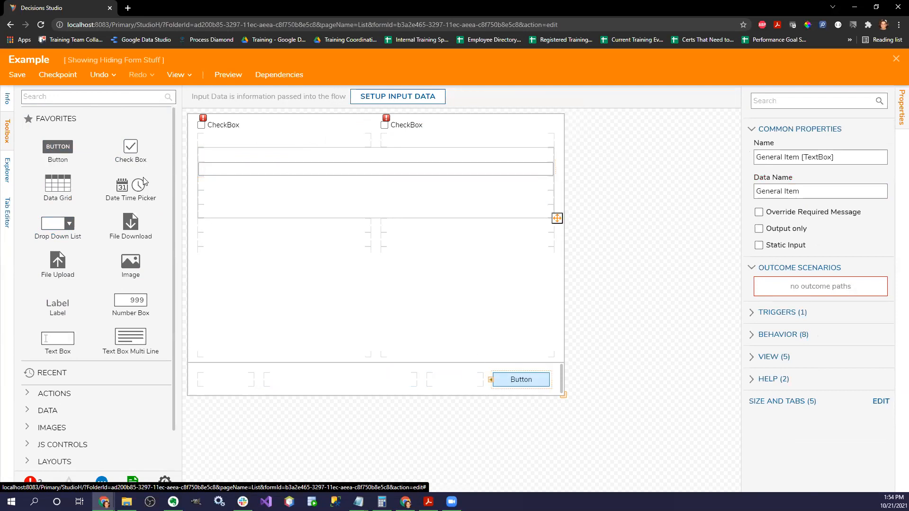
pyautogui.rightClick(238, 169)
pyautogui.click(265, 137)
pyautogui.moveTo(59, 338); pyautogui.dragTo(227, 171)
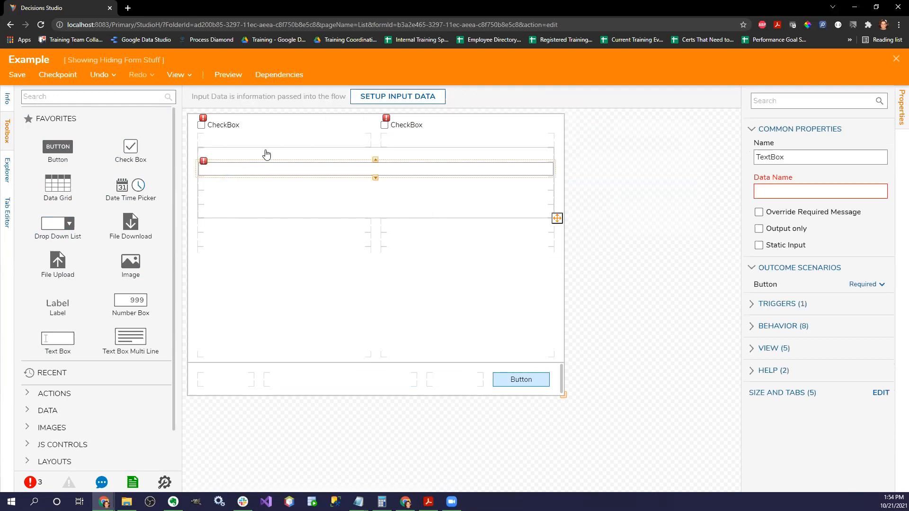
pyautogui.rightClick(237, 169)
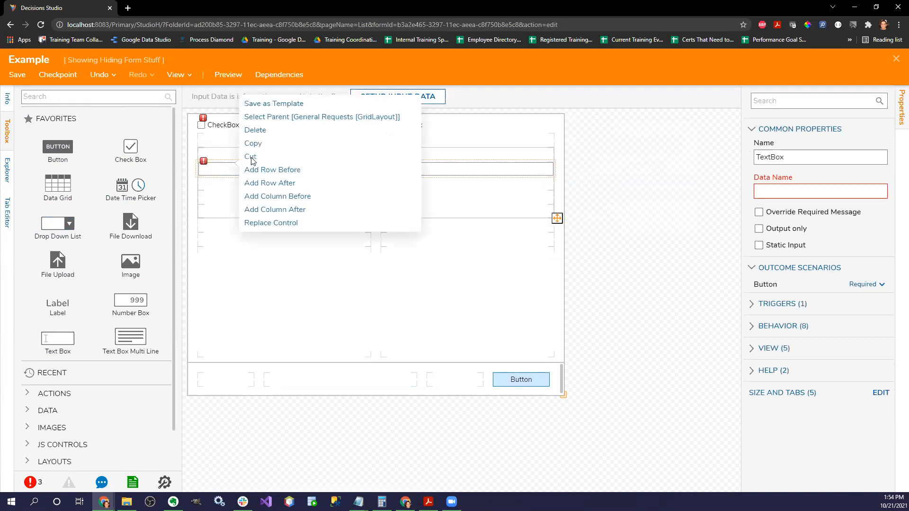
pyautogui.click(252, 128)
# - Place a text box in the second row of the General Requests grid, naming its data Item Request and adding a label above
pyautogui.moveTo(58, 338); pyautogui.dragTo(240, 169)
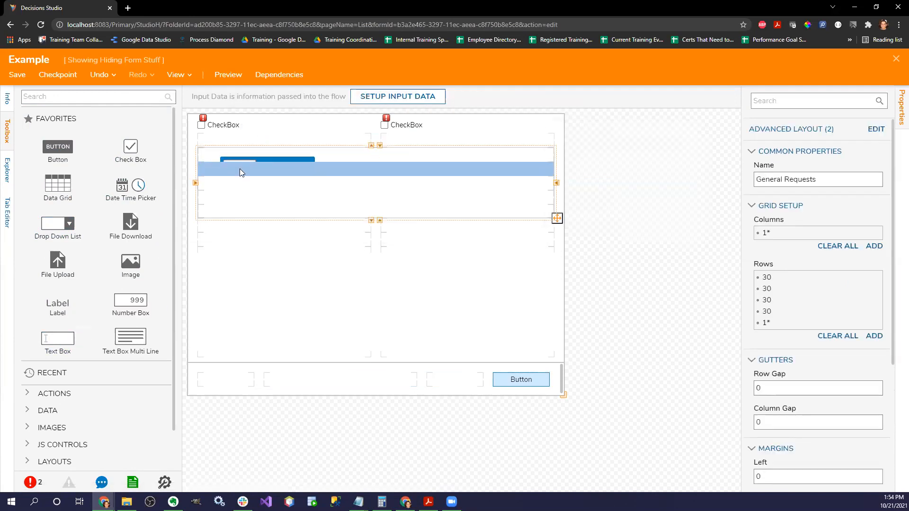
pyautogui.write('Gen')
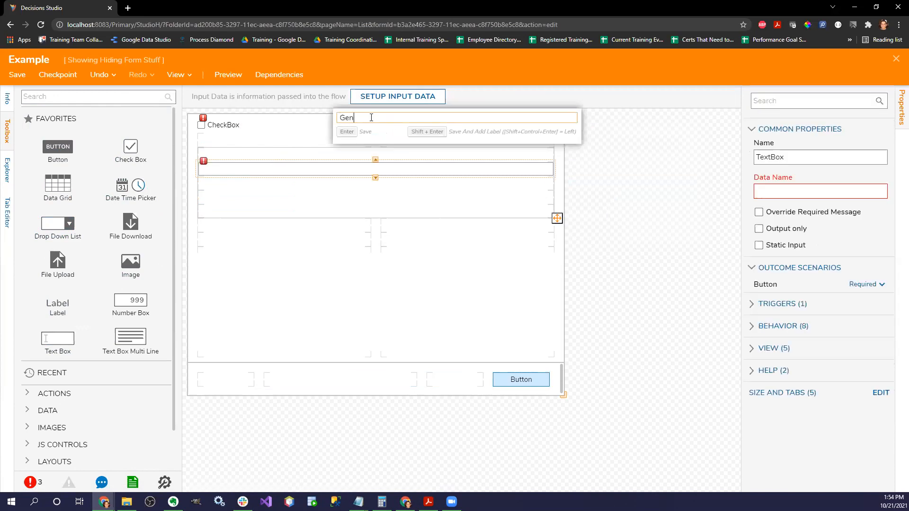
pyautogui.write('eral La')
pyautogui.press('BackSpace')
pyautogui.press('BackSpace')
pyautogui.press('BackSpace')
pyautogui.press('BackSpace')
pyautogui.press('BackSpace')
pyautogui.press('BackSpace')
pyautogui.press('BackSpace')
pyautogui.press('BackSpace')
pyautogui.press('BackSpace')
pyautogui.press('BackSpace')
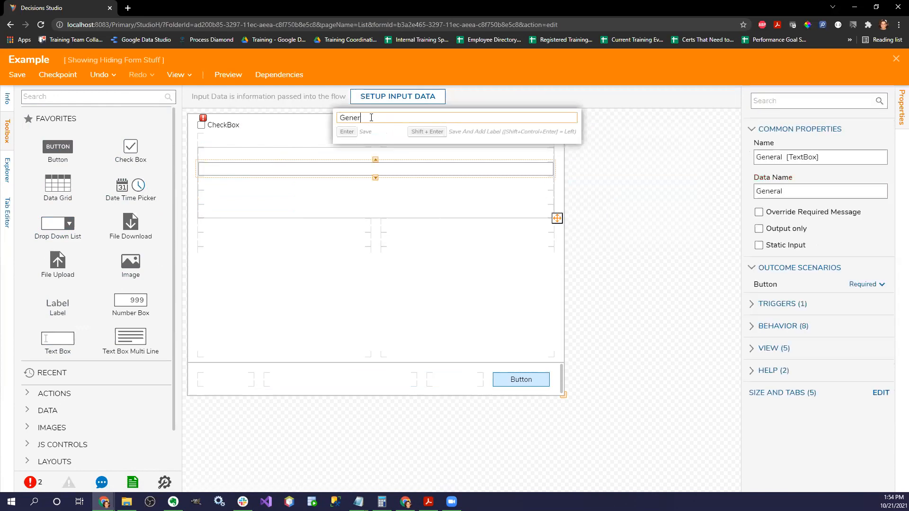
pyautogui.write('Item Request')
pyautogui.press('Return')
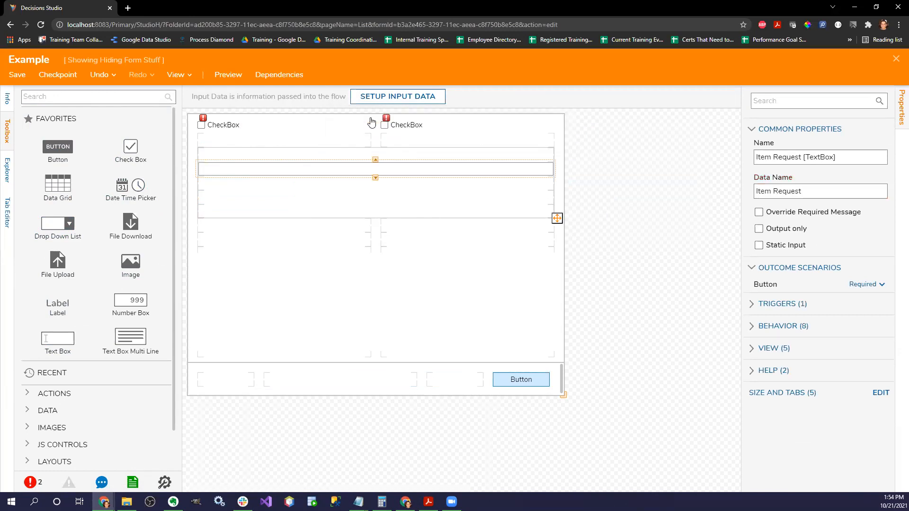
# - Place a number box in the fourth row of the General Requests grid, naming its data Quantity and adding a label above
pyautogui.scroll(-1, 71, 267)
pyautogui.scroll(1, 83, 260)
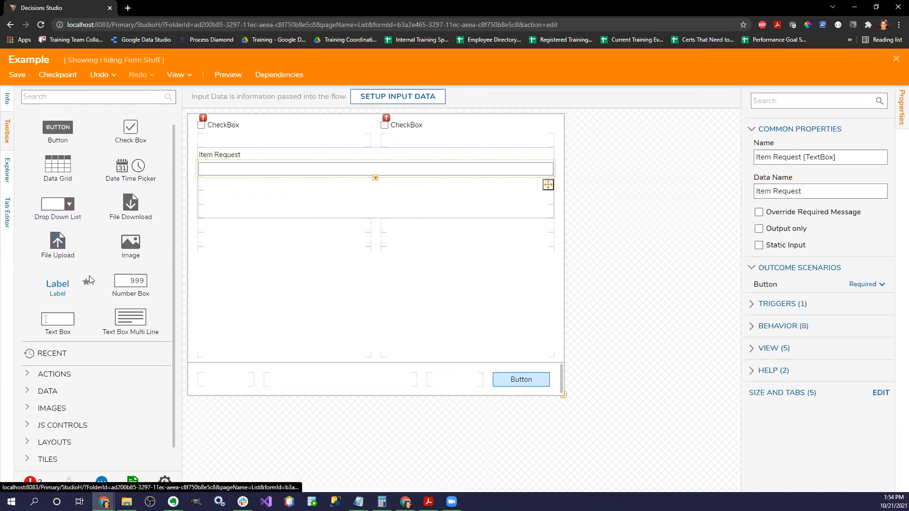
pyautogui.click(96, 98)
pyautogui.moveTo(126, 308); pyautogui.dragTo(213, 196)
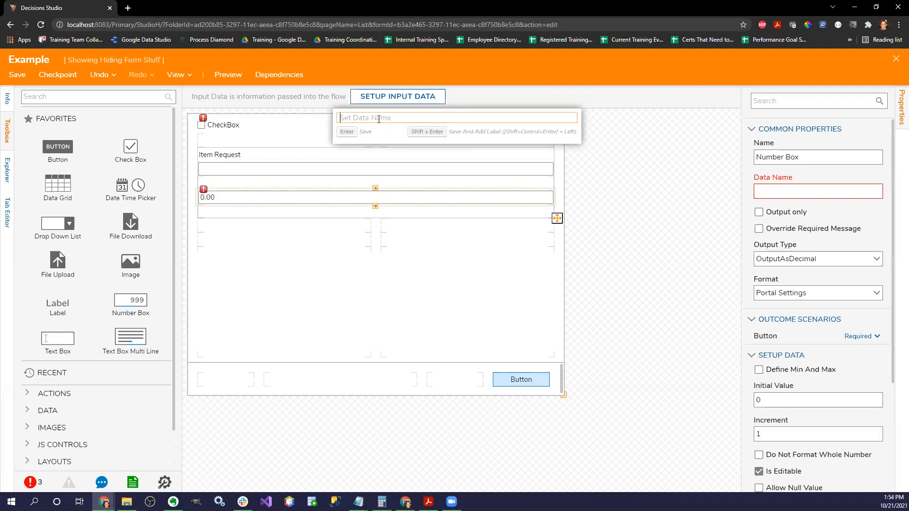
pyautogui.write('Quantity')
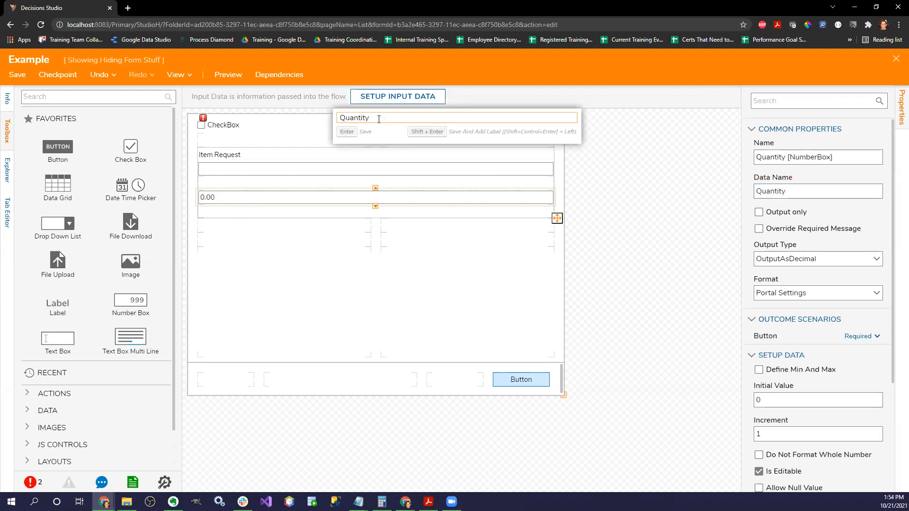
pyautogui.press('Return')
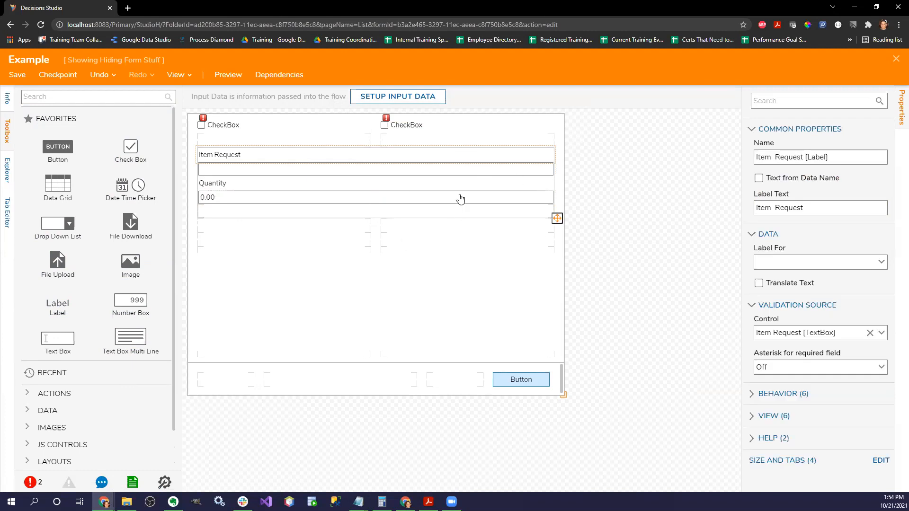
# - Set the General Requests grid's background type to Color and give it a light grey background
pyautogui.click(264, 215)
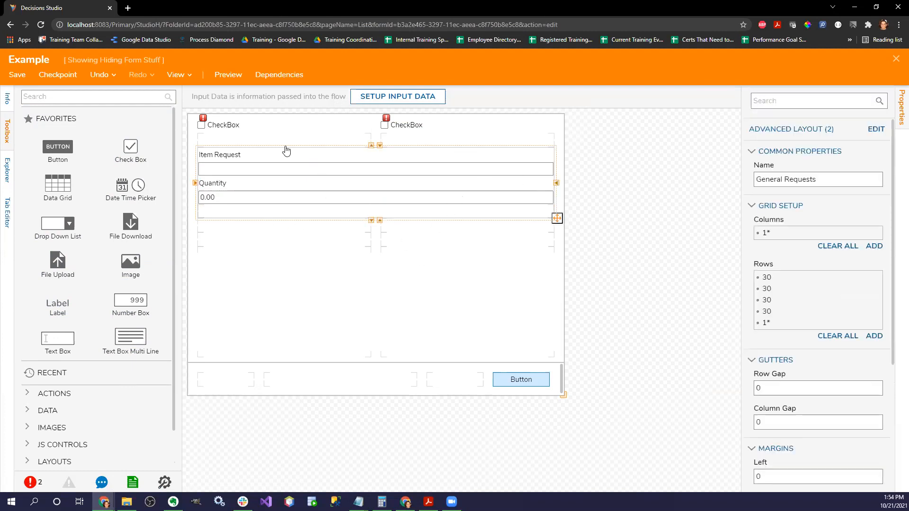
pyautogui.scroll(-7, 772, 339)
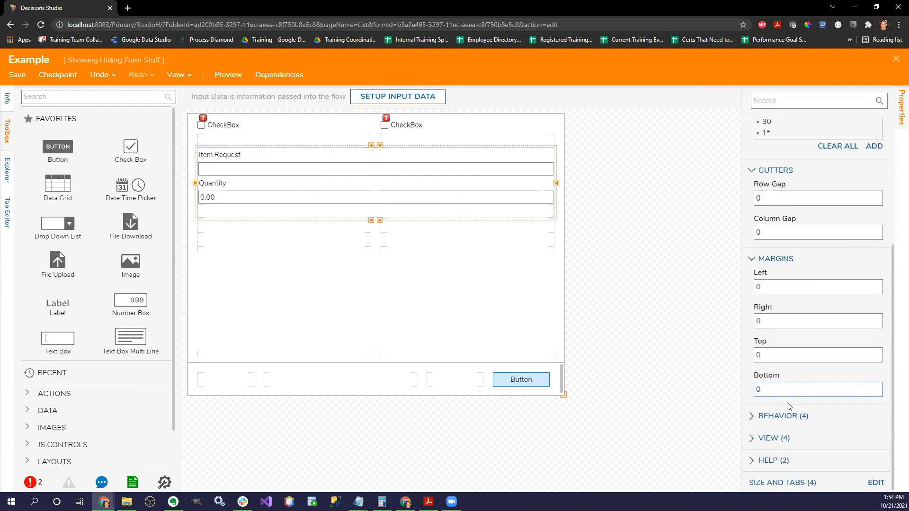
pyautogui.click(872, 441)
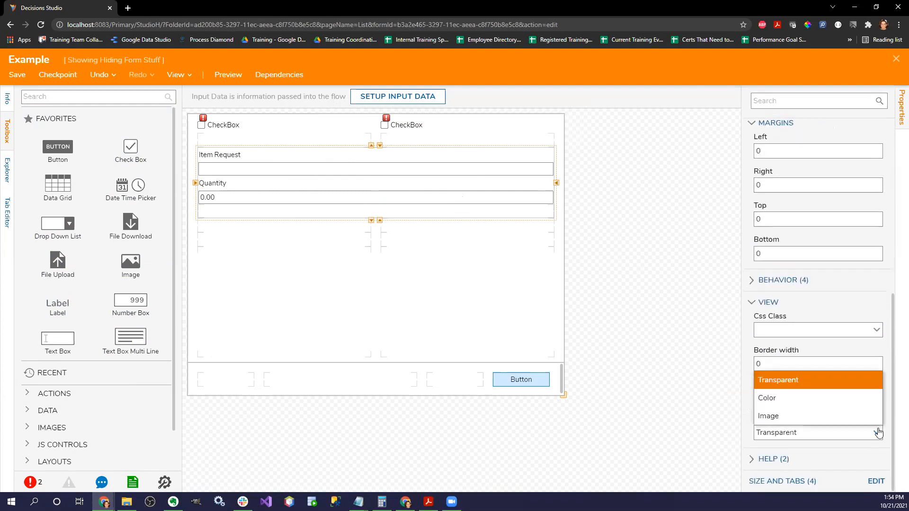
pyautogui.click(873, 397)
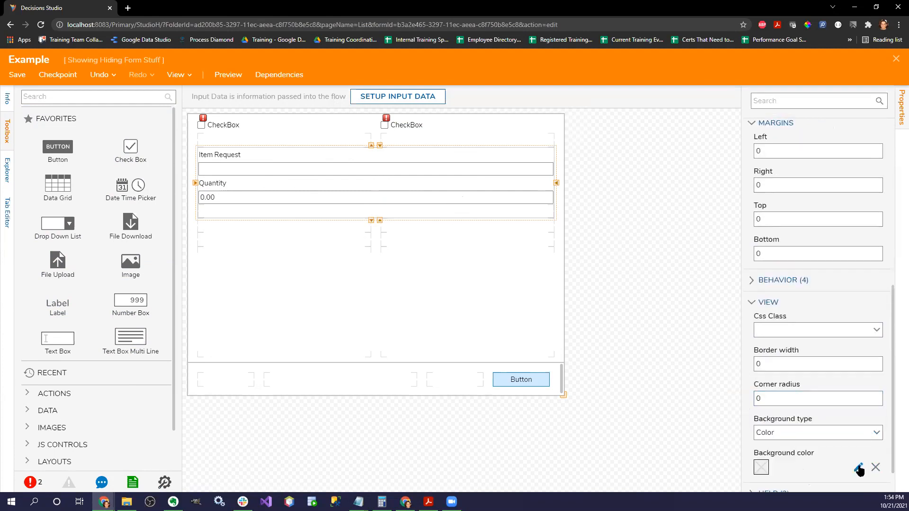
pyautogui.click(858, 468)
pyautogui.click(740, 226)
pyautogui.click(869, 397)
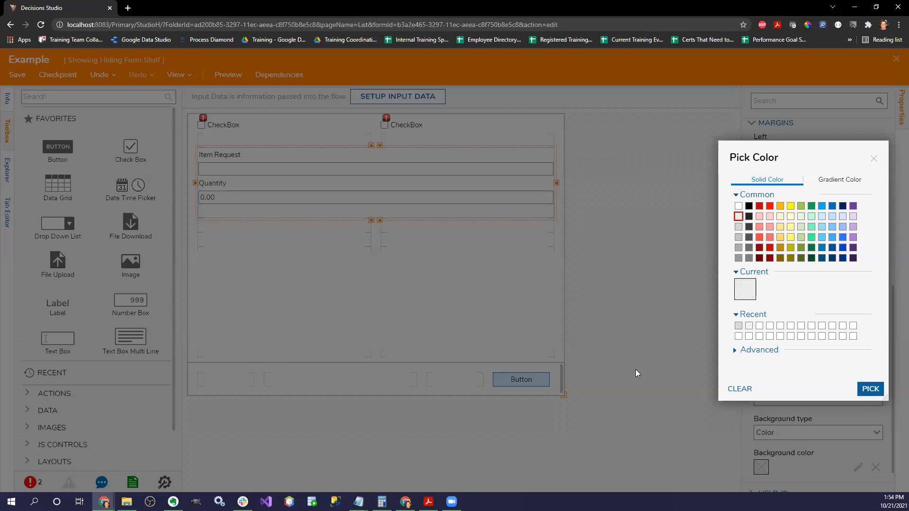
pyautogui.click(578, 280)
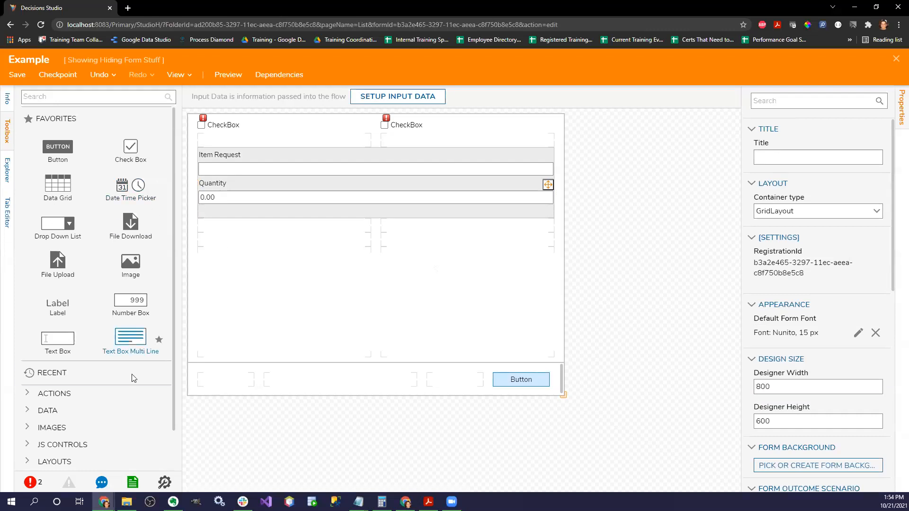
# - Add a Grid Layout in the form's large empty area below the General Requests grid and stretch it across both columns
pyautogui.scroll(-1, 109, 243)
pyautogui.scroll(1, 110, 242)
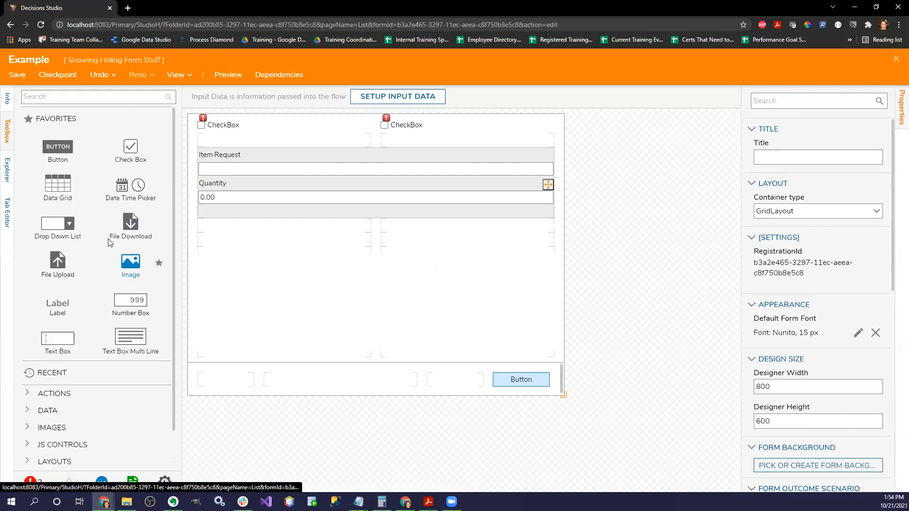
pyautogui.scroll(-1, 109, 242)
pyautogui.scroll(1, 100, 182)
pyautogui.click(90, 102)
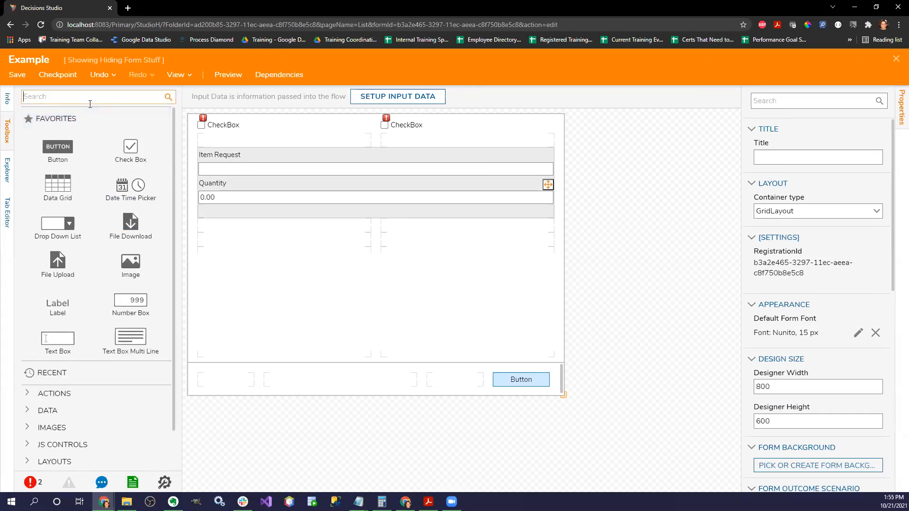
pyautogui.moveTo(131, 247); pyautogui.dragTo(306, 269)
pyautogui.rightClick(306, 269)
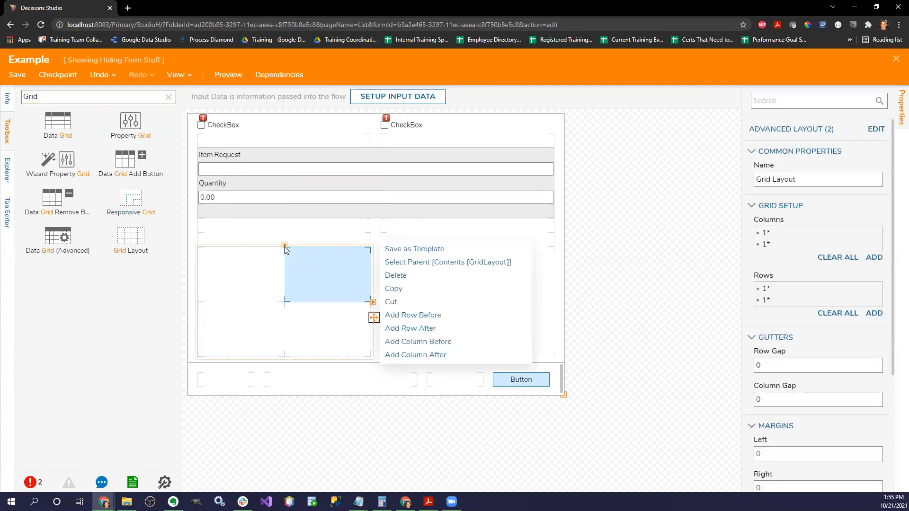
pyautogui.click(373, 303)
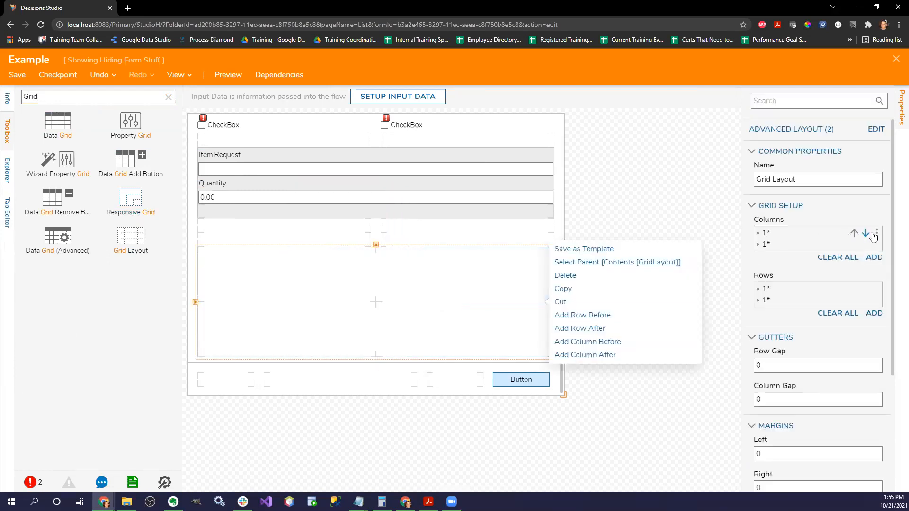
# - Remove one column from the new grid layout and name it Software Grid
pyautogui.click(876, 233)
pyautogui.click(805, 254)
pyautogui.click(798, 182)
pyautogui.hotkey('ctrl', 'a')
pyautogui.write('S')
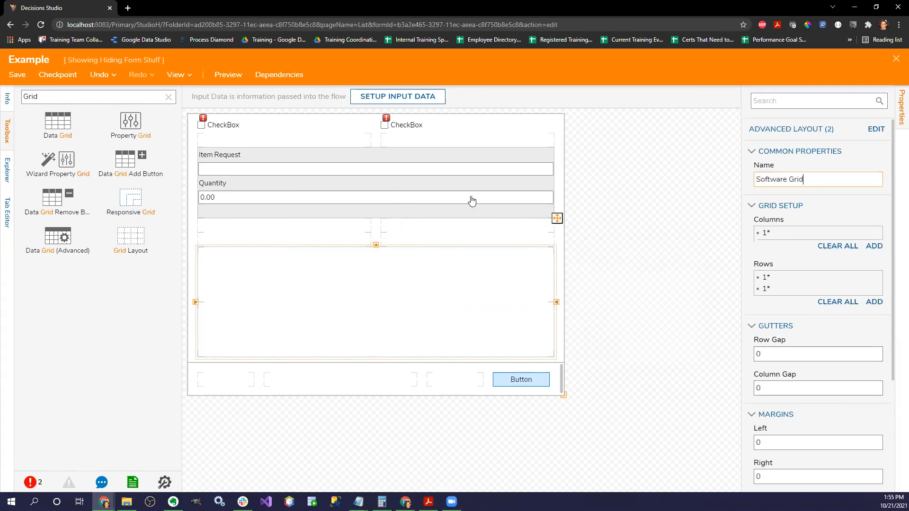
# - Define the Software Grid's rows as five of height 30 followed by one of 1*
pyautogui.click(876, 279)
pyautogui.click(876, 129)
pyautogui.click(384, 245)
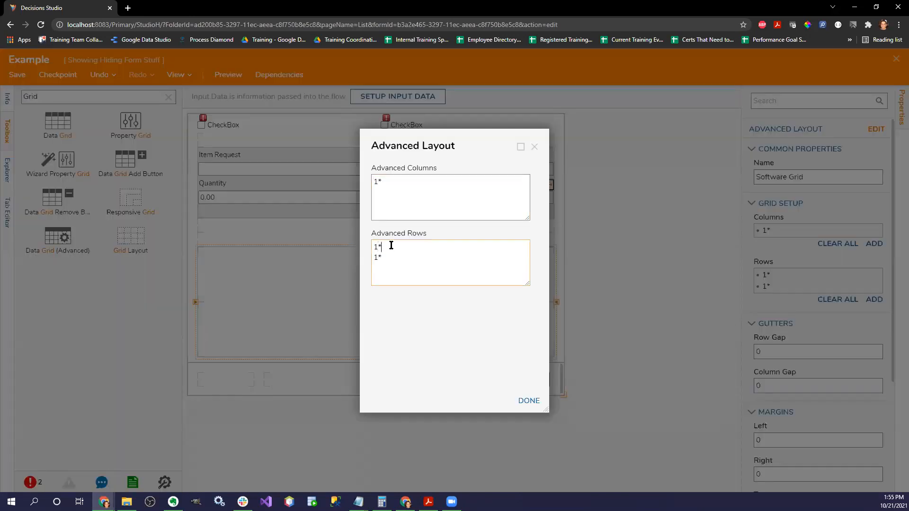
pyautogui.write('30 30 30 30 3')
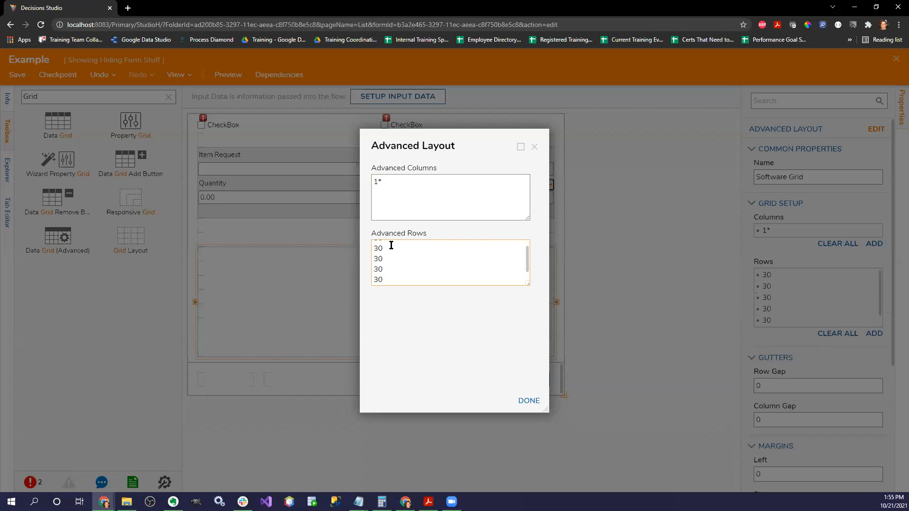
pyautogui.click(530, 399)
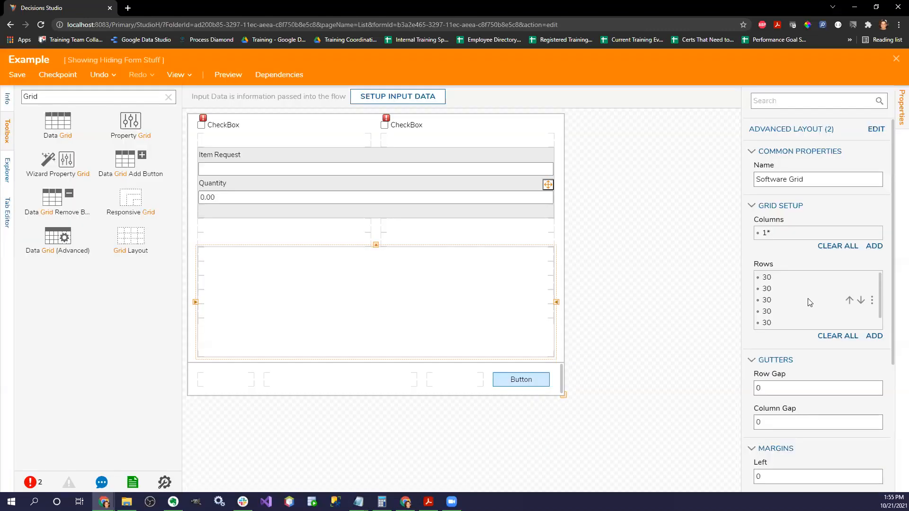
# - Place a drop-down list in the Software Grid's second row, naming its data Select Software and adding a label above
pyautogui.click(168, 97)
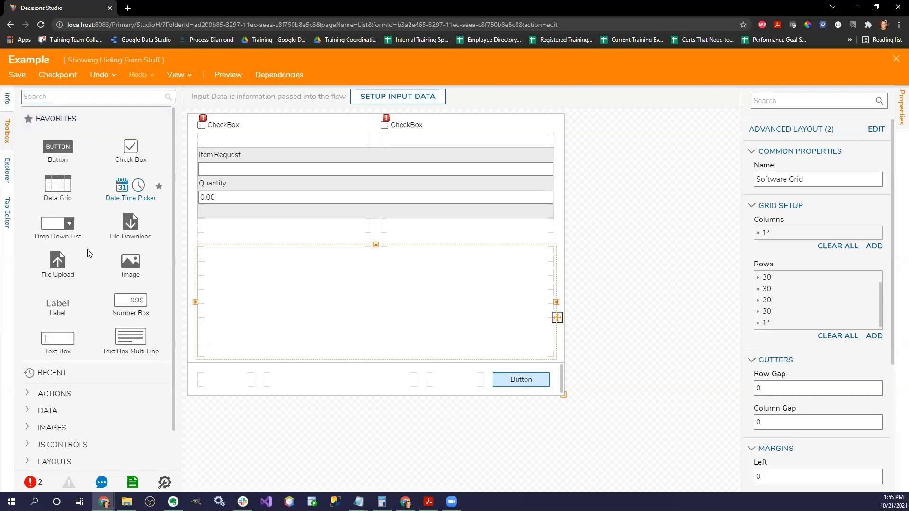
pyautogui.moveTo(55, 233); pyautogui.dragTo(473, 290)
pyautogui.write('S')
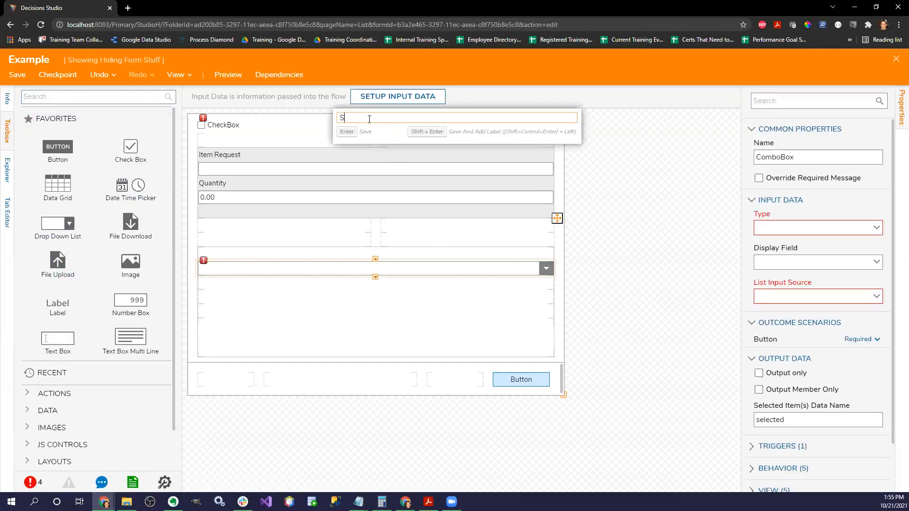
pyautogui.write('elect Software')
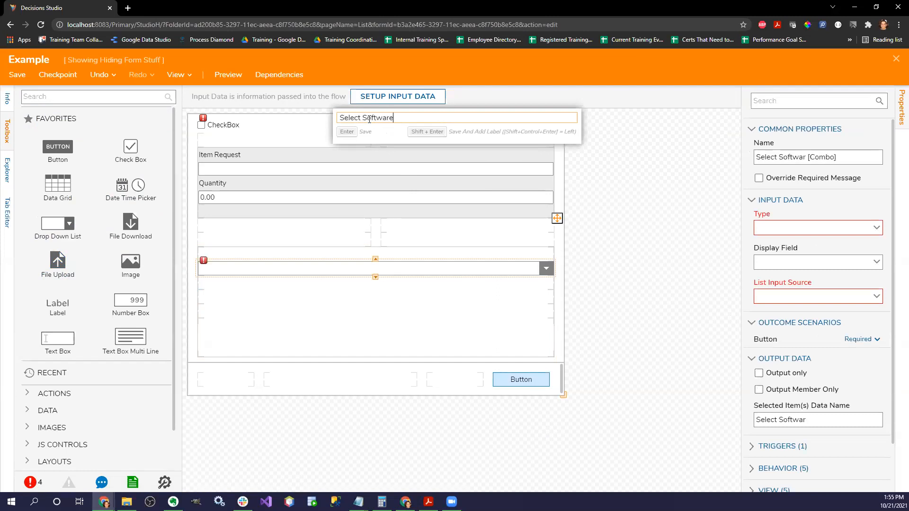
pyautogui.press('Return')
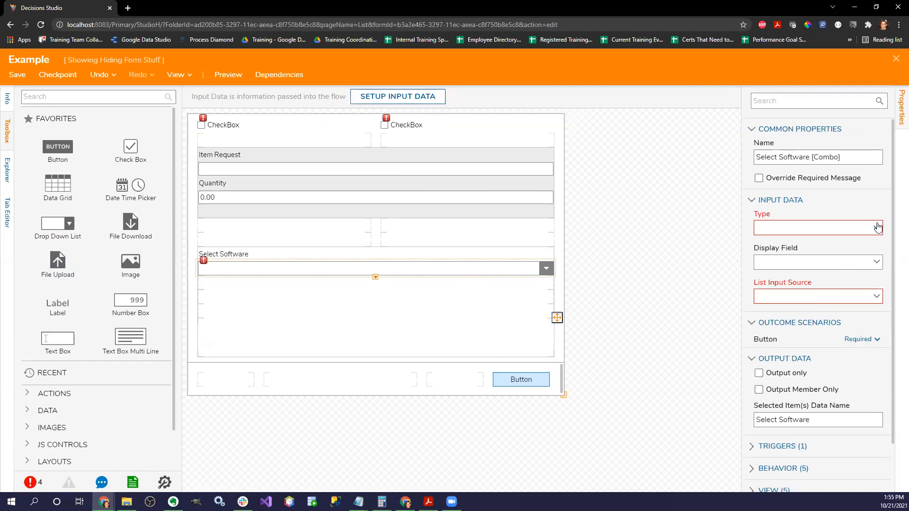
# - Give the Select Software drop-down a Static list input source with items including MS project, Ms Office and Flappy Birds
pyautogui.click(877, 228)
pyautogui.click(798, 306)
pyautogui.click(877, 262)
pyautogui.click(785, 314)
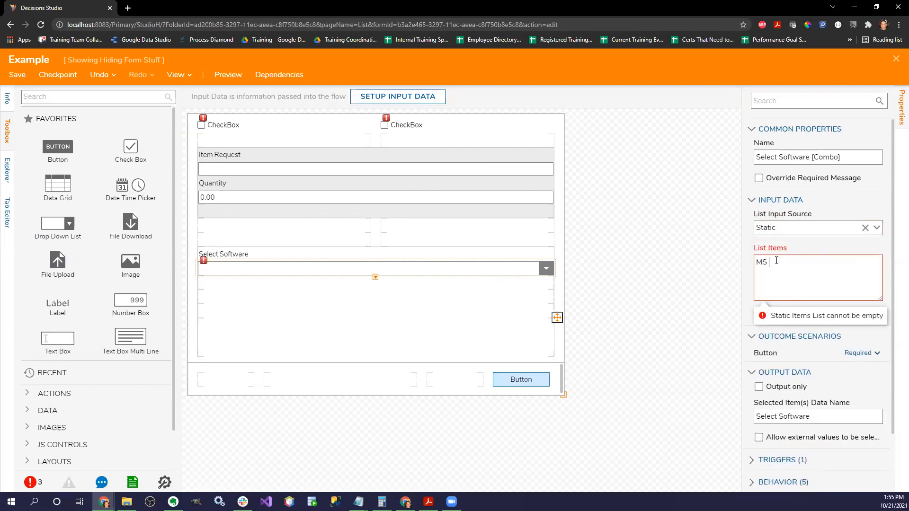
pyautogui.write('MS project')
pyautogui.press('Return')
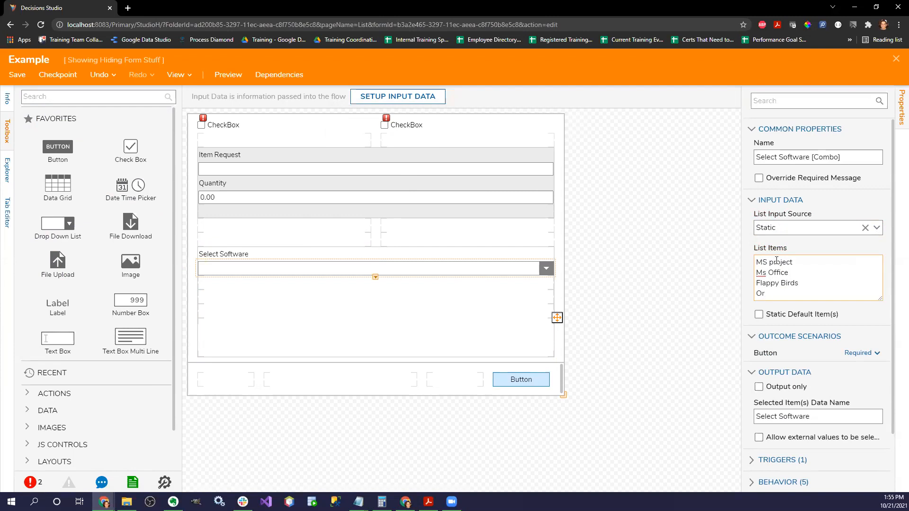
pyautogui.click(680, 259)
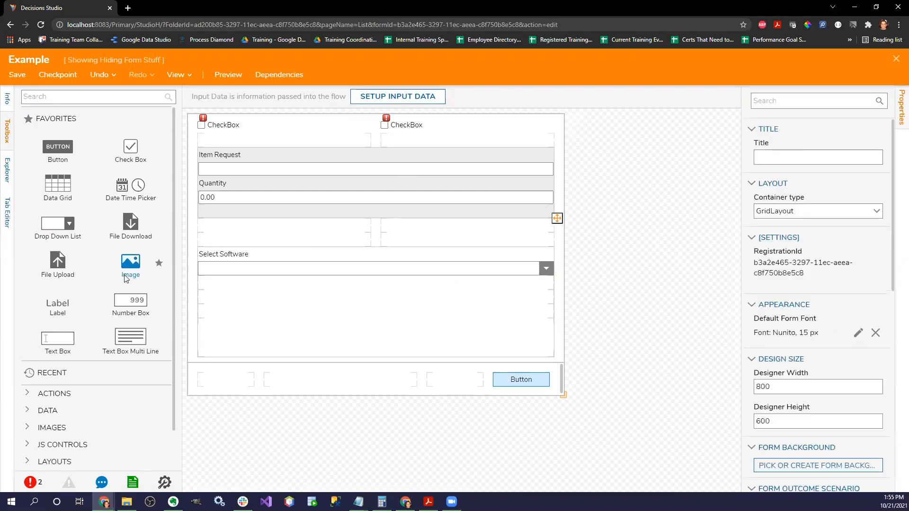
# - Place a number box in the Software Grid's fourth row, naming its data Licenes and adding a label above
pyautogui.click(264, 300)
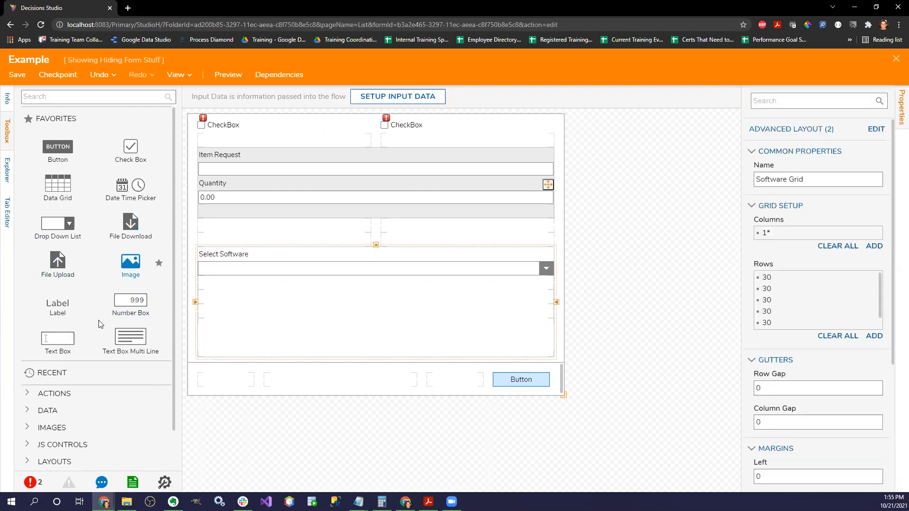
pyautogui.moveTo(128, 305); pyautogui.dragTo(251, 299)
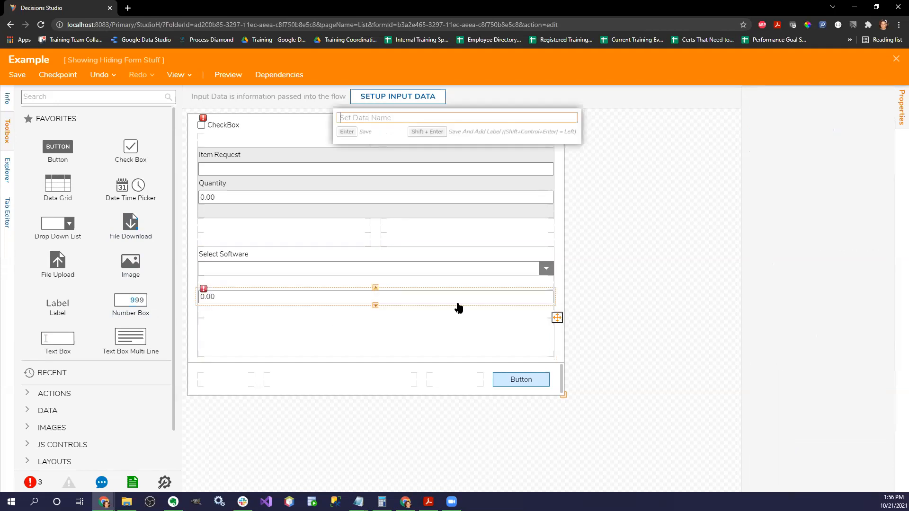
pyautogui.write('Licene')
pyautogui.write('es')
pyautogui.press('Return')
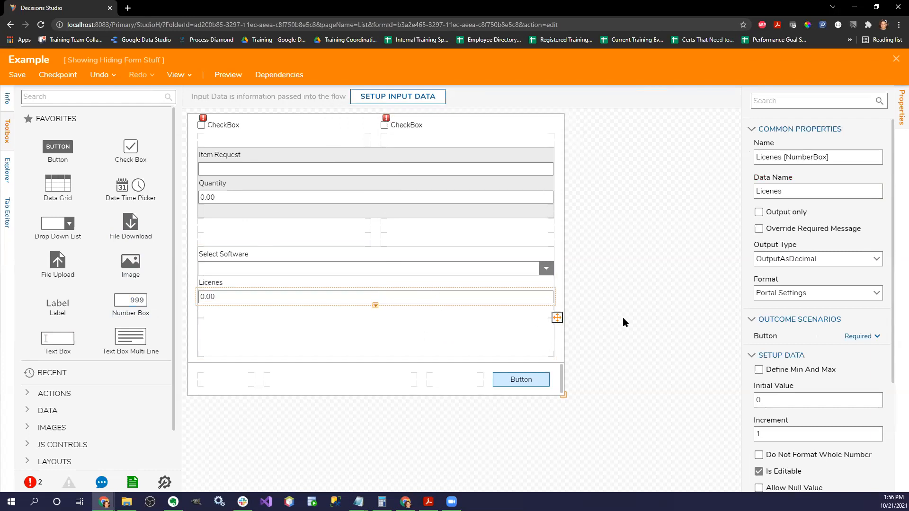
pyautogui.click(193, 296)
pyautogui.click(209, 283)
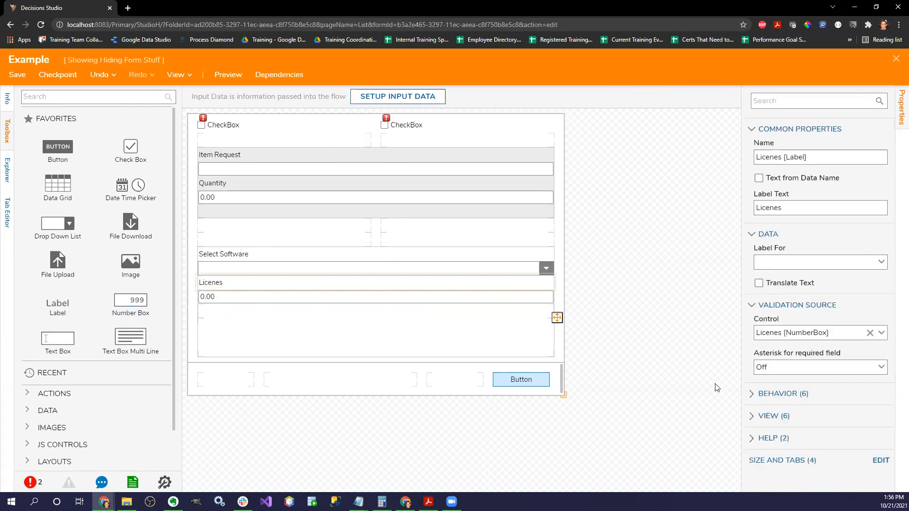
pyautogui.click(268, 298)
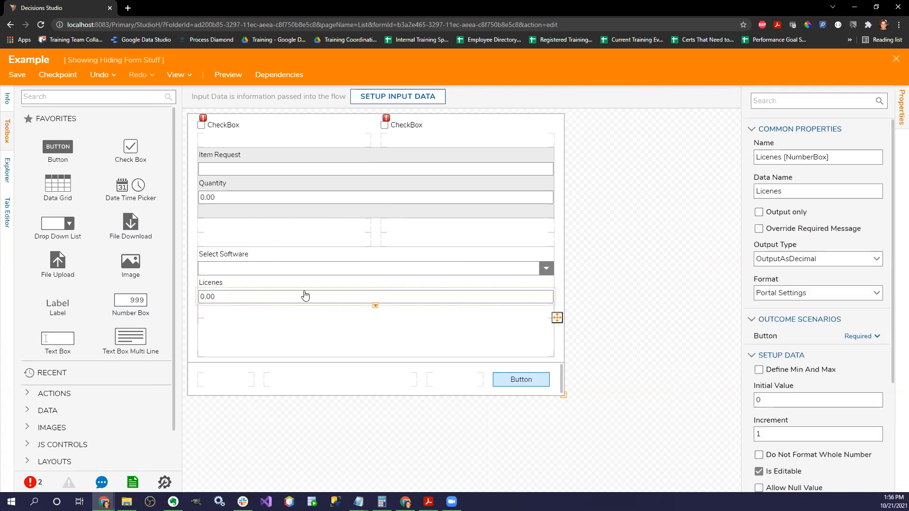
# - Give the Software Grid a solid color background in light mint green
pyautogui.click(440, 342)
pyautogui.scroll(-4, 781, 426)
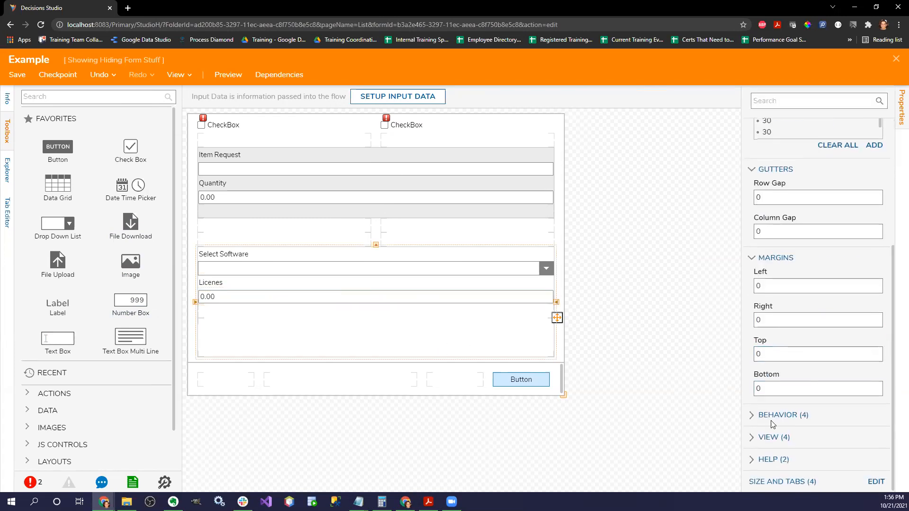
pyautogui.scroll(-3, 781, 443)
pyautogui.click(873, 432)
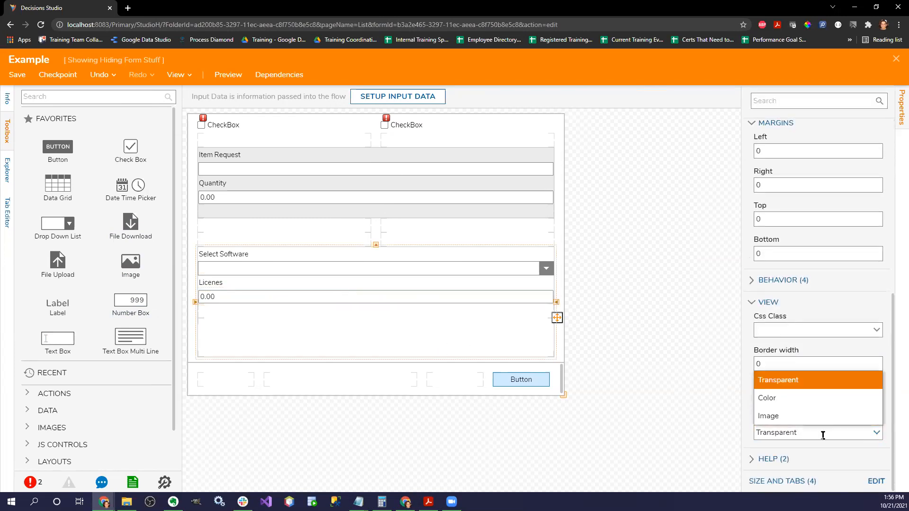
pyautogui.click(779, 396)
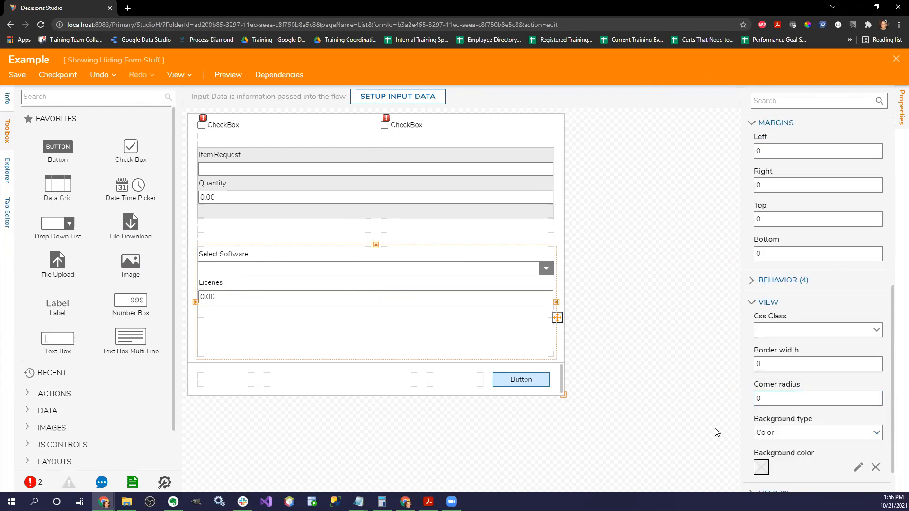
pyautogui.click(858, 468)
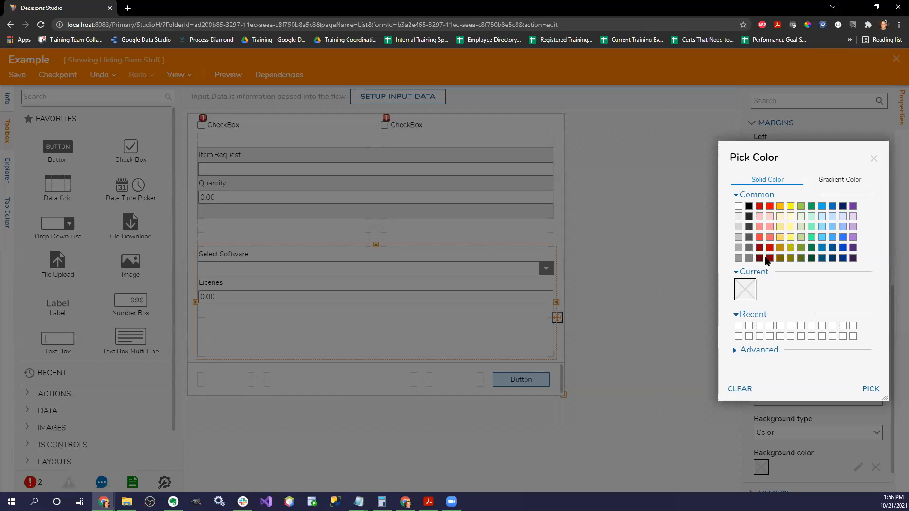
pyautogui.click(810, 217)
pyautogui.click(864, 392)
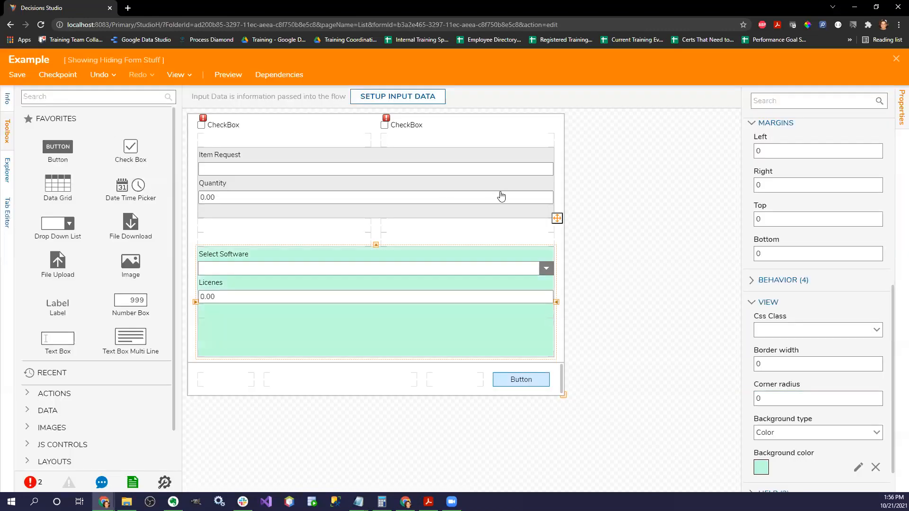
pyautogui.click(604, 224)
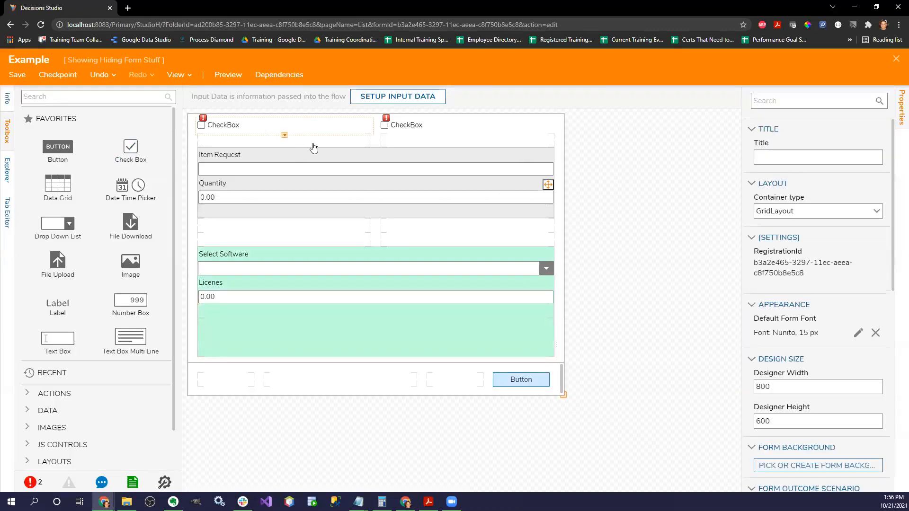
# - Set the first checkbox's text to General Request, its name to General Request CheckBox and its data name to General Request Checkbox
pyautogui.click(341, 132)
pyautogui.click(383, 130)
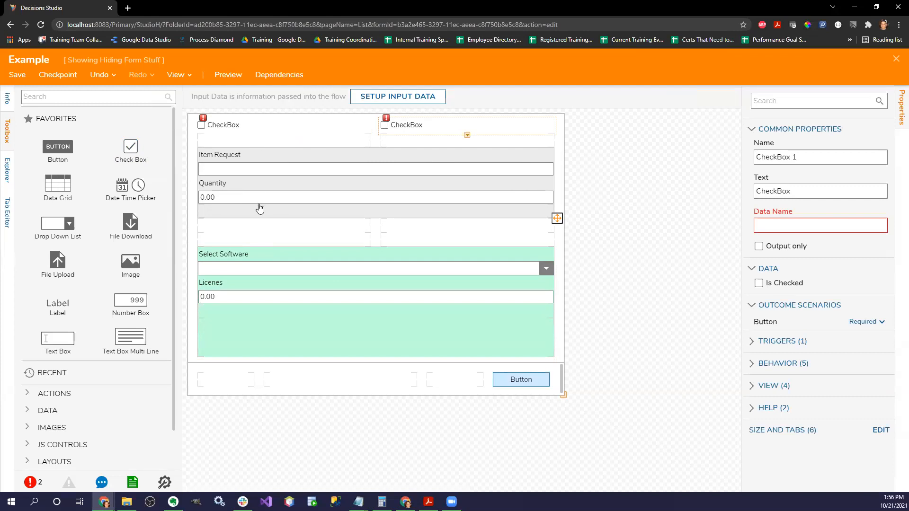
pyautogui.click(311, 128)
pyautogui.moveTo(795, 191); pyautogui.dragTo(666, 212)
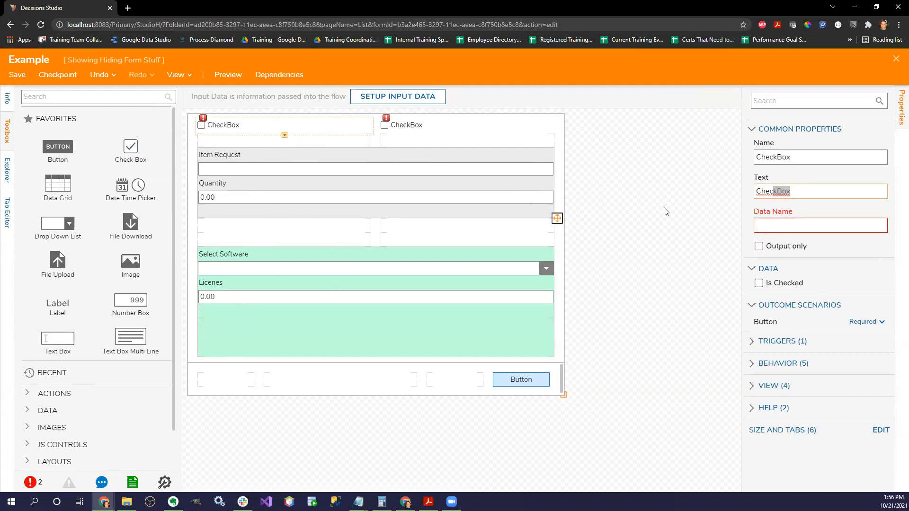
pyautogui.press('BackSpace')
pyautogui.press('BackSpace')
pyautogui.moveTo(820, 189); pyautogui.dragTo(635, 217)
pyautogui.hotkey('ctrl', 'a')
pyautogui.hotkey('ctrl', 'c')
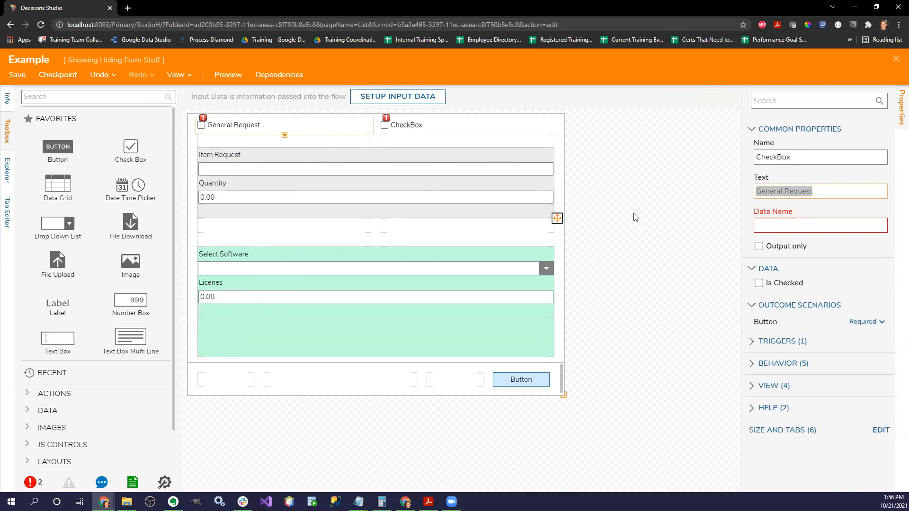
pyautogui.click(756, 157)
pyautogui.hotkey('ctrl', 'v')
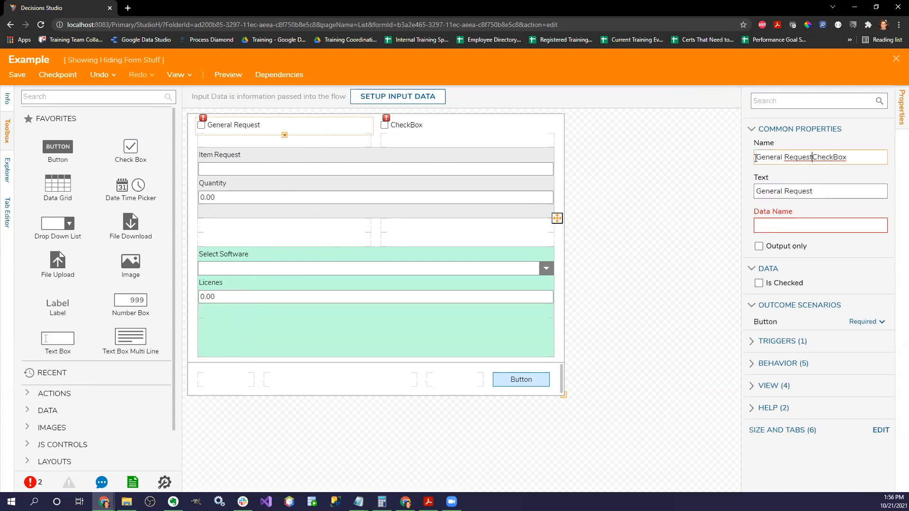
pyautogui.click(787, 226)
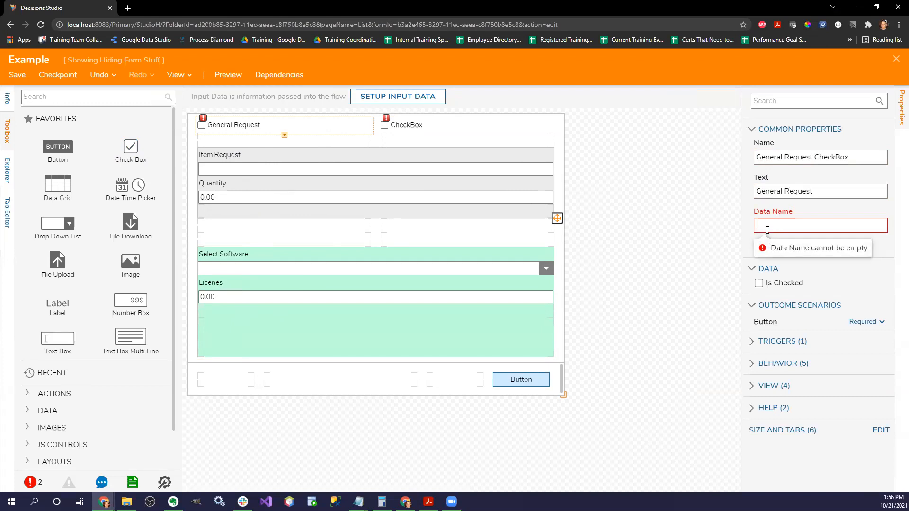
pyautogui.hotkey('ctrl', 'v')
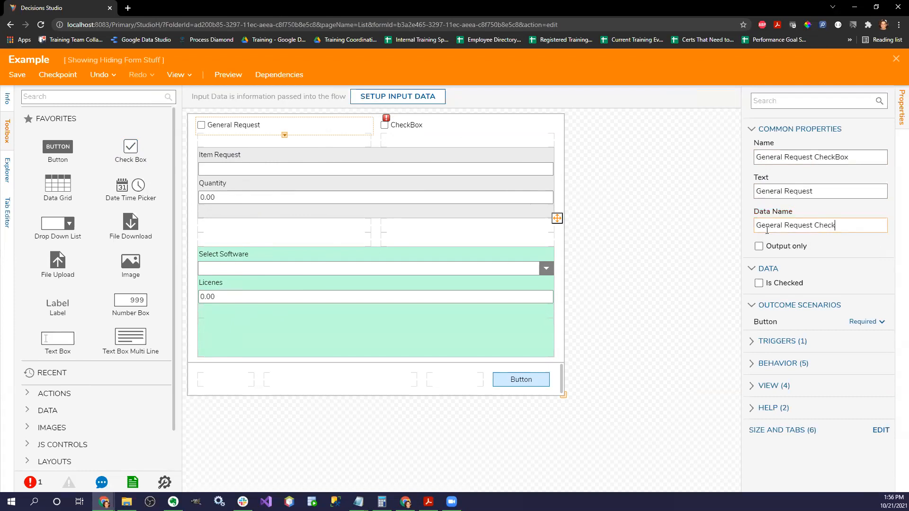
# - Set the second checkbox's name, text and data name all to Software Checkbox
pyautogui.click(470, 125)
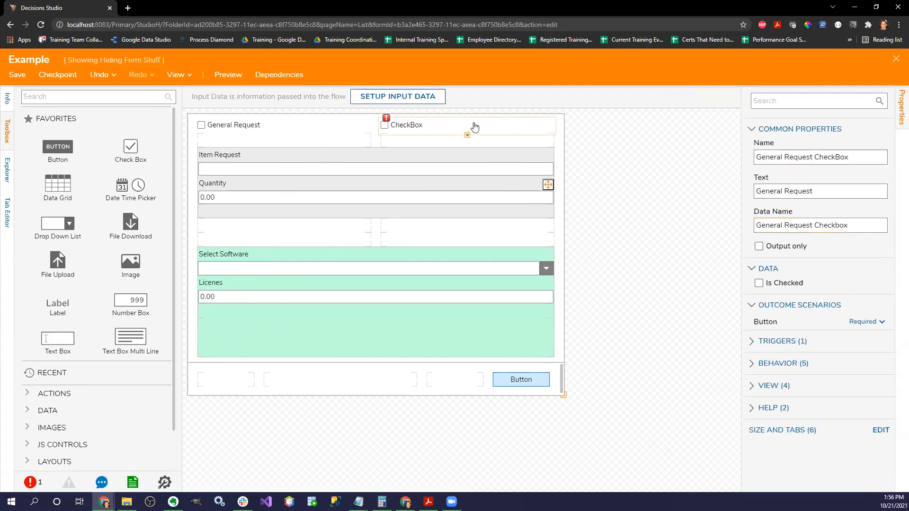
pyautogui.tripleClick(805, 158)
pyautogui.write('Software Checkbox')
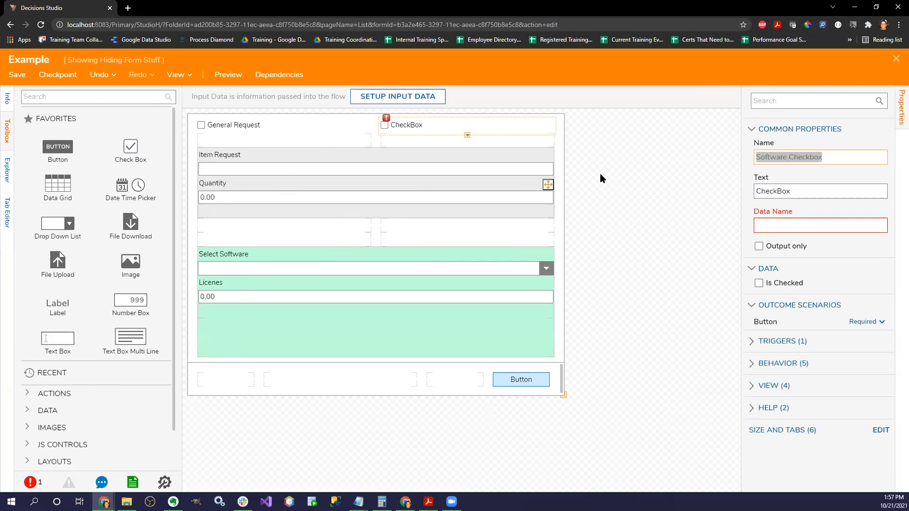
pyautogui.click(775, 191)
pyautogui.hotkey('ctrl', 'a')
pyautogui.write('Software Checkbox')
pyautogui.press('Tab')
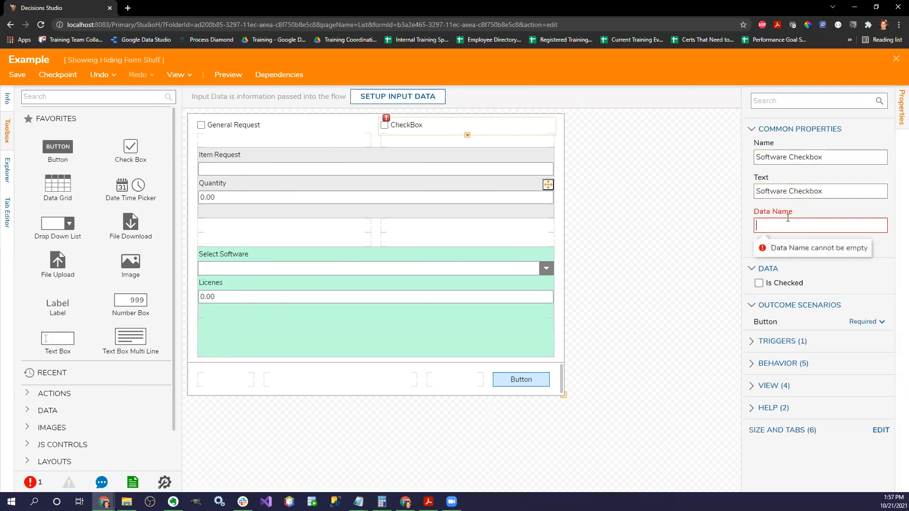
pyautogui.write('Software Checkbox')
pyautogui.click(613, 293)
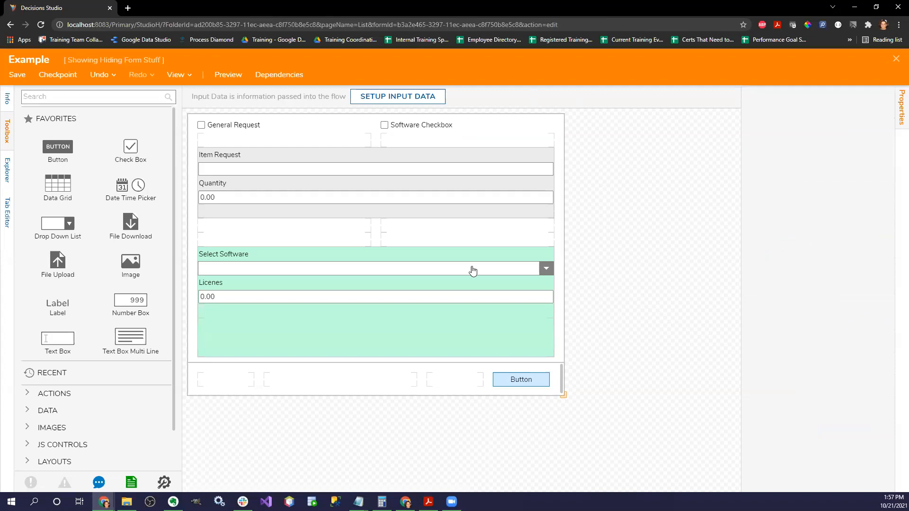
# - Make the Licenes number box and the Select Software drop-down optional for the Button outcome
pyautogui.click(345, 218)
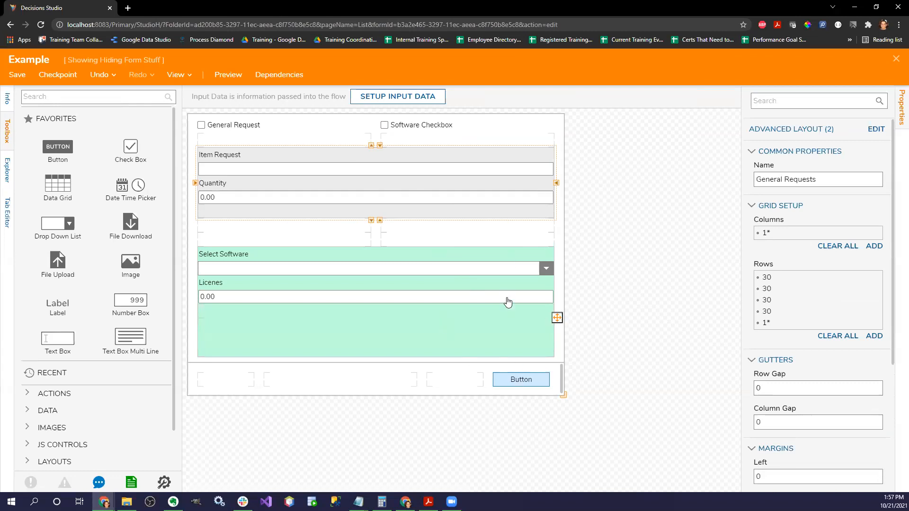
pyautogui.click(534, 316)
pyautogui.scroll(-3, 834, 343)
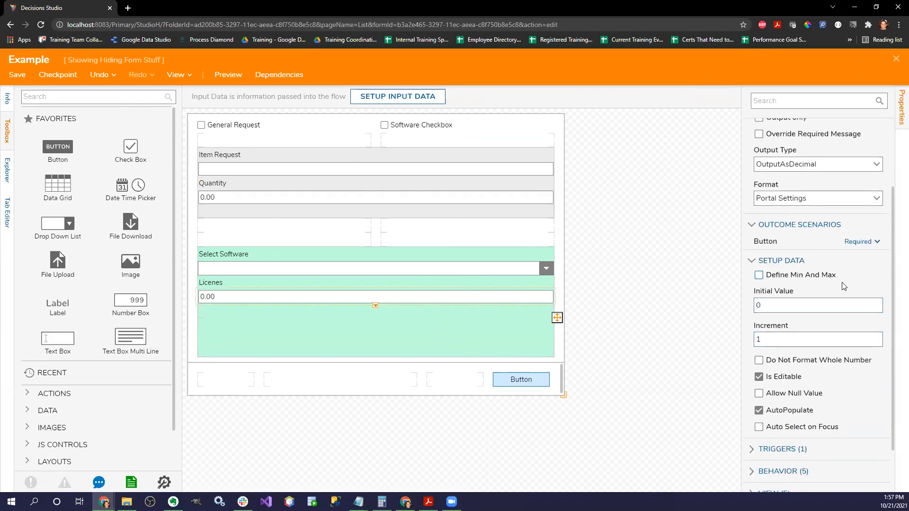
pyautogui.click(859, 243)
pyautogui.click(848, 275)
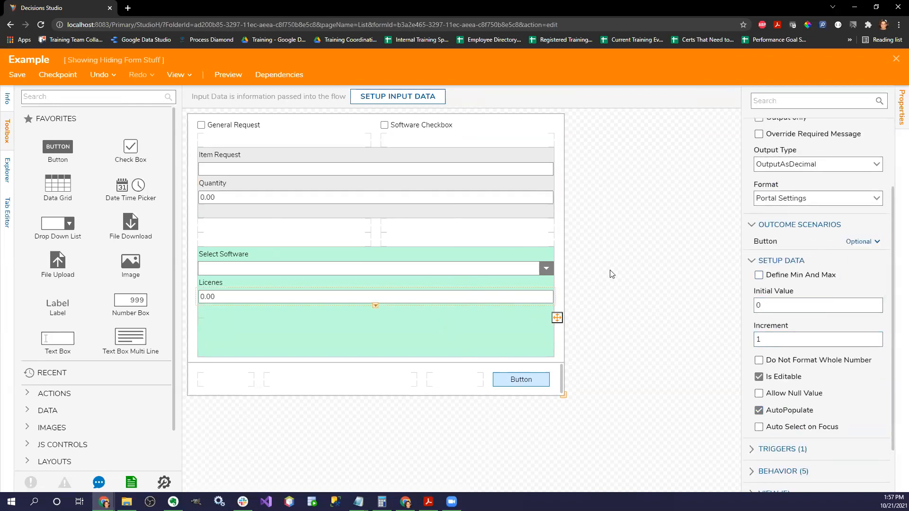
pyautogui.click(523, 269)
pyautogui.scroll(-3, 836, 362)
pyautogui.click(859, 285)
pyautogui.click(839, 324)
# - Make the Quantity and Item Request fields optional for the Button outcome and save the form
pyautogui.click(537, 211)
pyautogui.click(858, 337)
pyautogui.click(861, 369)
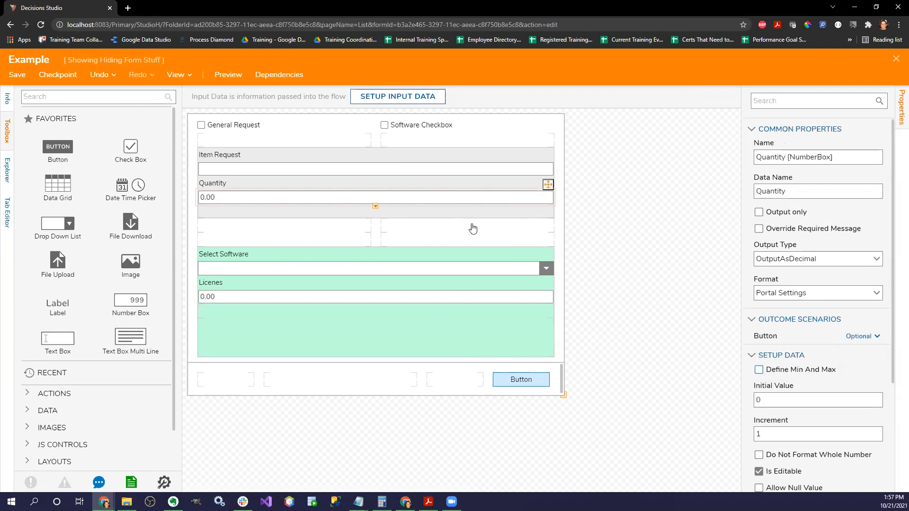
pyautogui.click(478, 176)
pyautogui.click(862, 285)
pyautogui.click(859, 316)
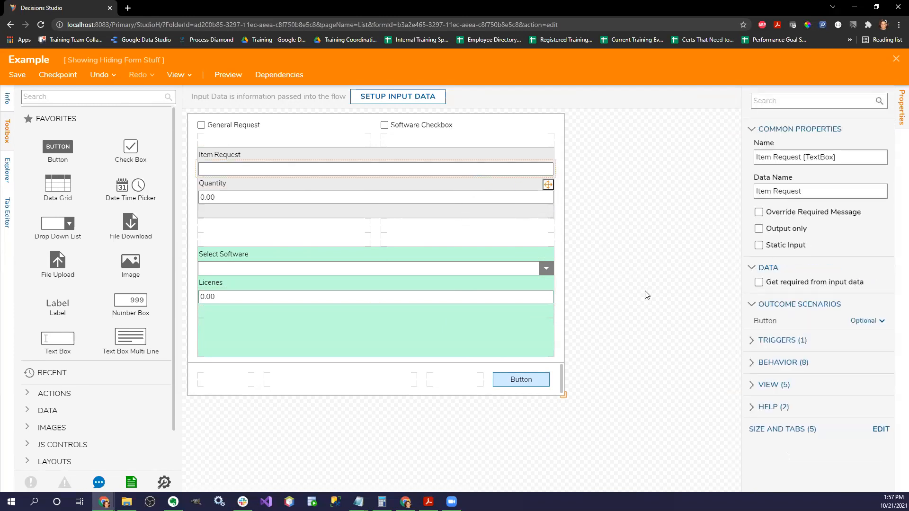
pyautogui.click(646, 295)
pyautogui.click(19, 75)
pyautogui.click(580, 334)
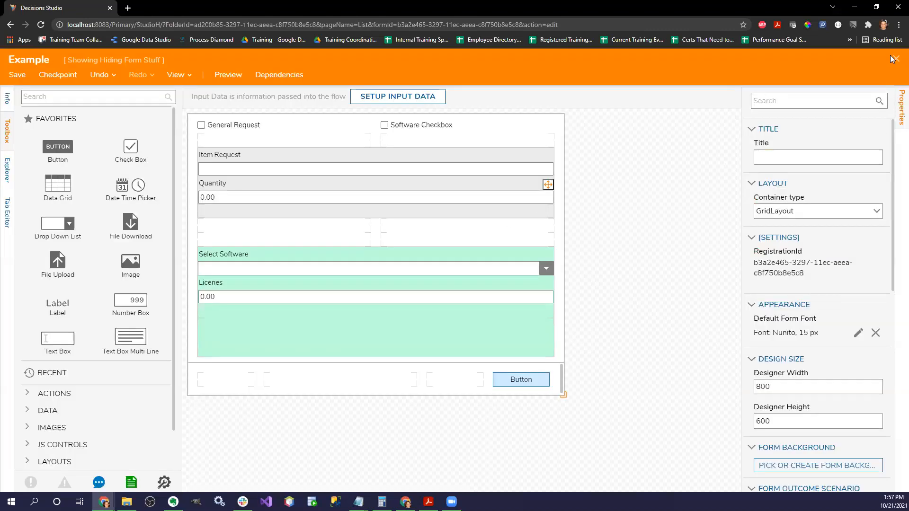
# - Delete the General Request checkbox, put the Software Checkbox in its place and save the form
pyautogui.click(371, 127)
pyautogui.click(395, 127)
pyautogui.click(284, 132)
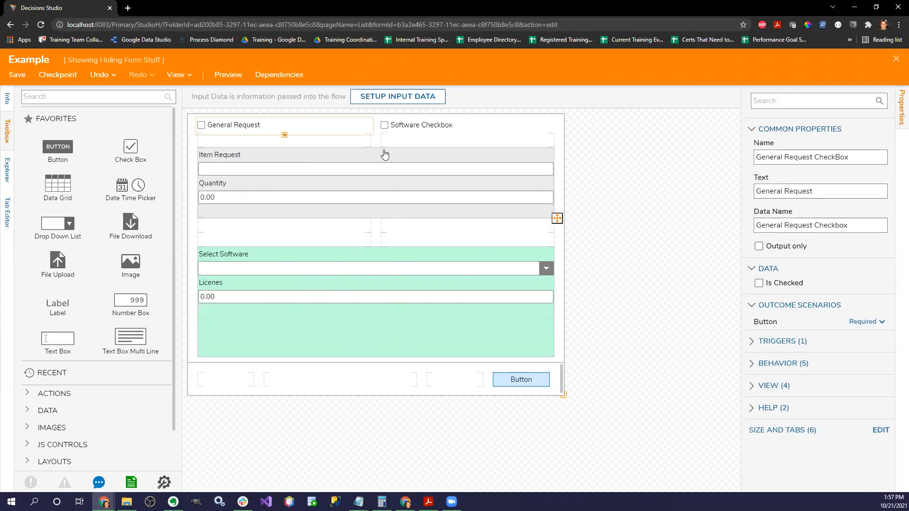
pyautogui.rightClick(340, 132)
pyautogui.click(379, 93)
pyautogui.click(428, 125)
pyautogui.moveTo(385, 129); pyautogui.dragTo(287, 125)
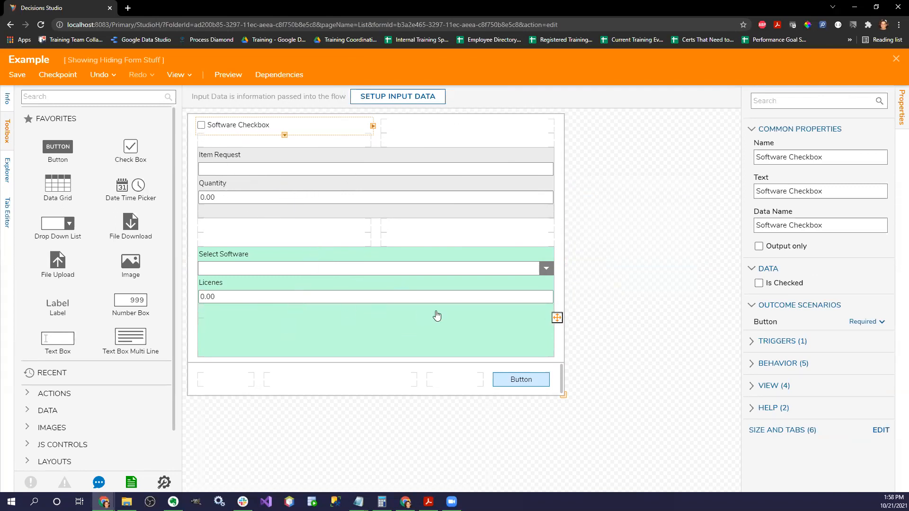
pyautogui.click(18, 75)
# - Add an active form flow named Determine Request Type and set it to run at startup
pyautogui.click(590, 333)
pyautogui.scroll(-4, 851, 270)
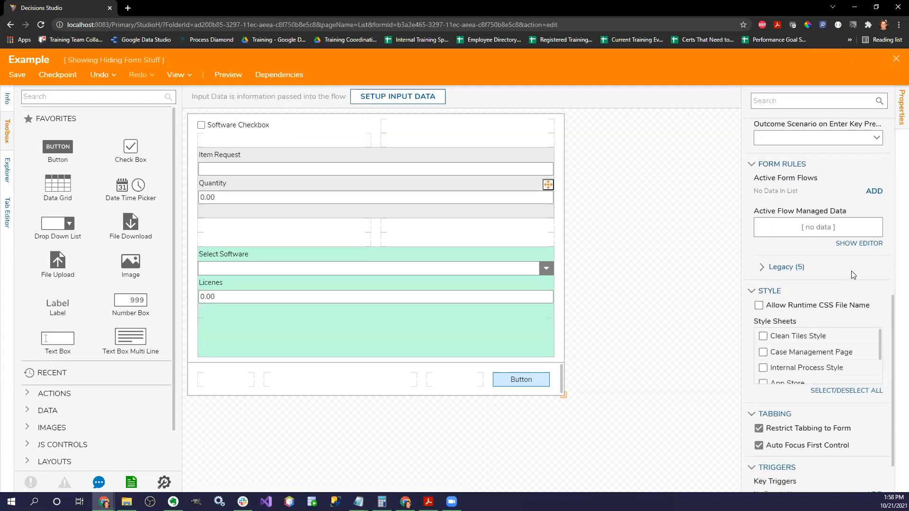
pyautogui.click(874, 192)
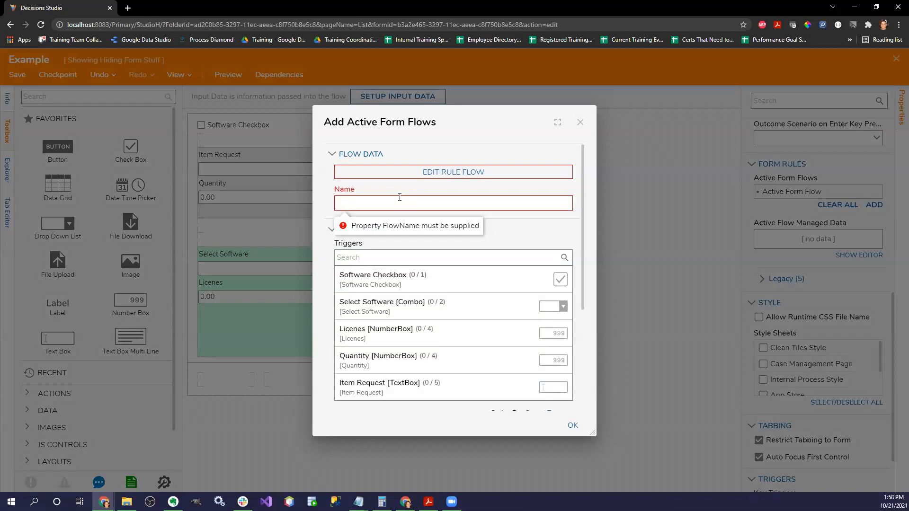
pyautogui.write('Determine Request Type')
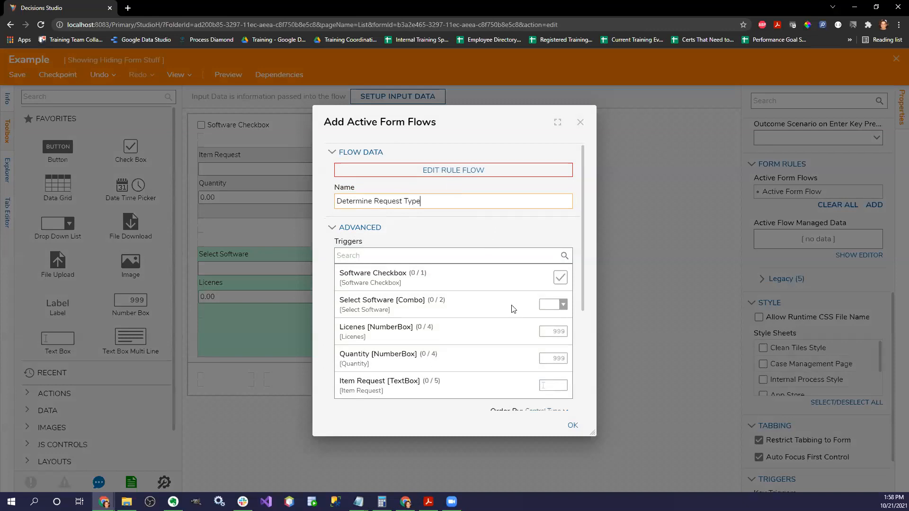
pyautogui.scroll(-3, 393, 284)
pyautogui.click(358, 282)
pyautogui.scroll(2, 464, 256)
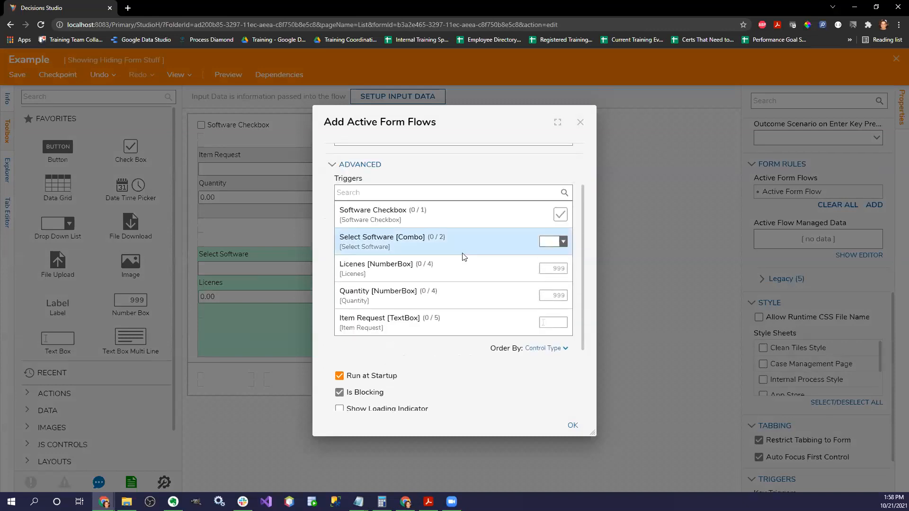
# - Trigger the flow on the Software Checkbox's ValueChanged event and open its rule flow for editing
pyautogui.click(454, 215)
pyautogui.click(351, 230)
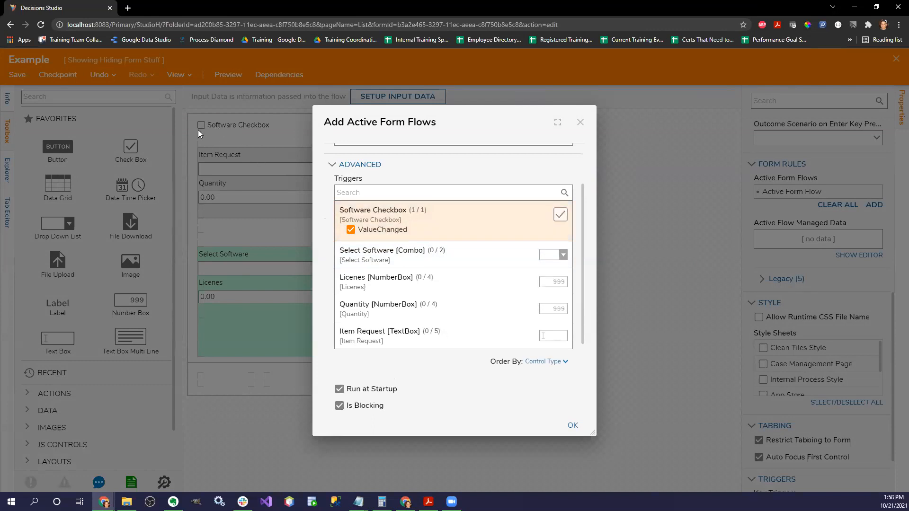
pyautogui.scroll(-1, 487, 284)
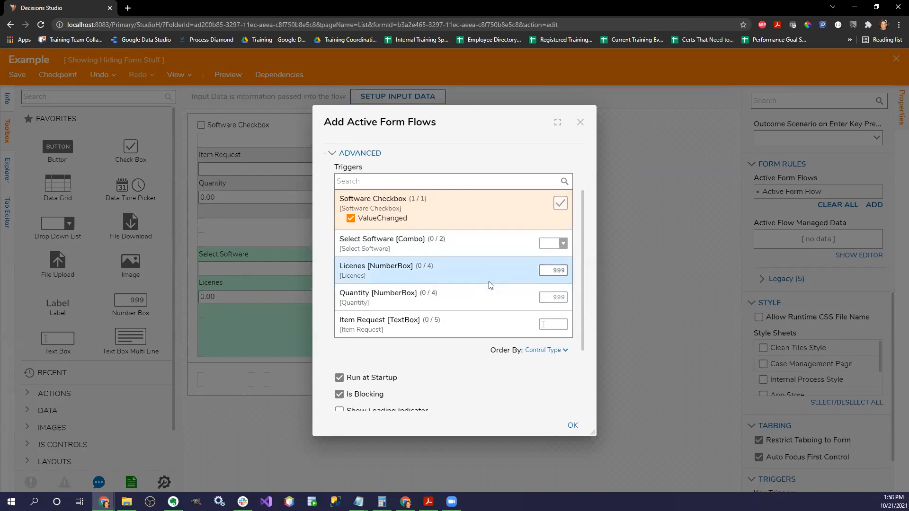
pyautogui.scroll(3, 487, 277)
pyautogui.click(469, 174)
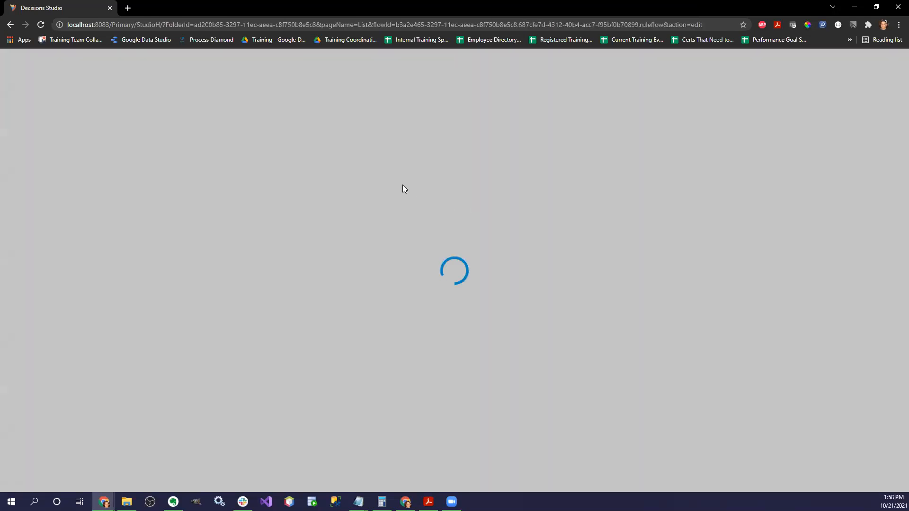
# - Space the start and end steps apart and place a Hide Control form rule step between them
pyautogui.moveTo(191, 153); pyautogui.dragTo(210, 223)
pyautogui.moveTo(439, 232); pyautogui.dragTo(482, 215)
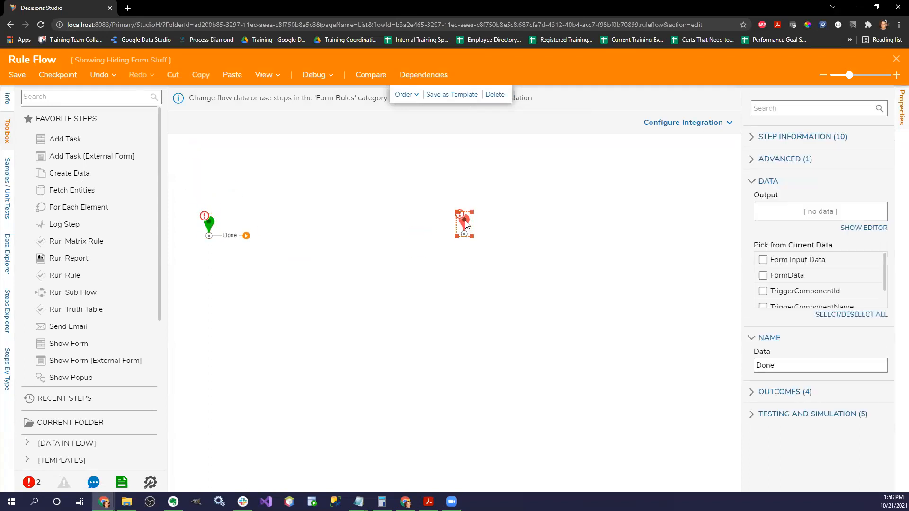
pyautogui.scroll(-4, 120, 154)
pyautogui.scroll(4, 121, 153)
pyautogui.scroll(-5, 90, 284)
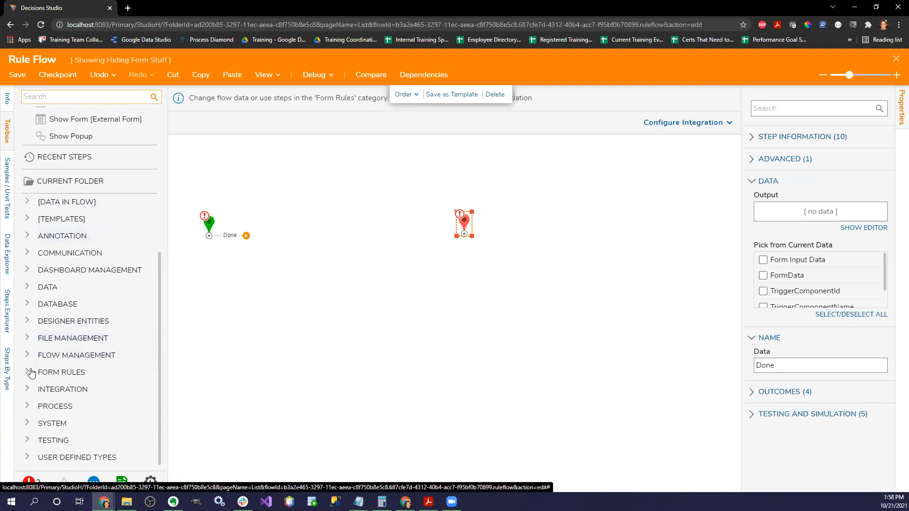
pyautogui.click(42, 372)
pyautogui.scroll(-4, 114, 374)
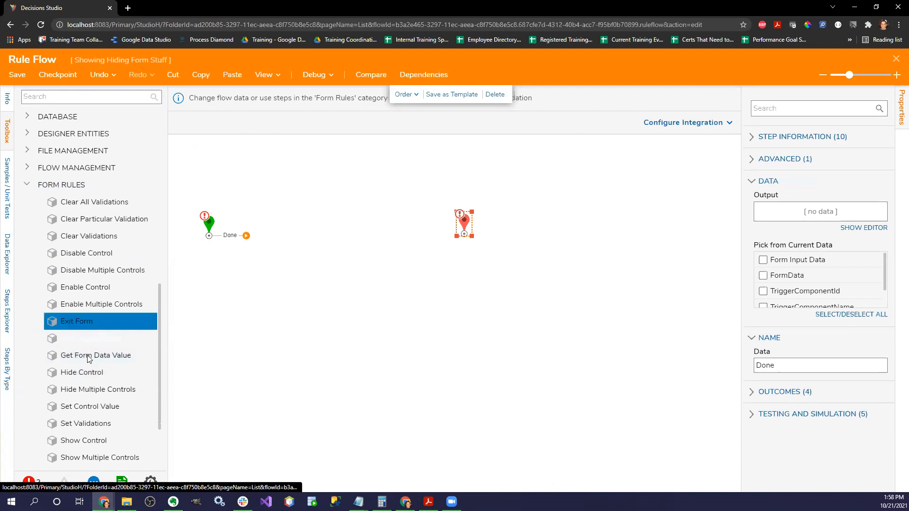
pyautogui.moveTo(93, 377); pyautogui.dragTo(358, 204)
pyautogui.scroll(-1, 117, 385)
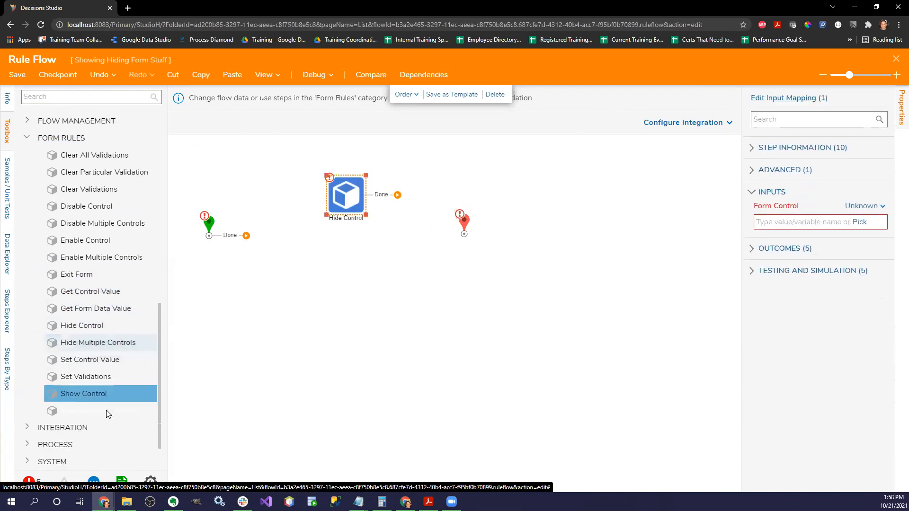
# - Add a Show Control step below the Hide Control step and space both out between the start and end steps
pyautogui.moveTo(119, 394); pyautogui.dragTo(361, 351)
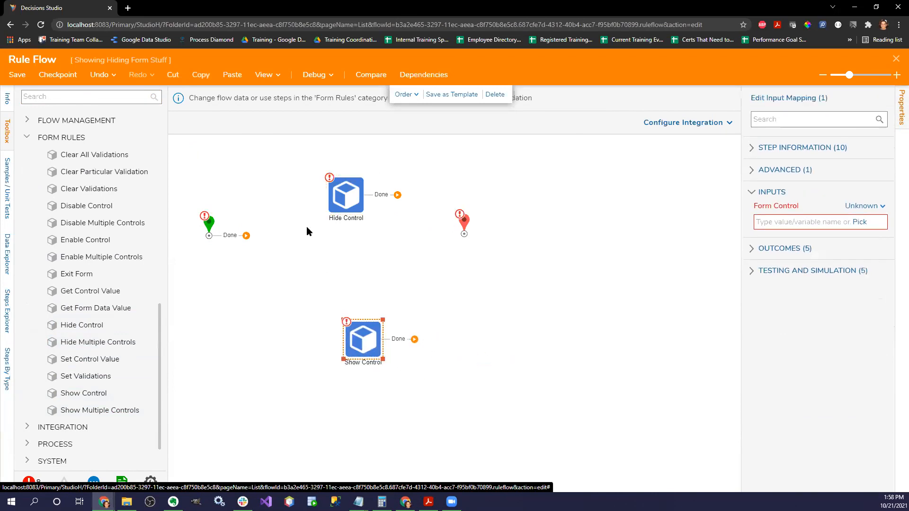
pyautogui.moveTo(361, 188); pyautogui.dragTo(390, 183)
pyautogui.moveTo(363, 339); pyautogui.dragTo(382, 319)
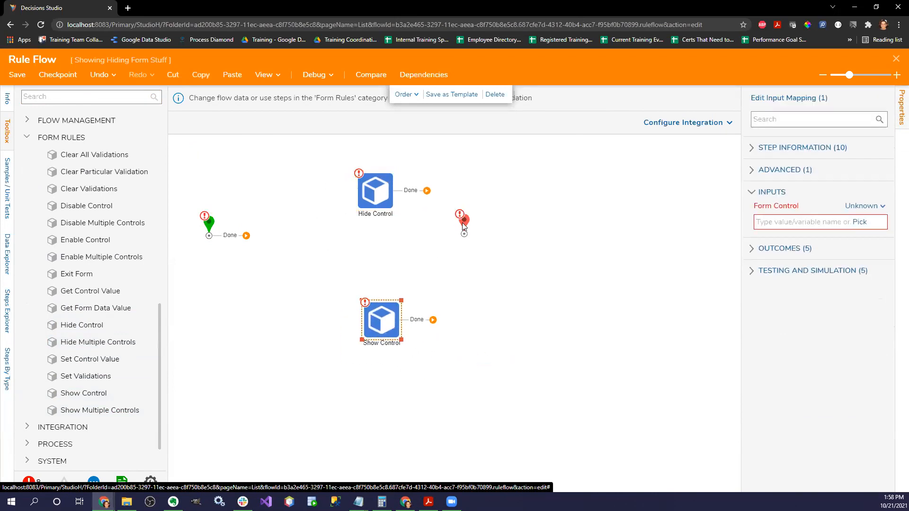
pyautogui.moveTo(463, 226); pyautogui.dragTo(520, 224)
pyautogui.moveTo(382, 322); pyautogui.dragTo(416, 321)
pyautogui.moveTo(373, 201); pyautogui.dragTo(413, 190)
pyautogui.moveTo(397, 316); pyautogui.dragTo(406, 313)
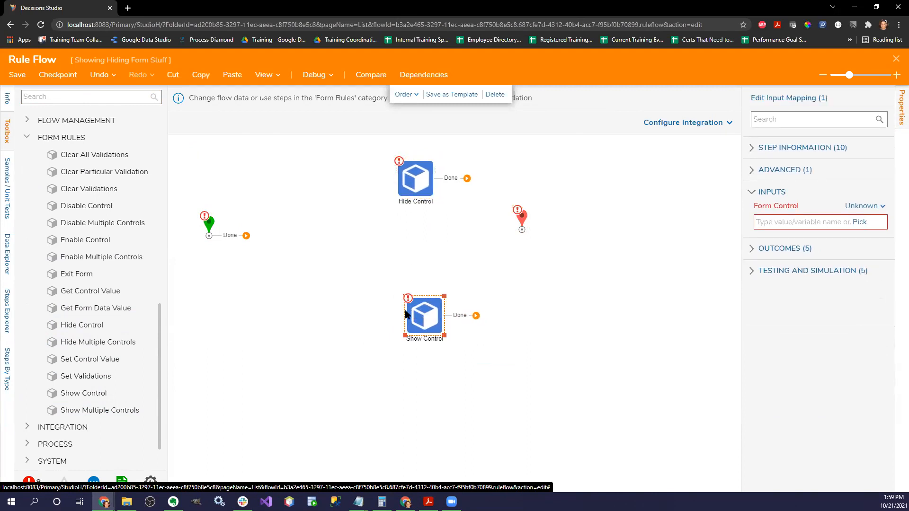
# - Search the steps for "is value" and place a Value Is True rule connected after the start step
pyautogui.click(102, 94)
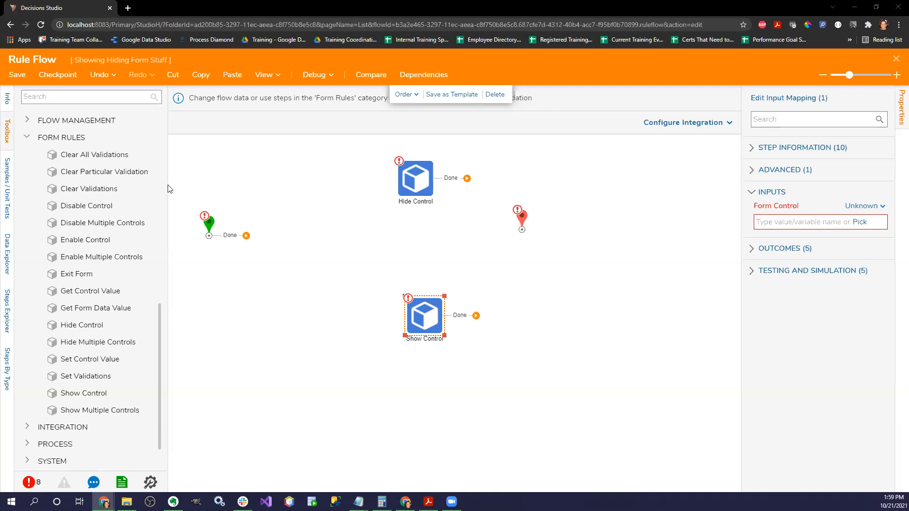
pyautogui.click(83, 96)
pyautogui.write('is value')
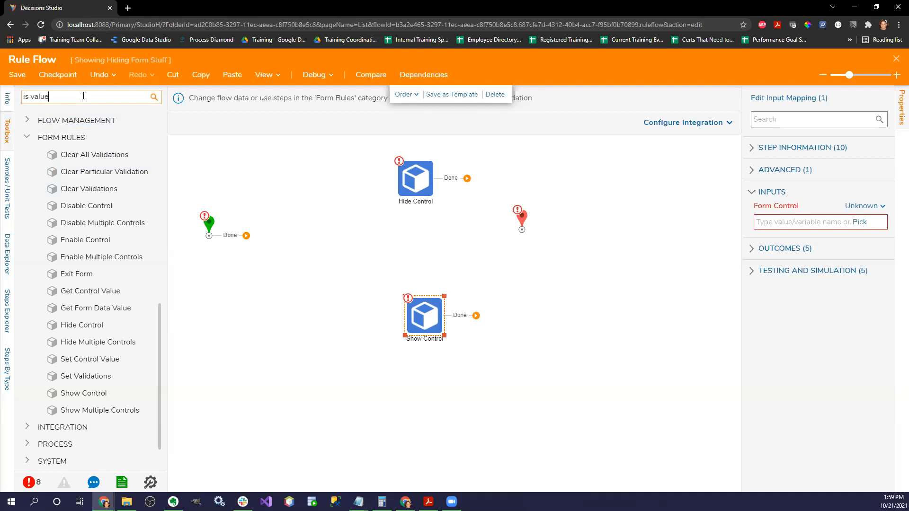
pyautogui.moveTo(110, 135); pyautogui.dragTo(285, 235)
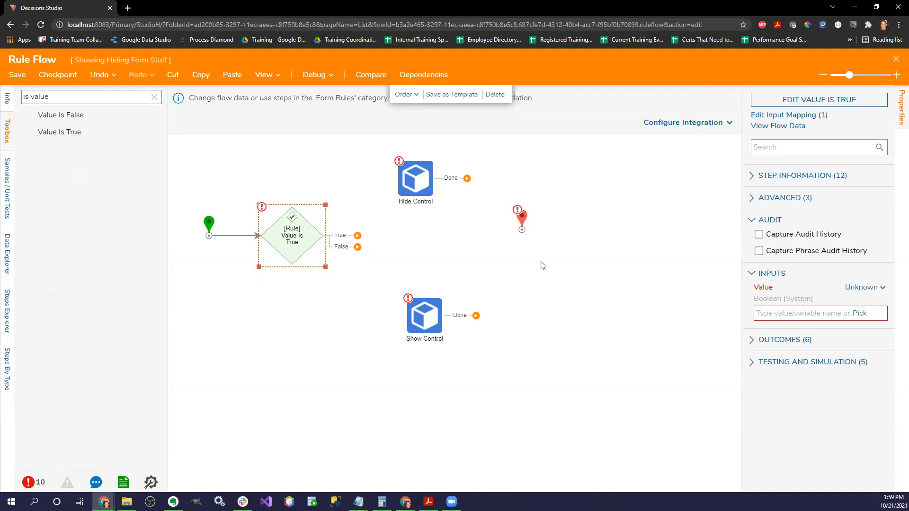
# - Map the Value Is True rule's Value input from the flow to FormData.SoftwareCheckbox.Value
pyautogui.click(865, 287)
pyautogui.click(745, 263)
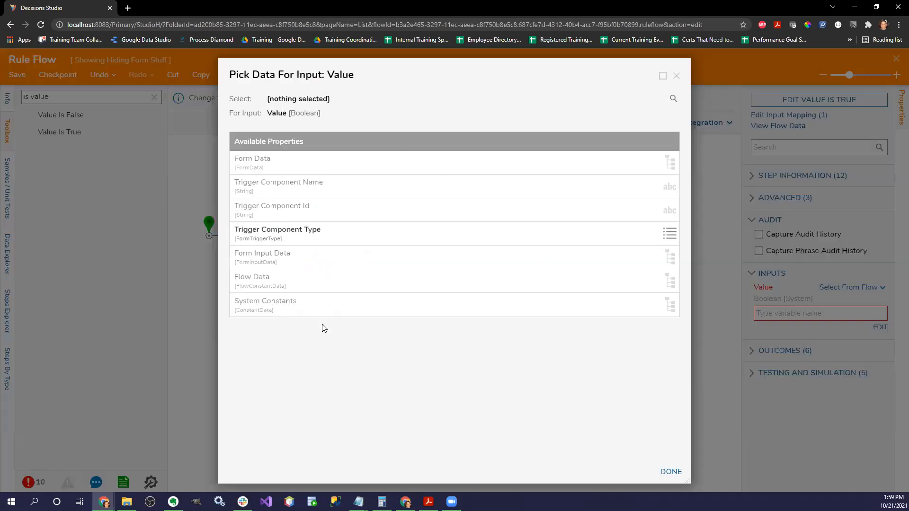
pyautogui.click(288, 166)
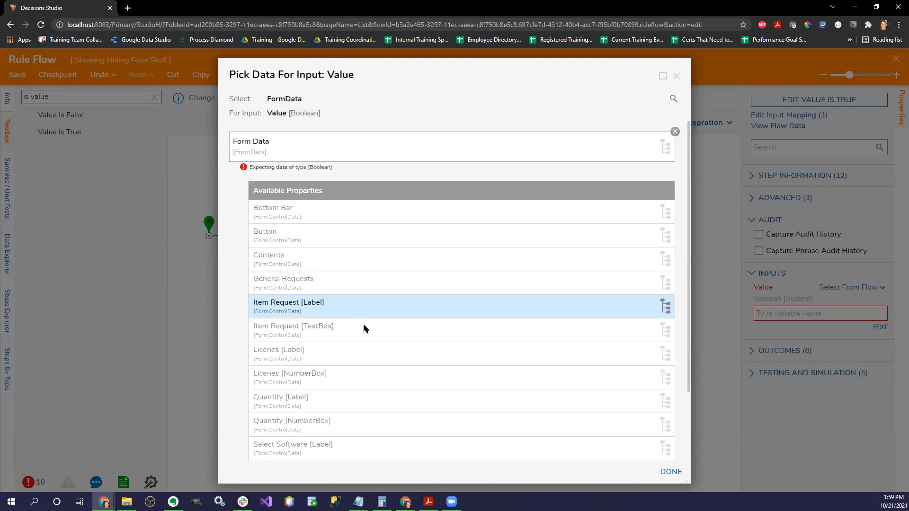
pyautogui.scroll(-3, 398, 310)
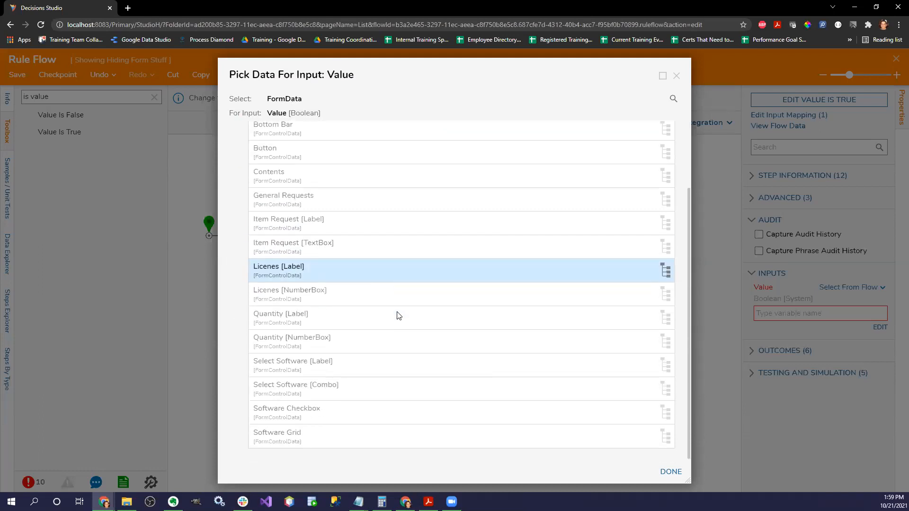
pyautogui.click(362, 416)
pyautogui.click(305, 308)
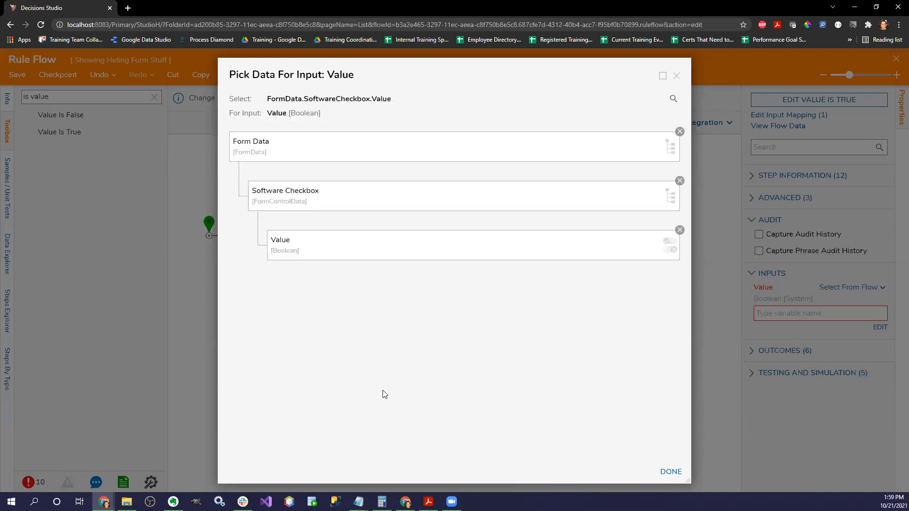
pyautogui.click(663, 473)
# - Chain the Hide Control step into the Show Control step and connect Show Control to the end step
pyautogui.moveTo(422, 190); pyautogui.dragTo(417, 211)
pyautogui.moveTo(424, 321); pyautogui.dragTo(456, 199)
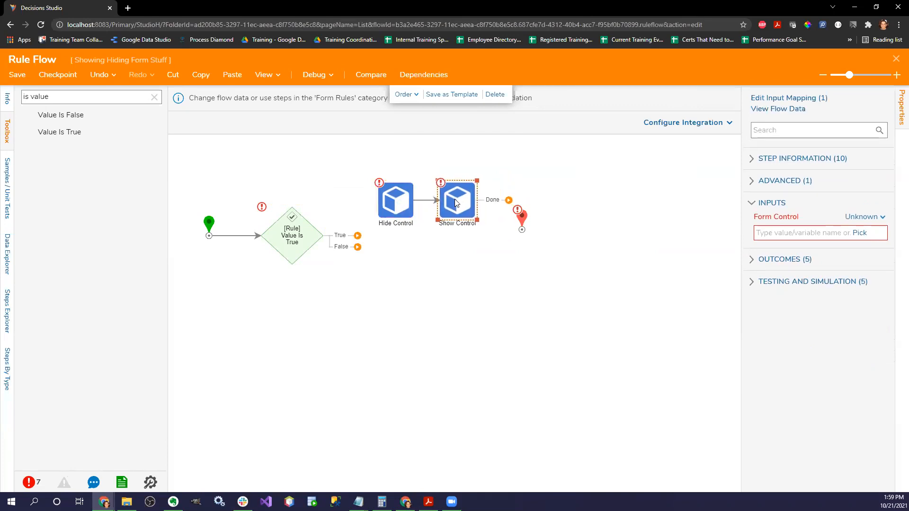
pyautogui.click(510, 200)
pyautogui.click(570, 108)
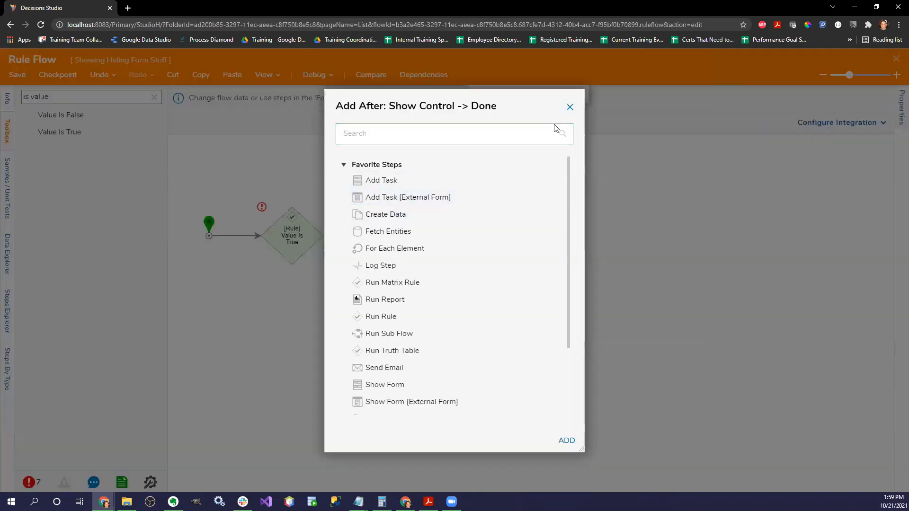
pyautogui.moveTo(509, 201); pyautogui.dragTo(524, 222)
pyautogui.moveTo(526, 220); pyautogui.dragTo(548, 191)
# - Duplicate the linked Hide Control and Show Control pair and place the copy below the original
pyautogui.moveTo(370, 174); pyautogui.dragTo(485, 243)
pyautogui.click(511, 95)
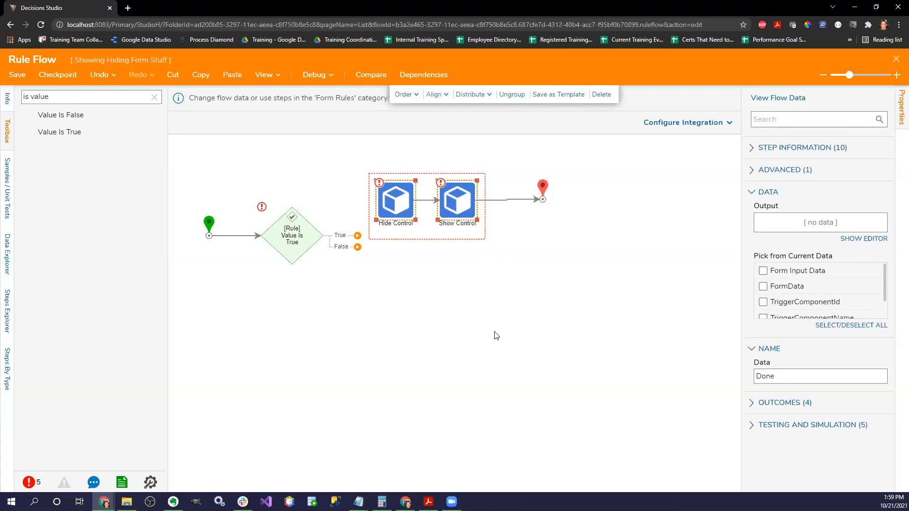
pyautogui.click(483, 284)
pyautogui.click(462, 205)
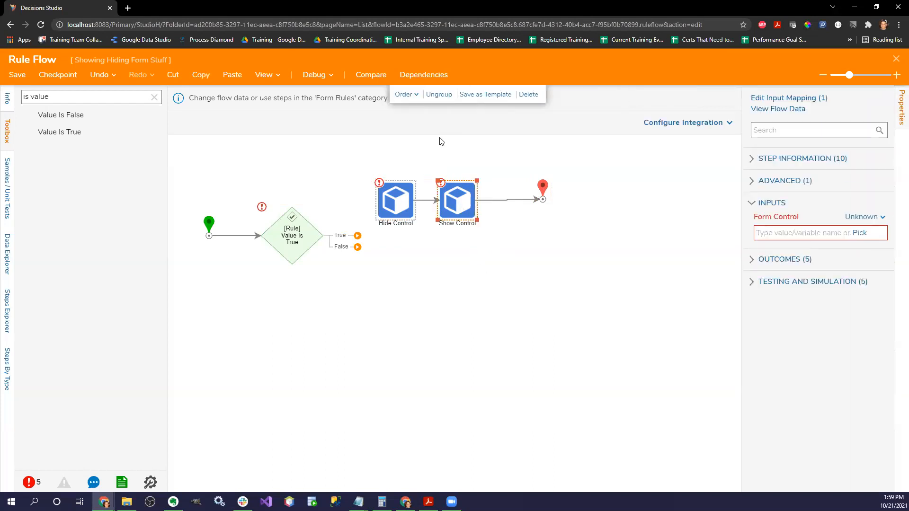
pyautogui.hotkey('ctrl', 'v')
pyautogui.moveTo(475, 227); pyautogui.dragTo(443, 299)
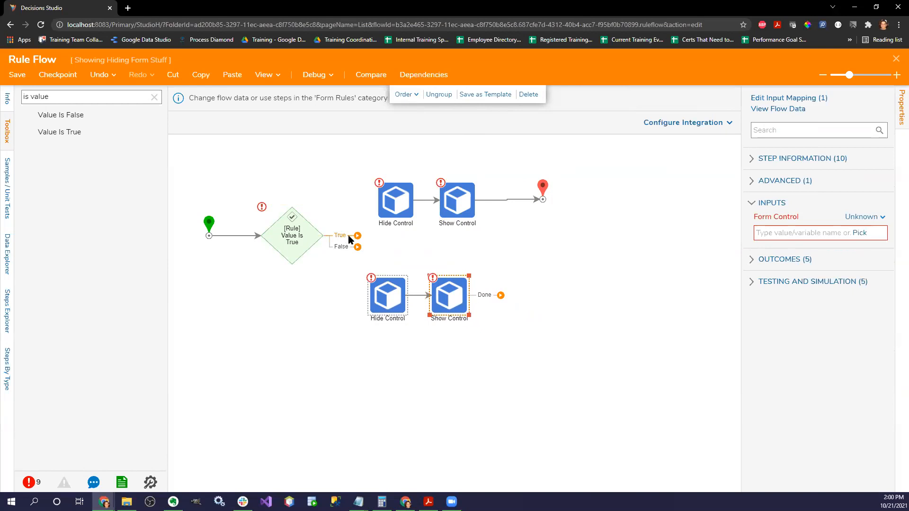
# - Connect the rule's True outcome to the upper pair and False to the lower pair, joining the lower pair to the end step
pyautogui.moveTo(396, 310); pyautogui.dragTo(401, 301)
pyautogui.moveTo(358, 236); pyautogui.dragTo(381, 292)
pyautogui.moveTo(505, 286); pyautogui.dragTo(542, 194)
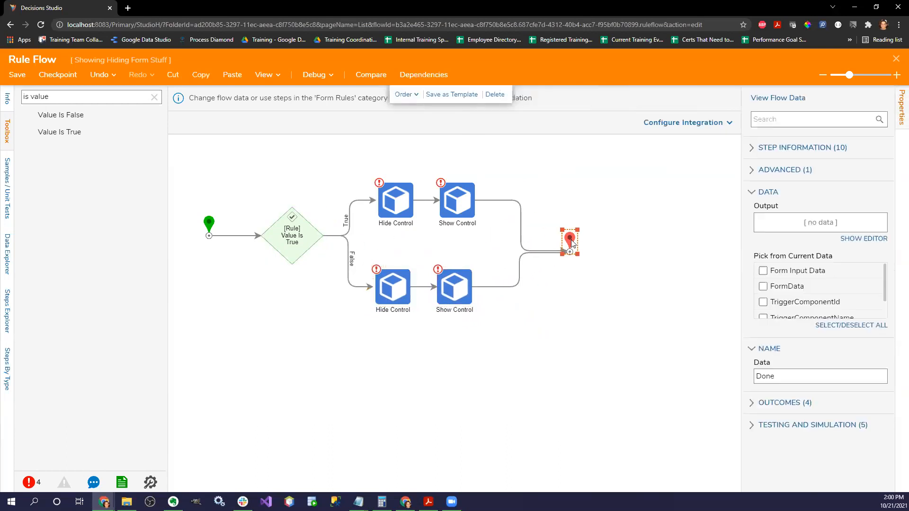
# - Map the True branch's Hide Control step to FormData.GeneralRequests, selected from the flow
pyautogui.click(400, 213)
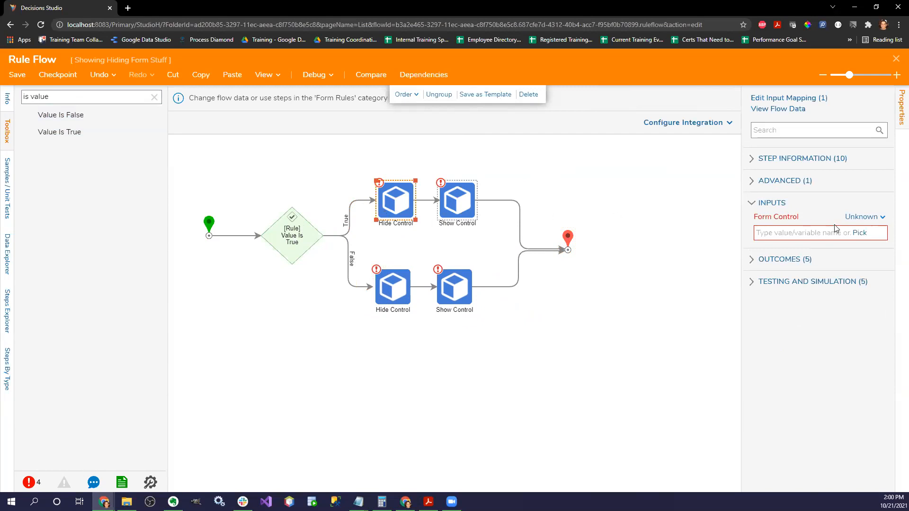
pyautogui.click(847, 216)
pyautogui.click(810, 196)
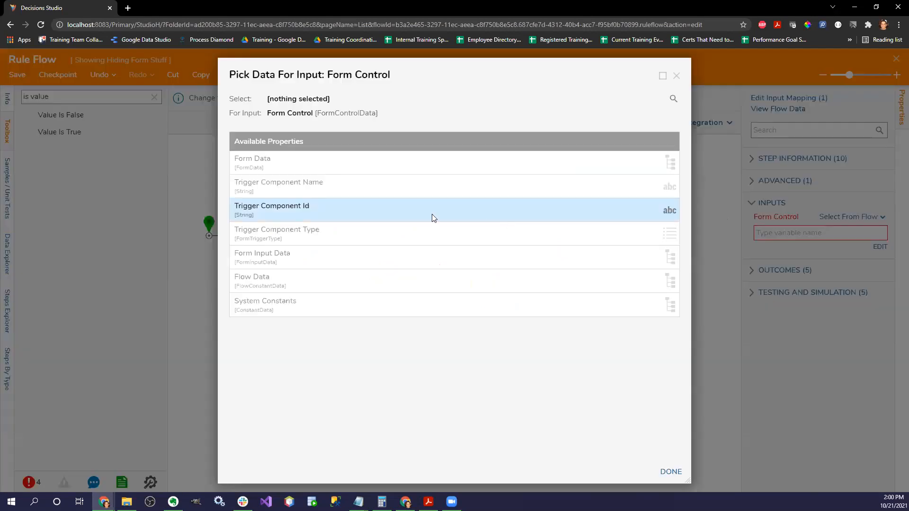
pyautogui.click(335, 172)
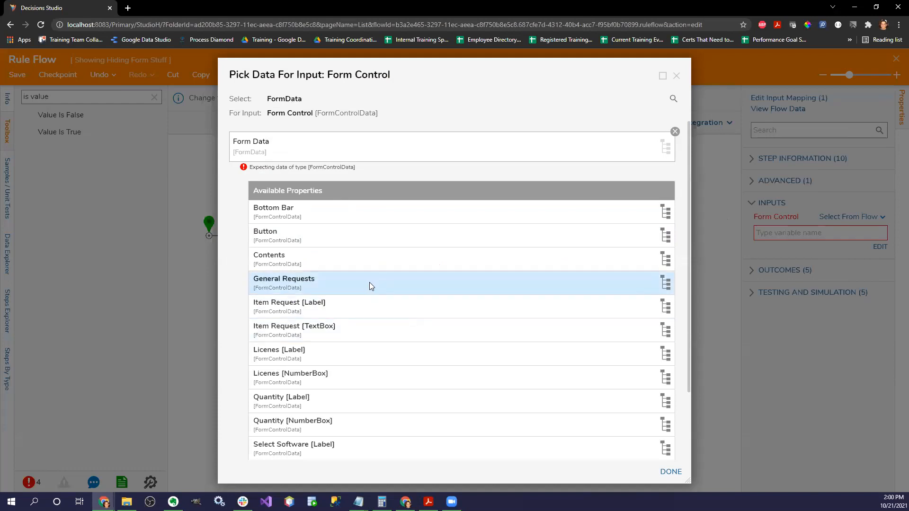
pyautogui.scroll(-2, 365, 283)
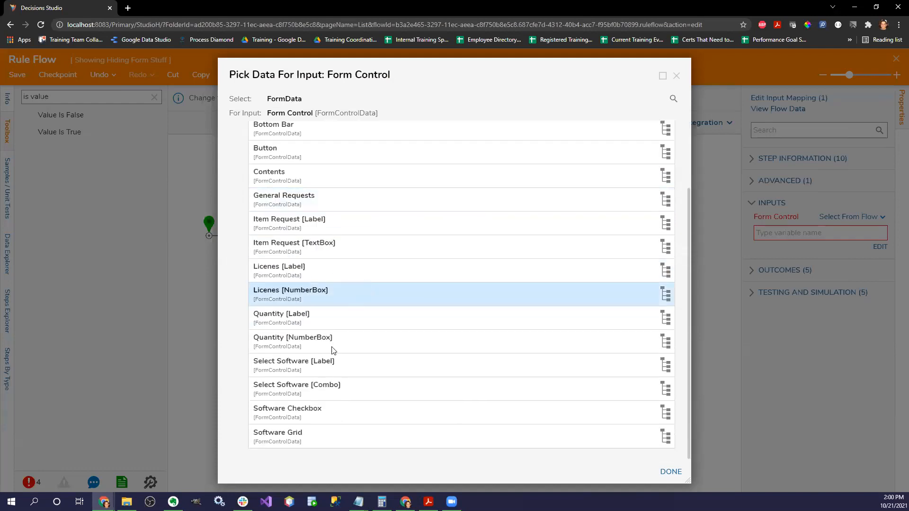
pyautogui.click(306, 197)
pyautogui.click(661, 473)
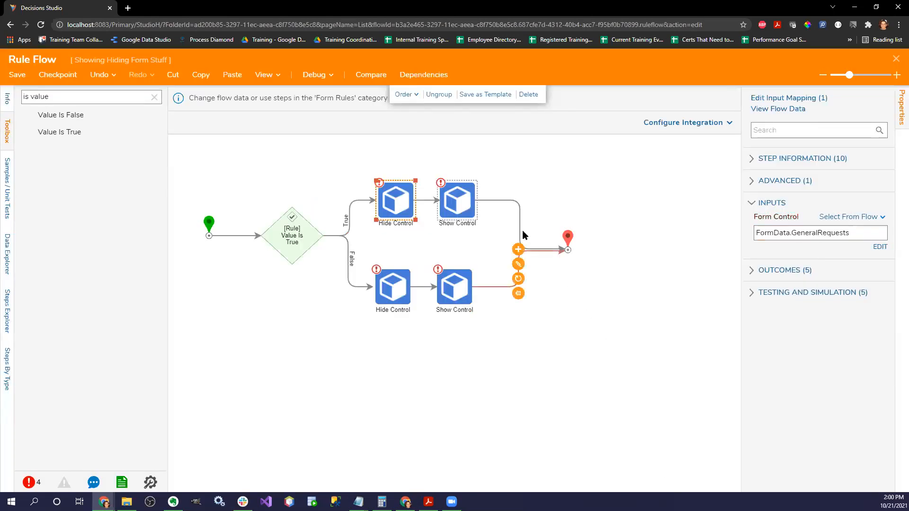
# - Map the True branch's Show Control step to FormData.SoftwareGrid, selected from the flow
pyautogui.click(471, 216)
pyautogui.click(862, 217)
pyautogui.click(805, 195)
pyautogui.click(303, 163)
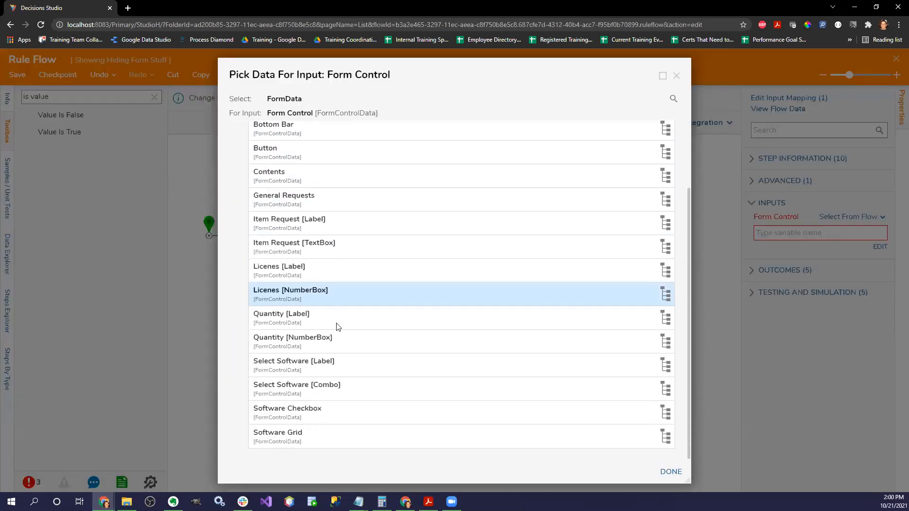
pyautogui.click(319, 430)
pyautogui.click(671, 471)
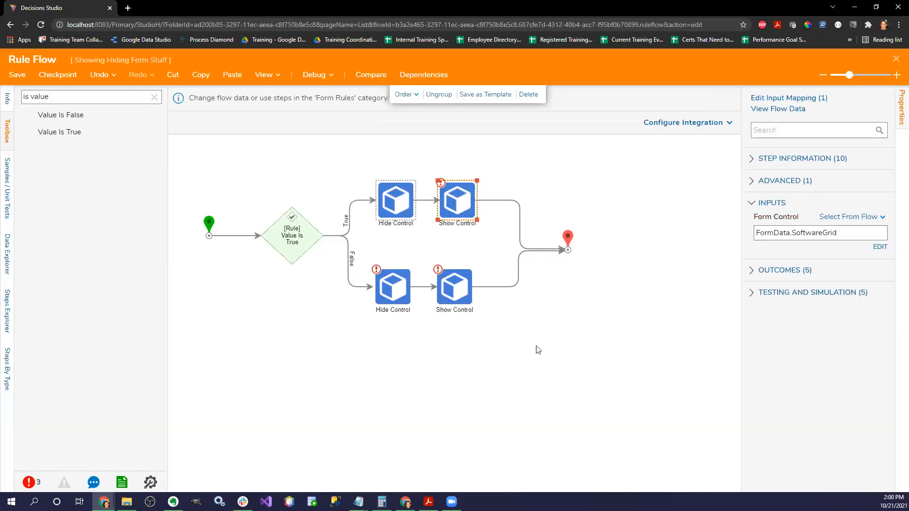
# - Map the False branch's Hide Control step to FormData.SoftwareGrid, selected from the flow
pyautogui.click(395, 282)
pyautogui.click(862, 216)
pyautogui.click(802, 198)
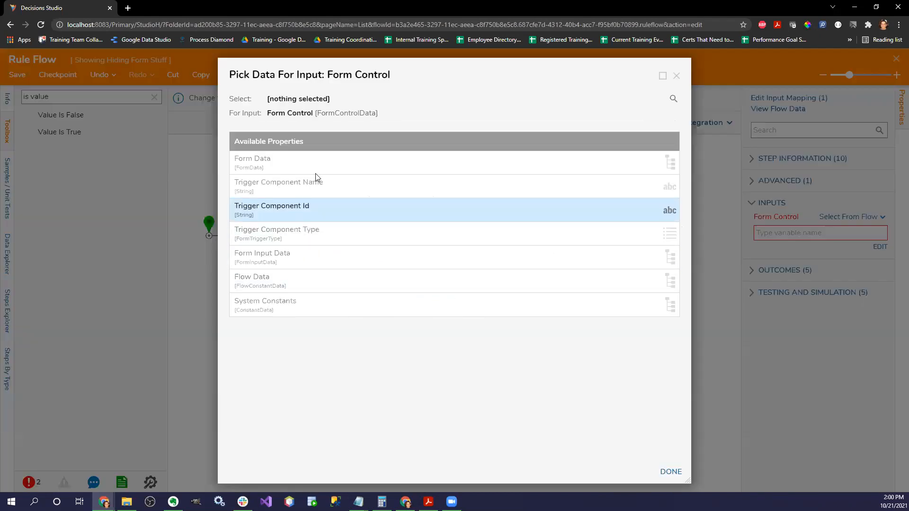
pyautogui.click(315, 163)
pyautogui.scroll(-1, 379, 373)
pyautogui.scroll(-2, 379, 373)
pyautogui.click(321, 431)
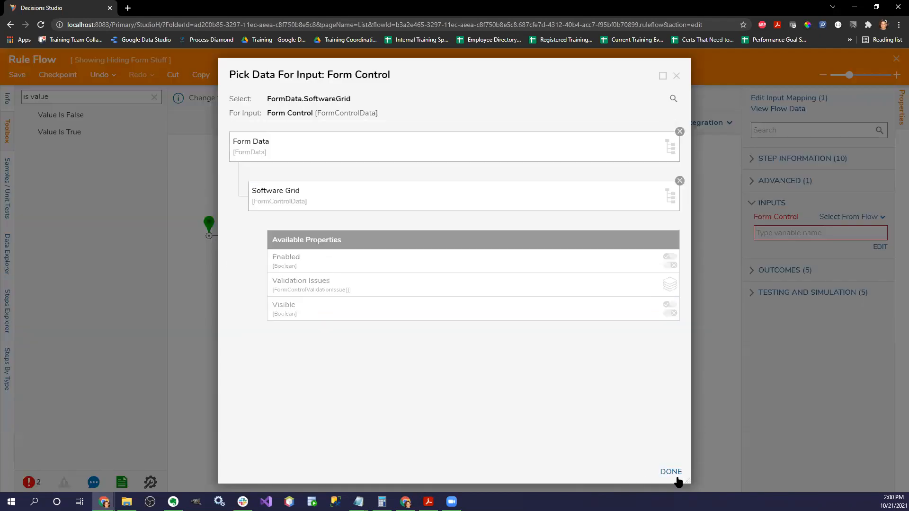
pyautogui.click(672, 473)
# - Map the False branch's Show Control step to FormData.GeneralRequests, selected from the flow
pyautogui.click(449, 297)
pyautogui.click(862, 217)
pyautogui.click(780, 194)
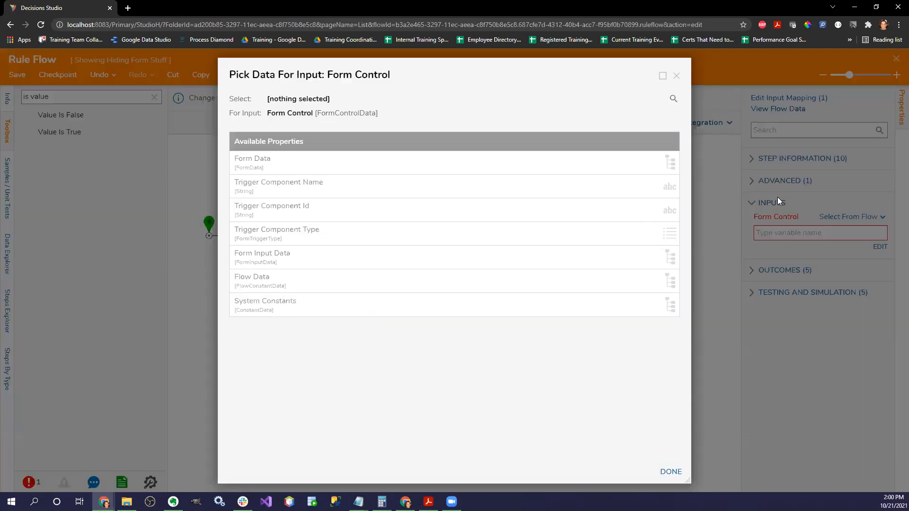
pyautogui.click(371, 158)
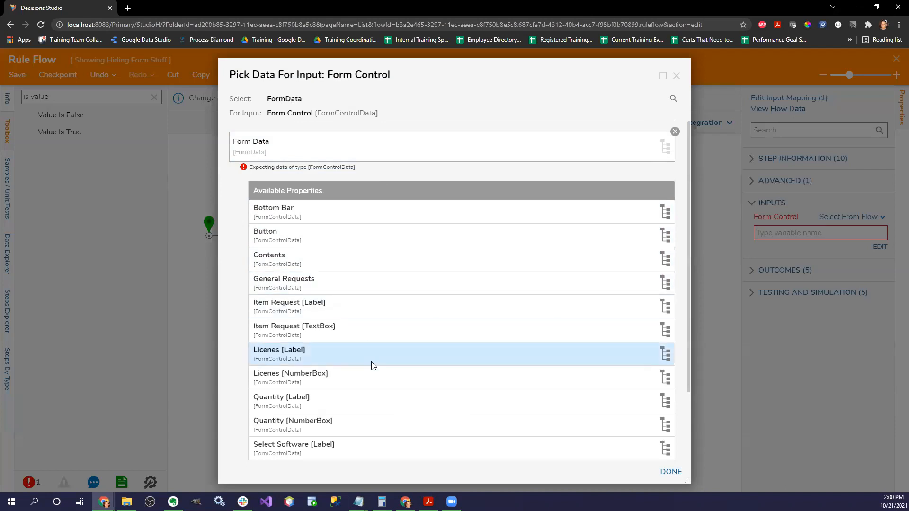
pyautogui.scroll(-2, 371, 366)
pyautogui.scroll(3, 364, 385)
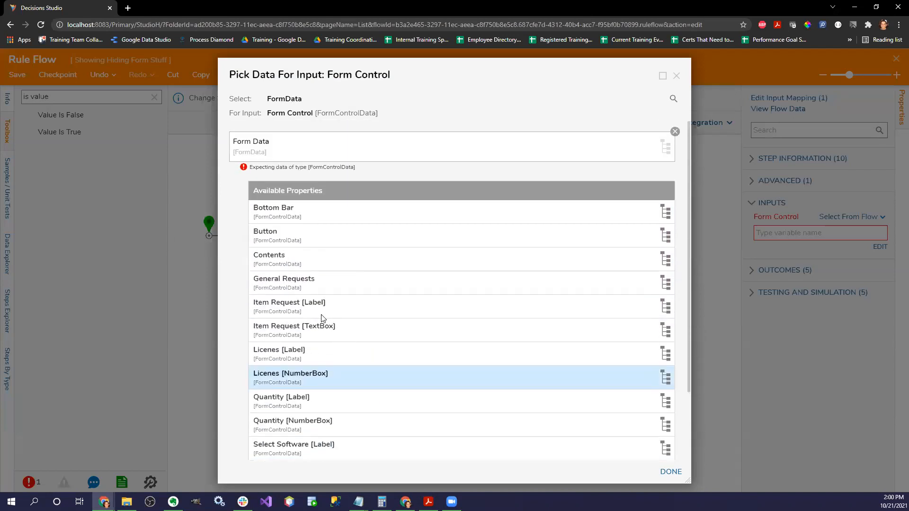
pyautogui.click(306, 285)
pyautogui.click(671, 472)
pyautogui.click(665, 425)
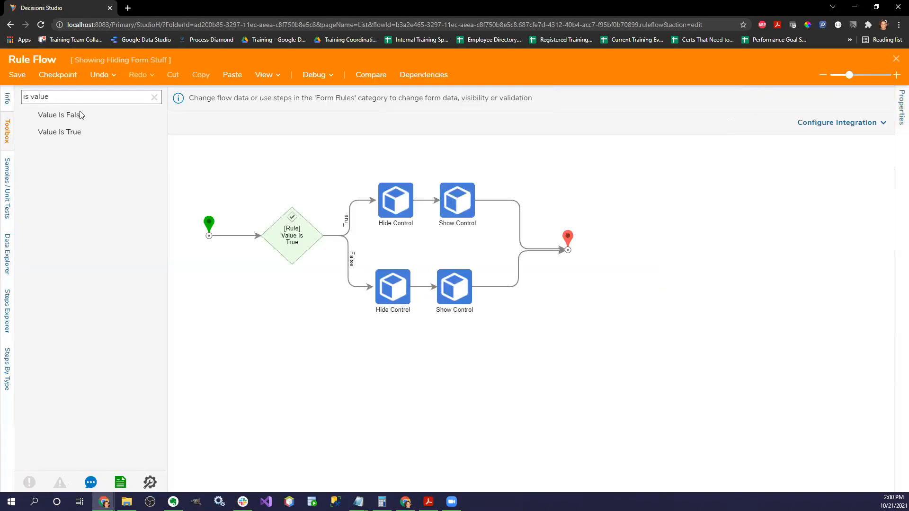
# - Save the rule flow and close it to return to the active form flow settings
pyautogui.click(17, 75)
pyautogui.click(585, 339)
pyautogui.click(897, 58)
# - Confirm the Determine Request Type active form flow settings, then save and close the Example form
pyautogui.scroll(-2, 488, 336)
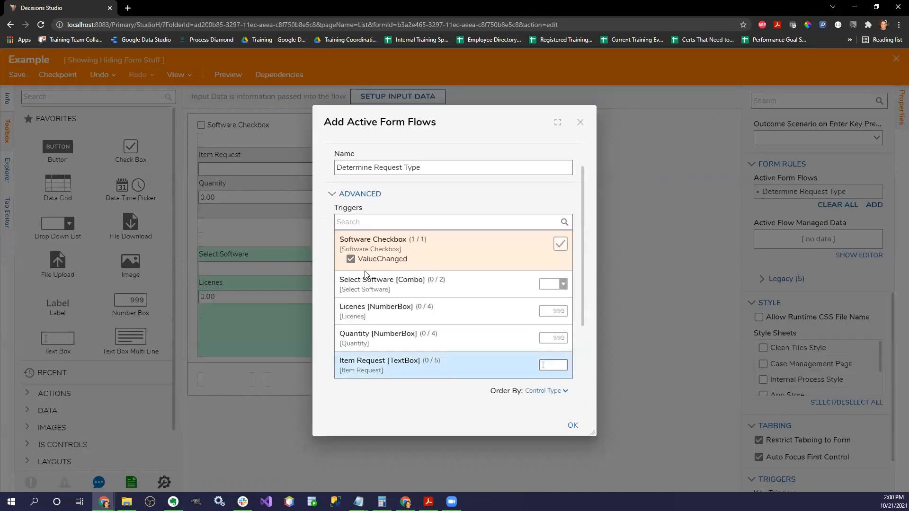
pyautogui.scroll(-3, 392, 280)
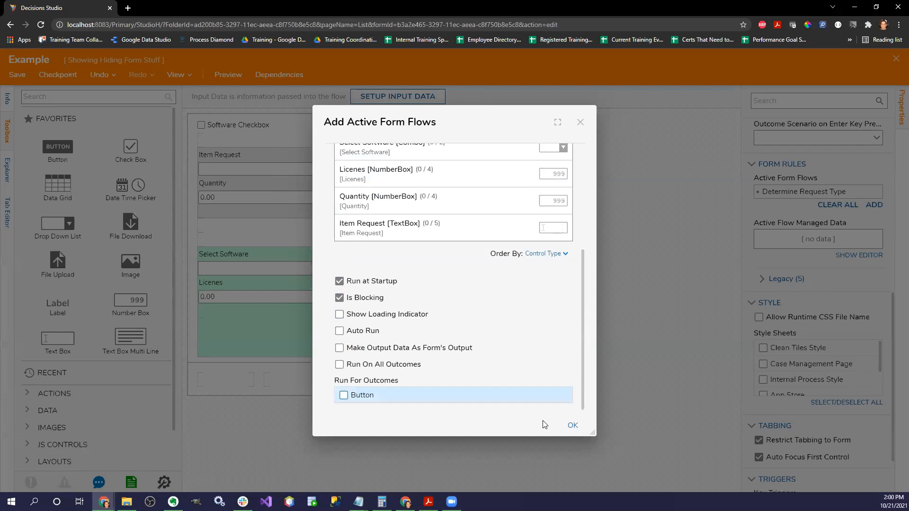
pyautogui.click(572, 425)
pyautogui.click(896, 58)
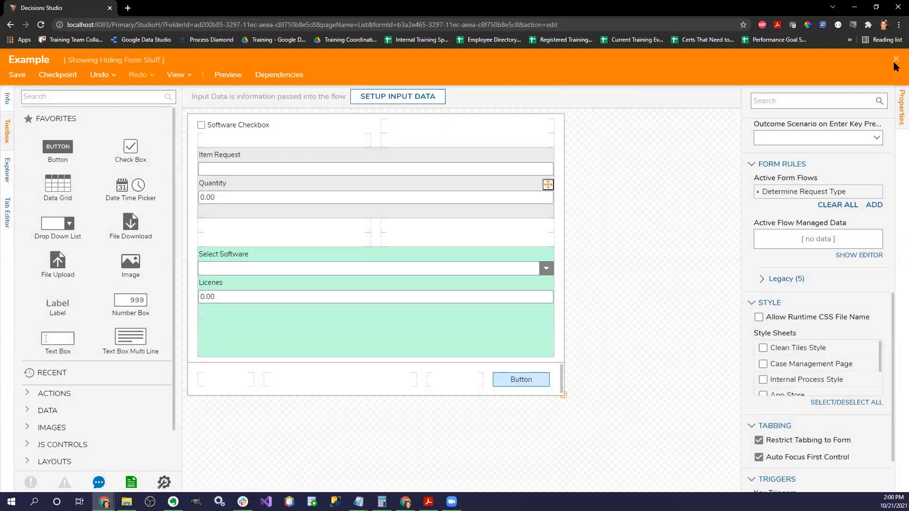
pyautogui.click(580, 338)
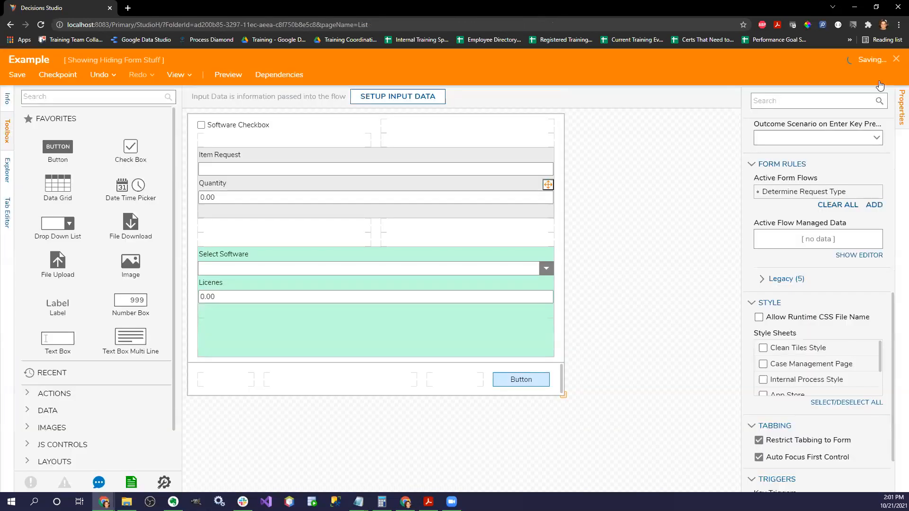
# - Create a new default flow named "Run My Form"
pyautogui.click(157, 110)
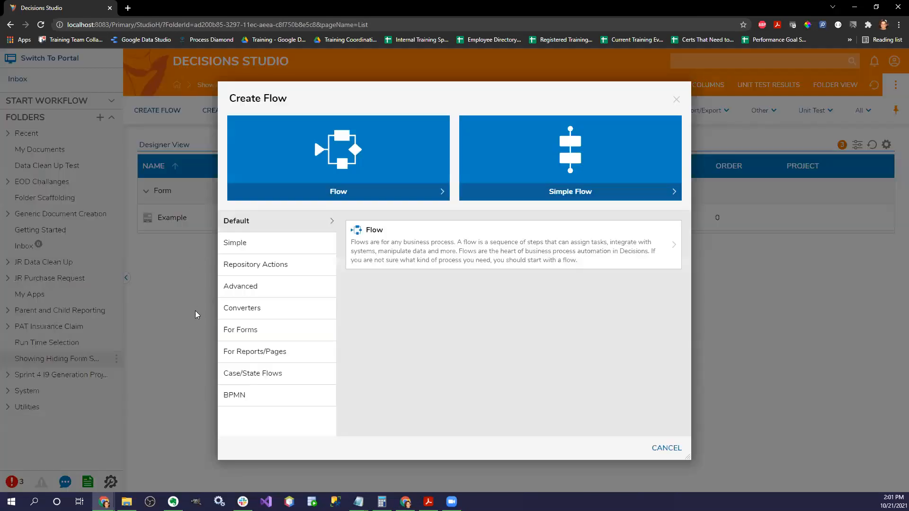
pyautogui.click(389, 247)
pyautogui.doubleClick(404, 292)
pyautogui.tripleClick(404, 291)
pyautogui.press('BackSpace')
pyautogui.write('run')
pyautogui.press('BackSpace')
pyautogui.press('BackSpace')
pyautogui.press('BackSpace')
pyautogui.write('Run M')
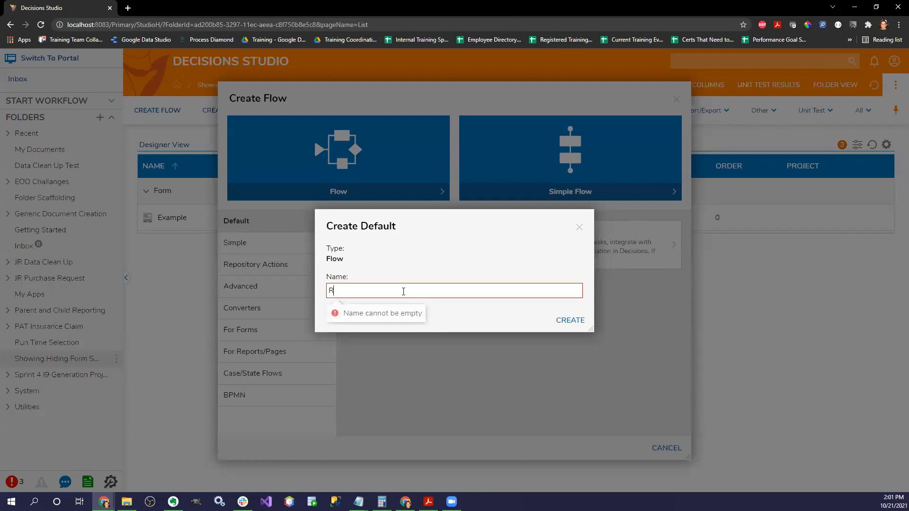
pyautogui.write('y Form')
pyautogui.press('Return')
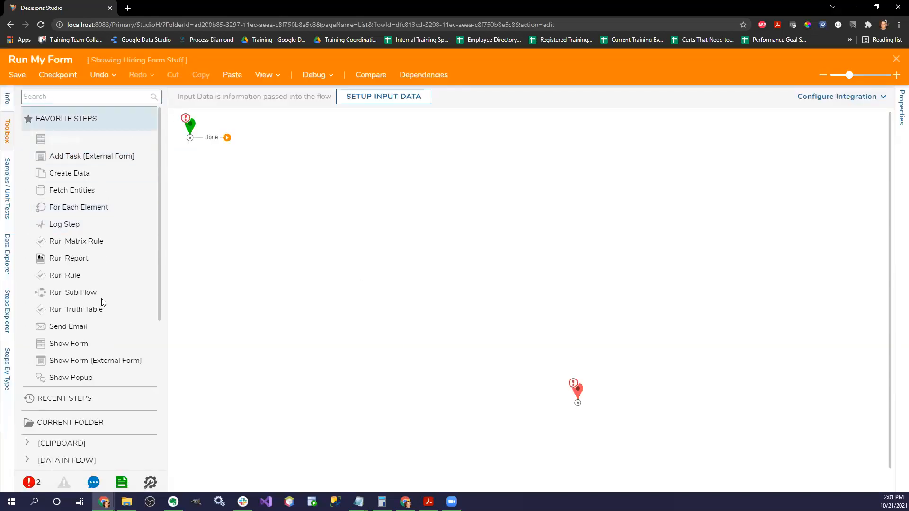
# - Add a form step to the flow and assign the existing Example form to it
pyautogui.moveTo(330, 256); pyautogui.dragTo(331, 256)
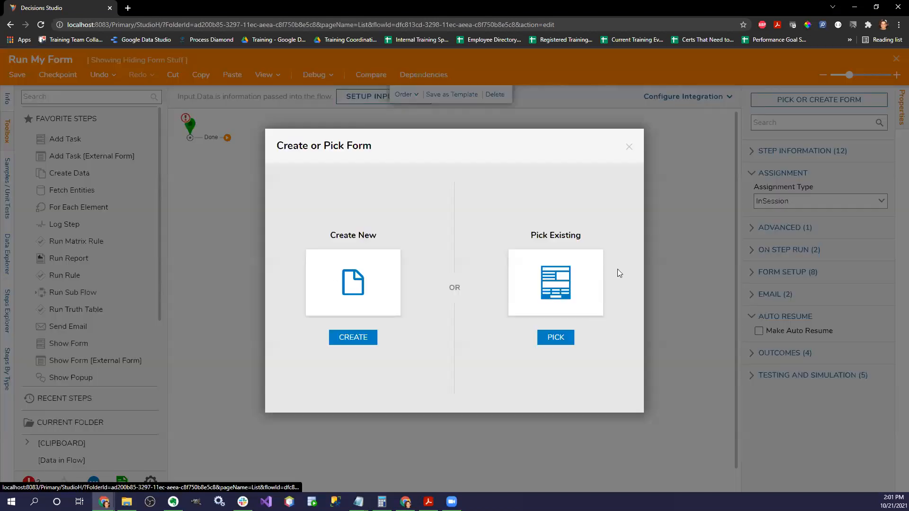
pyautogui.click(556, 337)
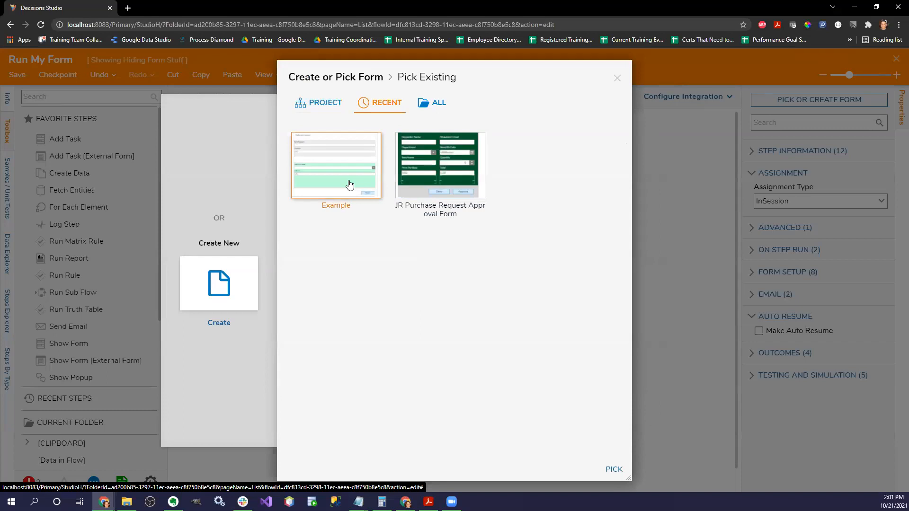
pyautogui.click(625, 471)
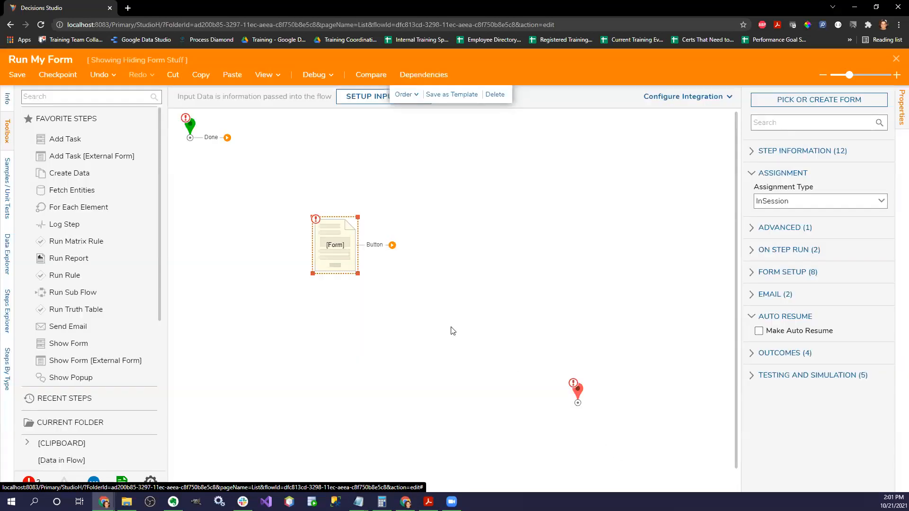
# - Connect the start step to the form step and the form's Button outcome to the end step
pyautogui.click(227, 138)
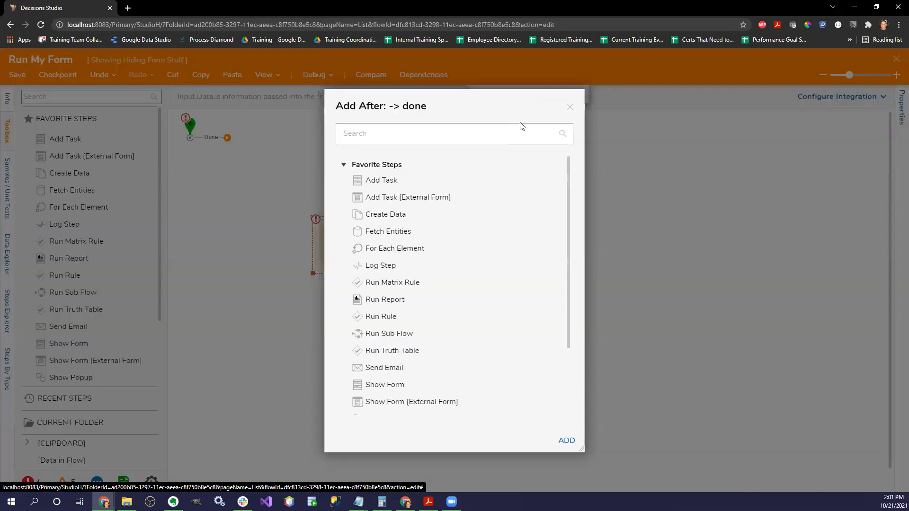
pyautogui.click(570, 111)
pyautogui.moveTo(228, 137); pyautogui.dragTo(314, 251)
pyautogui.moveTo(374, 245); pyautogui.dragTo(577, 403)
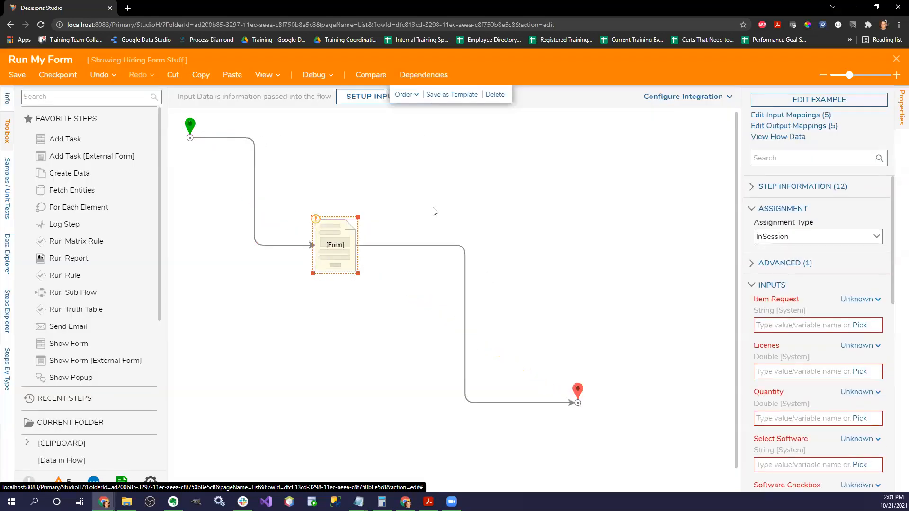
# - Debug the flow, switch the Software Checkbox on and off repeatedly to check the section visibility, and close the debugger
pyautogui.click(416, 197)
pyautogui.click(493, 230)
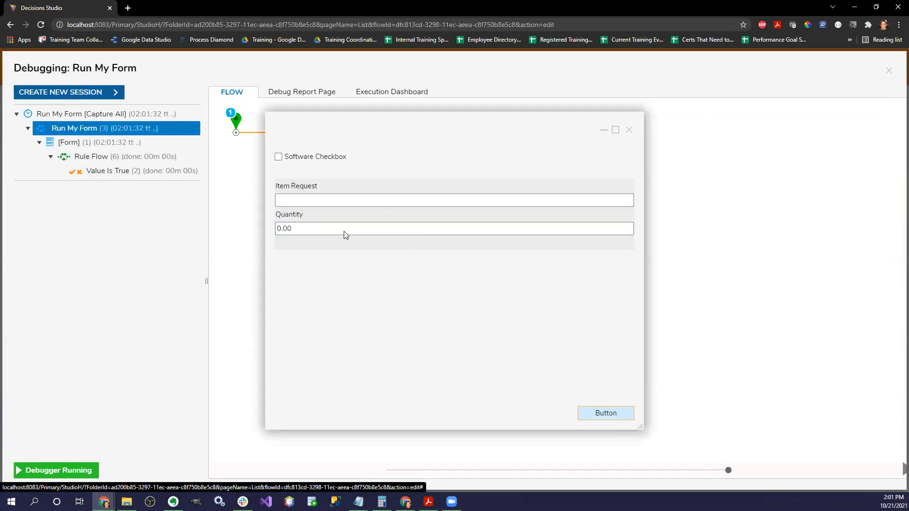
pyautogui.click(278, 157)
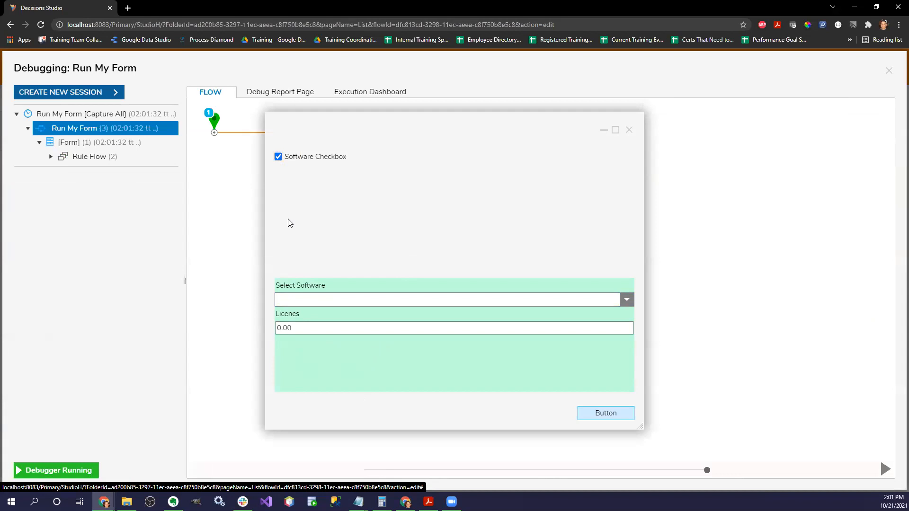
pyautogui.click(279, 158)
pyautogui.click(279, 157)
pyautogui.click(278, 157)
pyautogui.click(279, 158)
pyautogui.click(278, 158)
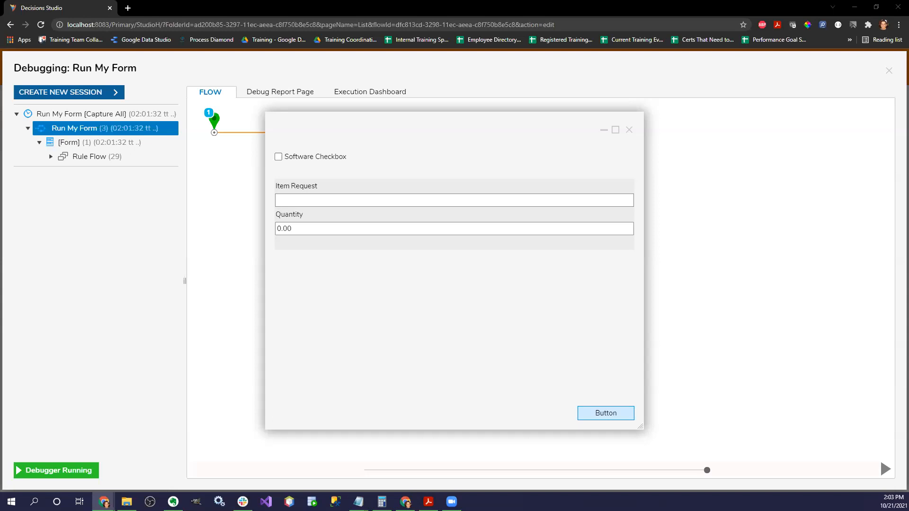
pyautogui.click(278, 157)
pyautogui.click(278, 158)
pyautogui.click(629, 130)
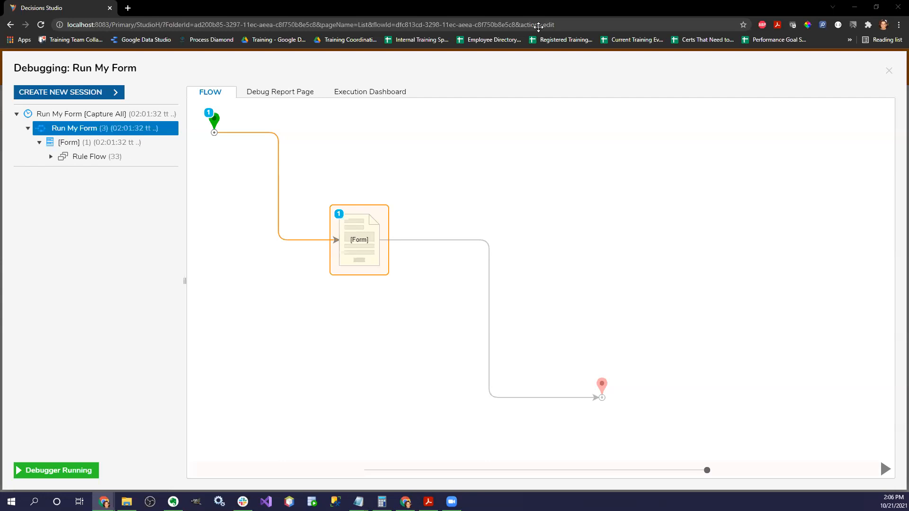
pyautogui.click(889, 71)
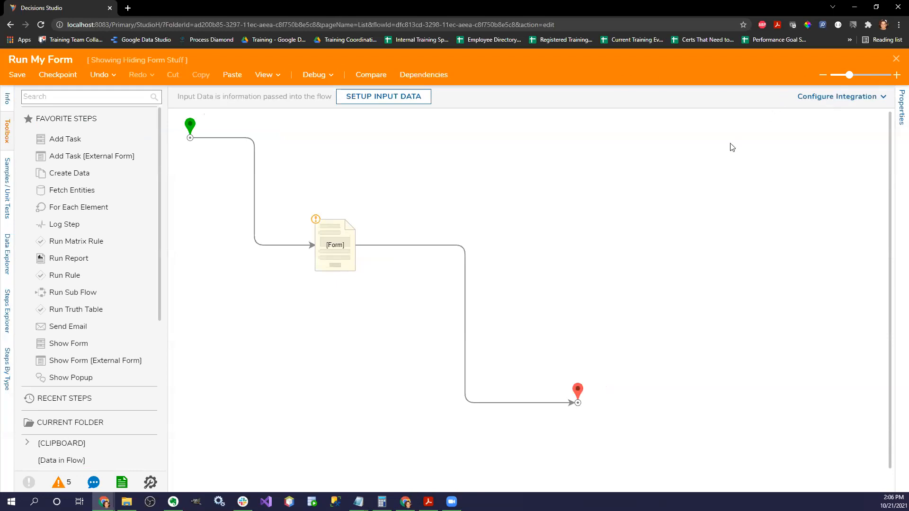
# - Debug the flow again to view the form's initial layout, and close the form and the debugger
pyautogui.click(314, 76)
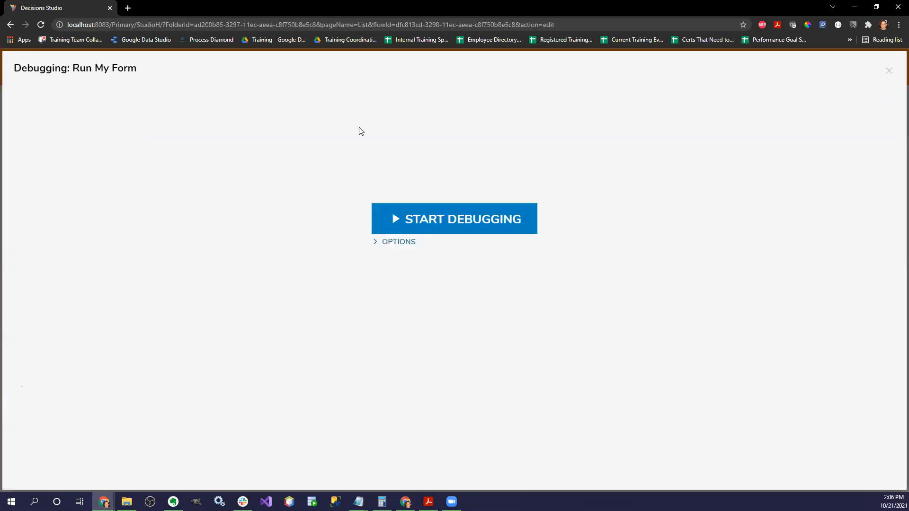
pyautogui.click(391, 210)
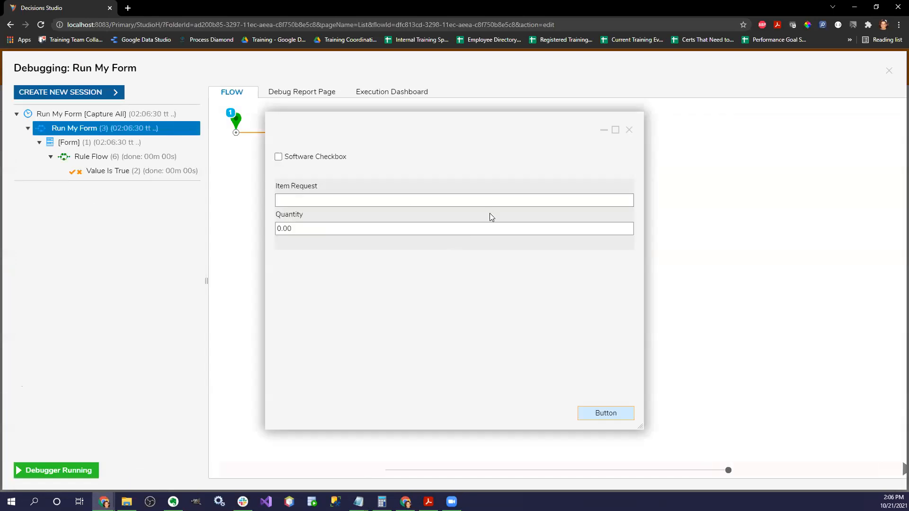
pyautogui.click(628, 130)
pyautogui.click(889, 70)
# - Open the Example form from the flow and move the Software Grid and General Requests grids into the cells beside the Software Checkbox area
pyautogui.doubleClick(334, 256)
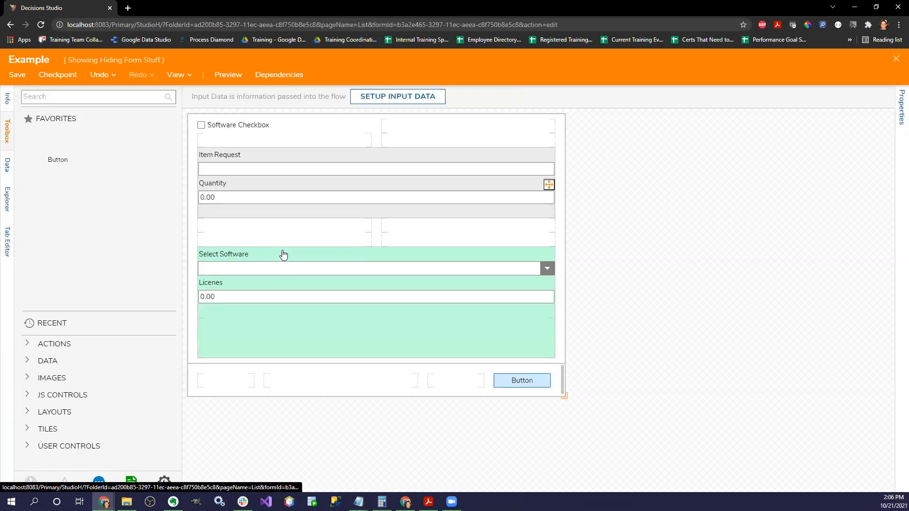
pyautogui.moveTo(276, 332); pyautogui.dragTo(416, 130)
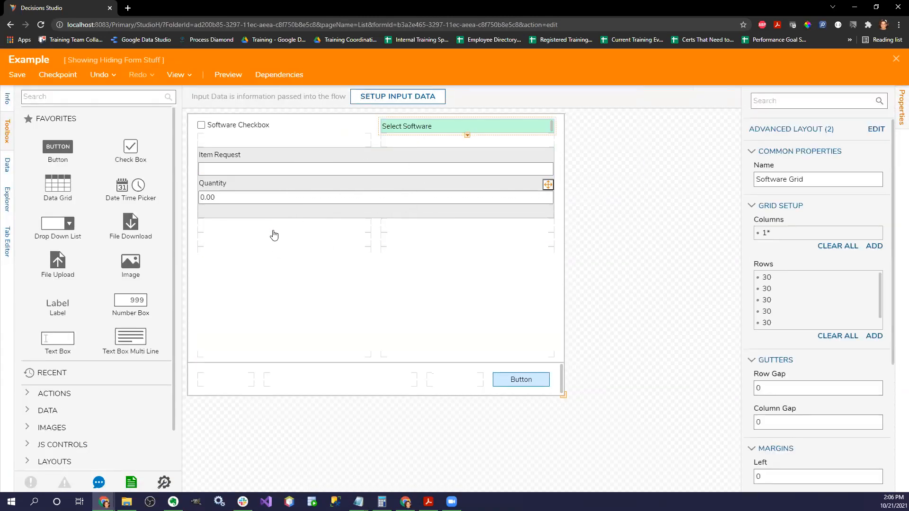
pyautogui.moveTo(263, 217); pyautogui.dragTo(402, 143)
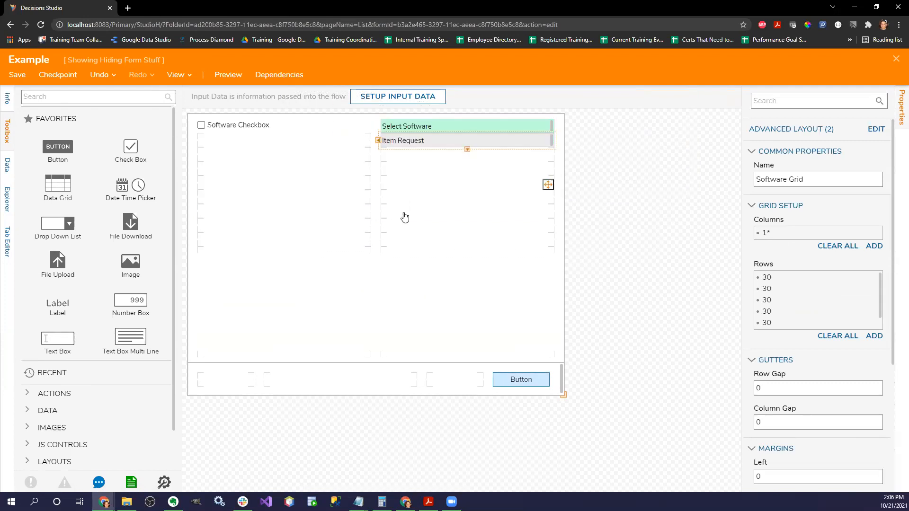
# - Find the Vertical Stack control and add it to the form below the Software Checkbox
pyautogui.click(54, 96)
pyautogui.write('Ve')
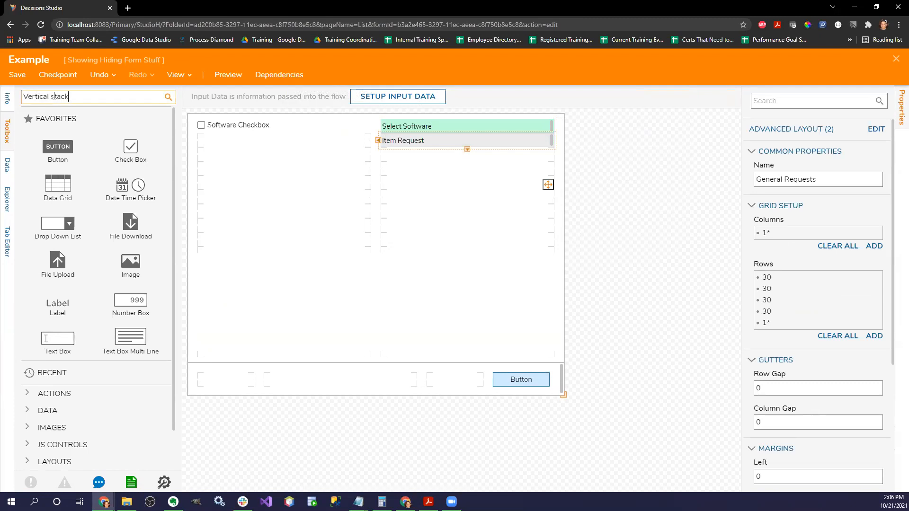
pyautogui.write('rtical stack')
pyautogui.moveTo(58, 121); pyautogui.dragTo(279, 173)
# - Extend the Vertical Stack across both columns and down to the end of the form's content area
pyautogui.click(373, 156)
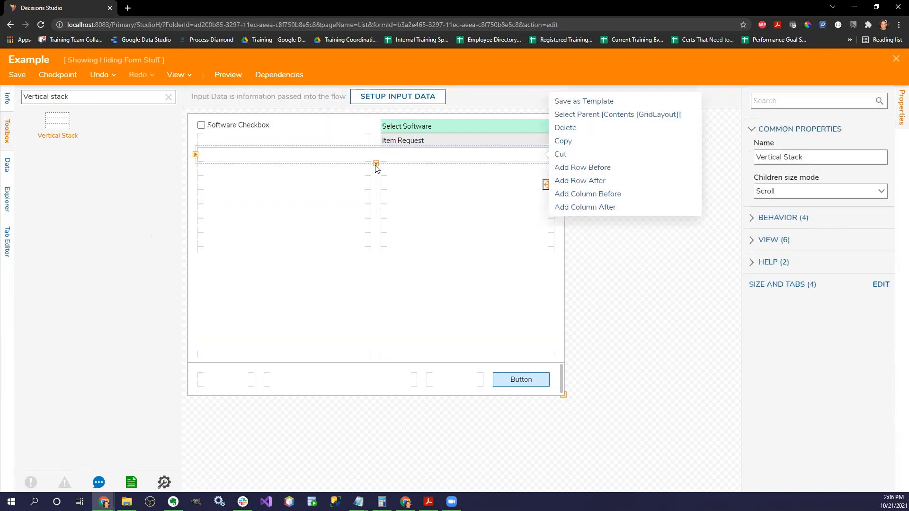
pyautogui.click(376, 164)
pyautogui.click(372, 178)
pyautogui.click(371, 193)
pyautogui.click(371, 207)
pyautogui.click(371, 221)
pyautogui.click(371, 239)
pyautogui.click(373, 248)
# - Try to select the General Requests grid and move it into the Vertical Stack
pyautogui.moveTo(410, 140)
pyautogui.mouseDown()
pyautogui.moveTo(479, 168)
pyautogui.moveTo(456, 149)
pyautogui.moveTo(422, 142)
pyautogui.mouseUp()
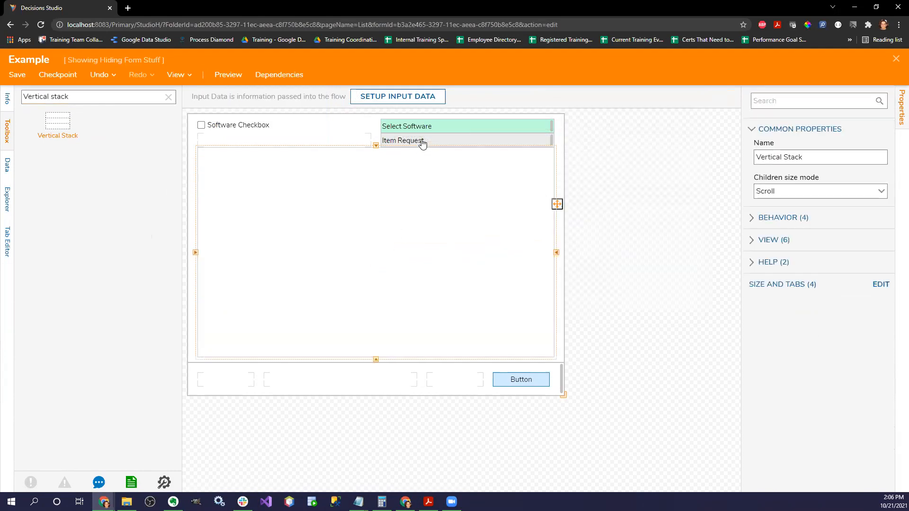
pyautogui.click(423, 142)
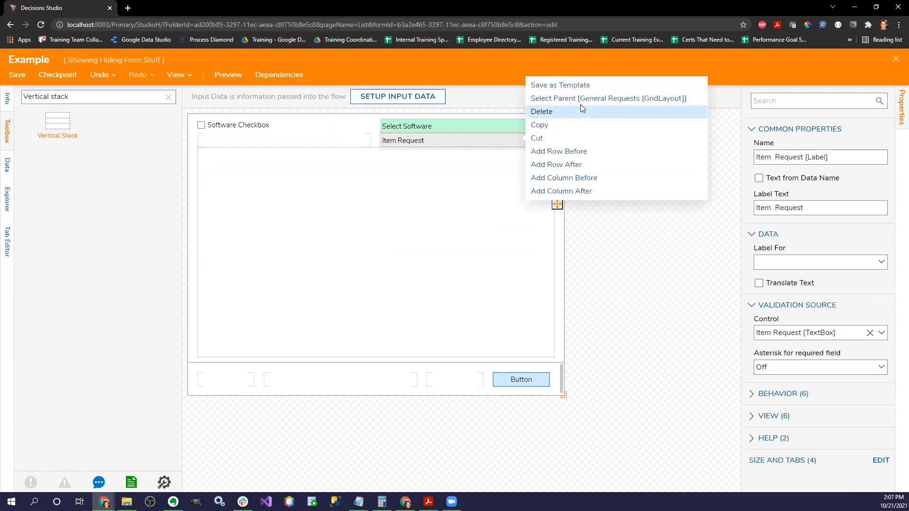
pyautogui.click(583, 99)
pyautogui.moveTo(525, 141)
pyautogui.mouseDown()
pyautogui.moveTo(518, 178)
pyautogui.moveTo(512, 142)
pyautogui.mouseUp()
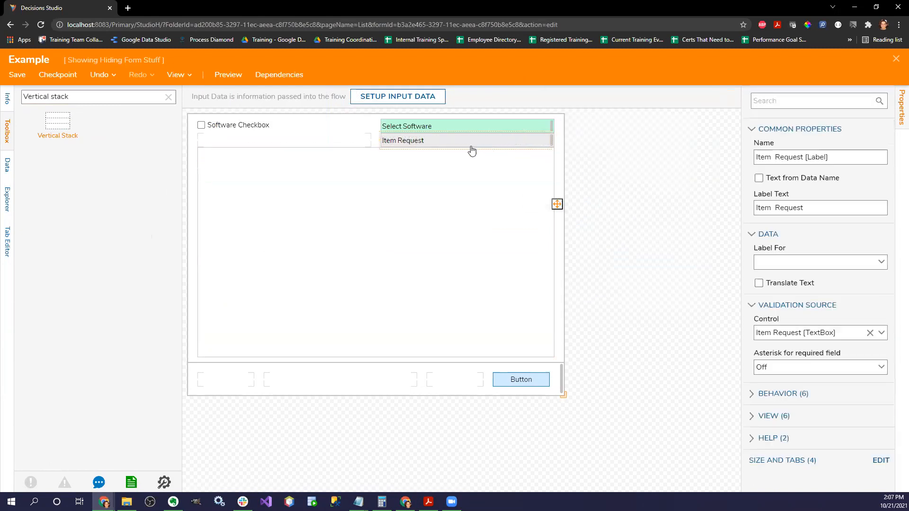
# - Lower the Vertical Stack's upper edge and enlarge the General Requests grid to three rows high across both columns
pyautogui.click(379, 148)
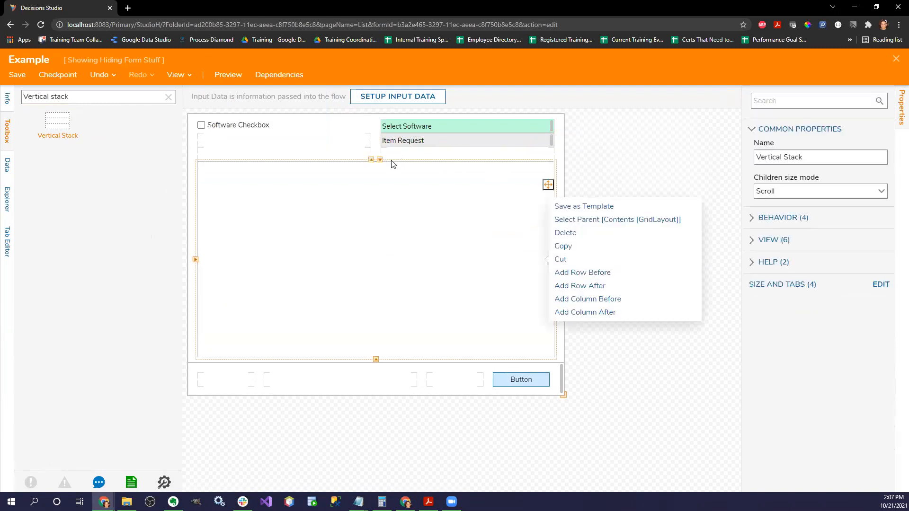
pyautogui.click(467, 140)
pyautogui.rightClick(478, 143)
pyautogui.click(540, 105)
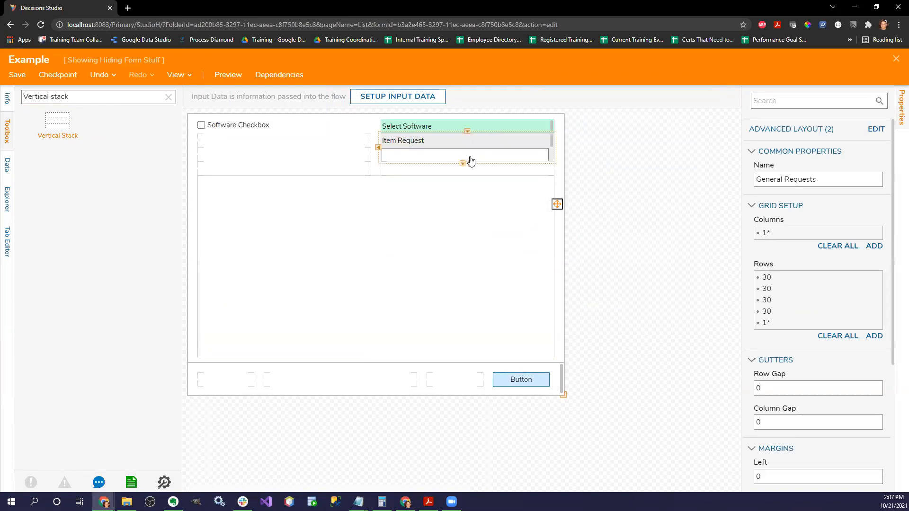
pyautogui.click(463, 163)
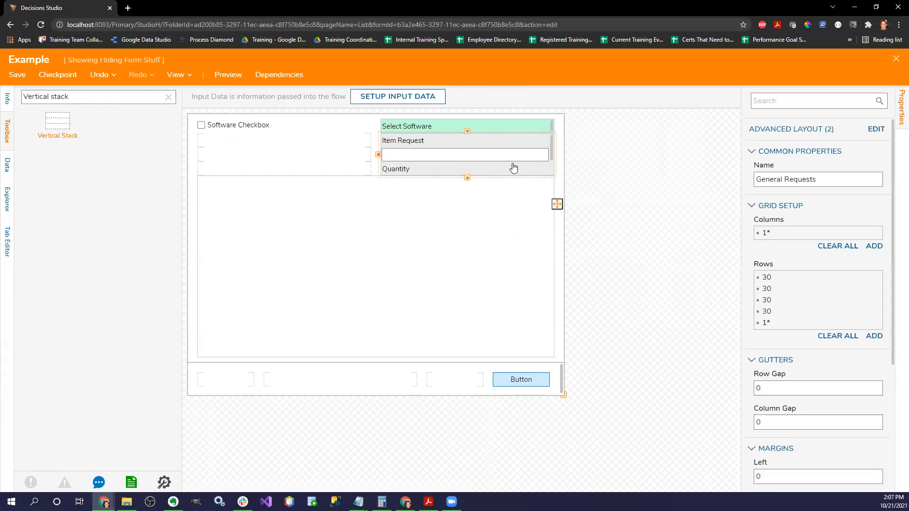
pyautogui.click(379, 155)
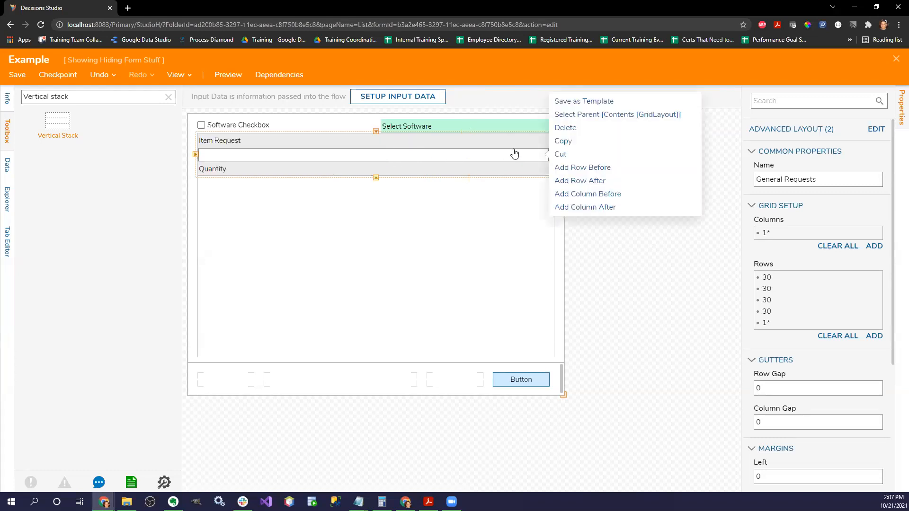
# - Lower the Vertical Stack's upper edge by two more rows to make room for the General Requests grid
pyautogui.click(377, 185)
pyautogui.click(376, 174)
pyautogui.click(380, 188)
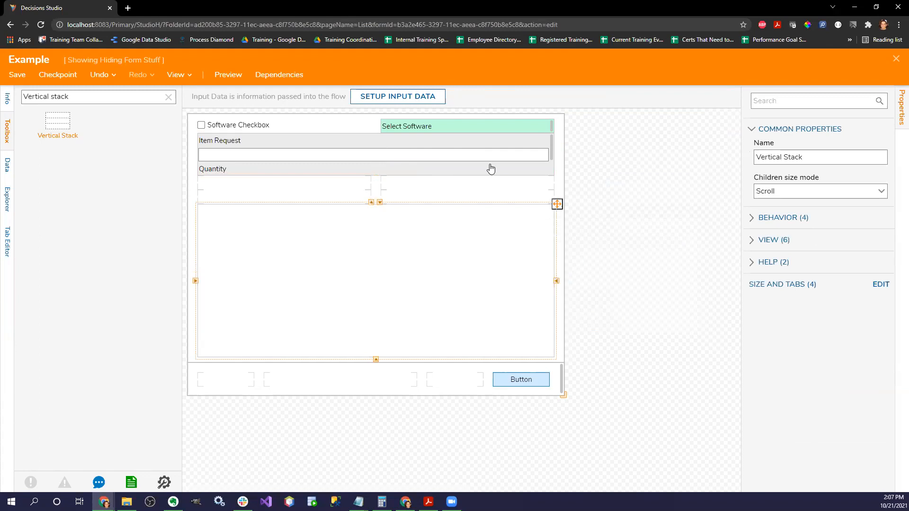
# - Extend the General Requests grid down by two rows and move it into the Vertical Stack
pyautogui.click(491, 169)
pyautogui.click(502, 129)
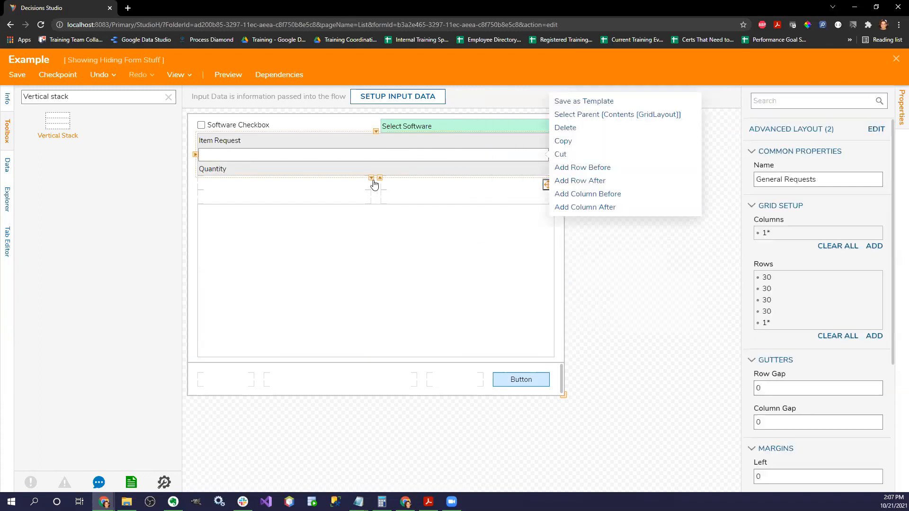
pyautogui.click(371, 178)
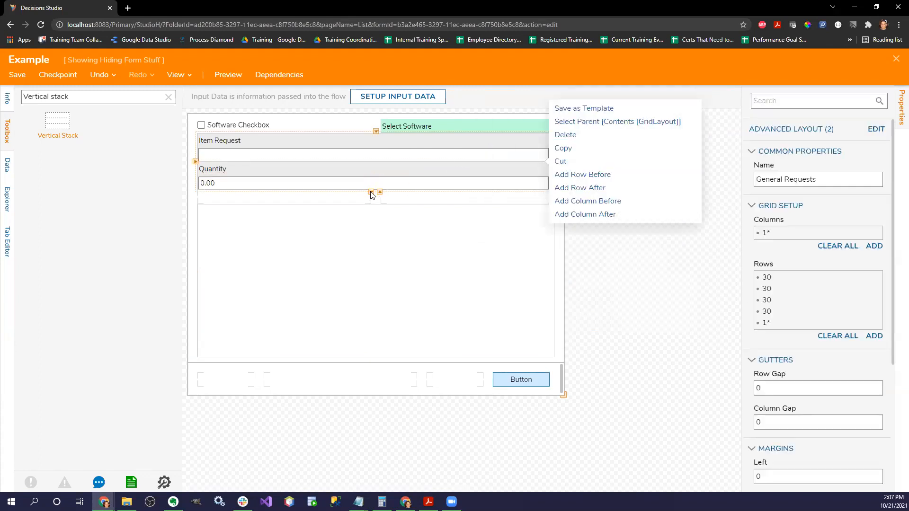
pyautogui.click(371, 193)
pyautogui.moveTo(304, 198); pyautogui.dragTo(344, 208)
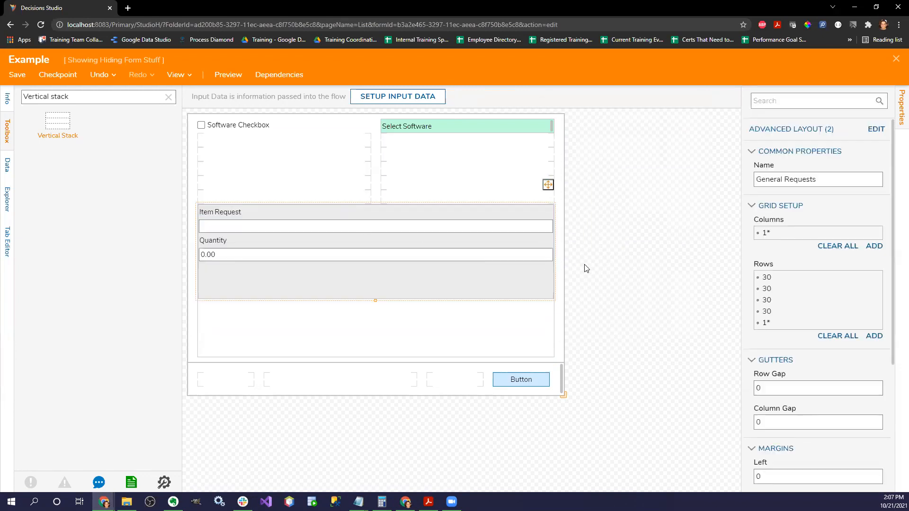
# - Enlarge the Software Grid and move it into the Vertical Stack directly below the General Requests grid, undoing a misplaced attempt
pyautogui.click(467, 135)
pyautogui.rightClick(461, 132)
pyautogui.click(514, 90)
pyautogui.moveTo(466, 152); pyautogui.dragTo(285, 302)
pyautogui.click(463, 191)
pyautogui.rightClick(553, 191)
pyautogui.click(674, 302)
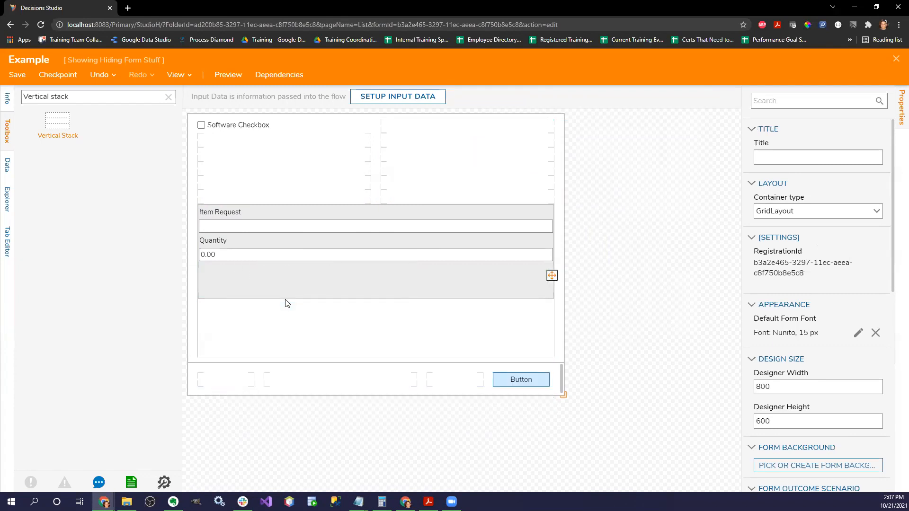
pyautogui.click(101, 76)
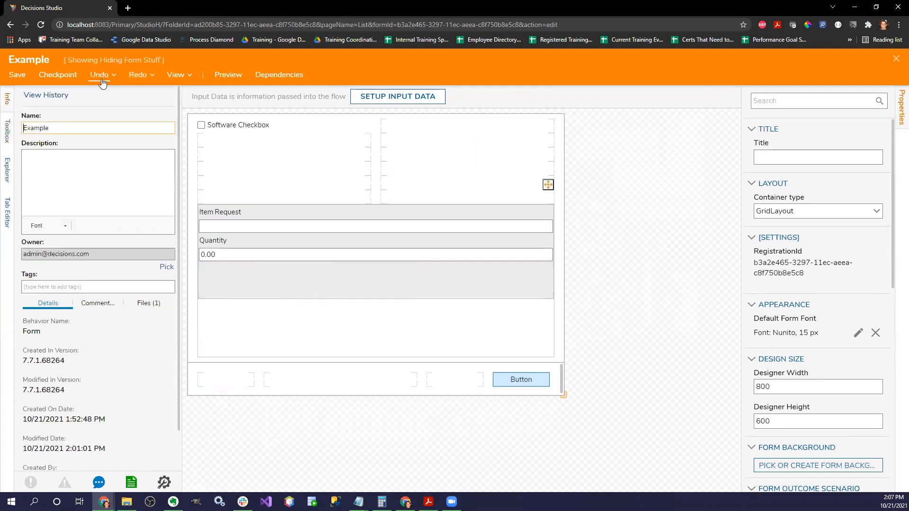
pyautogui.moveTo(463, 191); pyautogui.dragTo(346, 309)
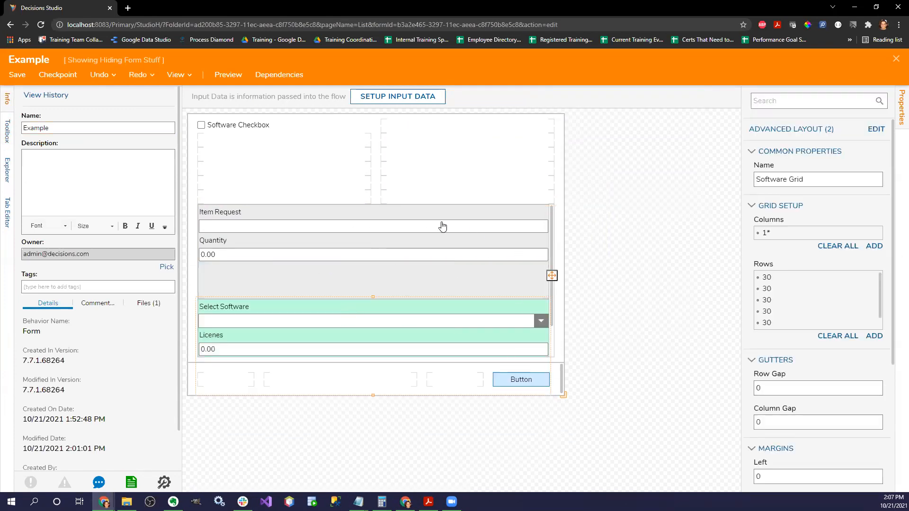
# - Select the Vertical Stack holding both grids and raise its upper edge to directly below the Software Checkbox row
pyautogui.click(376, 214)
pyautogui.rightClick(379, 213)
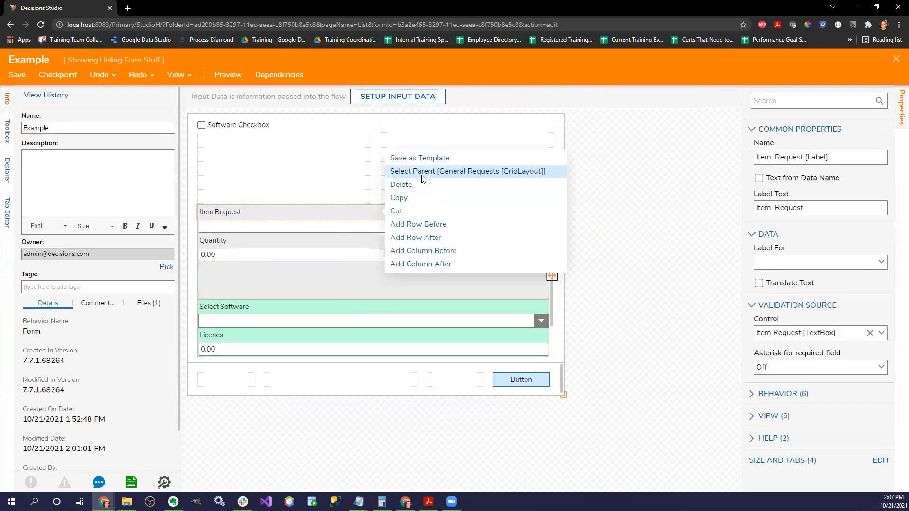
pyautogui.click(423, 178)
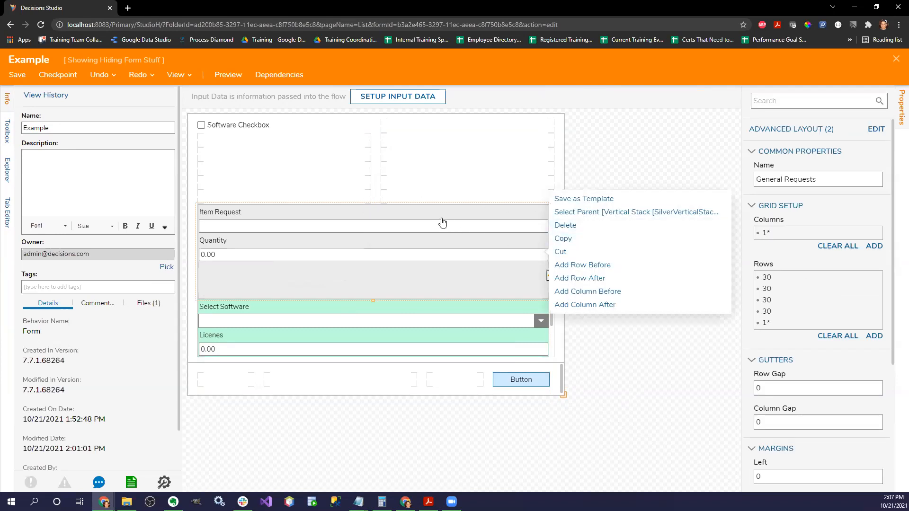
pyautogui.click(568, 213)
pyautogui.click(371, 202)
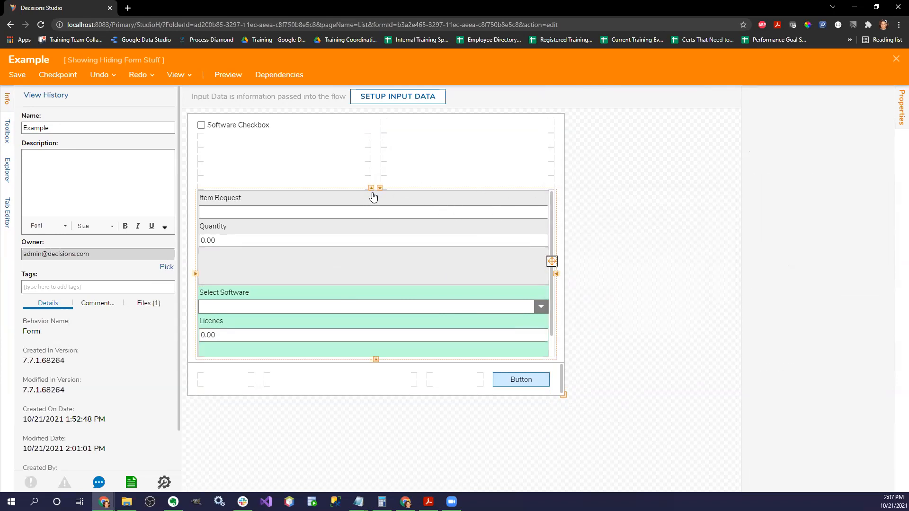
pyautogui.click(371, 188)
pyautogui.click(371, 174)
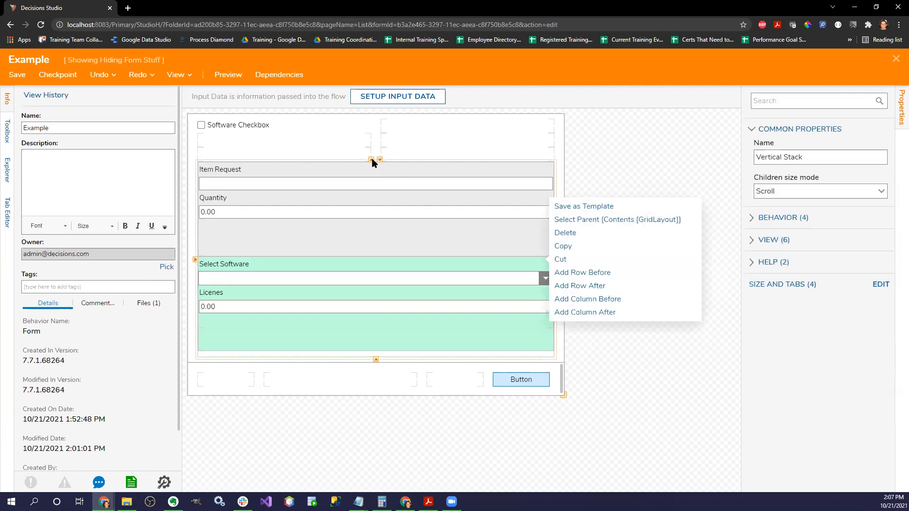
pyautogui.click(371, 160)
pyautogui.click(372, 145)
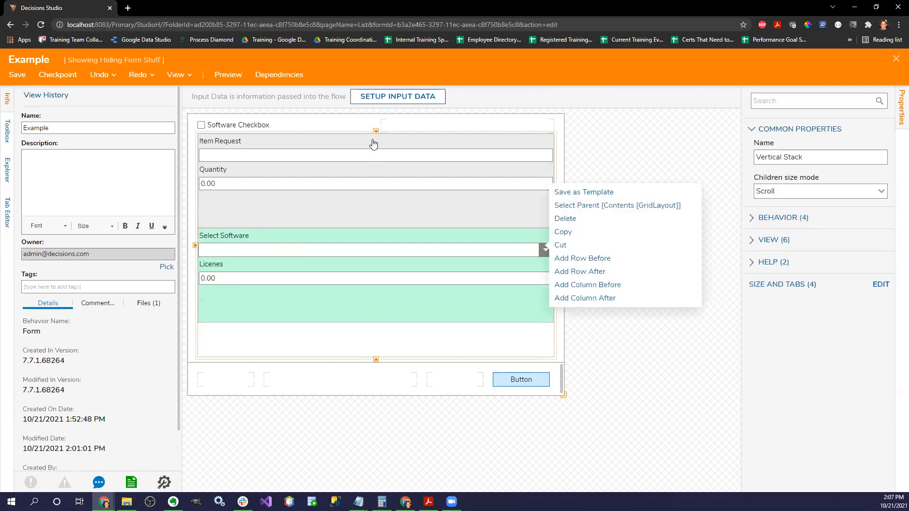
# - Resize the form to about 811 by 537 and set the Vertical Stack's children size mode to FitChildren
pyautogui.click(587, 378)
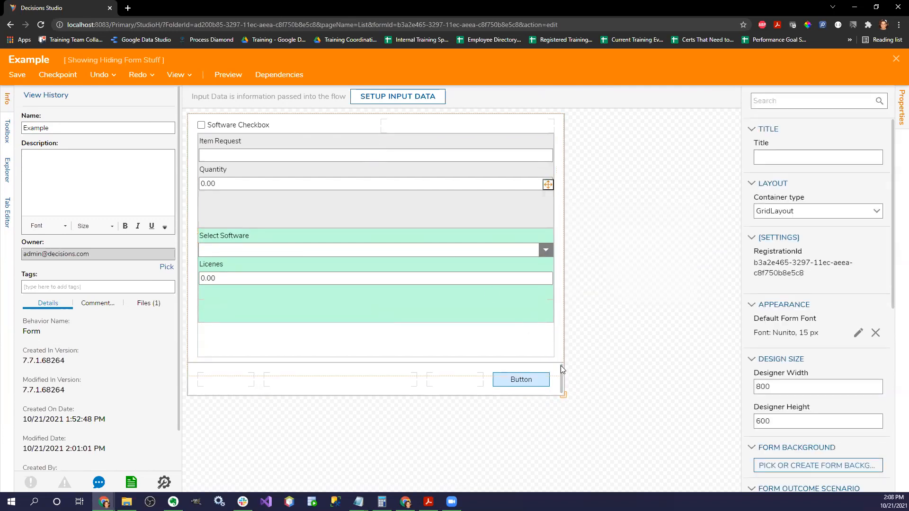
pyautogui.moveTo(563, 395); pyautogui.dragTo(571, 368)
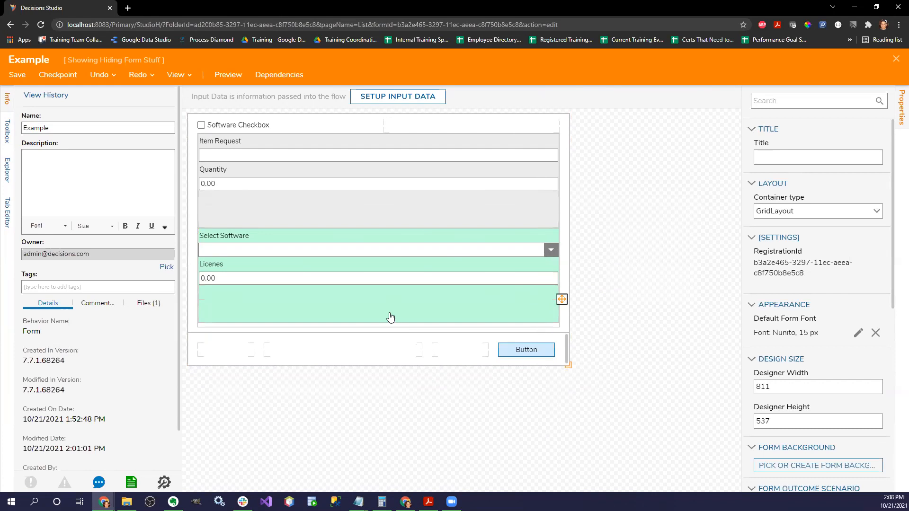
pyautogui.rightClick(337, 310)
pyautogui.click(402, 264)
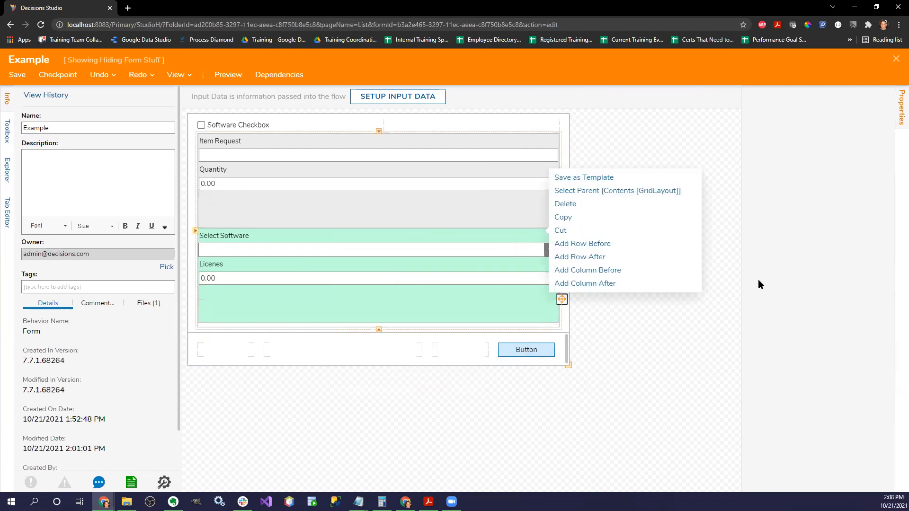
pyautogui.click(801, 189)
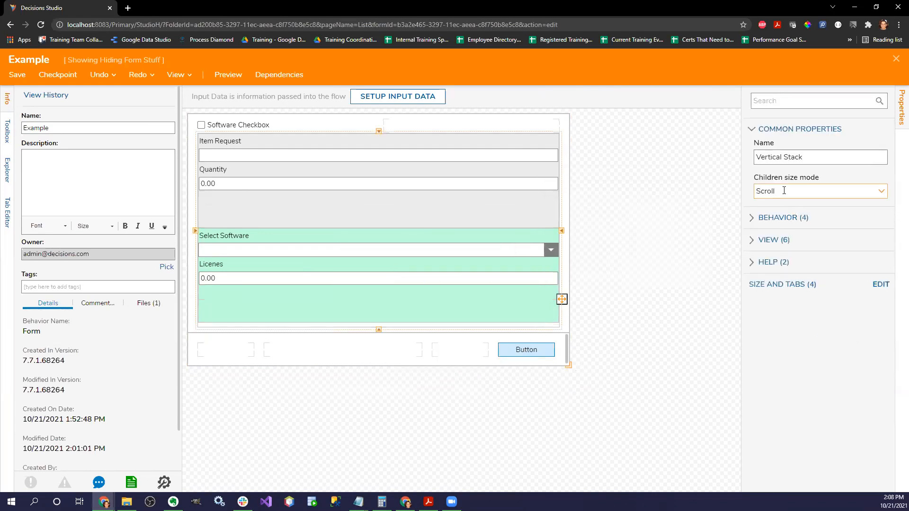
pyautogui.click(871, 194)
pyautogui.click(797, 243)
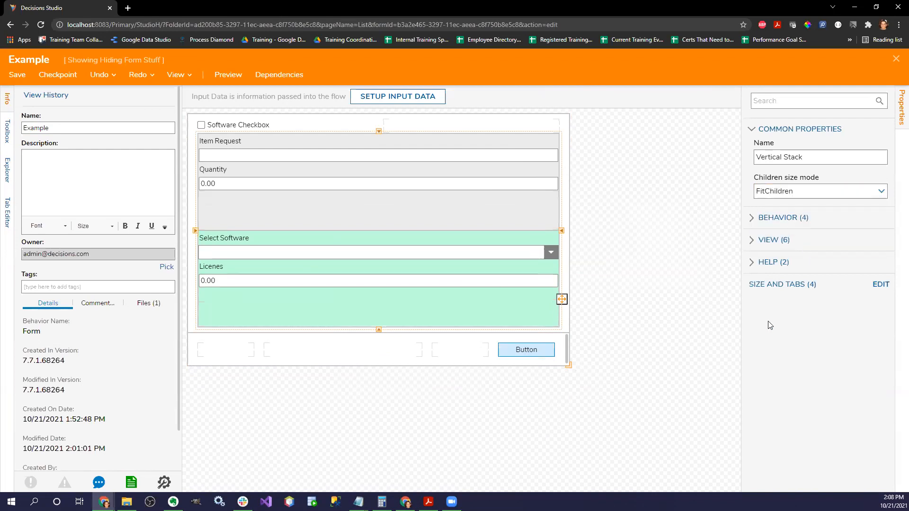
# - Save and close the Example form, returning to the Run My Form flow
pyautogui.click(17, 74)
pyautogui.click(582, 335)
pyautogui.click(894, 62)
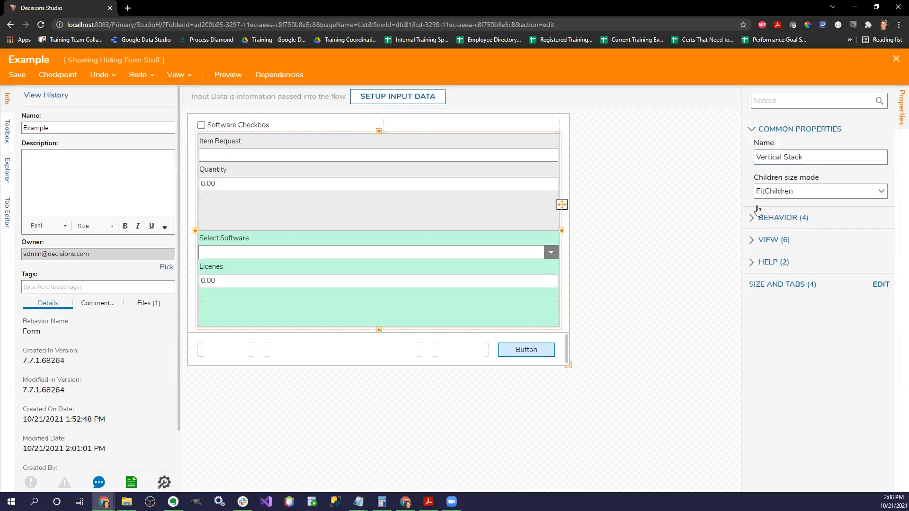
# - Debug the Run My Form flow, toggle the Software Checkbox repeatedly to test the section switching, and close the form and debugger
pyautogui.click(316, 75)
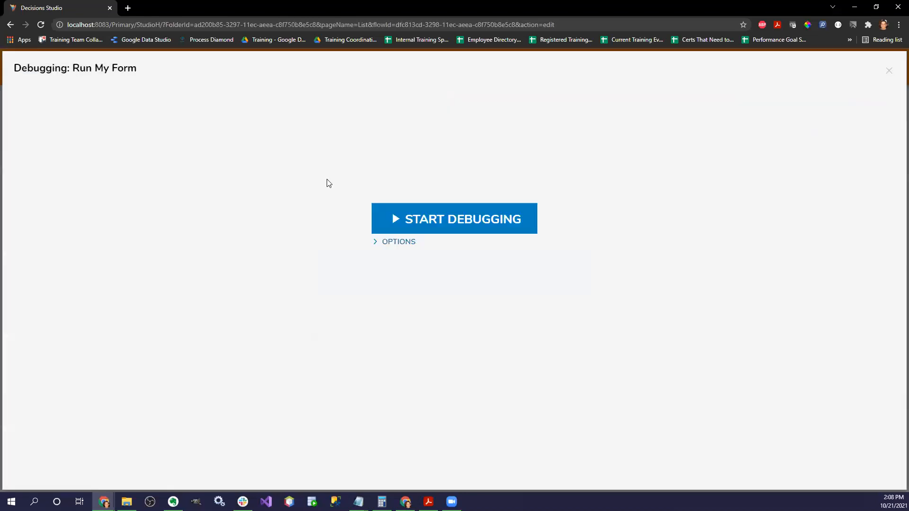
pyautogui.click(413, 216)
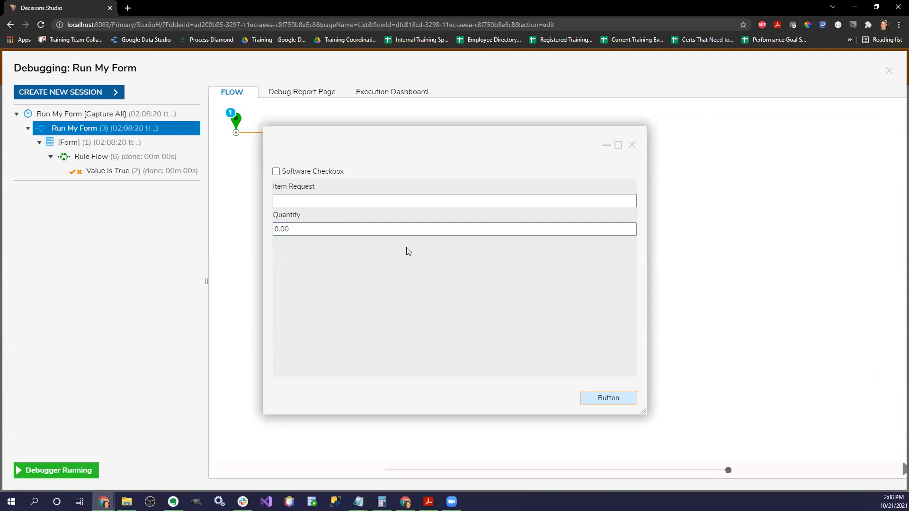
pyautogui.click(276, 172)
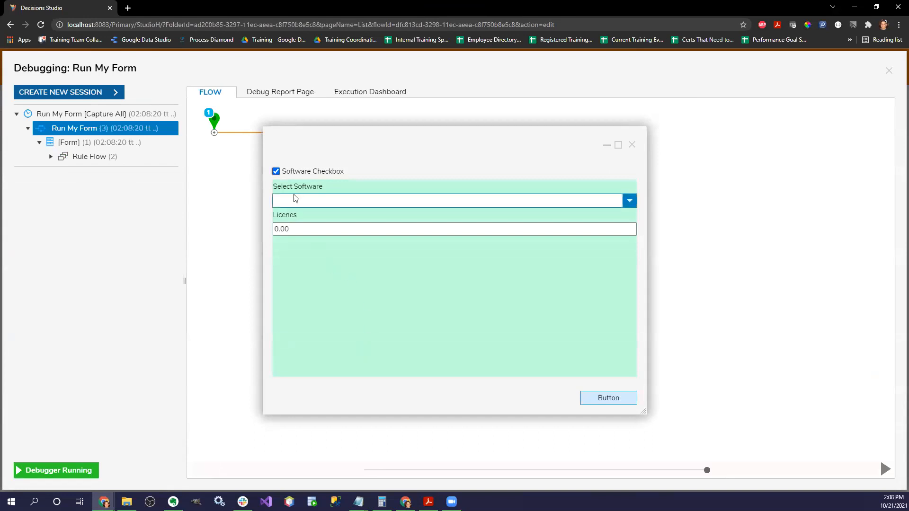
pyautogui.click(276, 172)
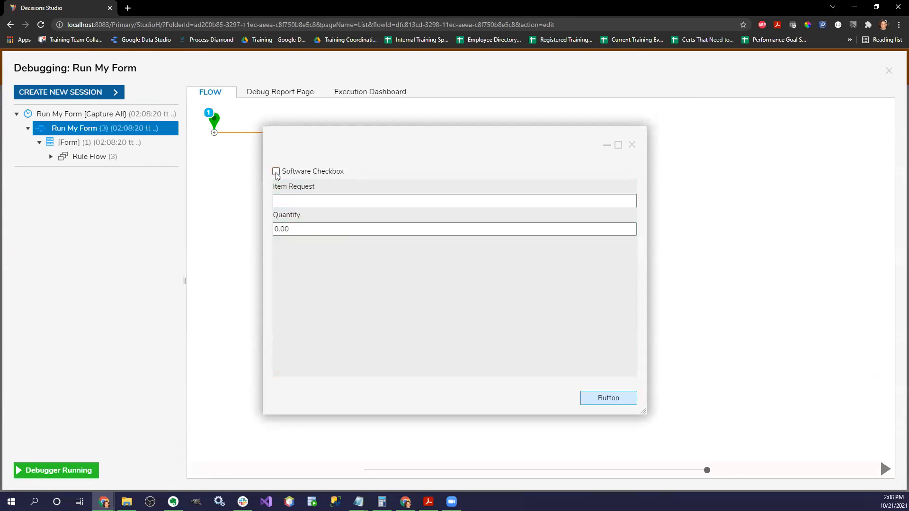
pyautogui.click(276, 171)
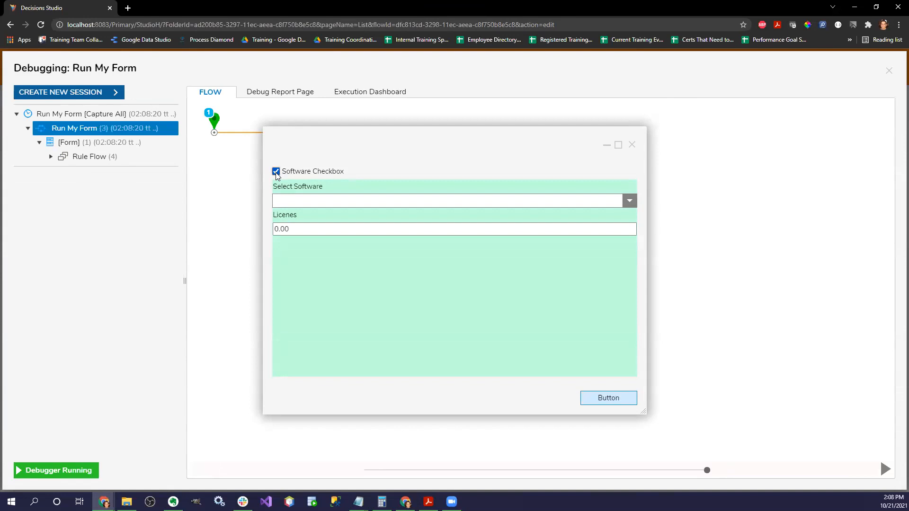
pyautogui.click(275, 172)
pyautogui.click(276, 172)
pyautogui.click(276, 172)
pyautogui.click(276, 172)
pyautogui.click(276, 172)
pyautogui.click(276, 172)
pyautogui.click(276, 172)
pyautogui.click(276, 172)
pyautogui.click(632, 145)
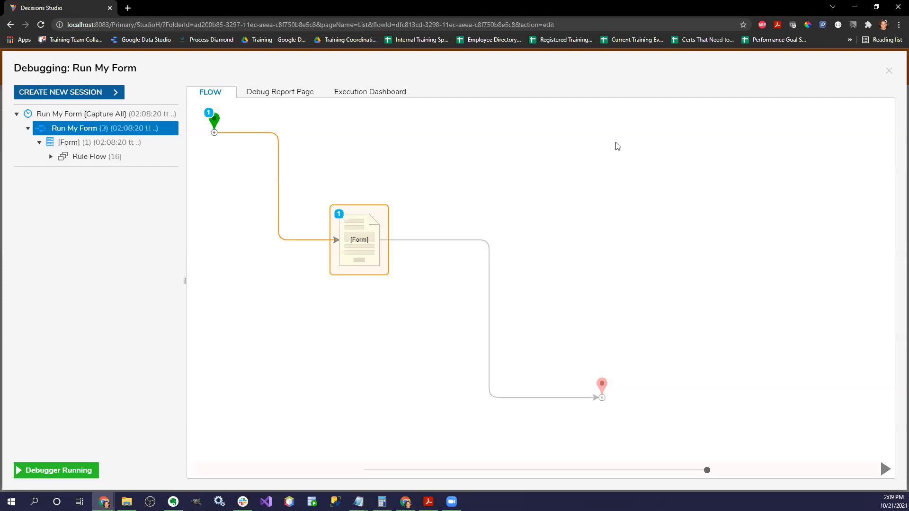
pyautogui.click(888, 71)
# - Close the Run My Form flow, saving it, and return to the folder list
pyautogui.click(350, 236)
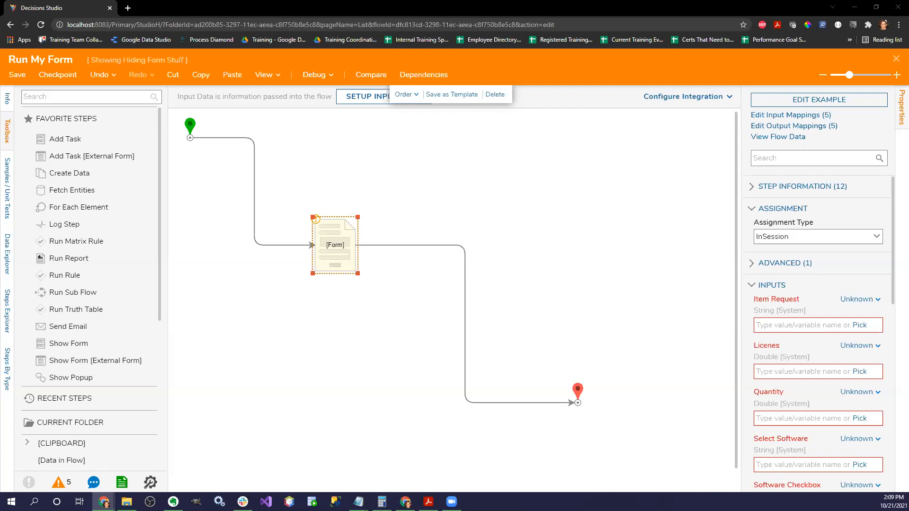
pyautogui.click(896, 59)
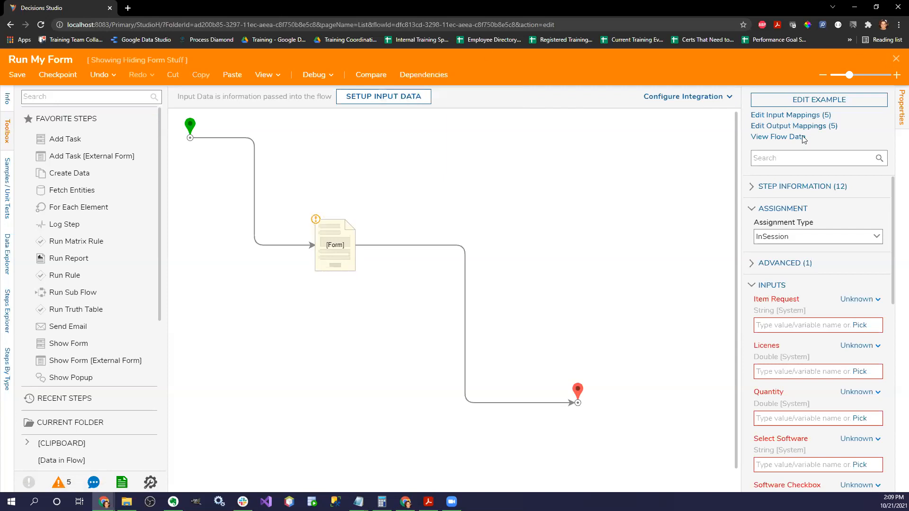
pyautogui.click(581, 335)
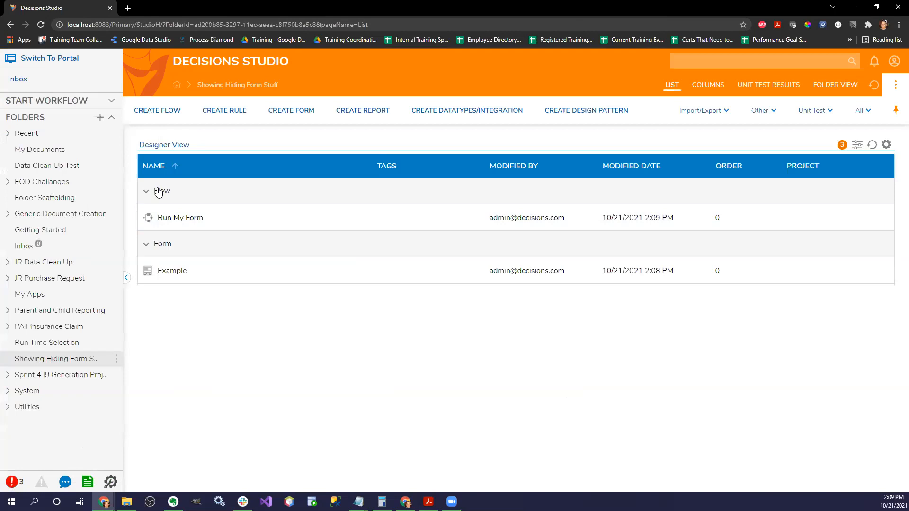
# - Start exporting the Showing Hiding Form Stuff folder and tie it to a new project named Show VS Stack Grid
pyautogui.click(116, 358)
pyautogui.moveTo(174, 403)
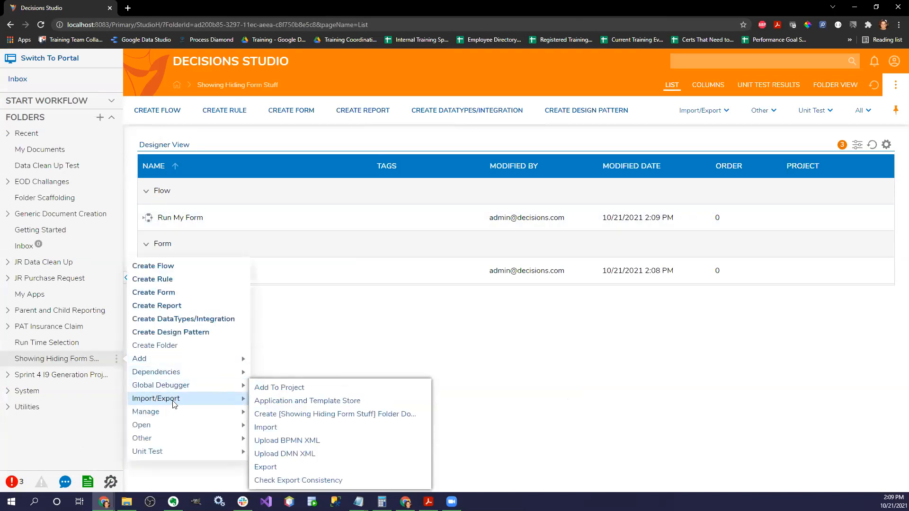
pyautogui.click(276, 467)
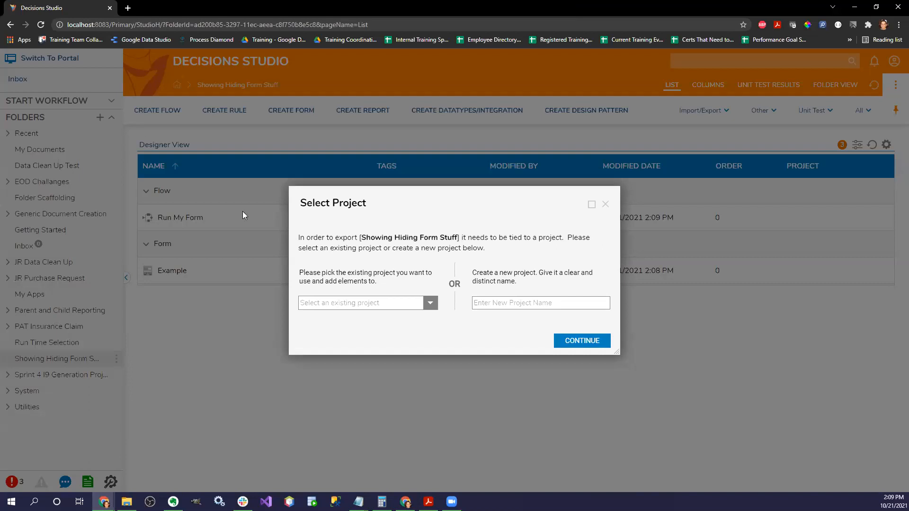
pyautogui.click(513, 301)
pyautogui.write('IMp')
pyautogui.press('BackSpace')
pyautogui.press('BackSpace')
pyautogui.press('BackSpace')
pyautogui.write('Impo')
pyautogui.press('BackSpace')
pyautogui.press('BackSpace')
pyautogui.press('BackSpace')
pyautogui.press('BackSpace')
pyautogui.write('Show ')
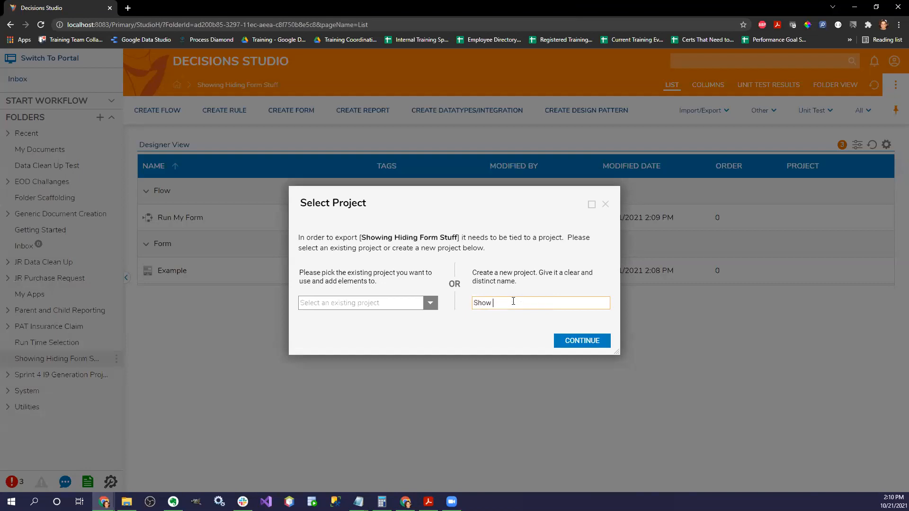
pyautogui.write('VS Stack Gt')
pyautogui.press('BackSpace')
pyautogui.write('rid')
pyautogui.click(573, 340)
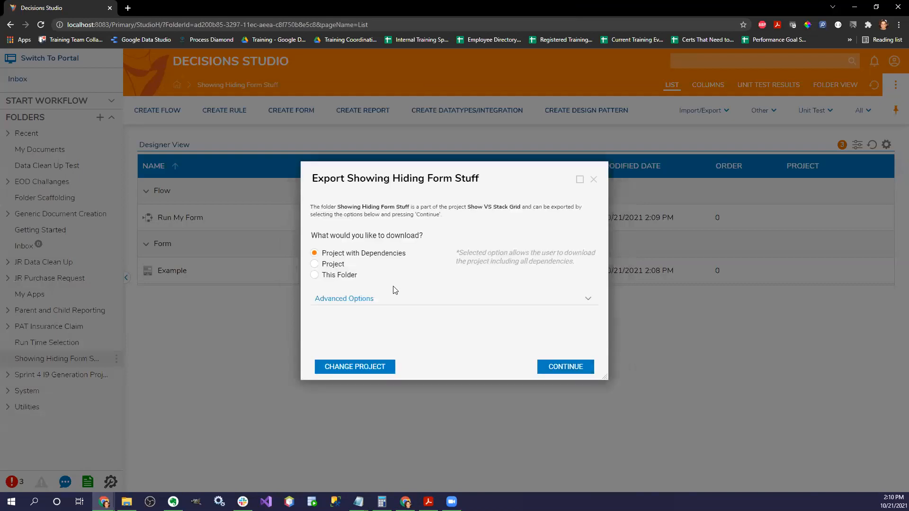
# - Export the project with dependencies, keeping all listed items, download the package and close the export dialog
pyautogui.click(555, 366)
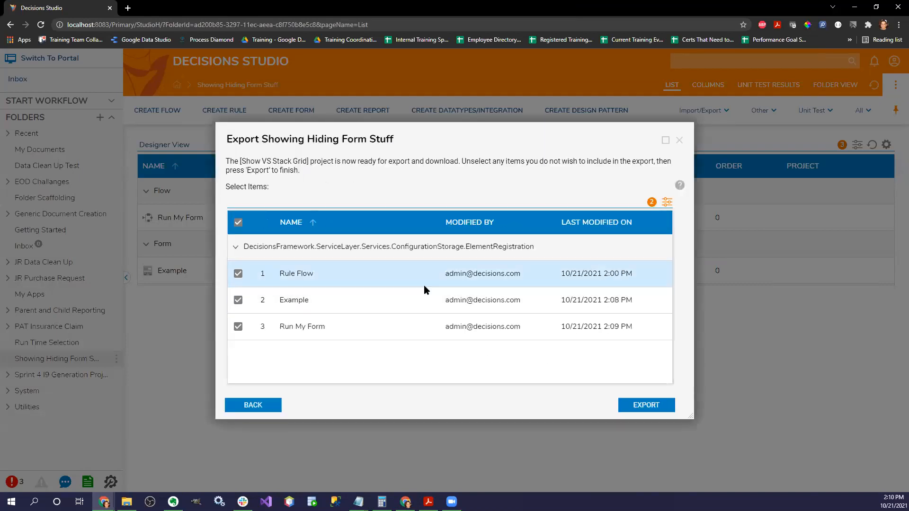
pyautogui.click(646, 404)
pyautogui.click(472, 322)
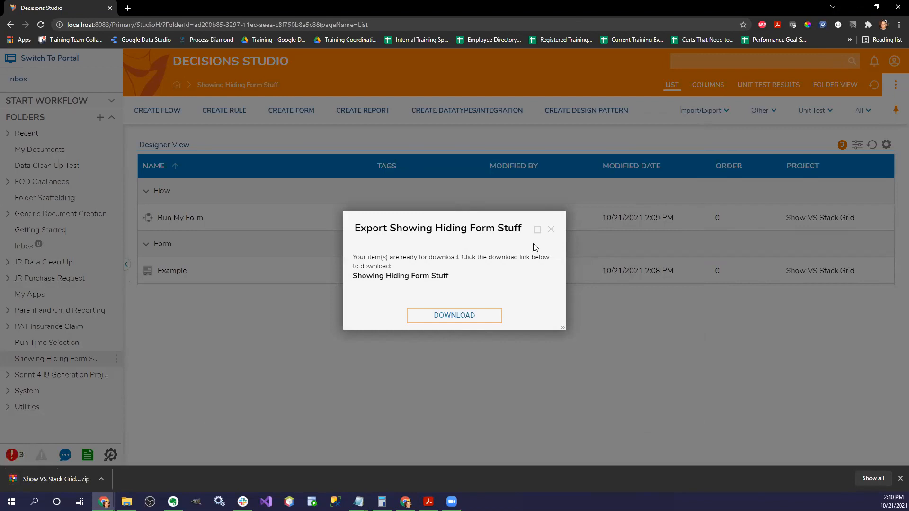
pyautogui.click(551, 229)
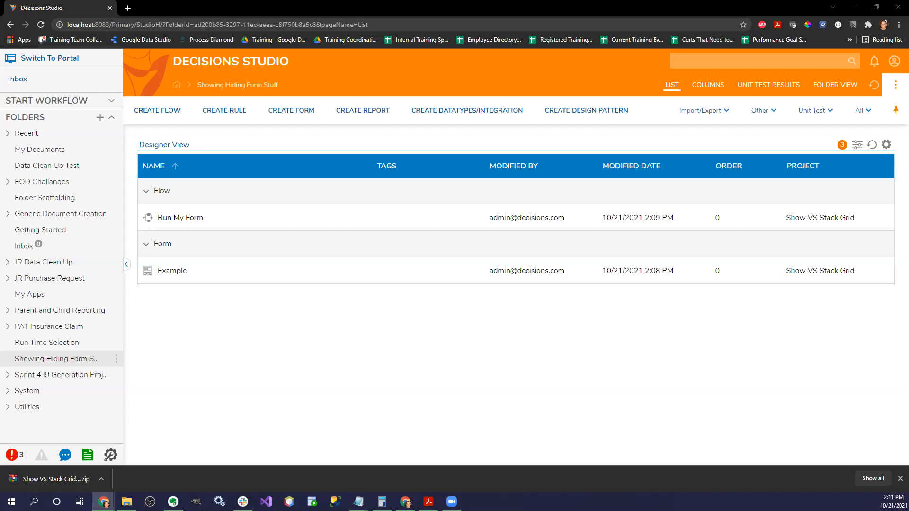
# - Switch to Decisions Basecamp, view the Business Analyst learning plan, and find its courses under My Courses and Learning Plans
pyautogui.moveTo(265, 9); pyautogui.dragTo(187, 13)
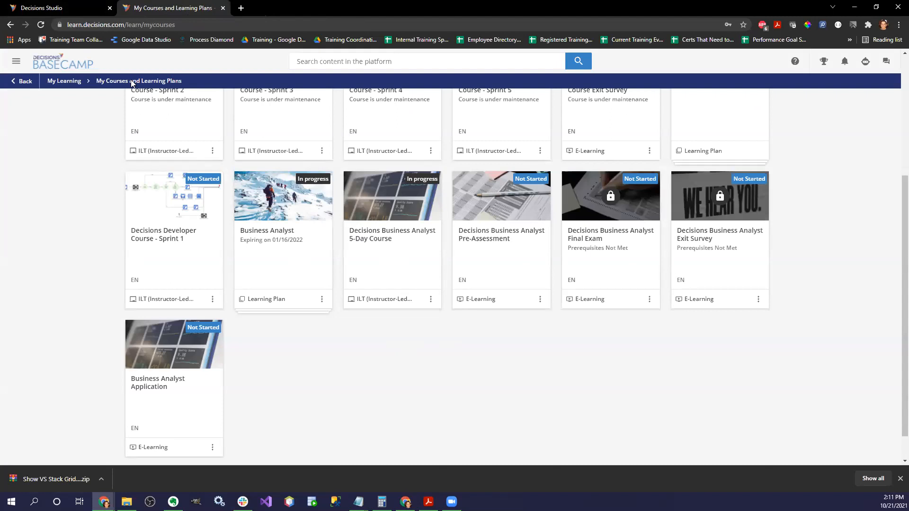
pyautogui.click(66, 81)
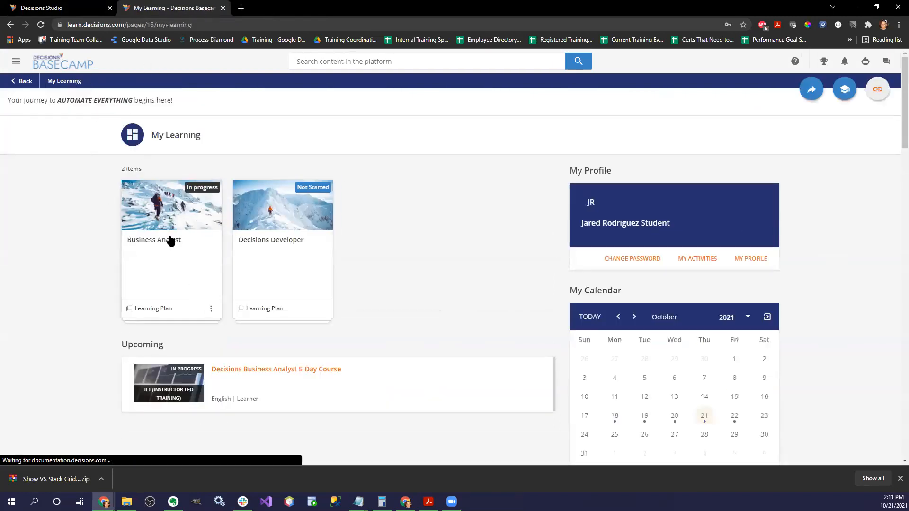
pyautogui.click(176, 236)
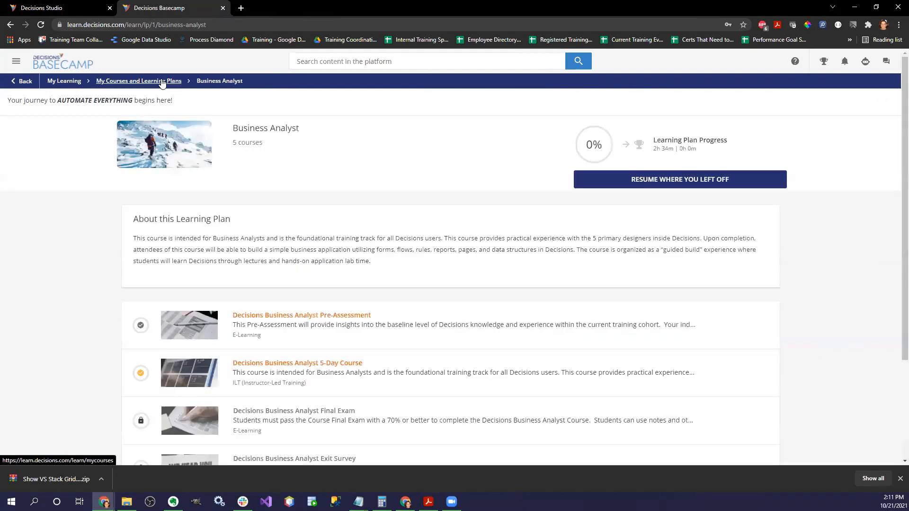
pyautogui.click(161, 81)
pyautogui.scroll(-5, 587, 306)
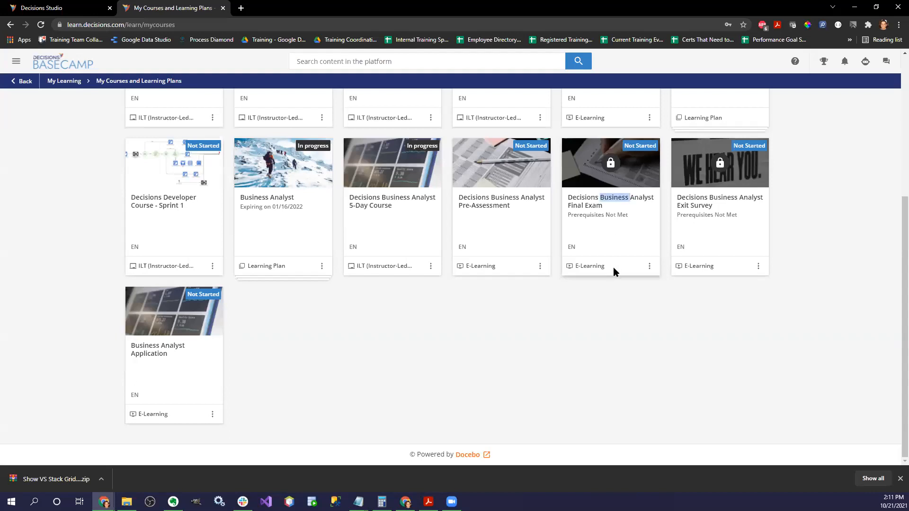
# - Try to open the Decisions Business Analyst Final Exam from its course card
pyautogui.click(649, 266)
pyautogui.click(620, 295)
pyautogui.doubleClick(630, 170)
pyautogui.click(622, 204)
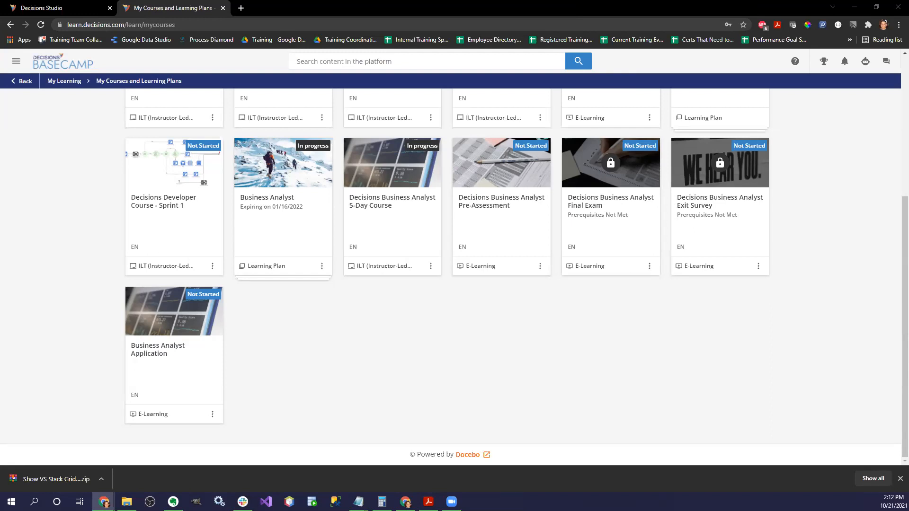
# - Reload My Courses and Learning Plans and return to the My Learning page
pyautogui.scroll(5, 499, 365)
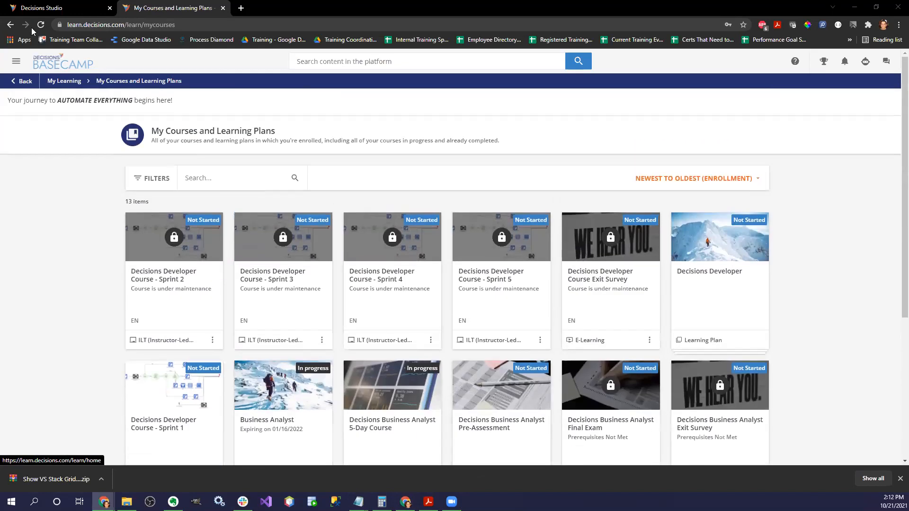
pyautogui.click(40, 24)
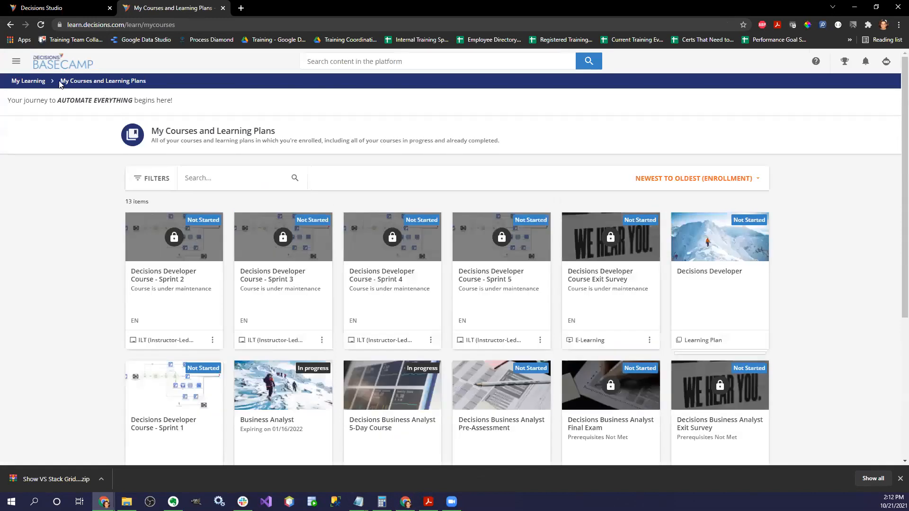
pyautogui.click(28, 81)
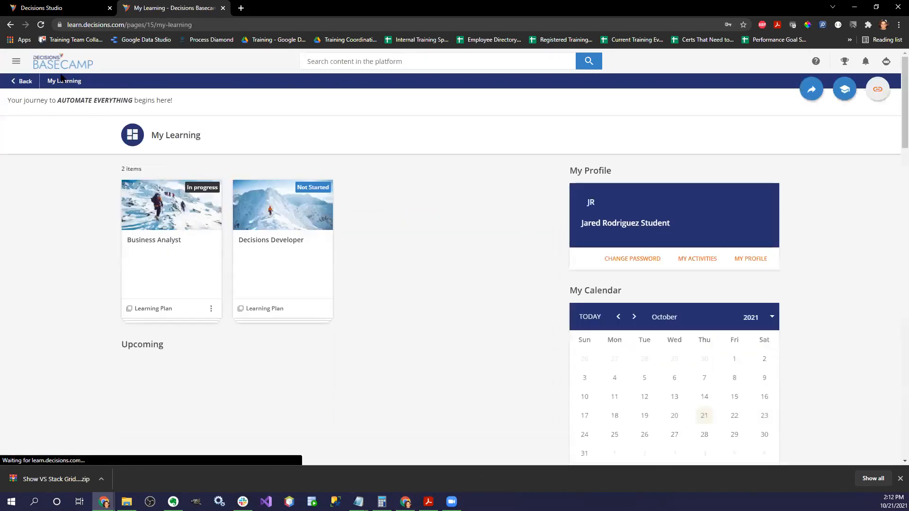
# - Open the Business Analyst learning plan, review its description and course list, and return to the My Learning page
pyautogui.click(146, 311)
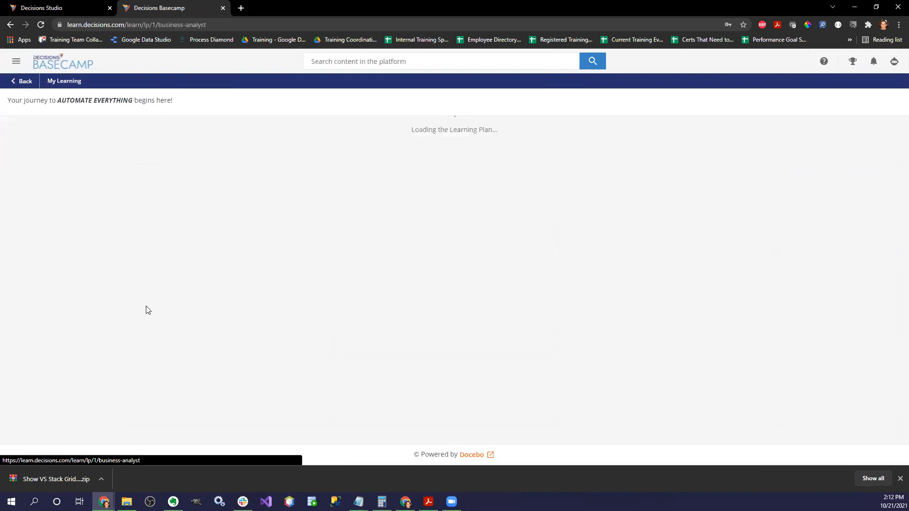
pyautogui.scroll(-3, 393, 303)
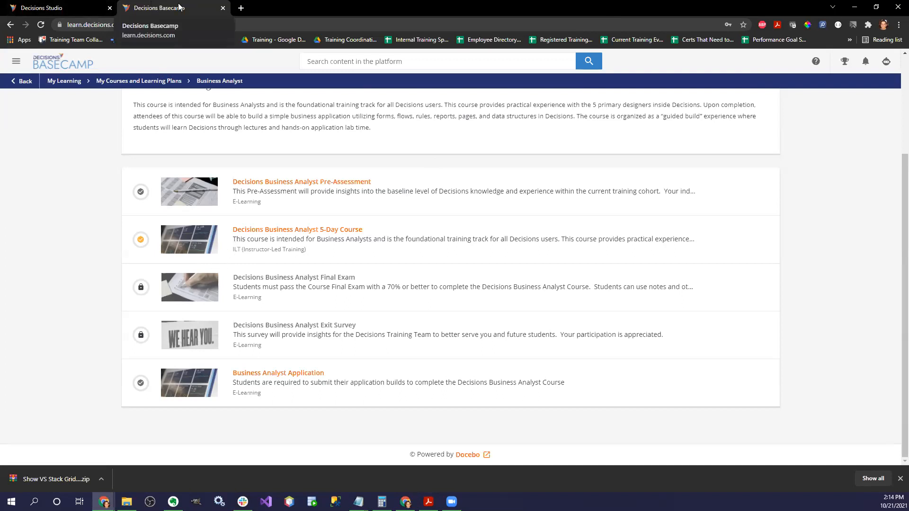
pyautogui.scroll(3, 235, 213)
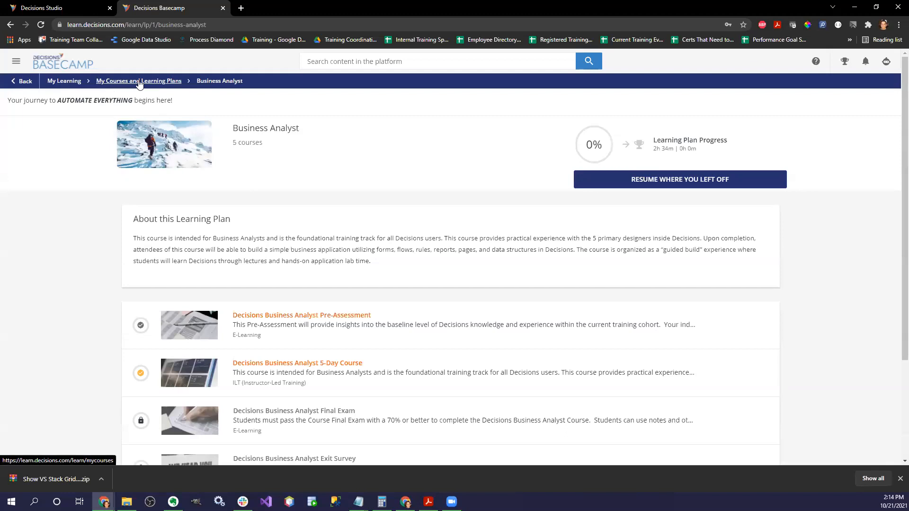
pyautogui.scroll(-3, 179, 287)
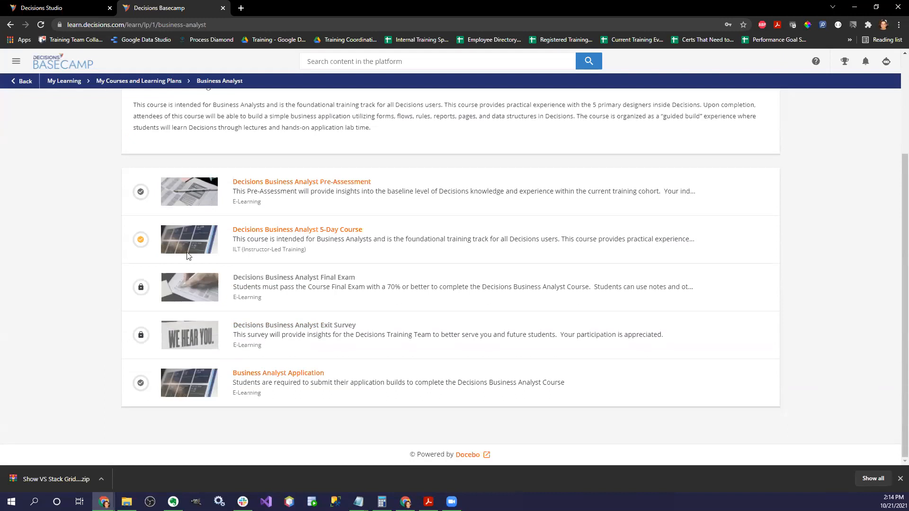
pyautogui.click(63, 81)
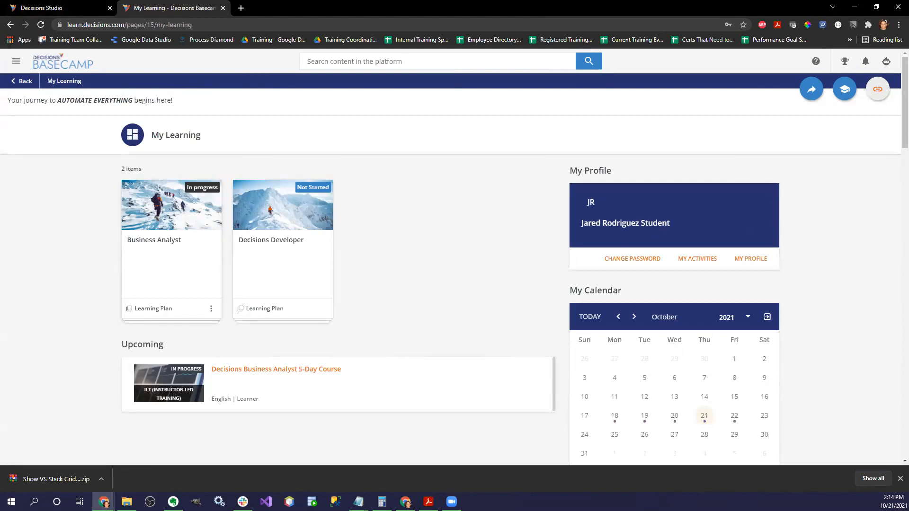
# - Temporarily circle the Learning Plan label on the Business Analyst card, clear that annotation, and show the desktop
pyautogui.moveTo(123, 319)
pyautogui.mouseDown()
pyautogui.moveTo(169, 316)
pyautogui.moveTo(119, 308)
pyautogui.moveTo(124, 320)
pyautogui.mouseUp()
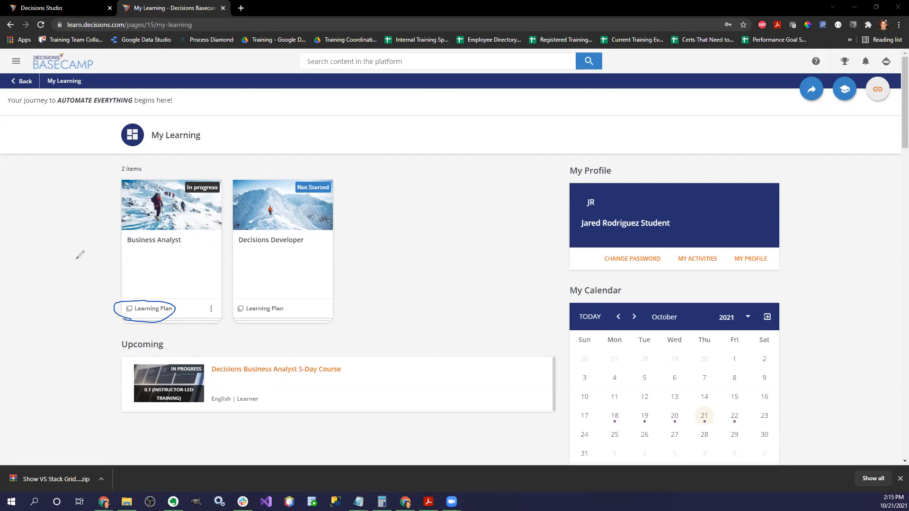
pyautogui.hotkey('ctrl', 'z')
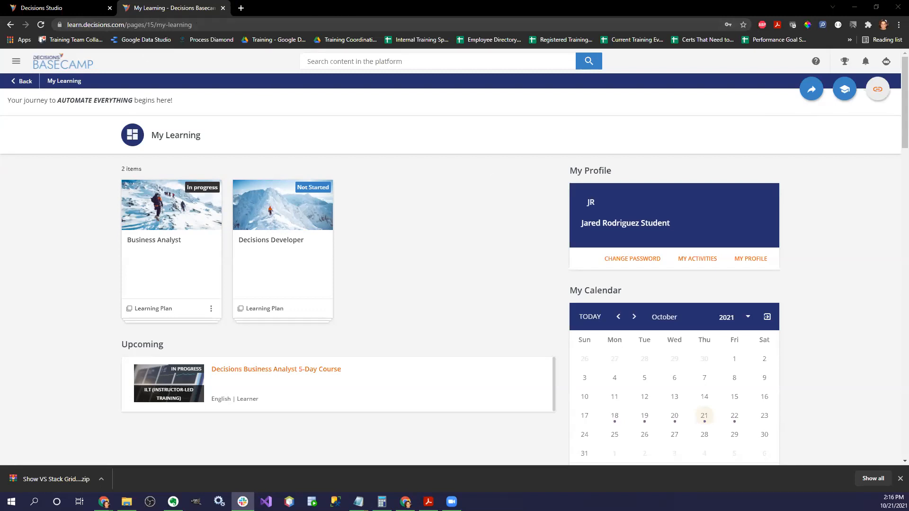
pyautogui.press('super+d')
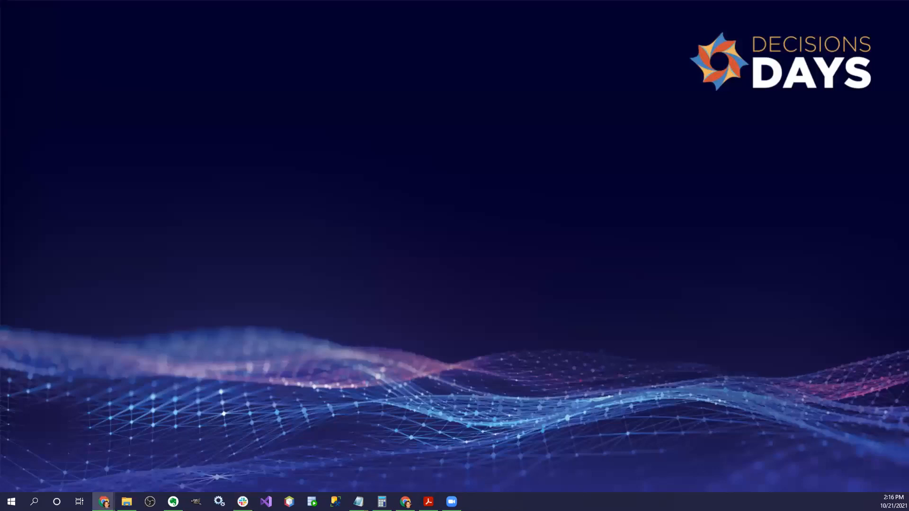